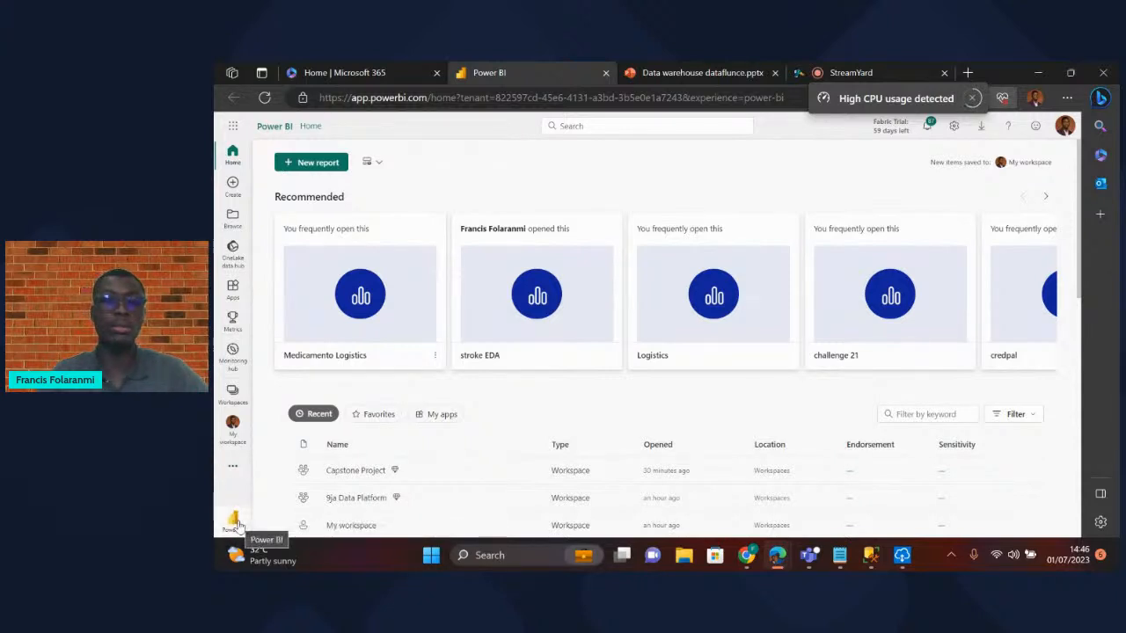
- Switch from the Power BI experience to the Synapse Data Warehouse experience
{"action": "left_click", "coordinate": [234, 522]}
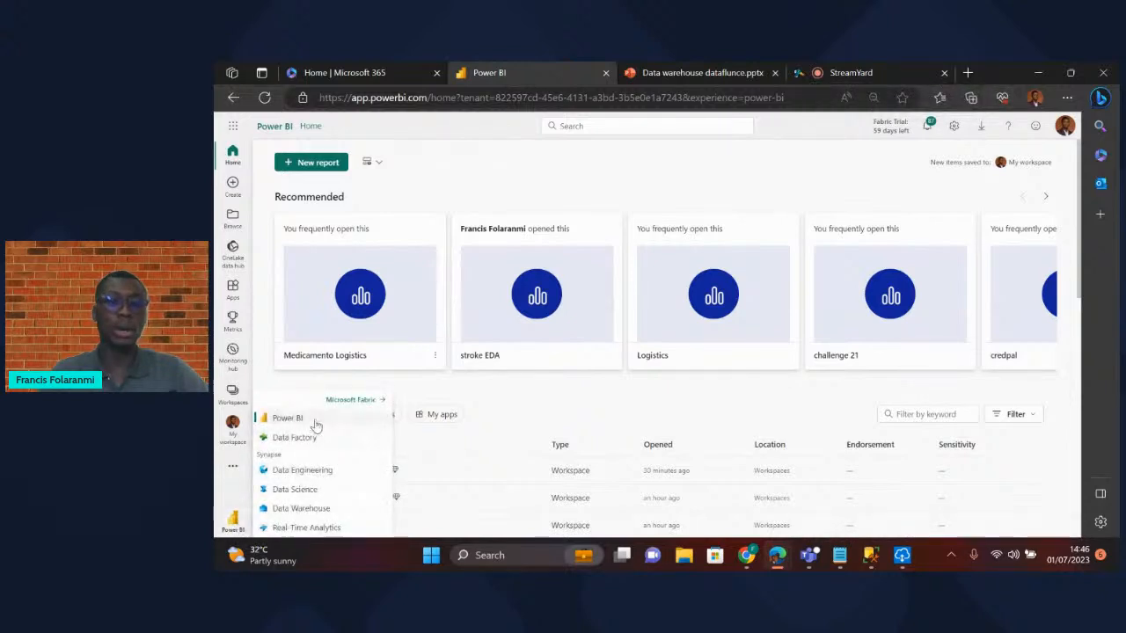
{"action": "left_click", "coordinate": [332, 512]}
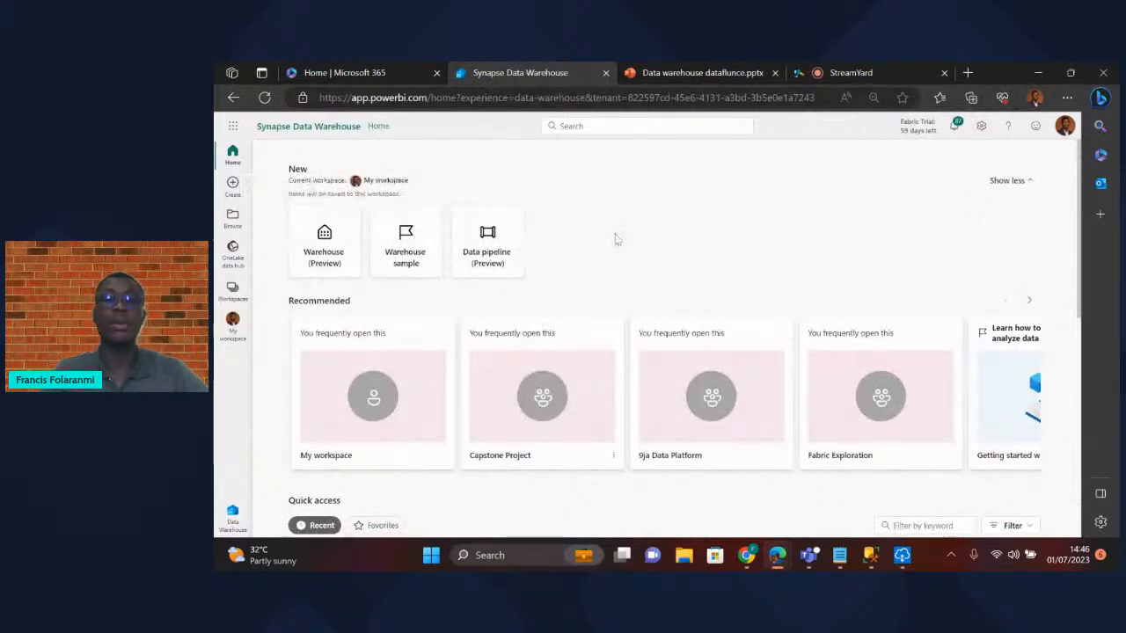
{"action": "left_click", "coordinate": [325, 255]}
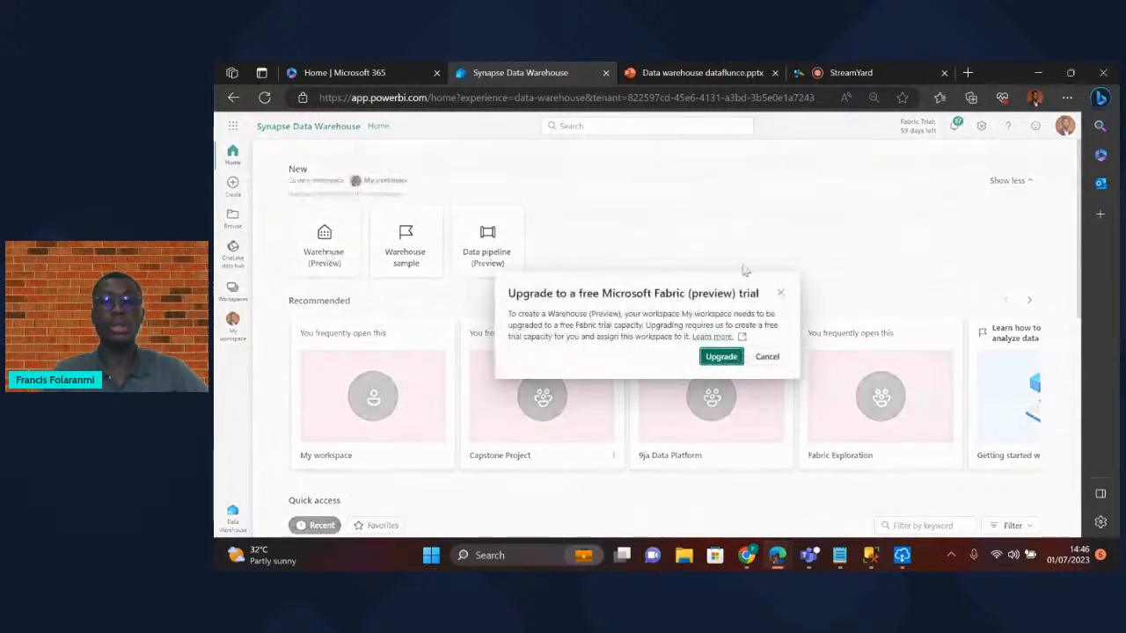
{"action": "left_click", "coordinate": [780, 293]}
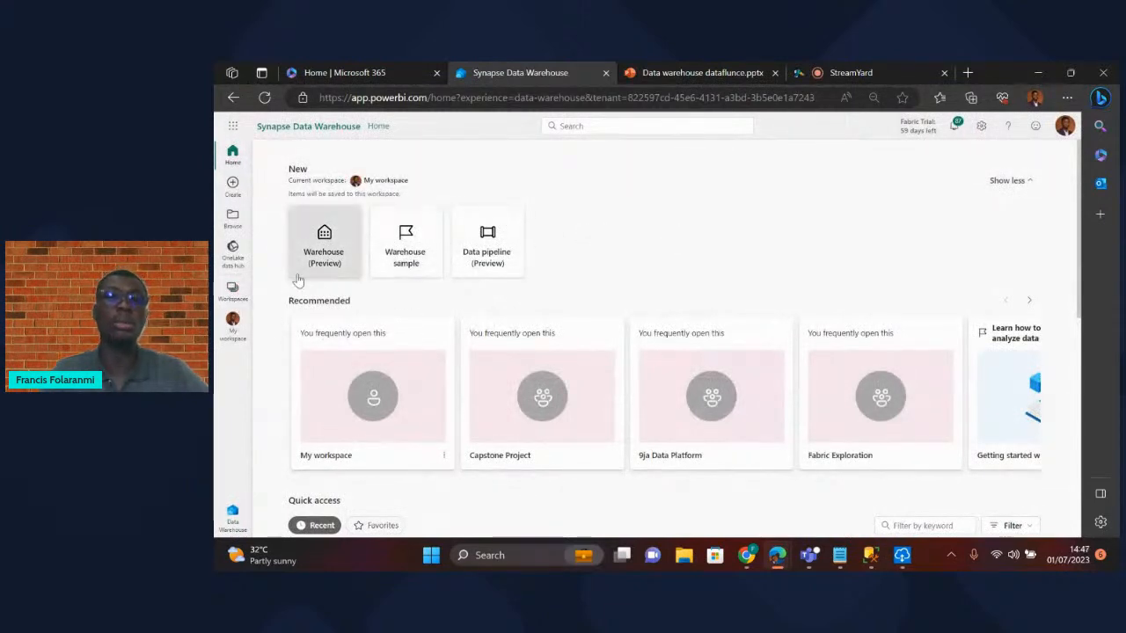
{"action": "left_click", "coordinate": [335, 258]}
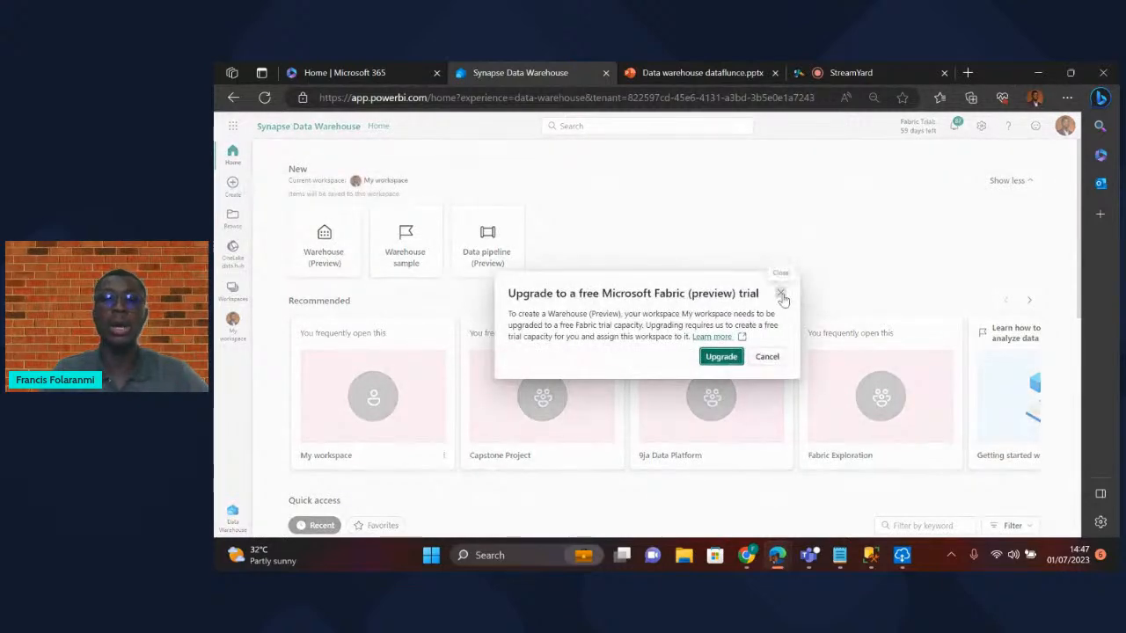
{"action": "left_click", "coordinate": [781, 294]}
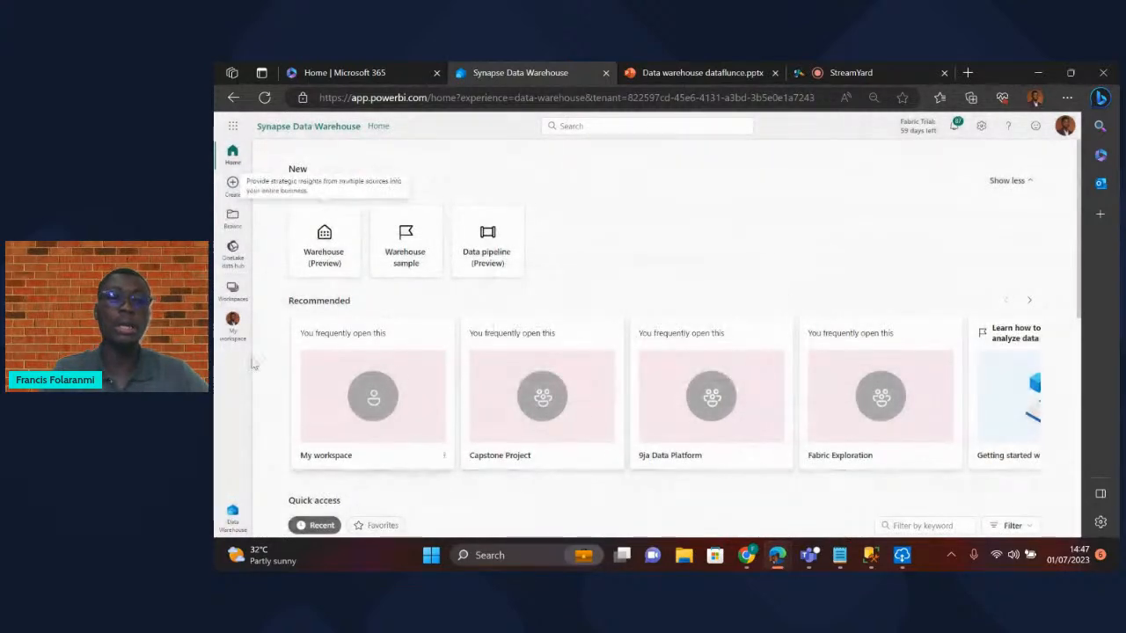
- Open the 9ja Data Platform workspace and create a warehouse named DW in it
{"action": "left_click", "coordinate": [233, 293]}
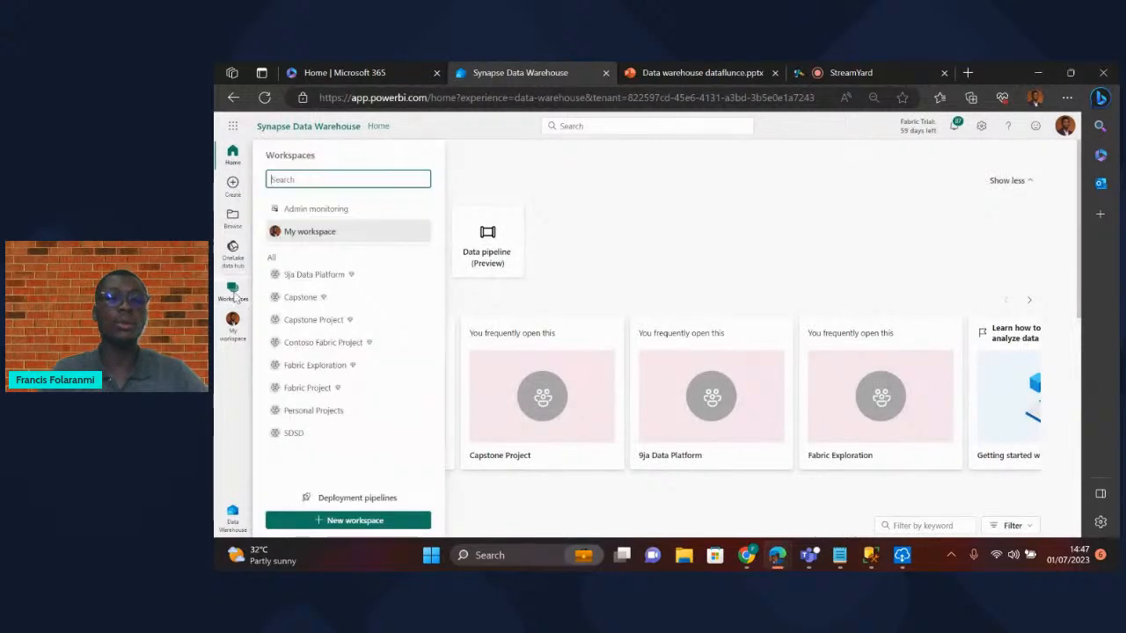
{"action": "left_click", "coordinate": [312, 277]}
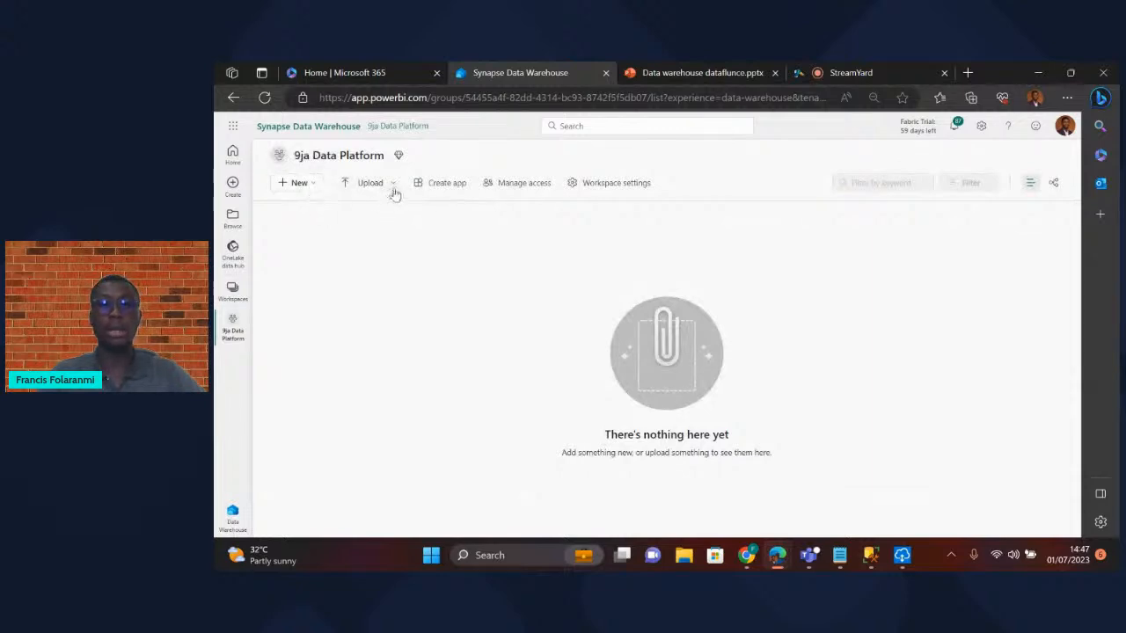
{"action": "left_click", "coordinate": [317, 186]}
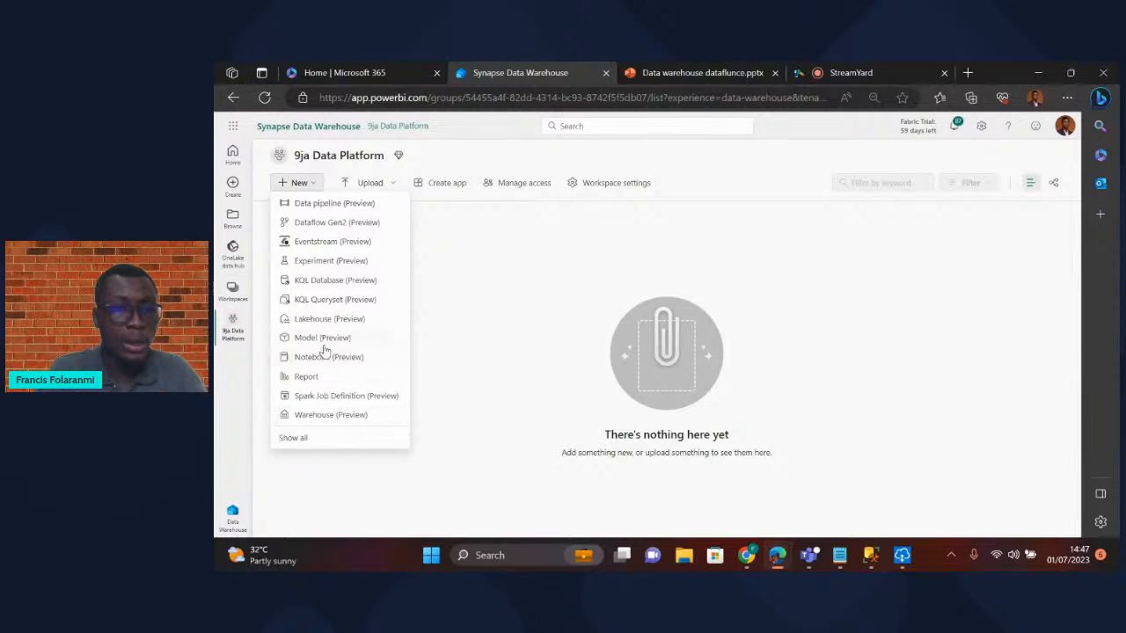
{"action": "left_click", "coordinate": [311, 415]}
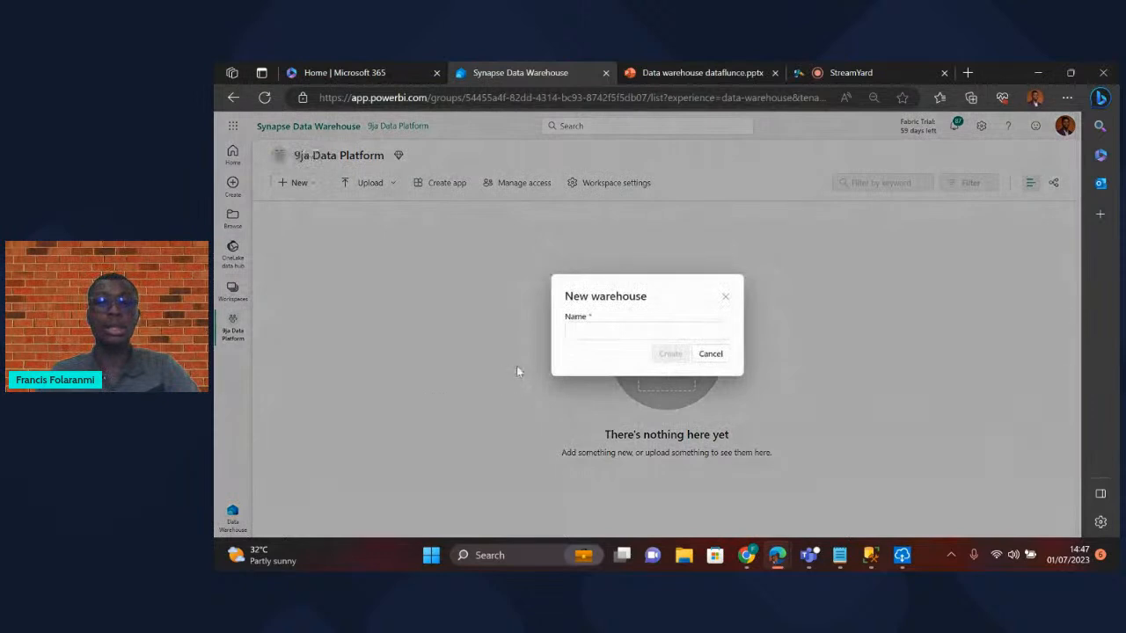
{"action": "left_click", "coordinate": [601, 333]}
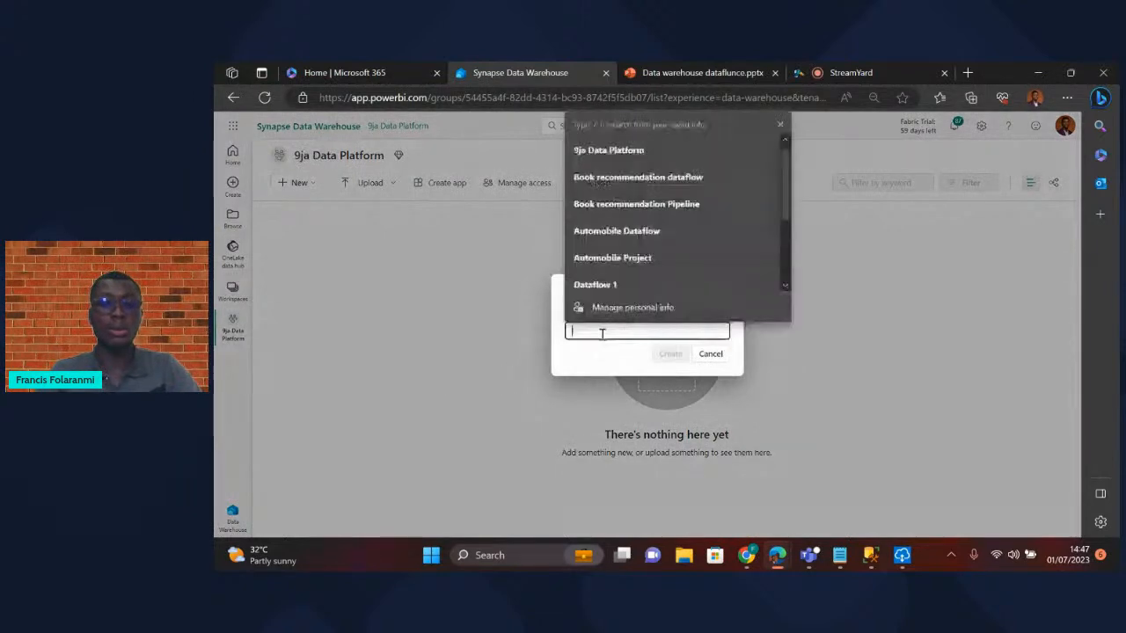
{"action": "type", "text": "DW"}
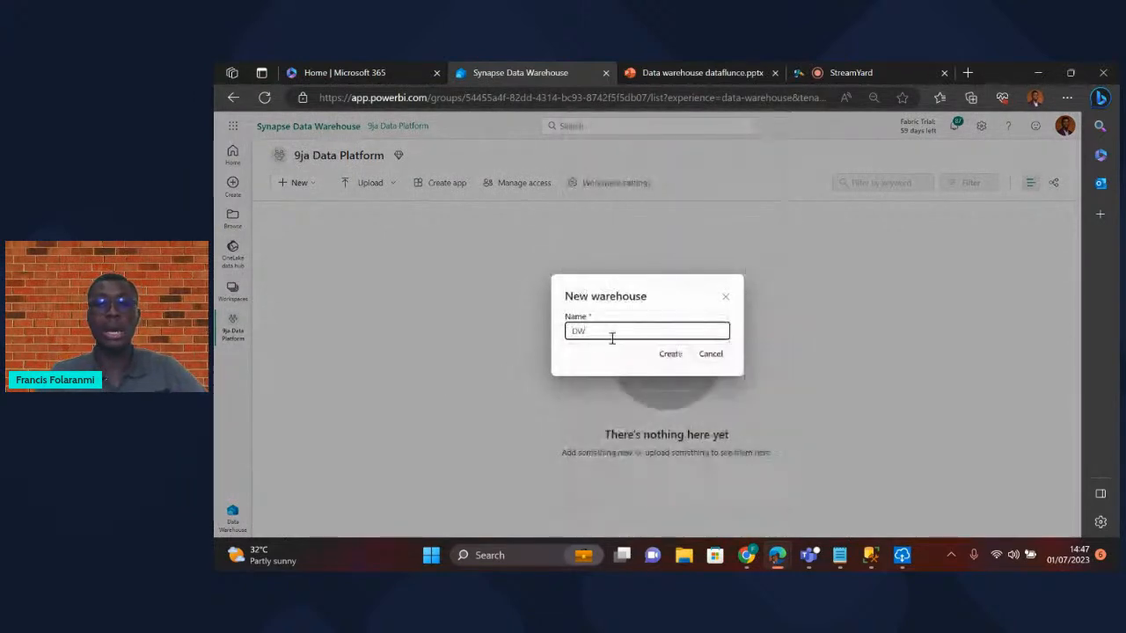
{"action": "left_click", "coordinate": [671, 353]}
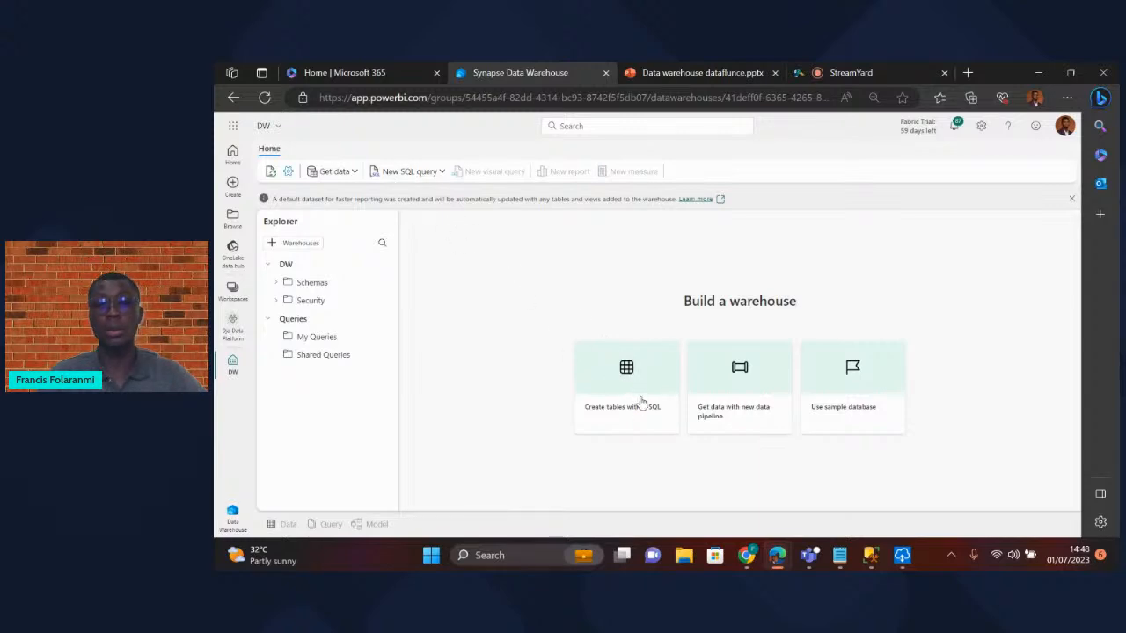
- Start a T-SQL query for creating tables in the DW warehouse
{"action": "left_click", "coordinate": [355, 173]}
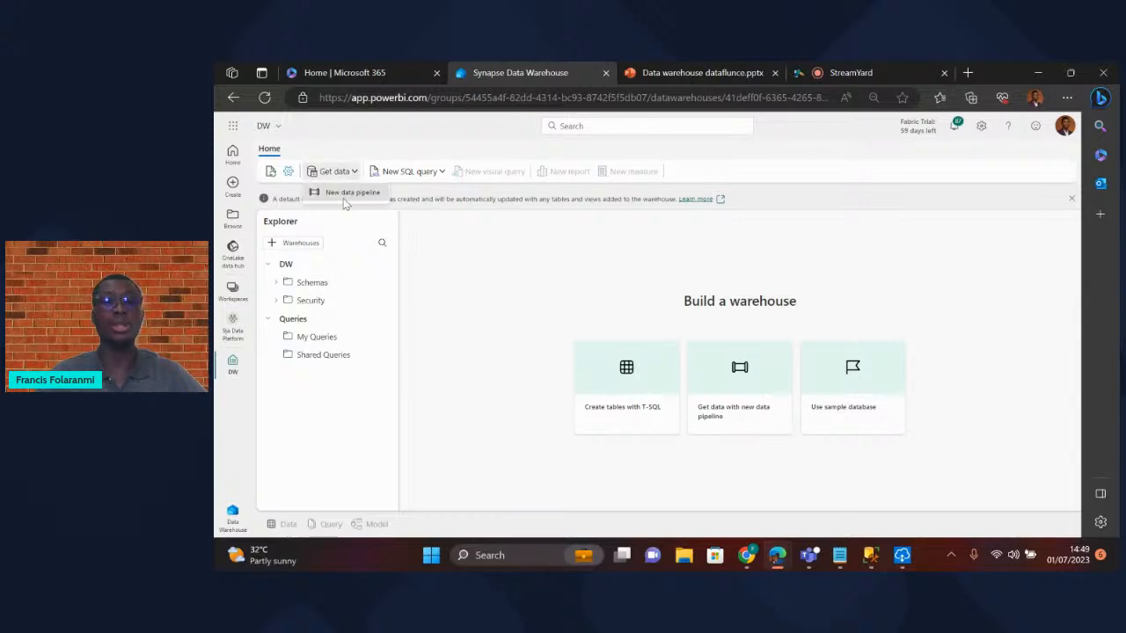
{"action": "left_click", "coordinate": [506, 302]}
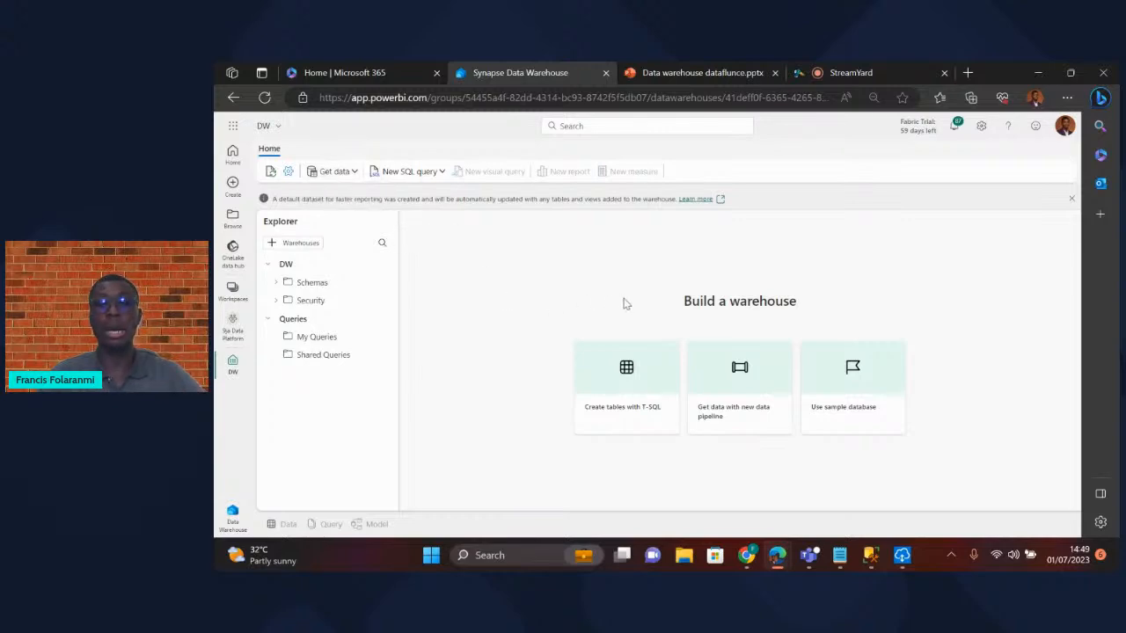
{"action": "left_click", "coordinate": [624, 378]}
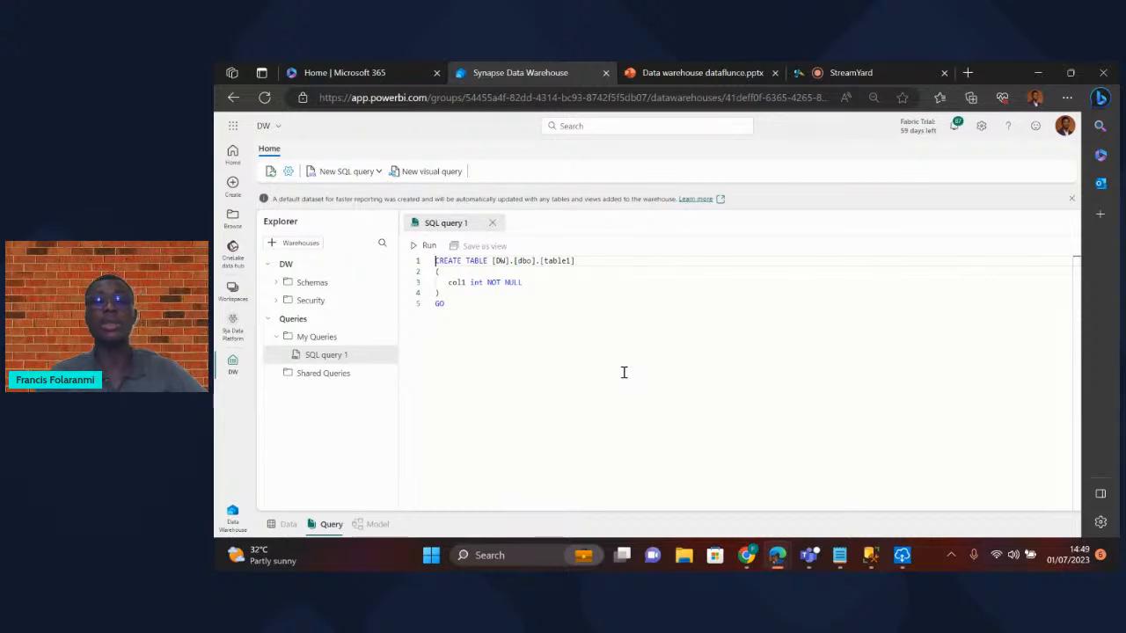
- Try to replace the template query with the dimension_city and fact_sale table script from the SQL Queries file in Notepad and run it
{"action": "left_click", "coordinate": [840, 552]}
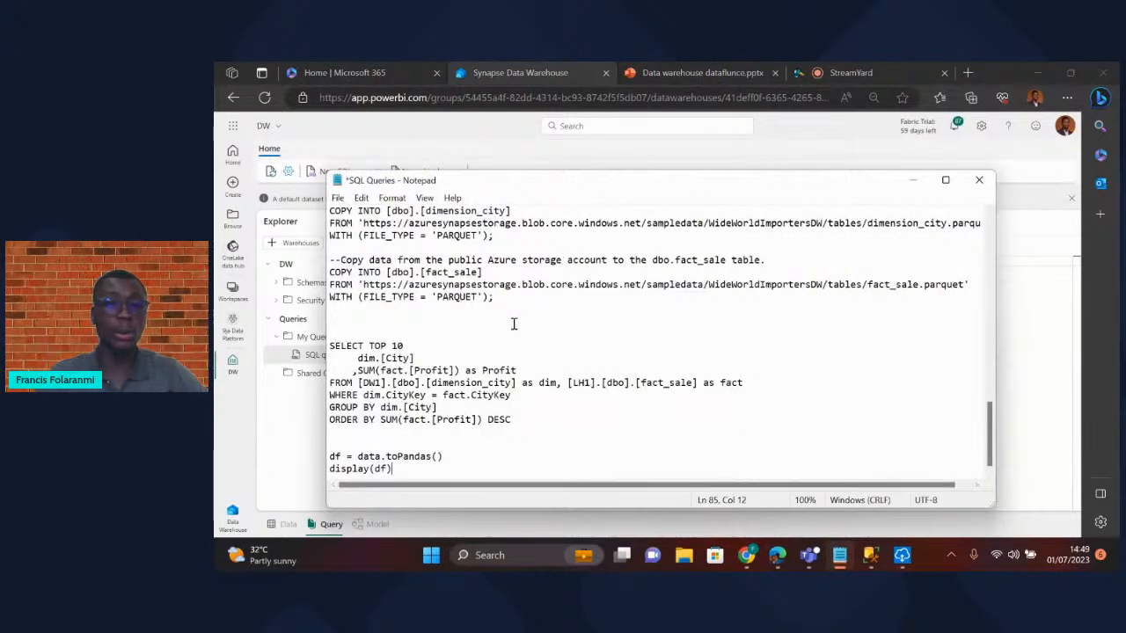
{"action": "scroll", "coordinate": [514, 322], "scroll_direction": "up", "scroll_amount": 15}
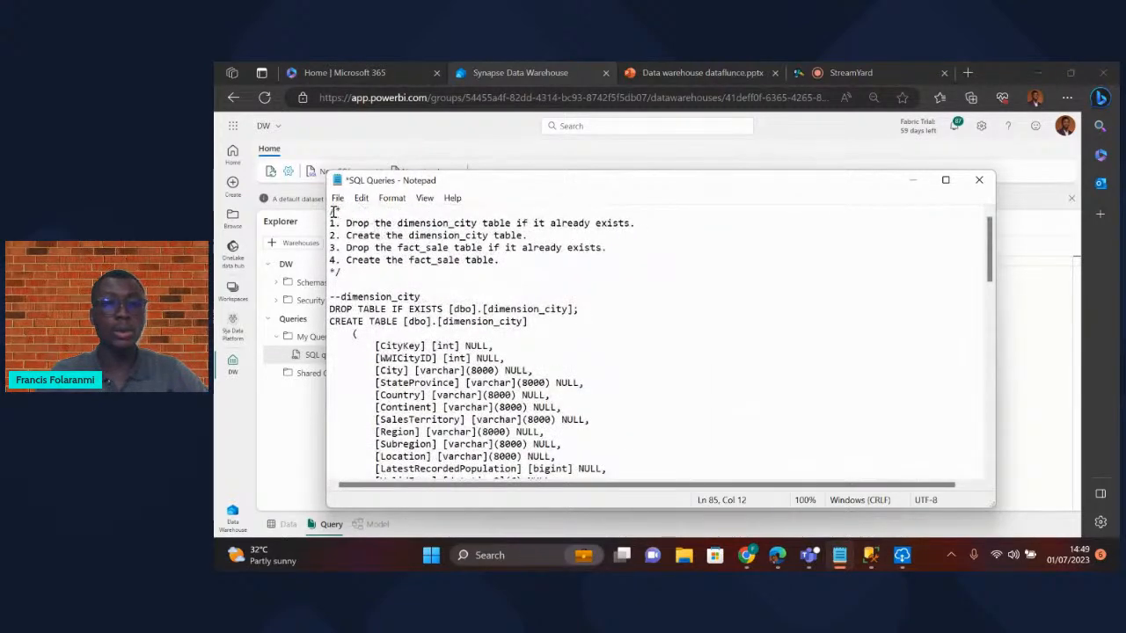
{"action": "left_click_drag", "start_coordinate": [333, 212], "coordinate": [462, 339]}
{"action": "left_click_drag", "start_coordinate": [464, 395], "coordinate": [446, 467]}
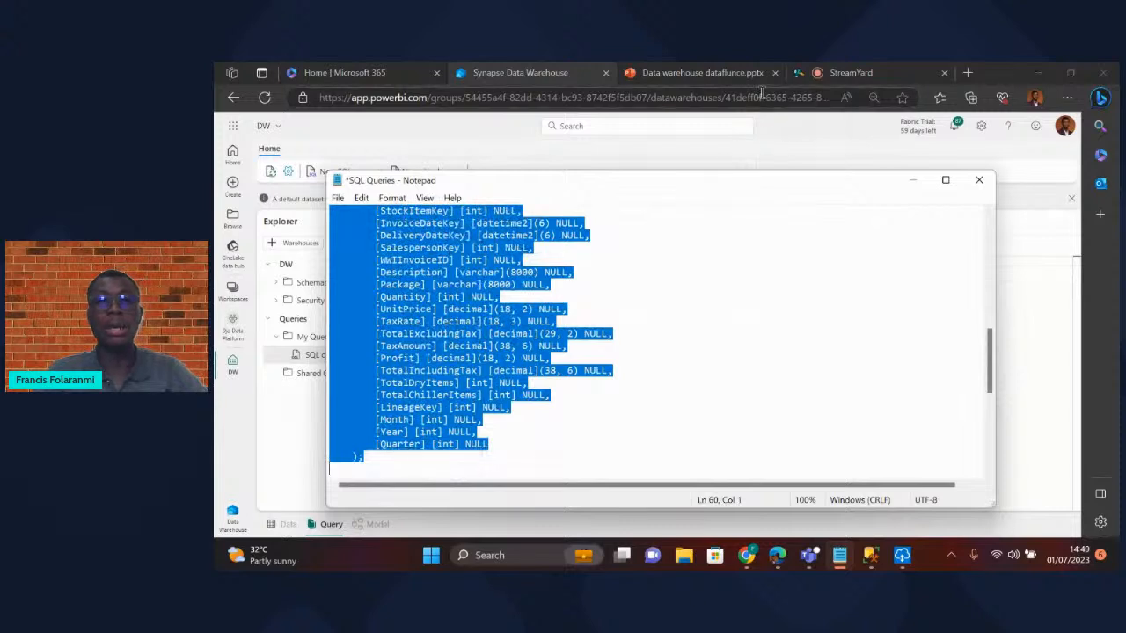
{"action": "left_click", "coordinate": [557, 70]}
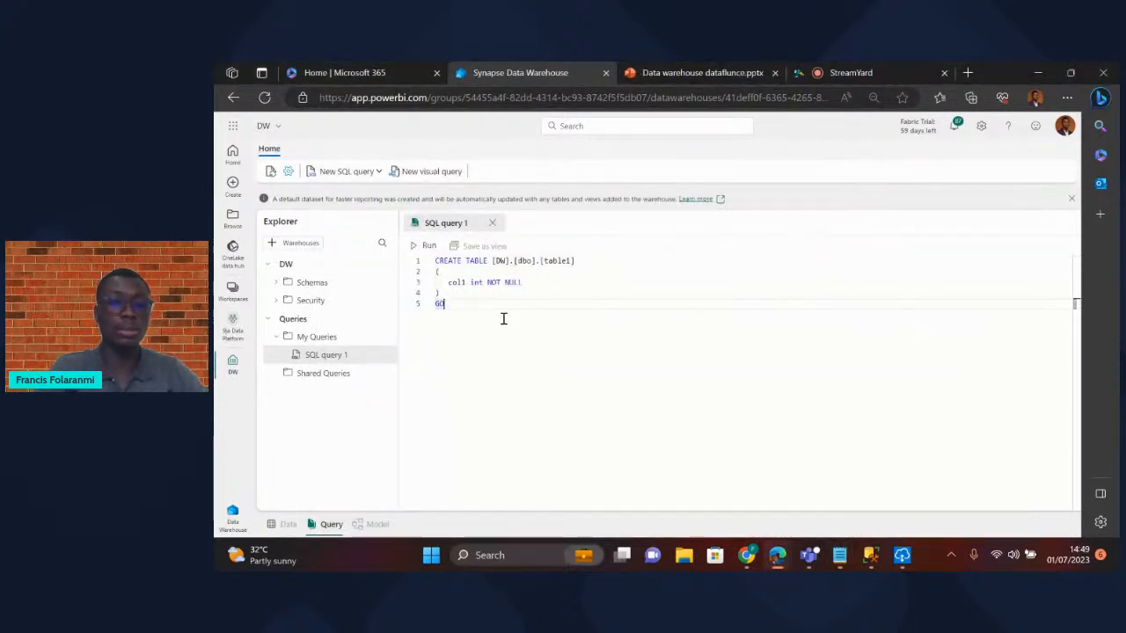
{"action": "key", "text": "ctrl+a"}
{"action": "key", "text": "ctrl+v"}
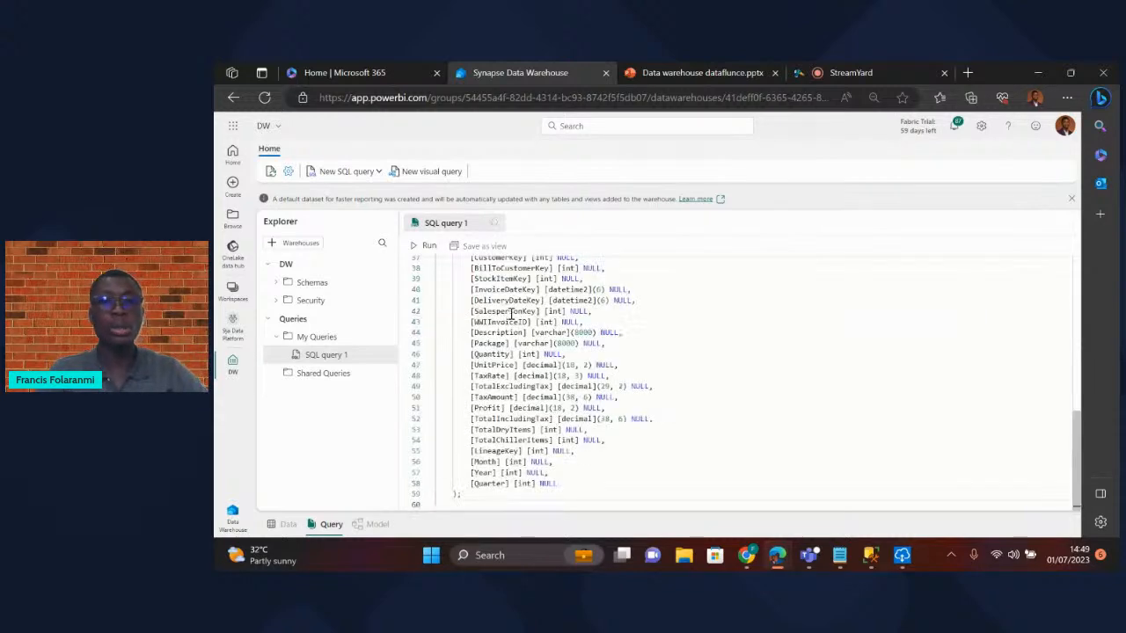
{"action": "left_click", "coordinate": [428, 246]}
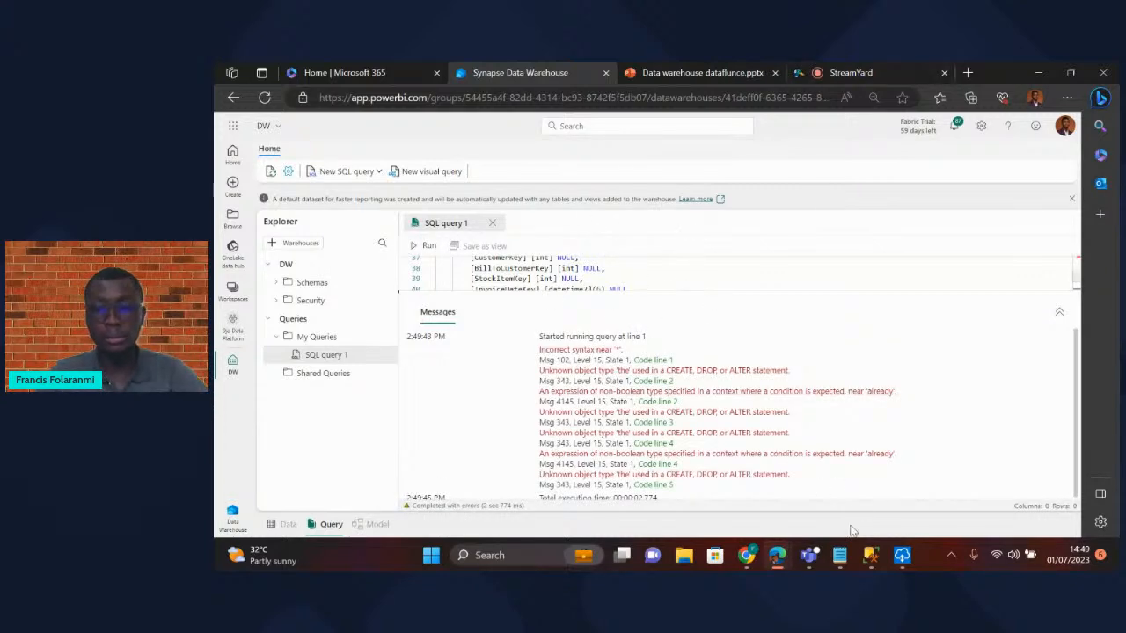
- Switch to Notepad and copy the full script again, from its opening comment mark through the end of the fact_sale table definition
{"action": "left_click", "coordinate": [839, 555]}
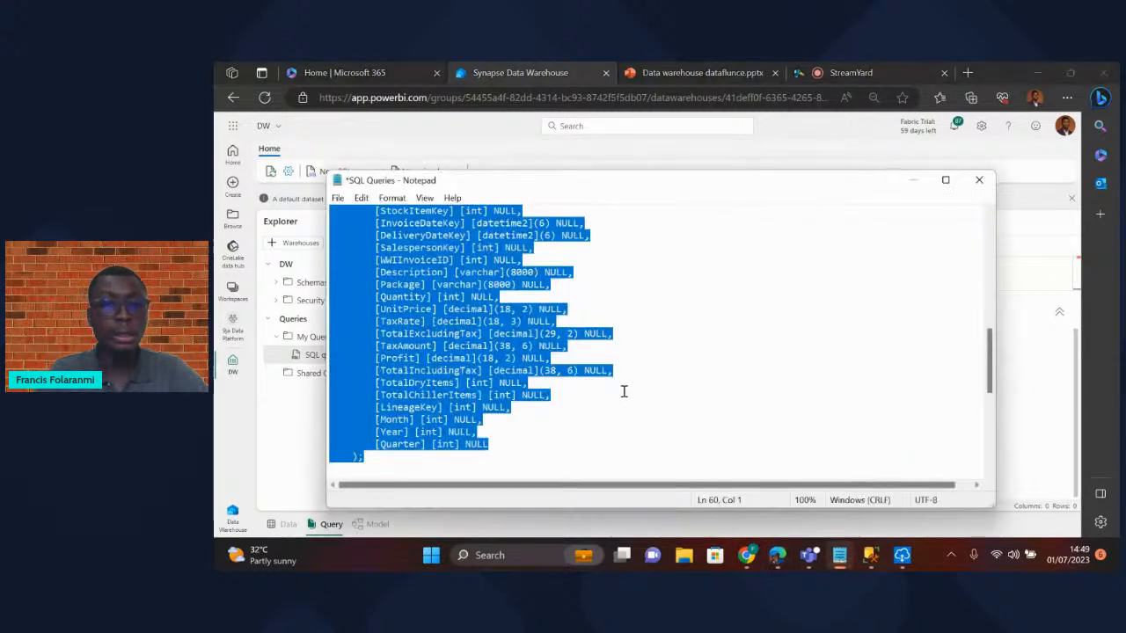
{"action": "scroll", "coordinate": [623, 391], "scroll_direction": "up", "scroll_amount": 9}
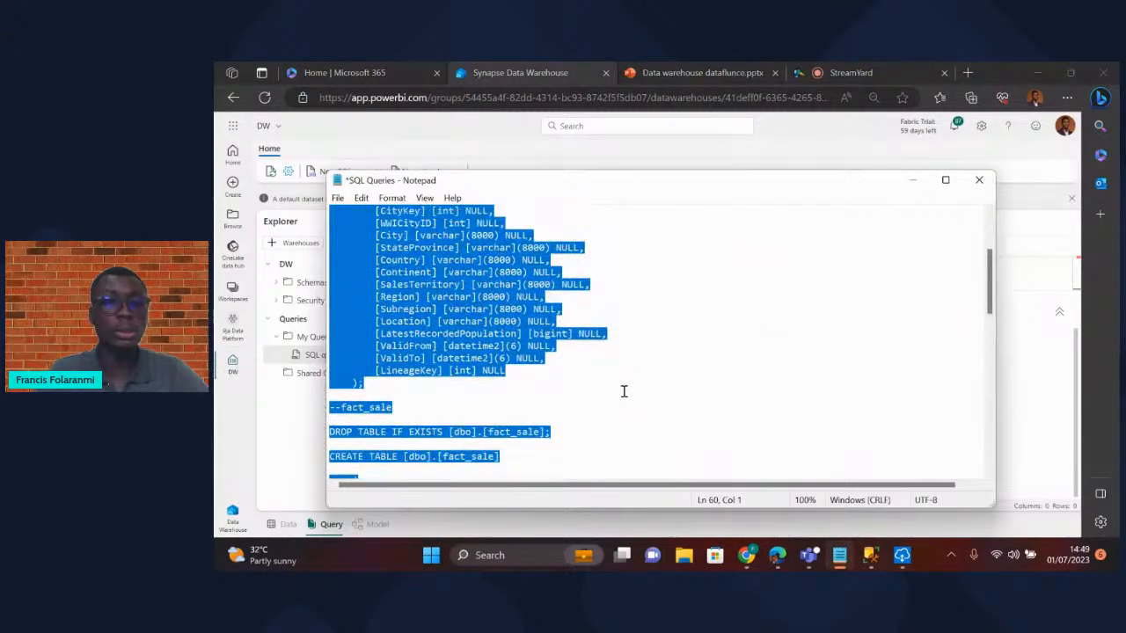
{"action": "scroll", "coordinate": [623, 391], "scroll_direction": "up", "scroll_amount": 1}
{"action": "scroll", "coordinate": [562, 299], "scroll_direction": "up", "scroll_amount": 3}
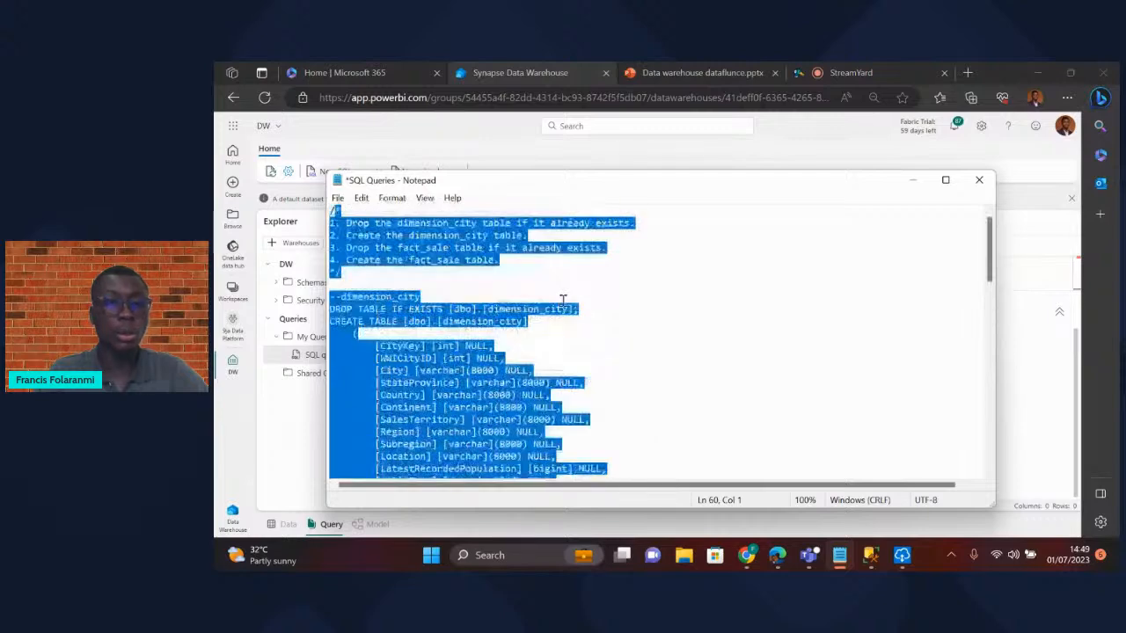
{"action": "left_click_drag", "start_coordinate": [331, 211], "coordinate": [417, 425]}
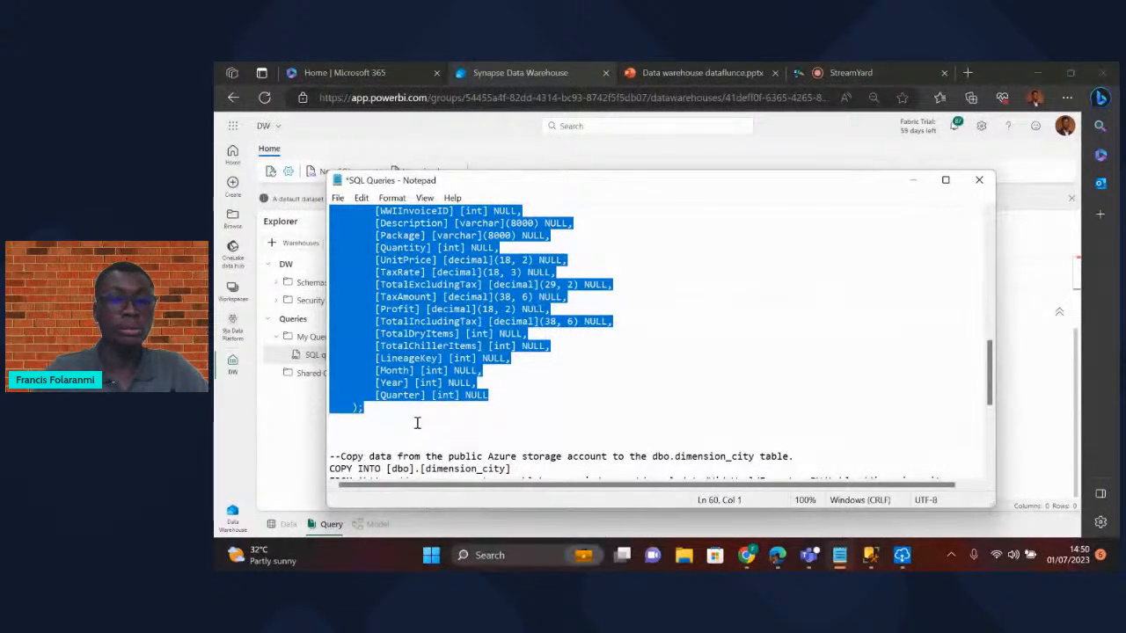
- Return to the warehouse in the browser, replace all of SQL query 1 with the copied script and run it
{"action": "left_click", "coordinate": [516, 66]}
{"action": "left_click", "coordinate": [605, 277]}
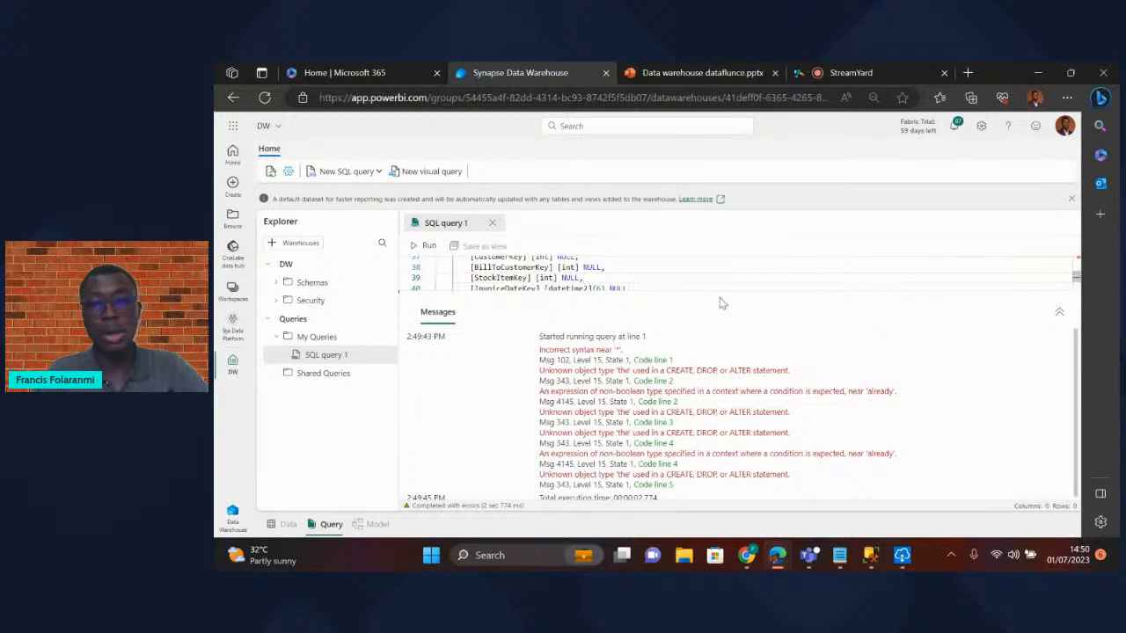
{"action": "left_click_drag", "start_coordinate": [726, 290], "coordinate": [733, 448]}
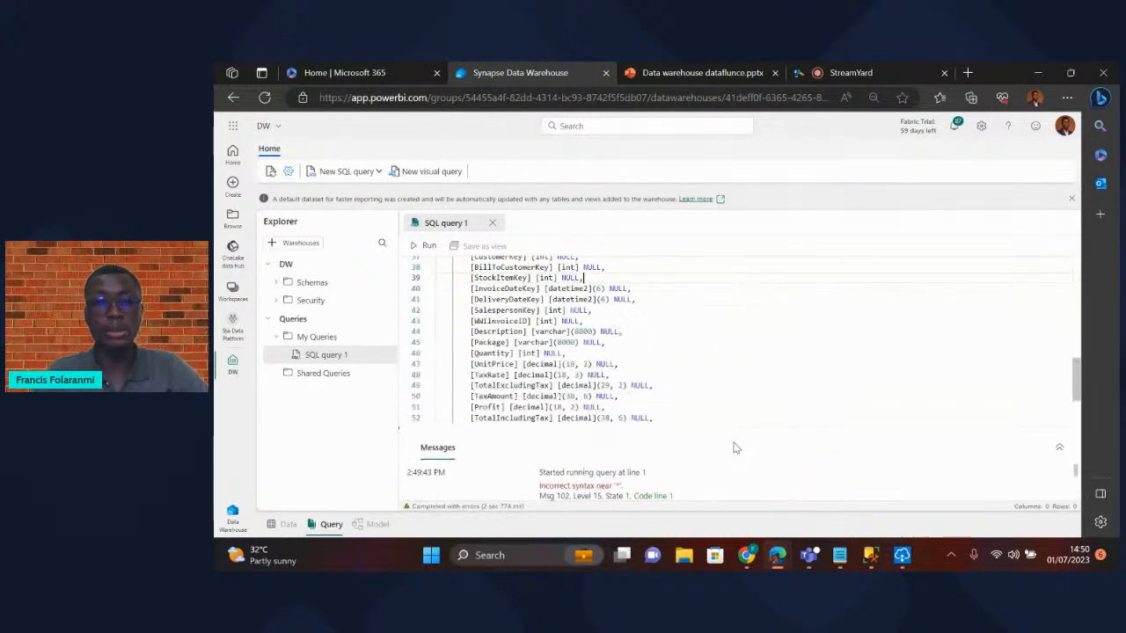
{"action": "left_click", "coordinate": [675, 400]}
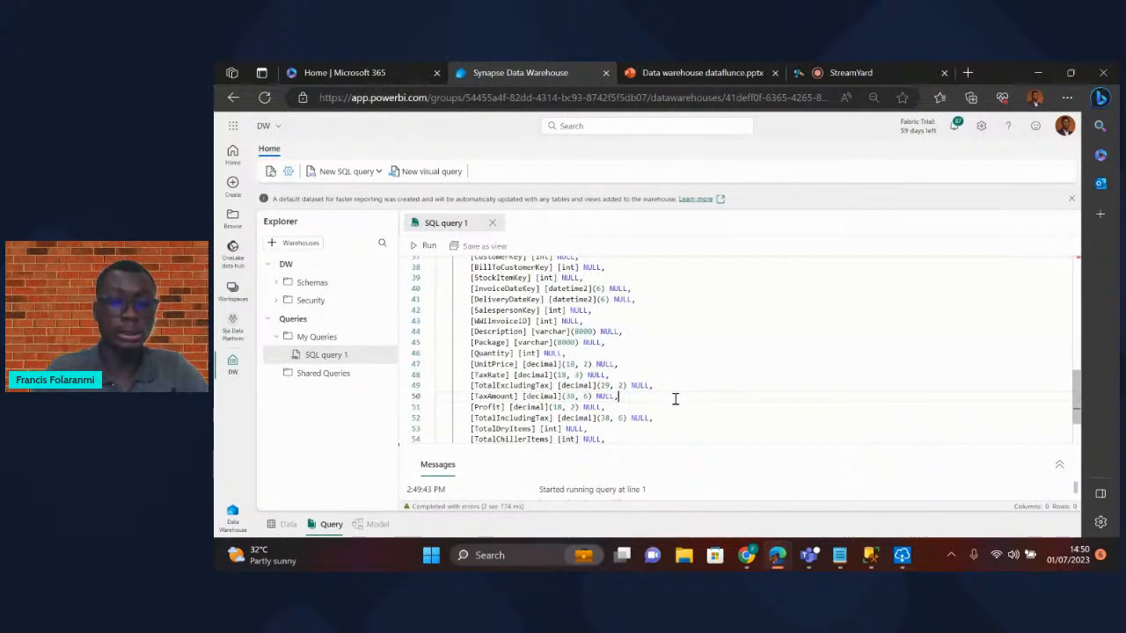
{"action": "key", "text": "ctrl+a"}
{"action": "key", "text": "ctrl+End"}
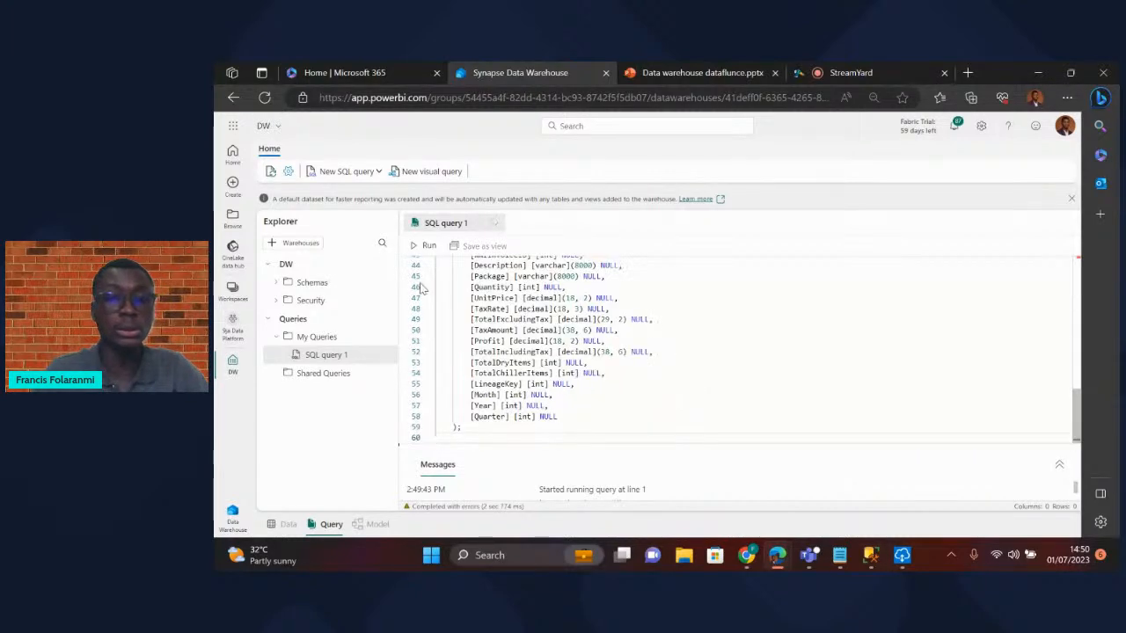
{"action": "left_click", "coordinate": [424, 246]}
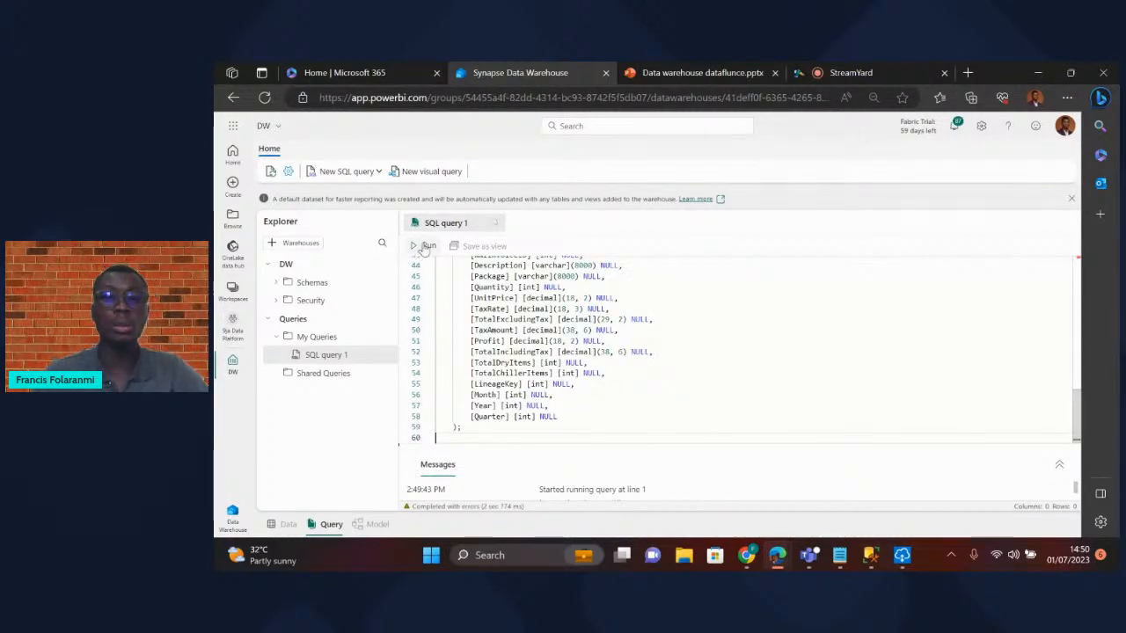
- Return to the start of the script in SQL query 1 and enlarge its Messages pane slightly
{"action": "scroll", "coordinate": [704, 337], "scroll_direction": "up", "scroll_amount": 10}
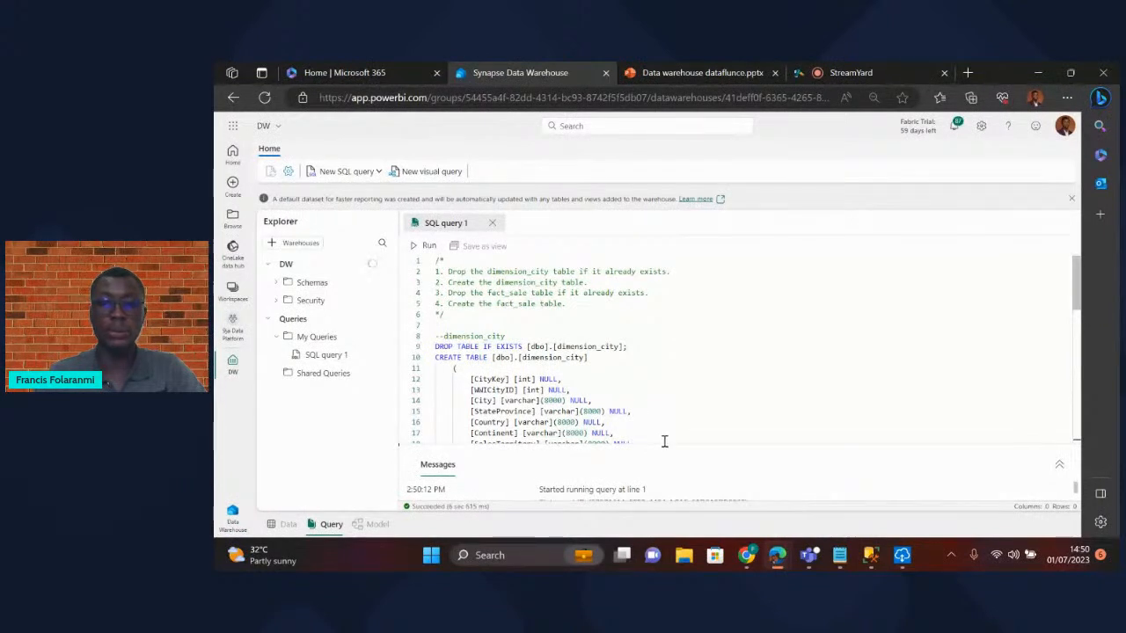
{"action": "left_click_drag", "start_coordinate": [663, 444], "coordinate": [671, 367]}
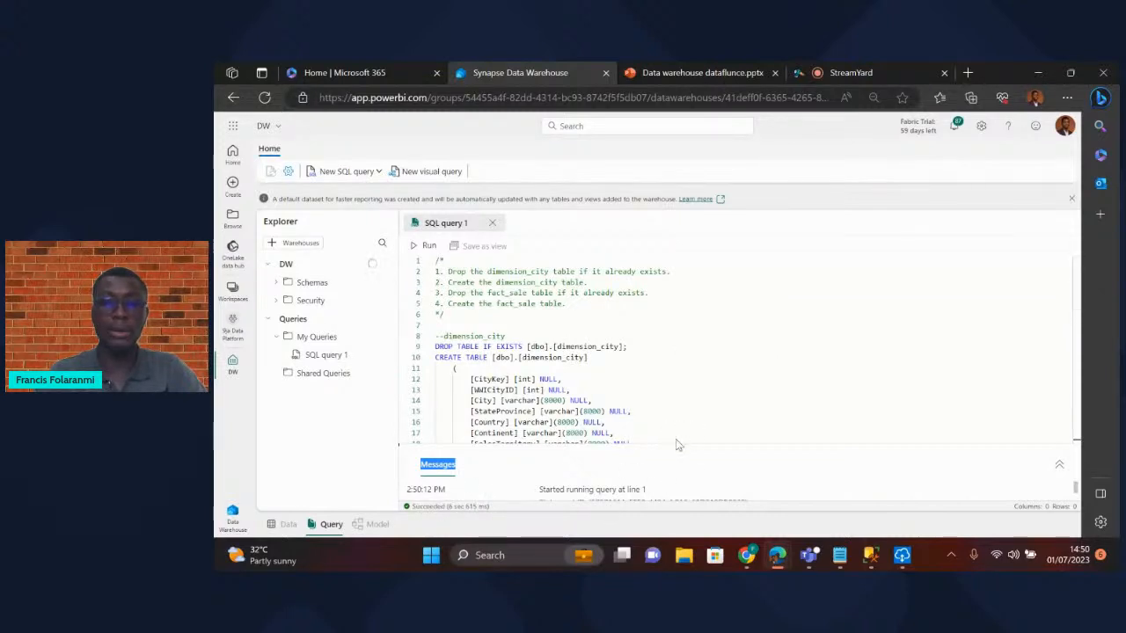
{"action": "mouse_move", "coordinate": [677, 445]}
{"action": "left_mouse_down"}
{"action": "mouse_move", "coordinate": [681, 345]}
{"action": "mouse_move", "coordinate": [691, 449]}
{"action": "left_mouse_up"}
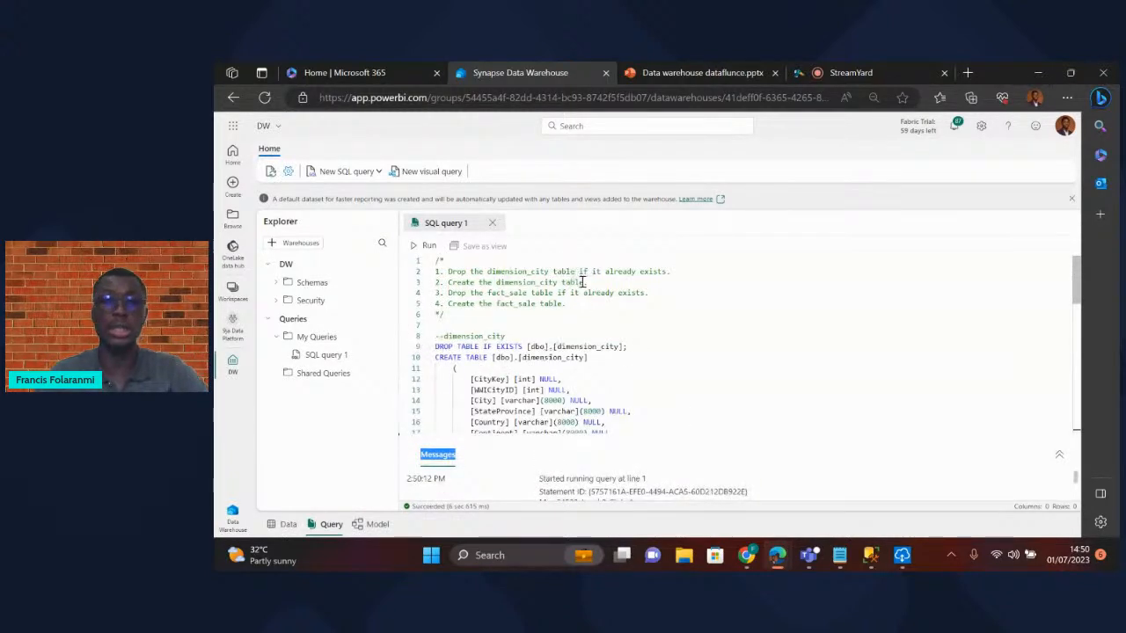
- Expand the dbo schema's tables in the DW warehouse and query the top 100 rows of dimension_city
{"action": "left_click", "coordinate": [279, 285]}
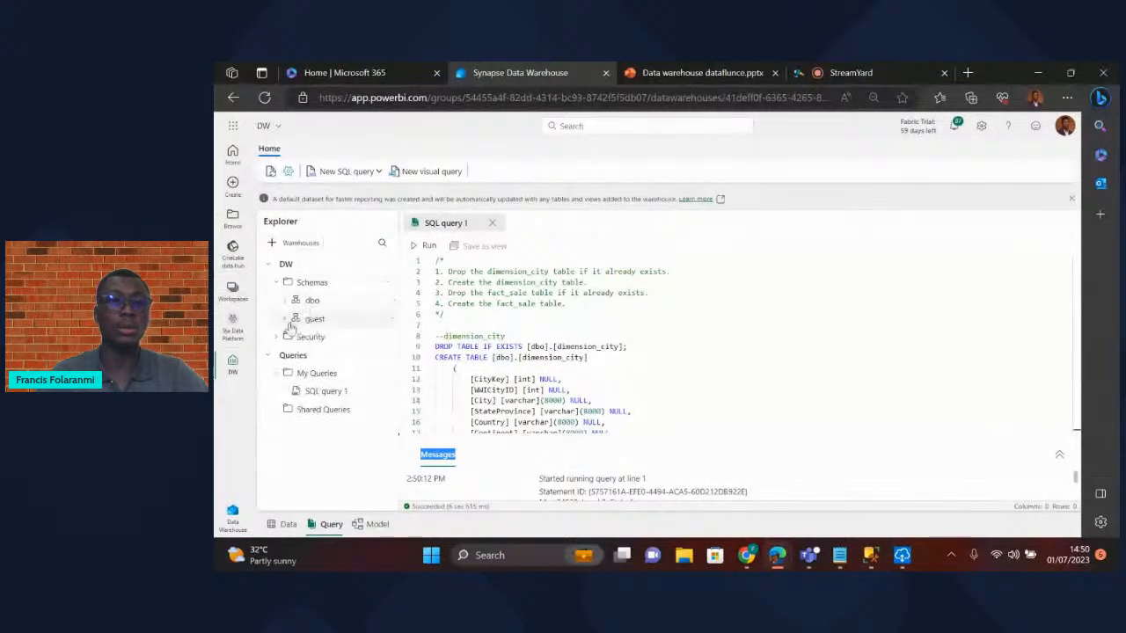
{"action": "left_click", "coordinate": [285, 304]}
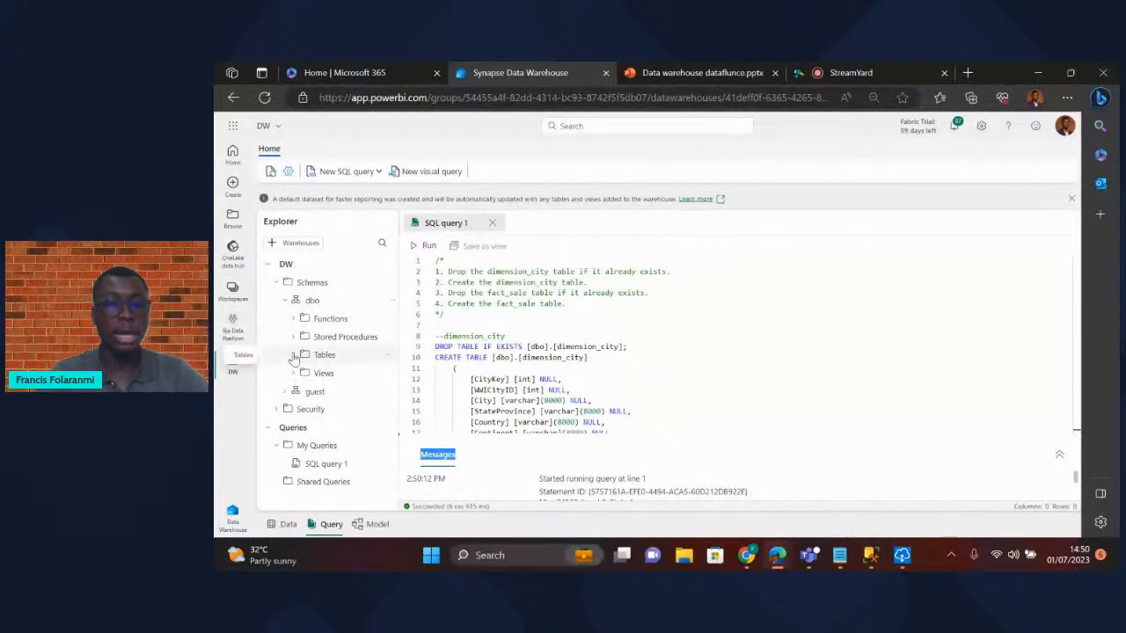
{"action": "left_click", "coordinate": [294, 356]}
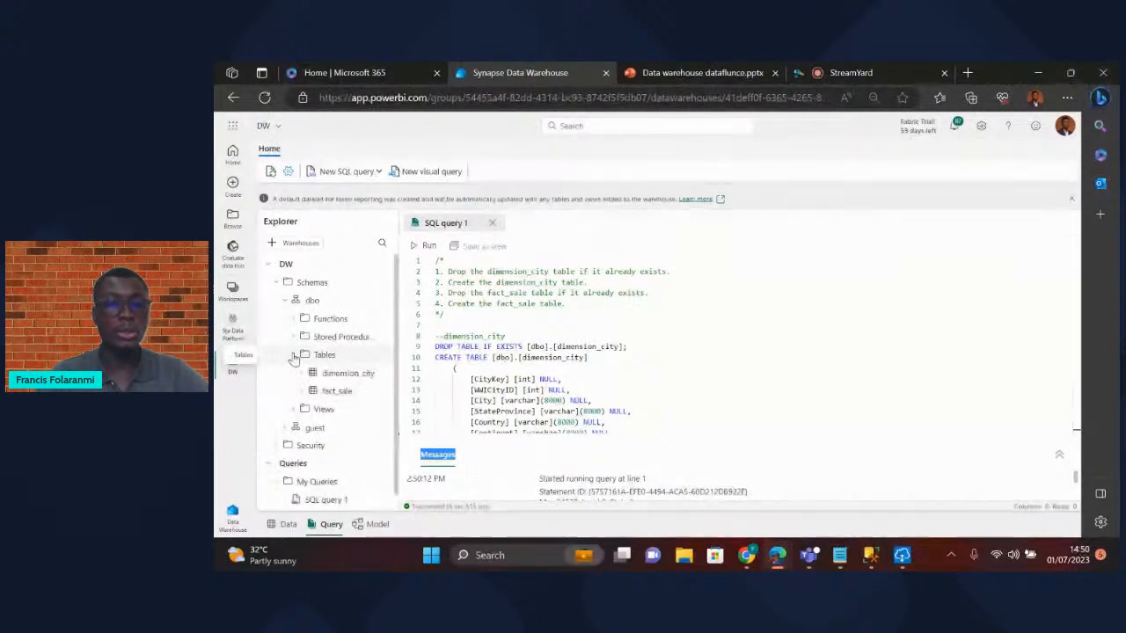
{"action": "left_click", "coordinate": [347, 373]}
{"action": "right_click", "coordinate": [356, 381]}
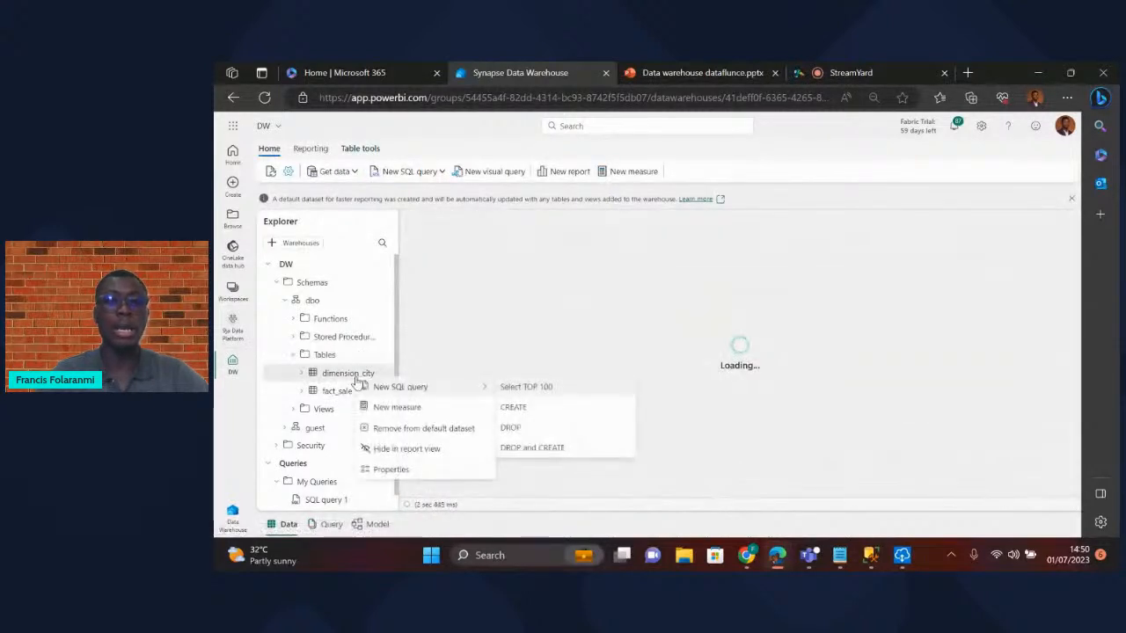
{"action": "left_click", "coordinate": [536, 389]}
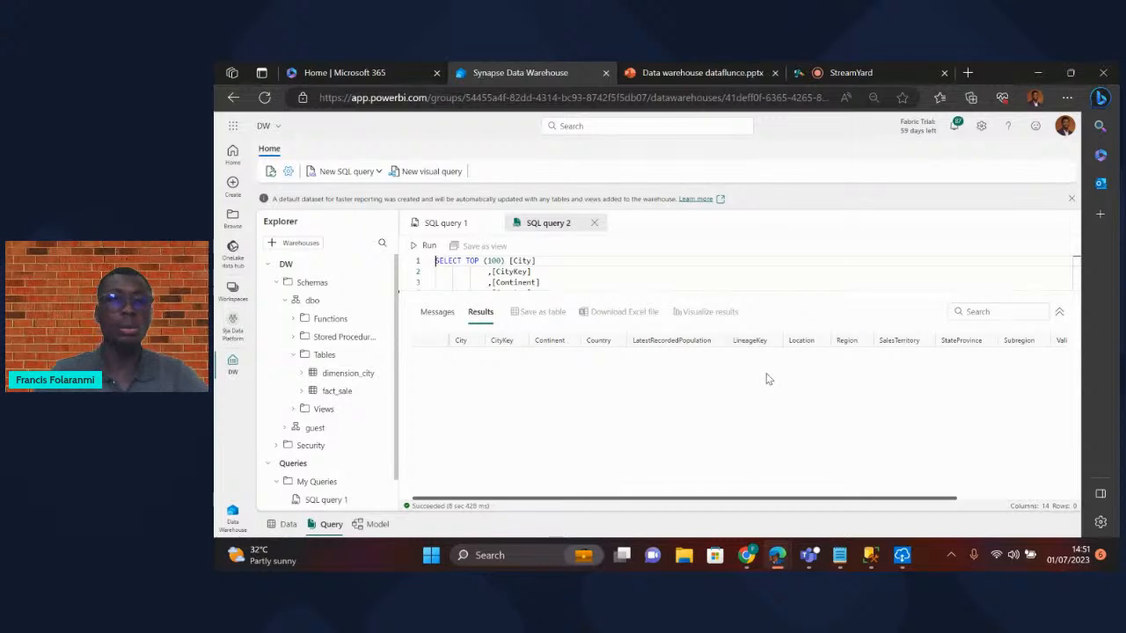
- Create a new blank SQL query in the DW warehouse
{"action": "left_click", "coordinate": [420, 175]}
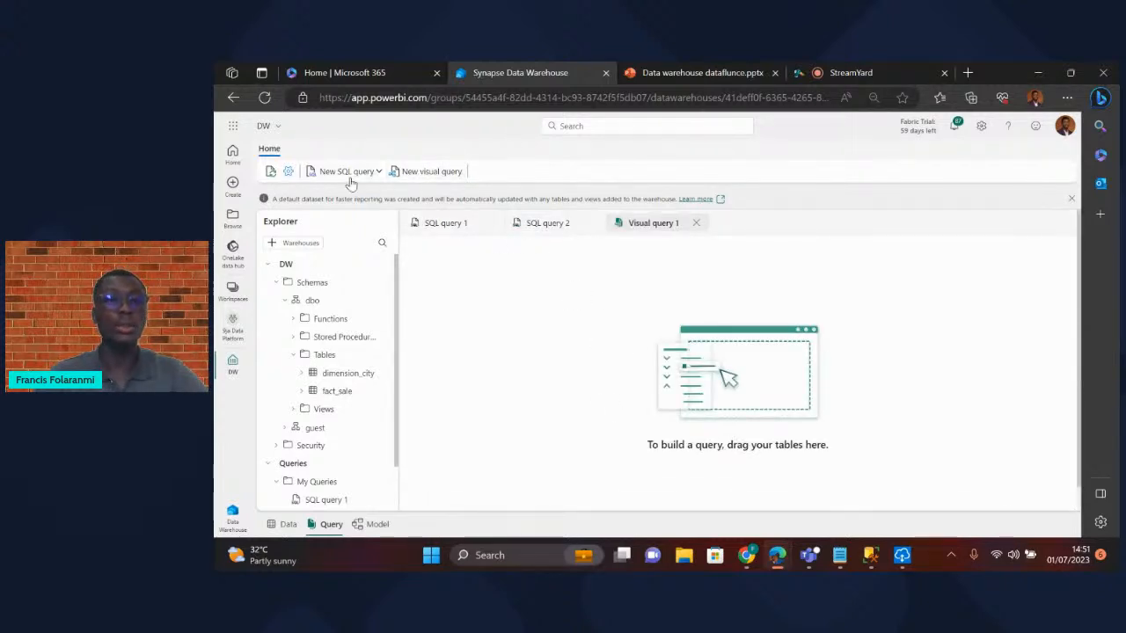
{"action": "left_click", "coordinate": [378, 173]}
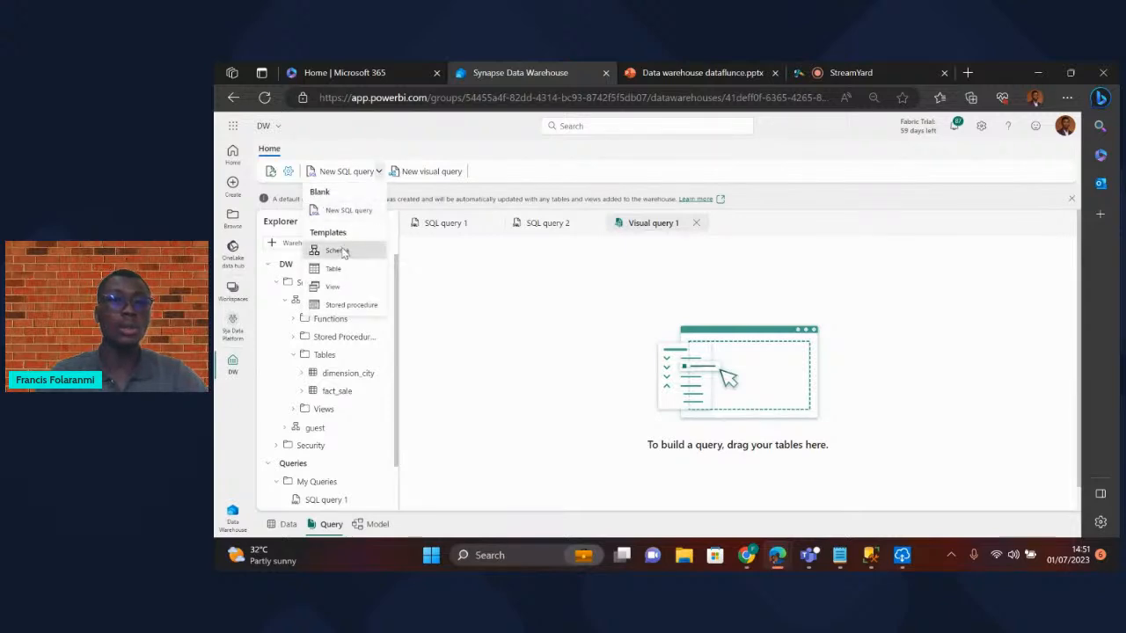
{"action": "left_click", "coordinate": [350, 211]}
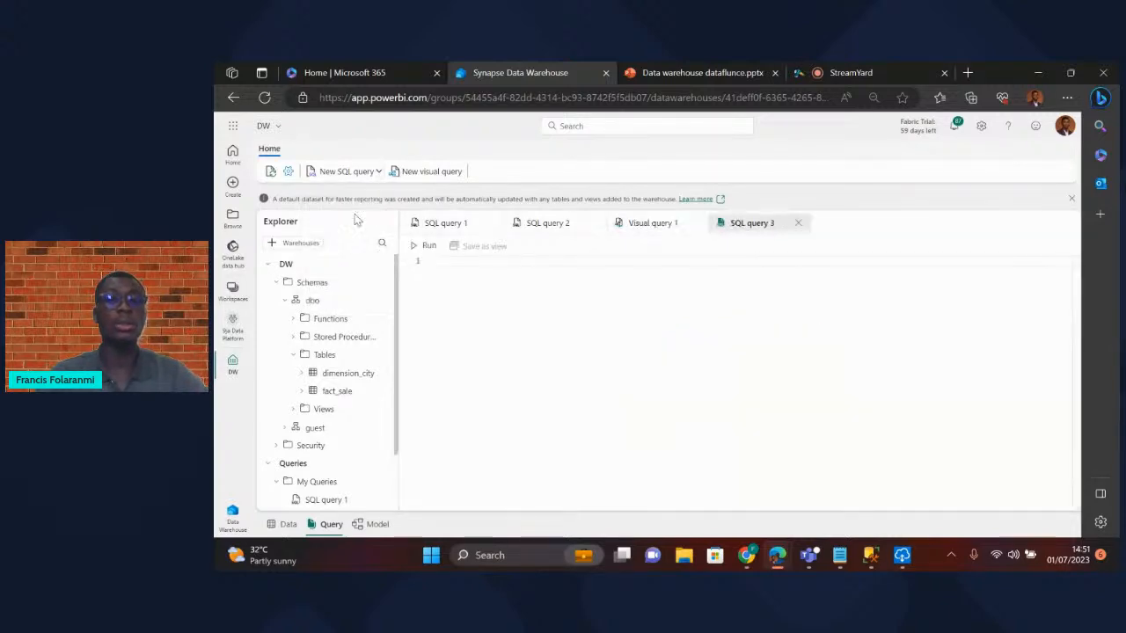
- Switch to Notepad and copy the two COPY INTO statements for dimension_city and fact_sale, including their comments
{"action": "left_click", "coordinate": [840, 555]}
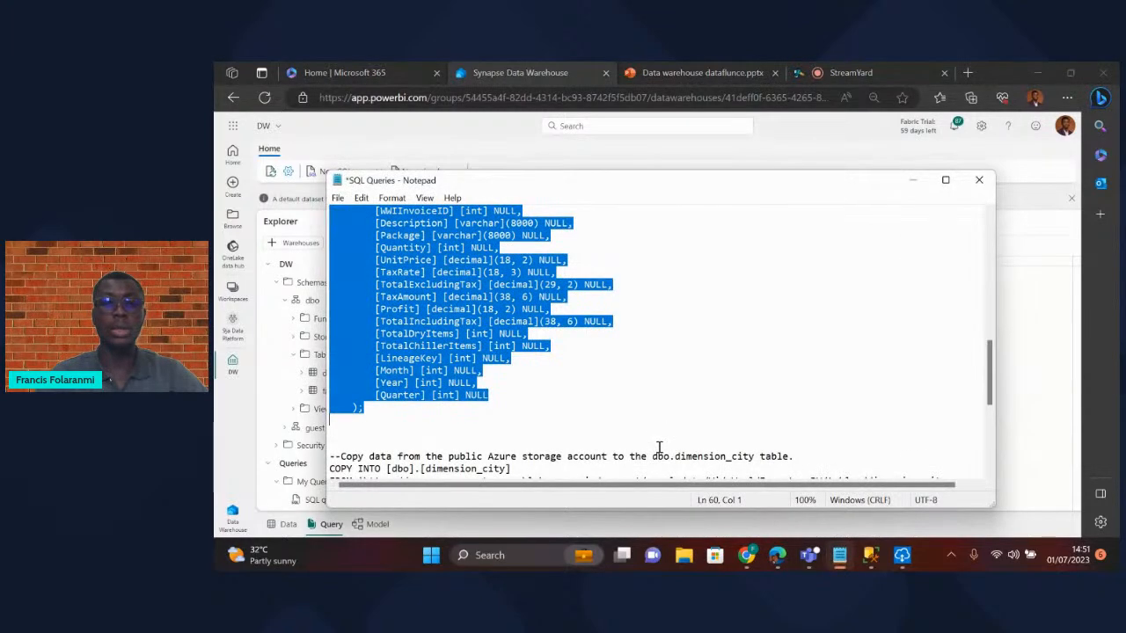
{"action": "scroll", "coordinate": [659, 449], "scroll_direction": "down", "scroll_amount": 1}
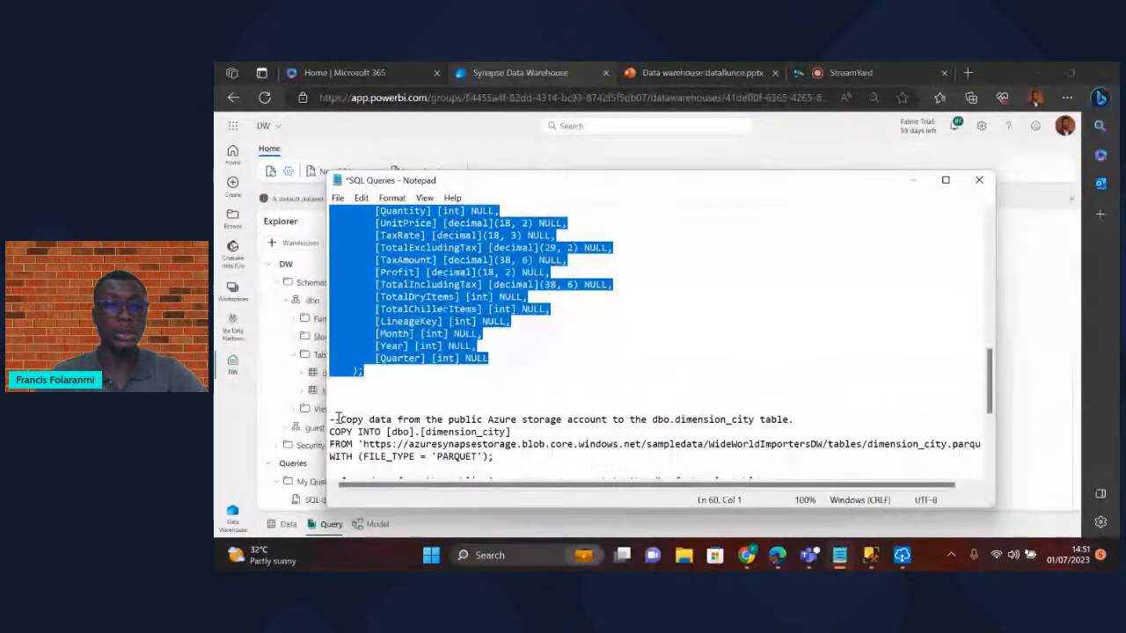
{"action": "left_click_drag", "start_coordinate": [332, 419], "coordinate": [473, 305]}
{"action": "key", "text": "ctrl+c"}
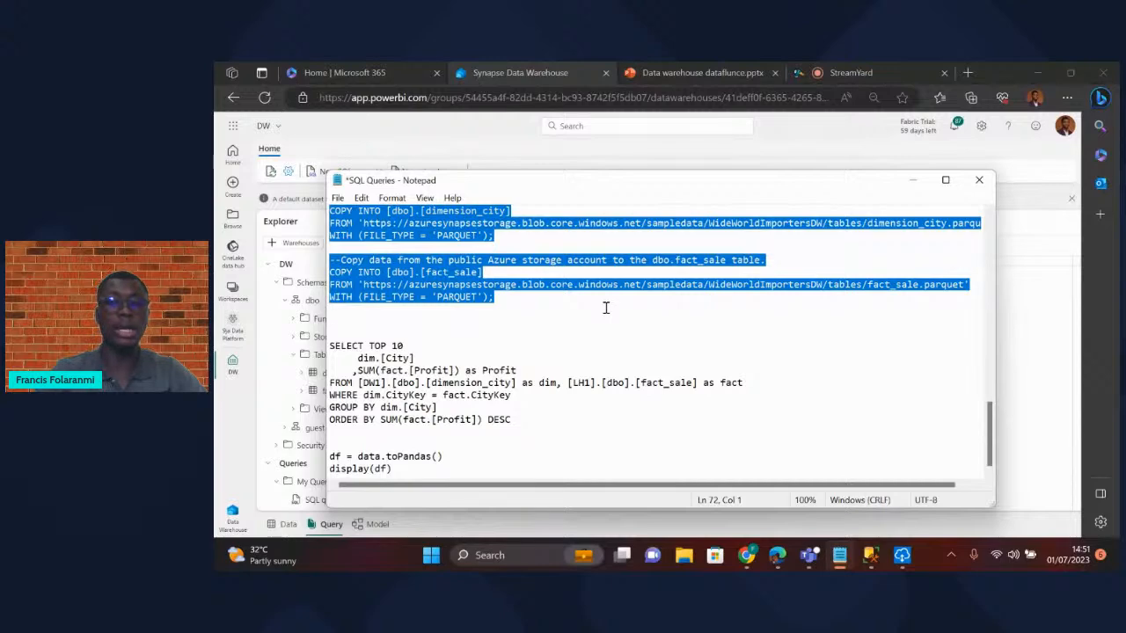
- Return to the warehouse in the browser, paste the copied COPY INTO statements into SQL query 3 and run it
{"action": "left_click", "coordinate": [711, 74]}
{"action": "left_click", "coordinate": [571, 70]}
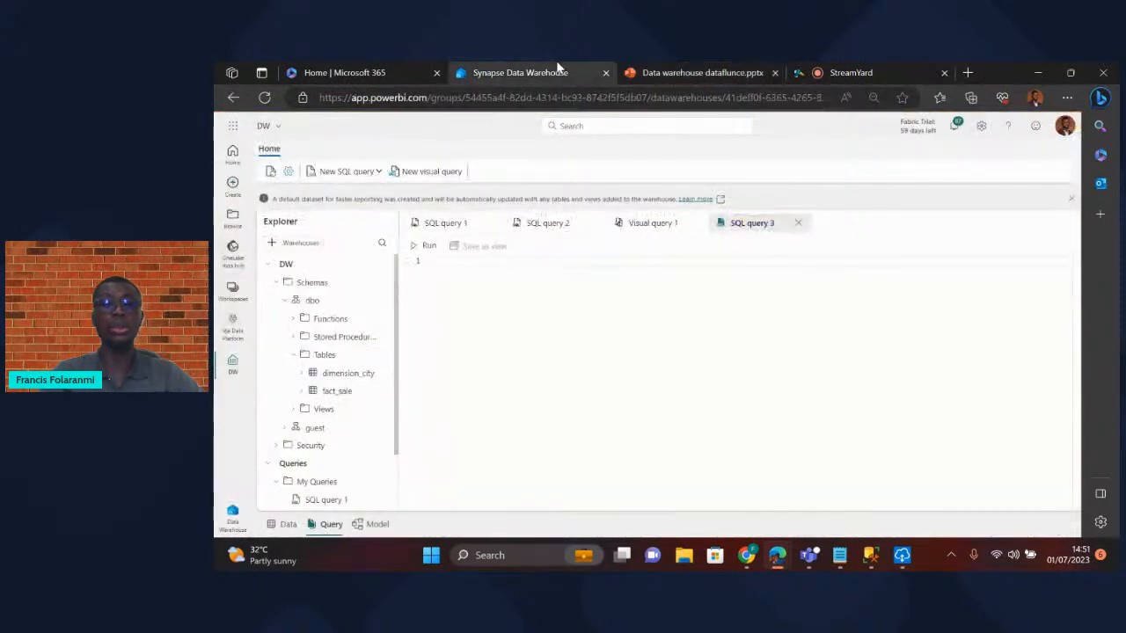
{"action": "left_click", "coordinate": [480, 282]}
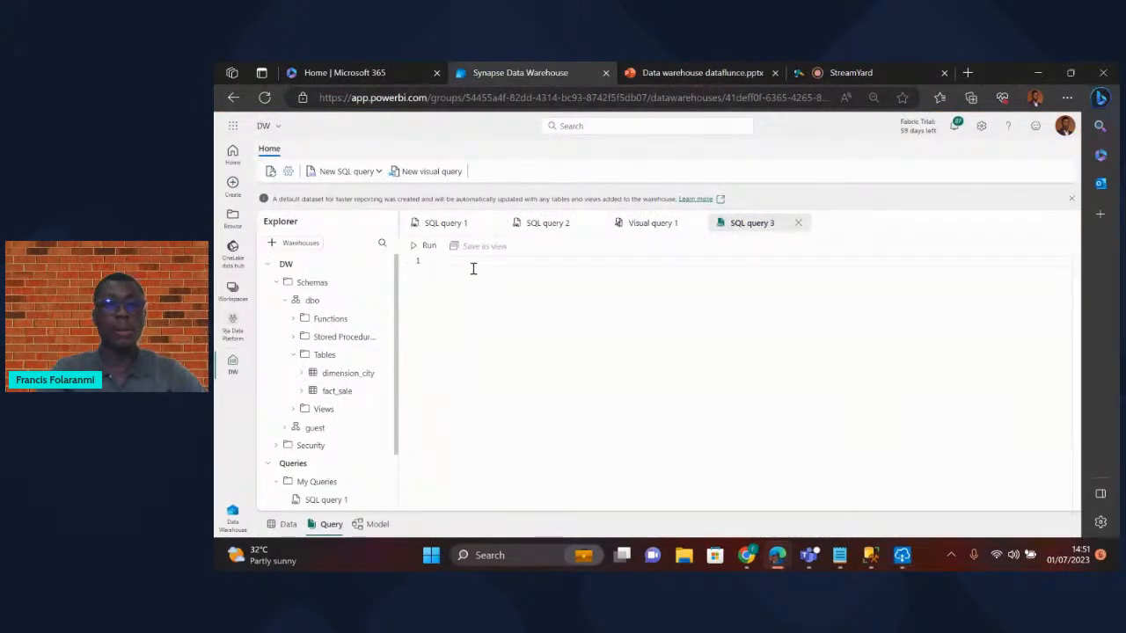
{"action": "left_click", "coordinate": [840, 561]}
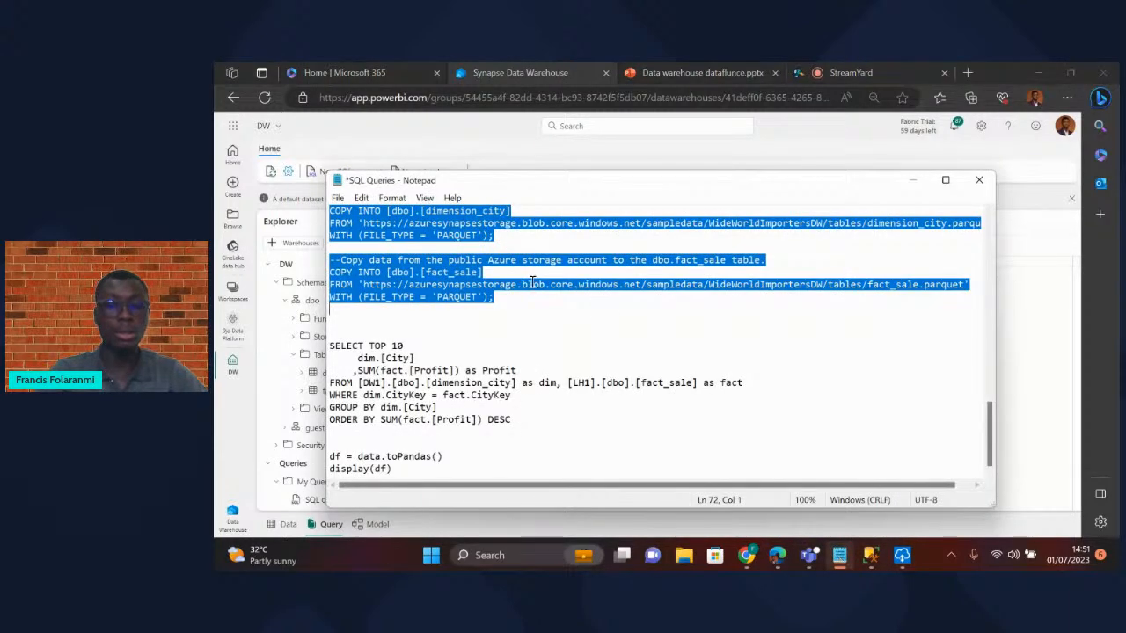
{"action": "left_click", "coordinate": [517, 69]}
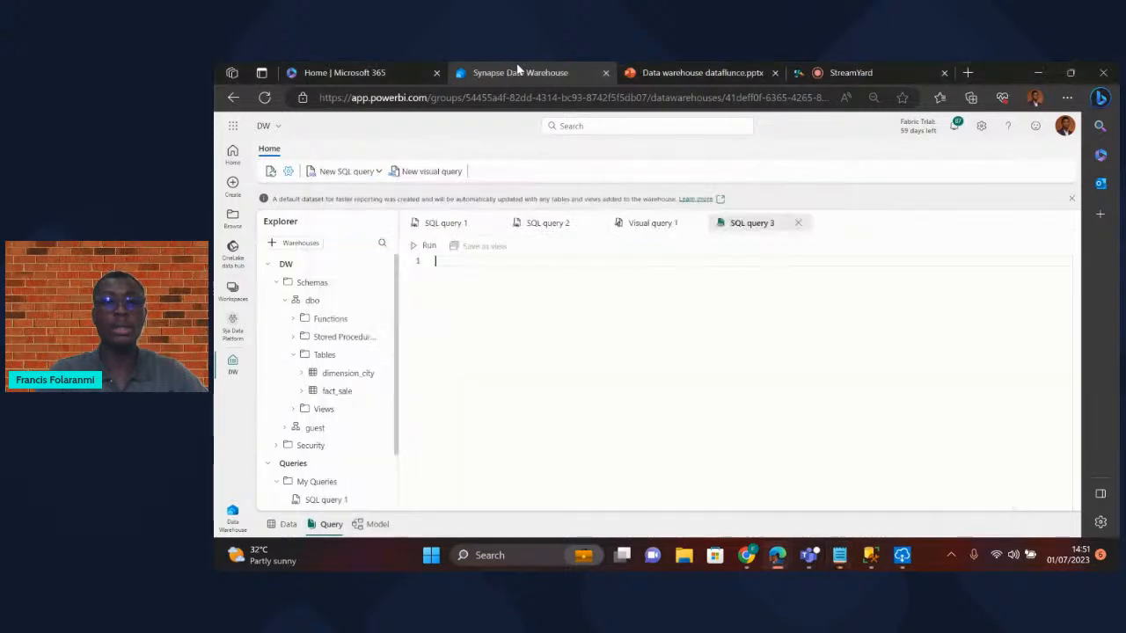
{"action": "key", "text": "ctrl+v"}
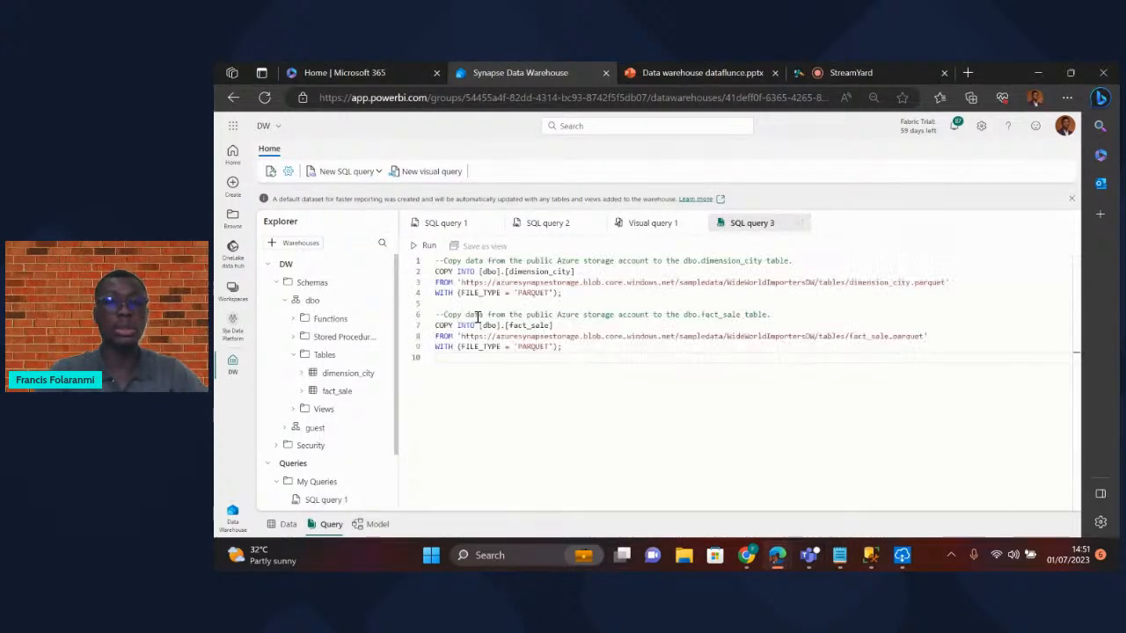
{"action": "left_click", "coordinate": [428, 247]}
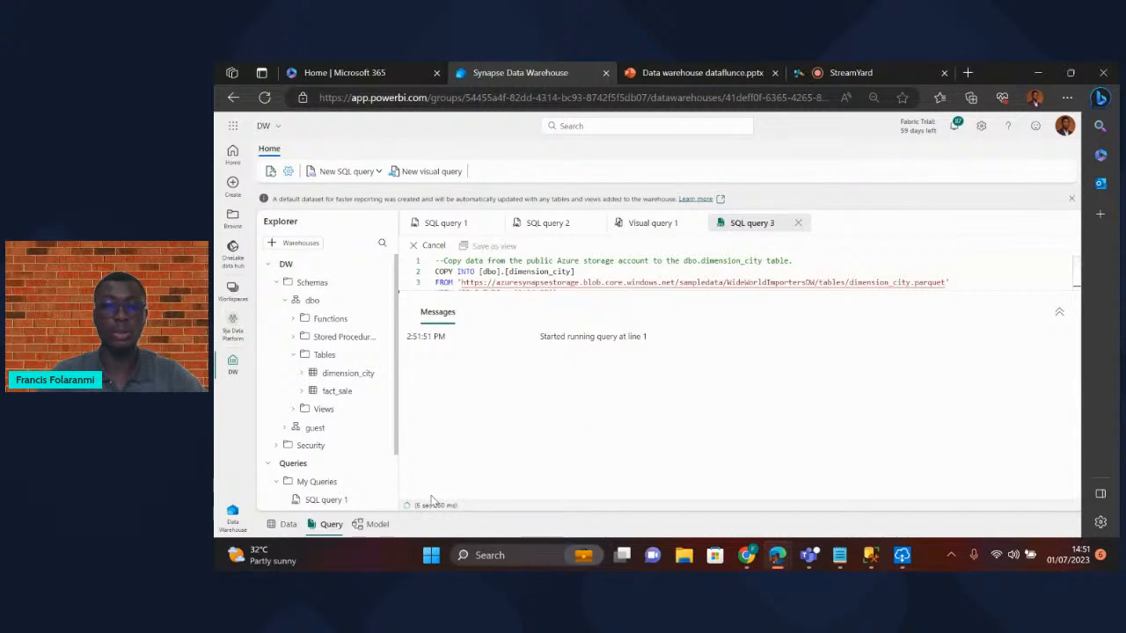
- Close the empty Visual query 1 and go back to SQL query 3
{"action": "left_click", "coordinate": [661, 225]}
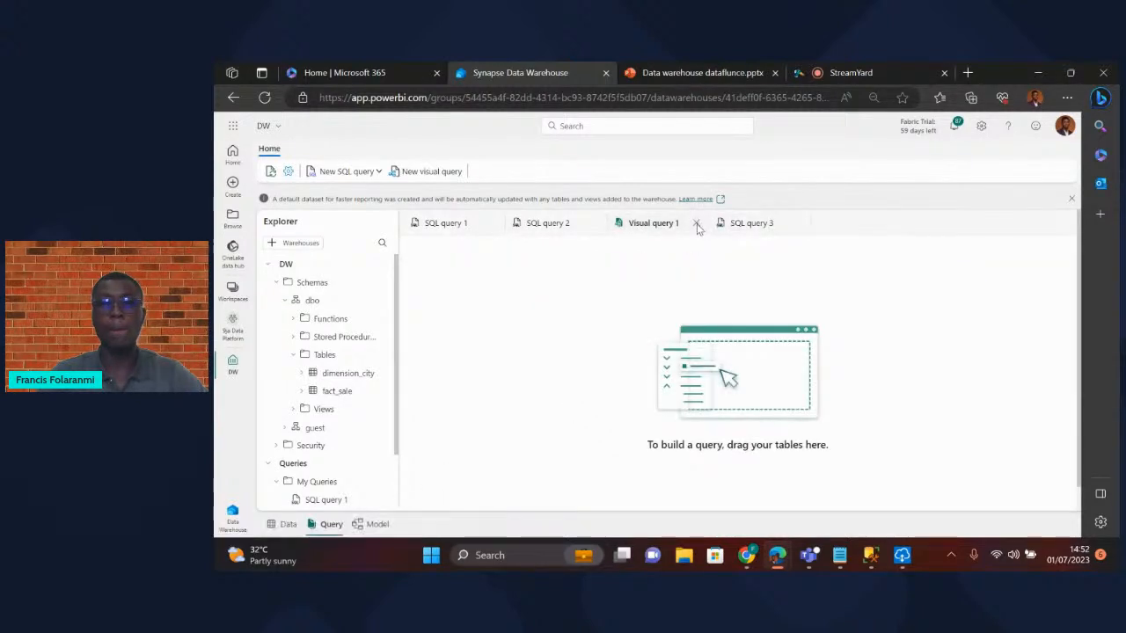
{"action": "left_click", "coordinate": [694, 223]}
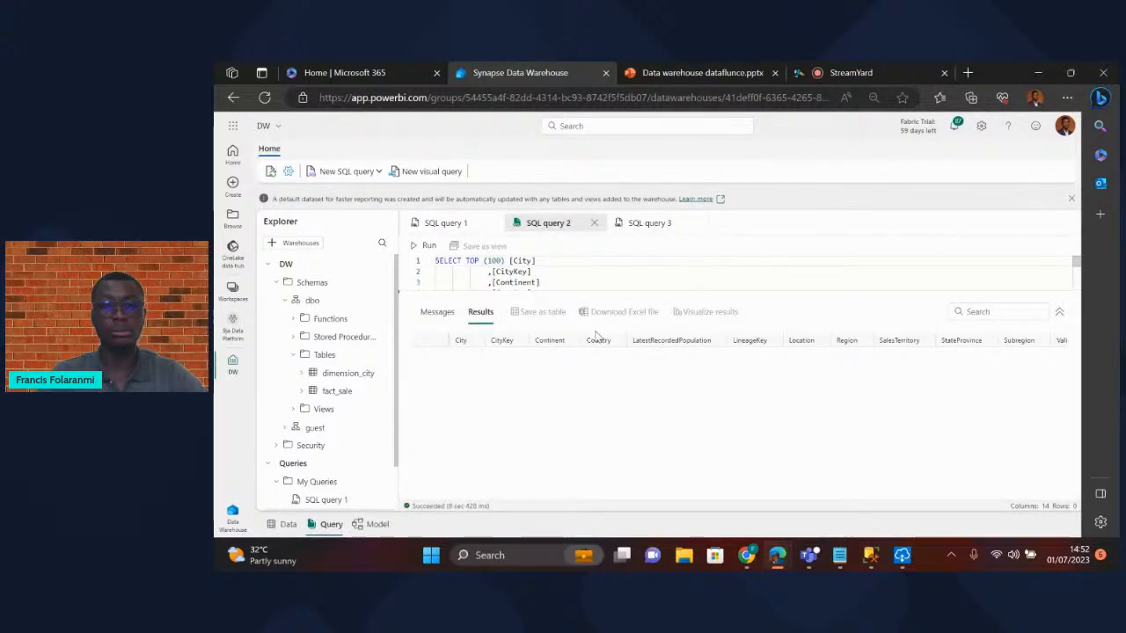
{"action": "left_click", "coordinate": [649, 222]}
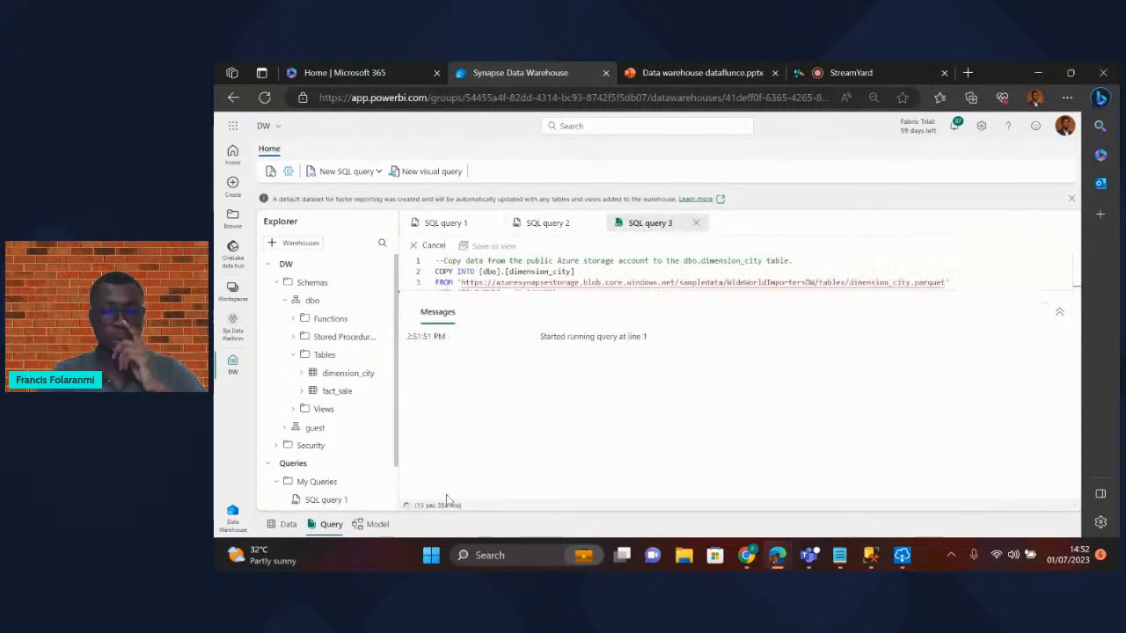
- Enlarge the code area of SQL query 2 to show its SELECT statement, and return to SQL query 3
{"action": "left_click", "coordinate": [547, 224]}
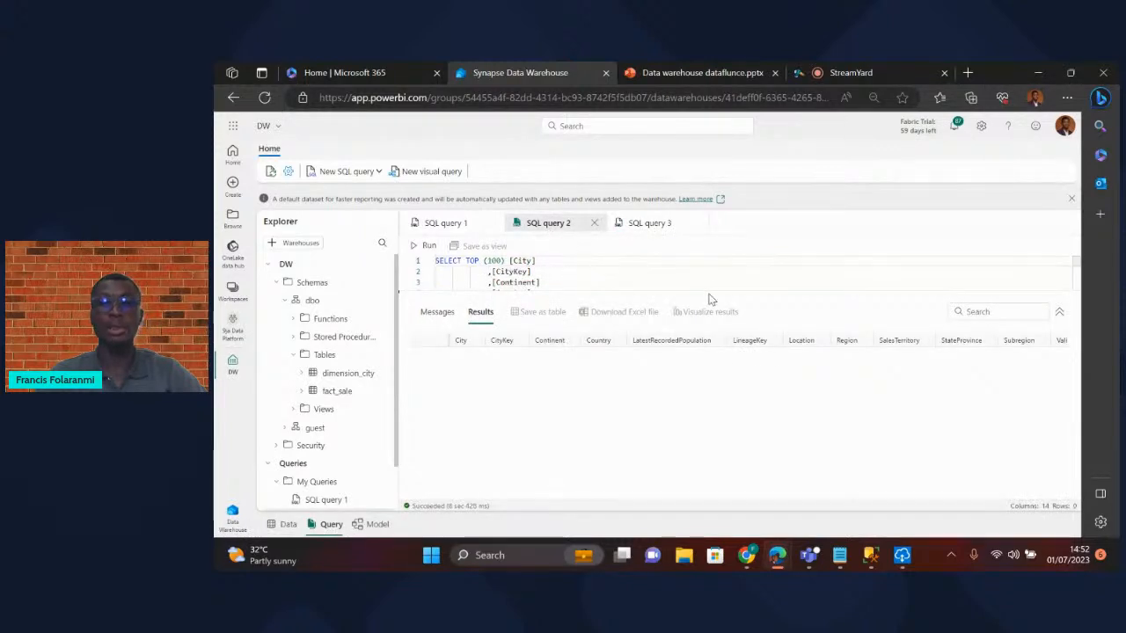
{"action": "left_click_drag", "start_coordinate": [717, 292], "coordinate": [716, 390]}
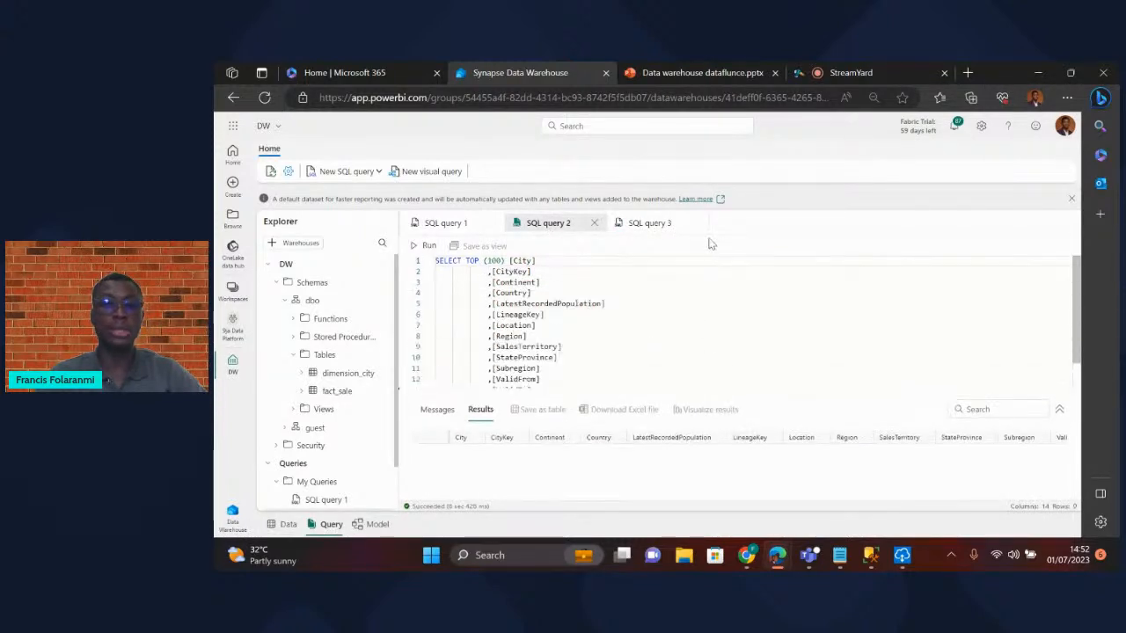
{"action": "left_click", "coordinate": [649, 224]}
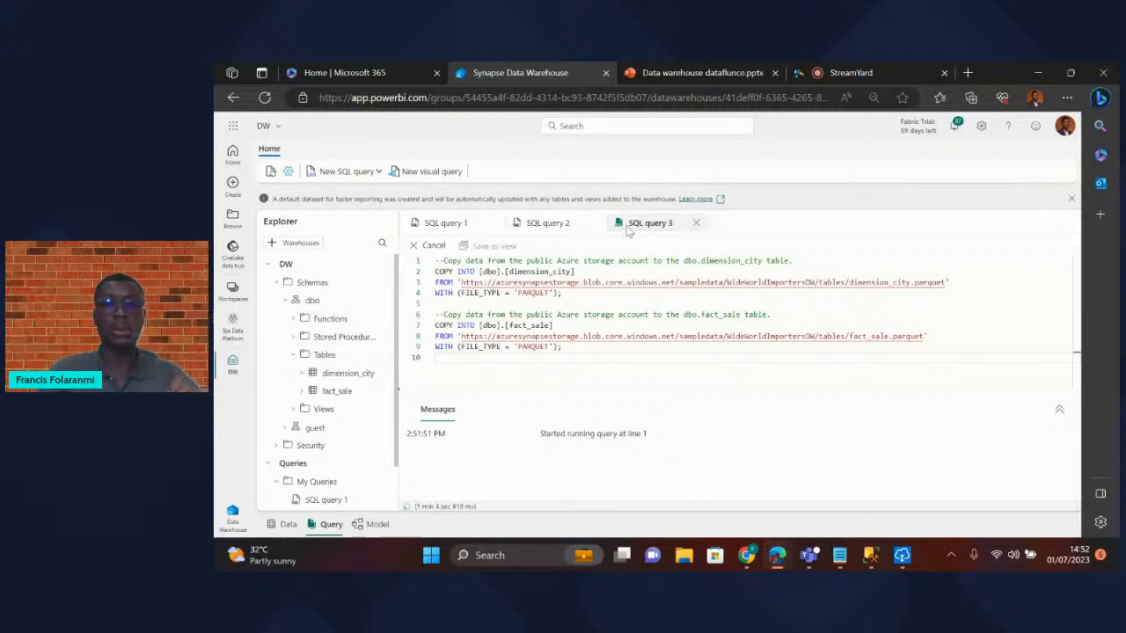
{"action": "left_click", "coordinate": [233, 333]}
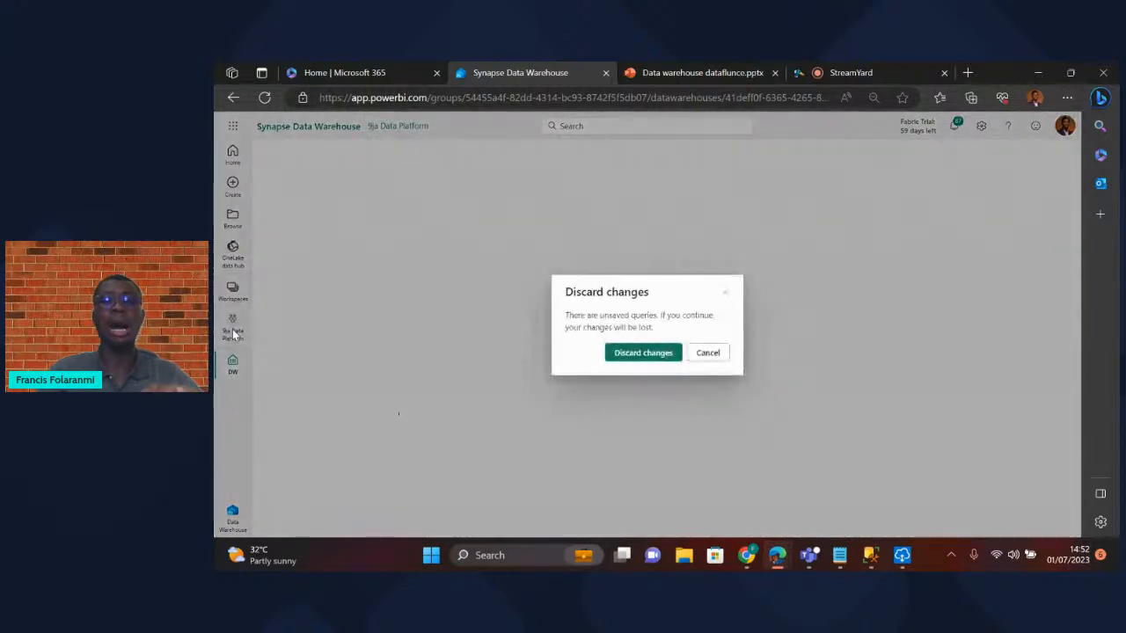
{"action": "left_click", "coordinate": [709, 353]}
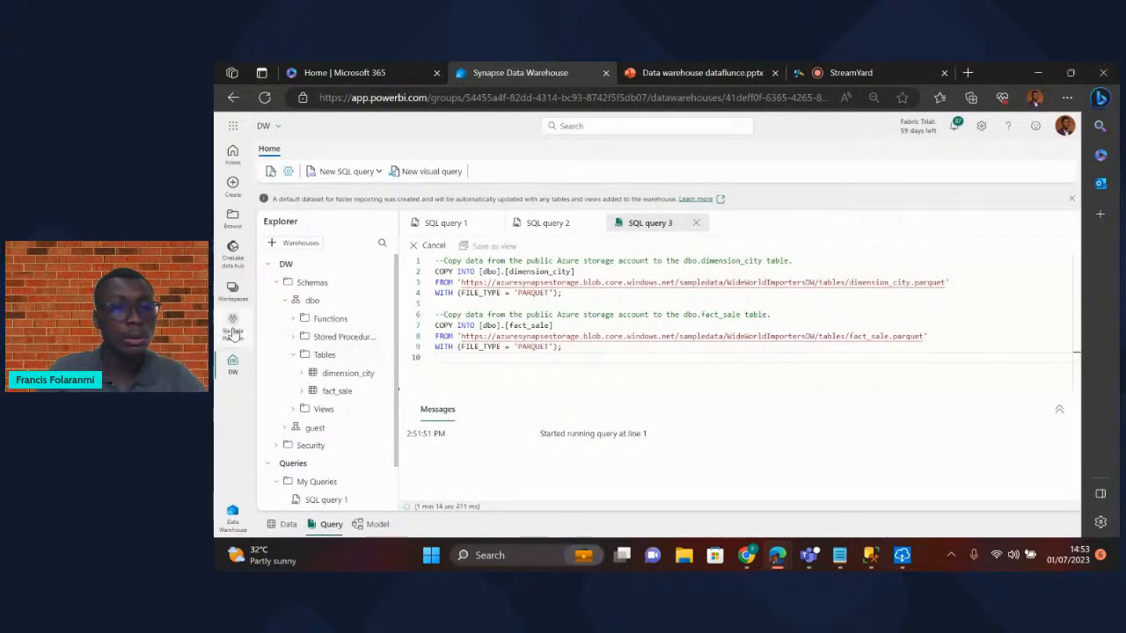
{"action": "left_click", "coordinate": [233, 332]}
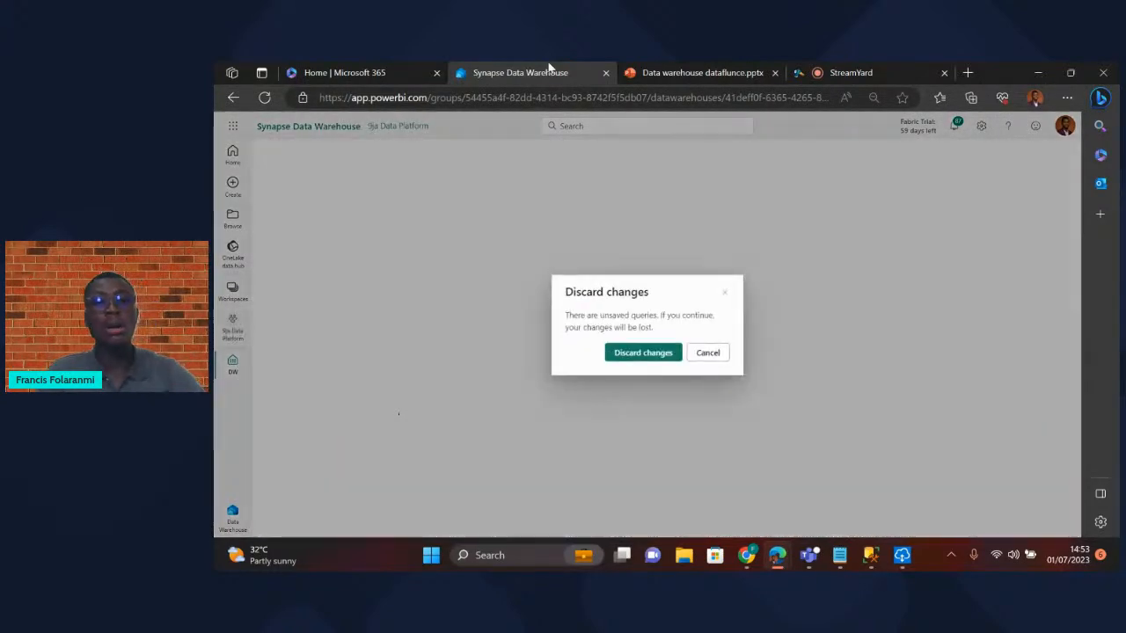
{"action": "left_click", "coordinate": [726, 298]}
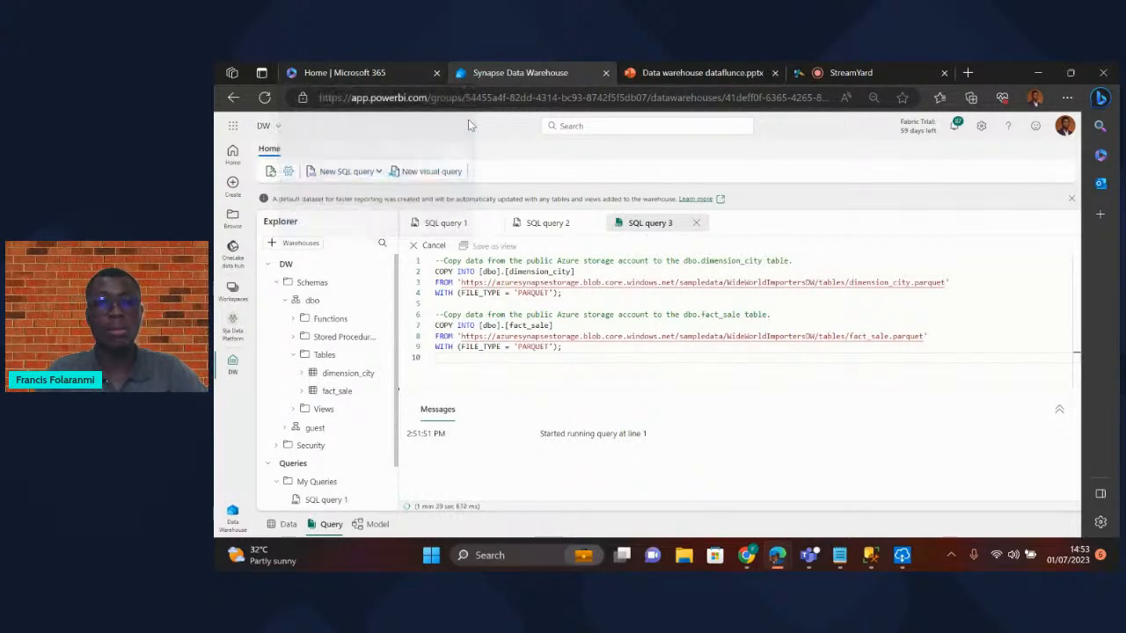
- Open Power BI from the Microsoft 365 home page in a separate browser tab, keeping the warehouse tab open
{"action": "left_click", "coordinate": [380, 72]}
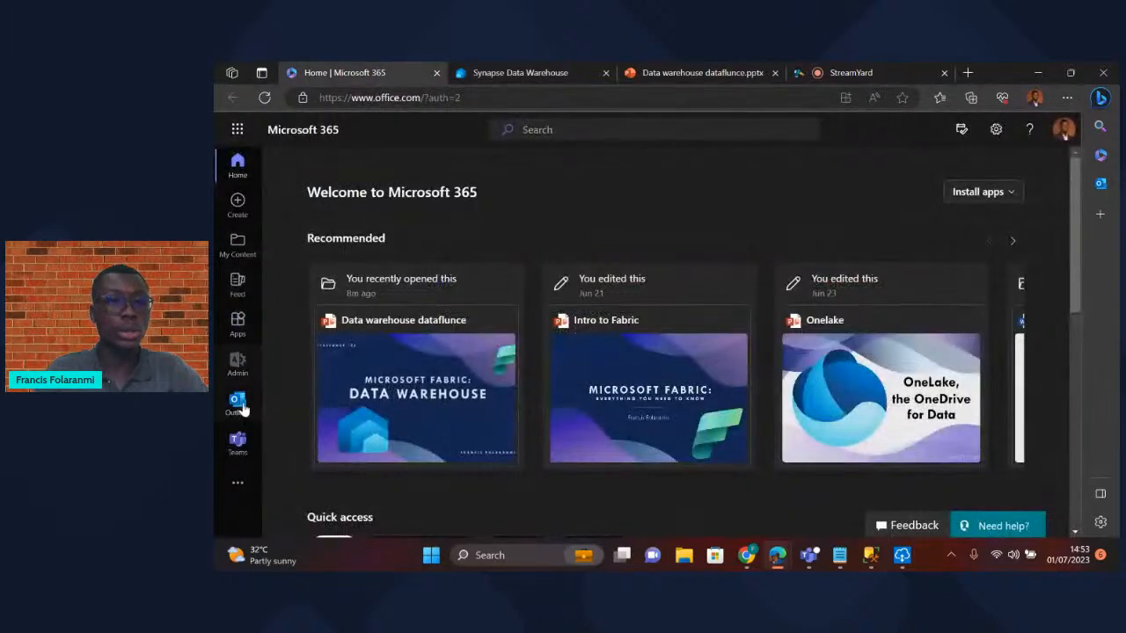
{"action": "left_click", "coordinate": [238, 132]}
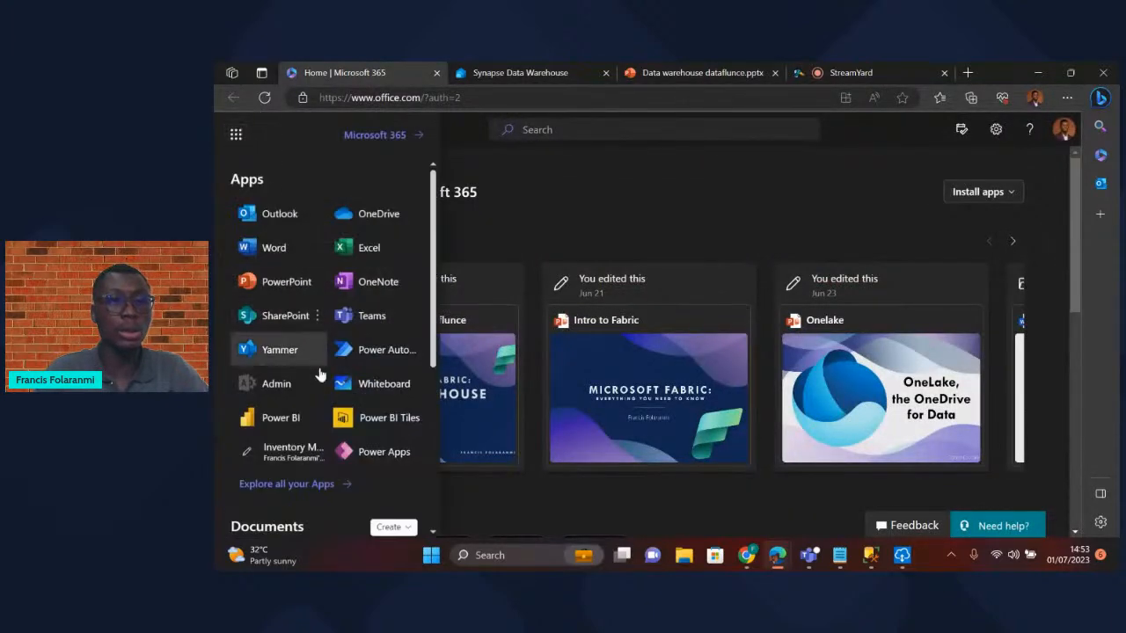
{"action": "left_click", "coordinate": [288, 425]}
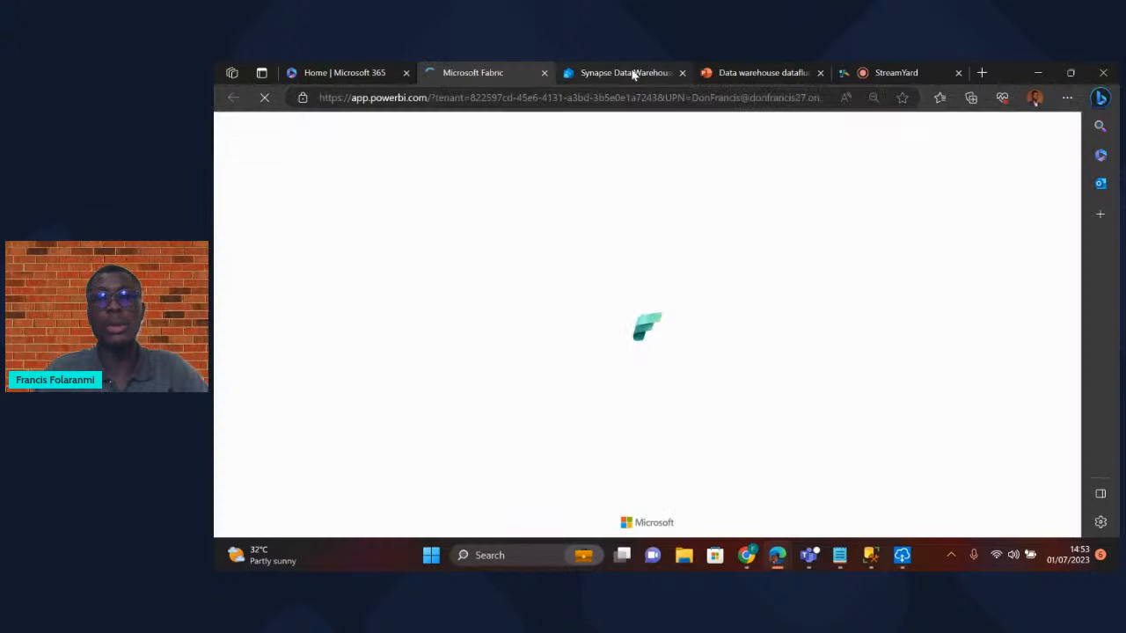
{"action": "left_click", "coordinate": [633, 74]}
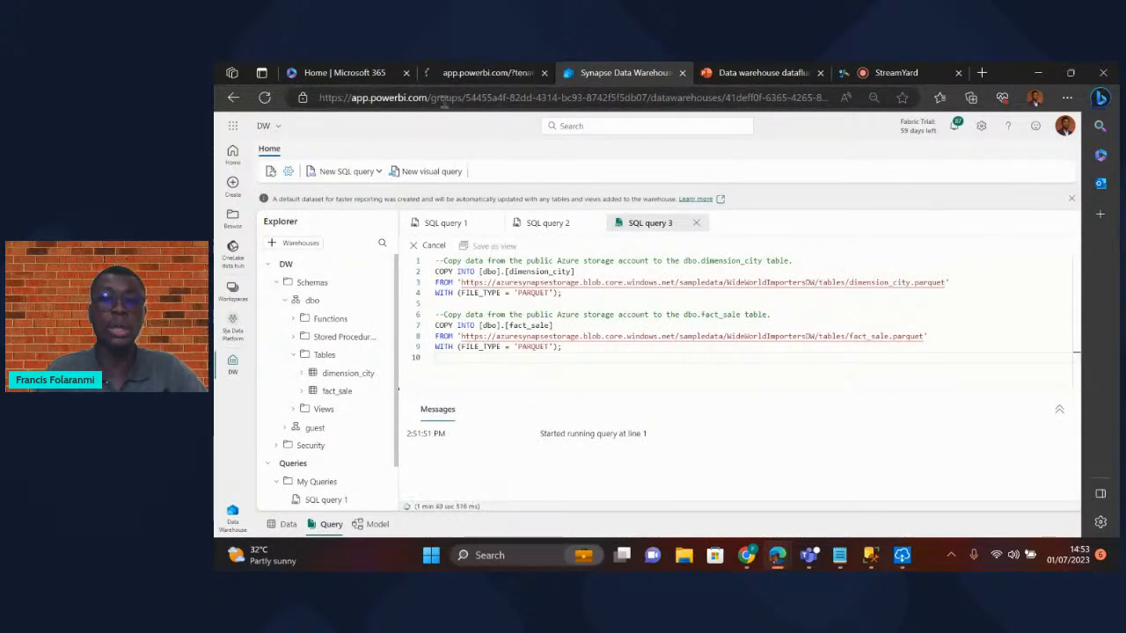
{"action": "left_click", "coordinate": [482, 76]}
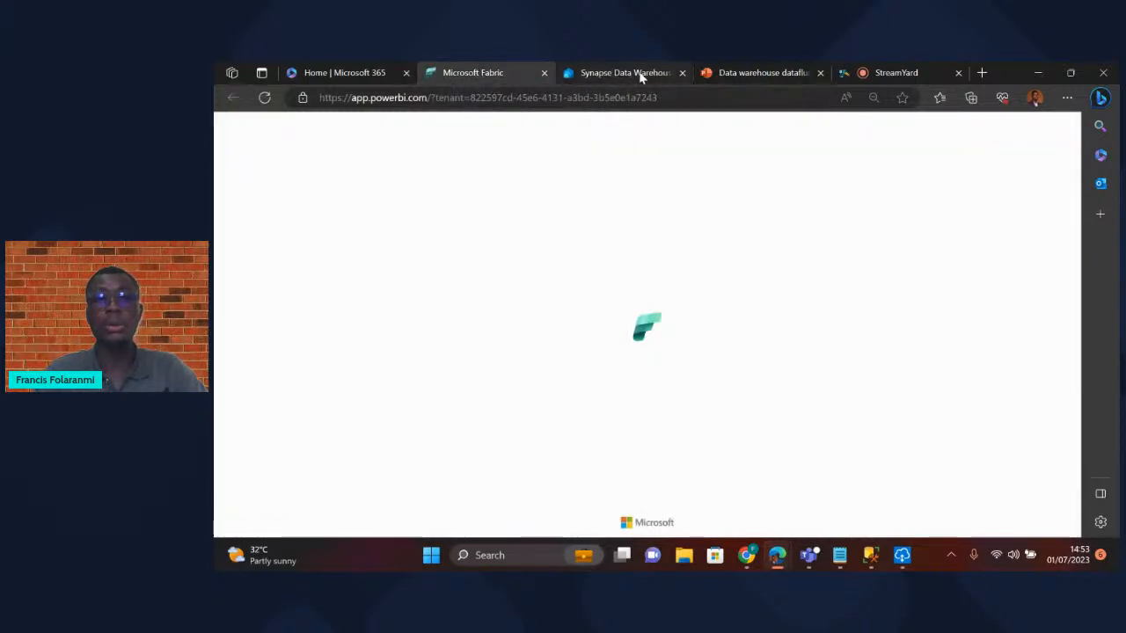
- Check the running query in the warehouse tab, return to Power BI, open the 9ja Data Platform workspace and view its new item types
{"action": "left_click", "coordinate": [640, 78]}
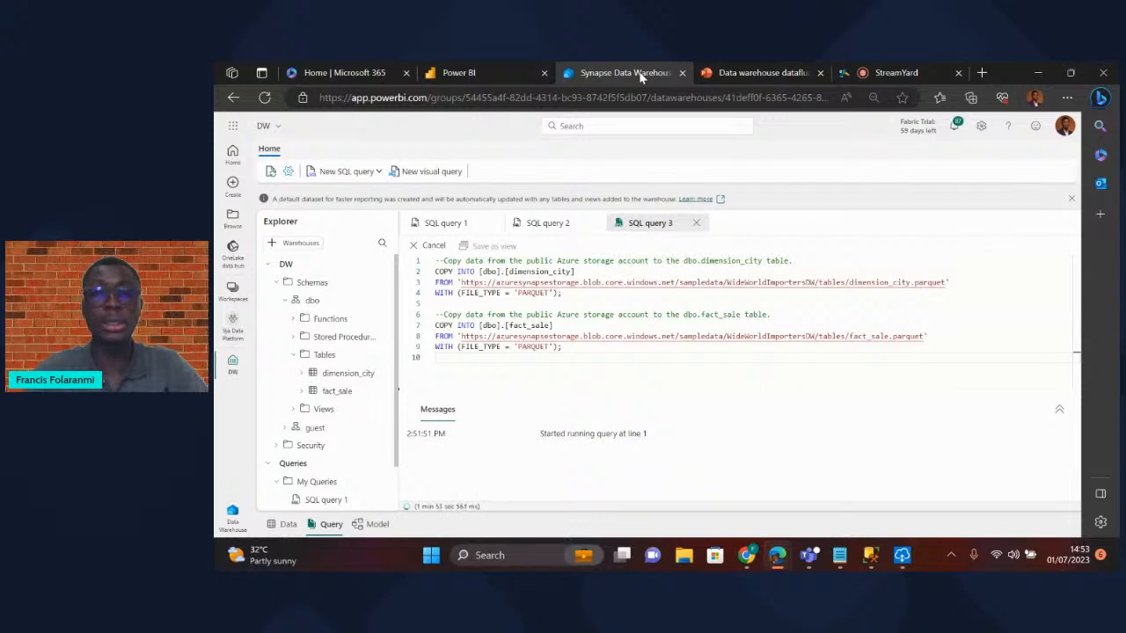
{"action": "left_click", "coordinate": [467, 77]}
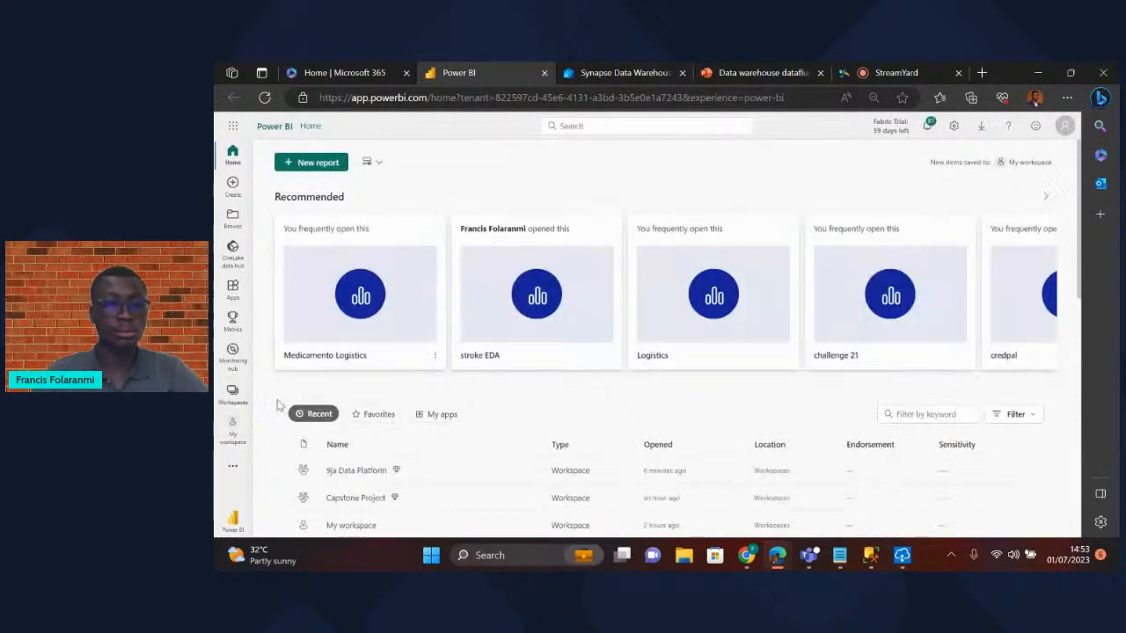
{"action": "left_click", "coordinate": [232, 393]}
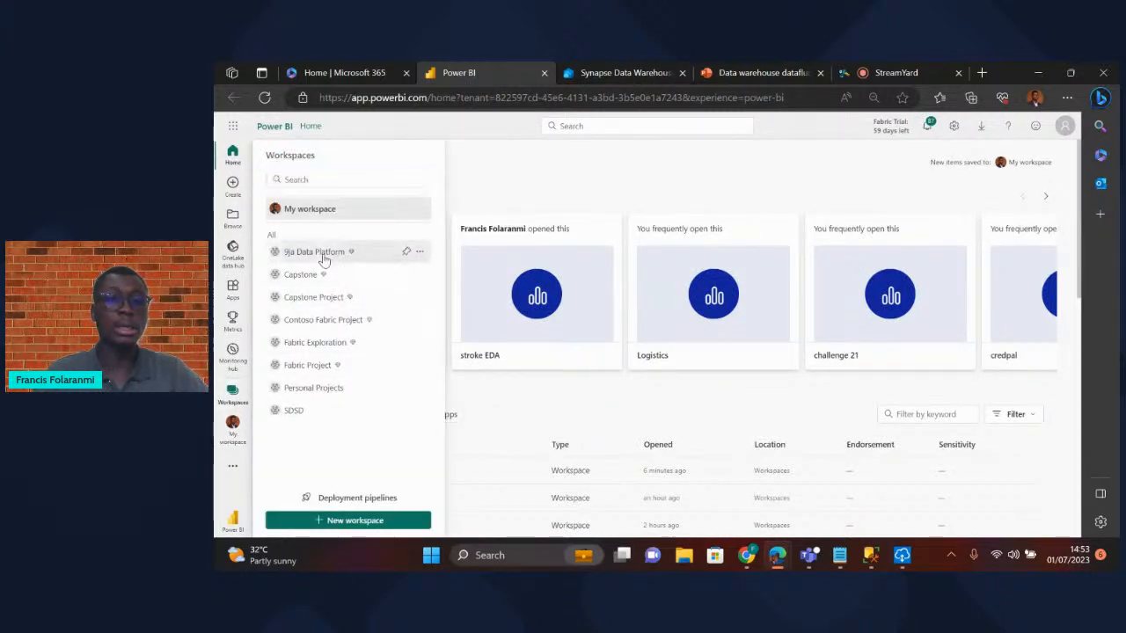
{"action": "left_click", "coordinate": [320, 253]}
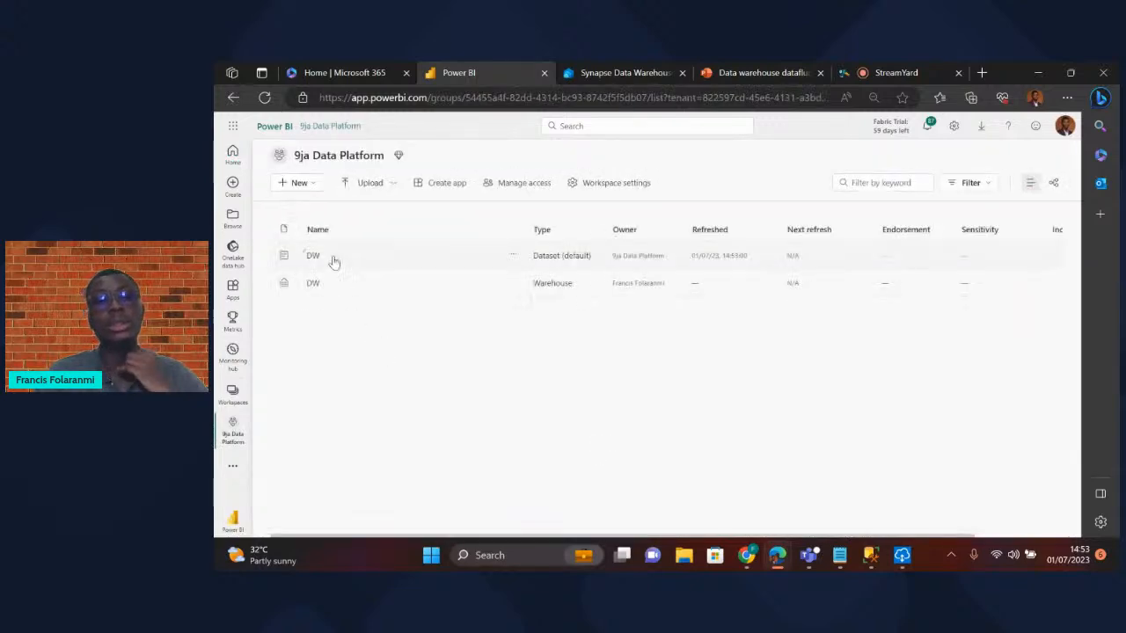
{"action": "left_click", "coordinate": [314, 188]}
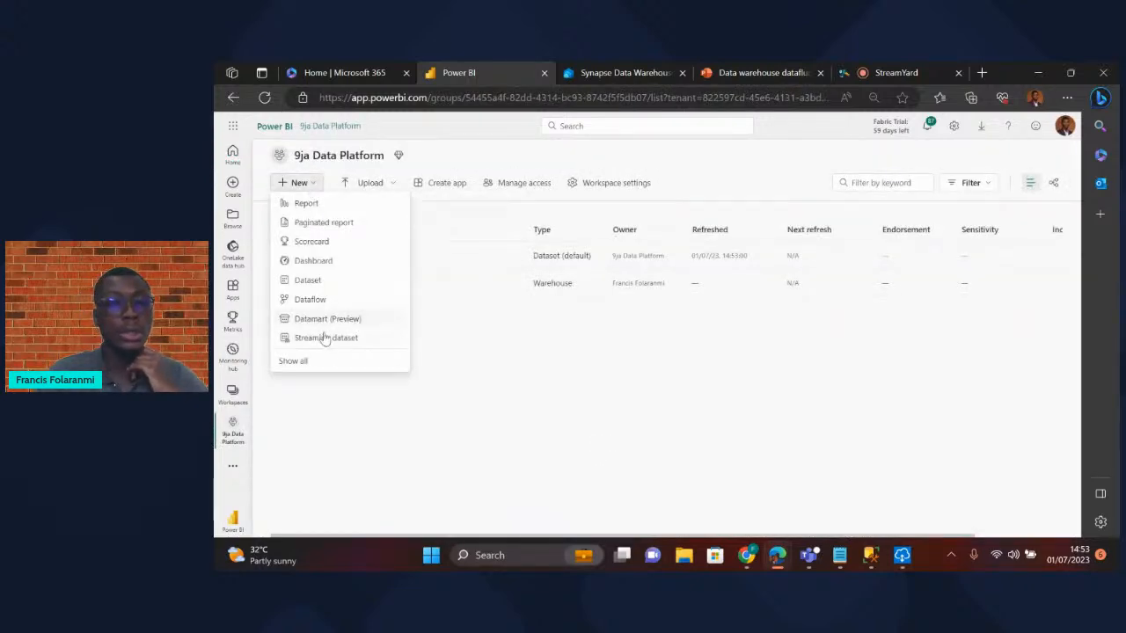
{"action": "left_click", "coordinate": [321, 475]}
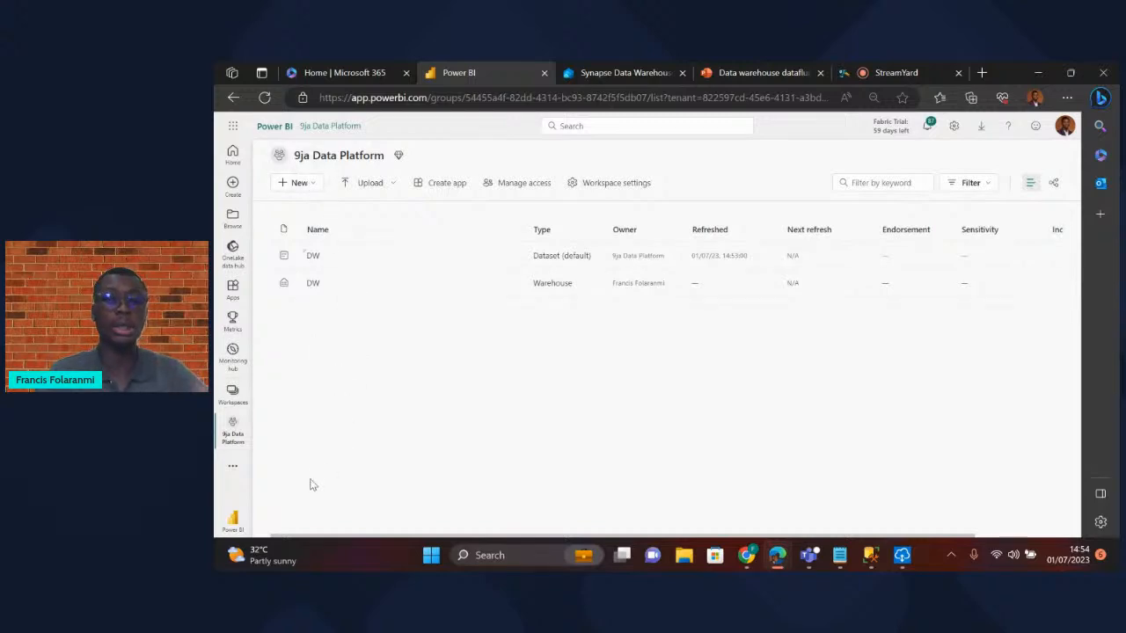
- Switch to the Synapse Data Warehouse experience and create a new warehouse named DW 1 in the 9ja Data Platform workspace
{"action": "left_click", "coordinate": [233, 521]}
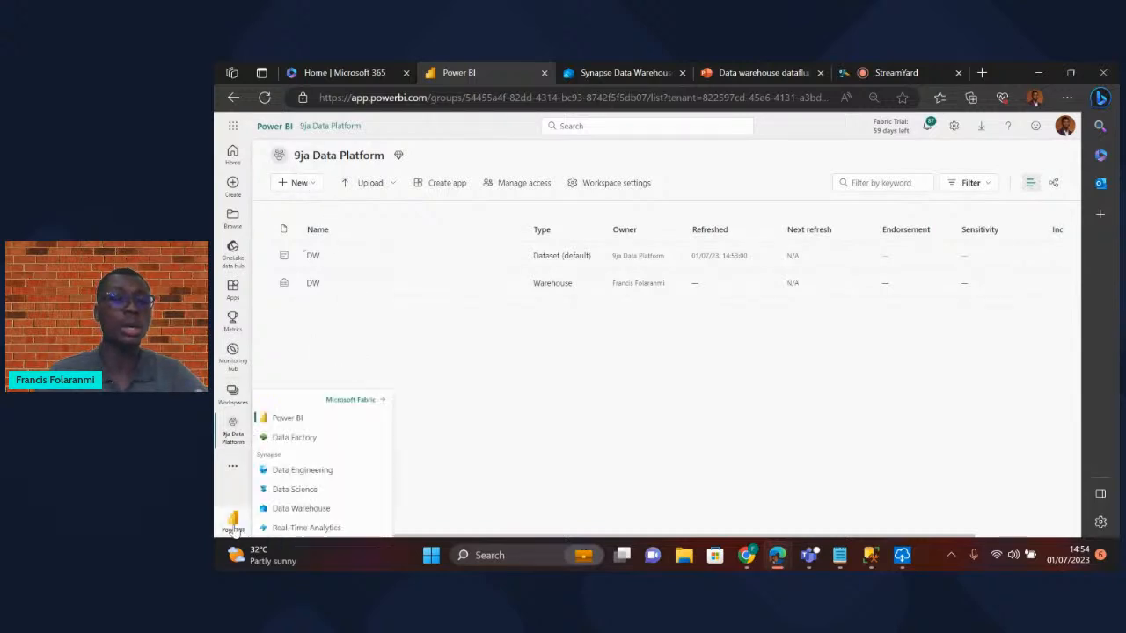
{"action": "left_click", "coordinate": [303, 509]}
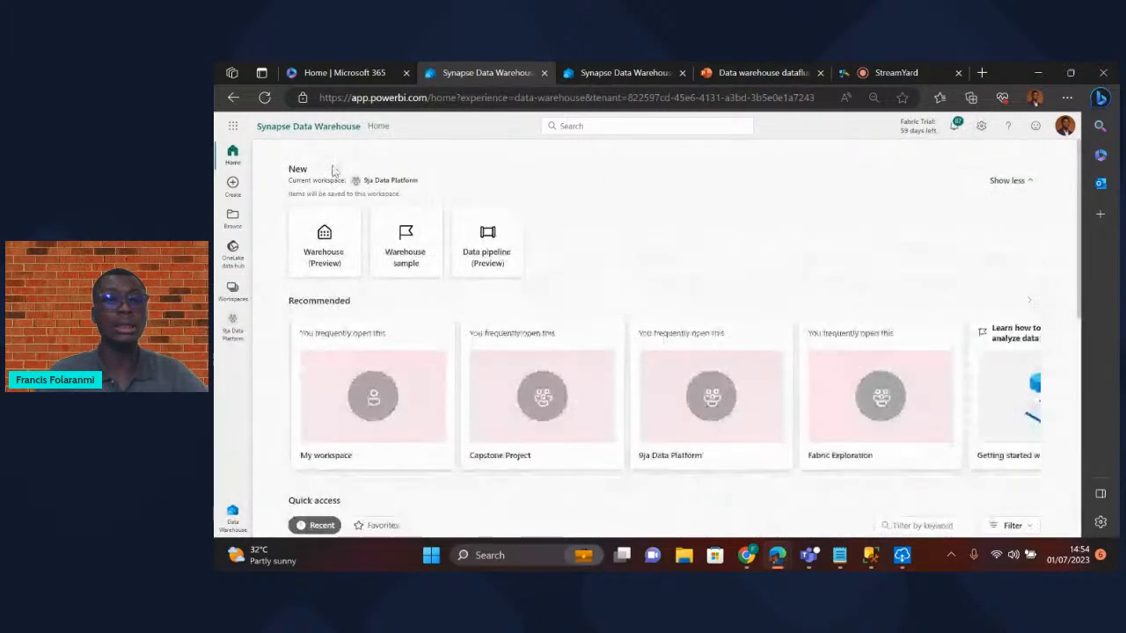
{"action": "left_click", "coordinate": [327, 259]}
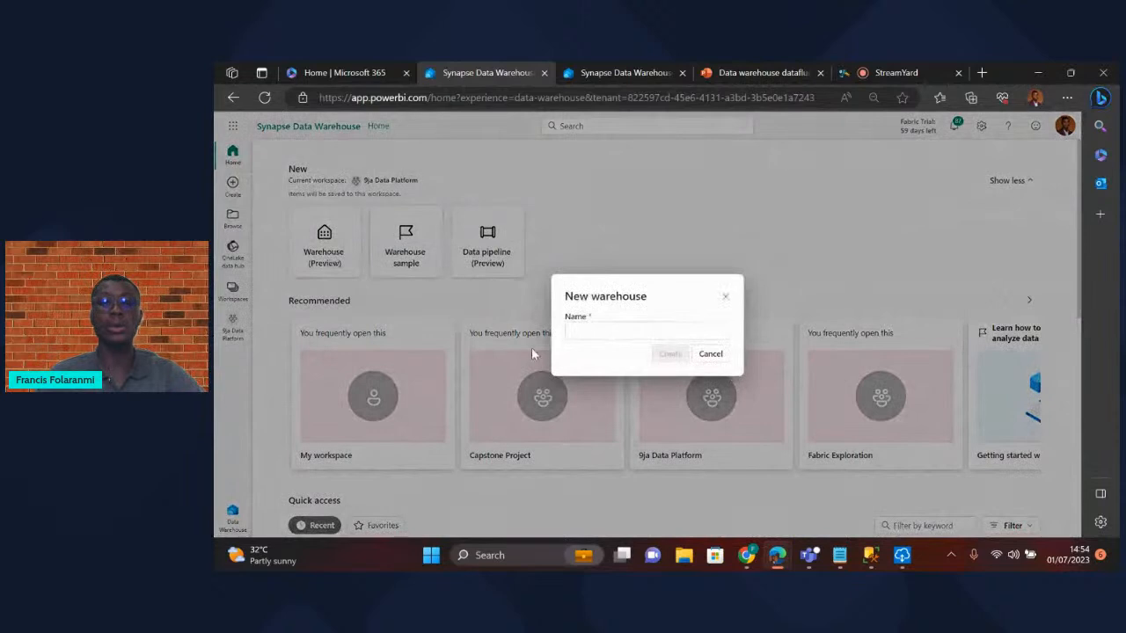
{"action": "left_click", "coordinate": [589, 330]}
{"action": "type", "text": "DW 1"}
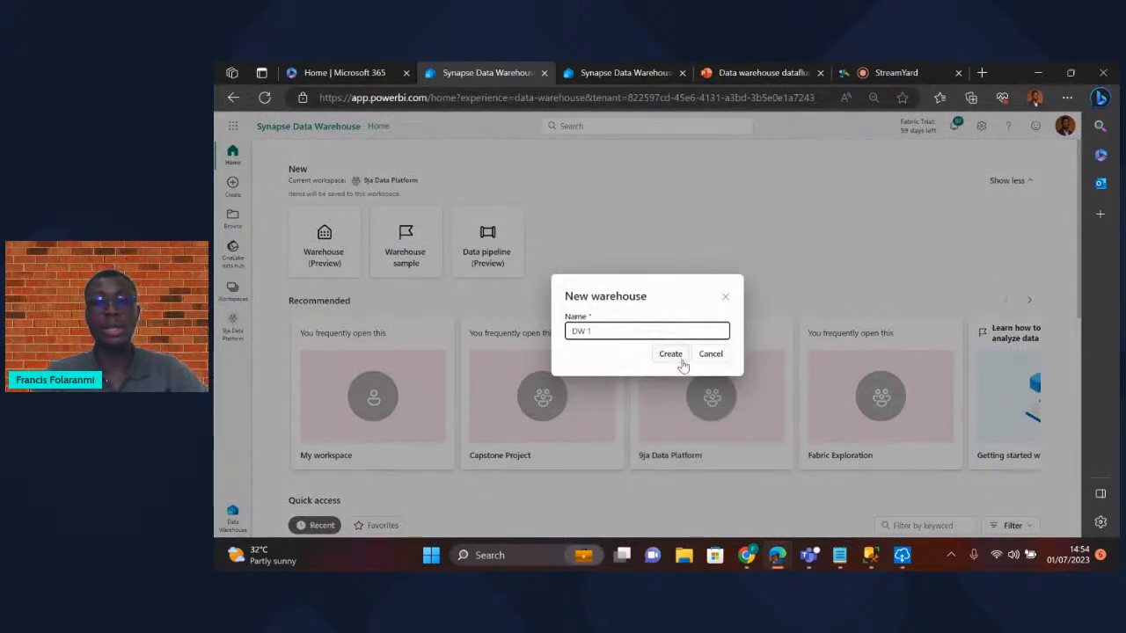
{"action": "left_click", "coordinate": [674, 355]}
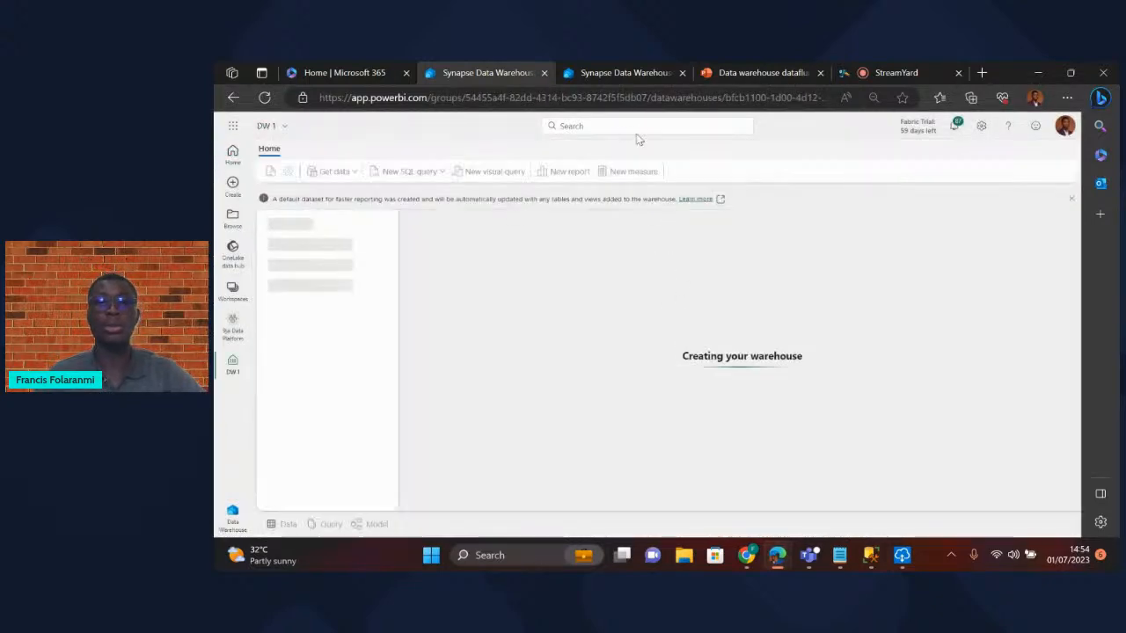
- Return to the DW warehouse, rerun the whole SELECT TOP (100) statement on dimension_city in SQL query 2, and enlarge its code area
{"action": "left_click", "coordinate": [619, 73]}
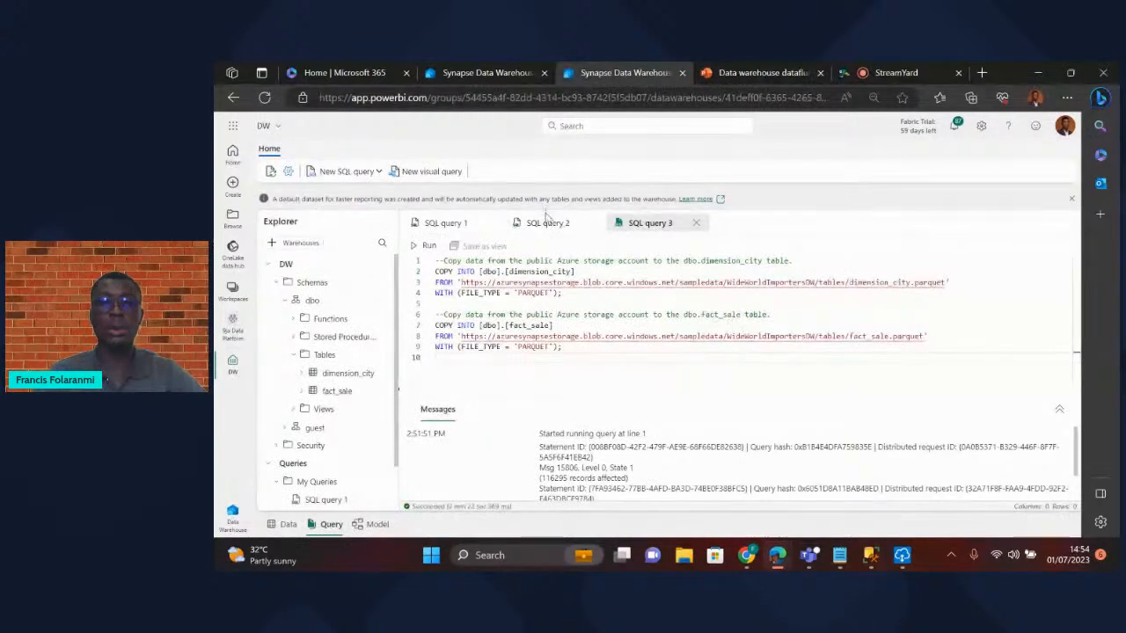
{"action": "left_click", "coordinate": [547, 224]}
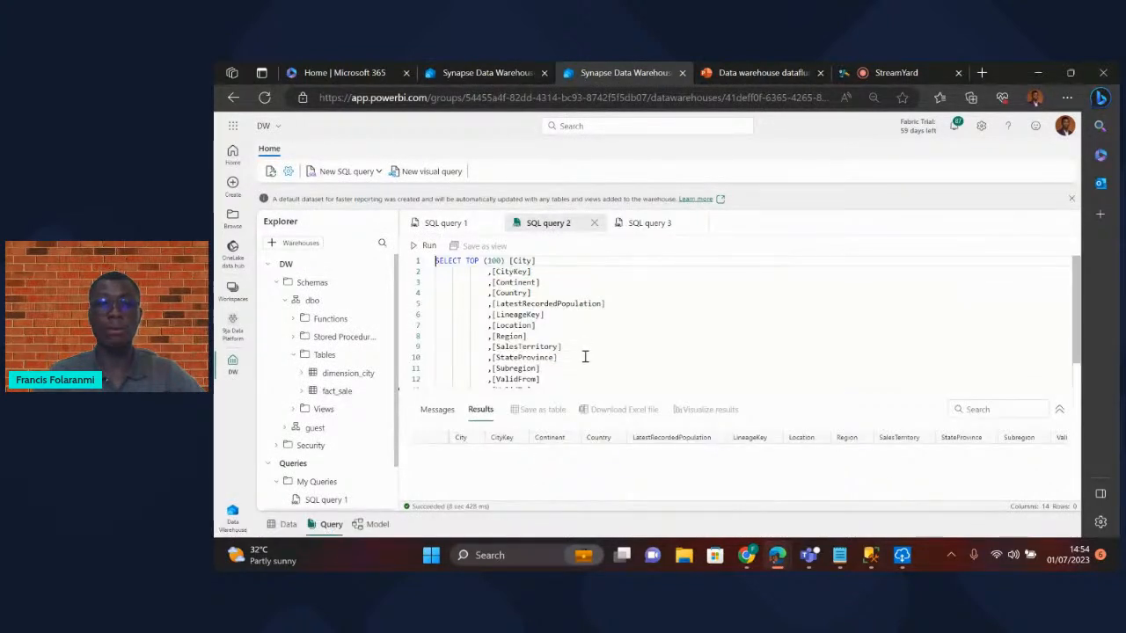
{"action": "left_click", "coordinate": [585, 356]}
{"action": "key", "text": "ctrl+a"}
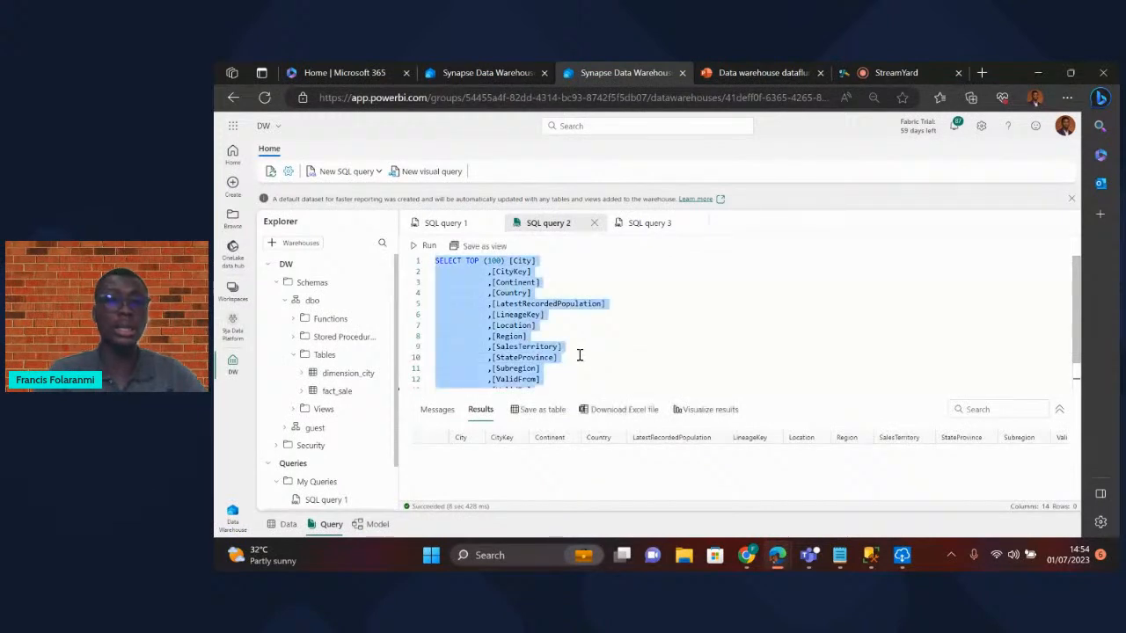
{"action": "left_click", "coordinate": [425, 247]}
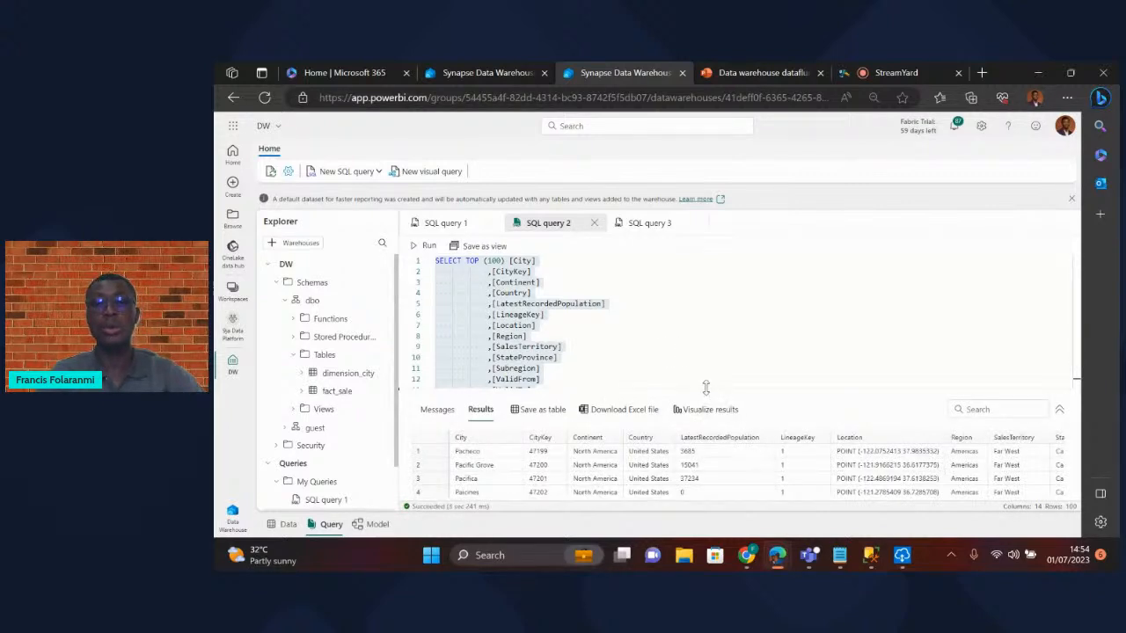
{"action": "left_click_drag", "start_coordinate": [705, 388], "coordinate": [726, 466]}
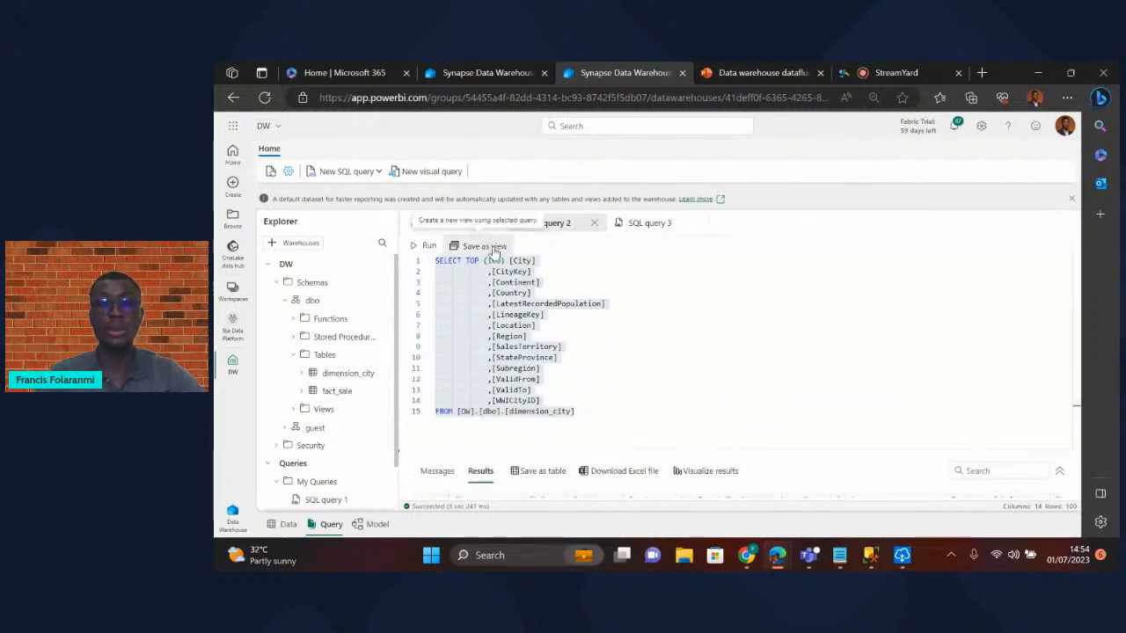
- Try to save the entire dimension_city SELECT statement as a view named vFact9ja in the INFORMATION_SCHEMA schema
{"action": "left_click", "coordinate": [648, 381]}
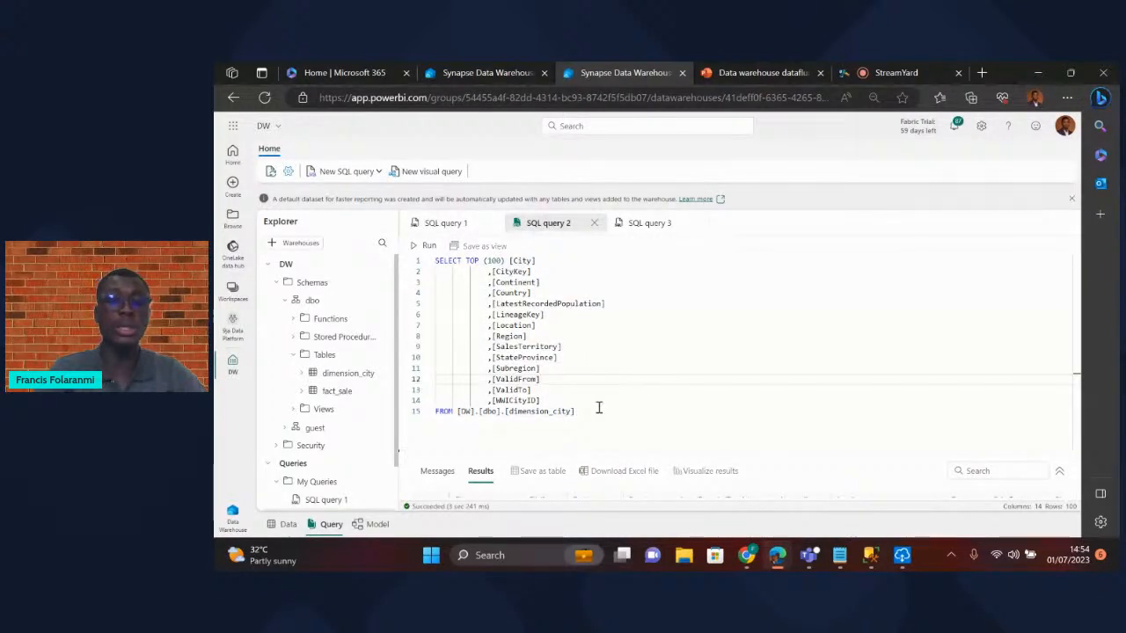
{"action": "key", "text": "ctrl+a"}
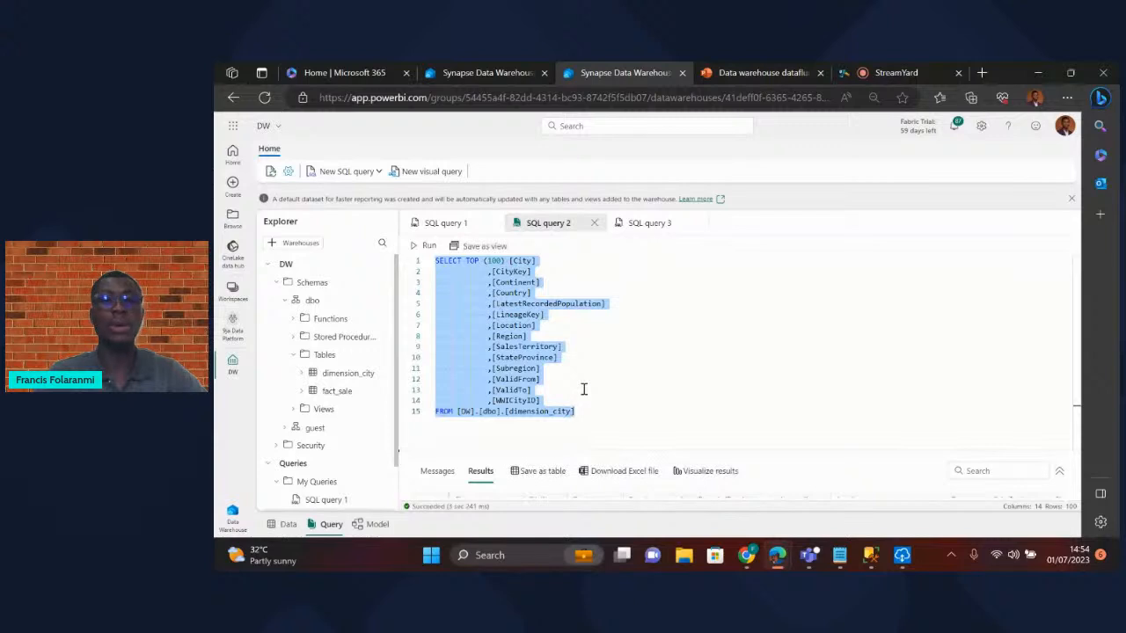
{"action": "left_click", "coordinate": [482, 247]}
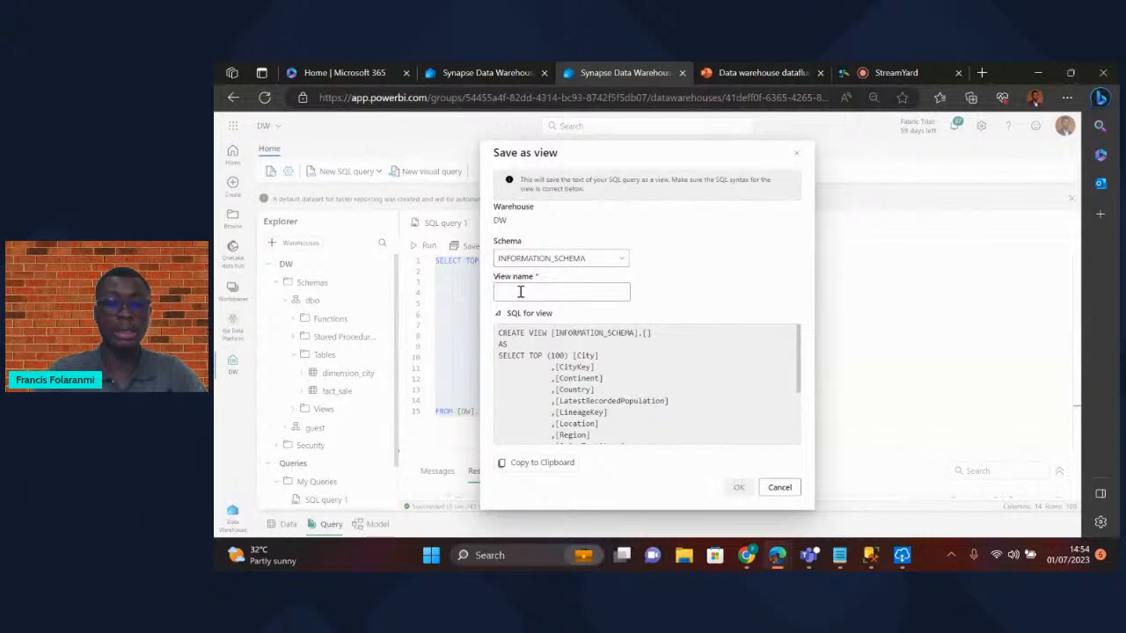
{"action": "type", "text": "vF"}
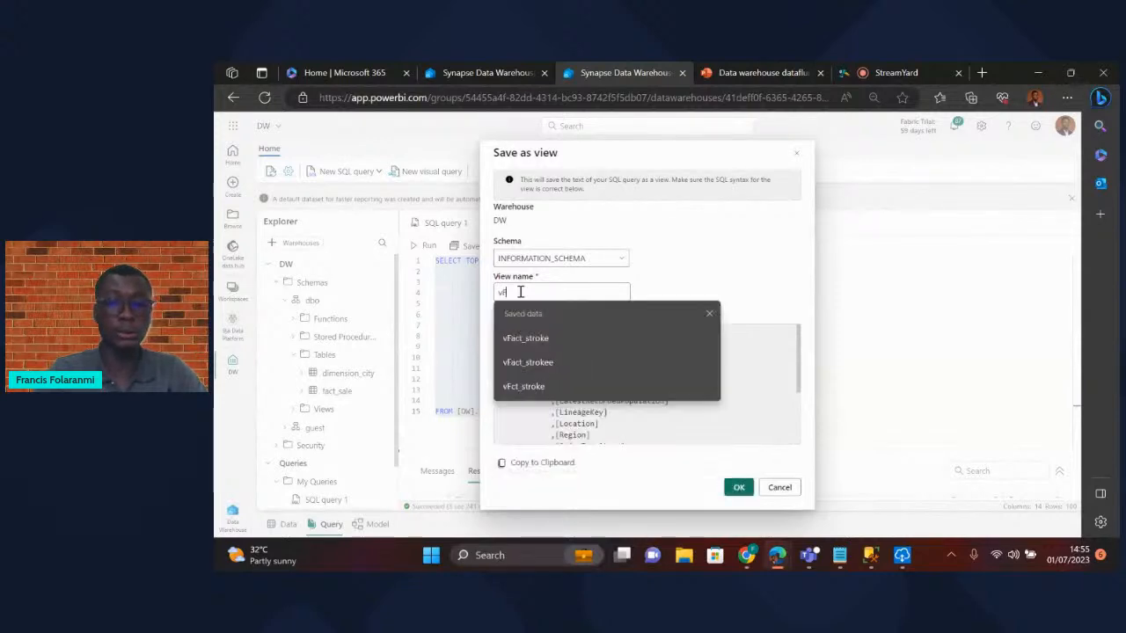
{"action": "type", "text": "acr"}
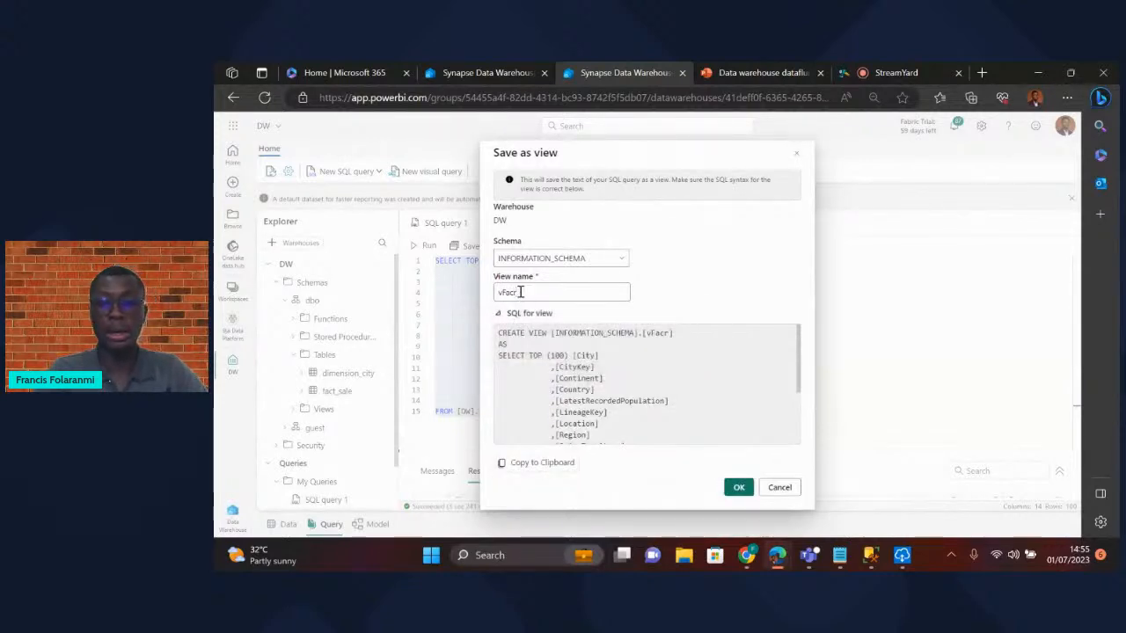
{"action": "key", "text": "BackSpace"}
{"action": "type", "text": "t"}
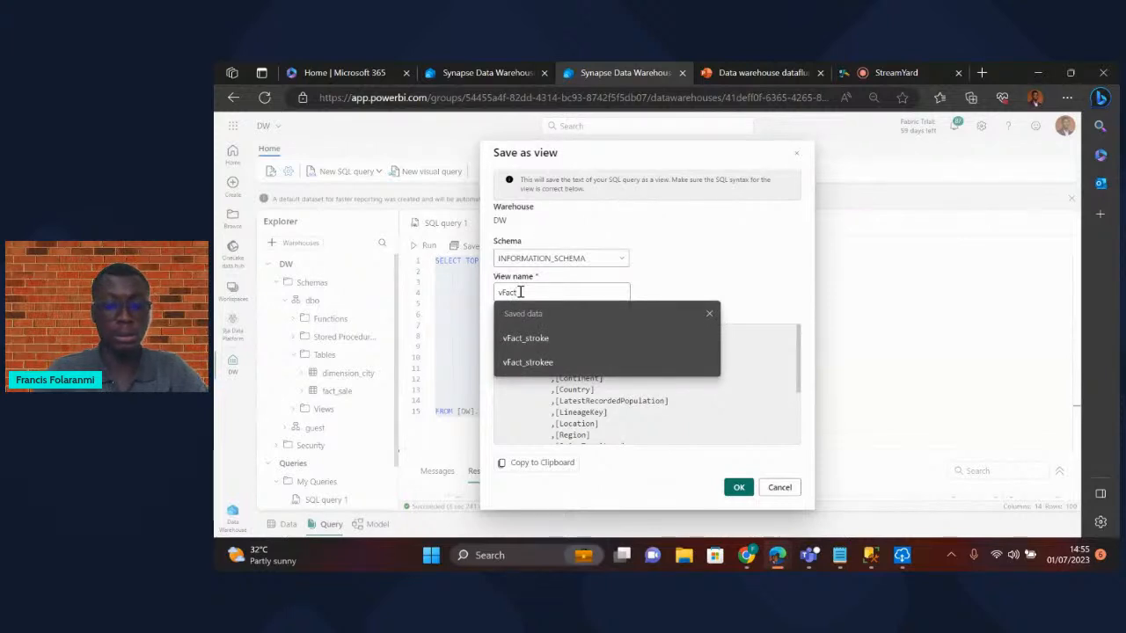
{"action": "type", "text": "()"}
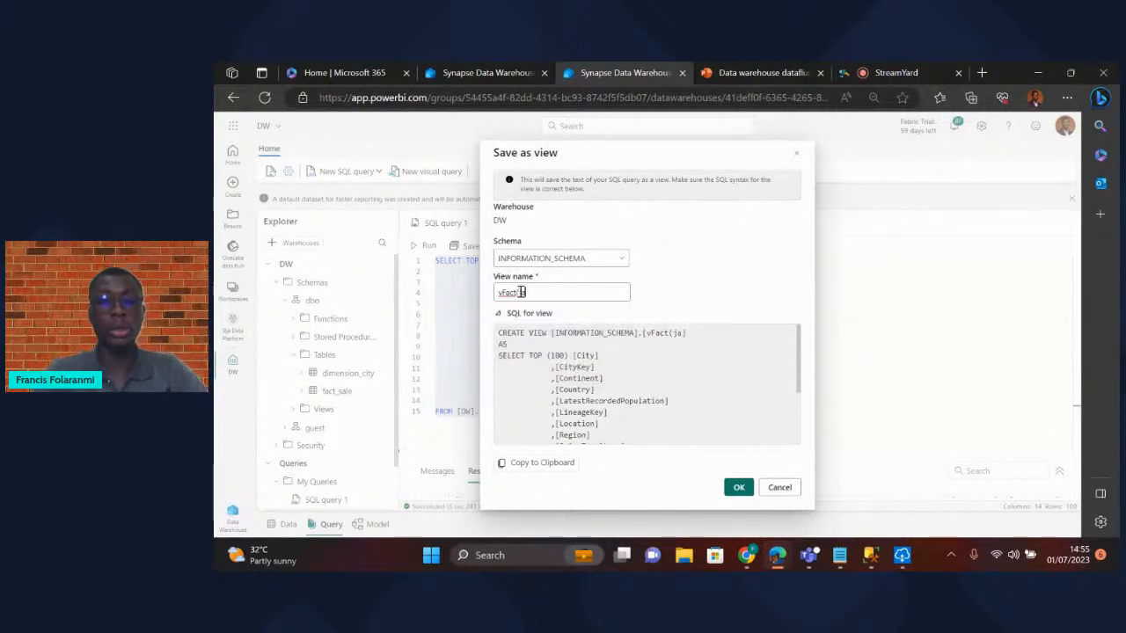
{"action": "key", "text": "BackSpace"}
{"action": "key", "text": "BackSpace"}
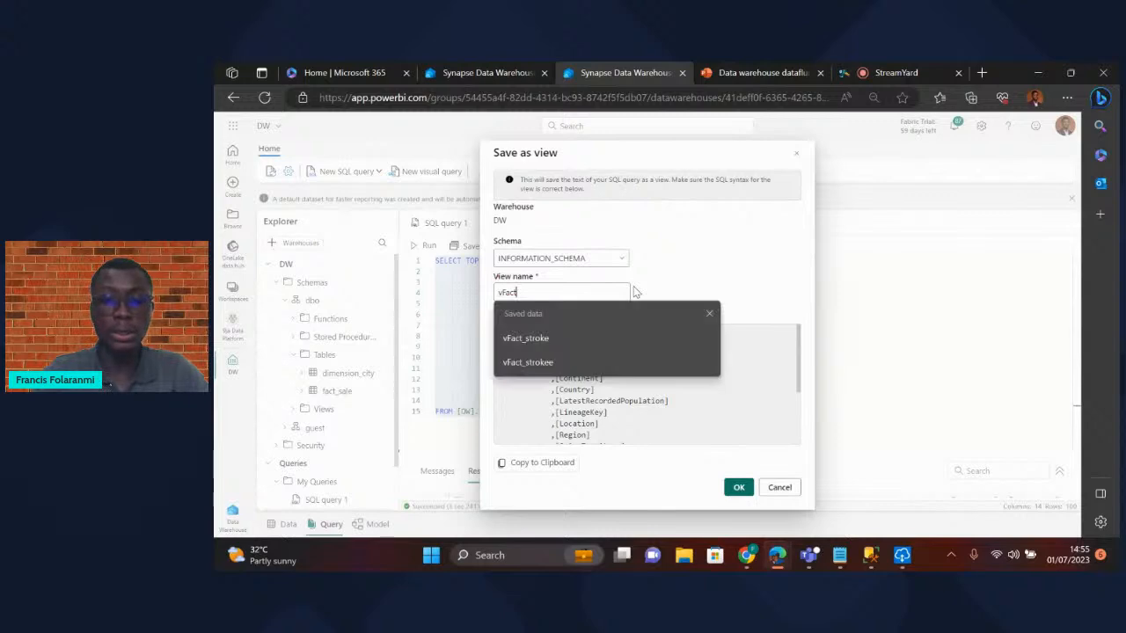
{"action": "type", "text": "(ja"}
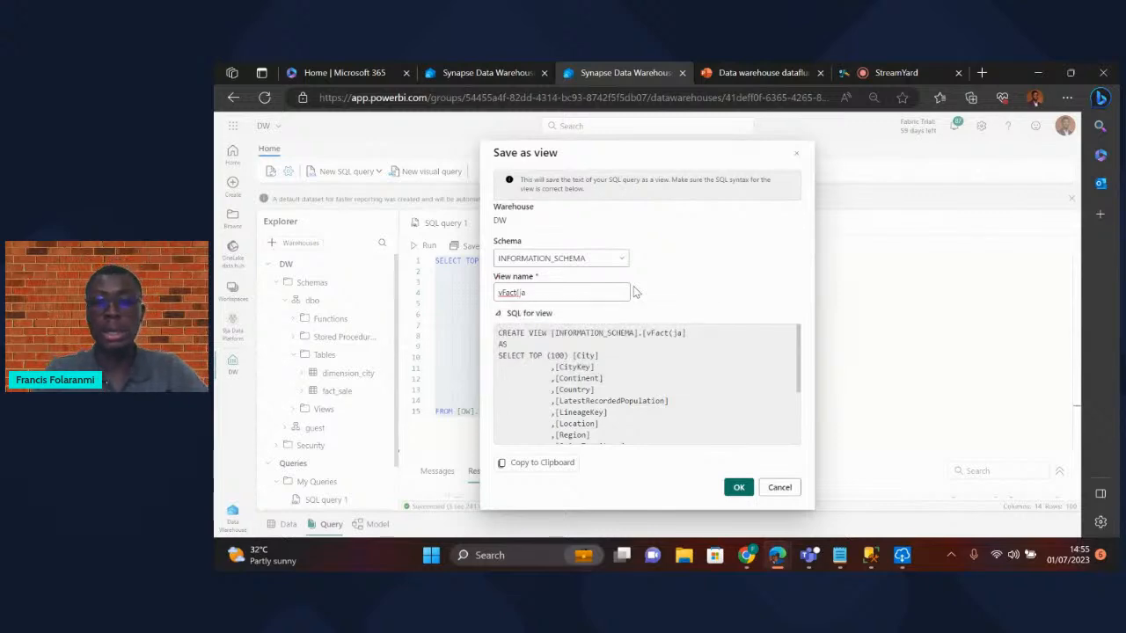
{"action": "type", "text": "j"}
{"action": "key", "text": "BackSpace"}
{"action": "key", "text": "BackSpace"}
{"action": "type", "text": "9ja"}
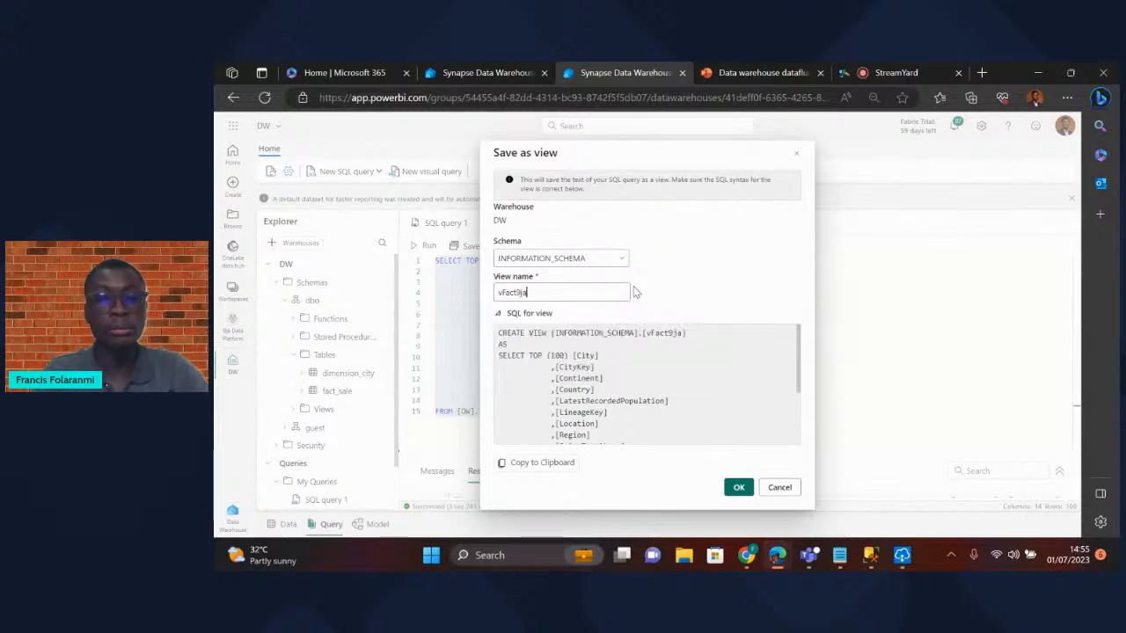
{"action": "left_click", "coordinate": [737, 487]}
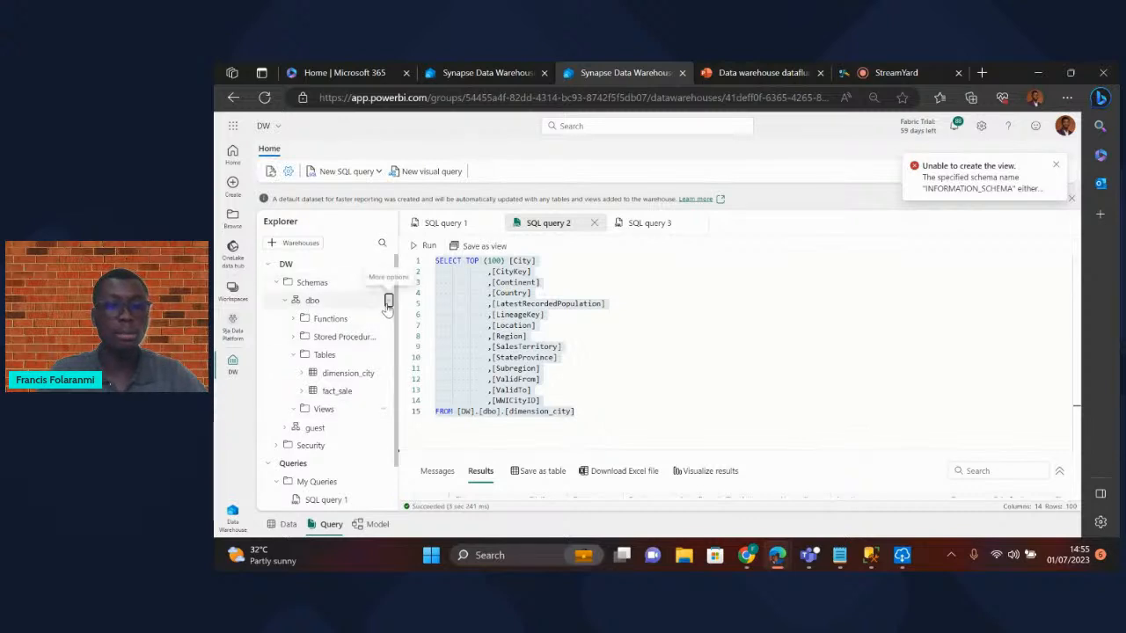
- Look at the dbo schema's options and try to save the selected query as a view named vFact9jaa in the INFORMATION_SCHEMA schema
{"action": "left_click", "coordinate": [387, 302]}
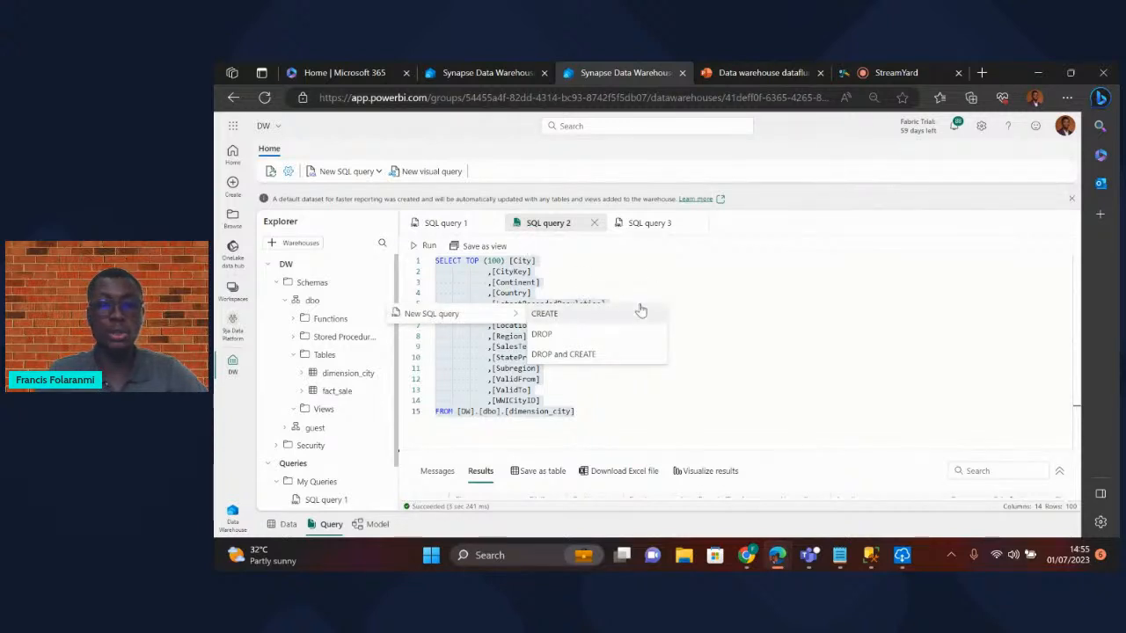
{"action": "left_click", "coordinate": [485, 249]}
{"action": "left_click", "coordinate": [538, 293]}
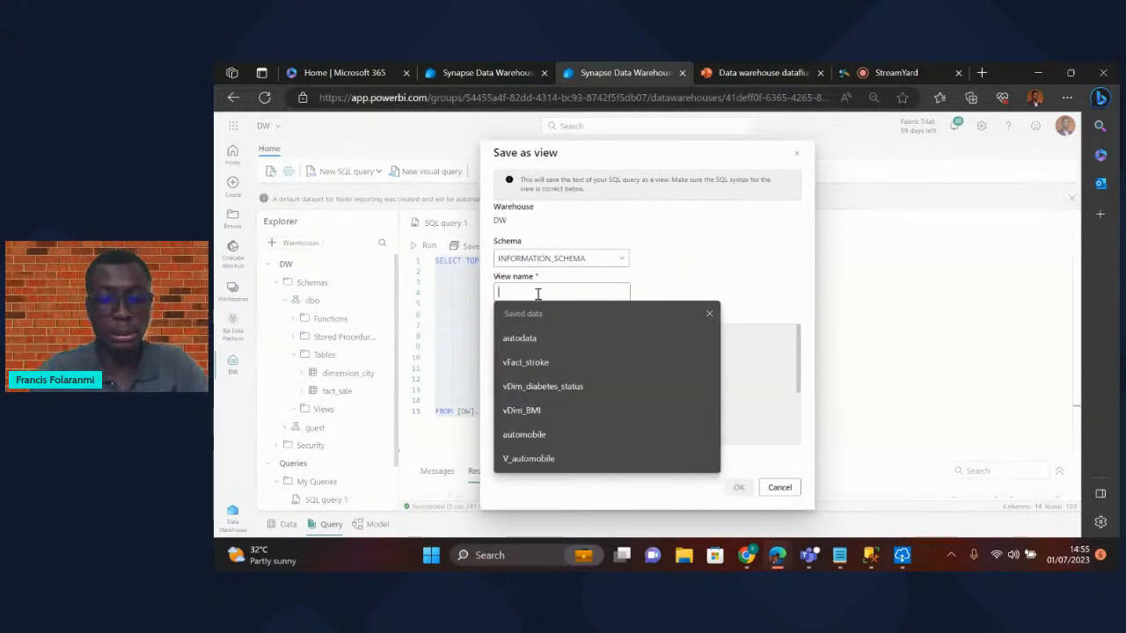
{"action": "type", "text": "vFac"}
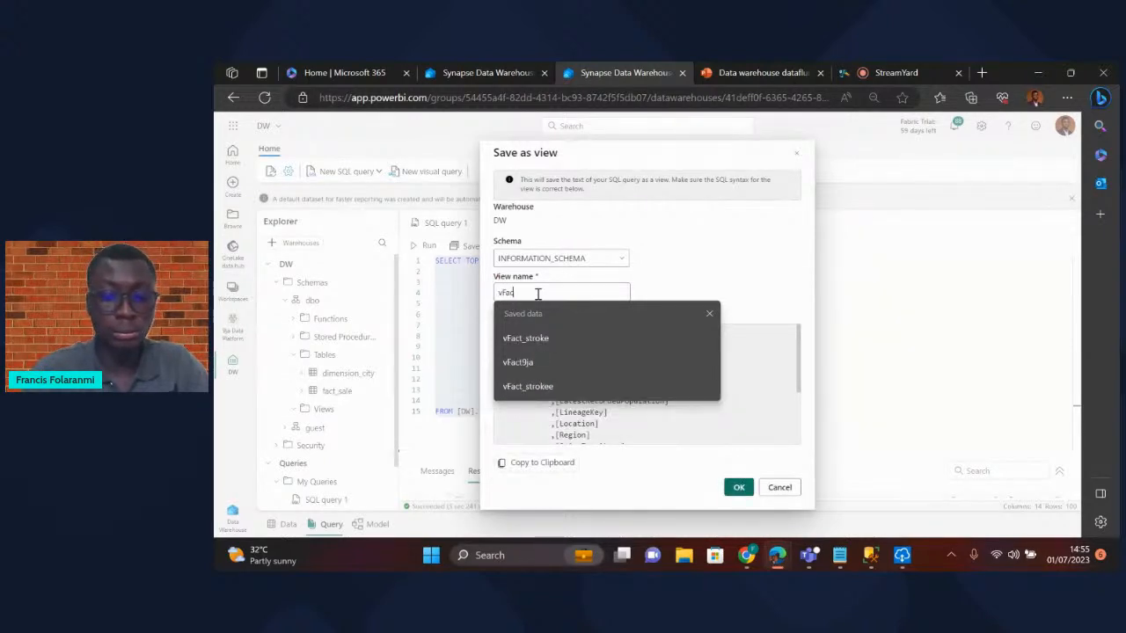
{"action": "type", "text": "t9jaa"}
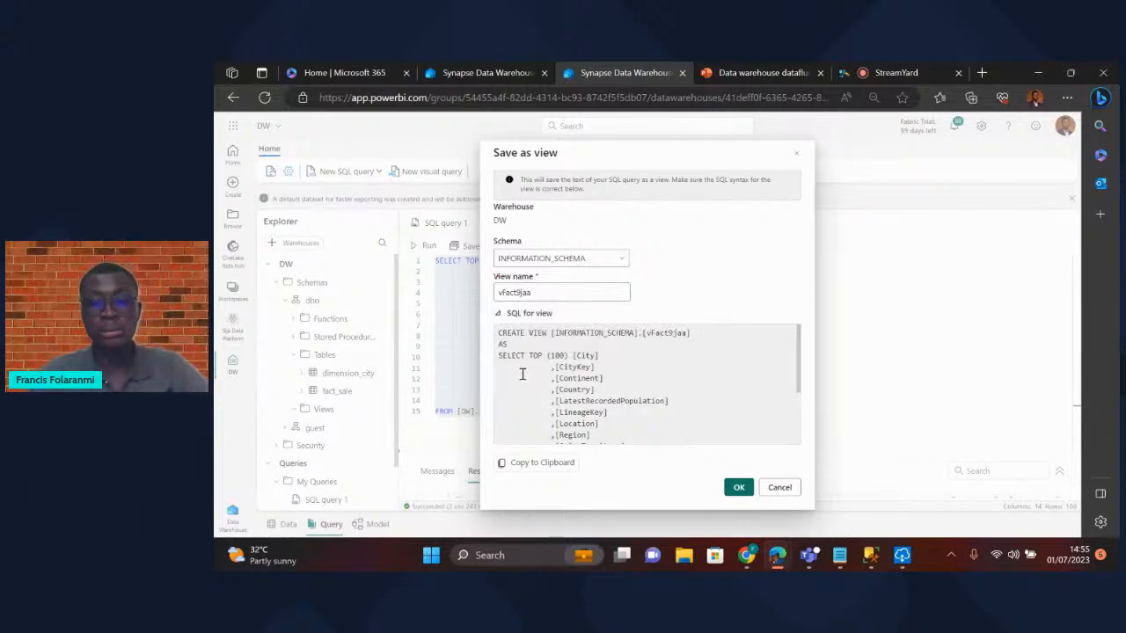
{"action": "left_click", "coordinate": [739, 488]}
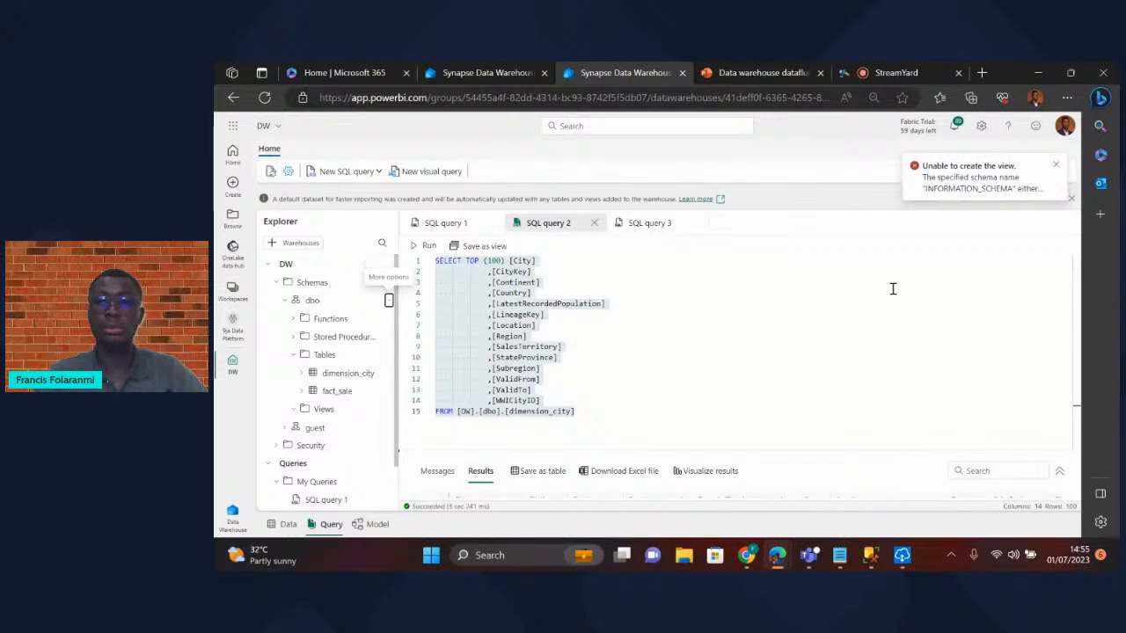
- Try to save the selected query as a view named vieww in the INFORMATION_SCHEMA schema
{"action": "left_click", "coordinate": [490, 253]}
{"action": "left_click", "coordinate": [544, 291]}
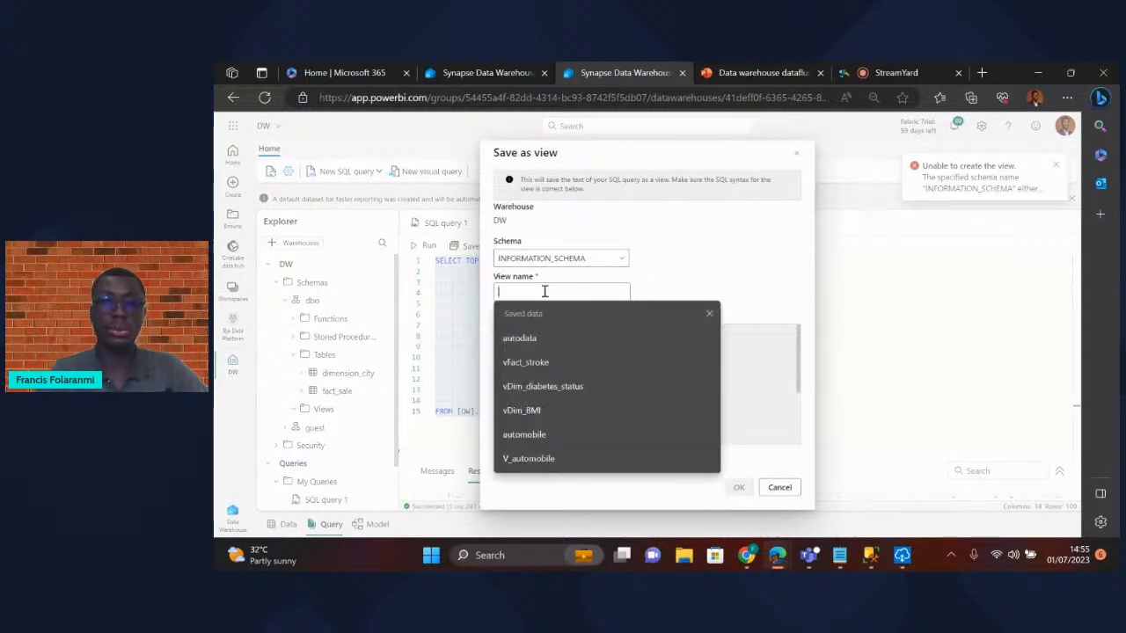
{"action": "type", "text": "vie"}
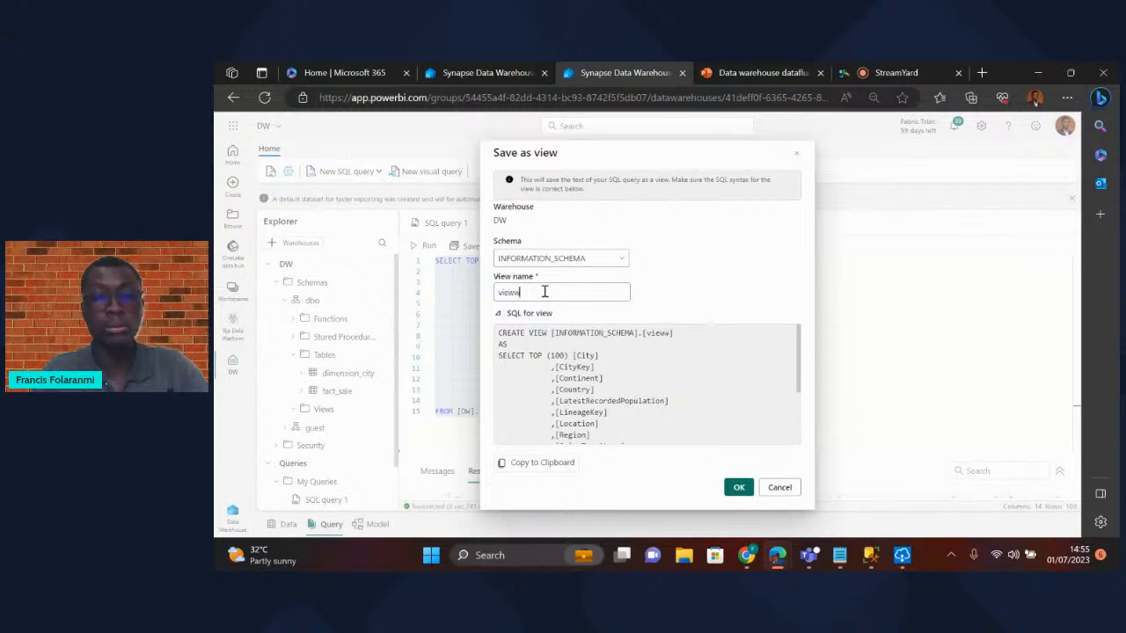
{"action": "type", "text": "ww"}
{"action": "left_click", "coordinate": [739, 487]}
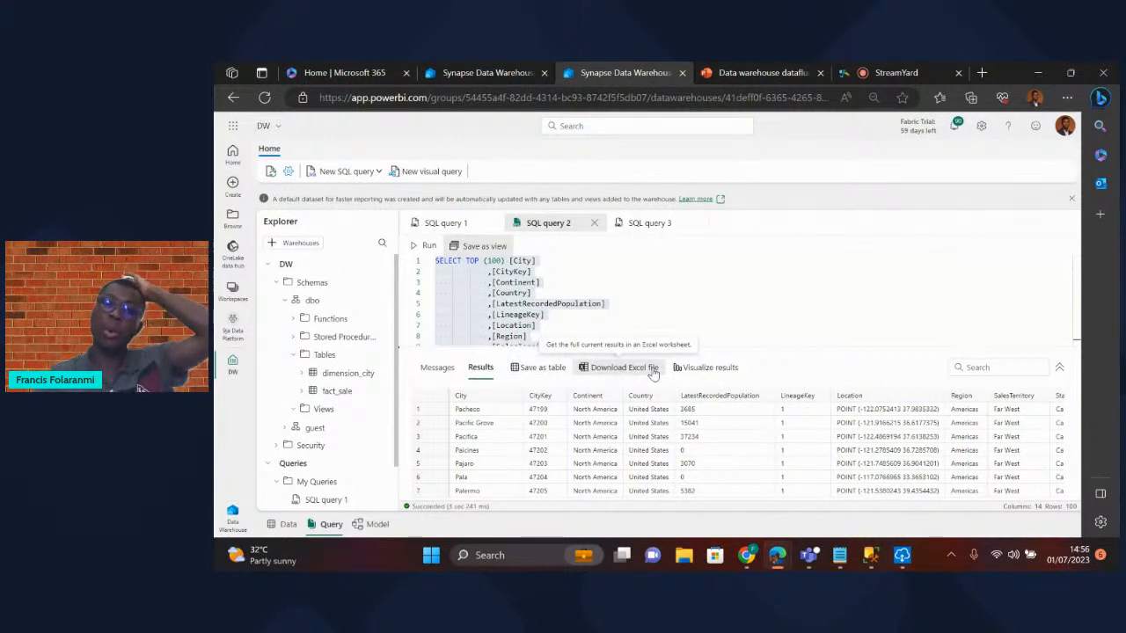
- Switch to the DW 1 warehouse, create a new data pipeline named pipeline1, and dismiss its copy data assistant
{"action": "left_click", "coordinate": [495, 72]}
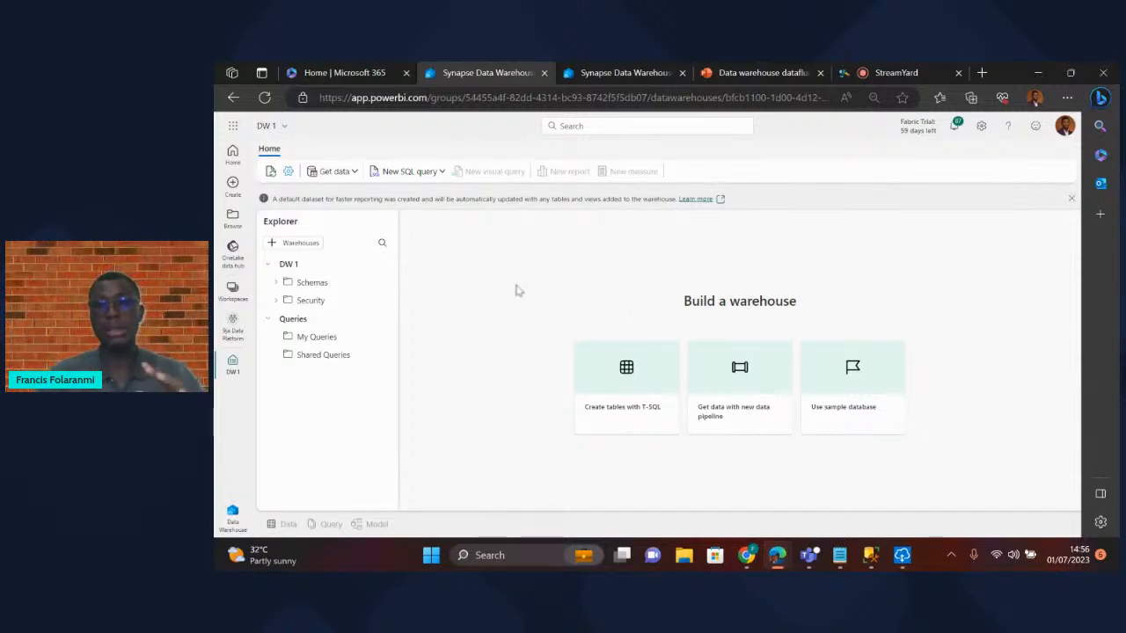
{"action": "left_click", "coordinate": [353, 174]}
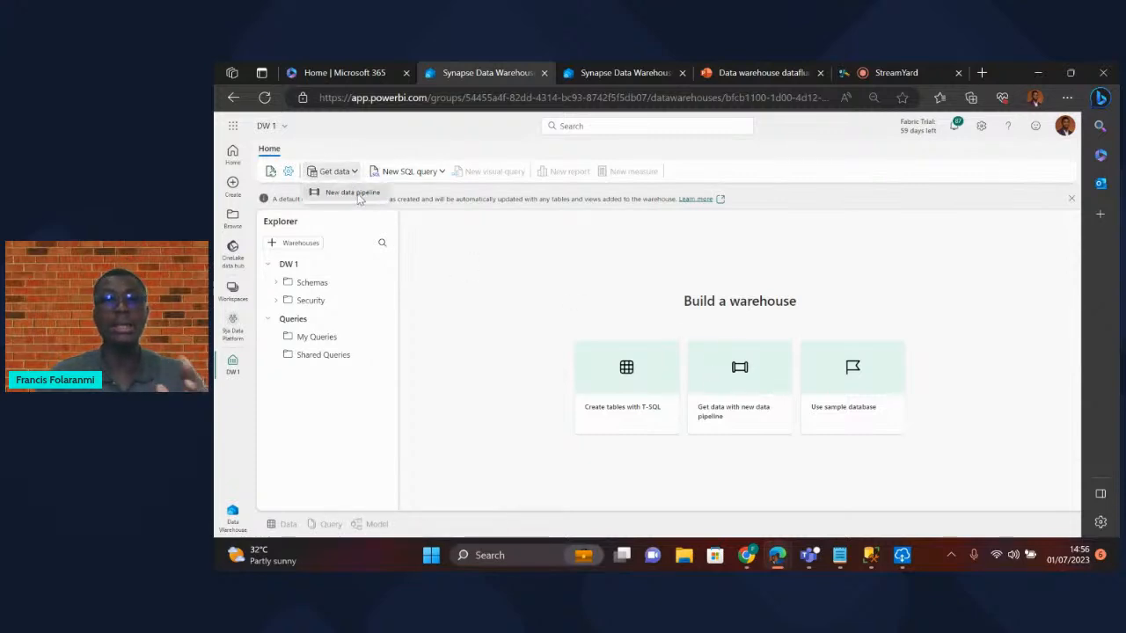
{"action": "left_click", "coordinate": [353, 193]}
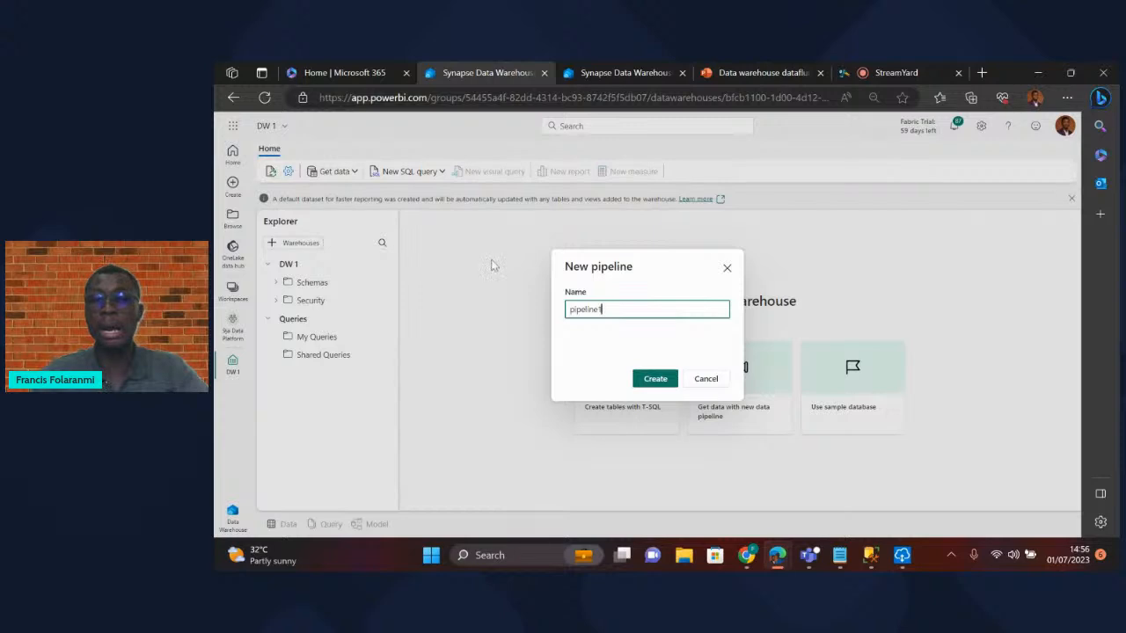
{"action": "left_click", "coordinate": [657, 379]}
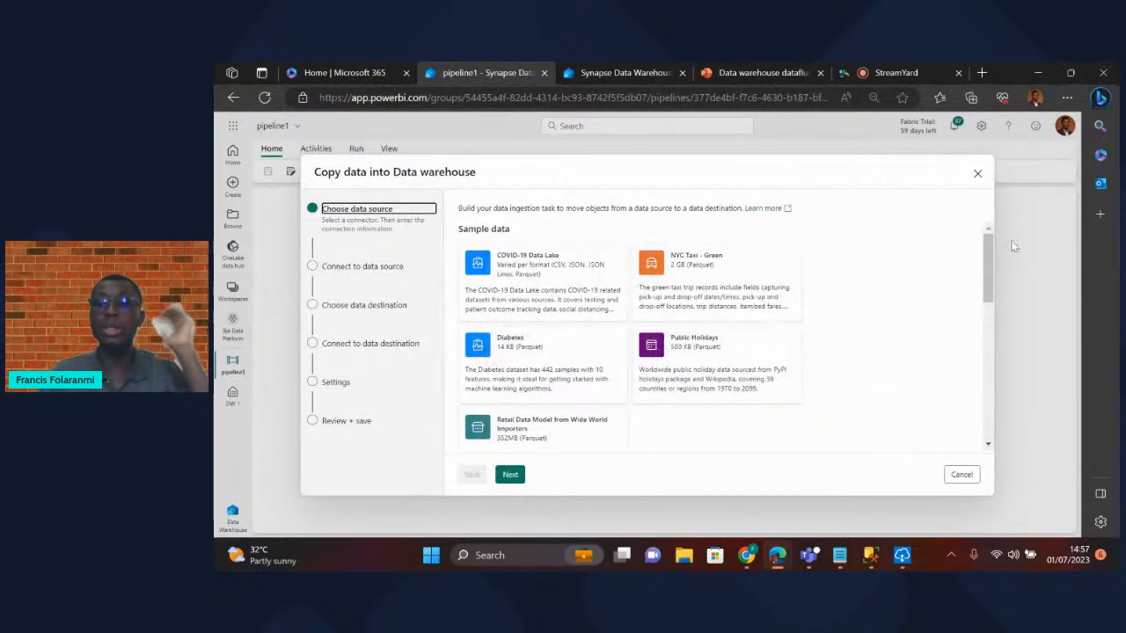
{"action": "left_click", "coordinate": [977, 176]}
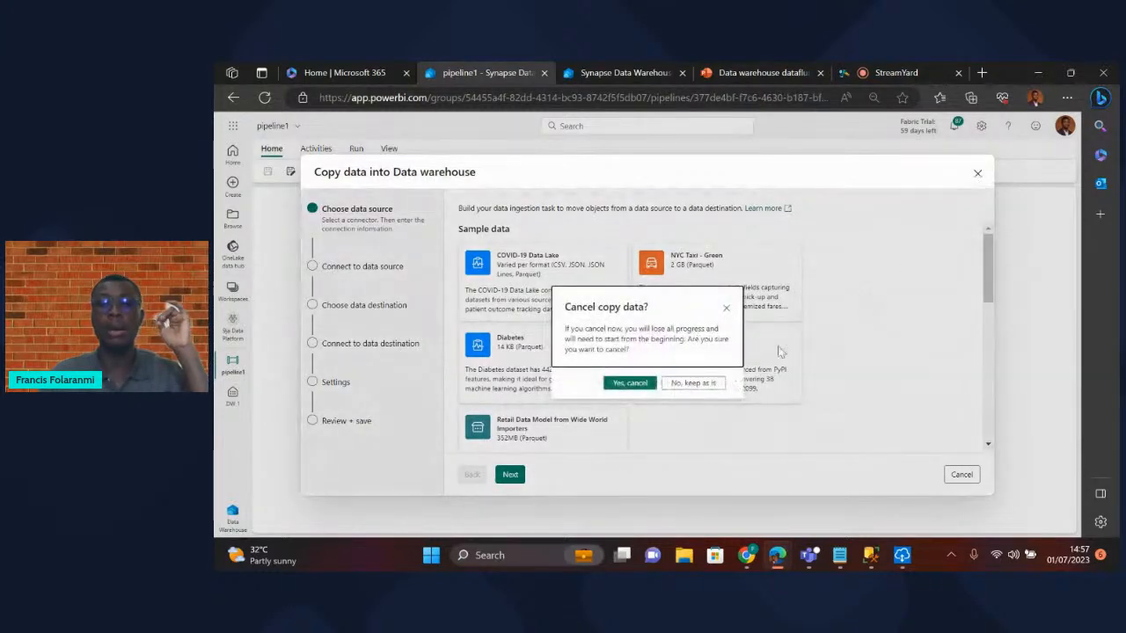
{"action": "left_click", "coordinate": [629, 383]}
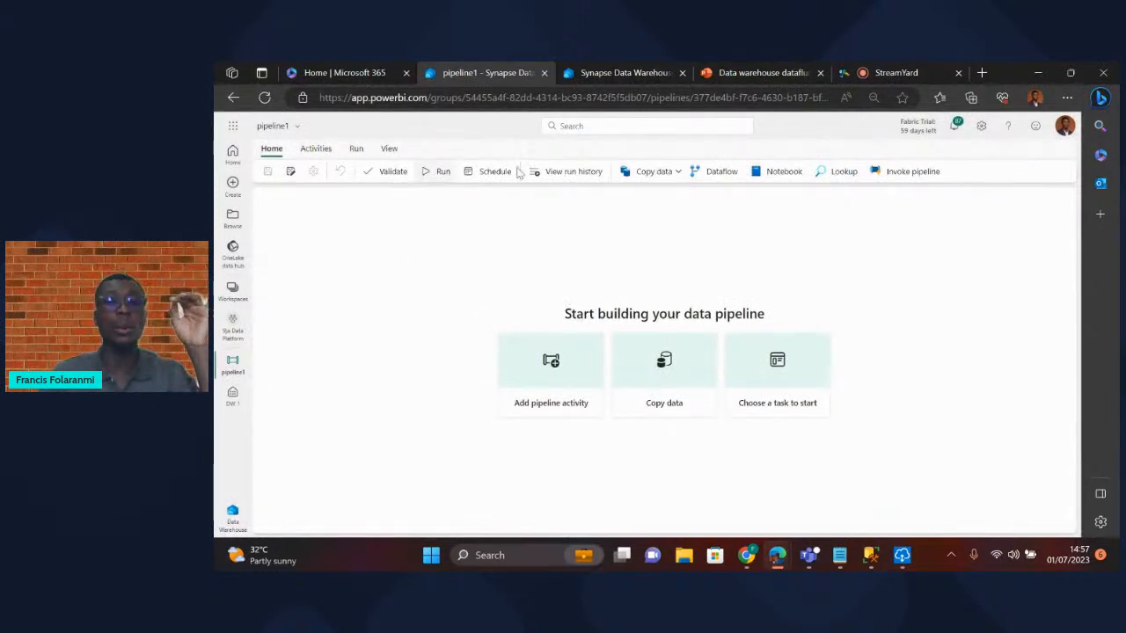
- Look through the pipeline's activities, the copy data options and the task templates without choosing any
{"action": "left_click", "coordinate": [316, 149]}
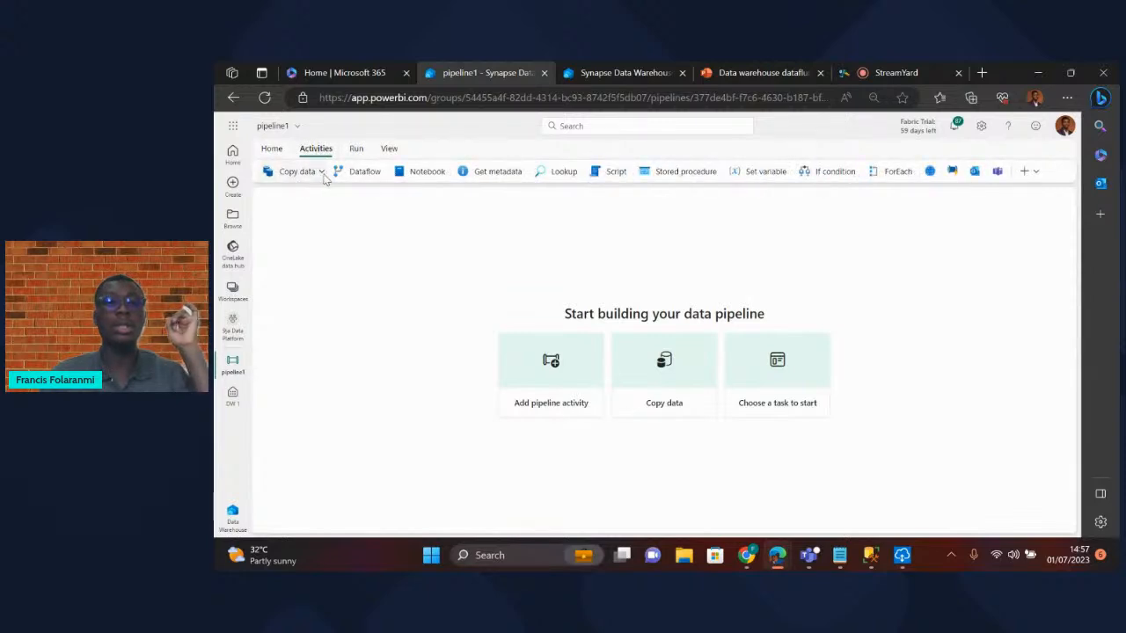
{"action": "left_click", "coordinate": [321, 173]}
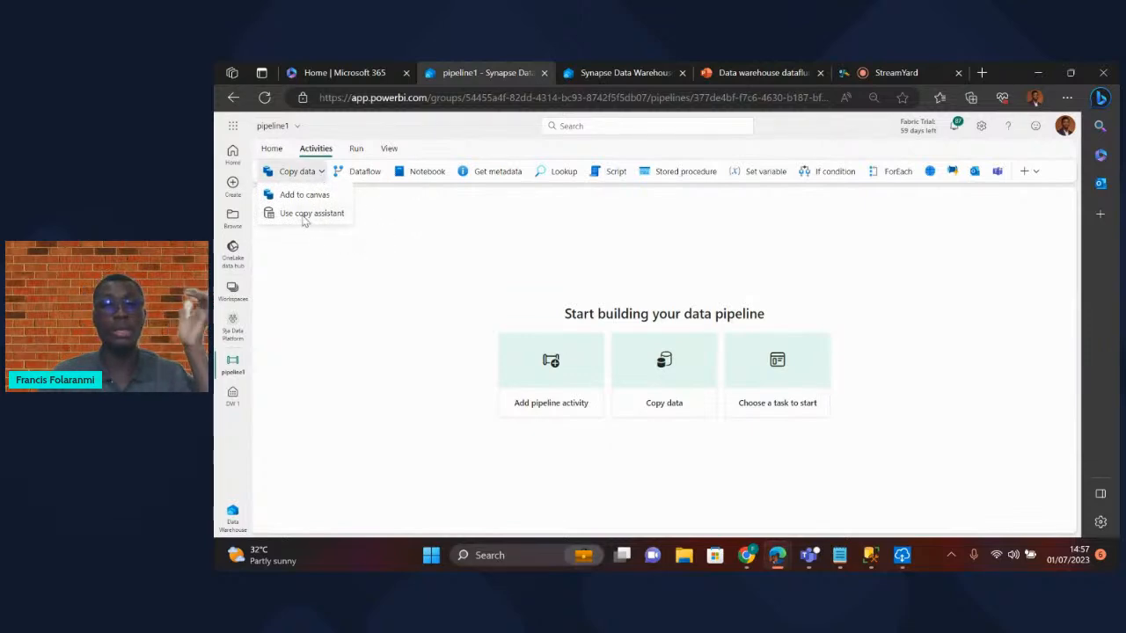
{"action": "left_click", "coordinate": [469, 261]}
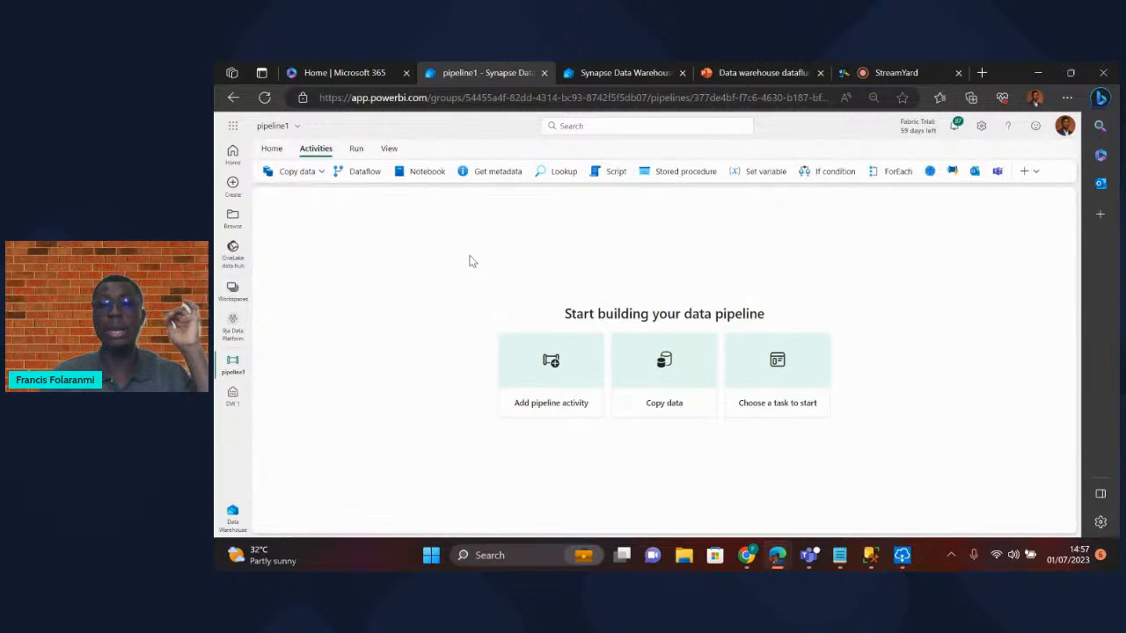
{"action": "left_click", "coordinate": [812, 356]}
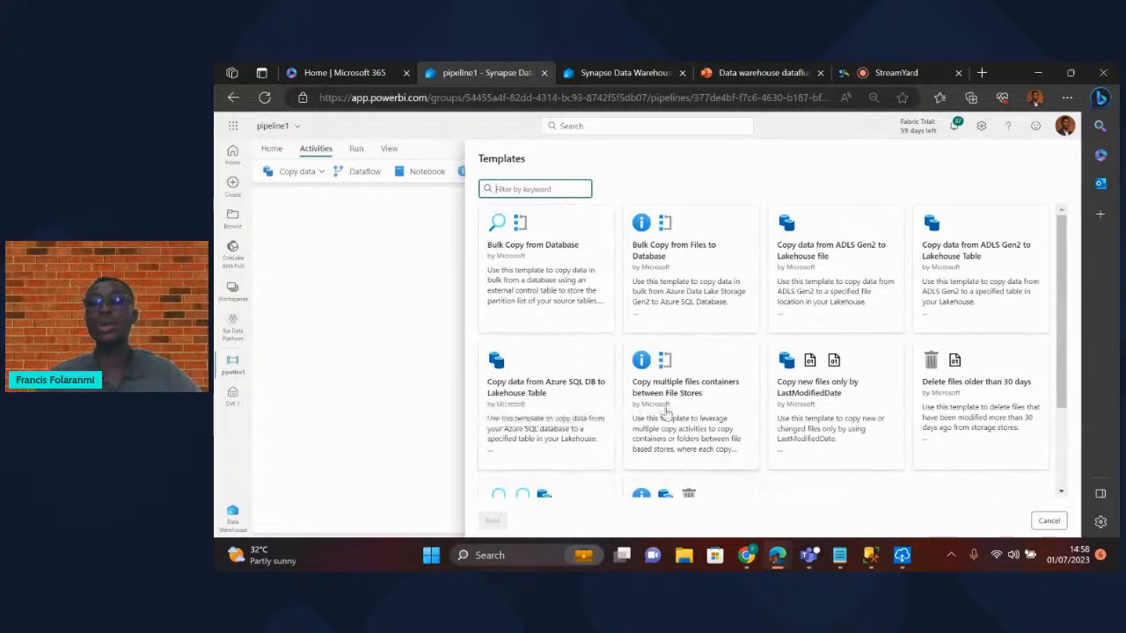
{"action": "left_click", "coordinate": [1052, 521]}
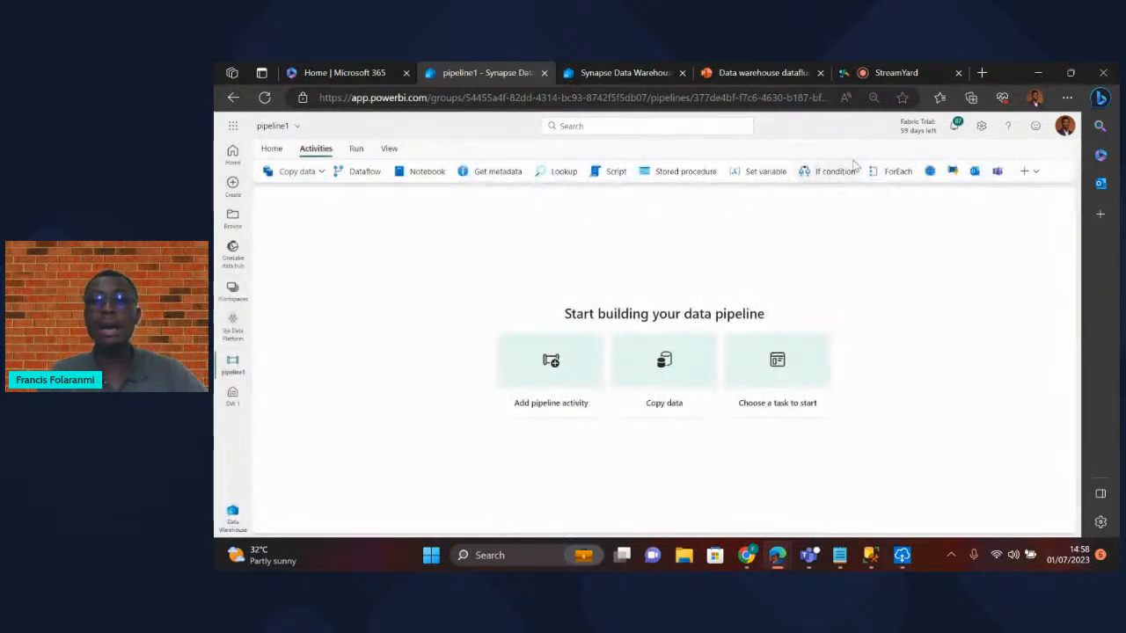
- Add a Dataflow activity to the pipeline and name it Dataflow DW
{"action": "left_click", "coordinate": [364, 173]}
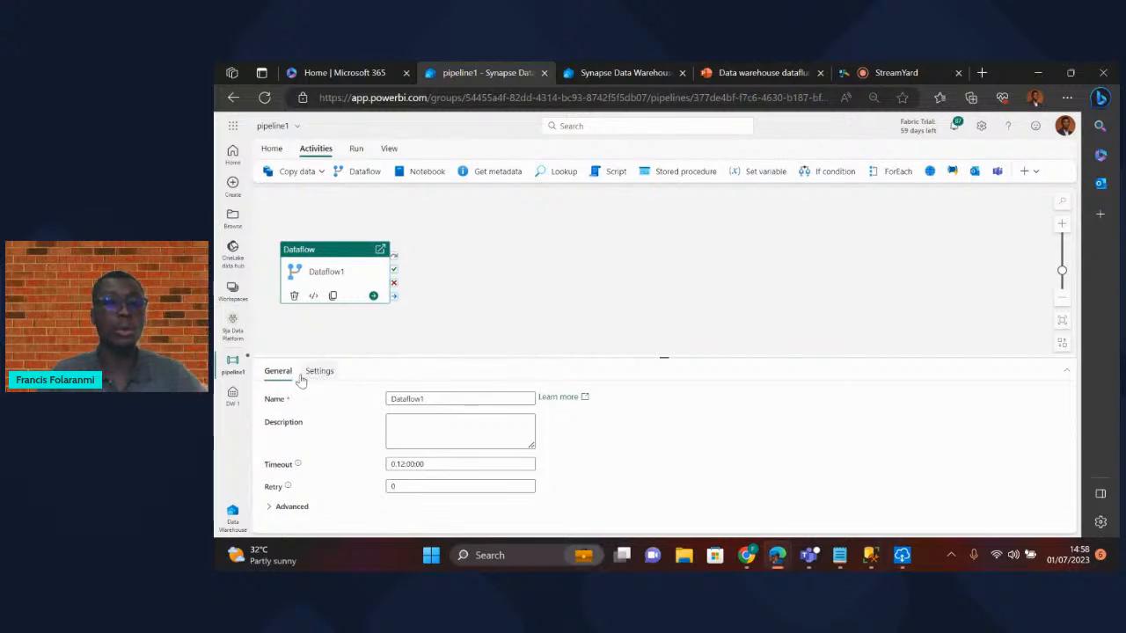
{"action": "left_click", "coordinate": [456, 400]}
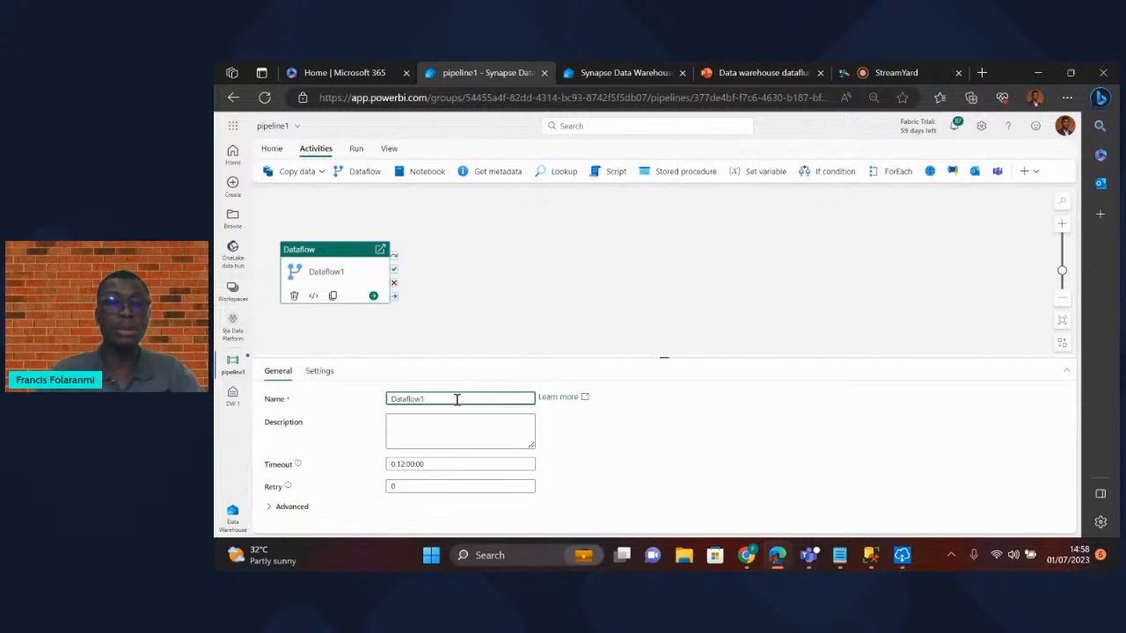
{"action": "key", "text": "BackSpace"}
{"action": "type", "text": "DW"}
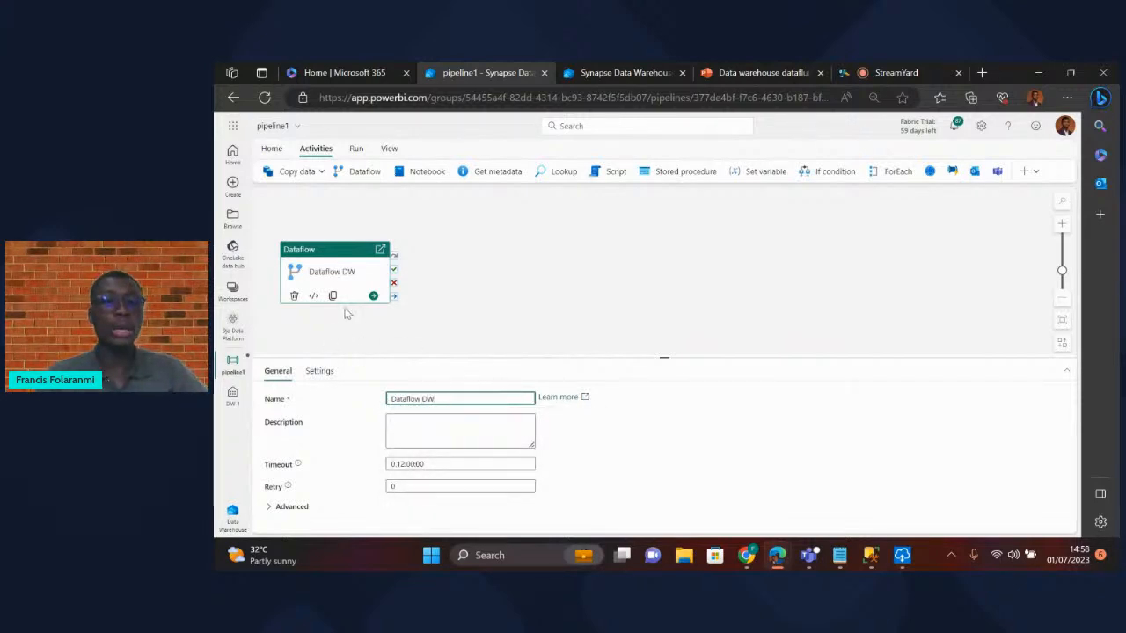
- Check for existing dataflows in the Dataflow DW activity's settings and create a new dataflow from there
{"action": "left_click", "coordinate": [320, 373]}
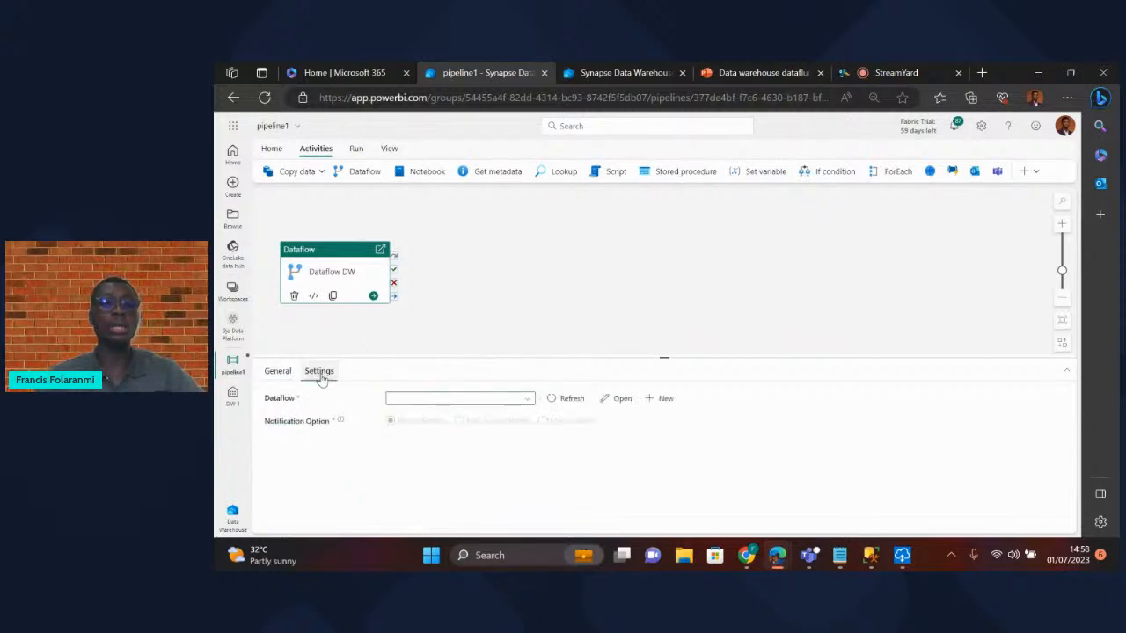
{"action": "left_click", "coordinate": [530, 400]}
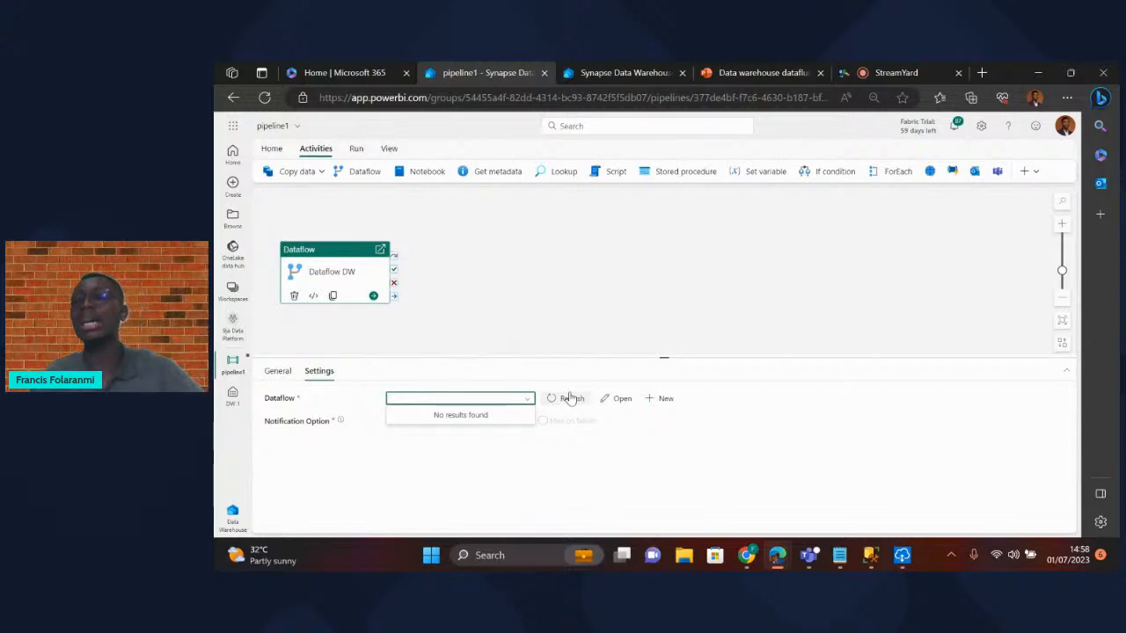
{"action": "left_click", "coordinate": [659, 398]}
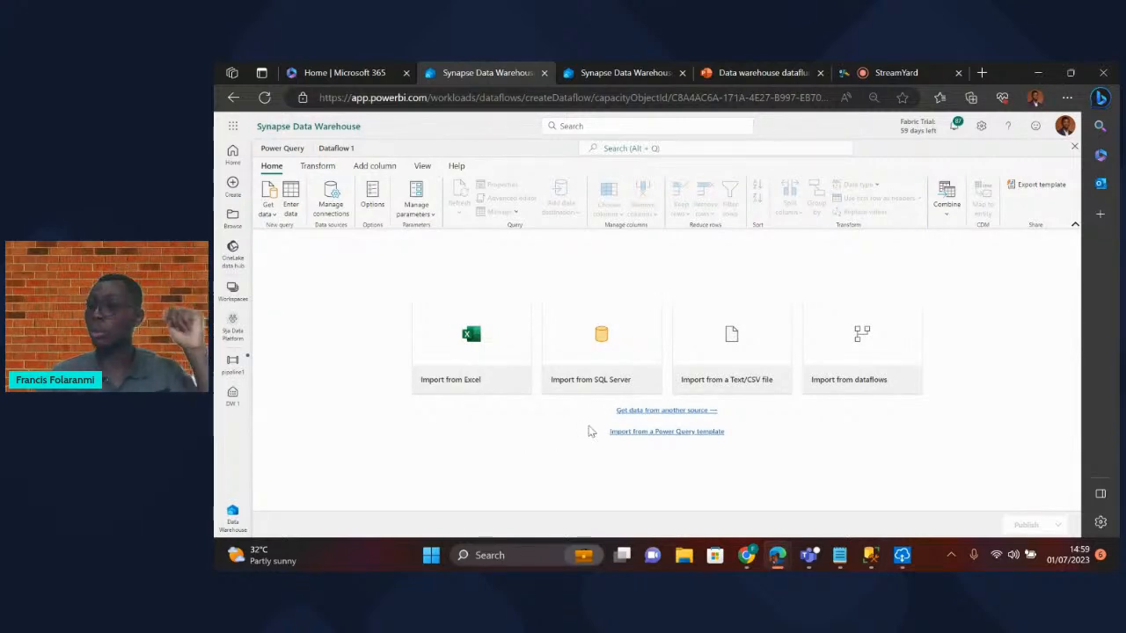
- Look at the SQL Server connection form and the dataflow's list of available data sources
{"action": "left_click", "coordinate": [598, 369]}
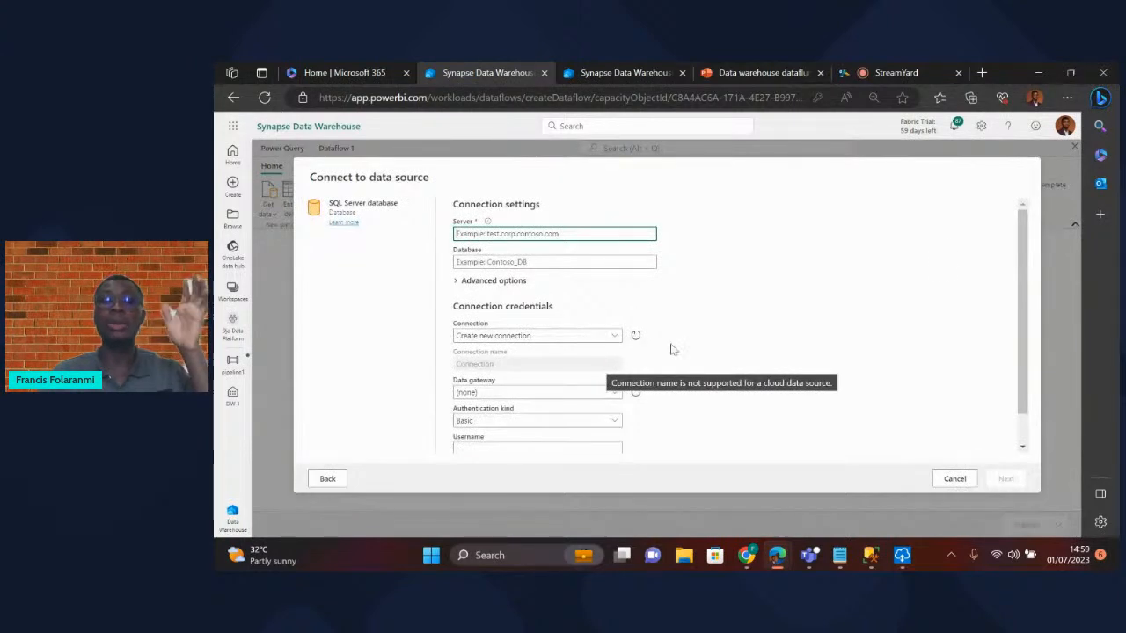
{"action": "left_click", "coordinate": [954, 480]}
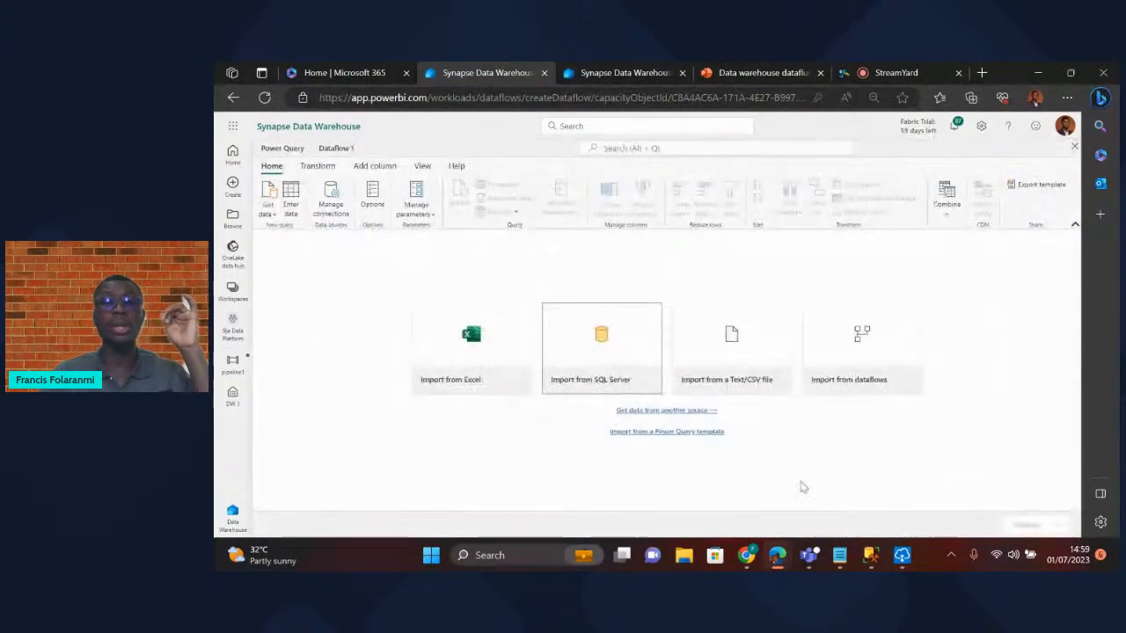
{"action": "left_click", "coordinate": [270, 214]}
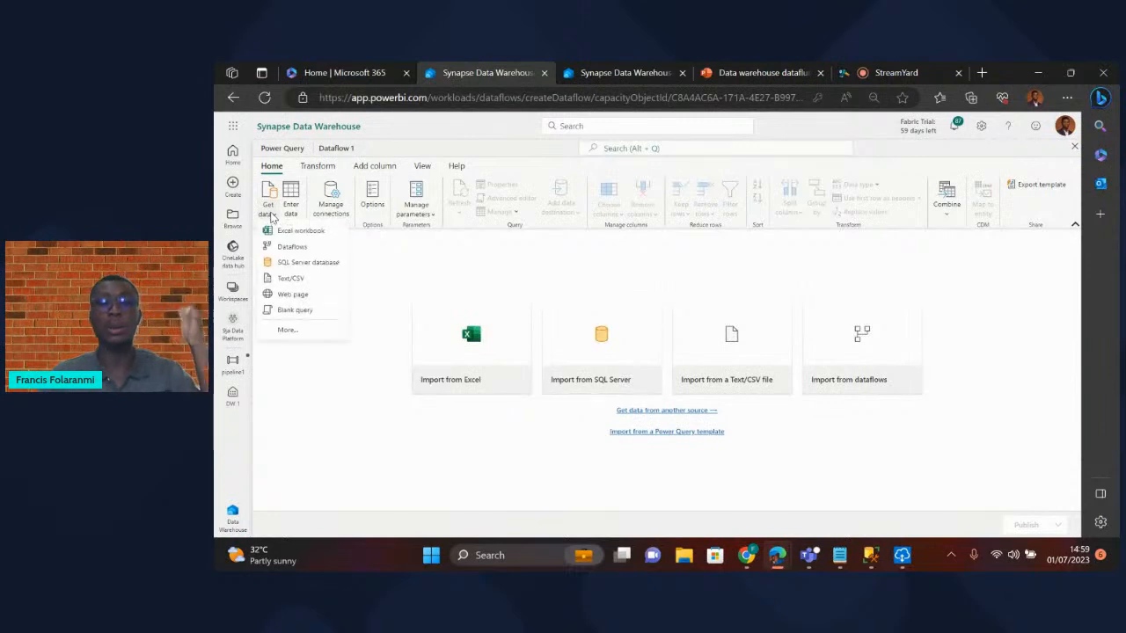
{"action": "left_click", "coordinate": [406, 271]}
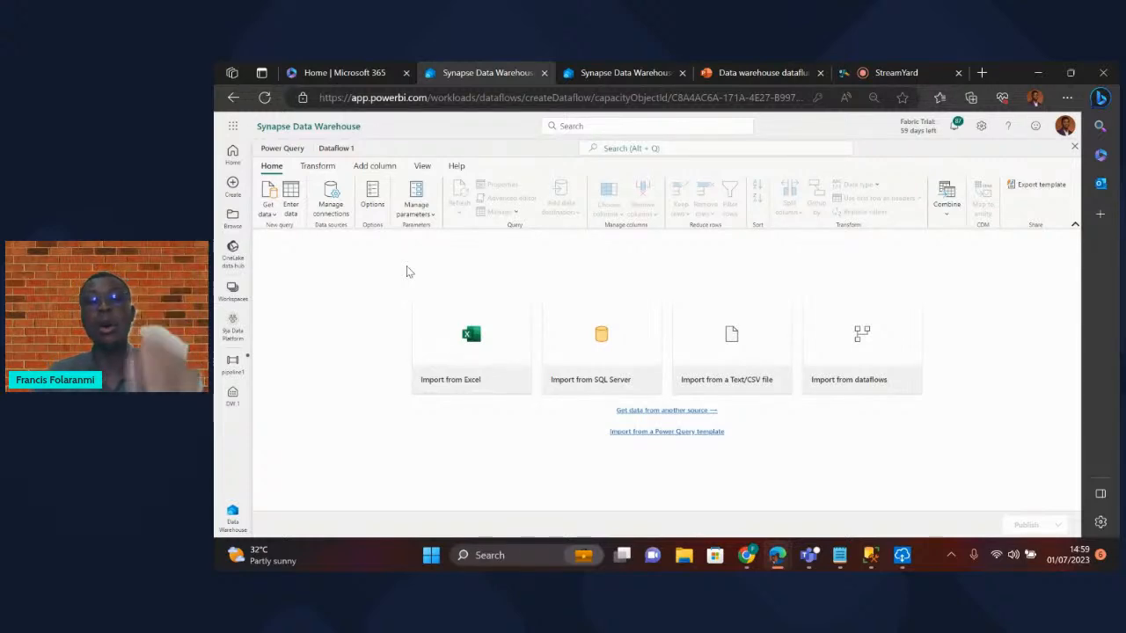
- Check the on-premises data gateway's status and start a SQL Server import in the dataflow
{"action": "left_click", "coordinate": [907, 561]}
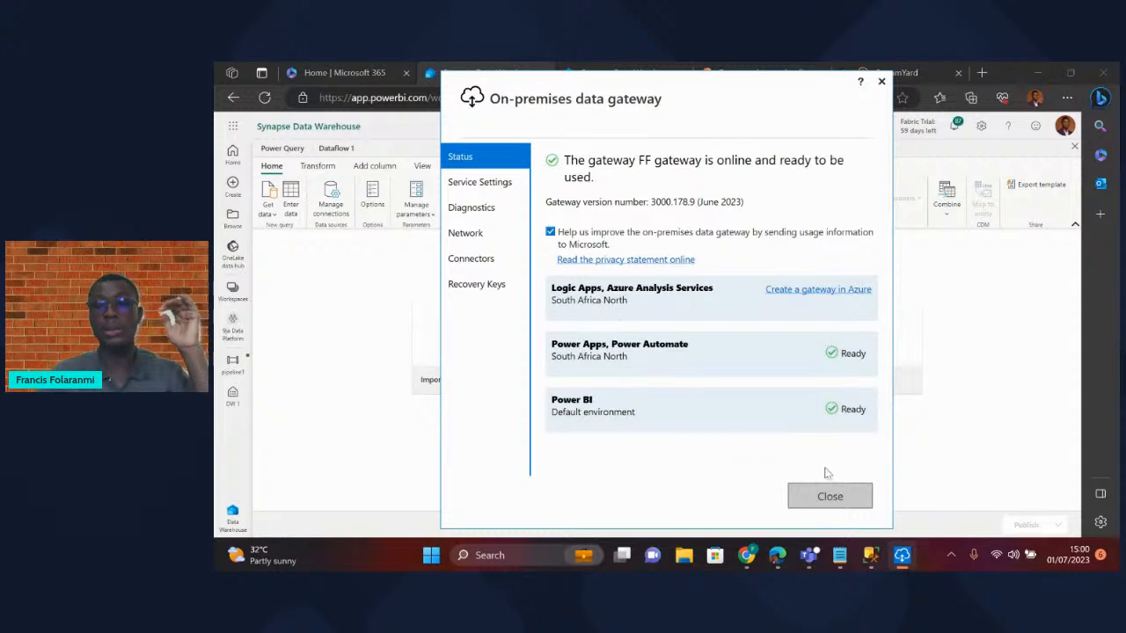
{"action": "left_click", "coordinate": [826, 496]}
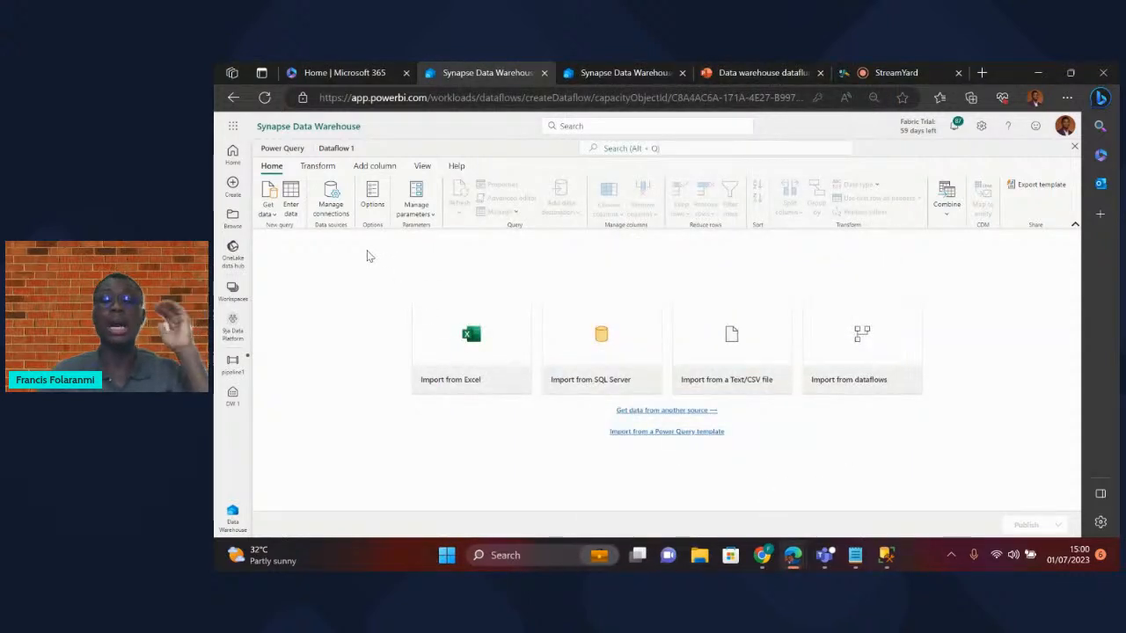
{"action": "left_click", "coordinate": [602, 364]}
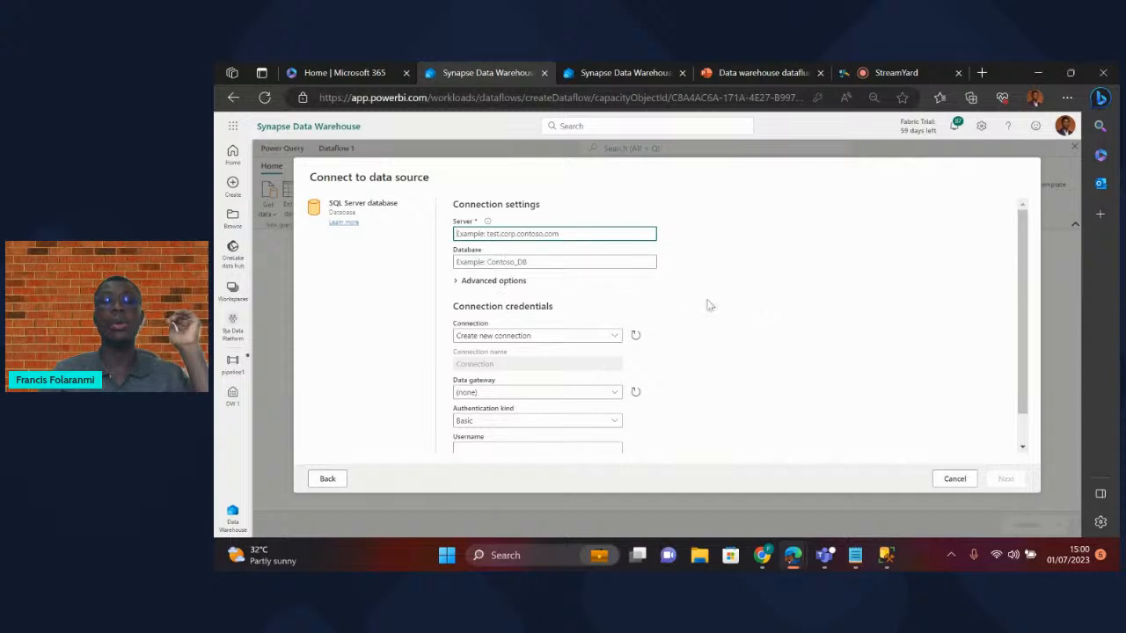
- Switch to SQL Server Management Studio, start a Database Engine connection and copy its server name
{"action": "left_click", "coordinate": [887, 558]}
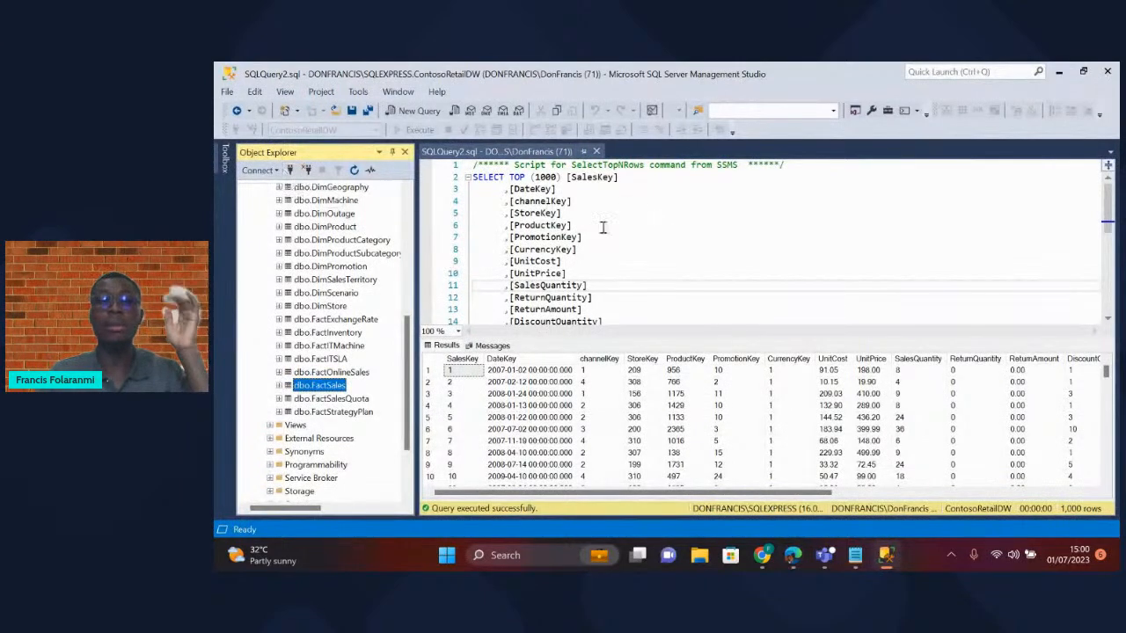
{"action": "left_click", "coordinate": [275, 172]}
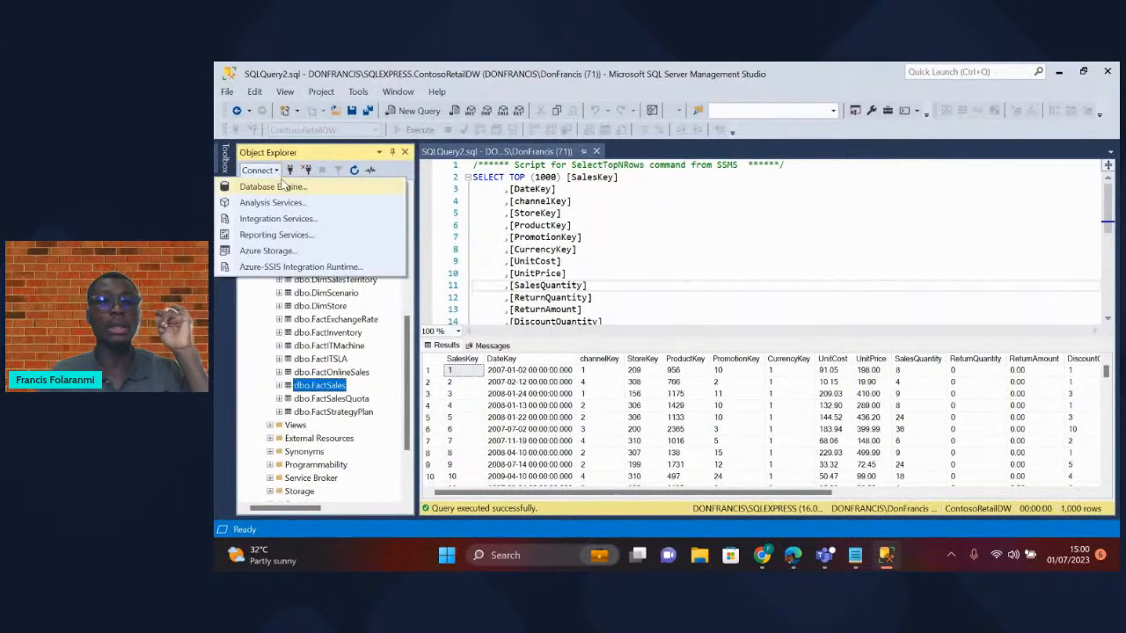
{"action": "left_click", "coordinate": [283, 185]}
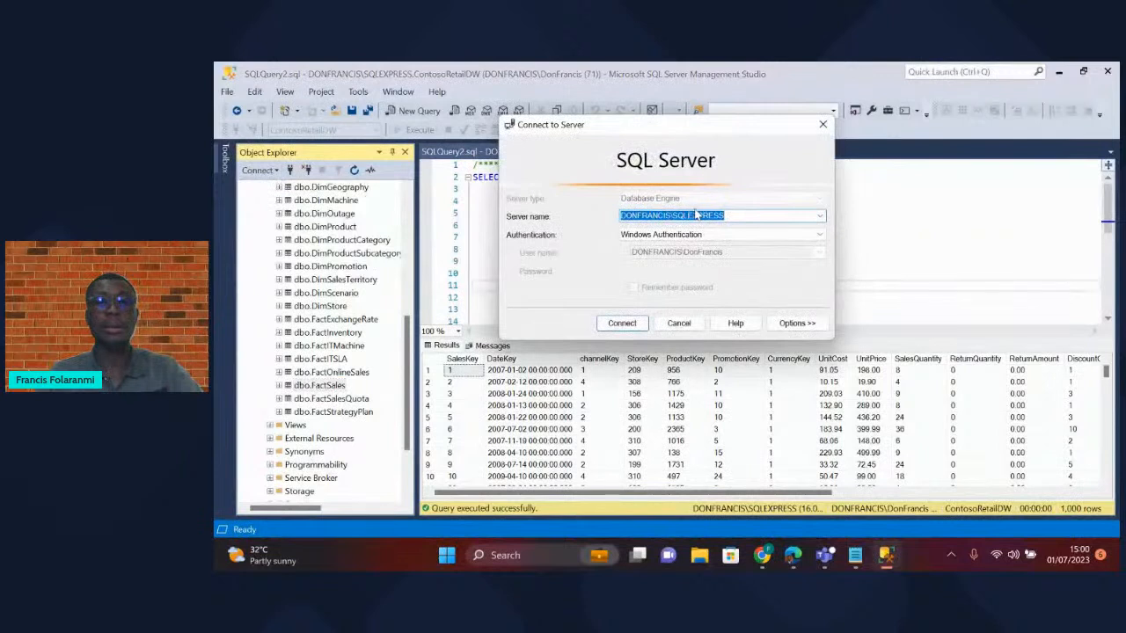
{"action": "left_click", "coordinate": [734, 214]}
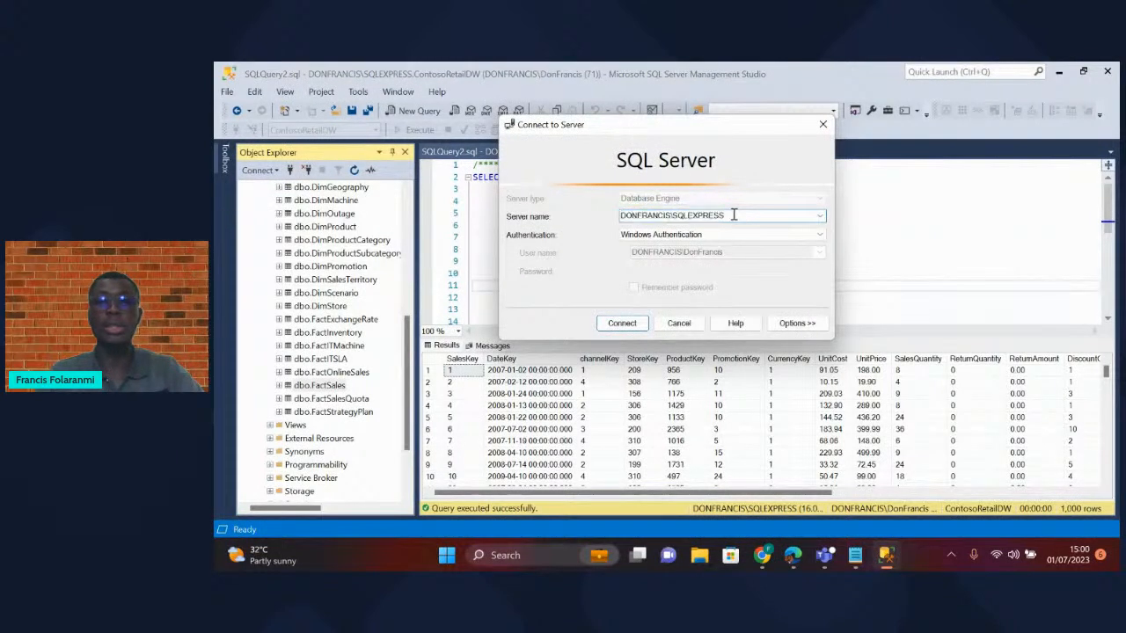
{"action": "double_click", "coordinate": [734, 214]}
{"action": "triple_click", "coordinate": [734, 215]}
{"action": "key", "text": "ctrl+c"}
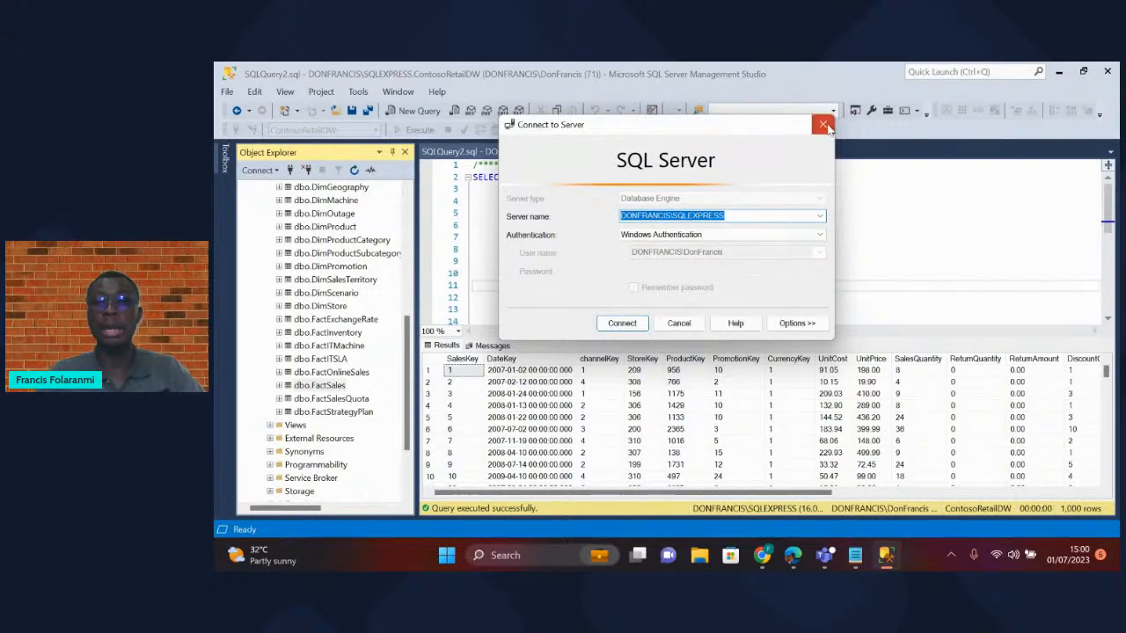
- Return to the dataflow in the browser and paste the copied name as the SQL Server connection's server
{"action": "left_click", "coordinate": [792, 556]}
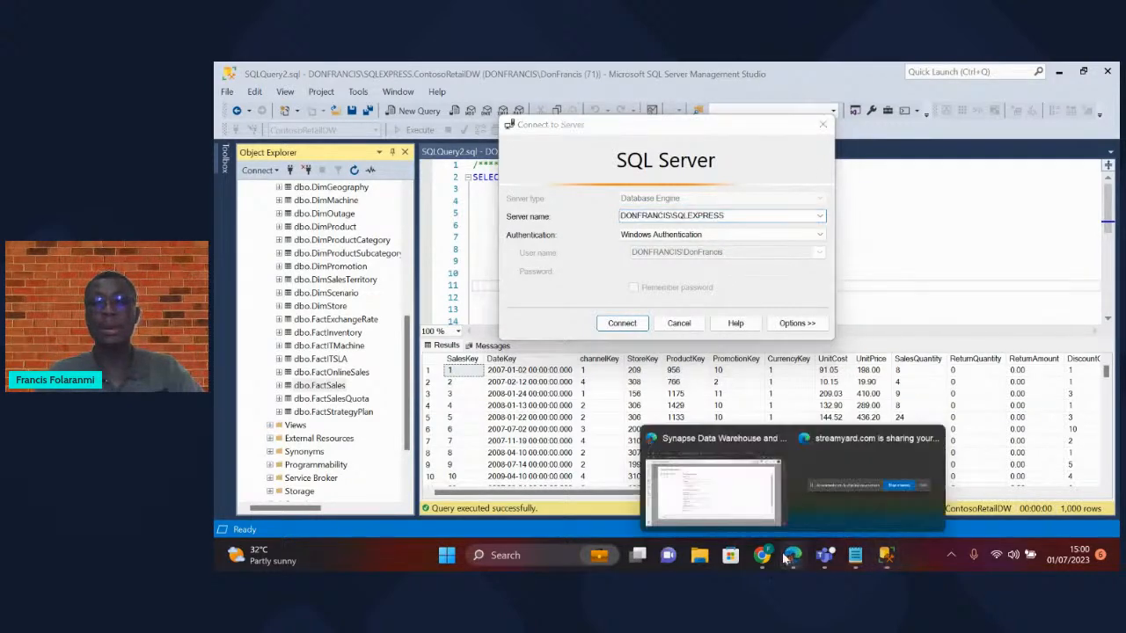
{"action": "left_click", "coordinate": [734, 500]}
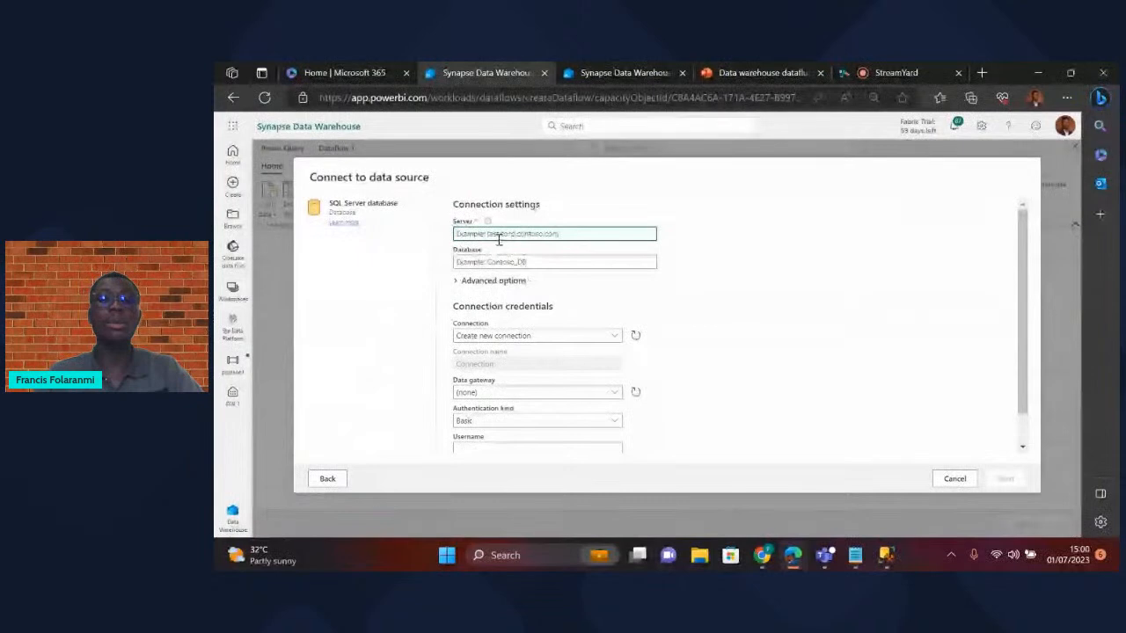
{"action": "key", "text": "ctrl+v"}
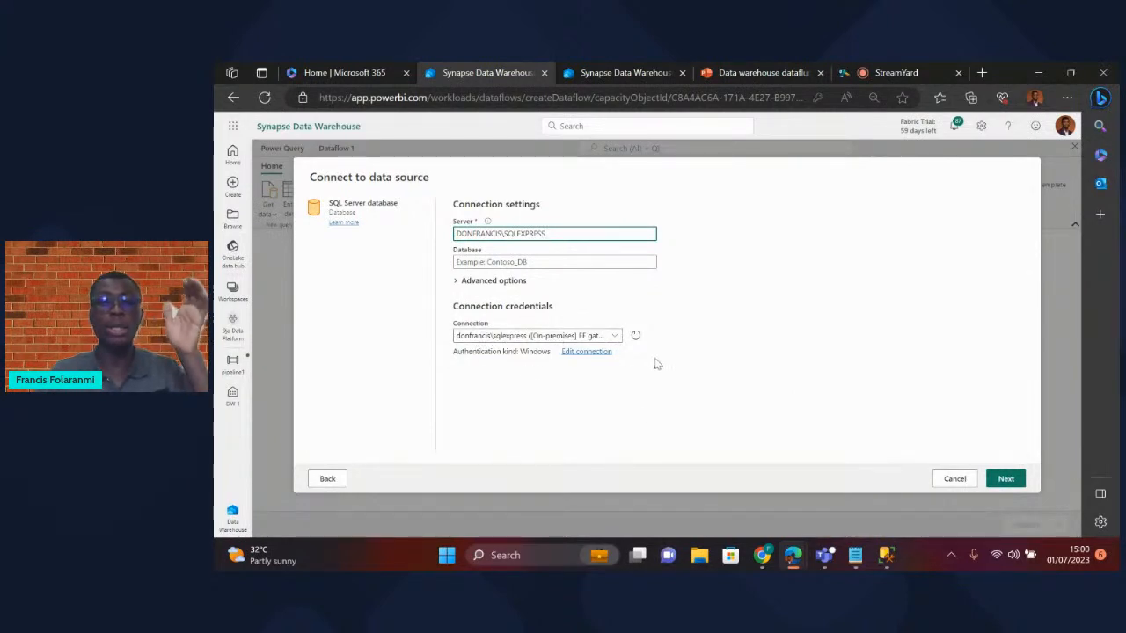
- Open the existing on-premises connection for editing and examine its gateway, authentication kind and credential fields
{"action": "left_click", "coordinate": [585, 353]}
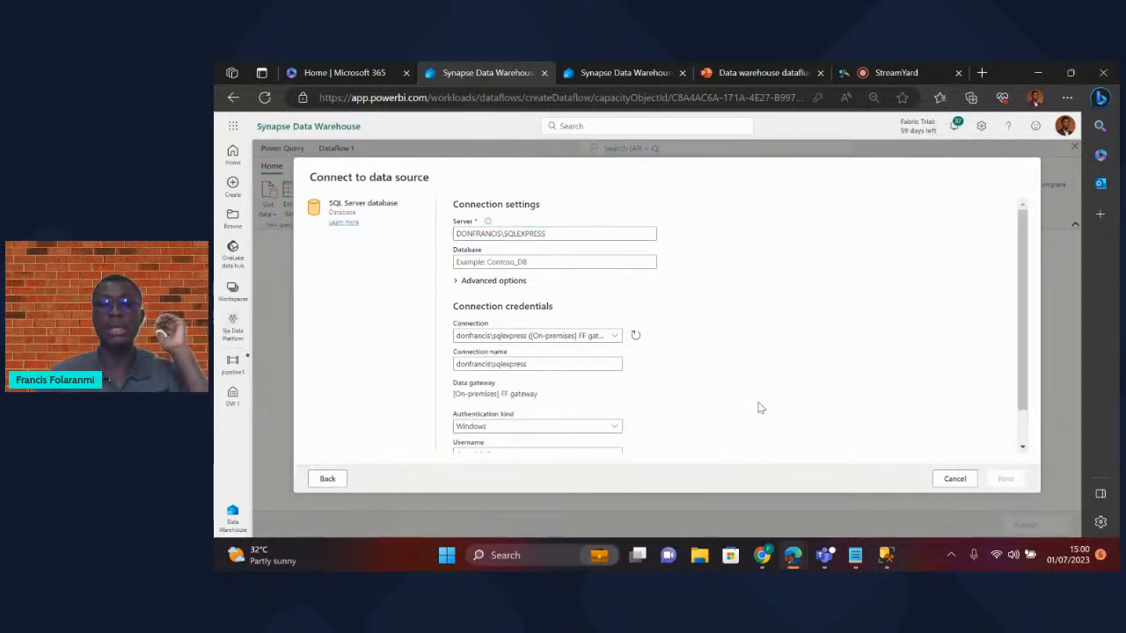
{"action": "scroll", "coordinate": [760, 407], "scroll_direction": "down", "scroll_amount": 2}
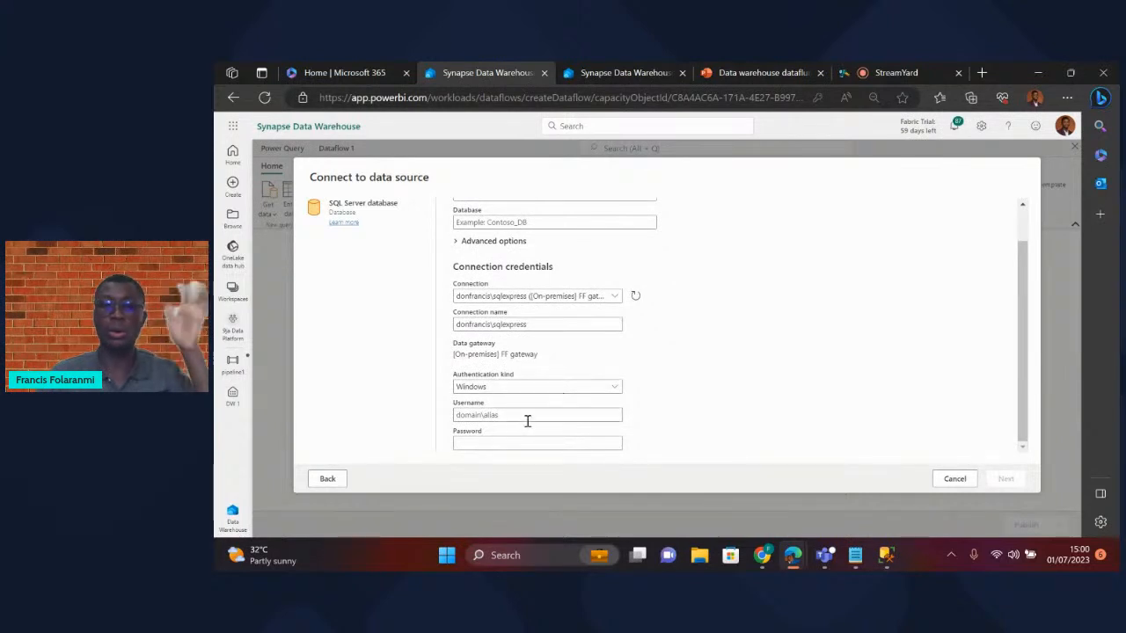
{"action": "scroll", "coordinate": [724, 328], "scroll_direction": "up", "scroll_amount": 2}
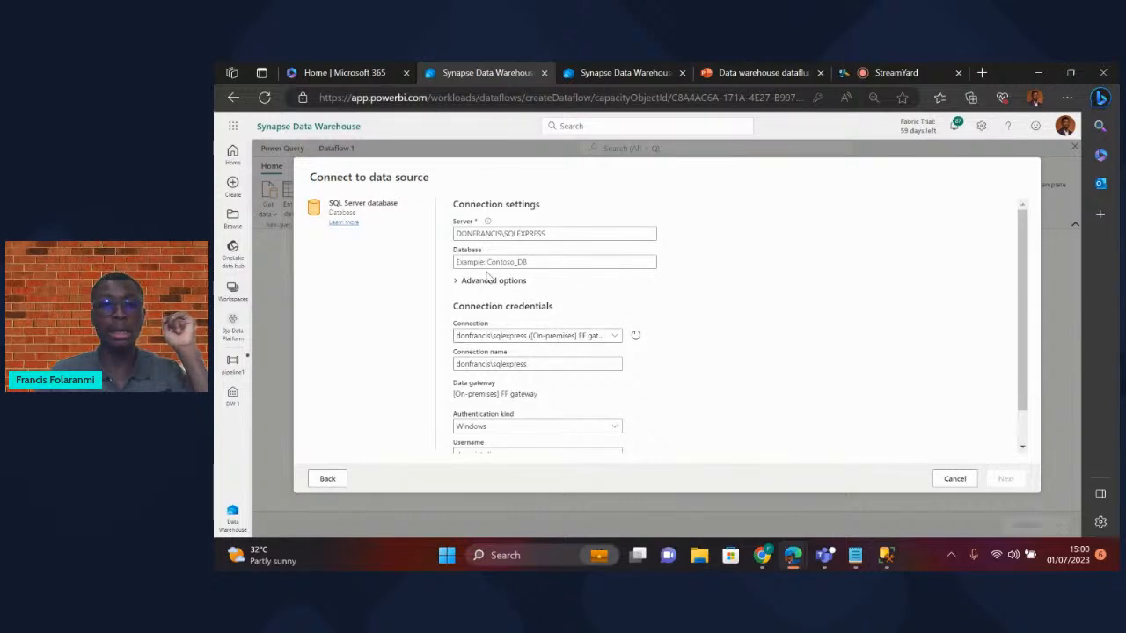
- Restart the SQL Server import, paste the copied server name, check the advanced options and continue with the existing on-premises connection
{"action": "left_click", "coordinate": [951, 479]}
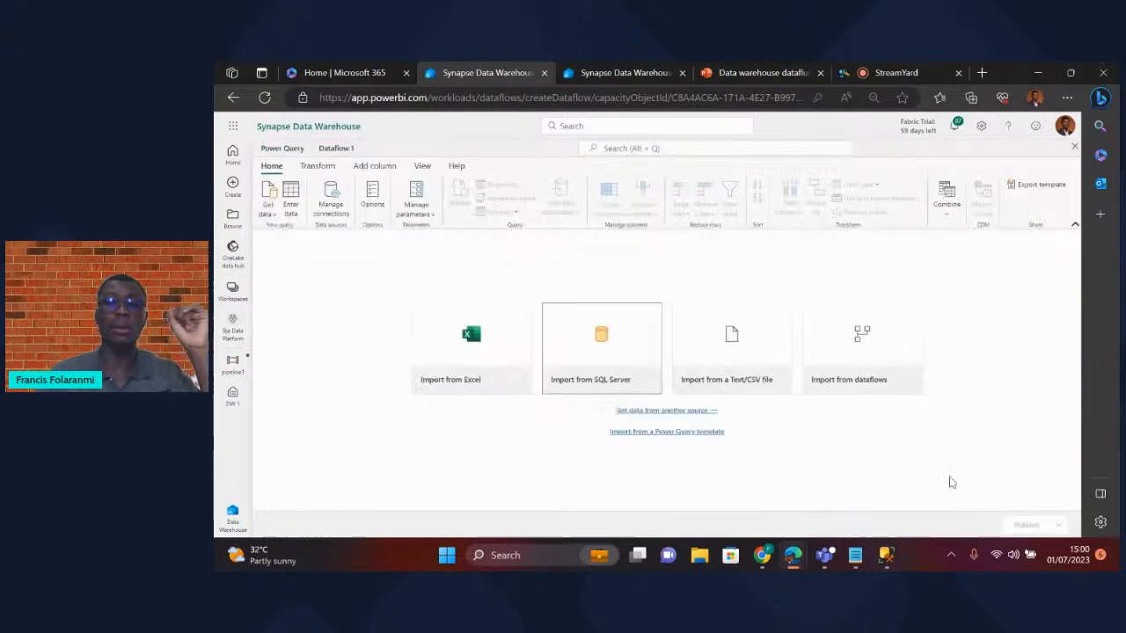
{"action": "left_click", "coordinate": [628, 338]}
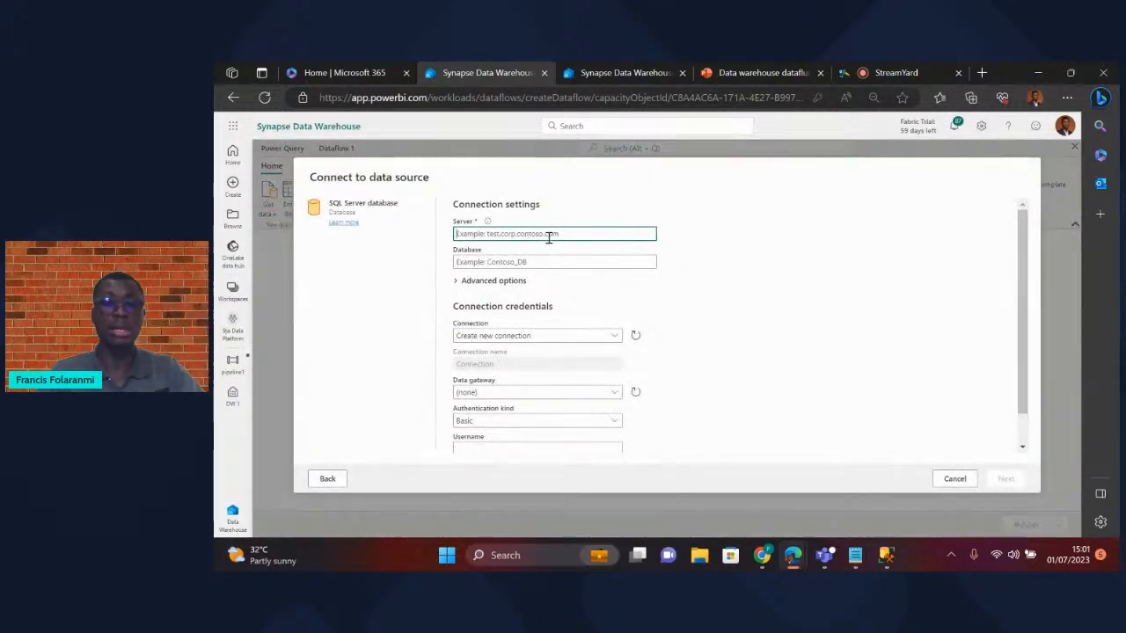
{"action": "key", "text": "ctrl+v"}
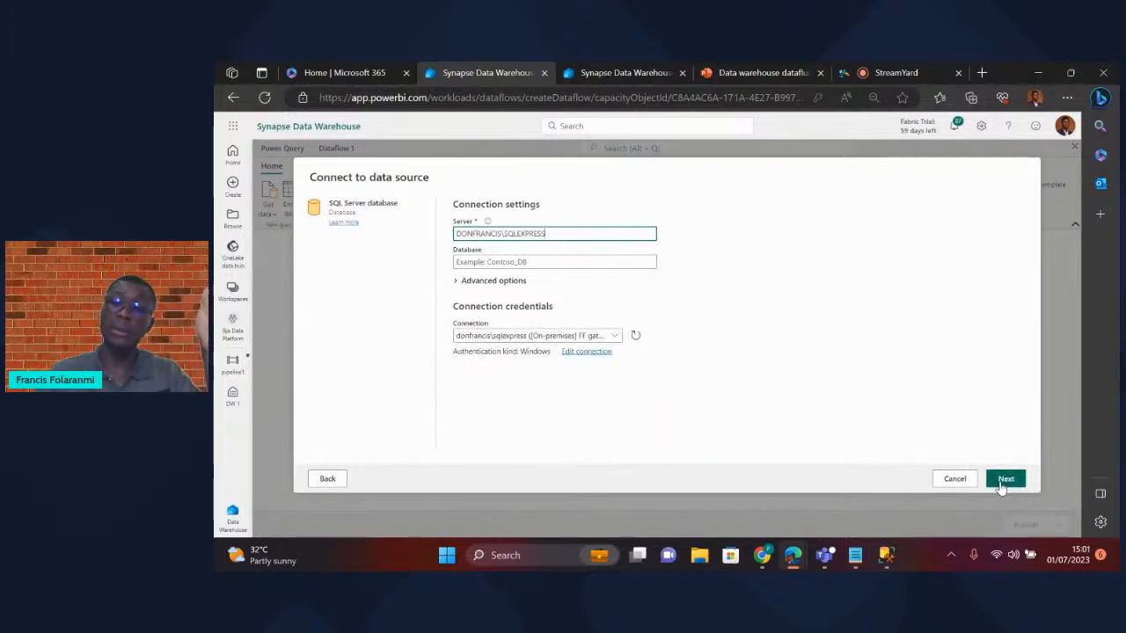
{"action": "left_click", "coordinate": [456, 283]}
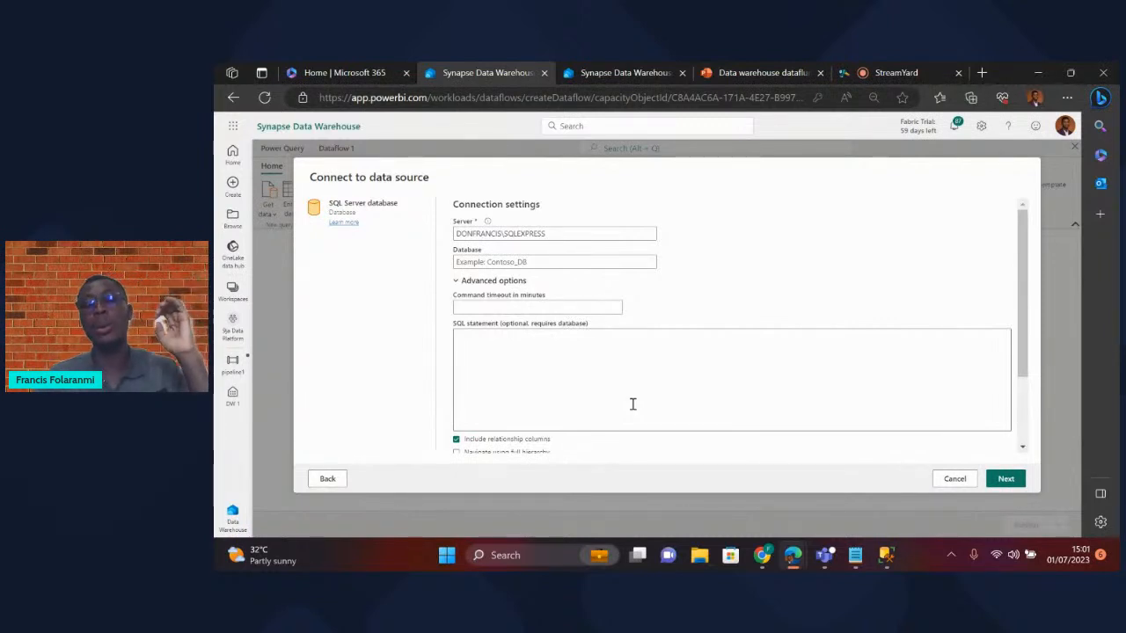
{"action": "left_click", "coordinate": [1006, 480]}
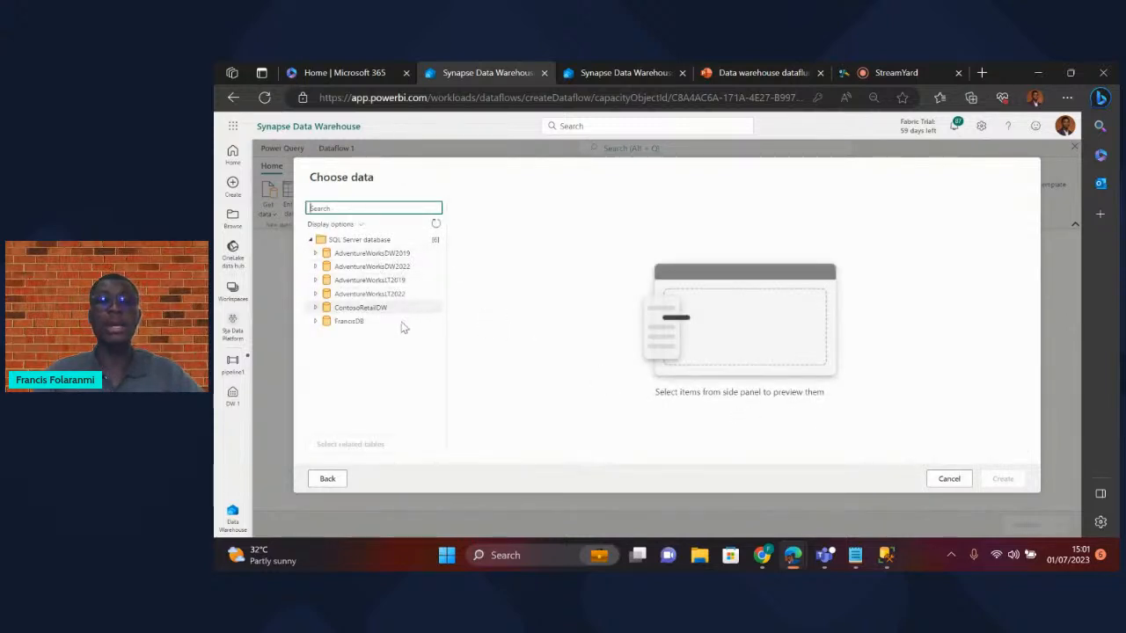
- Switch to SQL Server Management Studio, collapse ContosoRetailDW to compare the database list, and return to the dataflow in the browser
{"action": "left_click", "coordinate": [885, 555]}
{"action": "left_click", "coordinate": [631, 324]}
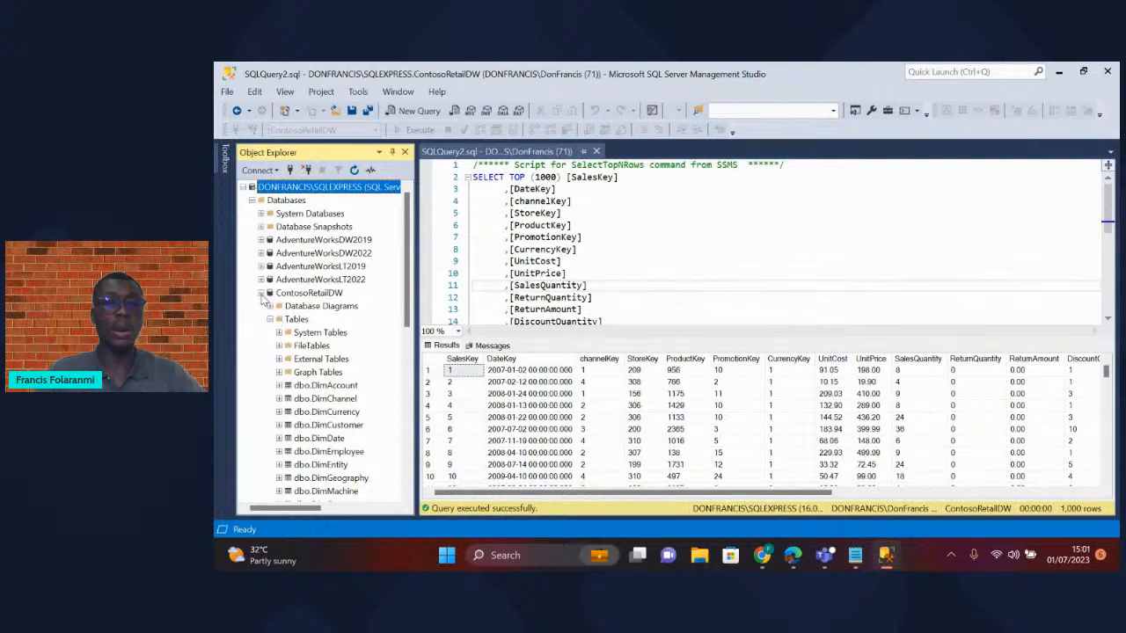
{"action": "left_click", "coordinate": [260, 293]}
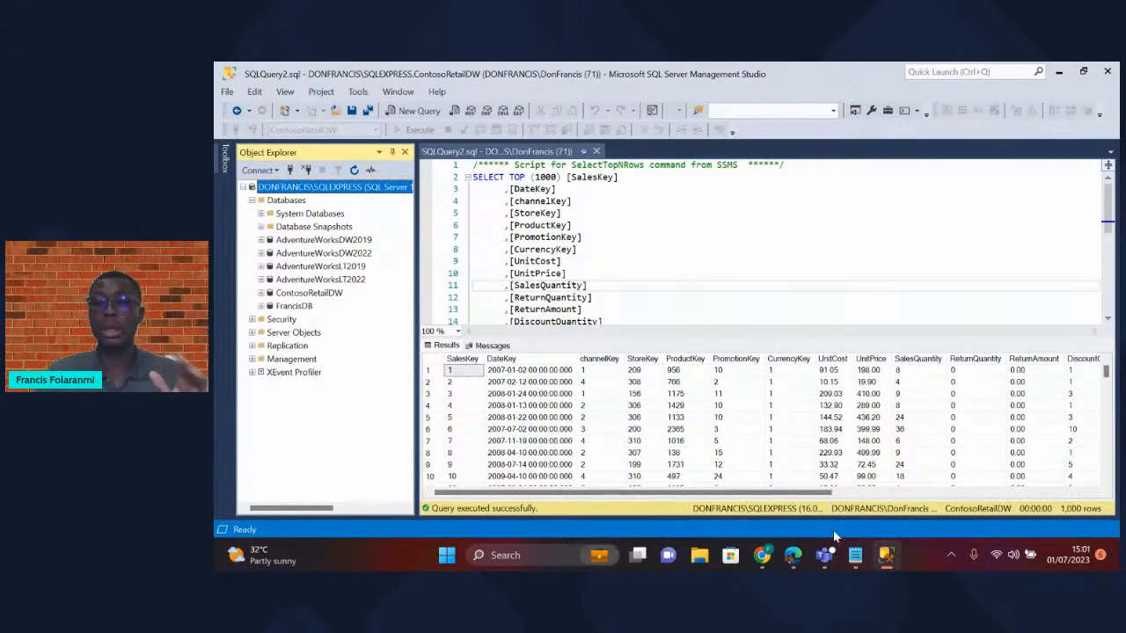
{"action": "mouse_move", "coordinate": [793, 559]}
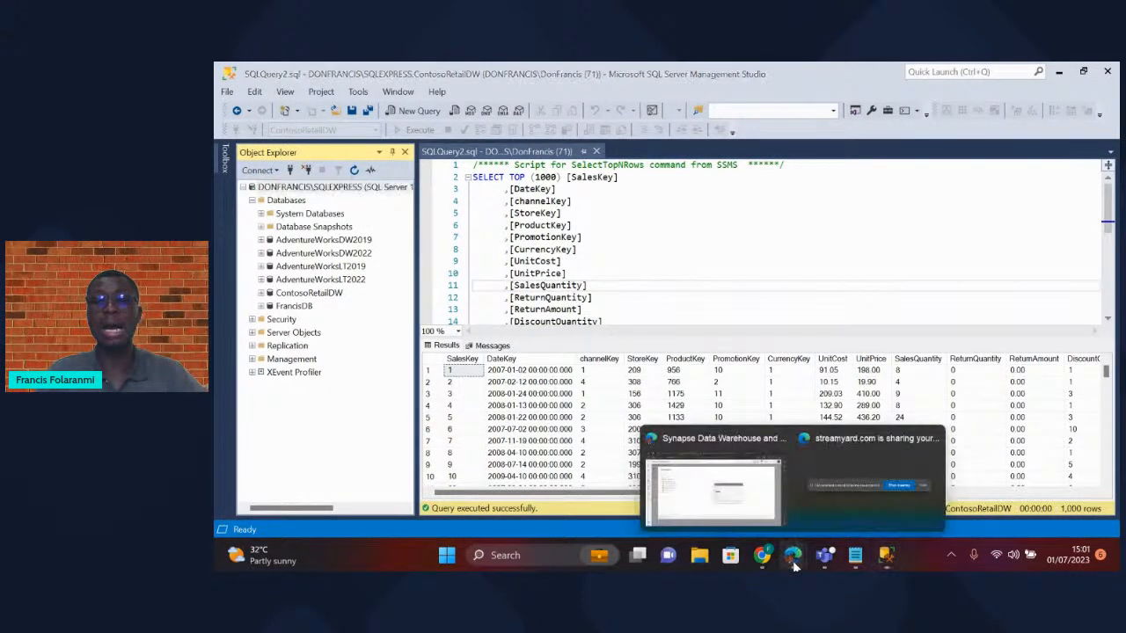
{"action": "left_click", "coordinate": [717, 492]}
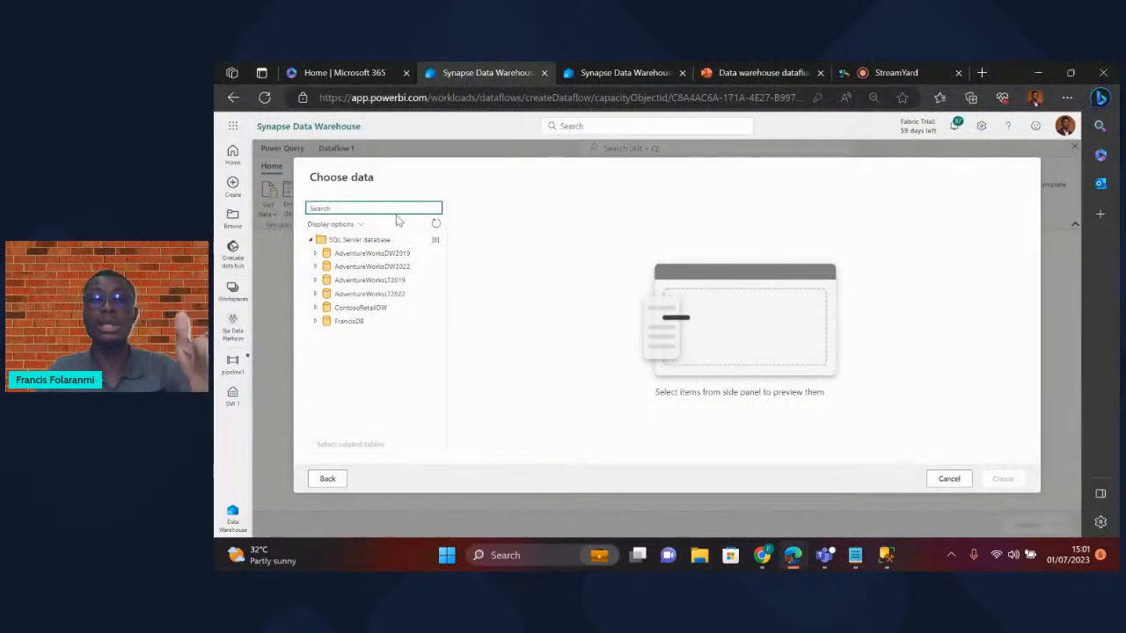
- Create queries from the DimChannel, DimDate, DimProduct and DimStore tables of ContosoRetailDW and display the DimProduct query
{"action": "left_click", "coordinate": [314, 307]}
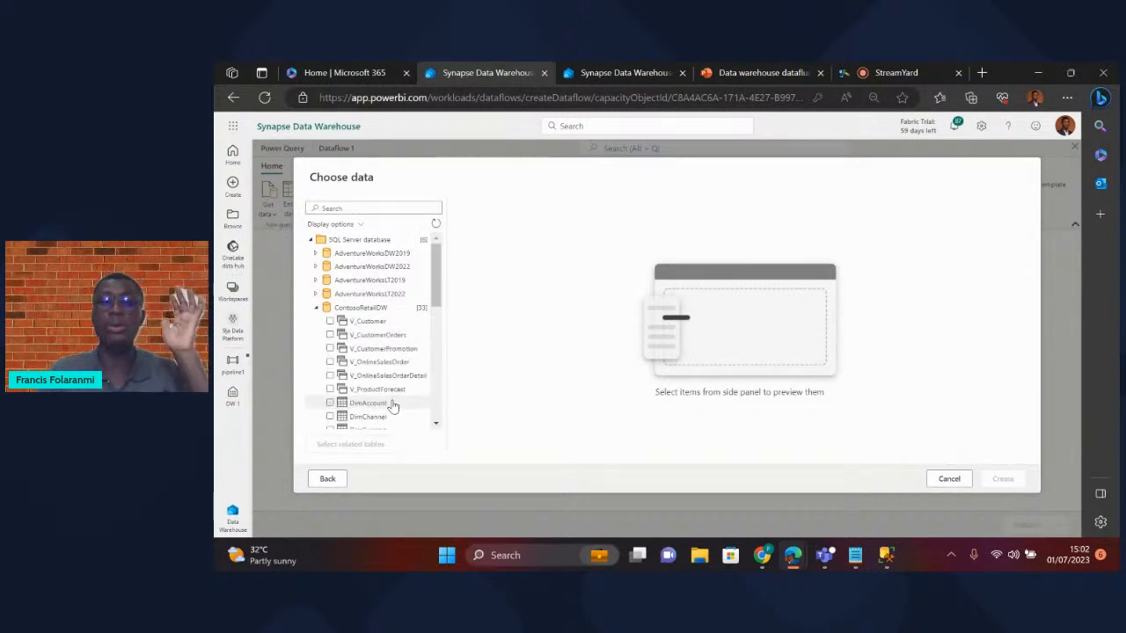
{"action": "scroll", "coordinate": [393, 405], "scroll_direction": "down", "scroll_amount": 2}
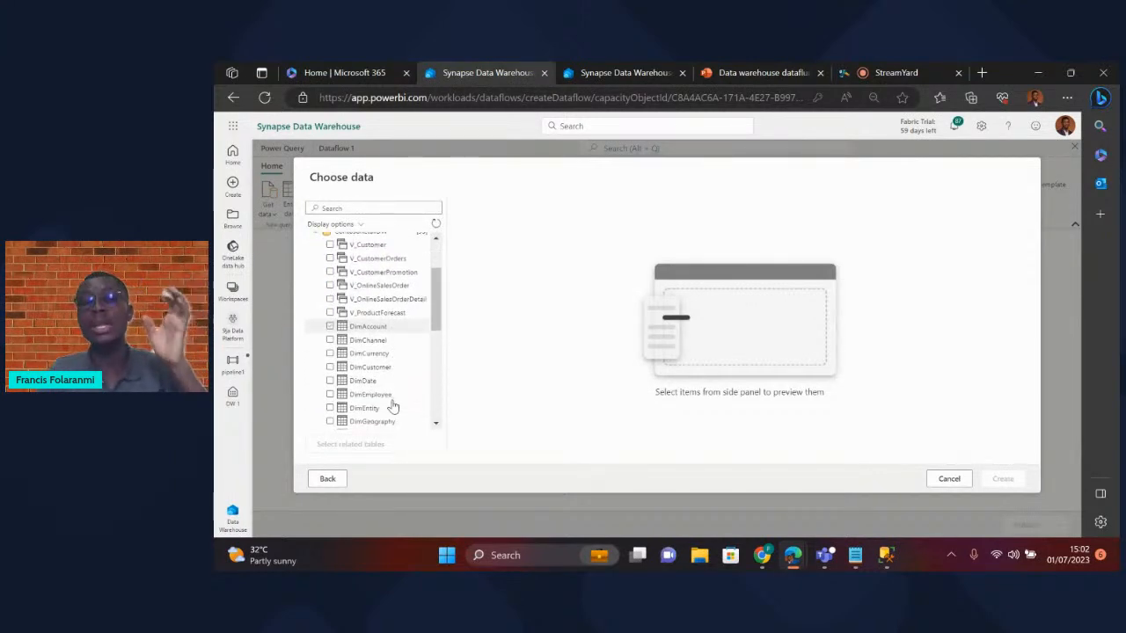
{"action": "scroll", "coordinate": [394, 406], "scroll_direction": "down", "scroll_amount": 1}
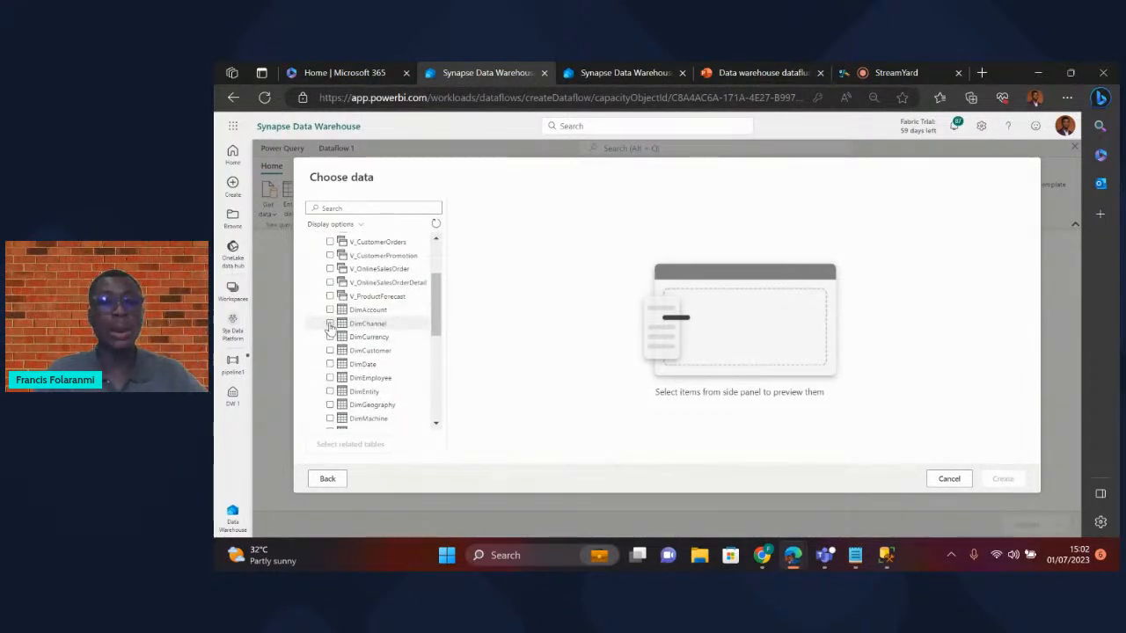
{"action": "left_click", "coordinate": [329, 324]}
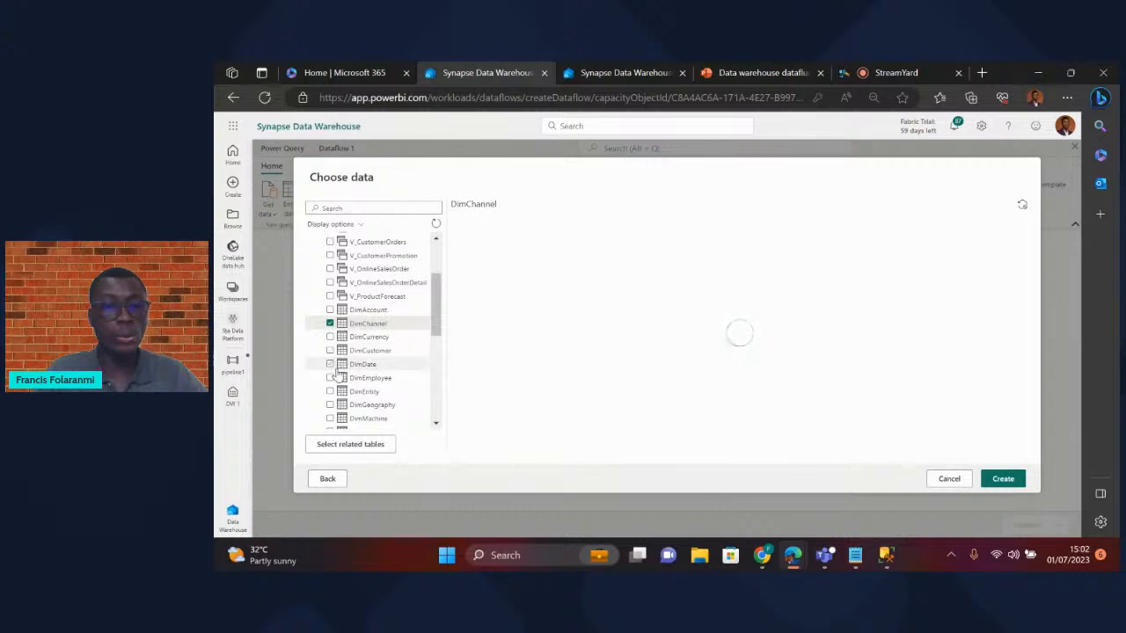
{"action": "left_click", "coordinate": [330, 364]}
{"action": "scroll", "coordinate": [369, 396], "scroll_direction": "down", "scroll_amount": 3}
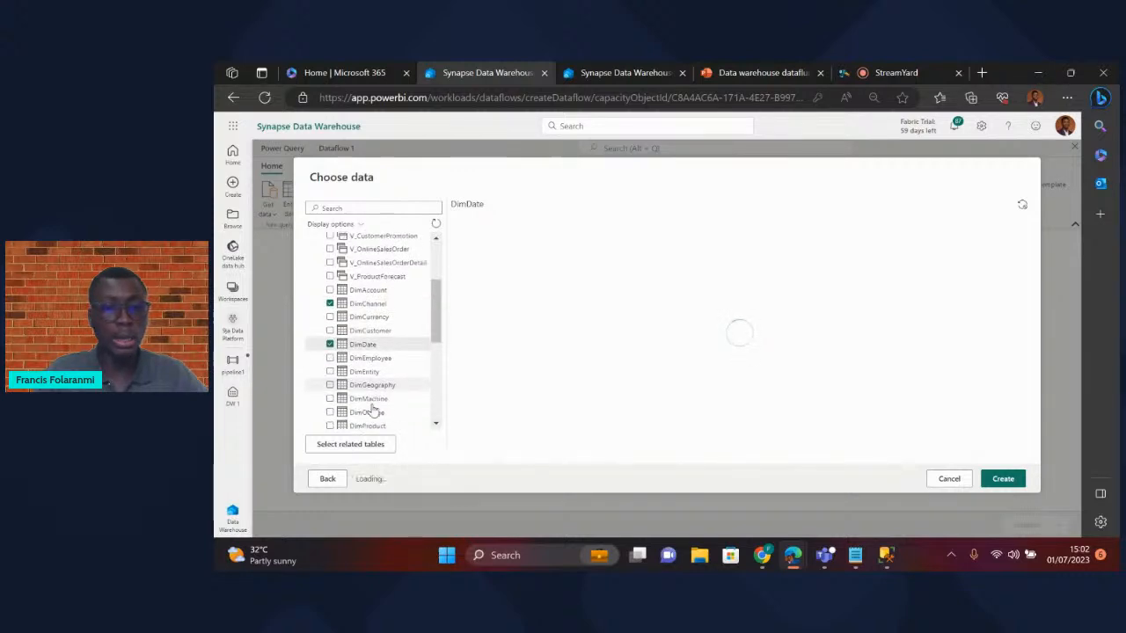
{"action": "scroll", "coordinate": [370, 406], "scroll_direction": "down", "scroll_amount": 1}
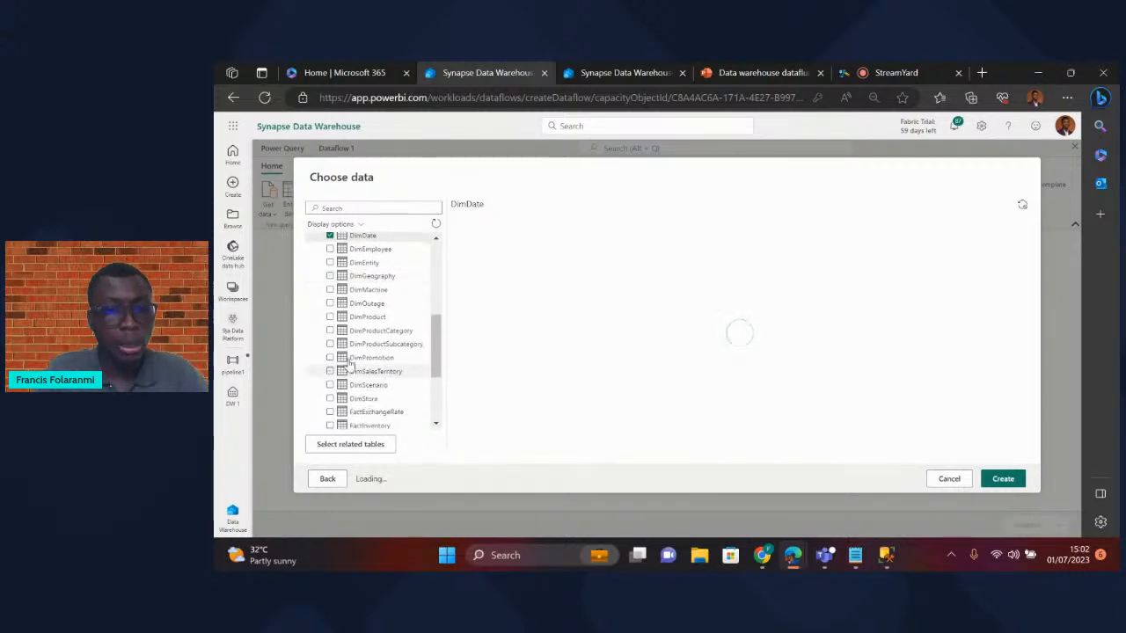
{"action": "left_click", "coordinate": [329, 318]}
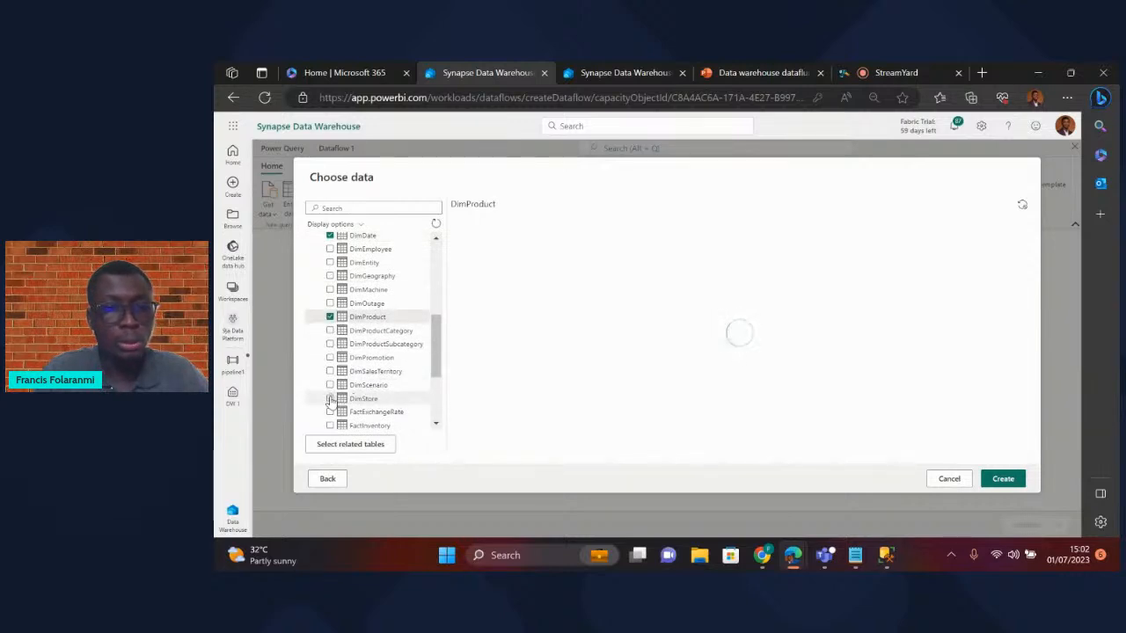
{"action": "left_click", "coordinate": [330, 399]}
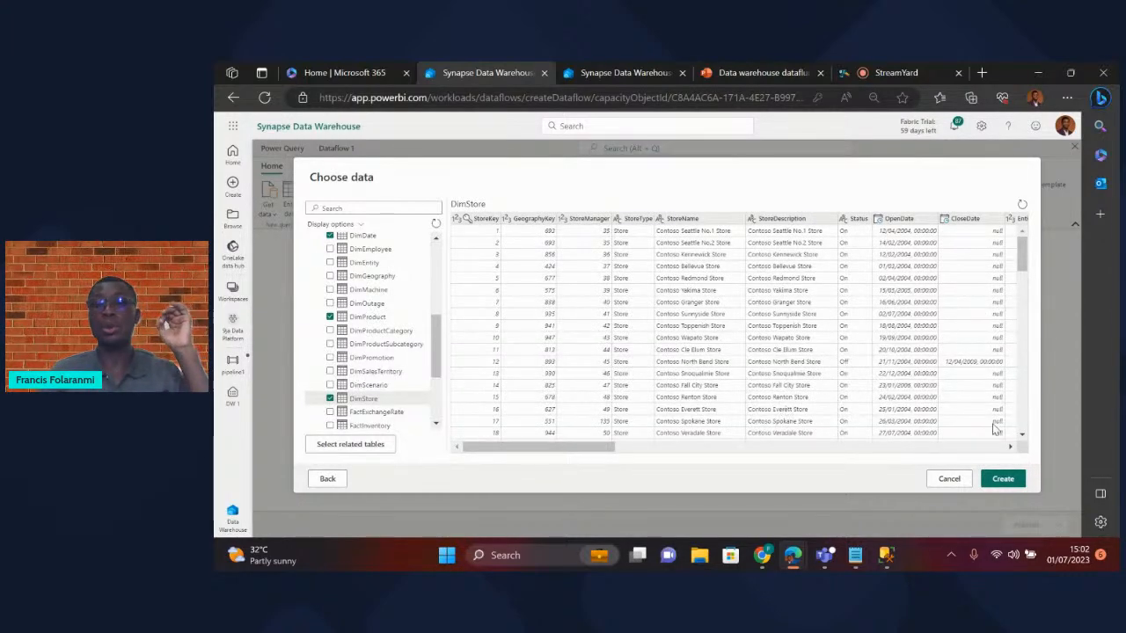
{"action": "left_click", "coordinate": [1004, 481]}
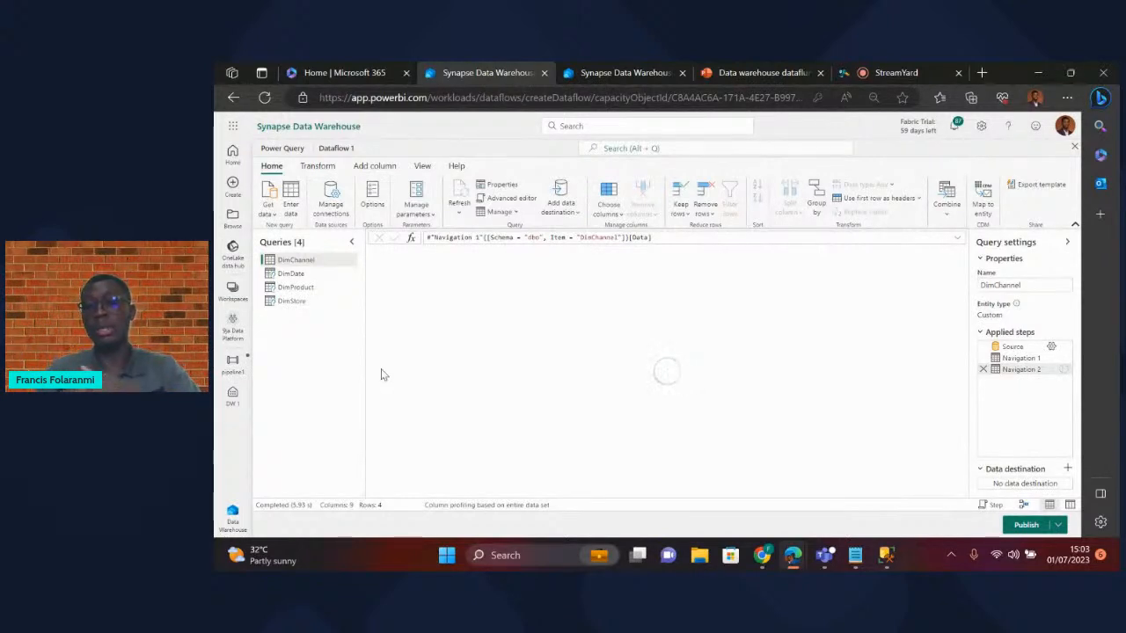
{"action": "left_click", "coordinate": [294, 288]}
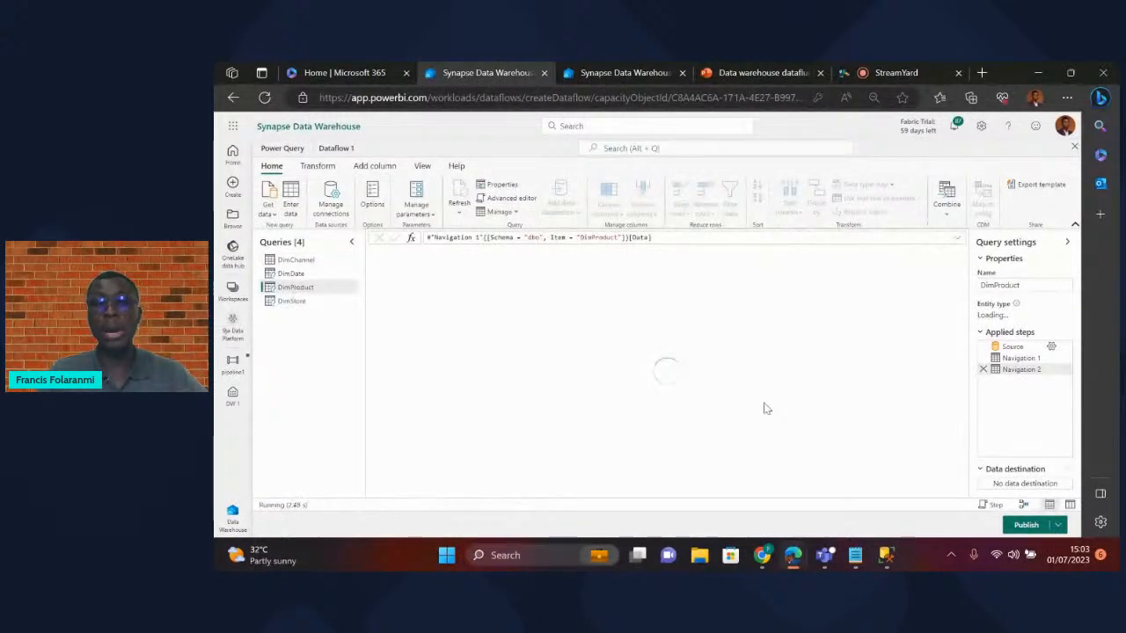
- Switch to SQL Server Management Studio, select the entire FactSales query script and return to the dataflow in the browser
{"action": "left_click", "coordinate": [887, 561]}
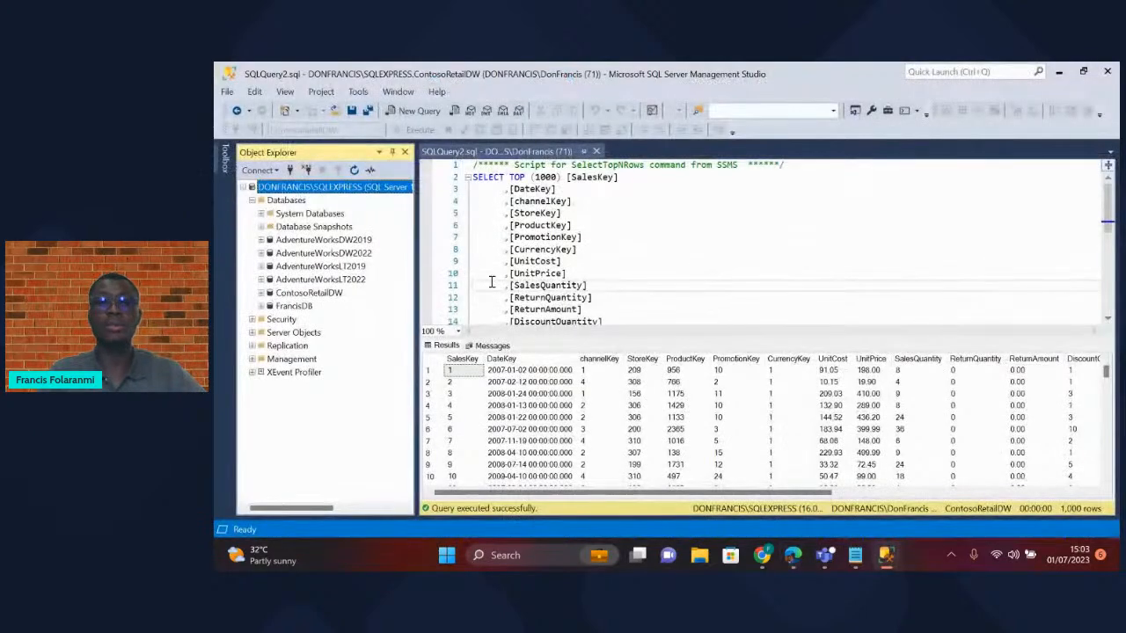
{"action": "scroll", "coordinate": [619, 253], "scroll_direction": "down", "scroll_amount": 1}
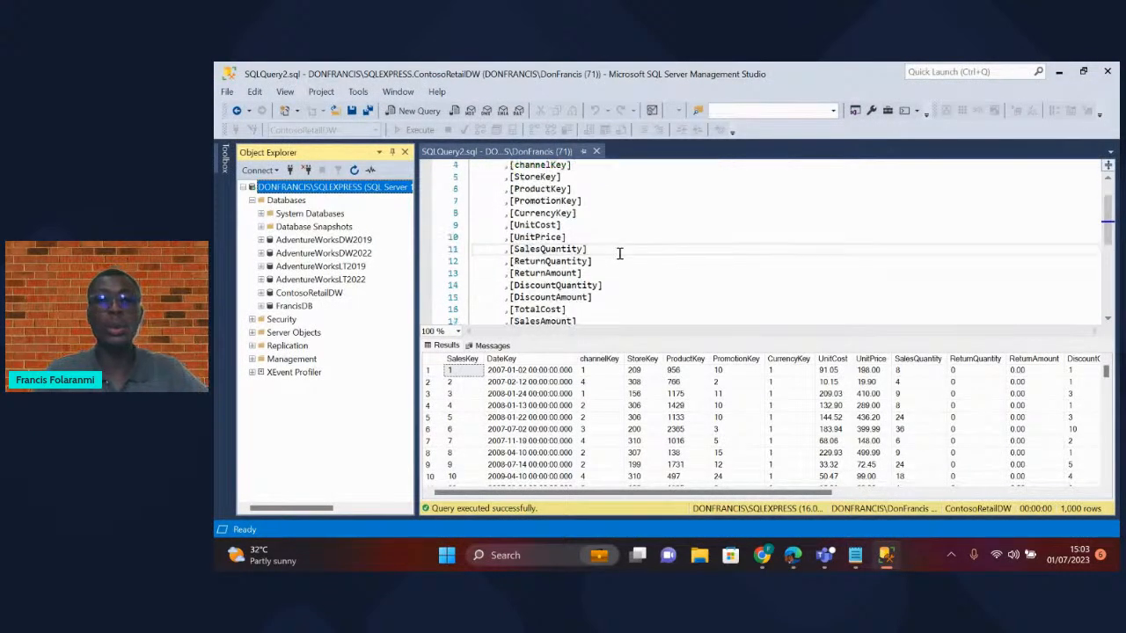
{"action": "left_click", "coordinate": [619, 253]}
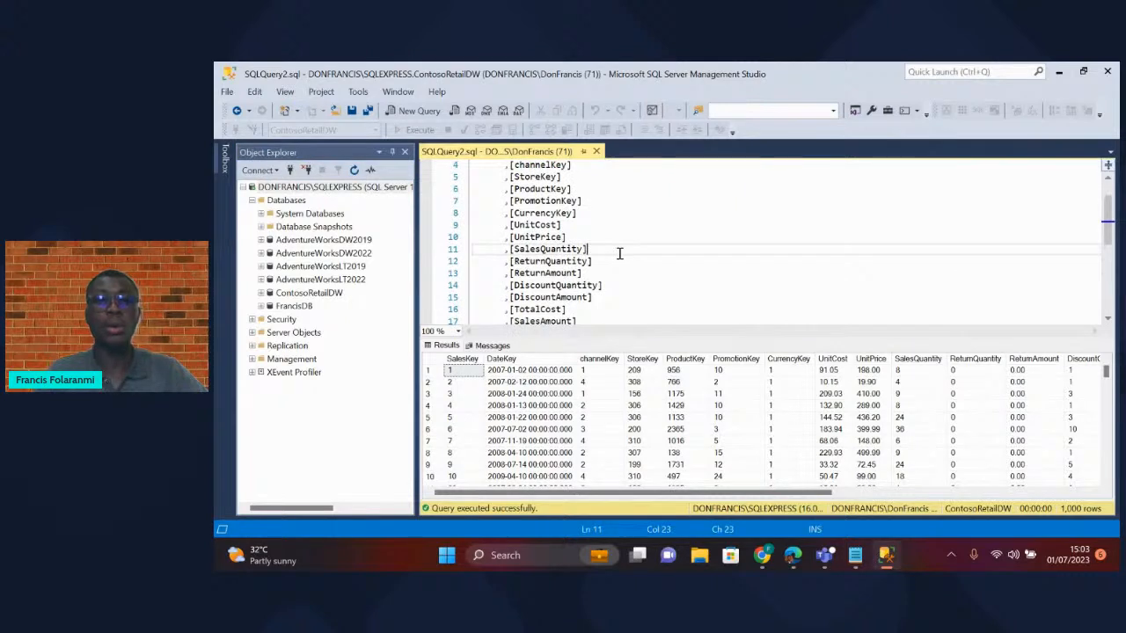
{"action": "key", "text": "ctrl+a"}
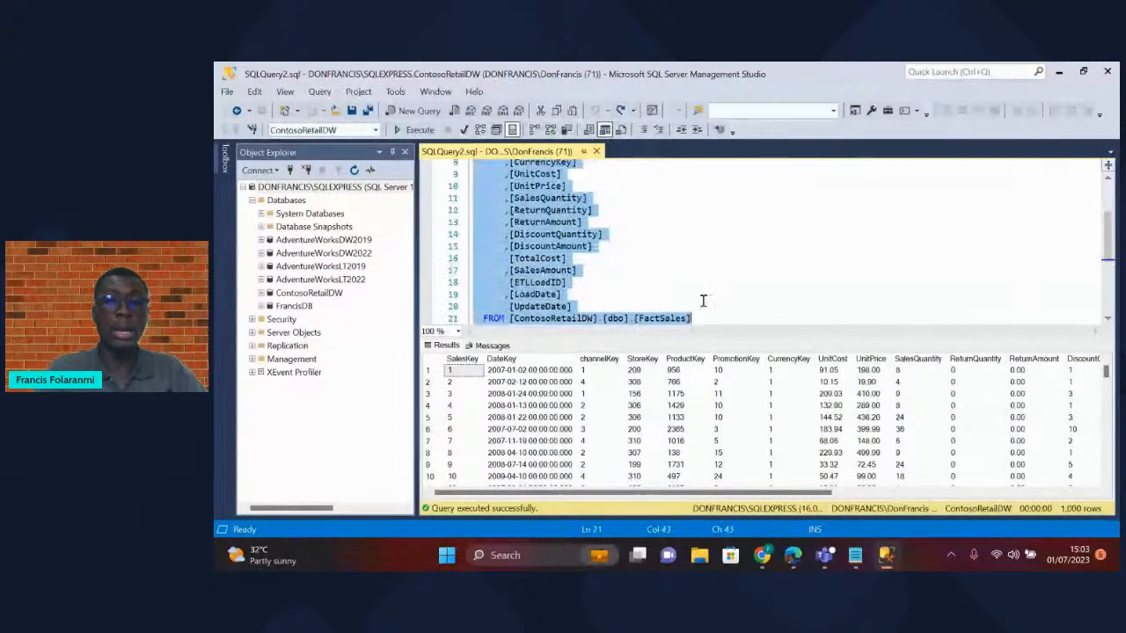
{"action": "left_click", "coordinate": [794, 559]}
{"action": "left_click", "coordinate": [743, 508]}
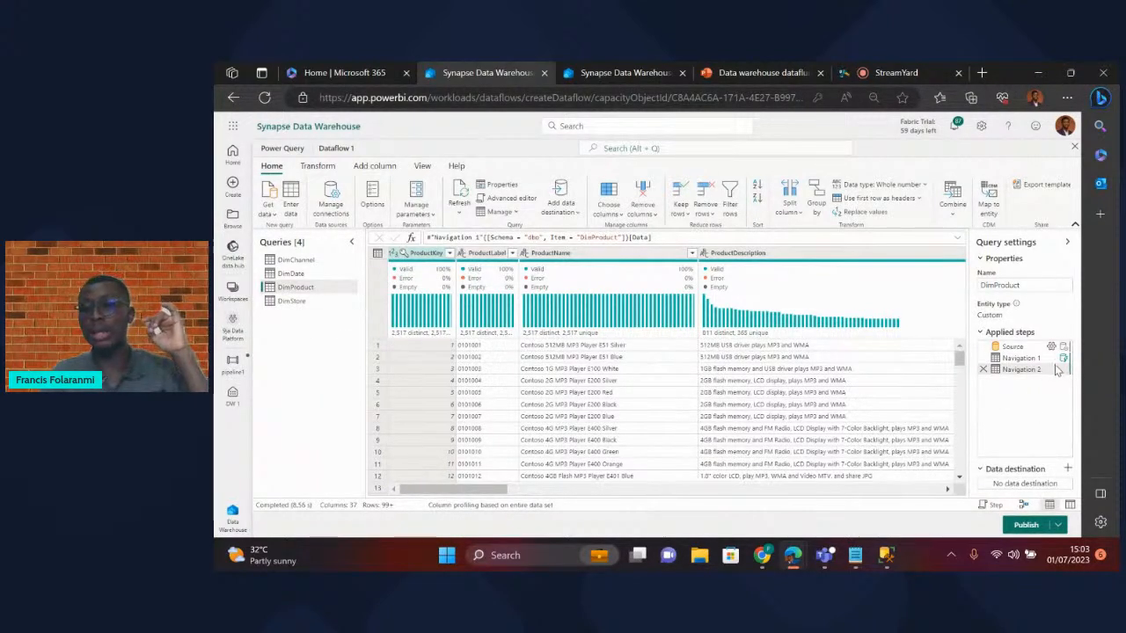
- Examine the DimProduct query's applied steps Source, Navigation 1 and Navigation 2, including the options available for Navigation 1
{"action": "mouse_move", "coordinate": [1062, 371]}
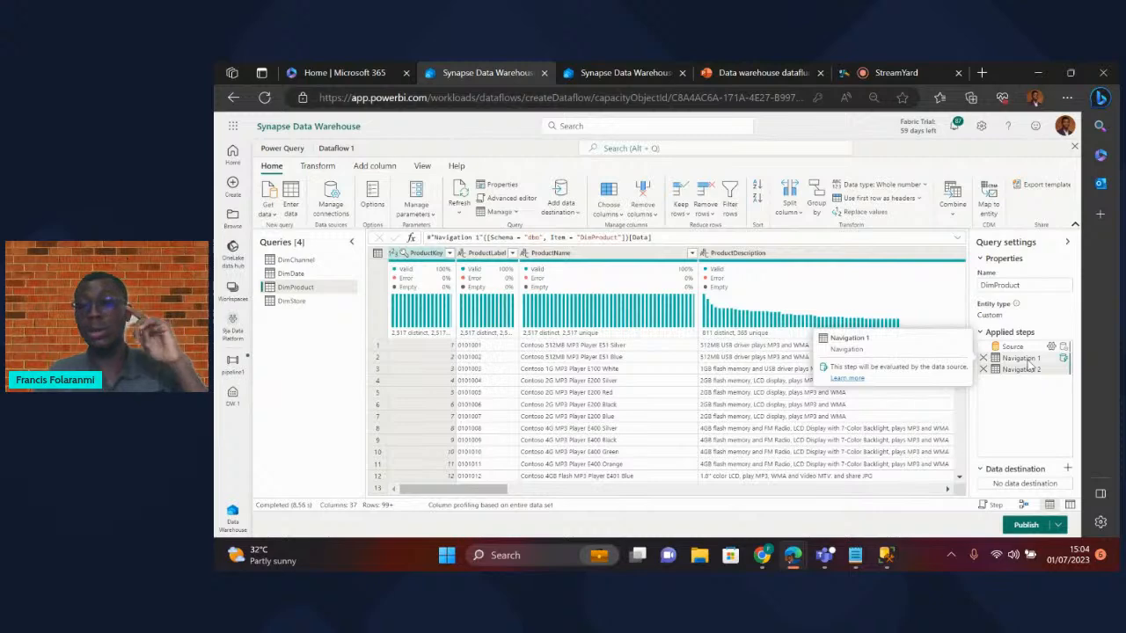
{"action": "right_click", "coordinate": [1029, 361]}
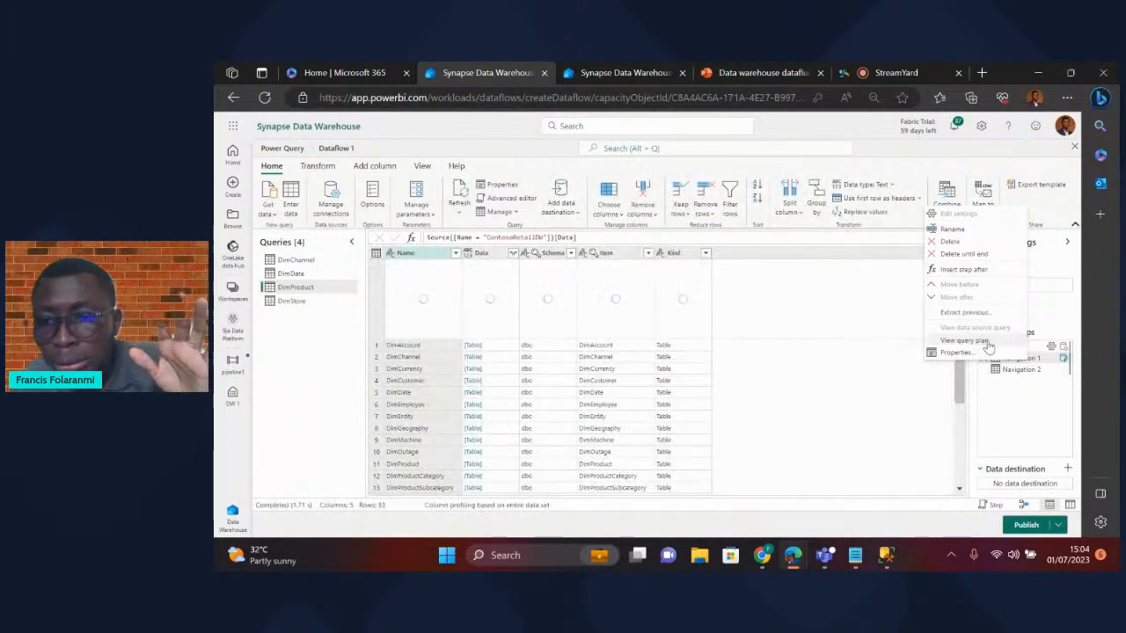
{"action": "left_click", "coordinate": [911, 428]}
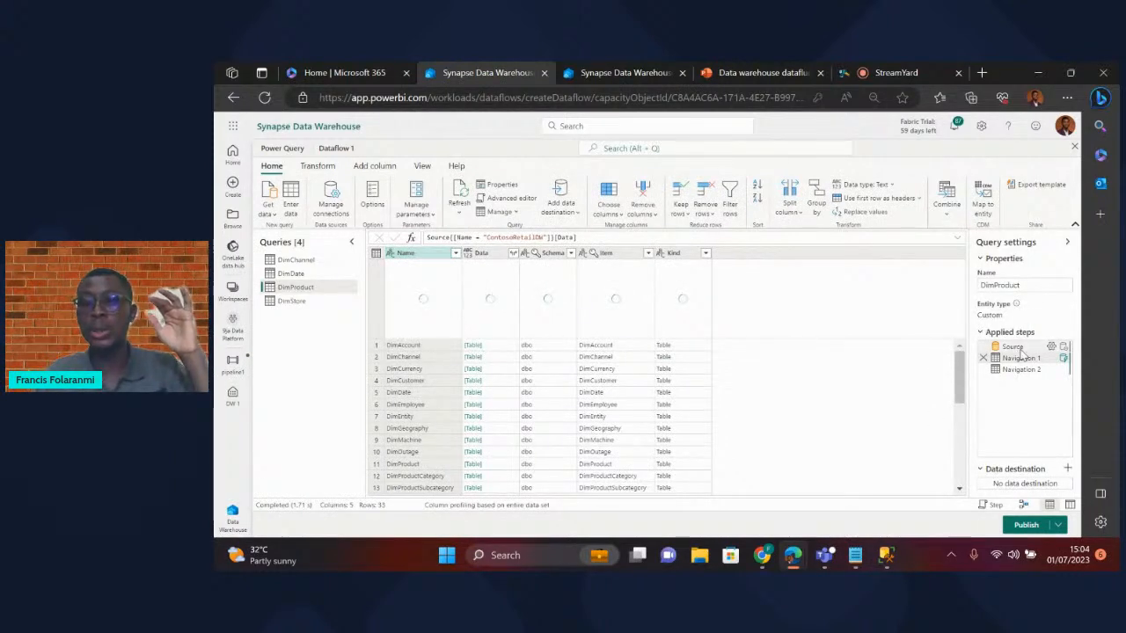
{"action": "right_click", "coordinate": [1013, 347]}
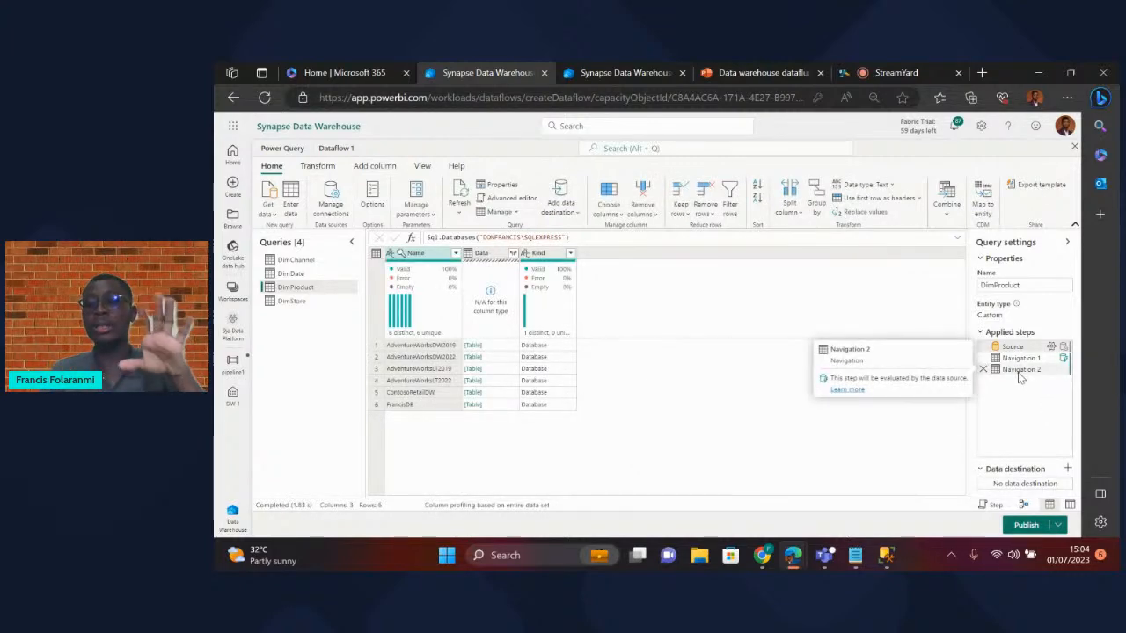
{"action": "left_click", "coordinate": [1020, 373]}
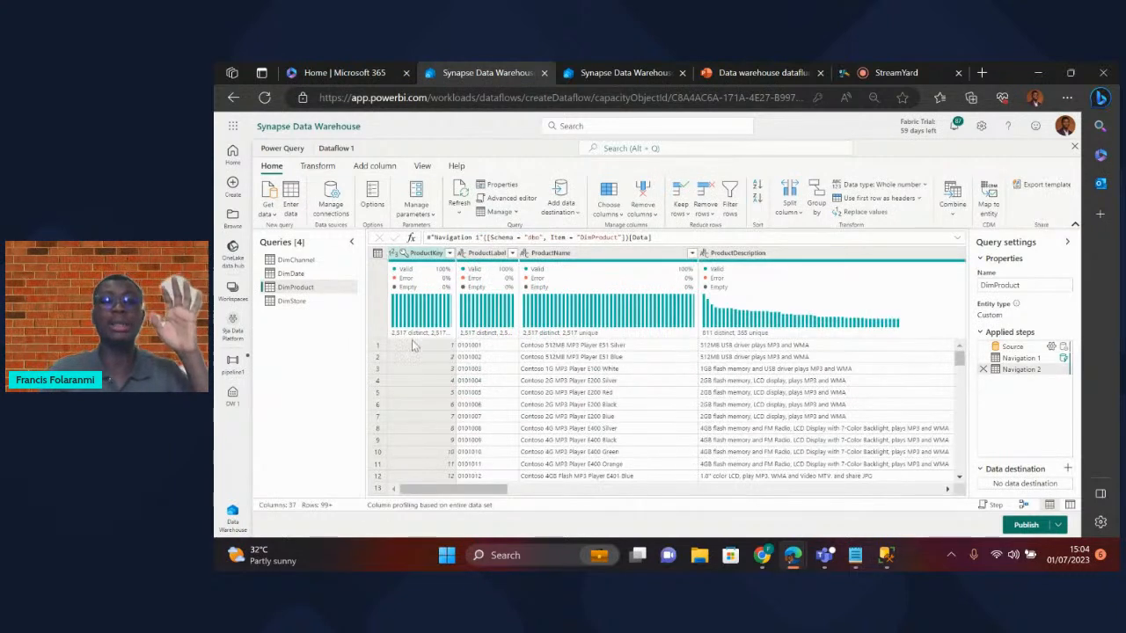
- Start another SQL Server database import and enter its server name, taken from the Database Engine connection dialog in SQL Server Management Studio
{"action": "left_click", "coordinate": [274, 215]}
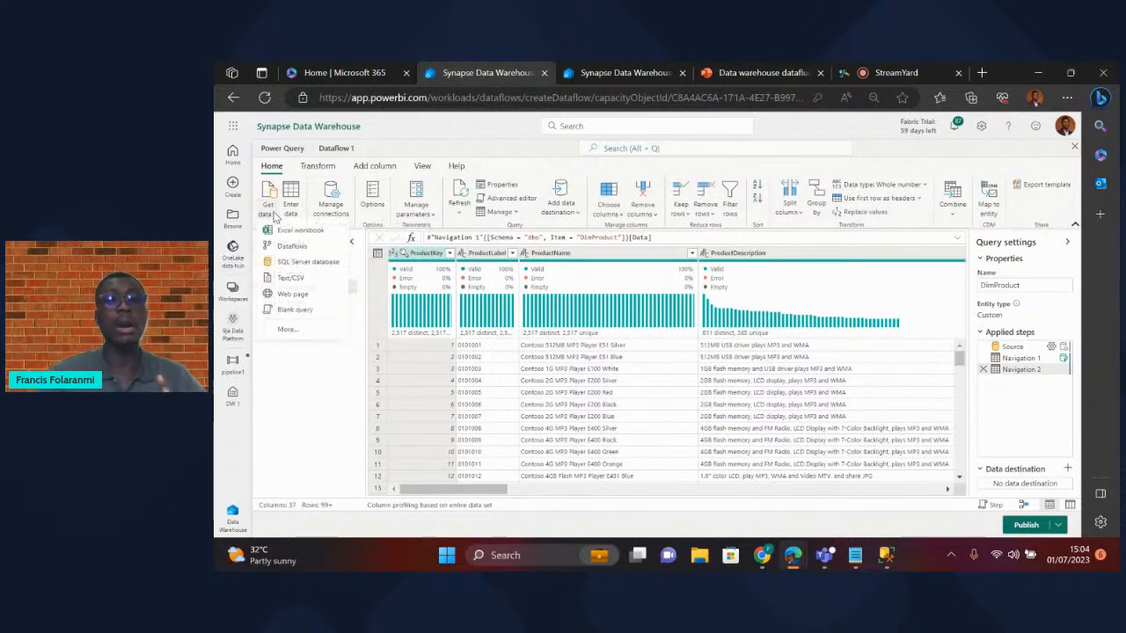
{"action": "left_click", "coordinate": [307, 262]}
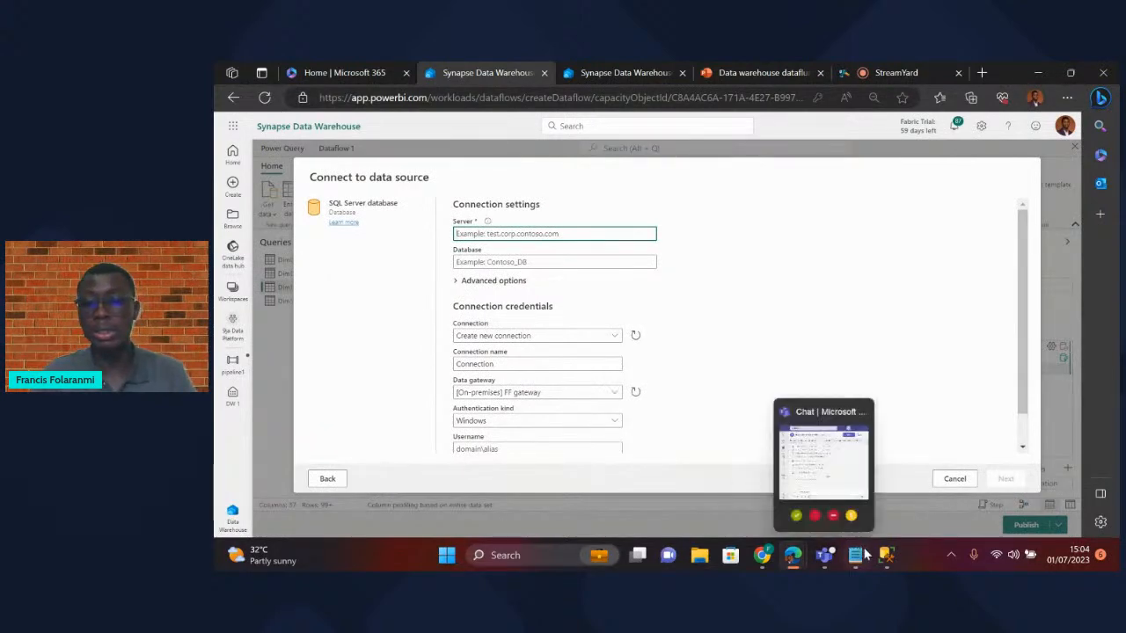
{"action": "left_click", "coordinate": [890, 559]}
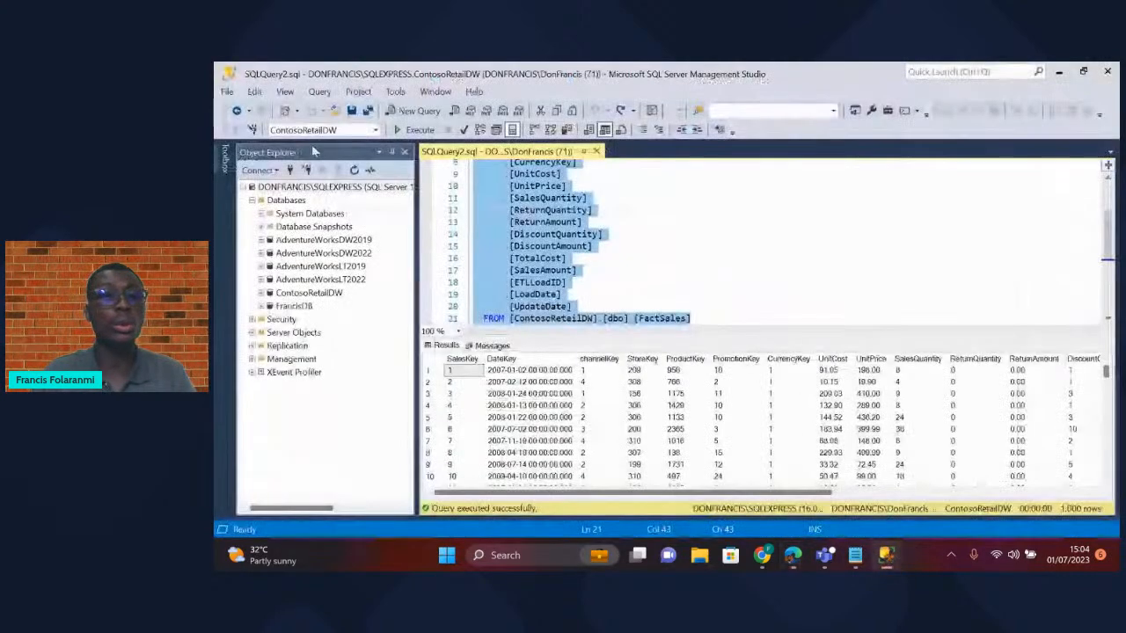
{"action": "left_click", "coordinate": [295, 171]}
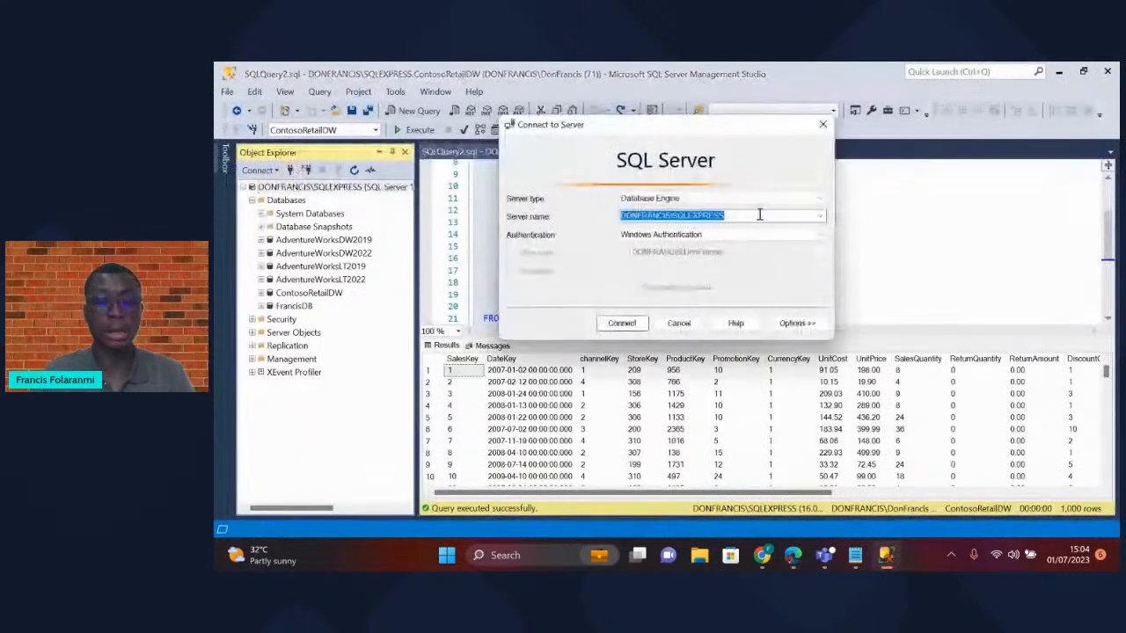
{"action": "left_click", "coordinate": [792, 554]}
{"action": "left_click", "coordinate": [714, 498]}
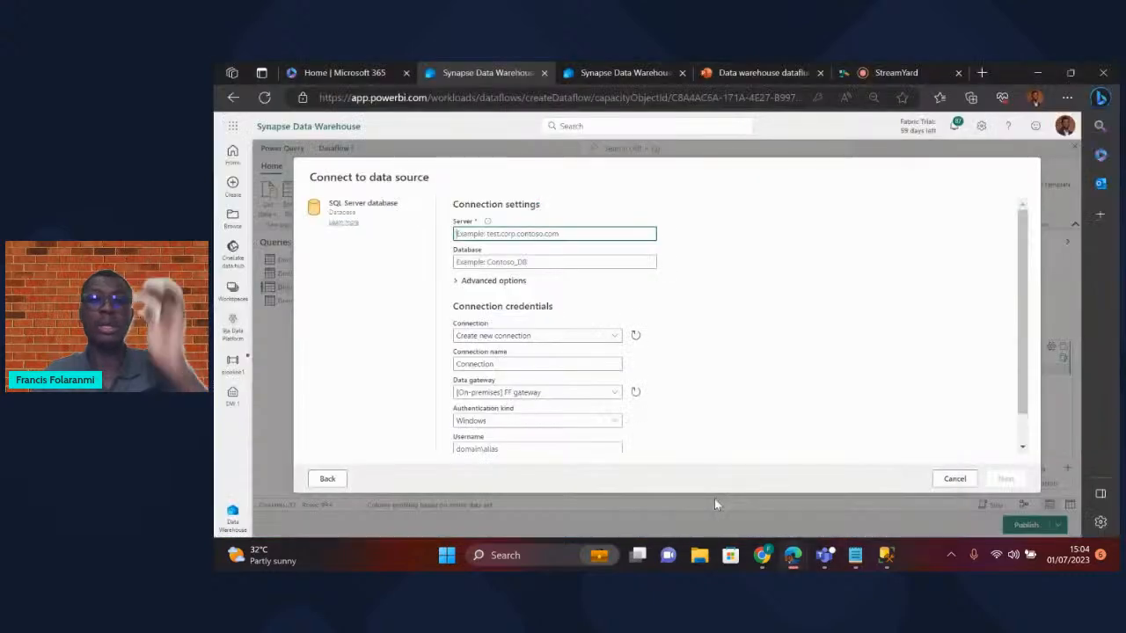
{"action": "type", "text": "DONFRANCIS\\SQLEXPRESS"}
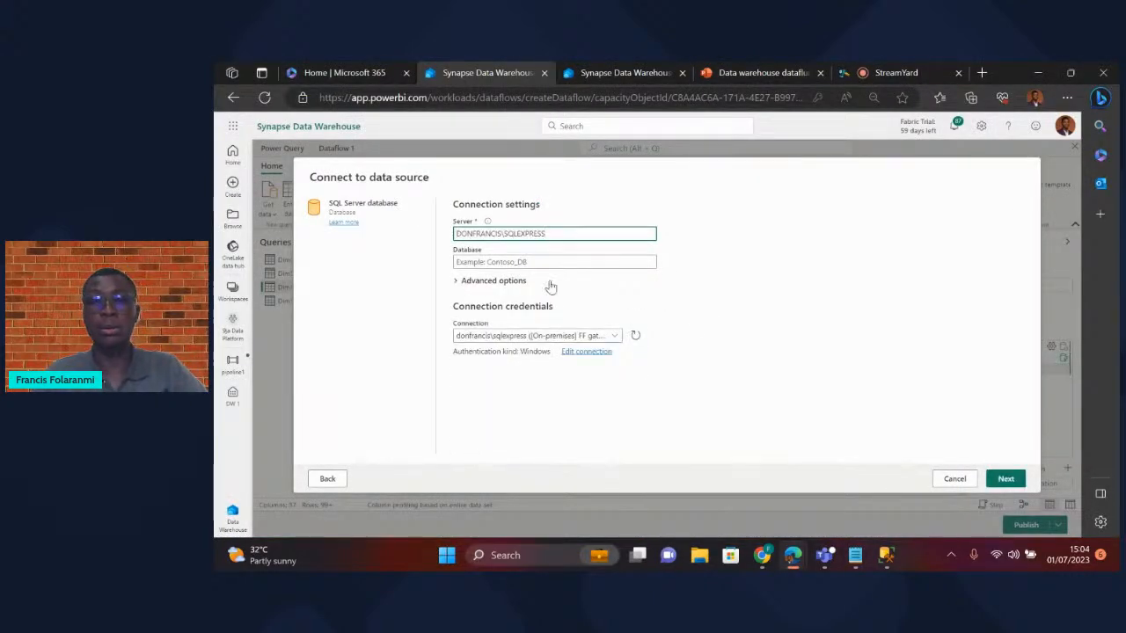
- Expand the advanced options, copy the entire FactSales query script in SQL Server Management Studio, and return to the dataflow in the browser
{"action": "left_click", "coordinate": [489, 282]}
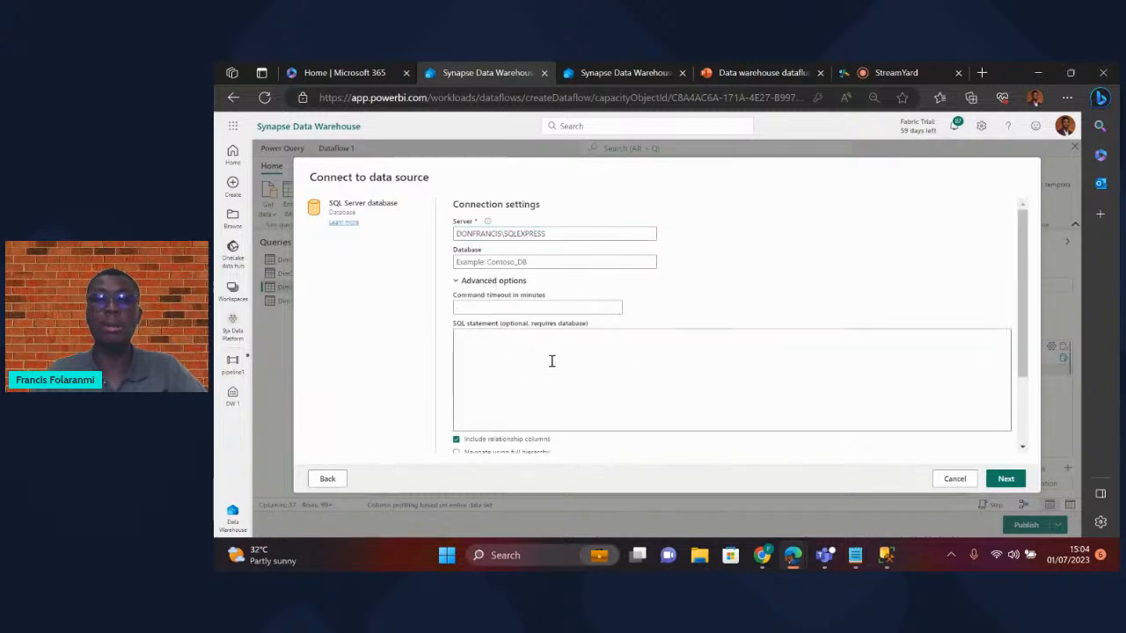
{"action": "left_click", "coordinate": [886, 555]}
{"action": "left_click", "coordinate": [622, 323]}
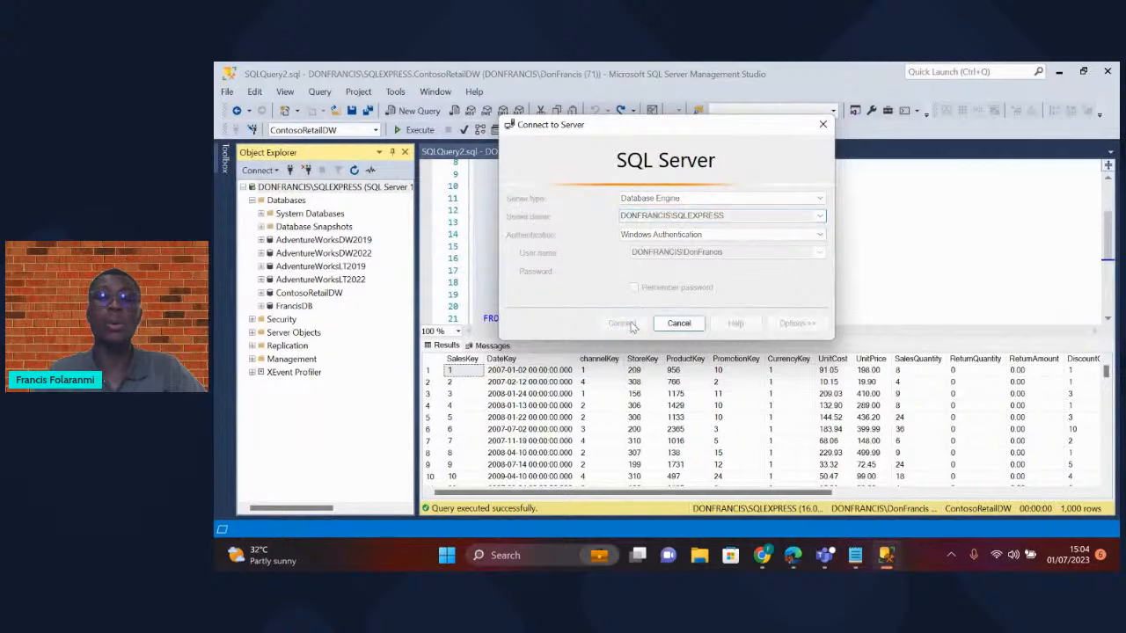
{"action": "left_click", "coordinate": [632, 261]}
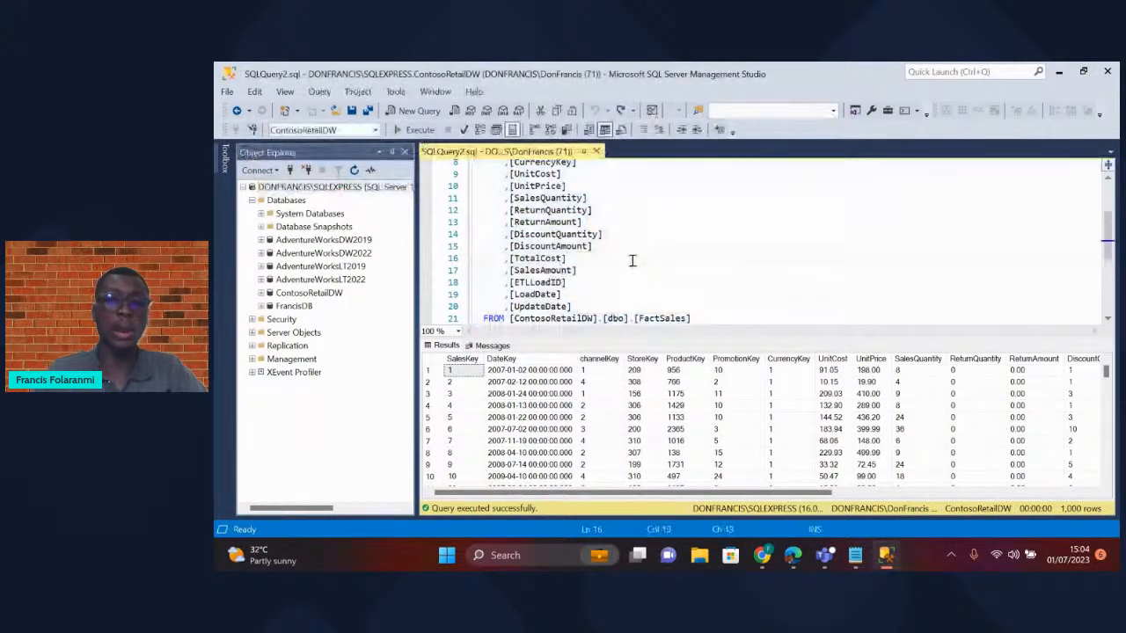
{"action": "left_click", "coordinate": [595, 246]}
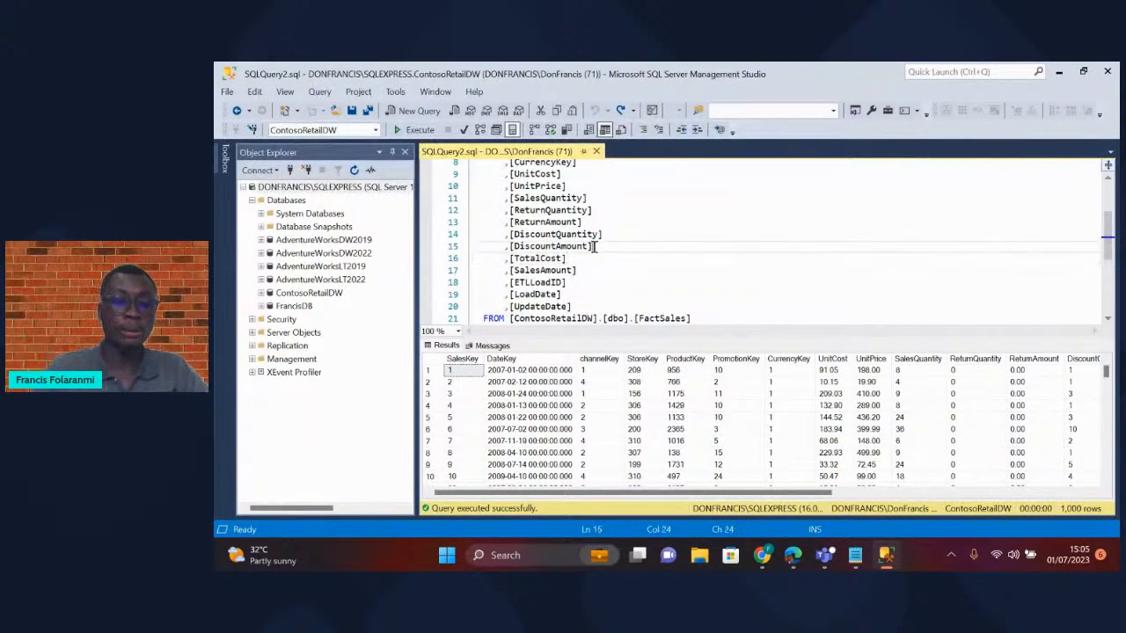
{"action": "key", "text": "ctrl+a"}
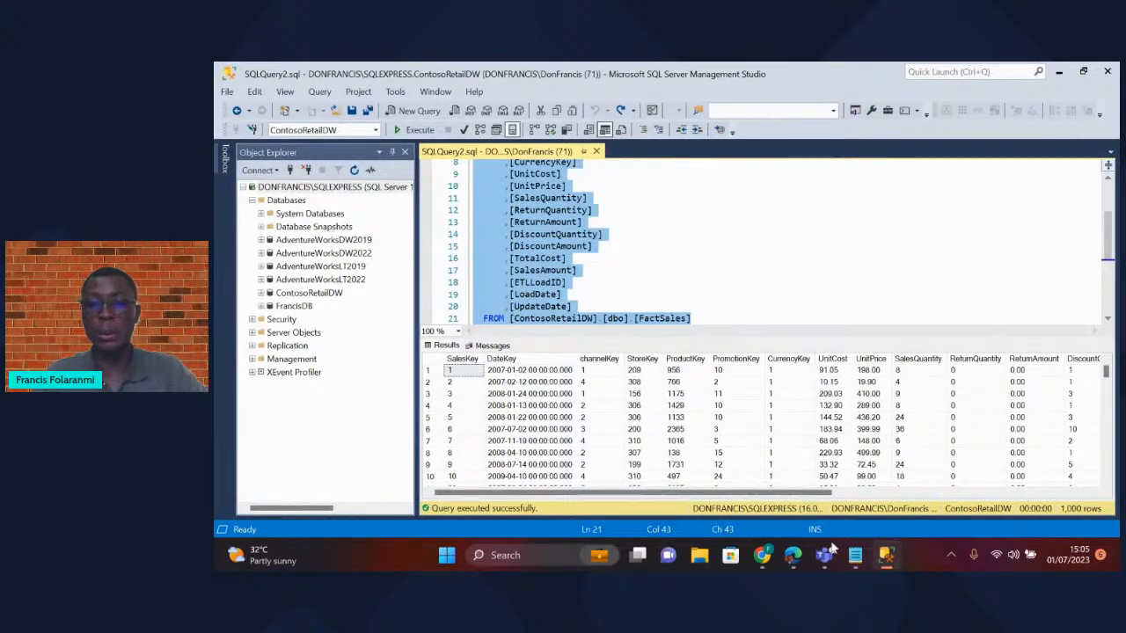
{"action": "mouse_move", "coordinate": [792, 555]}
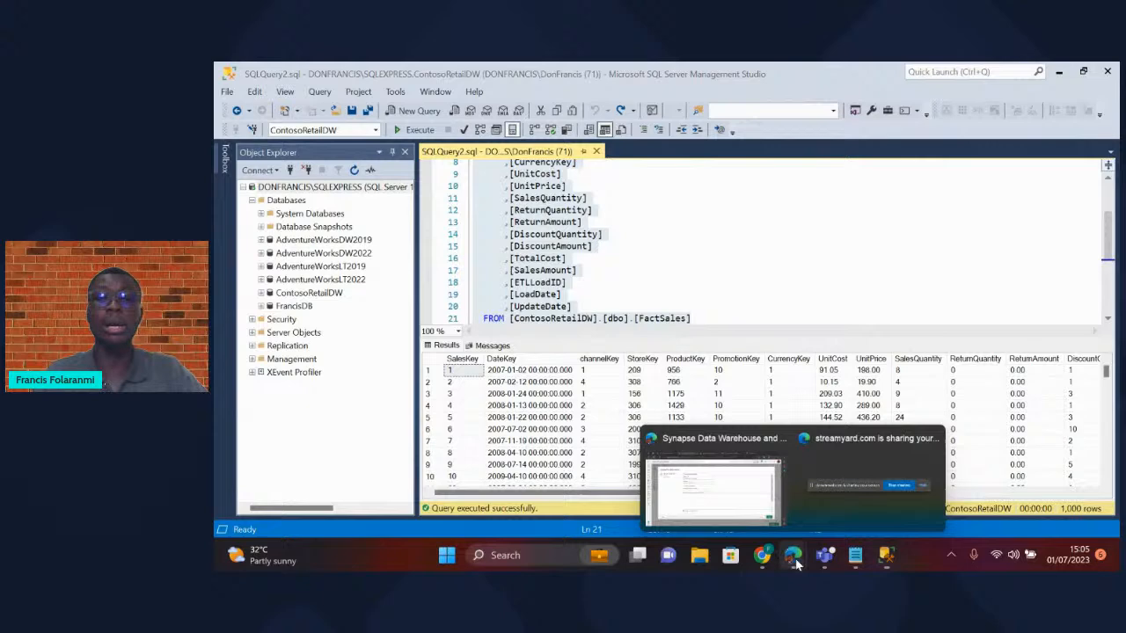
{"action": "left_click", "coordinate": [715, 493]}
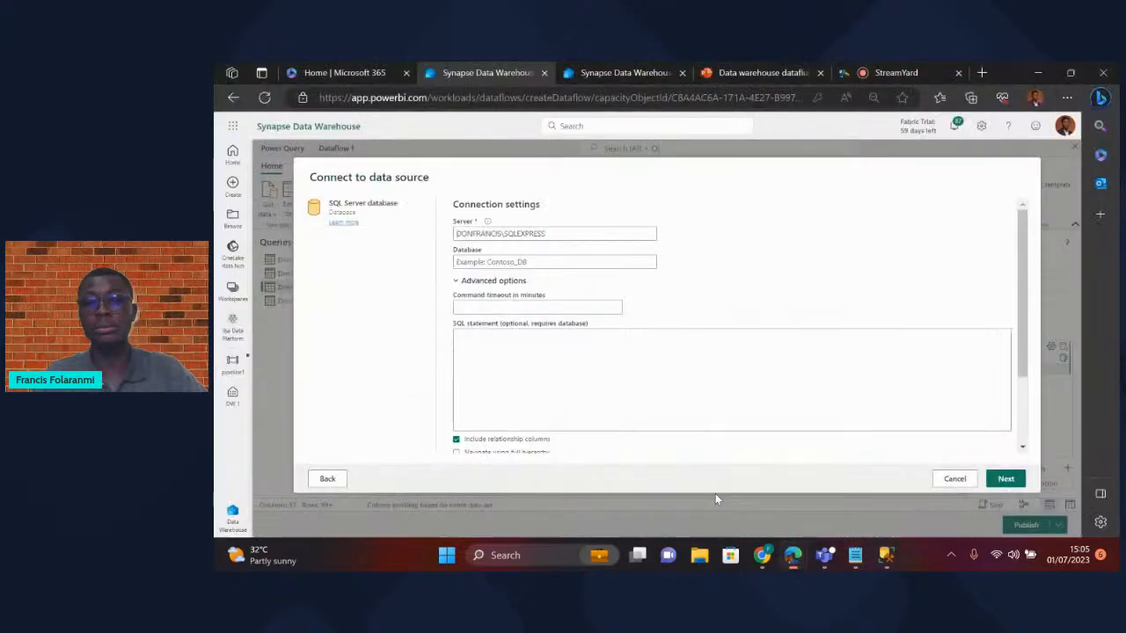
- Try the FactSales script without its leading comment line as the import's SQL statement, and cancel the connection setup
{"action": "left_click", "coordinate": [497, 367]}
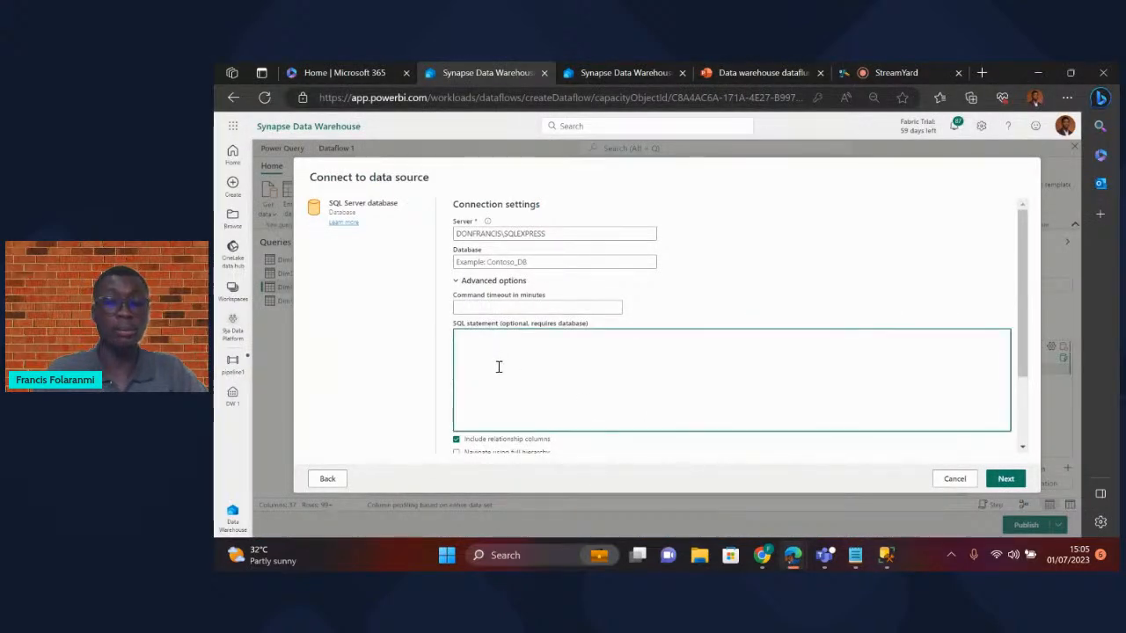
{"action": "key", "text": "ctrl+v"}
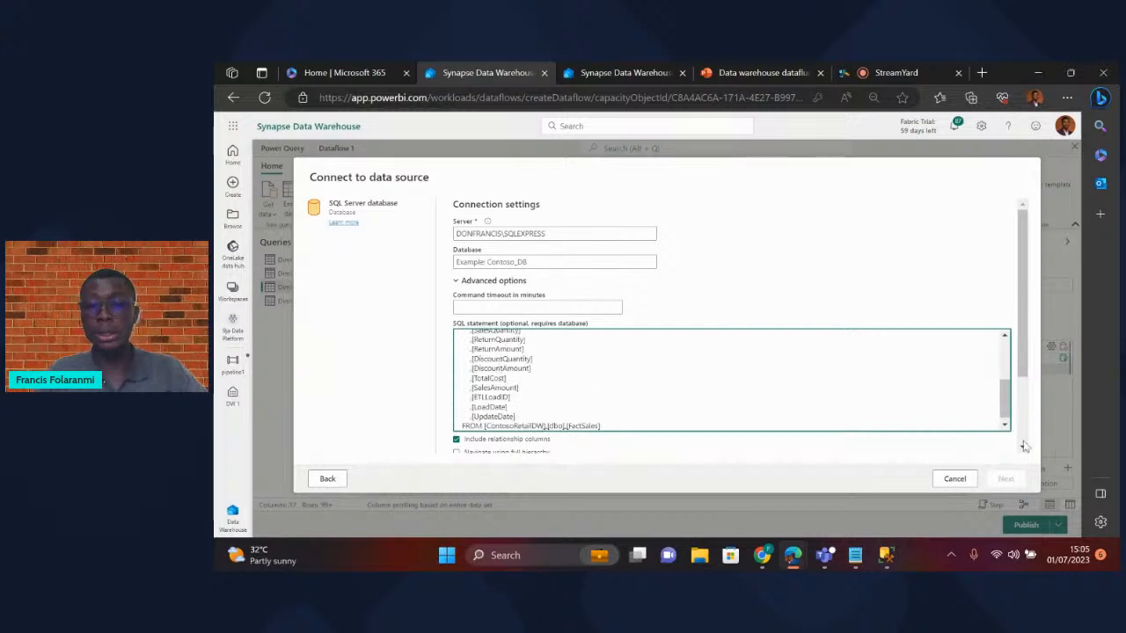
{"action": "scroll", "coordinate": [611, 384], "scroll_direction": "up", "scroll_amount": 5}
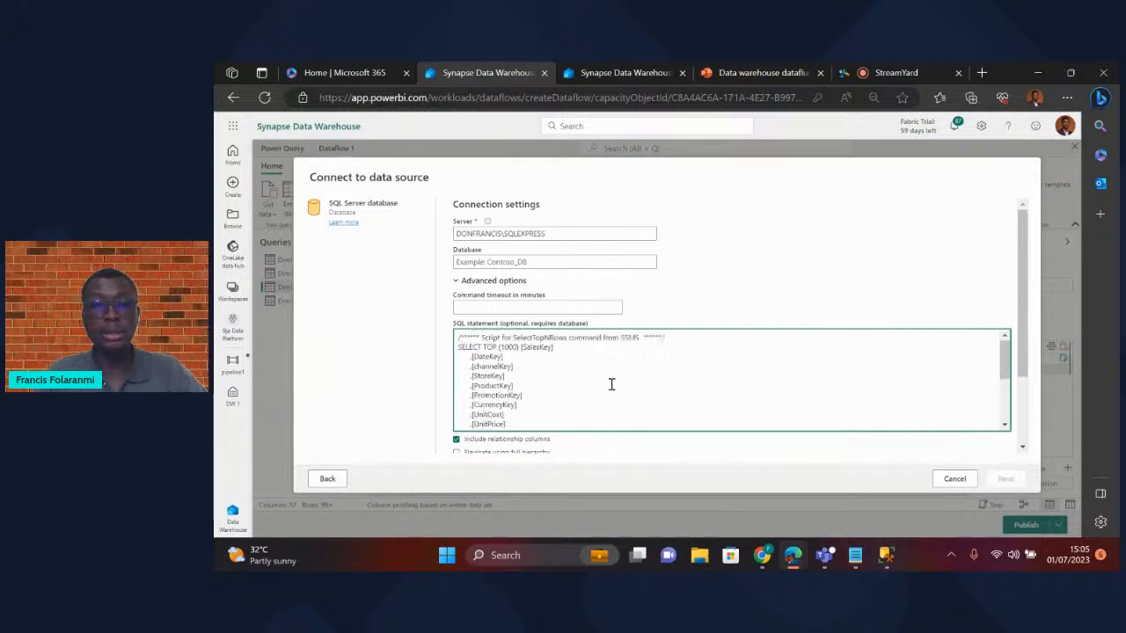
{"action": "scroll", "coordinate": [611, 384], "scroll_direction": "down", "scroll_amount": 5}
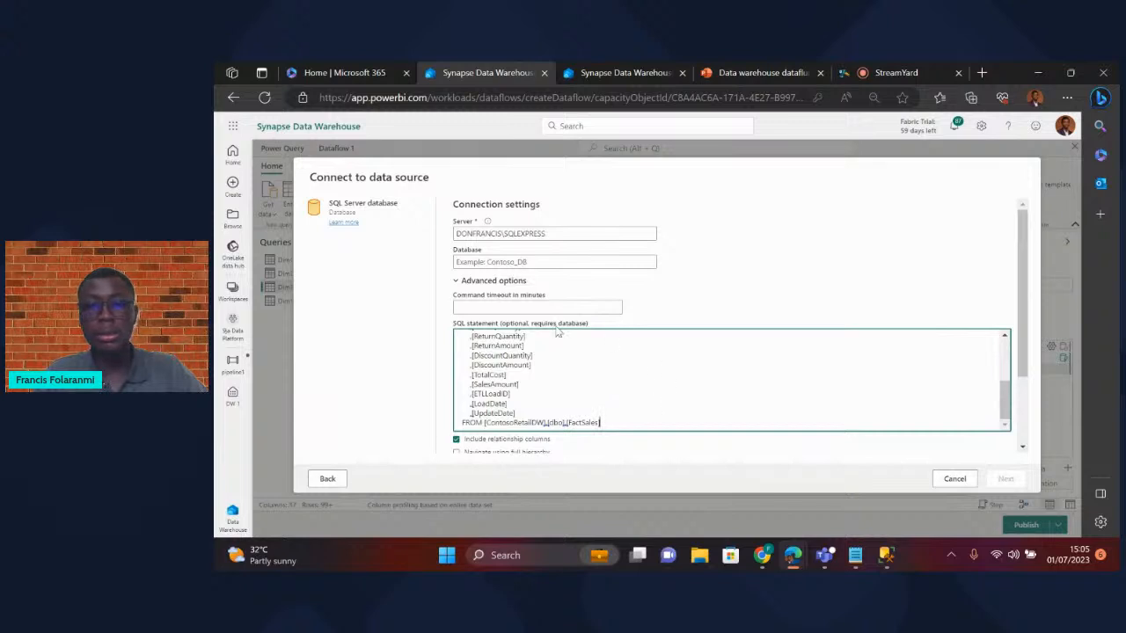
{"action": "scroll", "coordinate": [580, 359], "scroll_direction": "up", "scroll_amount": 5}
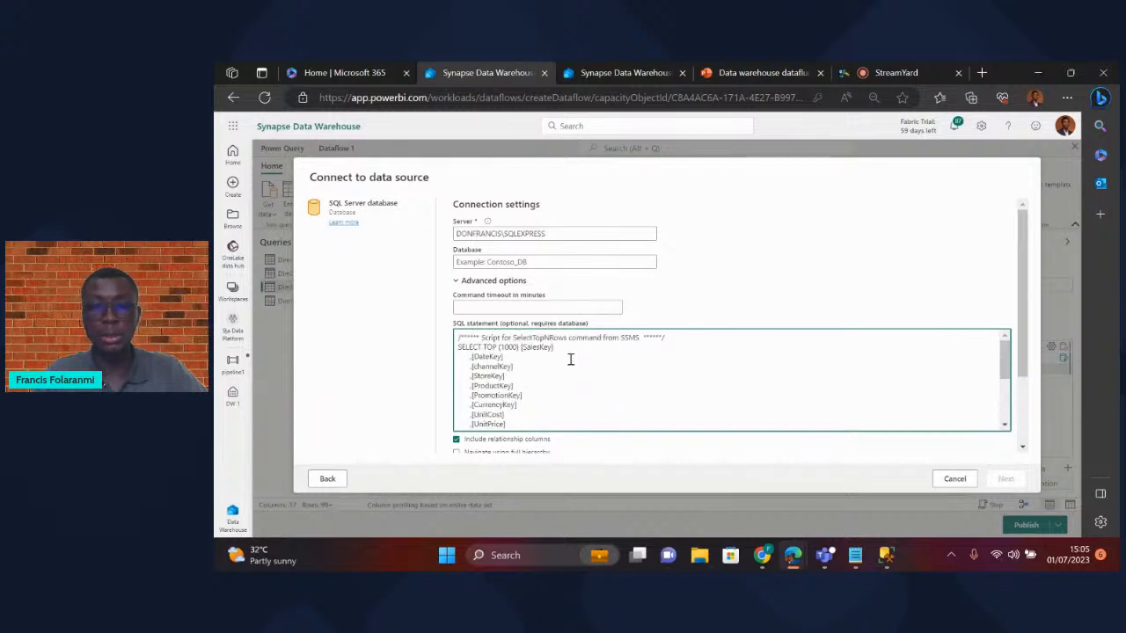
{"action": "left_click_drag", "start_coordinate": [686, 332], "coordinate": [418, 331]}
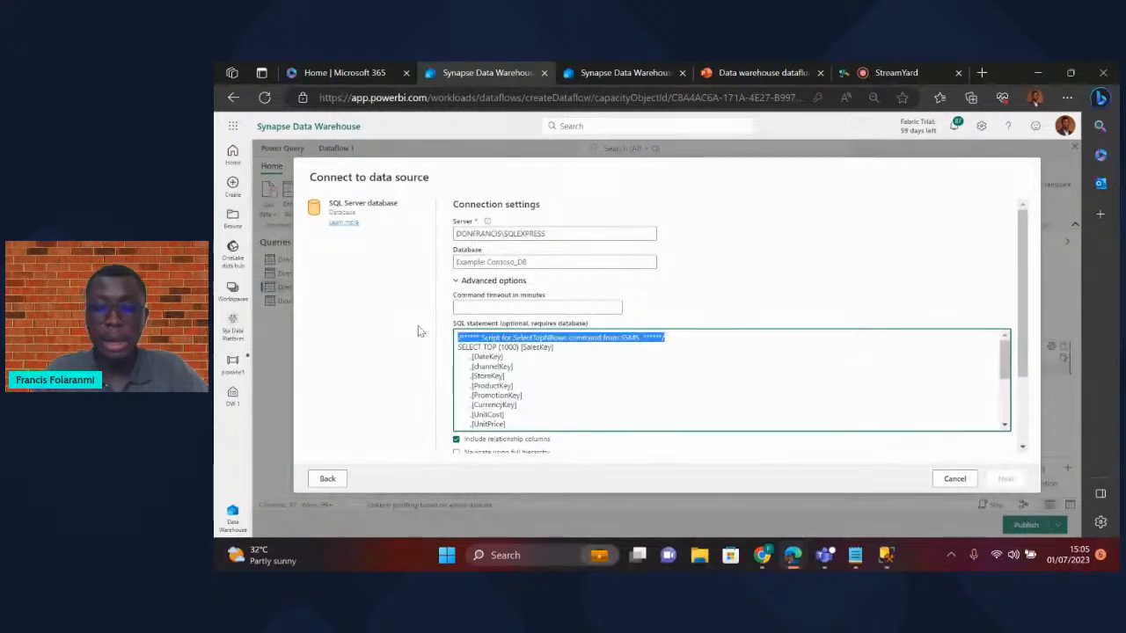
{"action": "key", "text": "Delete"}
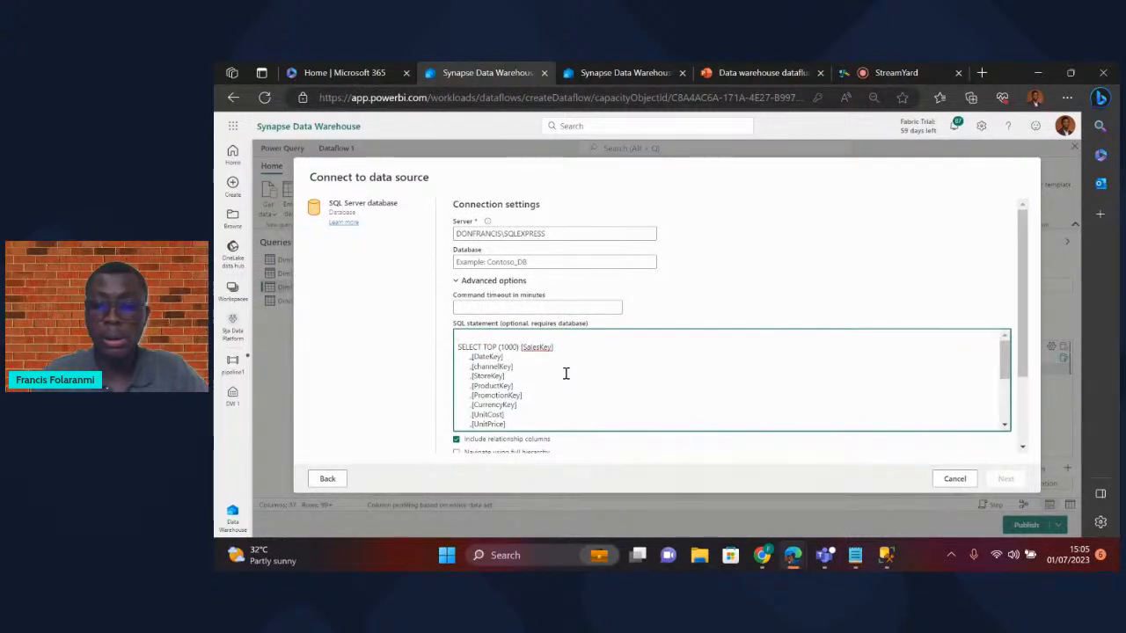
{"action": "key", "text": "Delete"}
{"action": "scroll", "coordinate": [678, 396], "scroll_direction": "down", "scroll_amount": 5}
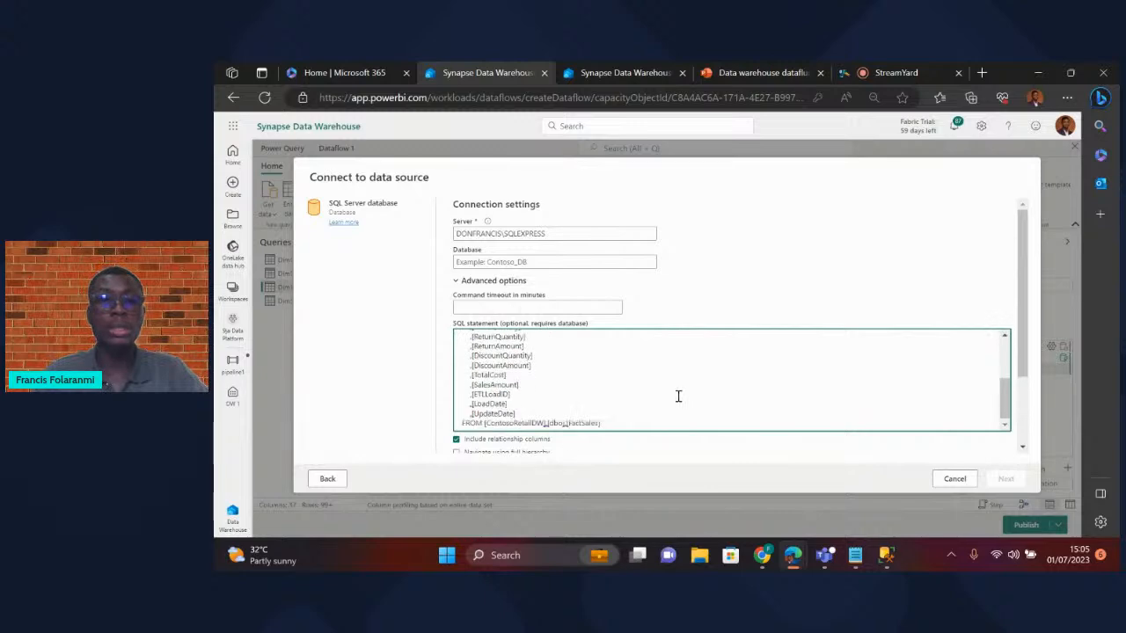
{"action": "scroll", "coordinate": [678, 395], "scroll_direction": "down", "scroll_amount": 2}
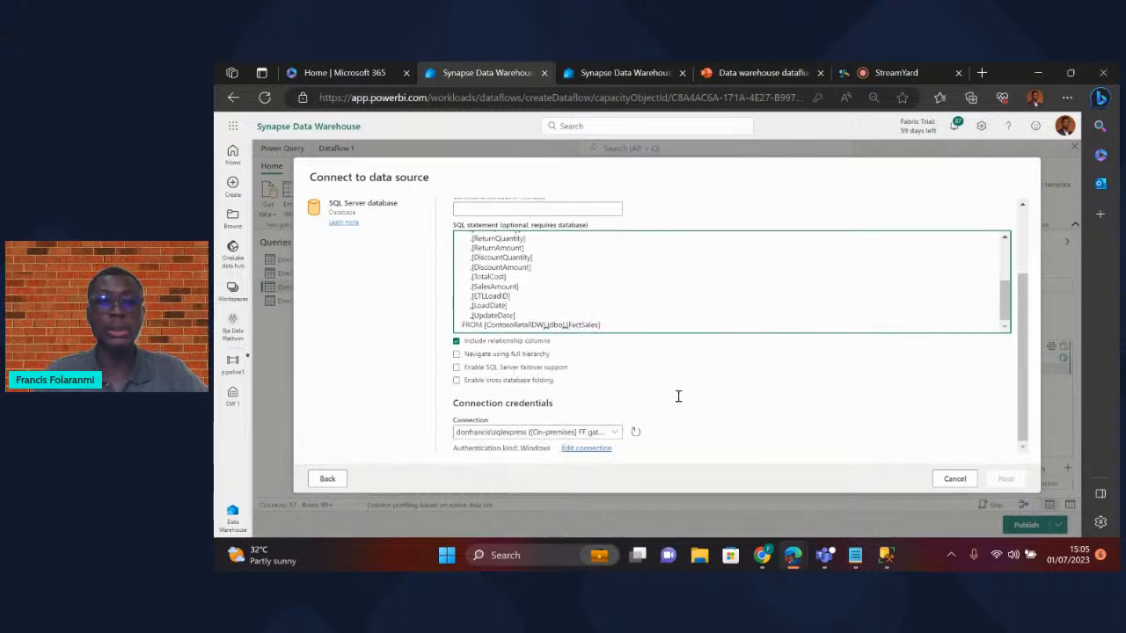
{"action": "left_click", "coordinate": [955, 479]}
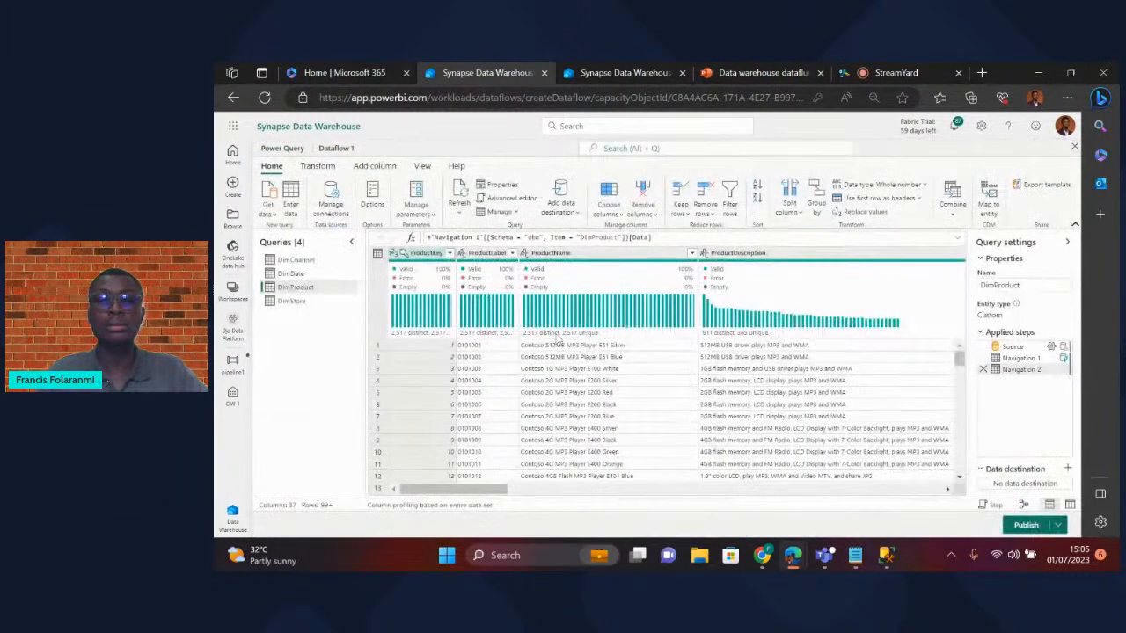
- Start a new SQL Server database import, supplying the server name copied from the Database Engine connection dialog in SQL Server Management Studio
{"action": "left_click", "coordinate": [269, 212]}
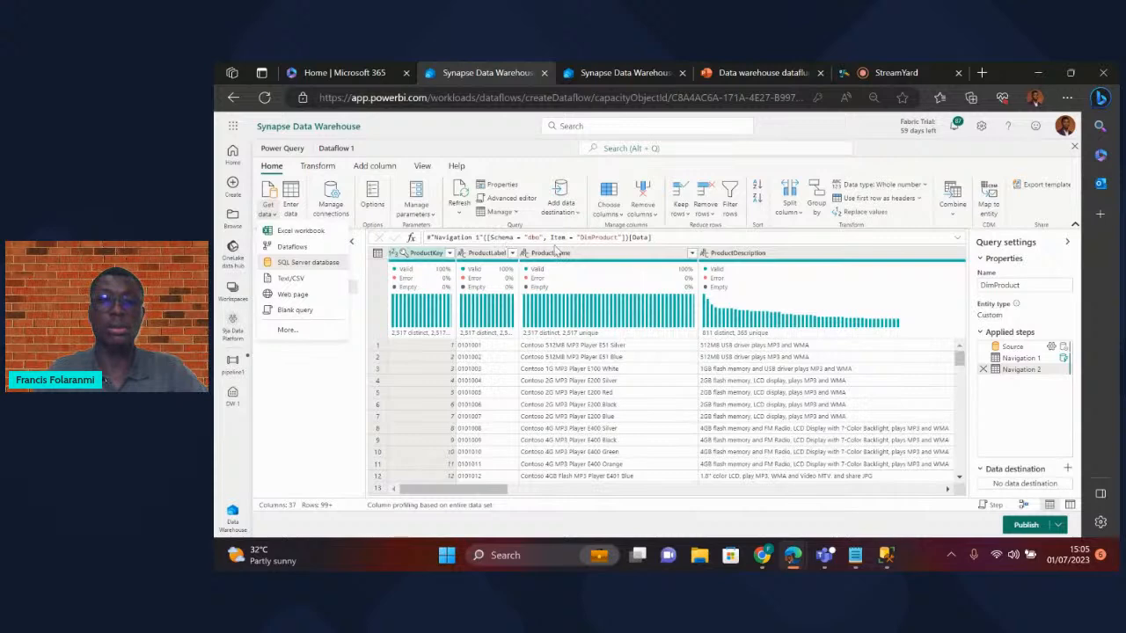
{"action": "left_click", "coordinate": [887, 558]}
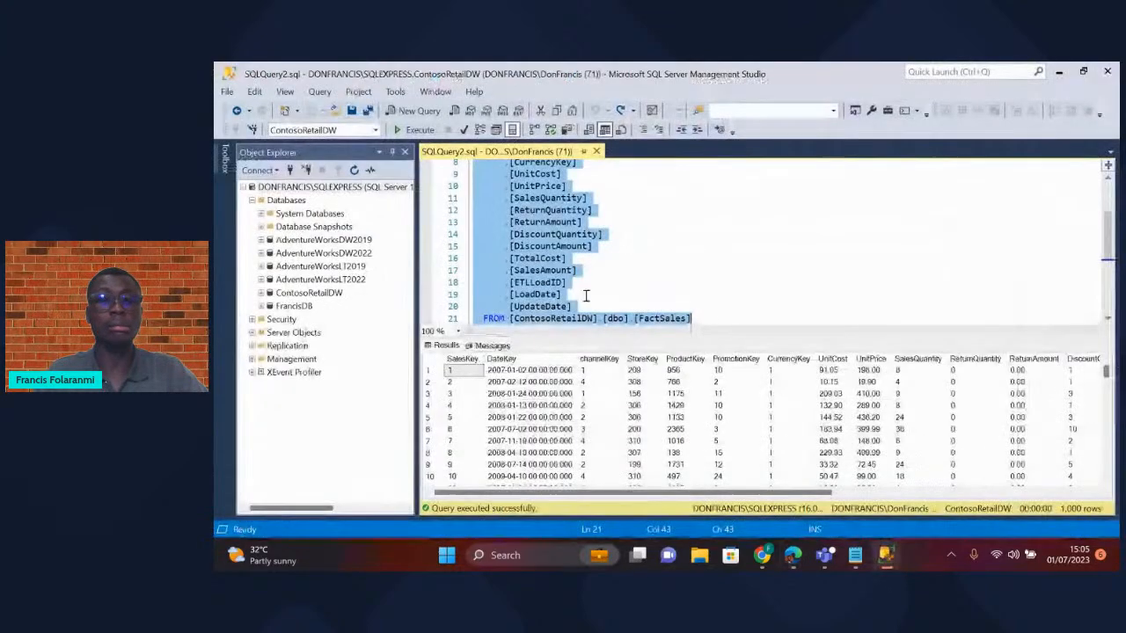
{"action": "left_click", "coordinate": [277, 170]}
{"action": "left_click", "coordinate": [321, 186]}
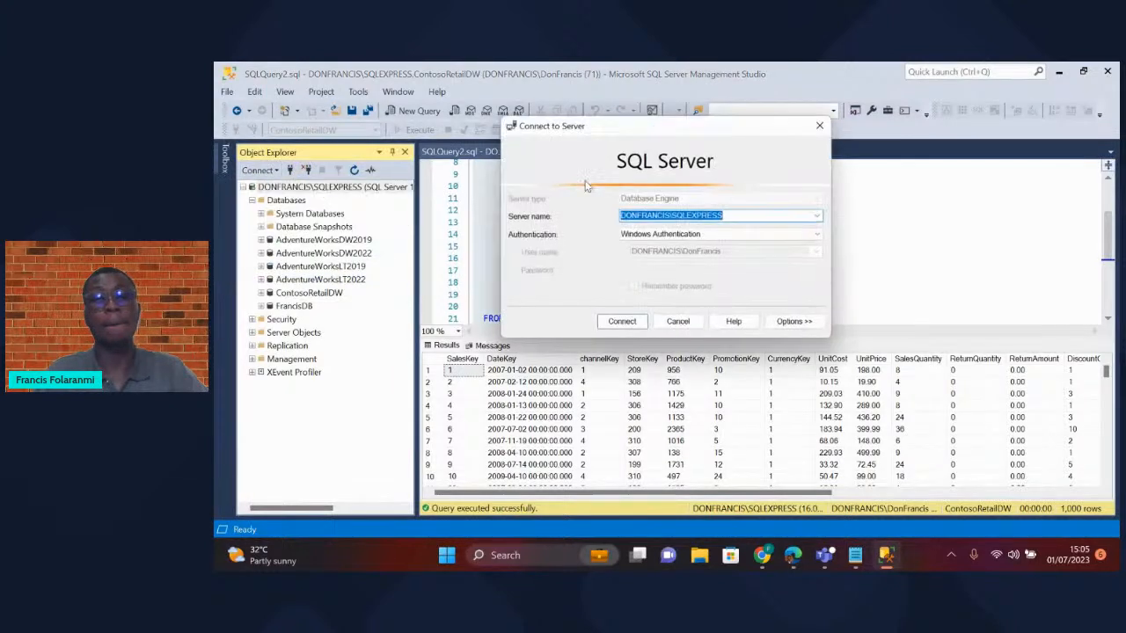
{"action": "left_click", "coordinate": [682, 217]}
{"action": "double_click", "coordinate": [682, 217]}
{"action": "key", "text": "ctrl+c"}
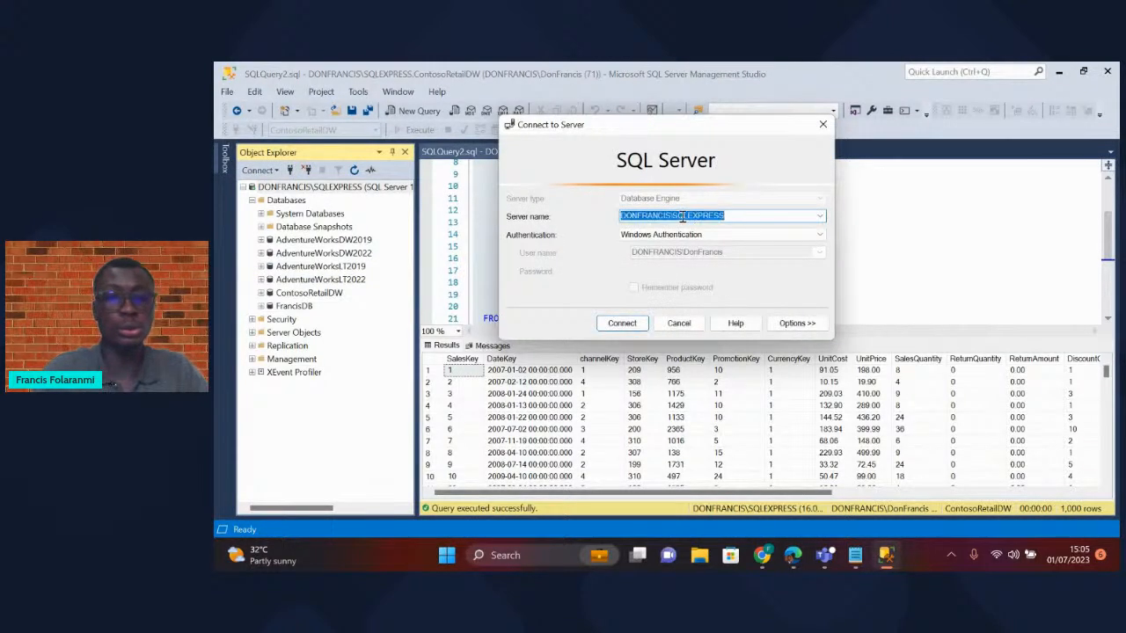
{"action": "left_click", "coordinate": [795, 562]}
{"action": "left_click", "coordinate": [732, 505]}
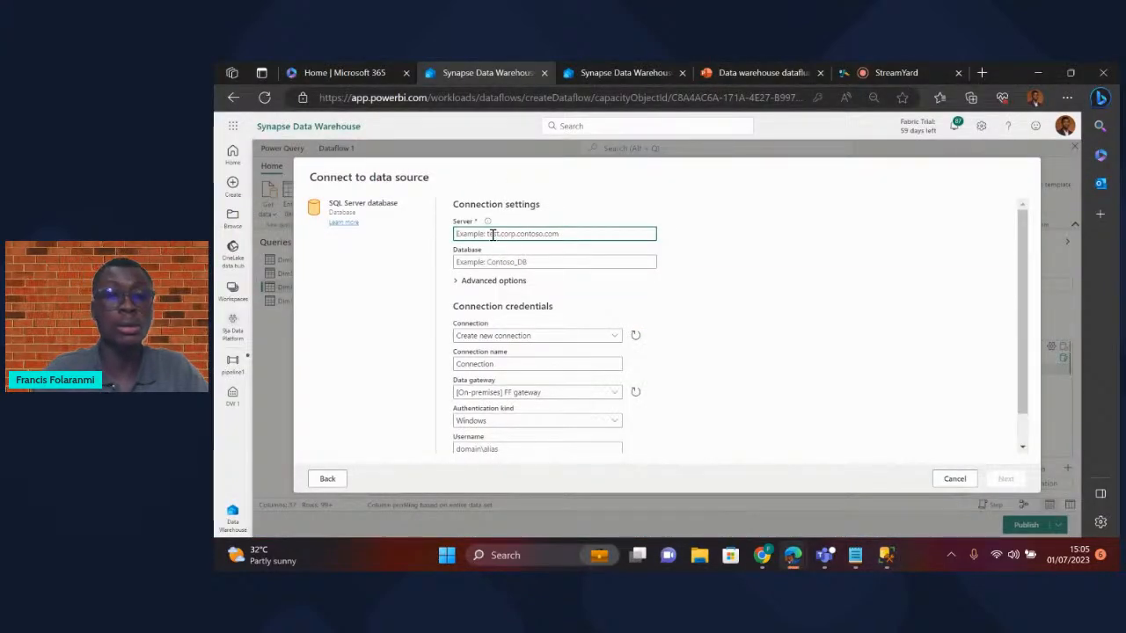
{"action": "key", "text": "ctrl+v"}
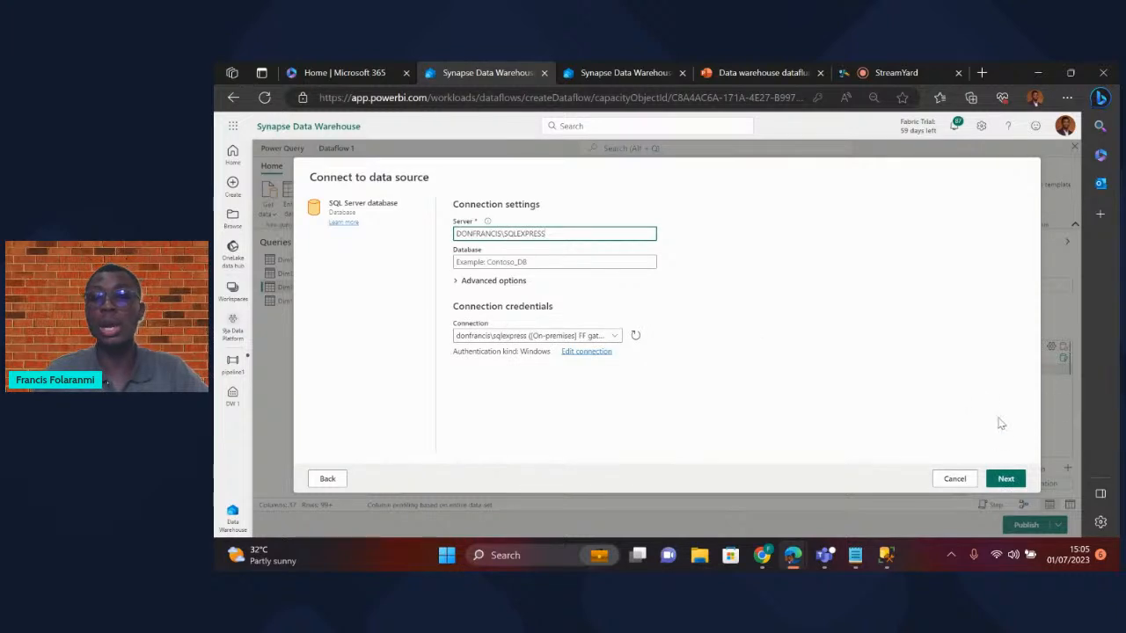
- Expand the connection's advanced options and bring over a copy of the FactSales query script from SQL Server Management Studio
{"action": "left_click", "coordinate": [1007, 479]}
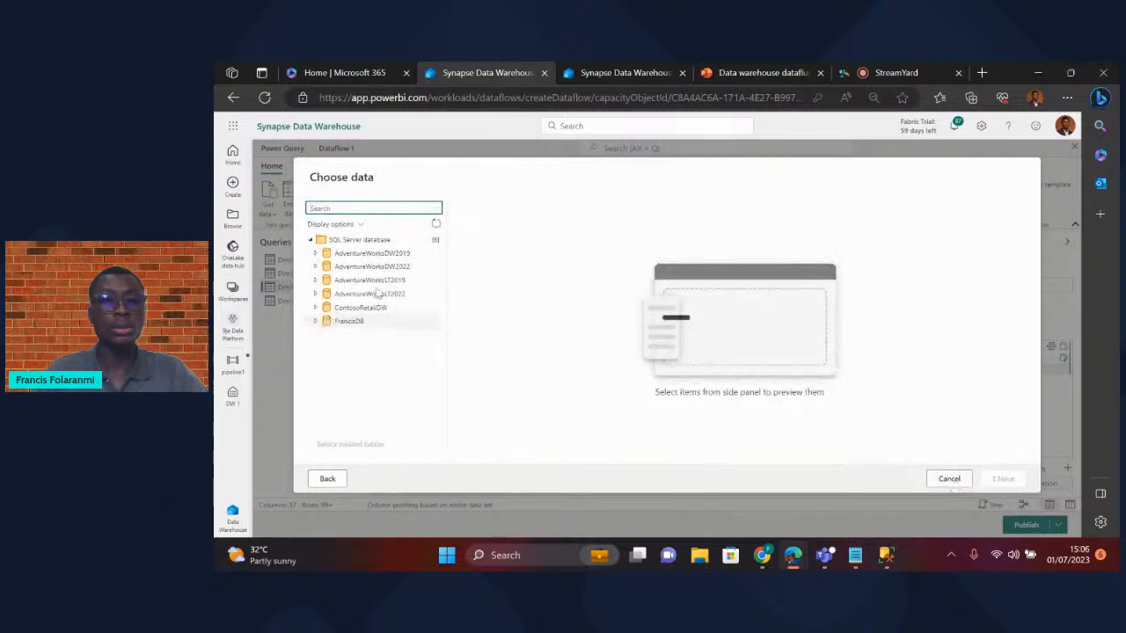
{"action": "left_click", "coordinate": [327, 479]}
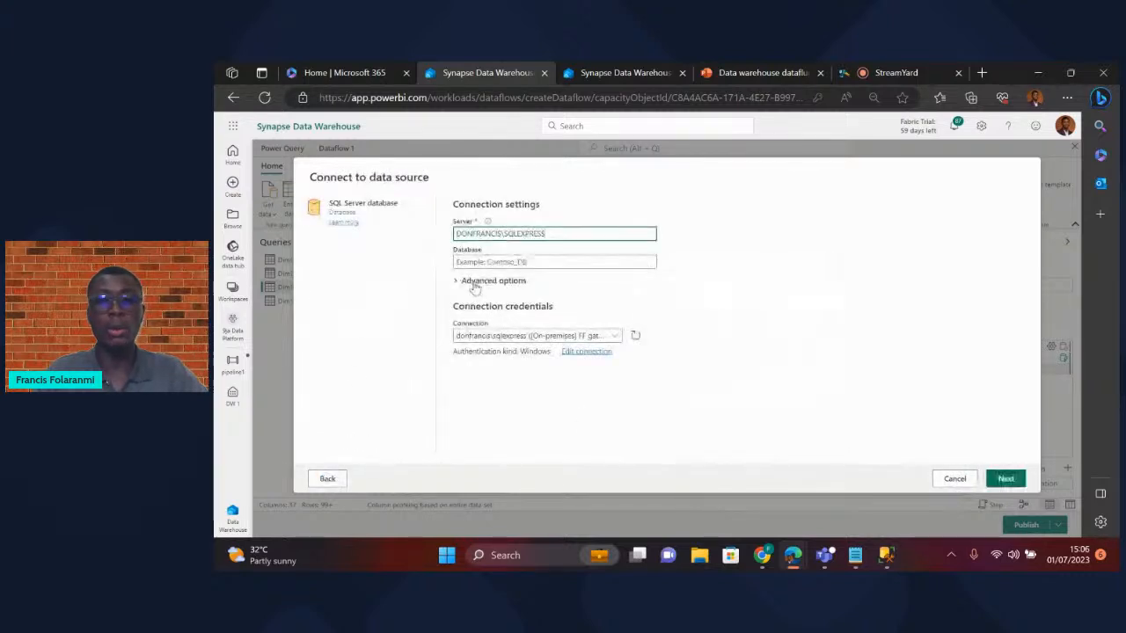
{"action": "left_click", "coordinate": [479, 281]}
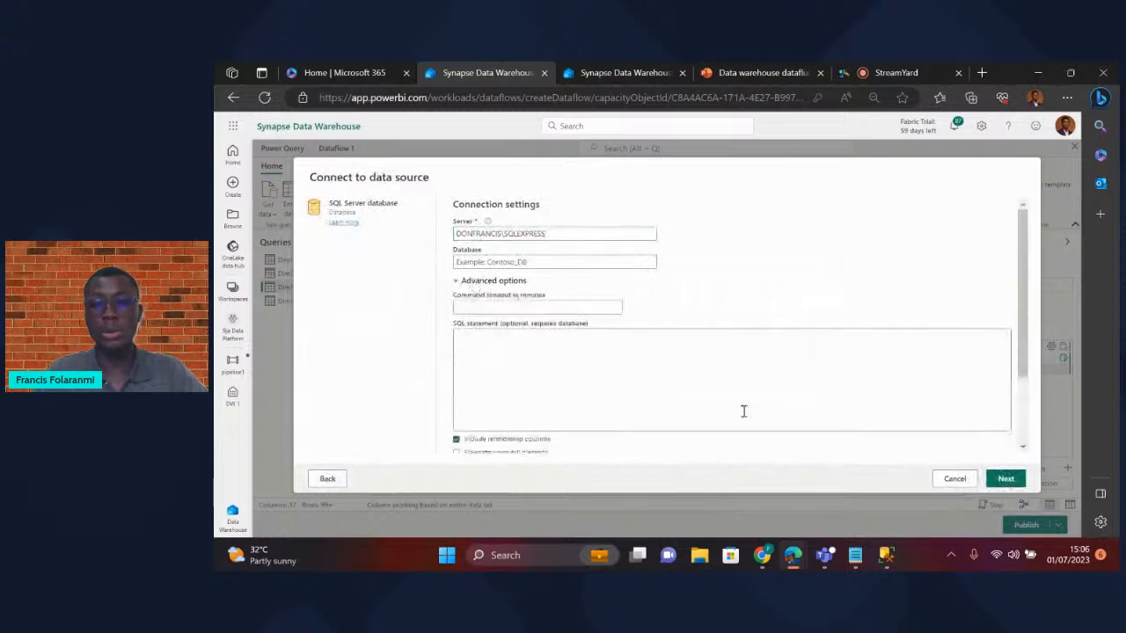
{"action": "left_click", "coordinate": [886, 554]}
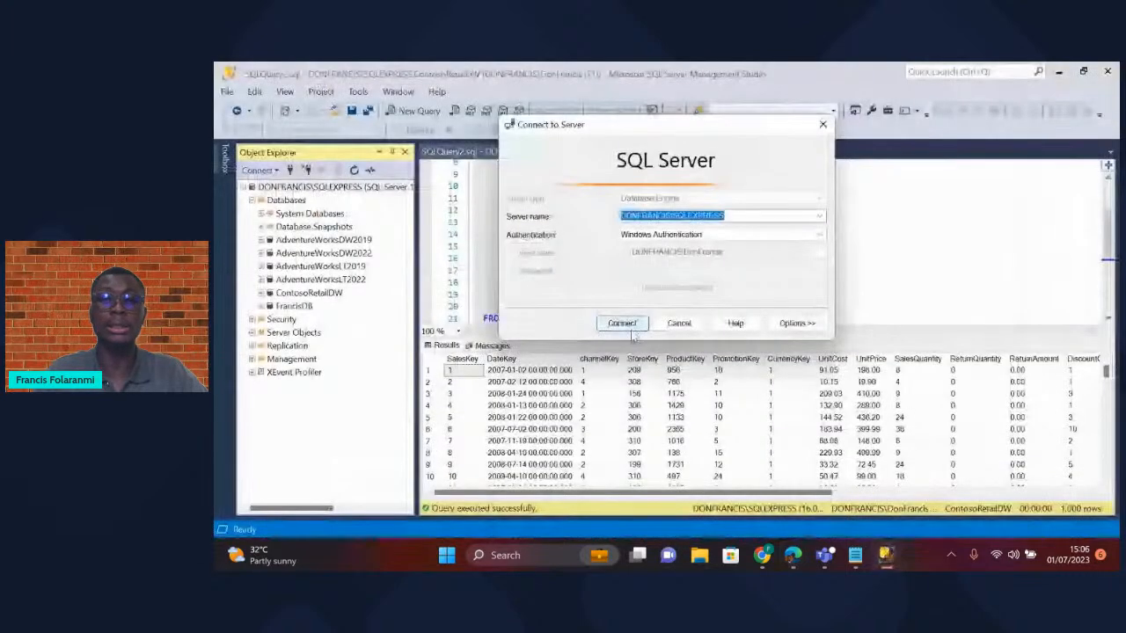
{"action": "left_click", "coordinate": [624, 325]}
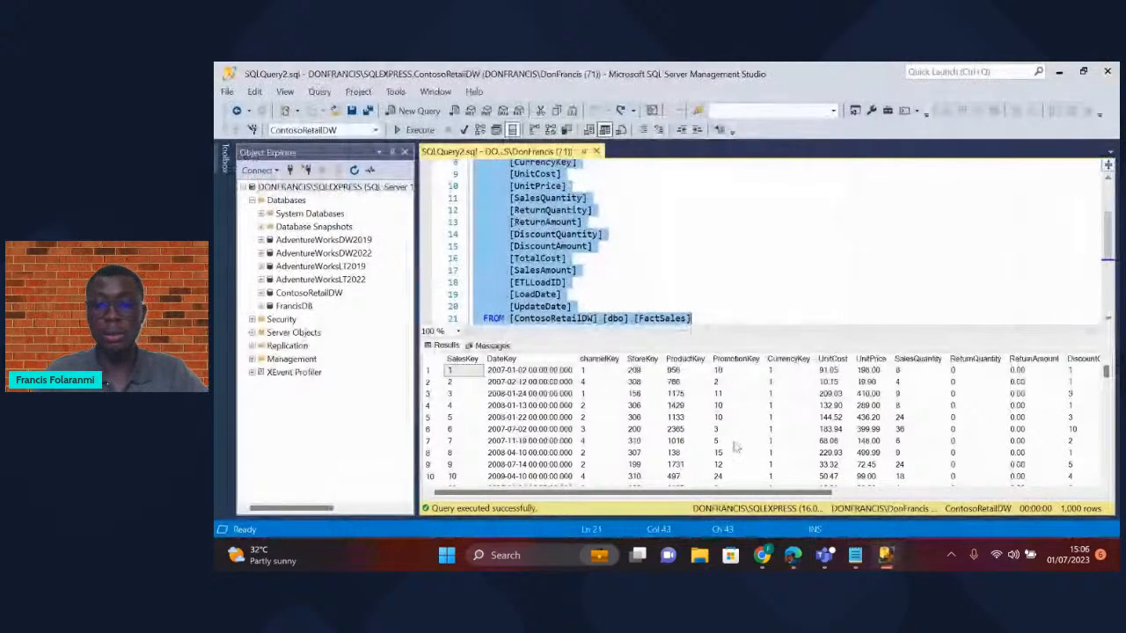
{"action": "mouse_move", "coordinate": [792, 563]}
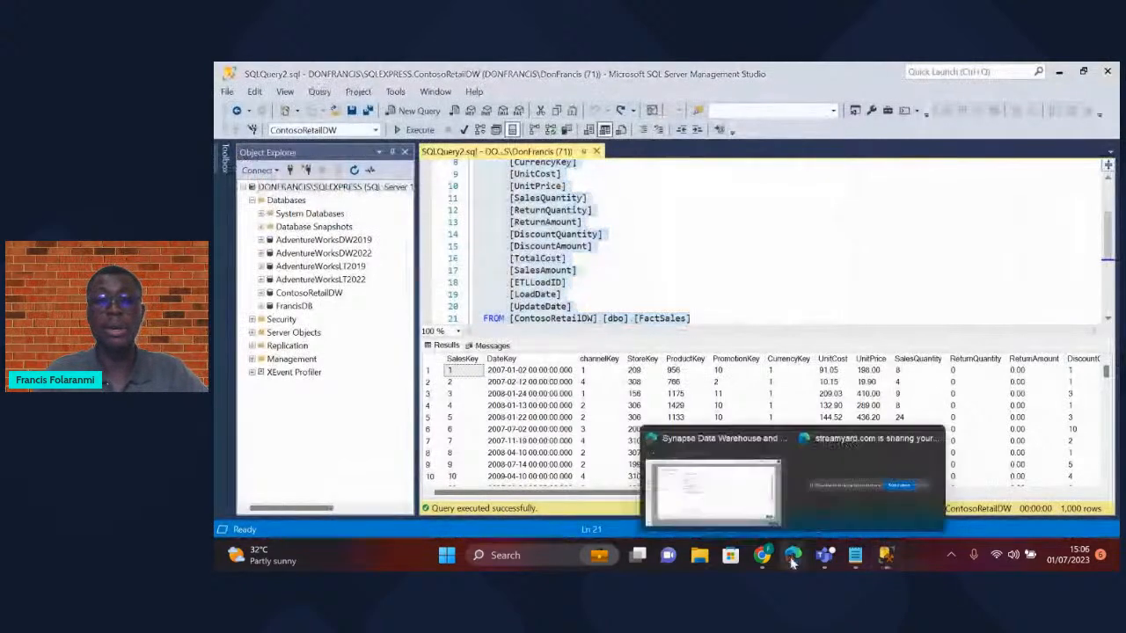
{"action": "left_click", "coordinate": [753, 505]}
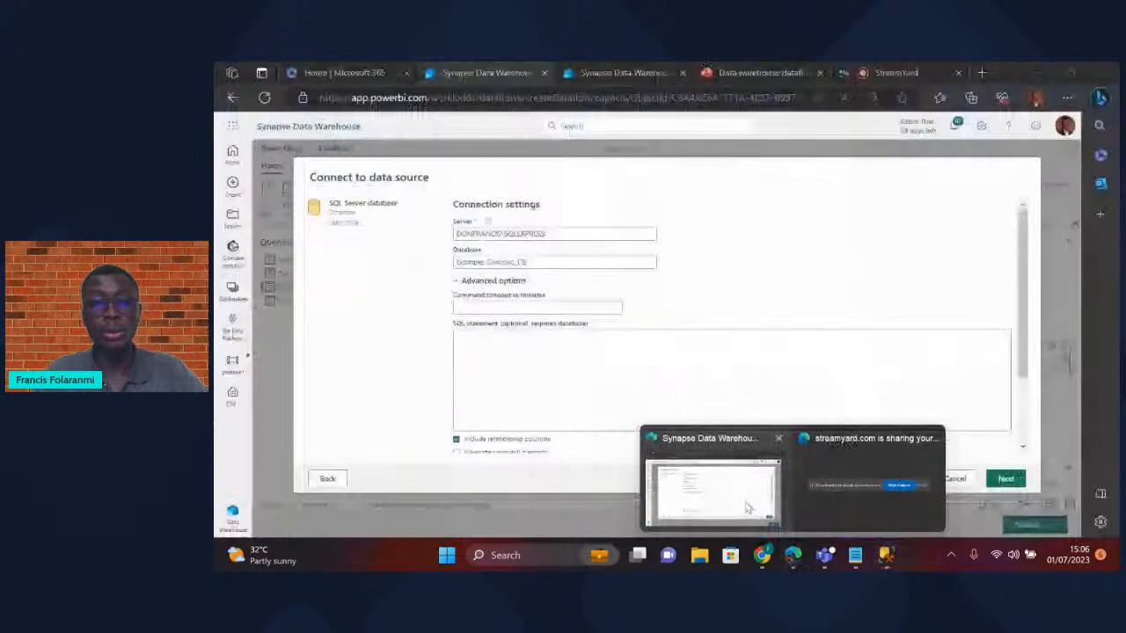
- Paste the FactSales script as the import's SQL statement and delete its leading comment line
{"action": "left_click", "coordinate": [498, 352]}
{"action": "key", "text": "ctrl+v"}
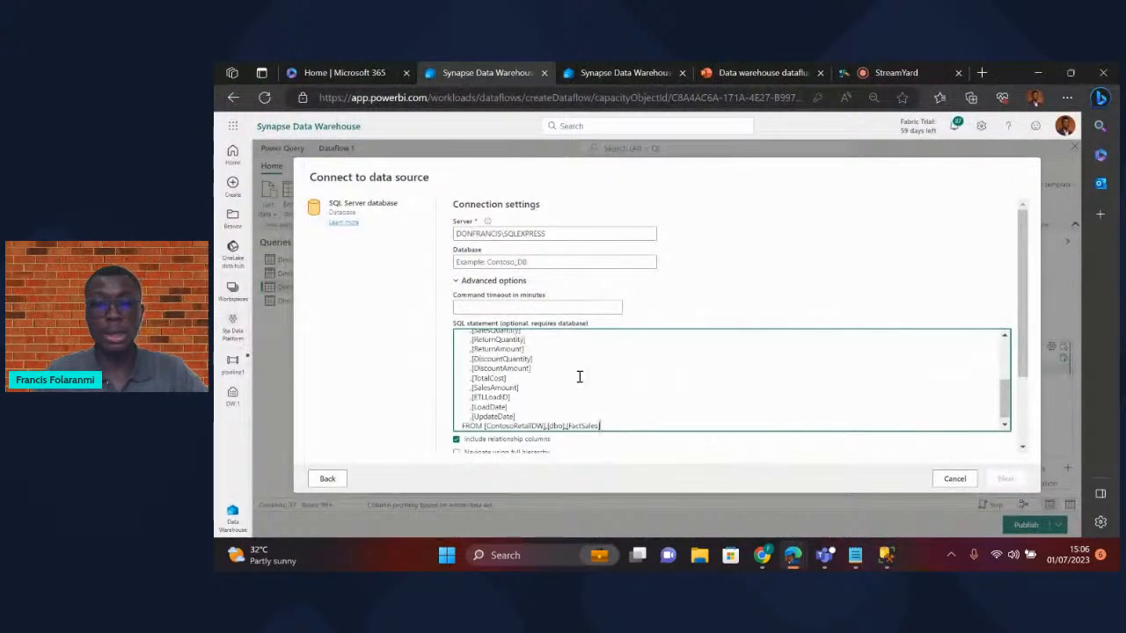
{"action": "scroll", "coordinate": [578, 371], "scroll_direction": "up", "scroll_amount": 5}
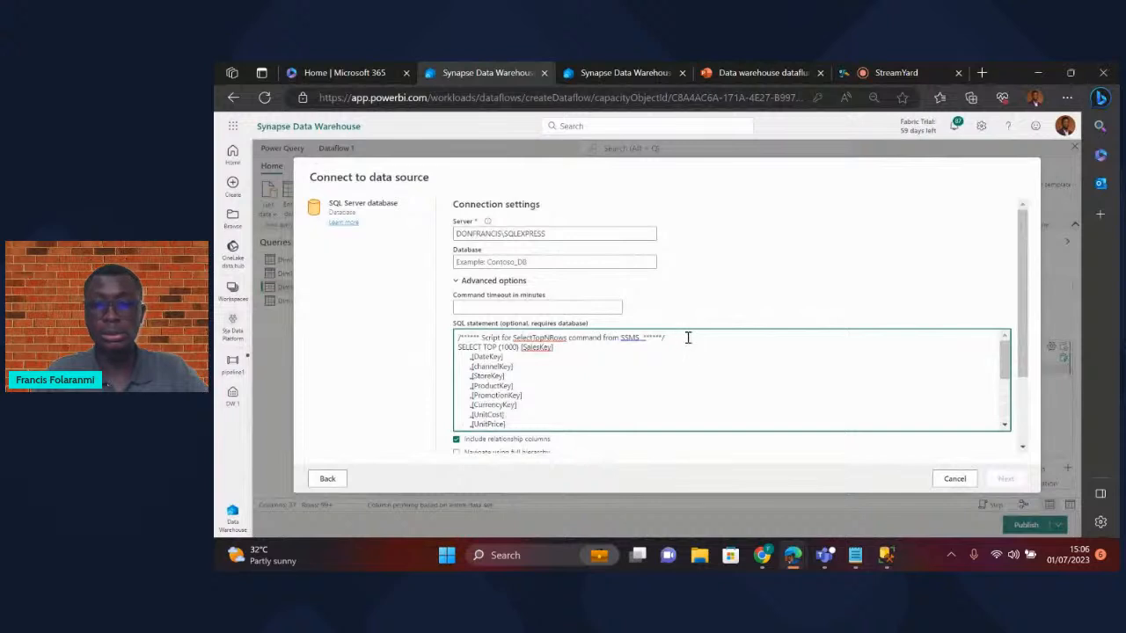
{"action": "left_click_drag", "start_coordinate": [689, 338], "coordinate": [325, 340]}
{"action": "key", "text": "BackSpace"}
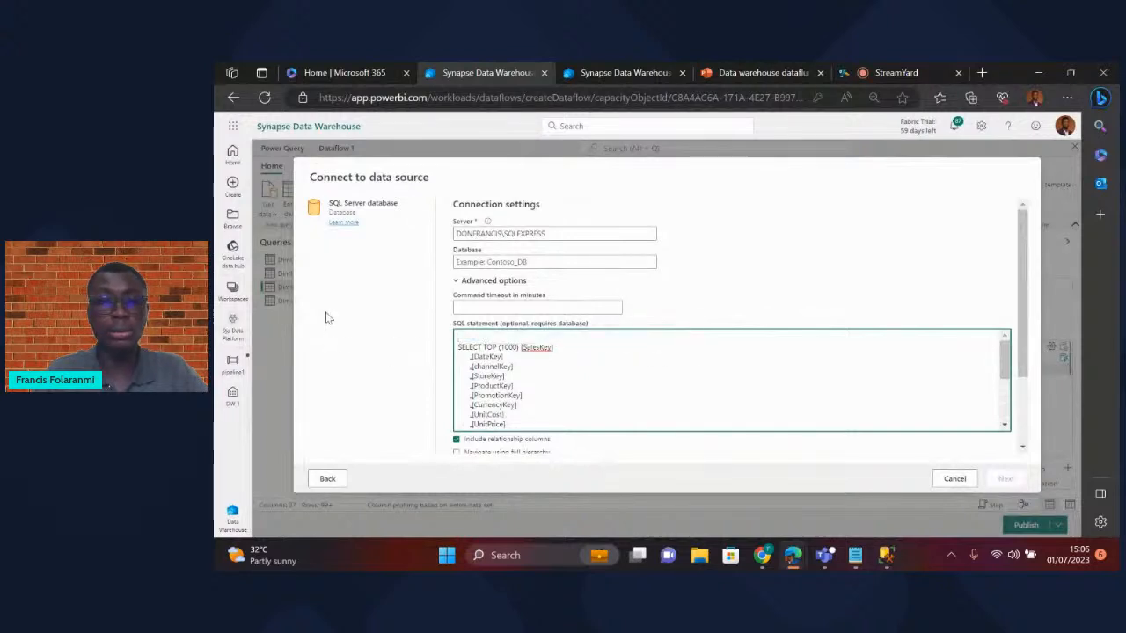
- Set the import's database to ContosoRetailDW and load the FactSales SQL statement as a new query
{"action": "left_click", "coordinate": [490, 262]}
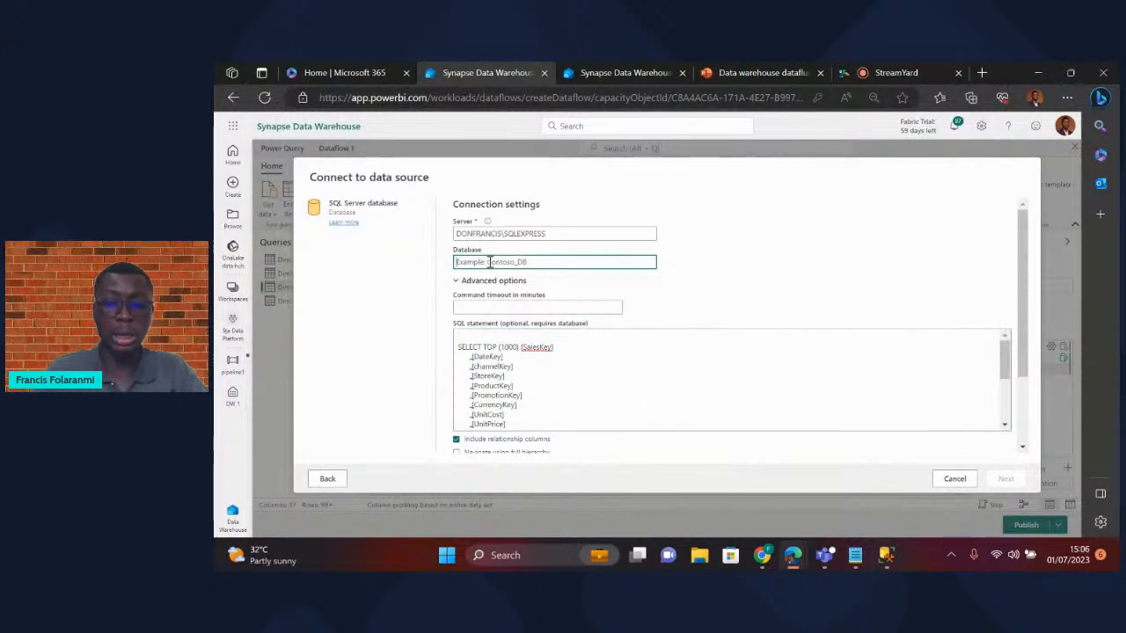
{"action": "type", "text": "Contos"}
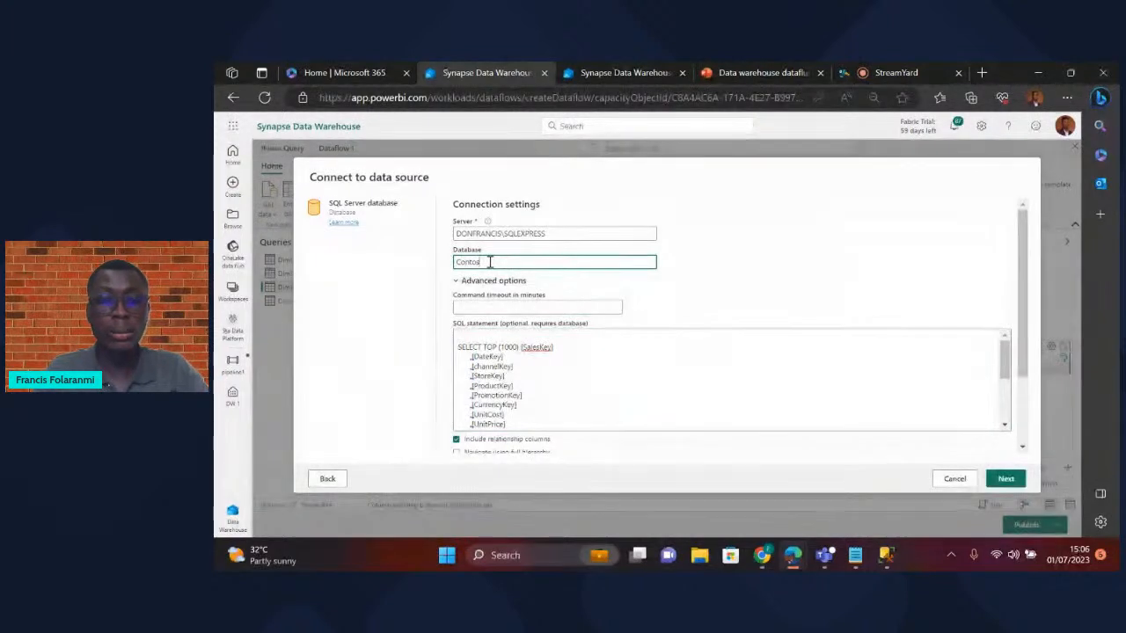
{"action": "type", "text": "oRetai"}
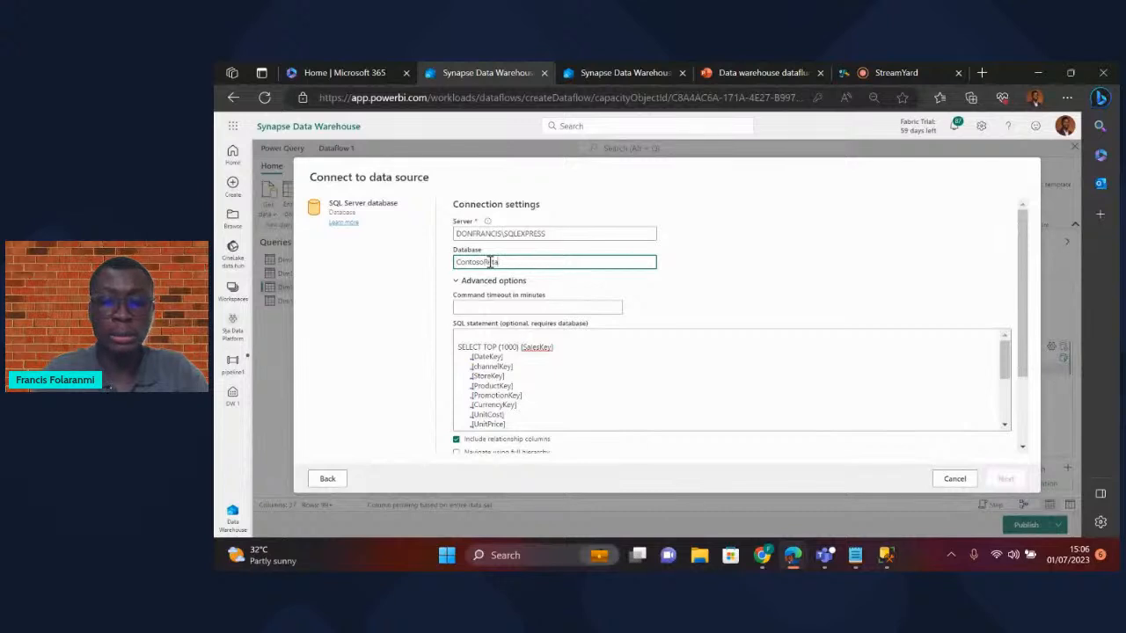
{"action": "type", "text": "l"}
{"action": "key", "text": "BackSpace"}
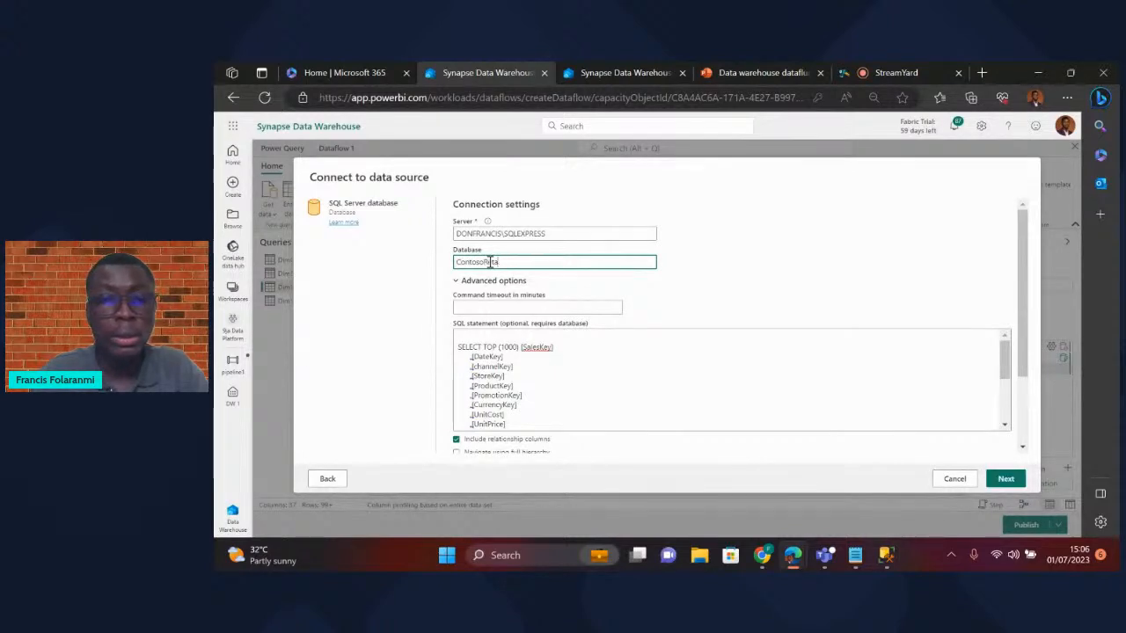
{"action": "type", "text": "ilDW"}
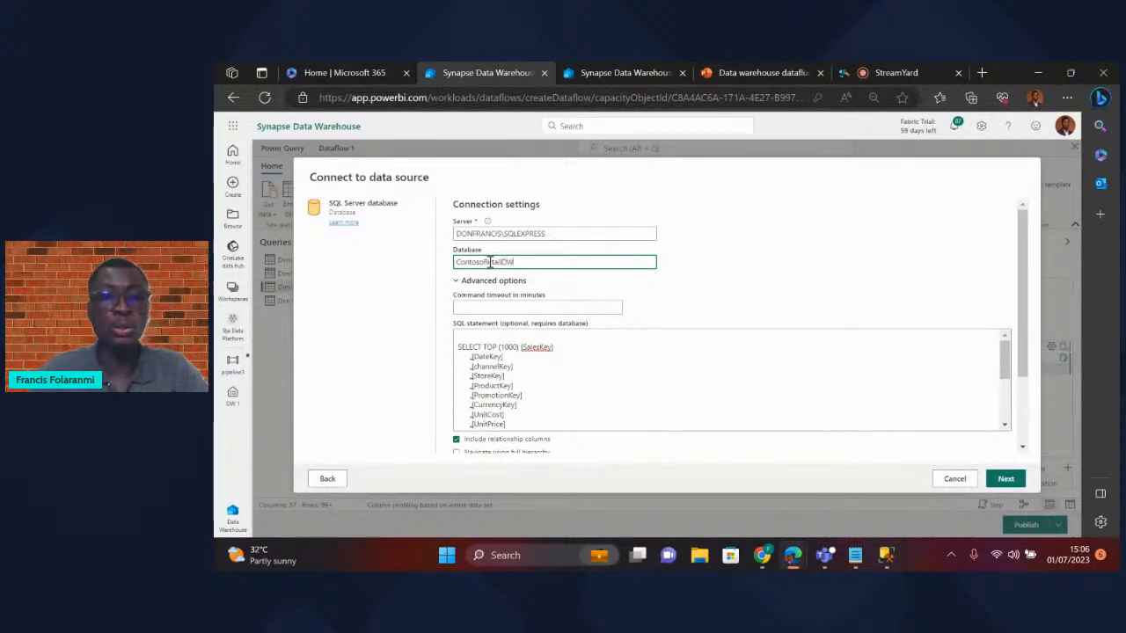
{"action": "scroll", "coordinate": [792, 364], "scroll_direction": "down", "scroll_amount": 5}
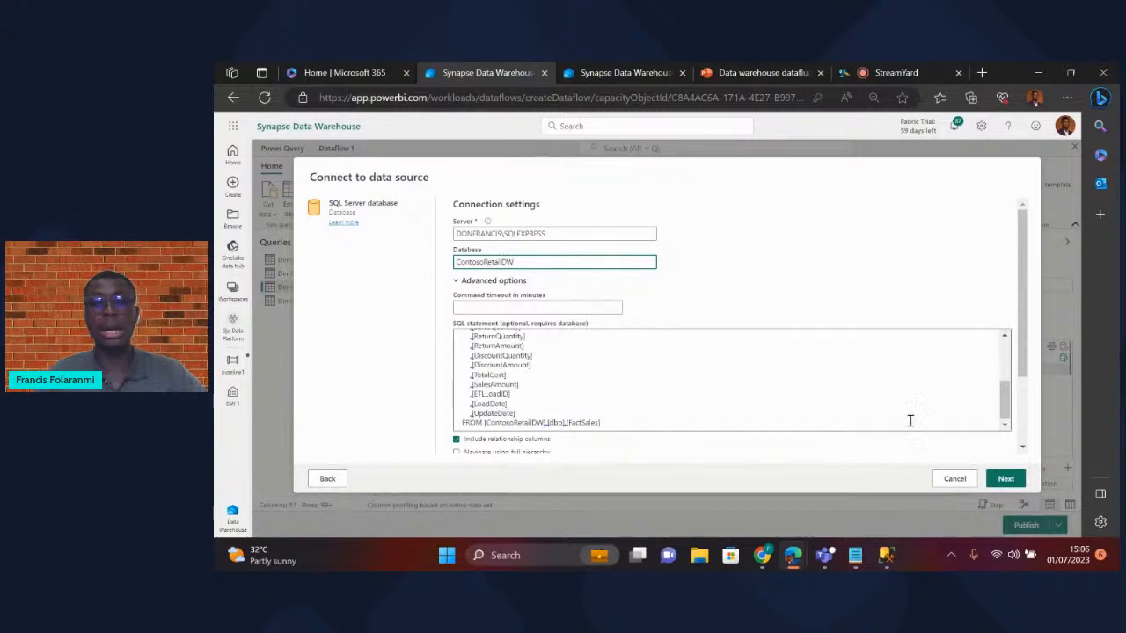
{"action": "left_click", "coordinate": [1007, 480]}
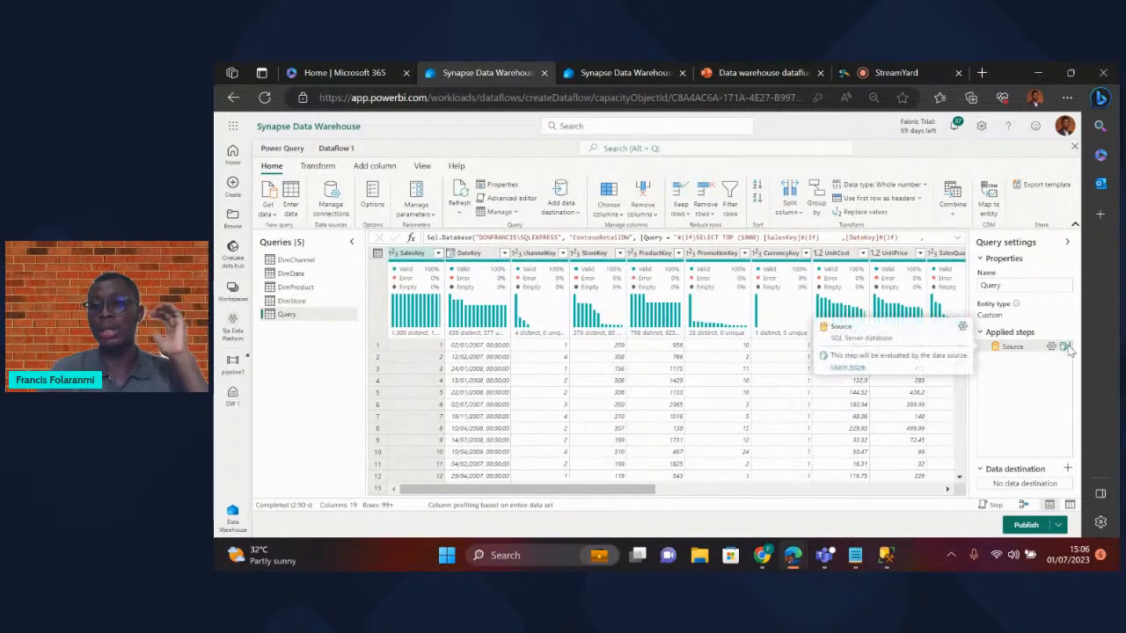
- Examine the data source query behind the new query's Source step, through to its FROM clause
{"action": "right_click", "coordinate": [1012, 348]}
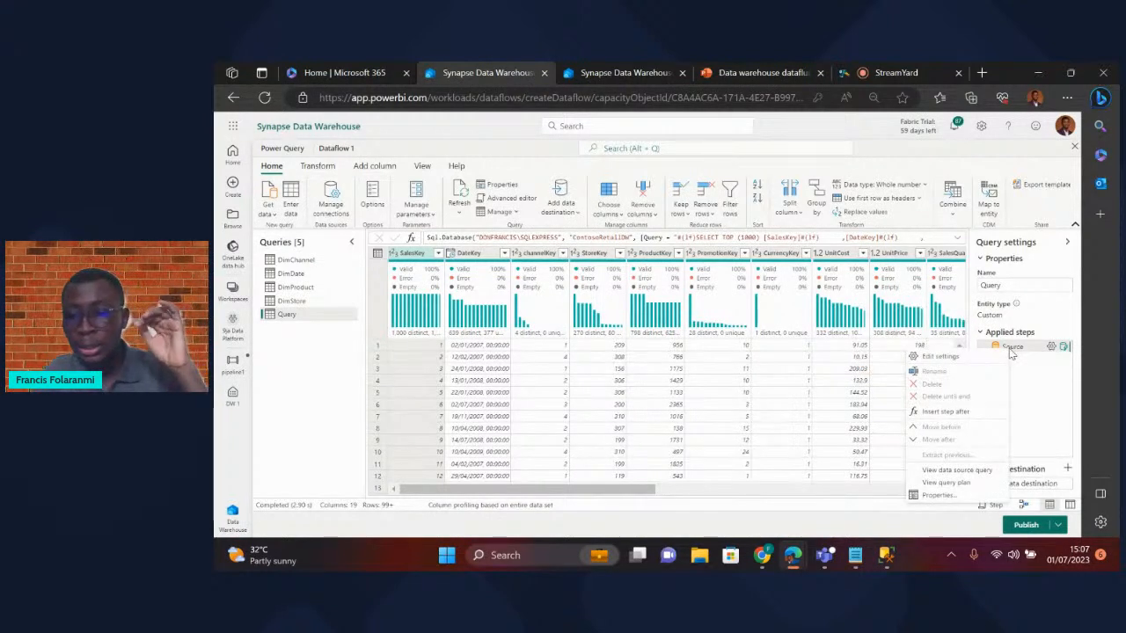
{"action": "left_click", "coordinate": [958, 470]}
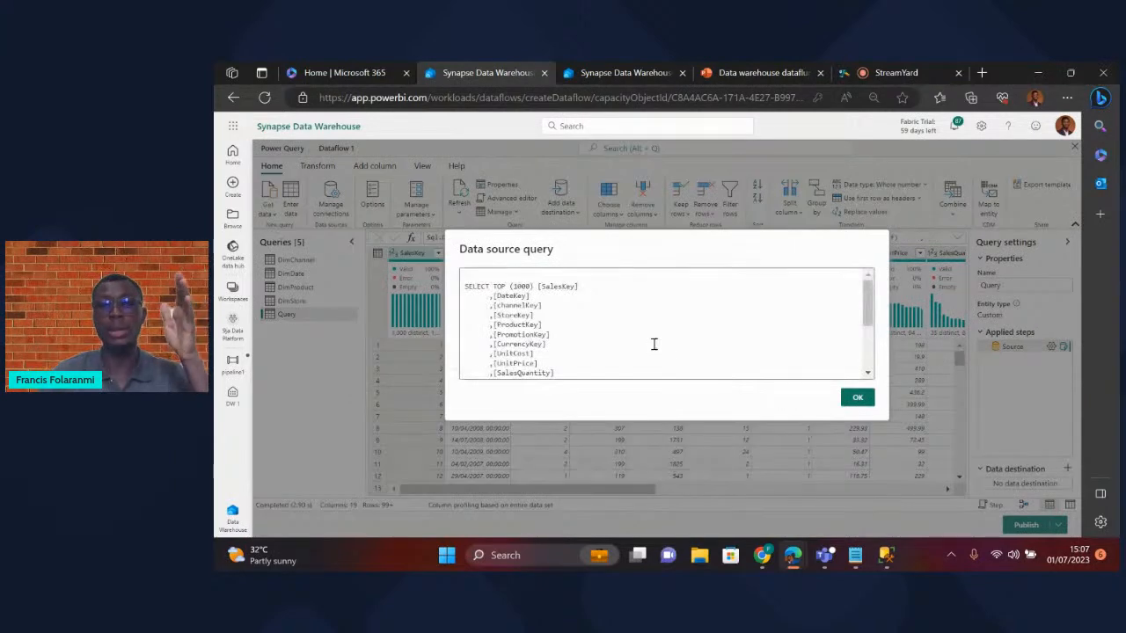
{"action": "scroll", "coordinate": [653, 343], "scroll_direction": "down", "scroll_amount": 3}
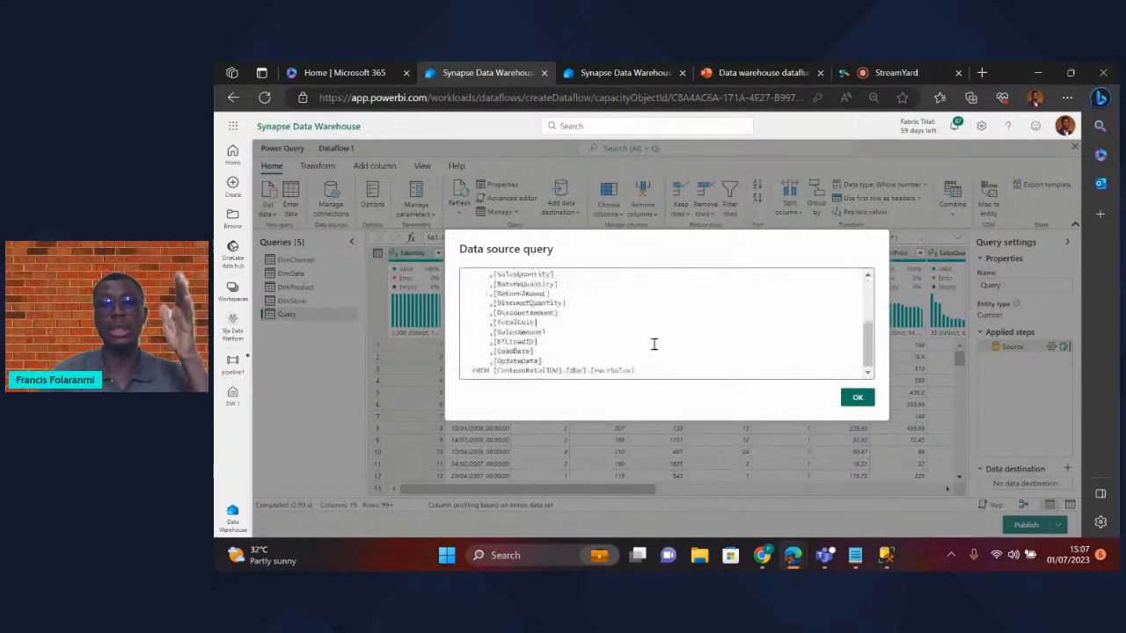
{"action": "left_click", "coordinate": [856, 401]}
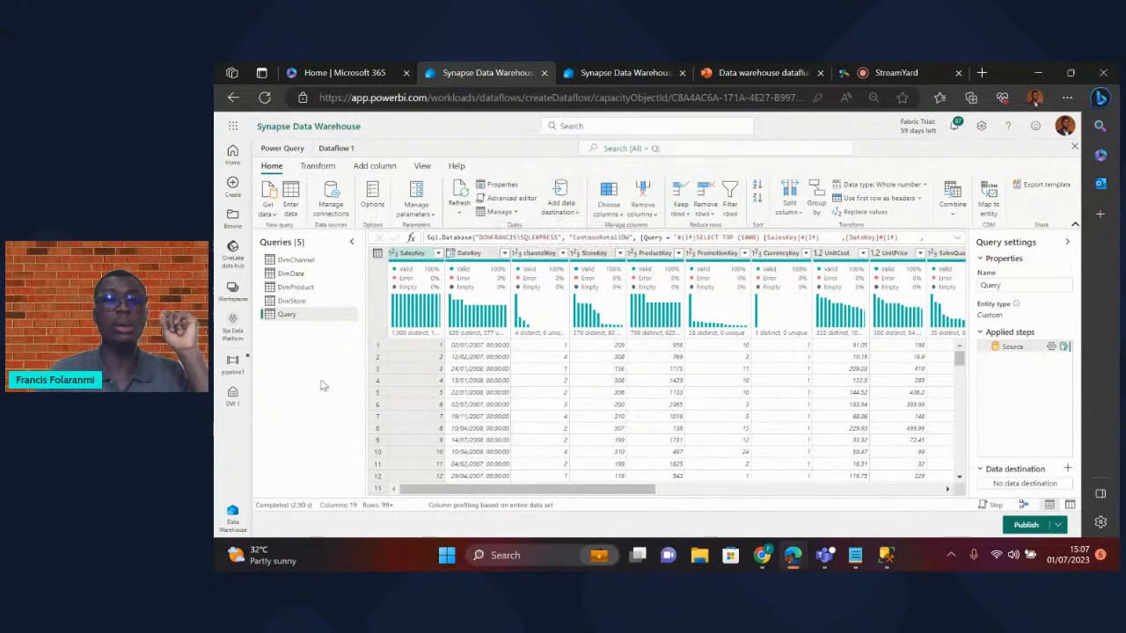
- Rename the new query as FactSales
{"action": "left_click", "coordinate": [1013, 284]}
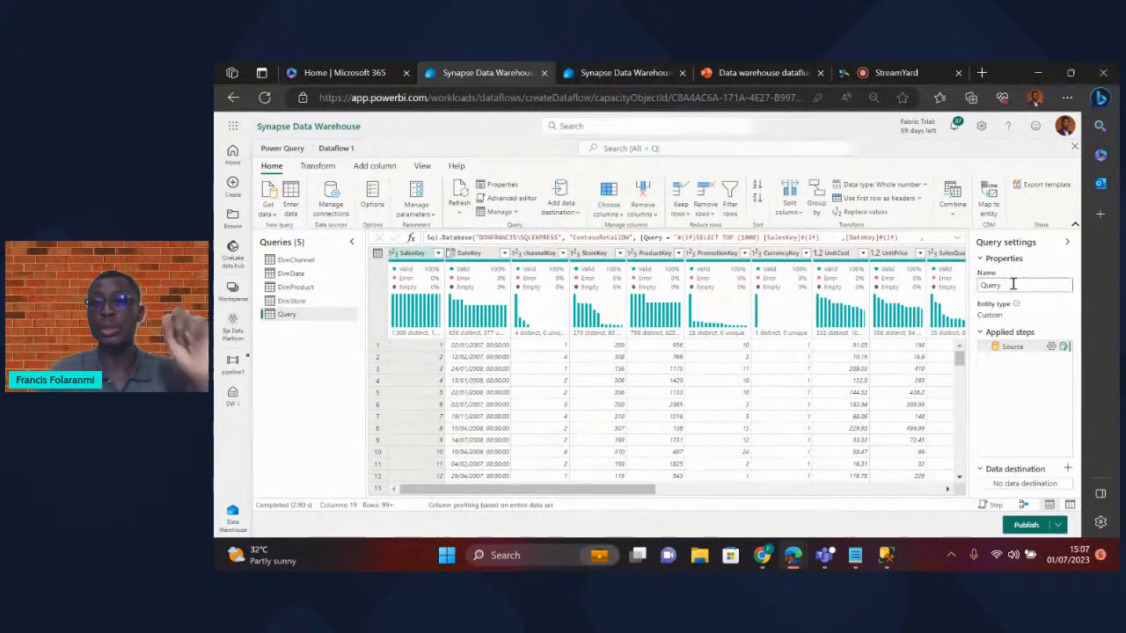
{"action": "double_click", "coordinate": [1013, 284]}
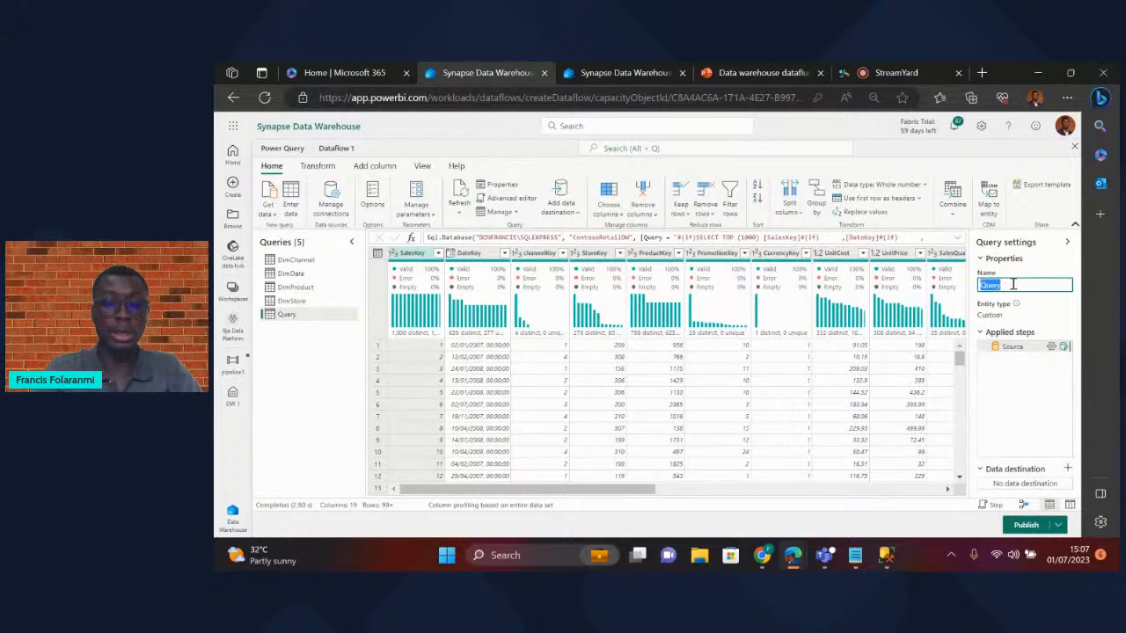
{"action": "type", "text": "FactSales"}
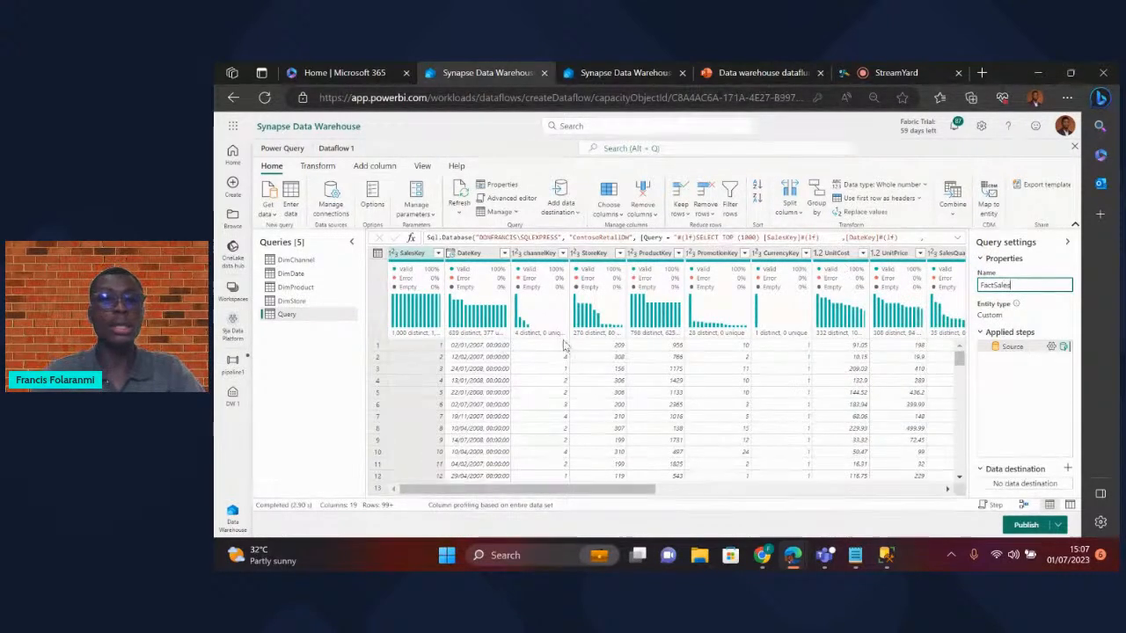
{"action": "left_click", "coordinate": [560, 216]}
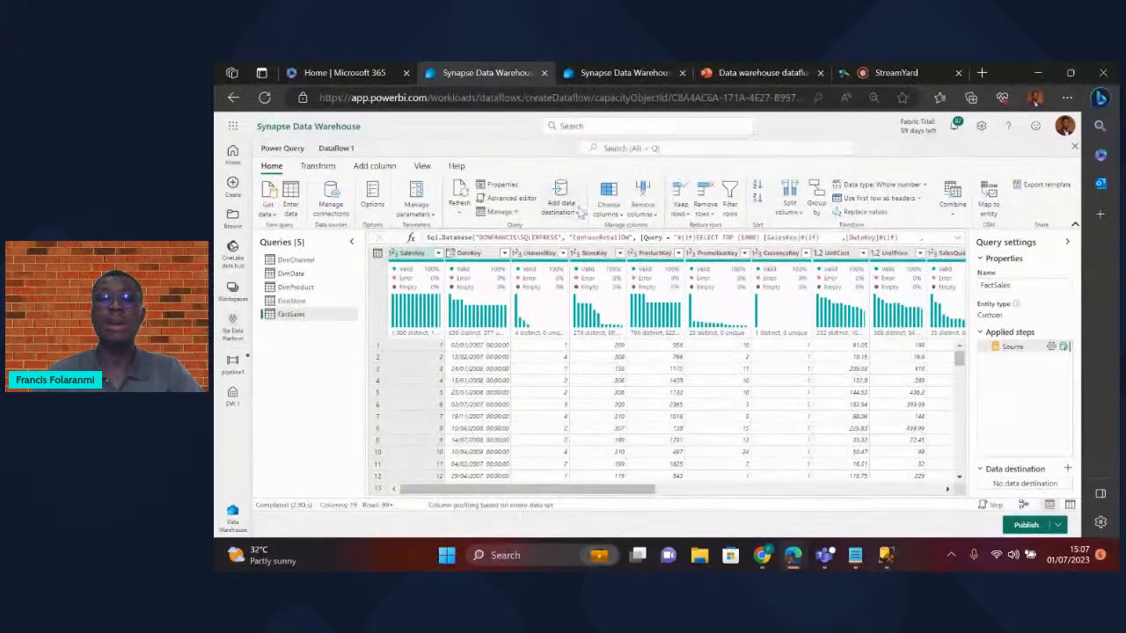
- Add a Warehouse data destination for FactSales, targeting a new FactSales table in DW 1 of the 9ja Data Platform workspace
{"action": "left_click", "coordinate": [578, 216]}
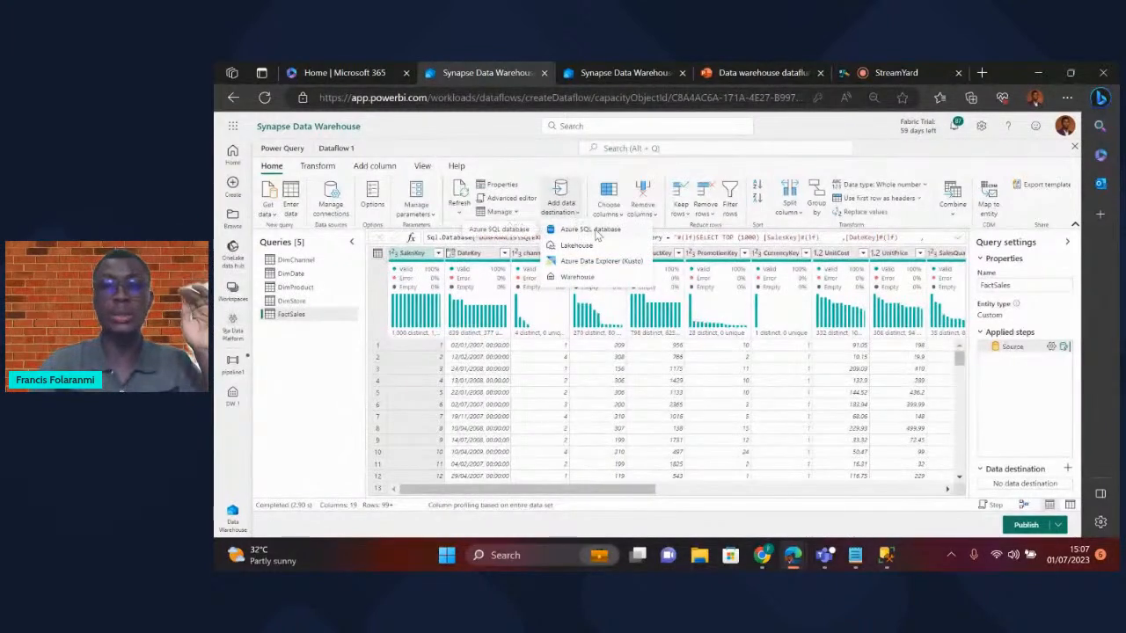
{"action": "left_click", "coordinate": [577, 278]}
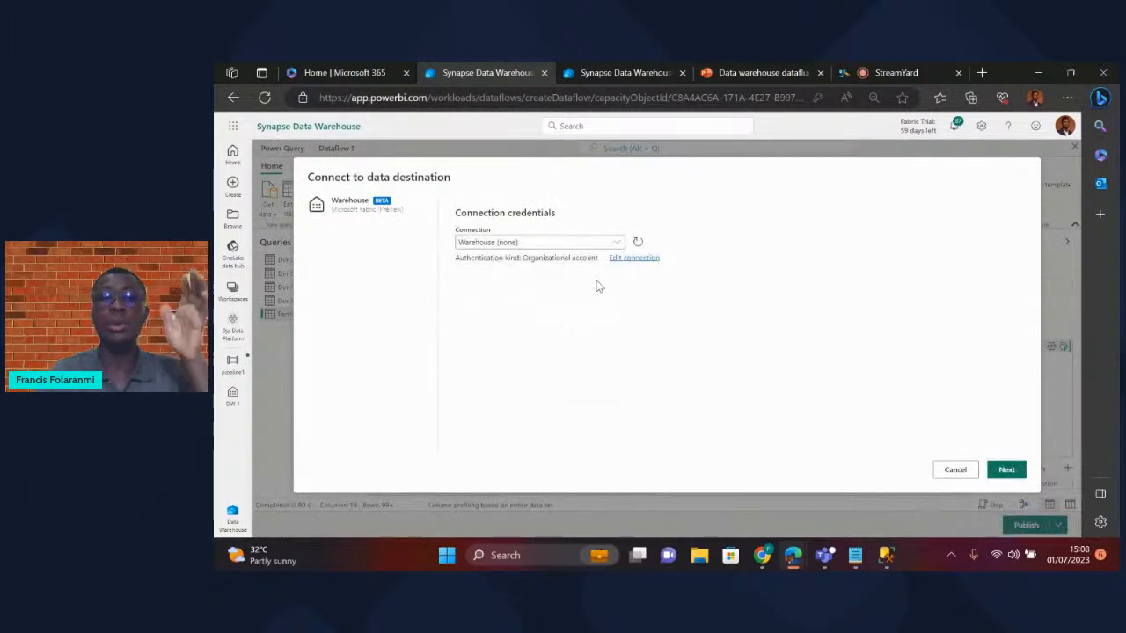
{"action": "left_click", "coordinate": [645, 262]}
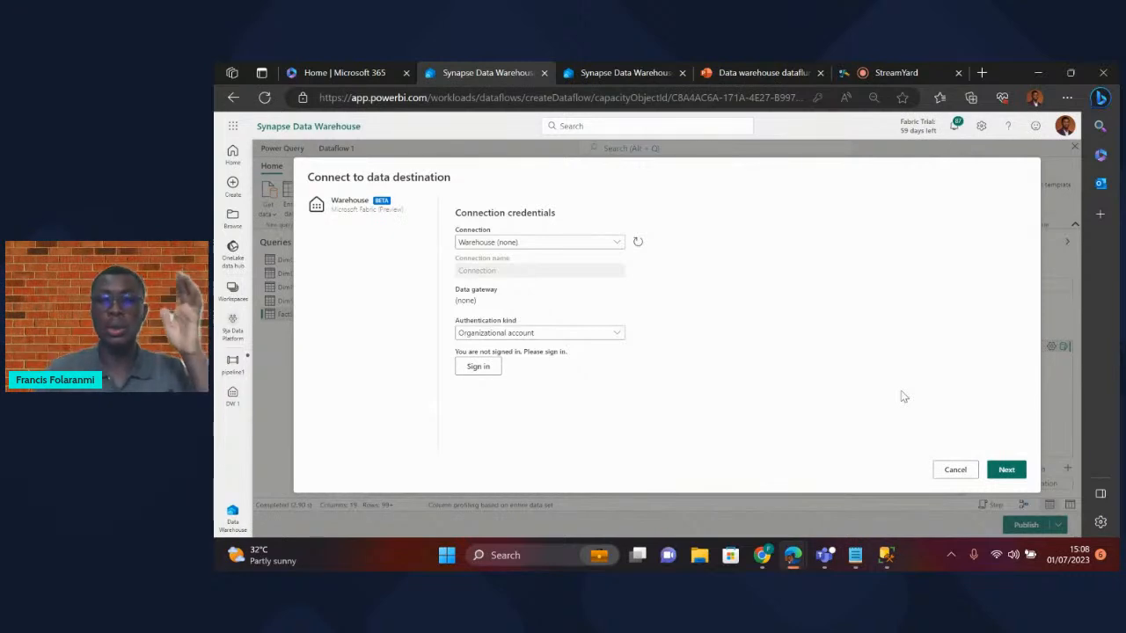
{"action": "left_click", "coordinate": [1006, 471]}
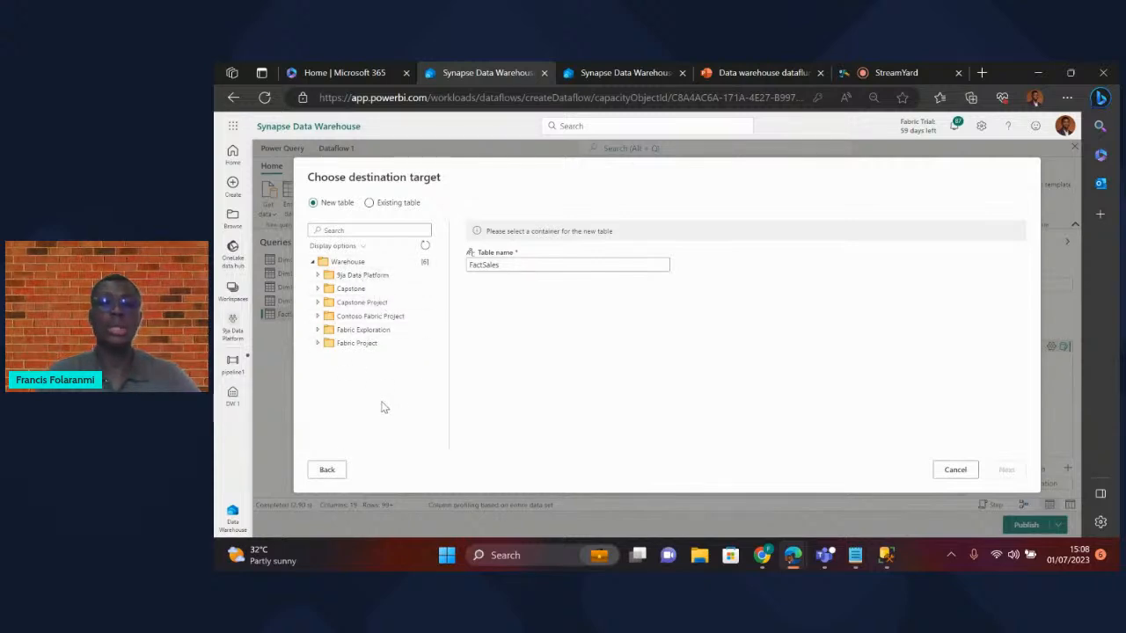
{"action": "left_click", "coordinate": [317, 276]}
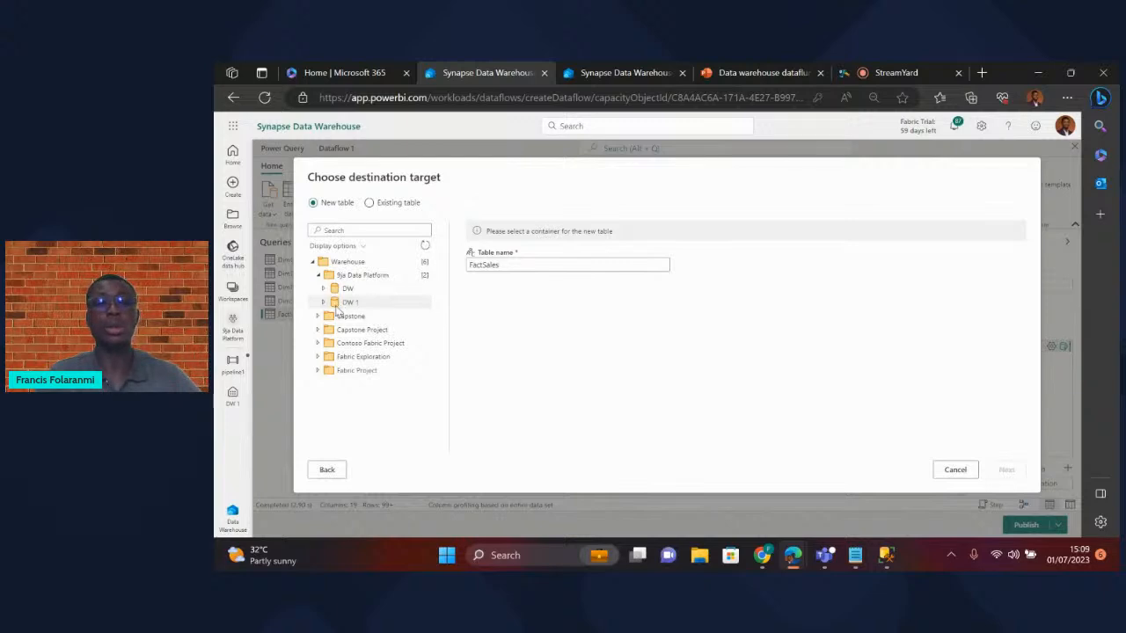
{"action": "left_click", "coordinate": [352, 302]}
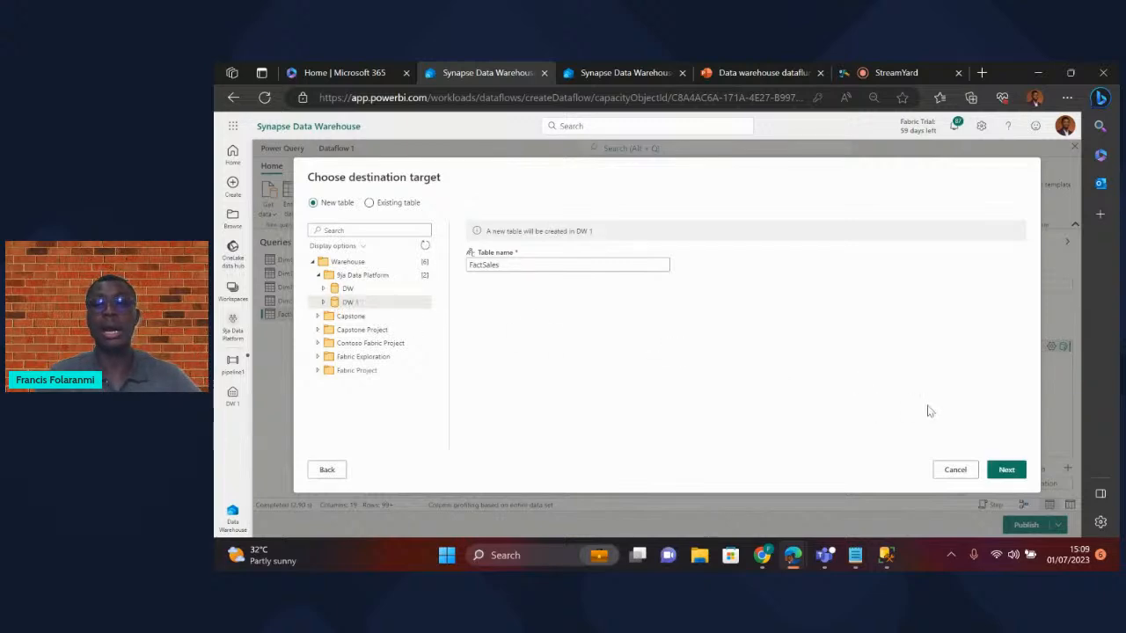
{"action": "left_click", "coordinate": [1009, 472]}
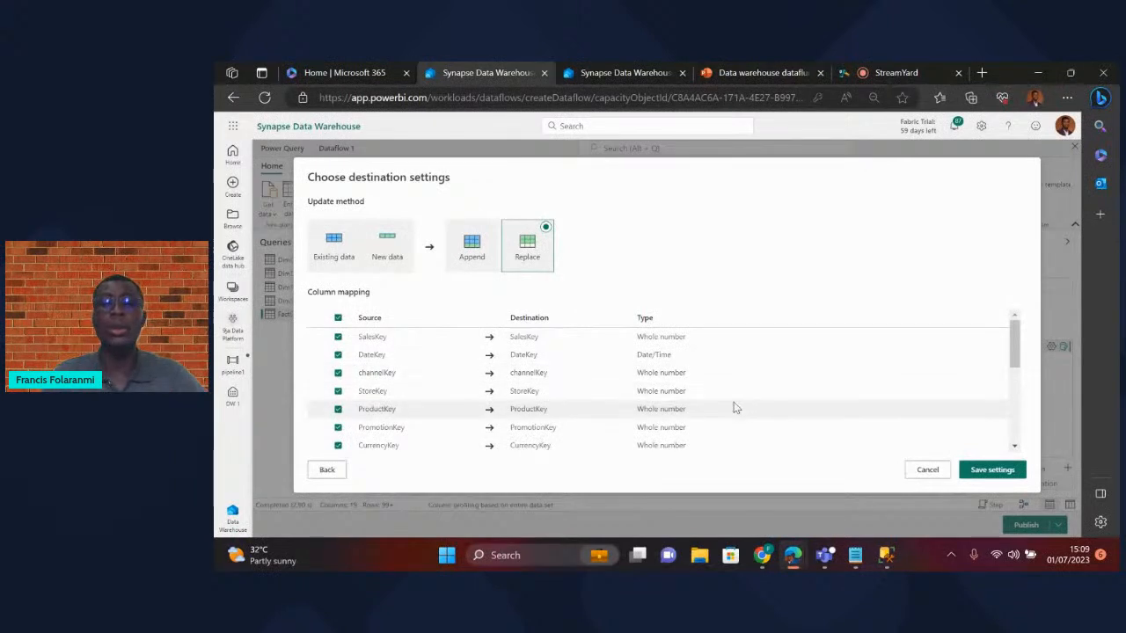
- Exclude ETLLoadID from the FactSales column mapping and save the destination settings with the Replace update method
{"action": "scroll", "coordinate": [734, 403], "scroll_direction": "down", "scroll_amount": 3}
{"action": "scroll", "coordinate": [735, 408], "scroll_direction": "down", "scroll_amount": 3}
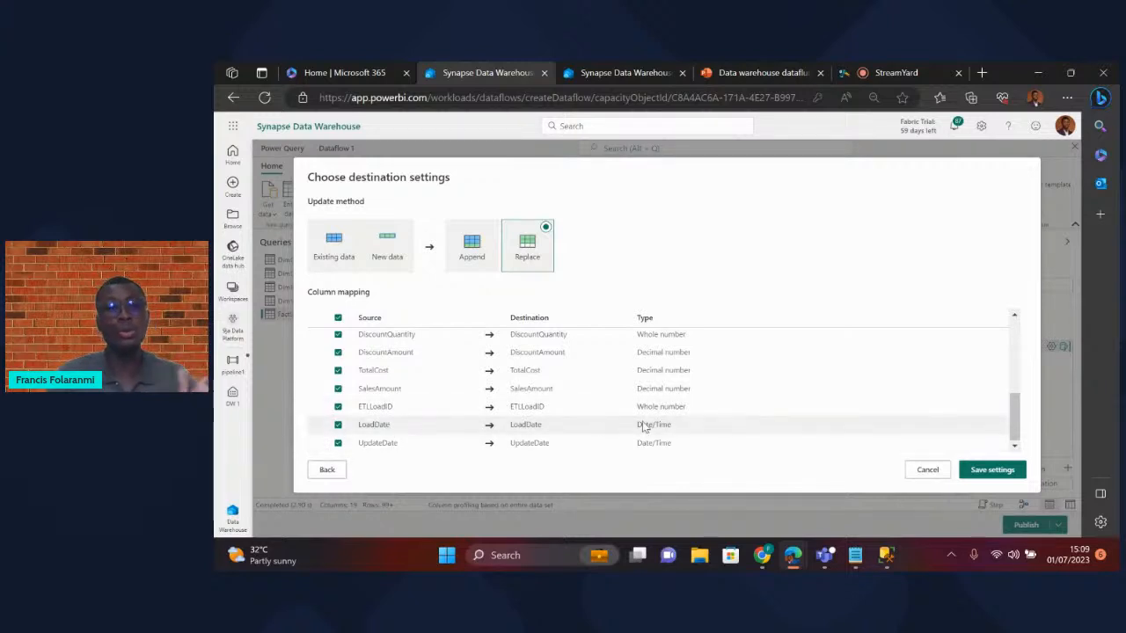
{"action": "left_click", "coordinate": [338, 407]}
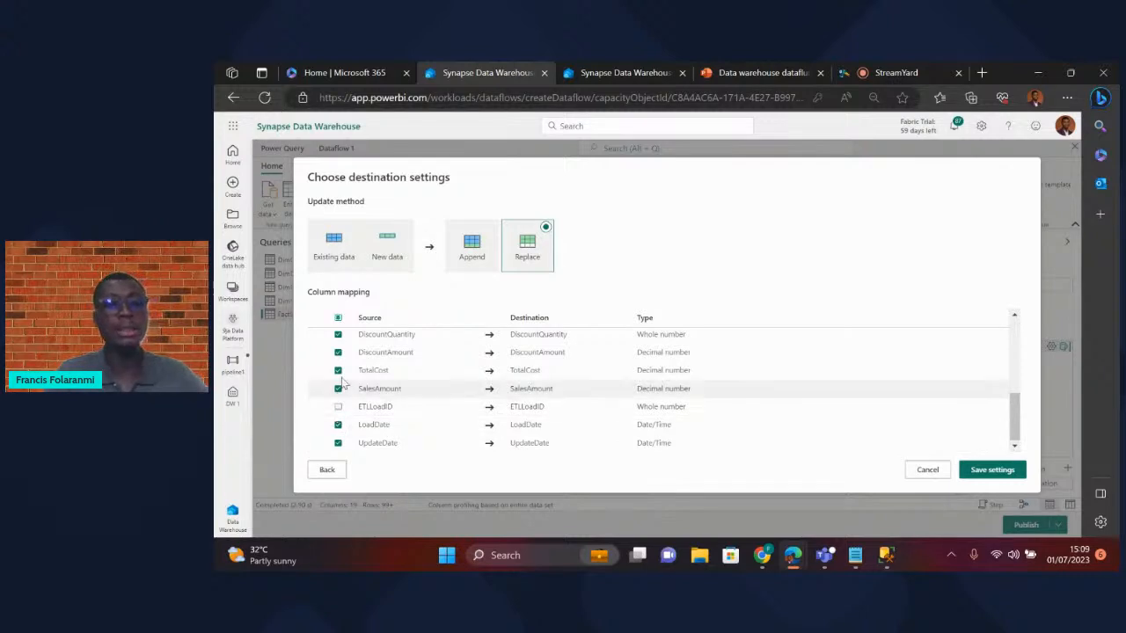
{"action": "scroll", "coordinate": [439, 365], "scroll_direction": "up", "scroll_amount": 3}
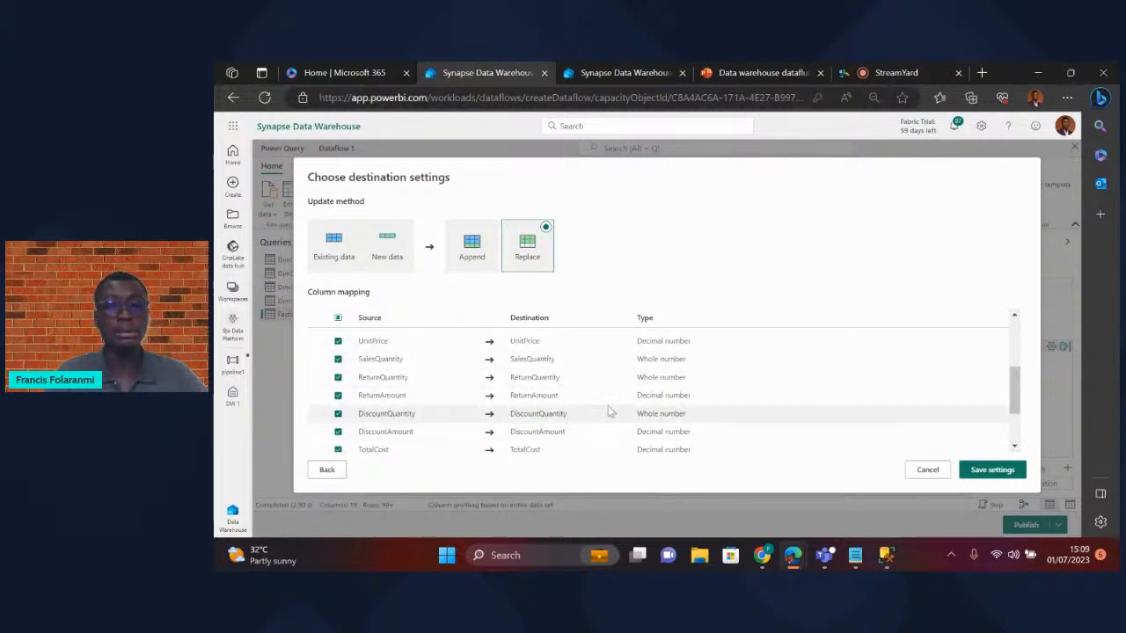
{"action": "left_click", "coordinate": [987, 470]}
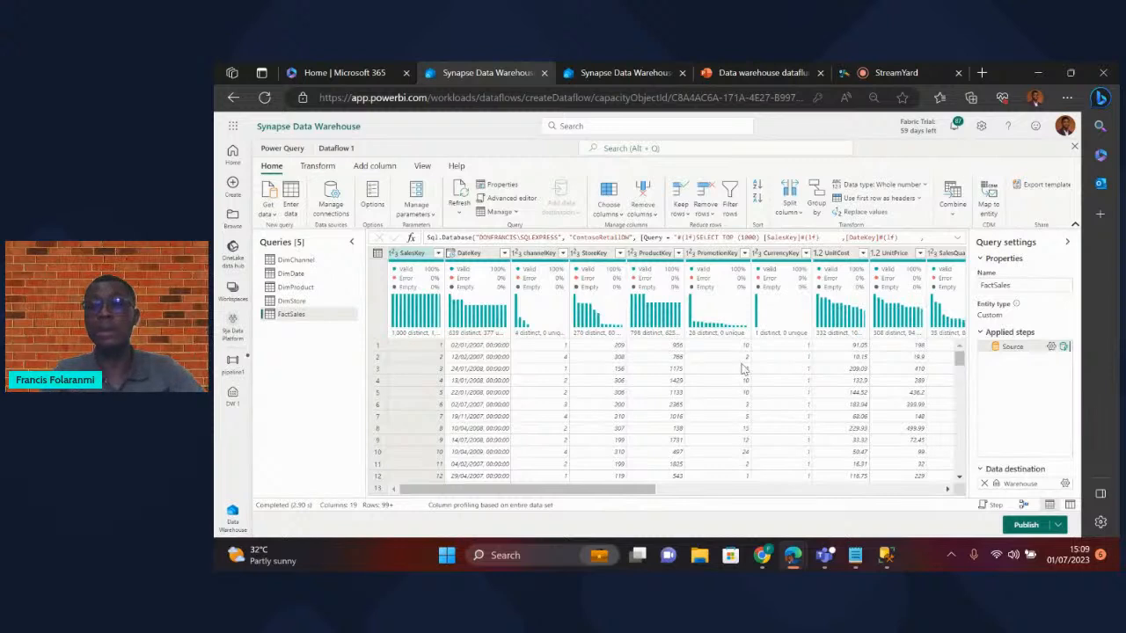
- Give the DimChannel query a Warehouse destination: a new DimChannel table in DW 1 of 9ja Data Platform, using the Replace update method
{"action": "left_click", "coordinate": [302, 262]}
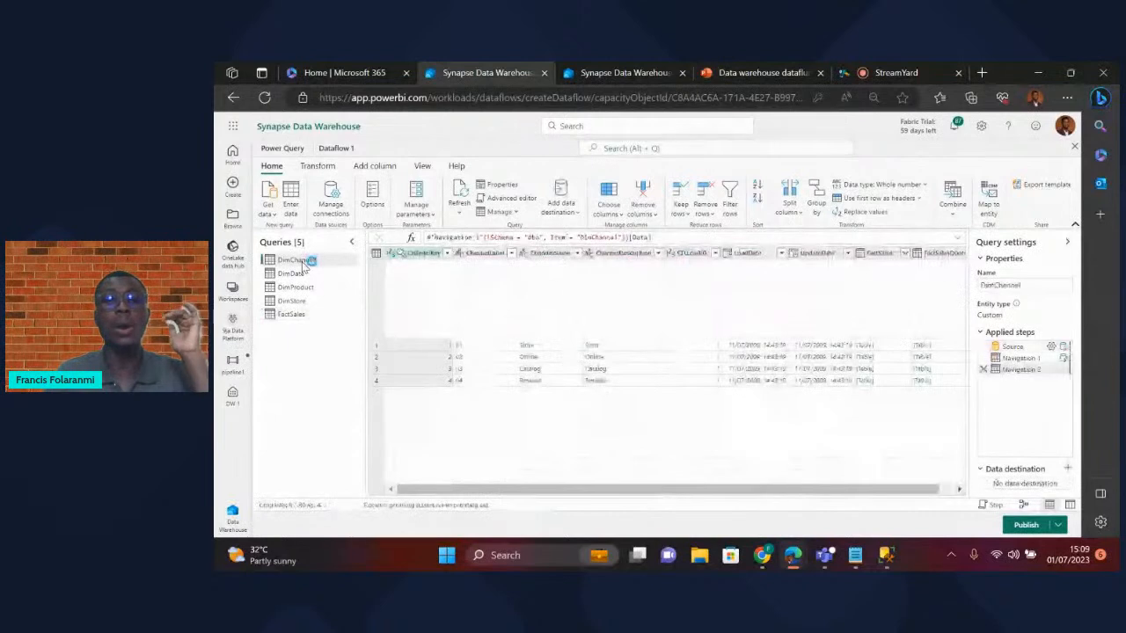
{"action": "left_click", "coordinate": [572, 208]}
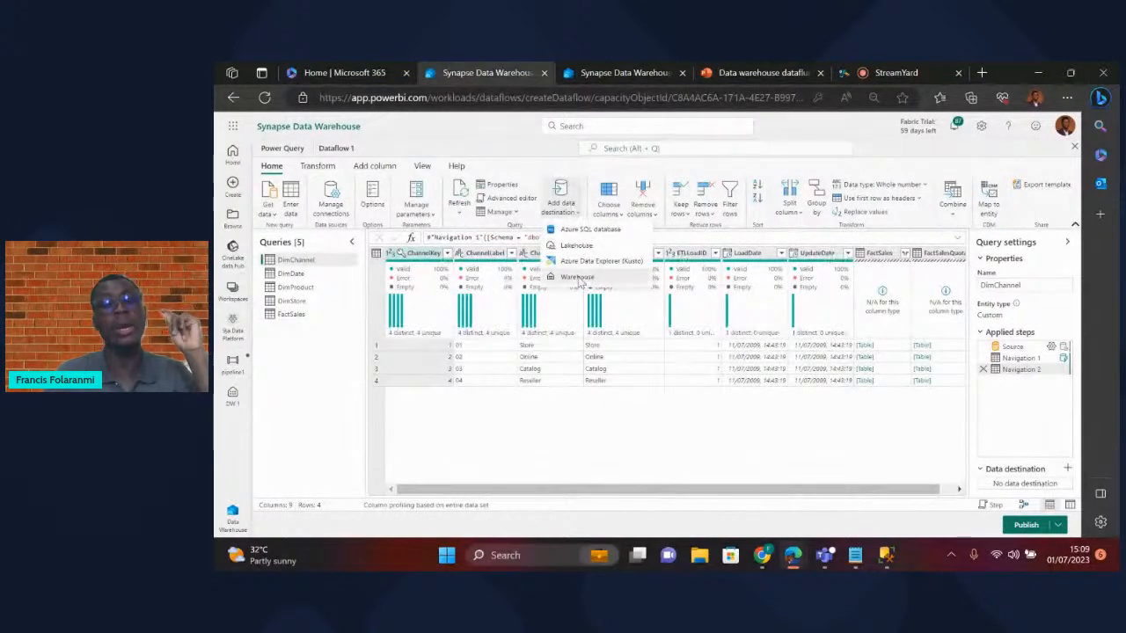
{"action": "left_click", "coordinate": [577, 278]}
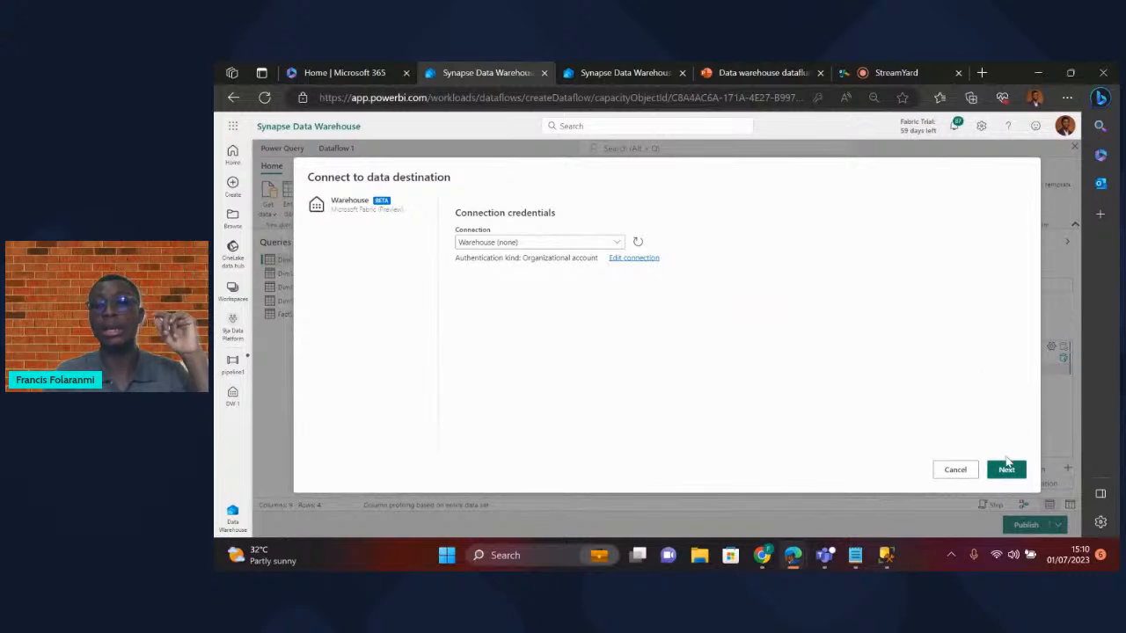
{"action": "left_click", "coordinate": [1006, 468]}
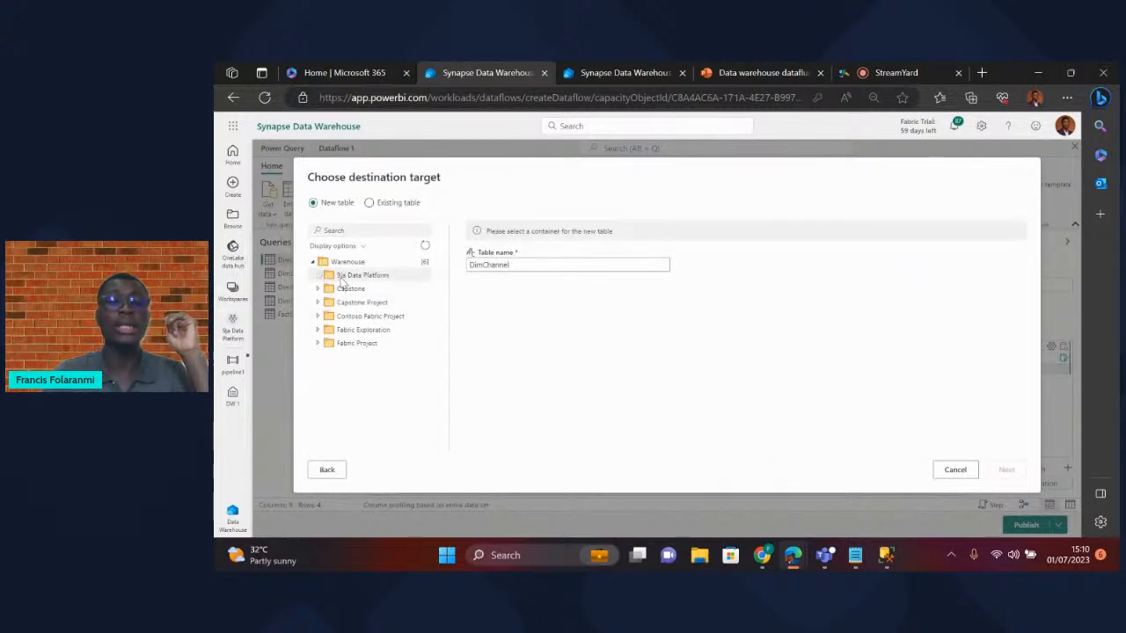
{"action": "left_click", "coordinate": [343, 276]}
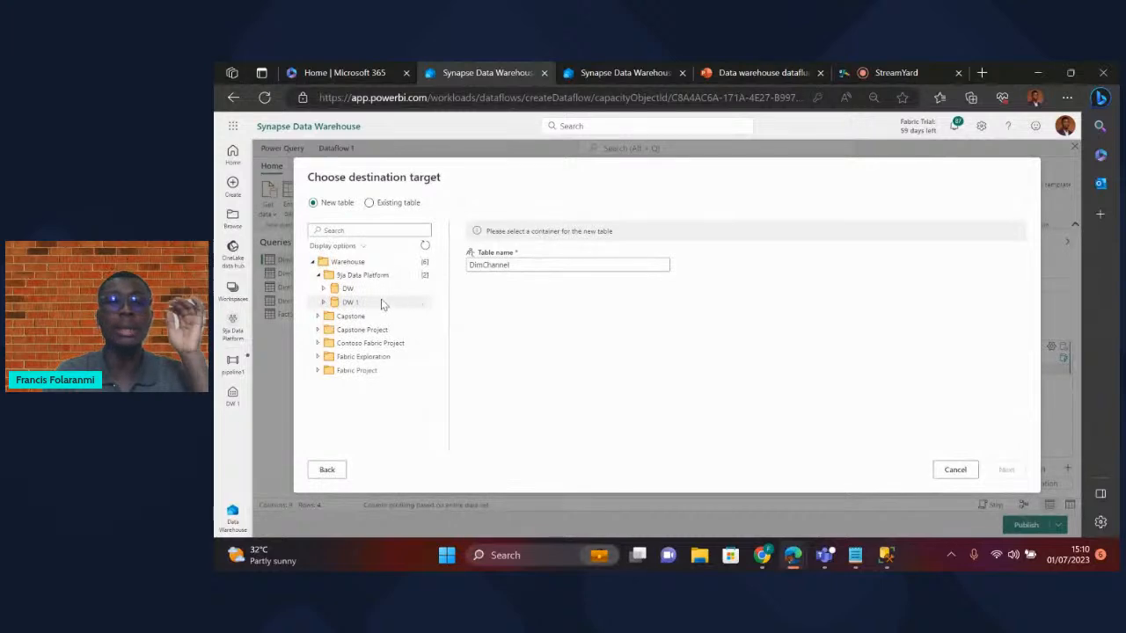
{"action": "left_click", "coordinate": [350, 302]}
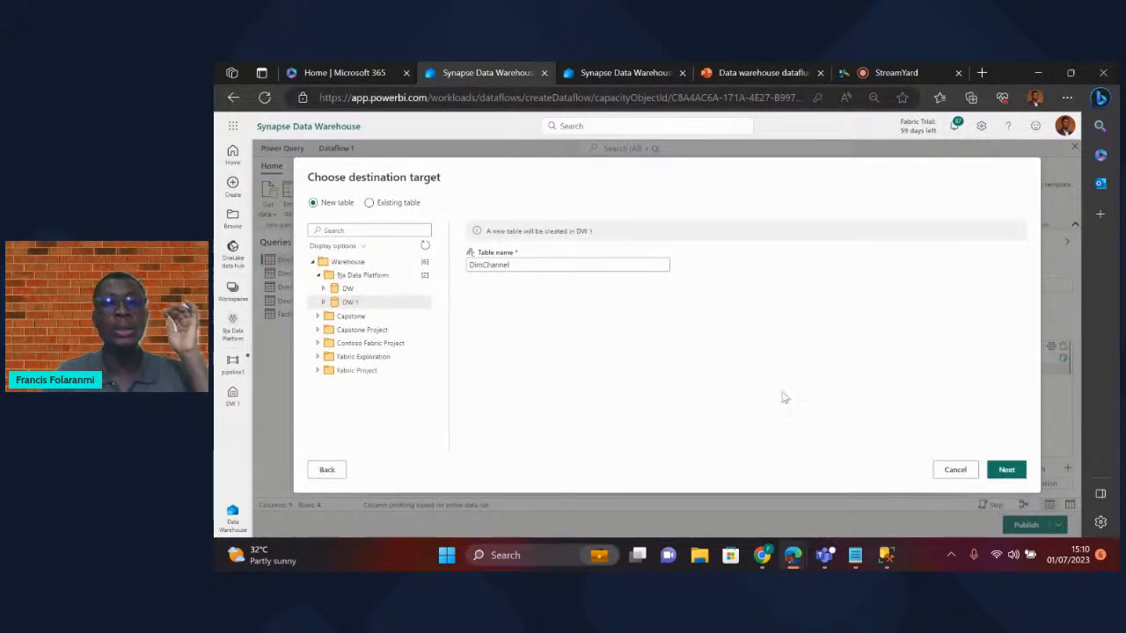
{"action": "left_click", "coordinate": [1006, 470]}
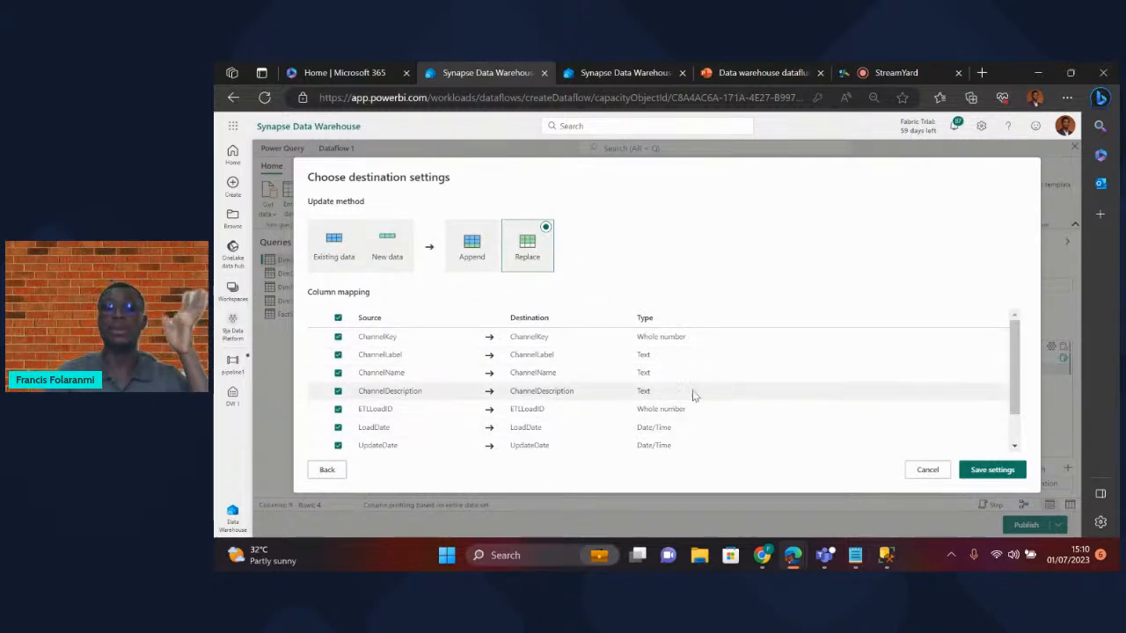
{"action": "scroll", "coordinate": [705, 393], "scroll_direction": "down", "scroll_amount": 2}
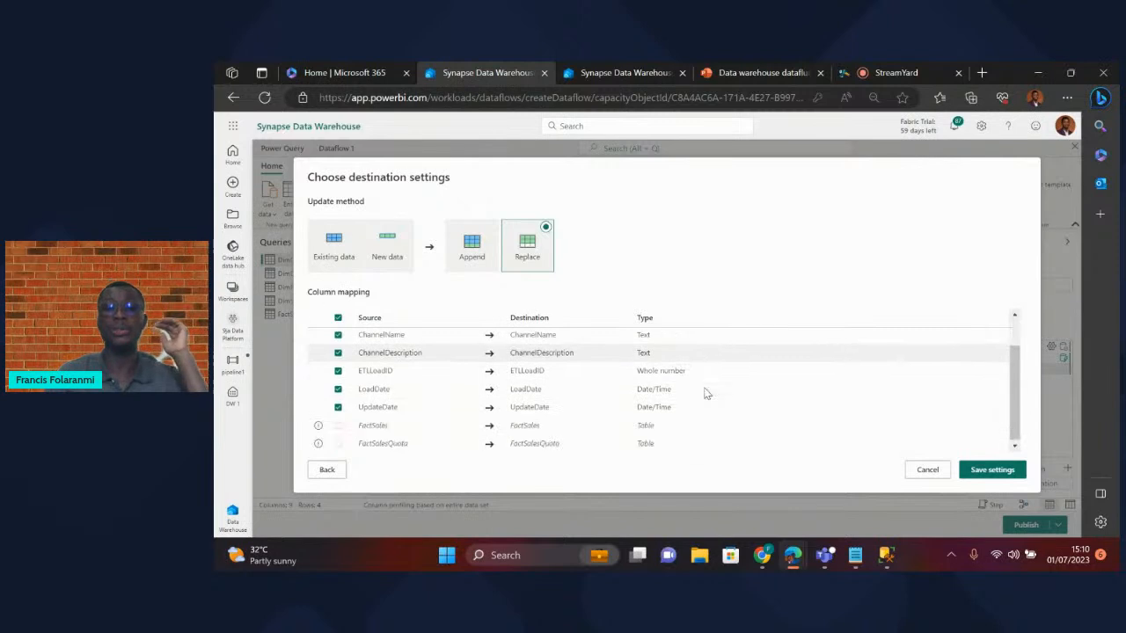
{"action": "left_click", "coordinate": [994, 472]}
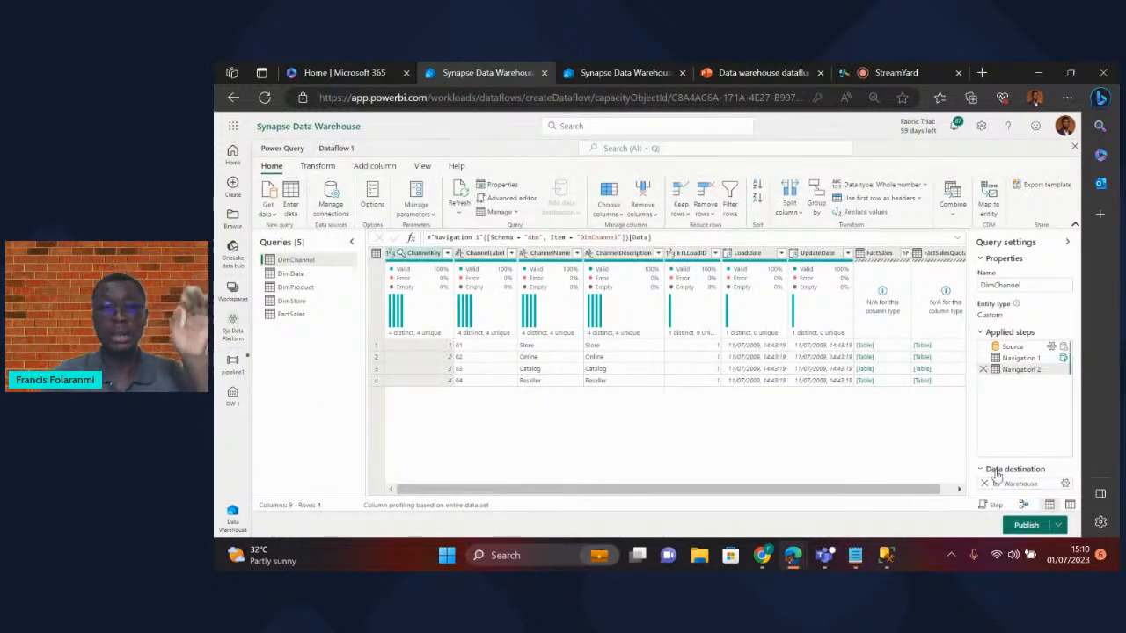
- Give the DimDate query a Warehouse destination: a new DimDate table in DW 1 of 9ja Data Platform, using the Replace update method
{"action": "left_click", "coordinate": [293, 275]}
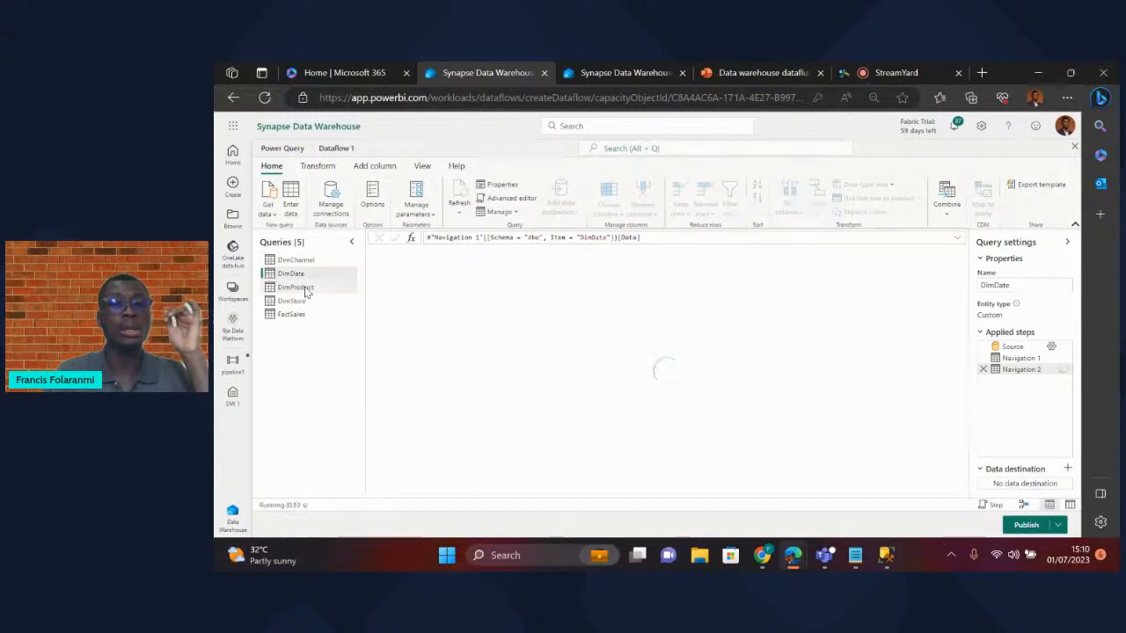
{"action": "left_click", "coordinate": [305, 288]}
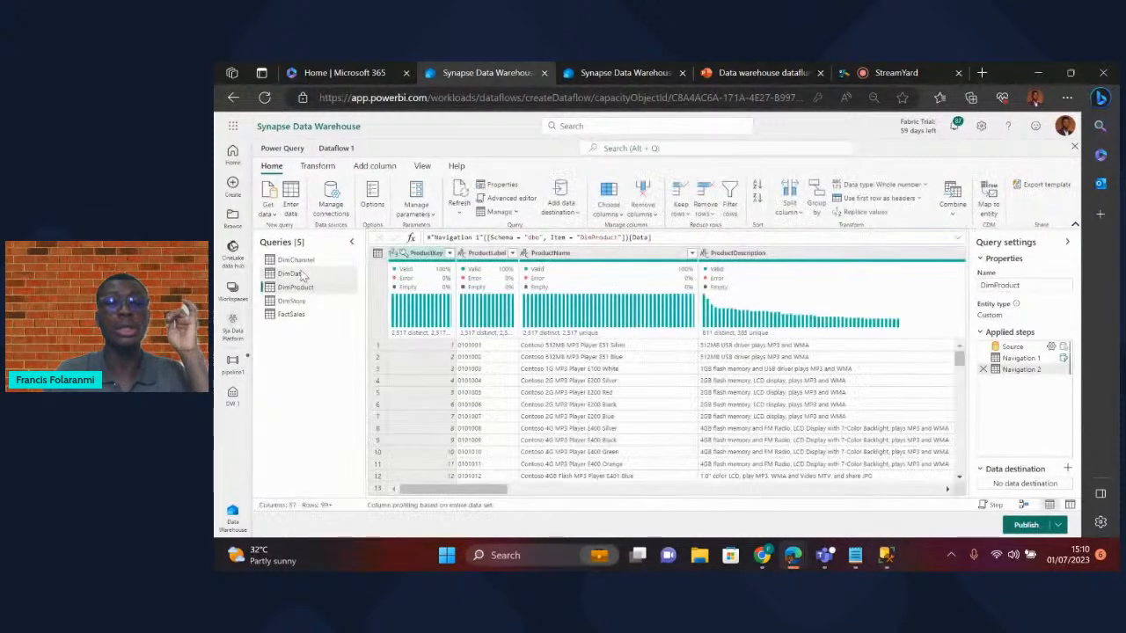
{"action": "left_click", "coordinate": [299, 273]}
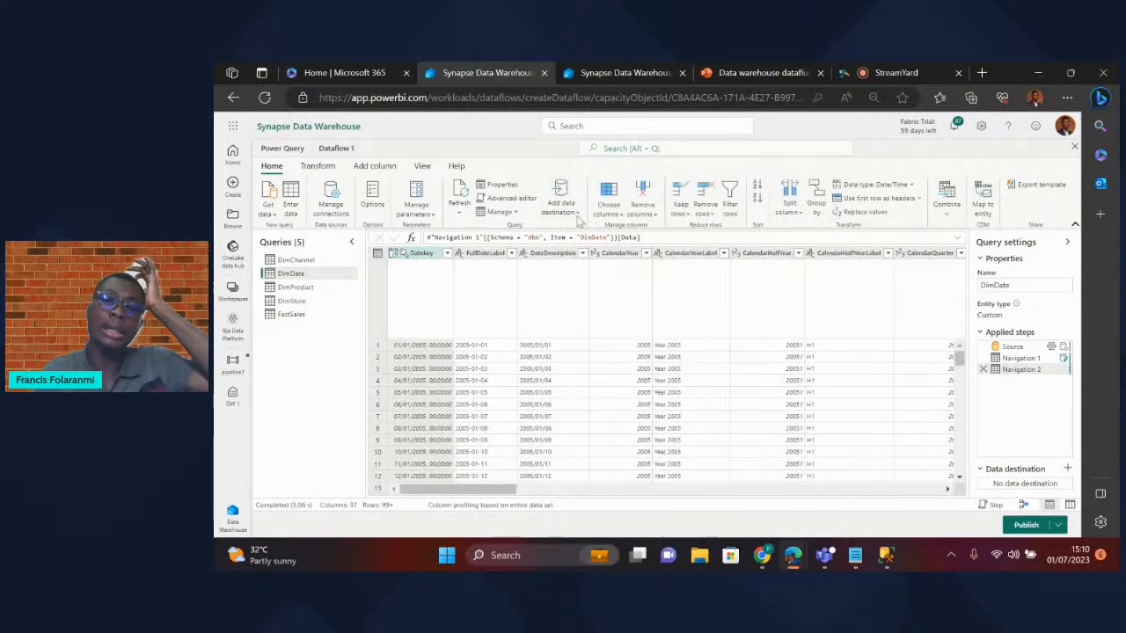
{"action": "left_click", "coordinate": [568, 207]}
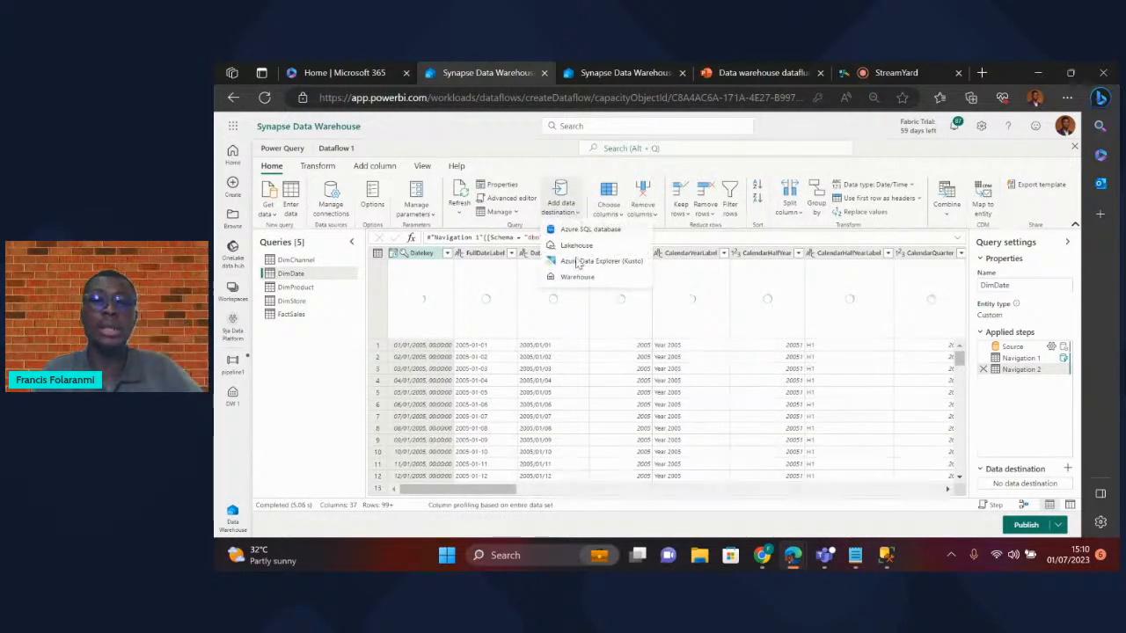
{"action": "left_click", "coordinate": [577, 278]}
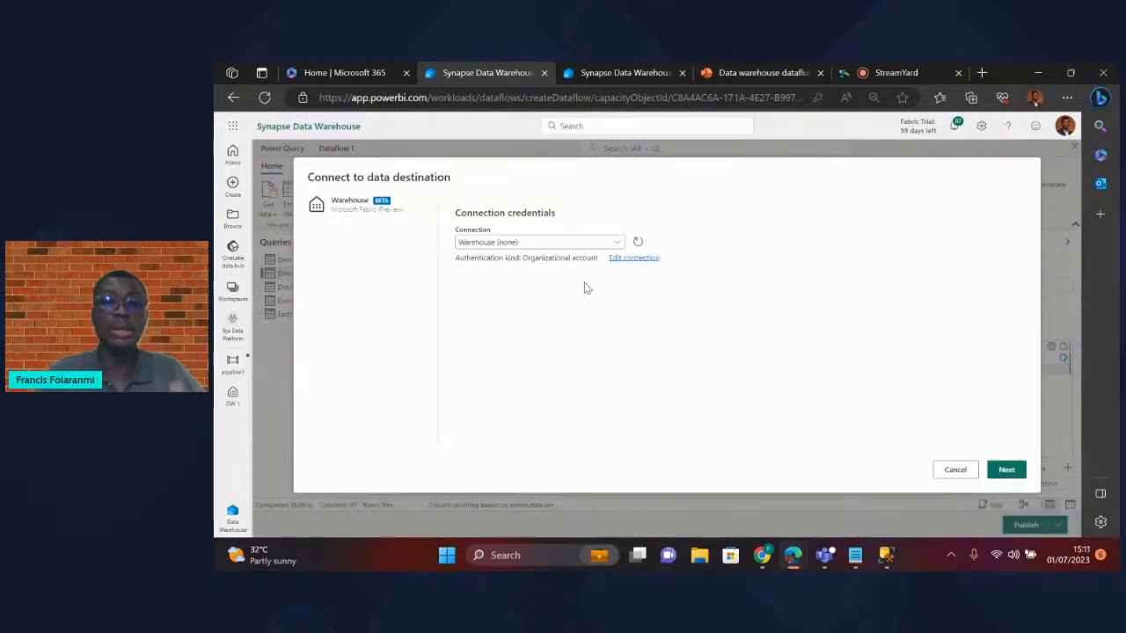
{"action": "left_click", "coordinate": [1007, 473]}
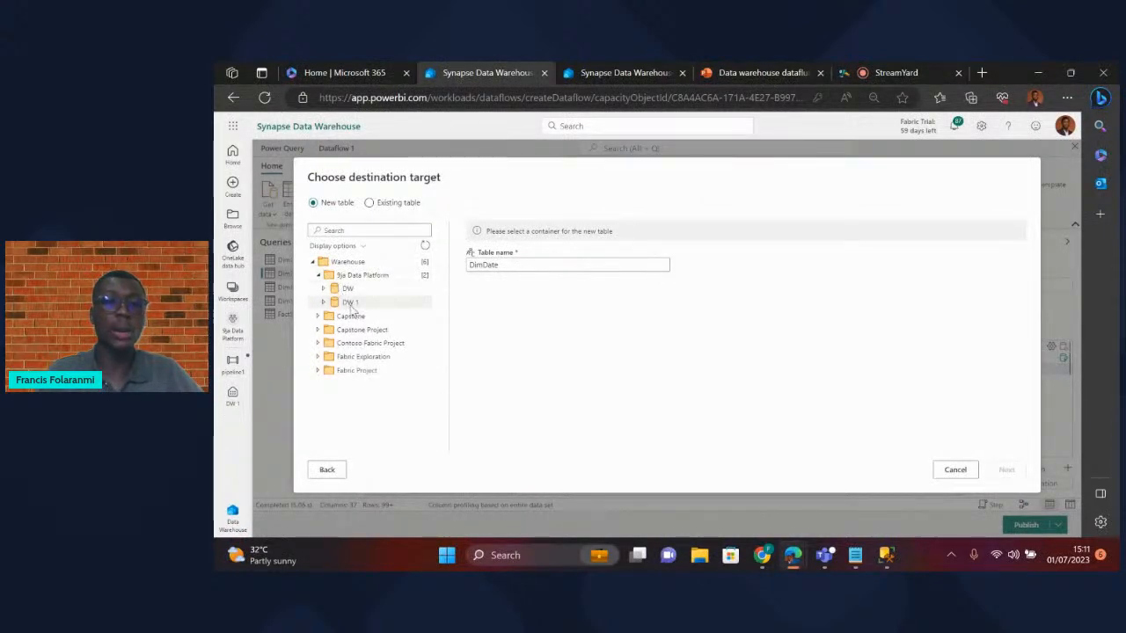
{"action": "left_click", "coordinate": [351, 303]}
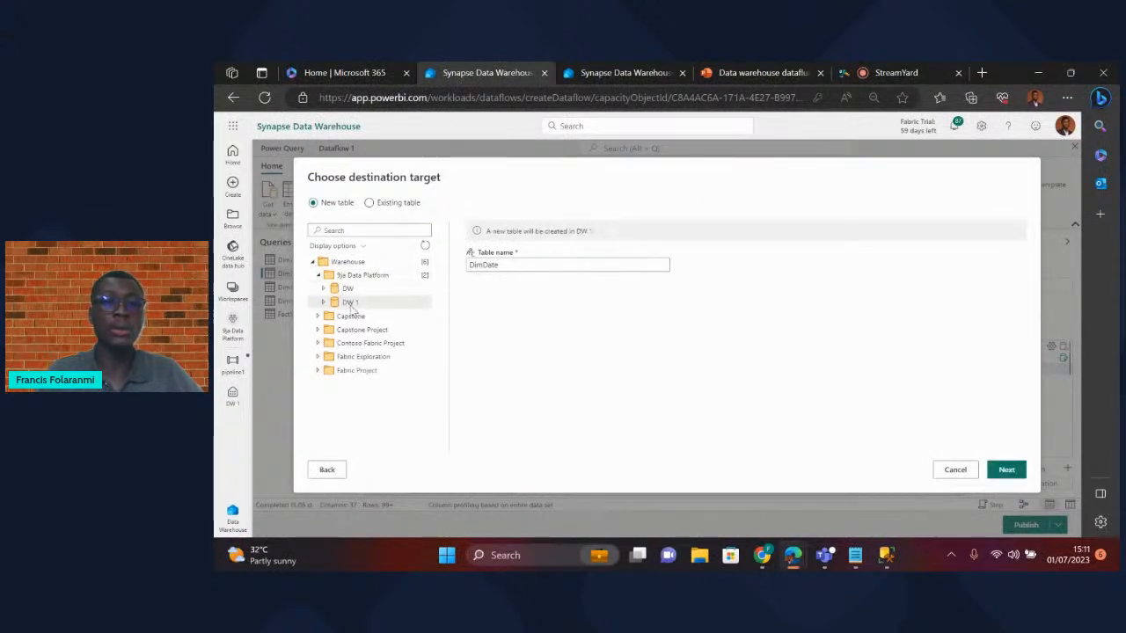
{"action": "left_click", "coordinate": [1007, 470]}
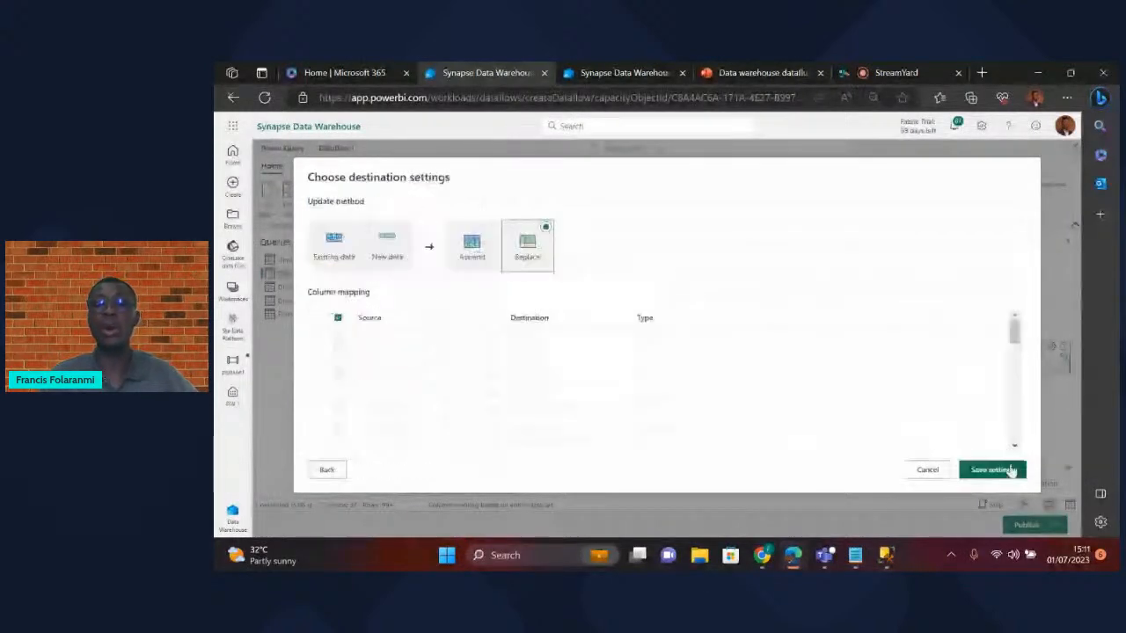
{"action": "left_click", "coordinate": [1000, 473]}
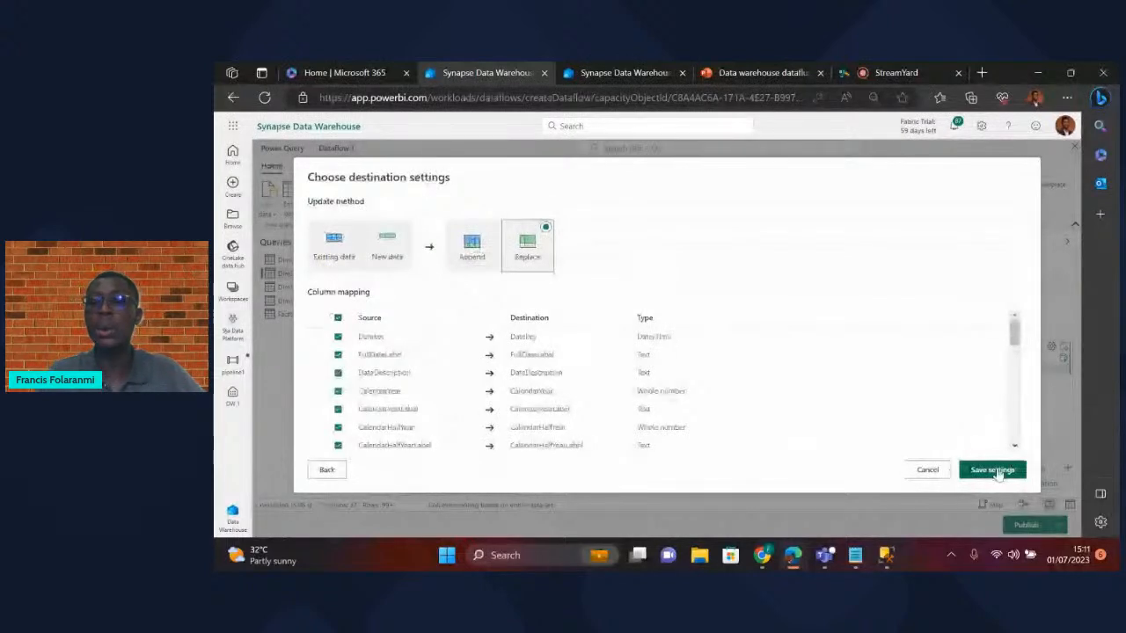
{"action": "left_click", "coordinate": [996, 472]}
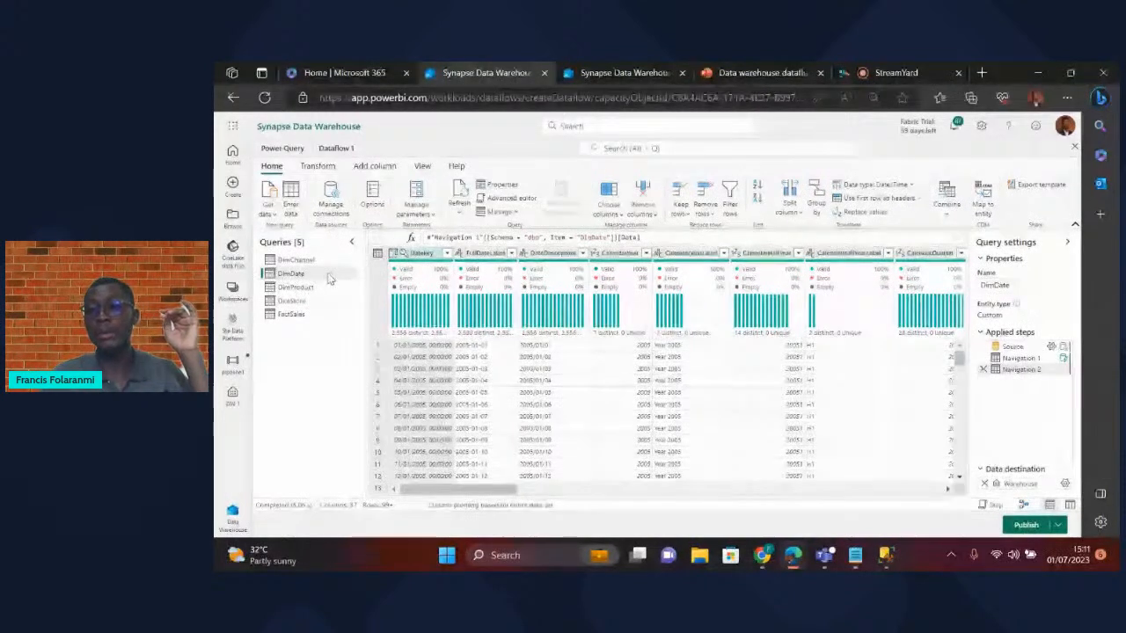
{"action": "left_click", "coordinate": [1064, 485]}
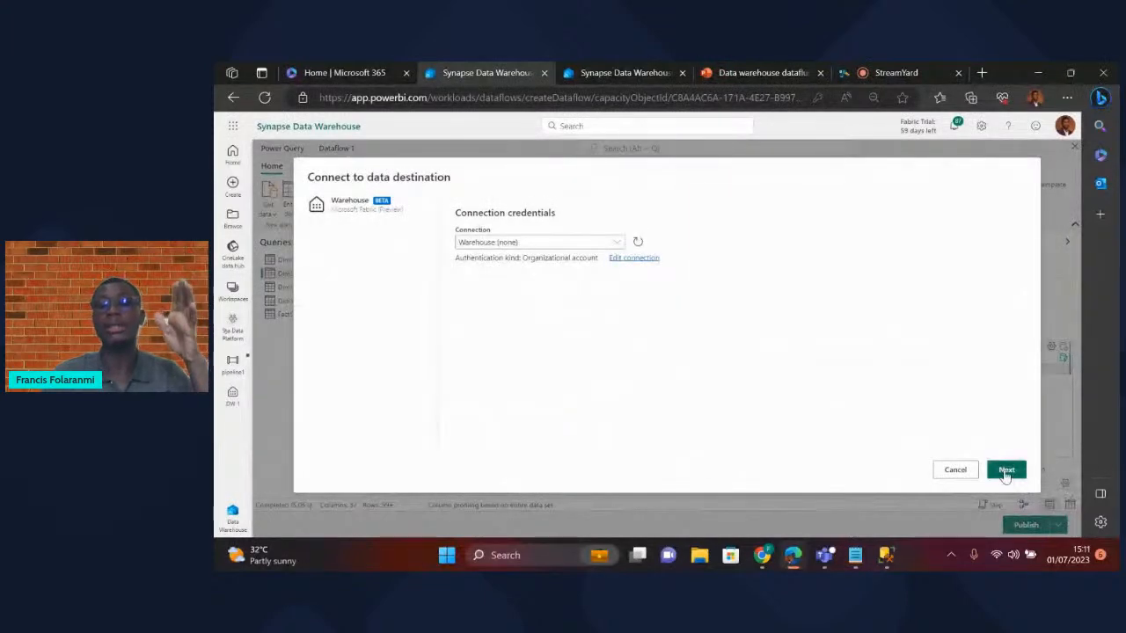
{"action": "left_click", "coordinate": [1005, 470]}
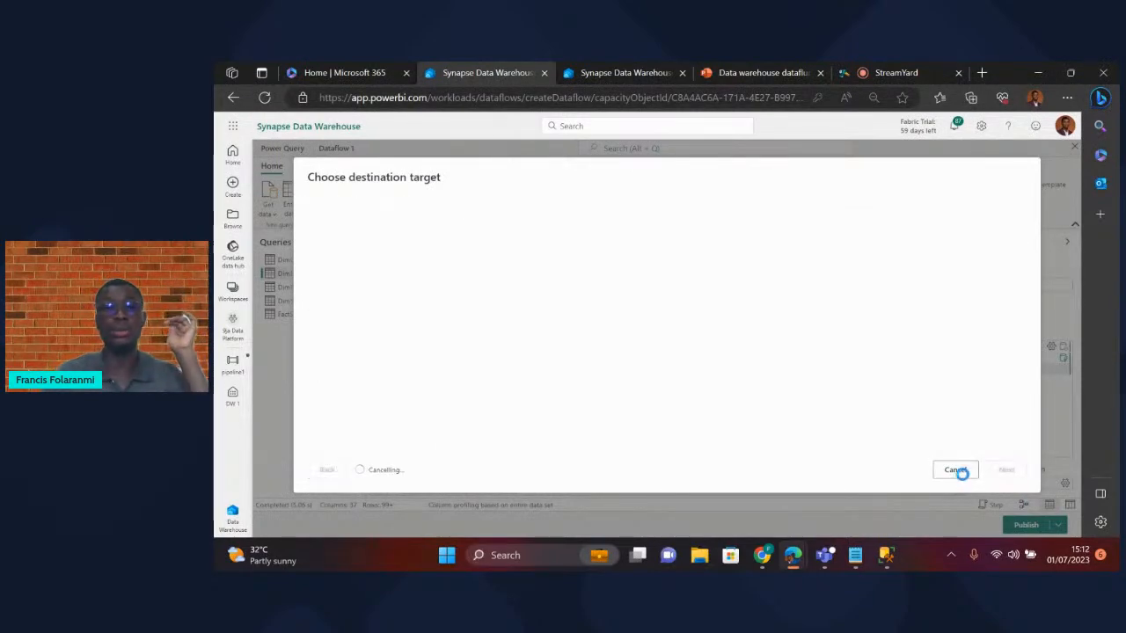
{"action": "left_click", "coordinate": [957, 471]}
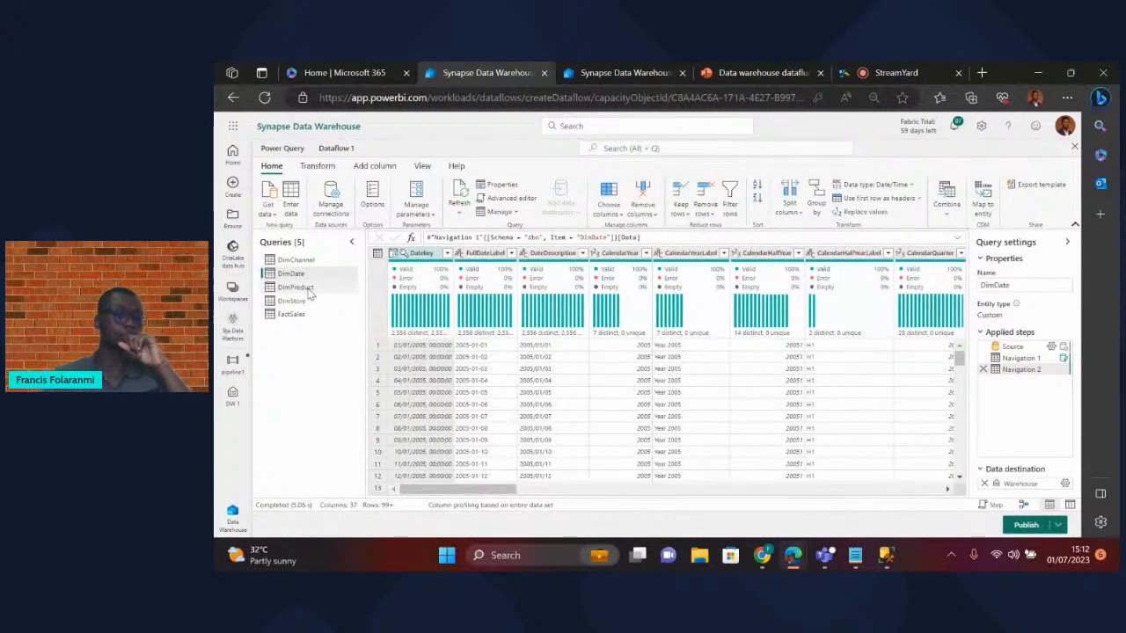
- Give the DimProduct query a Warehouse destination: a new DimProduct table in DW 1 of 9ja Data Platform, using the Replace update method
{"action": "left_click", "coordinate": [296, 287]}
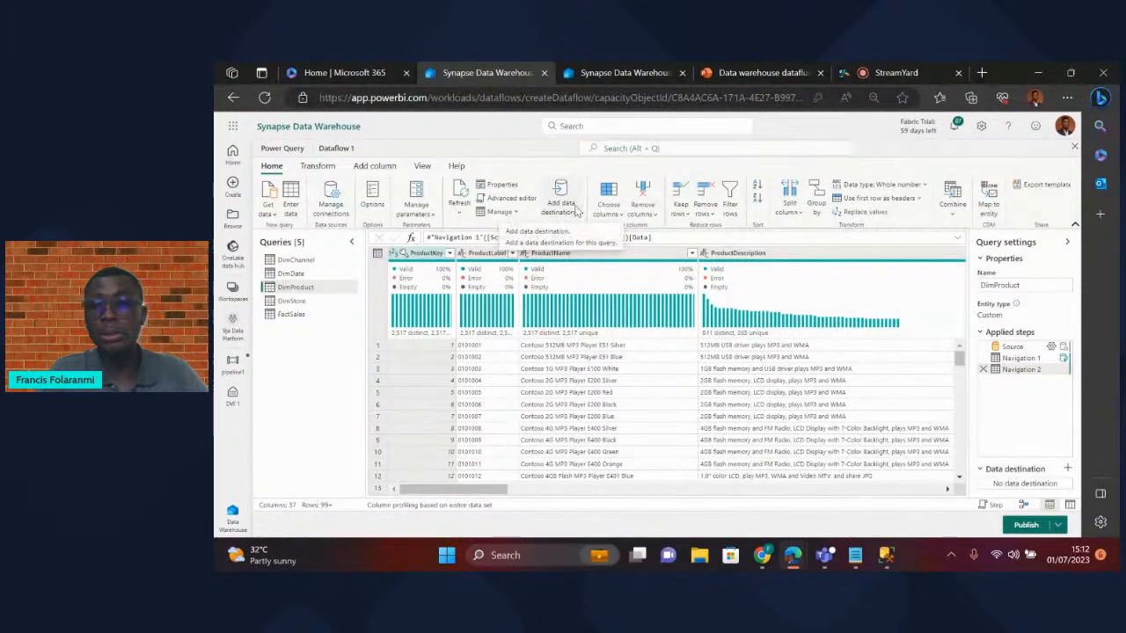
{"action": "left_click", "coordinate": [296, 261]}
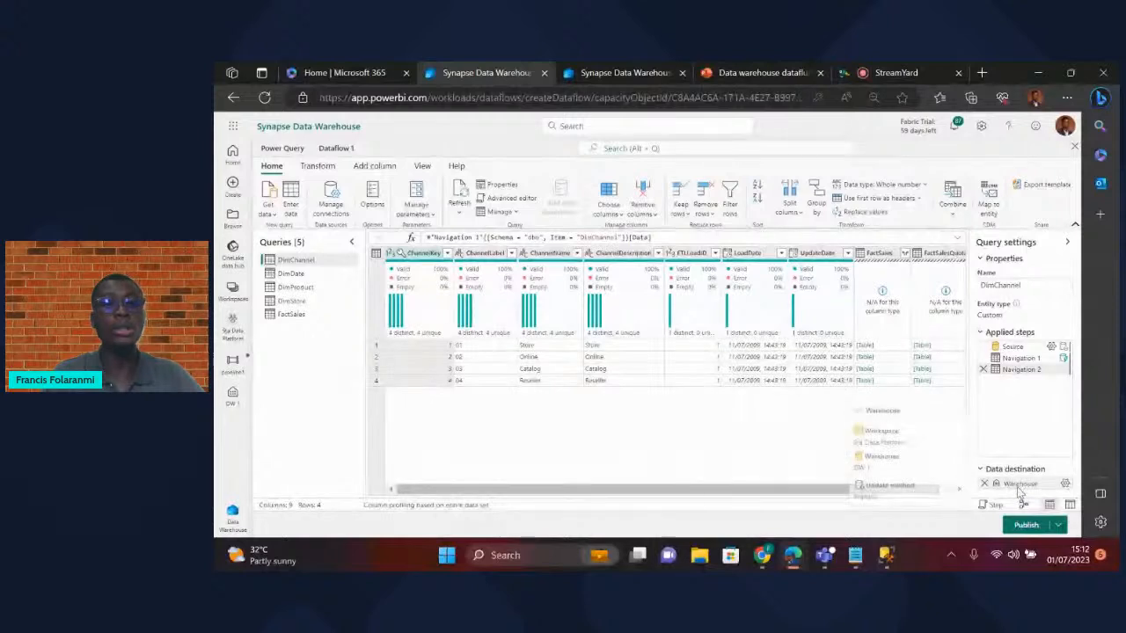
{"action": "left_click", "coordinate": [301, 290]}
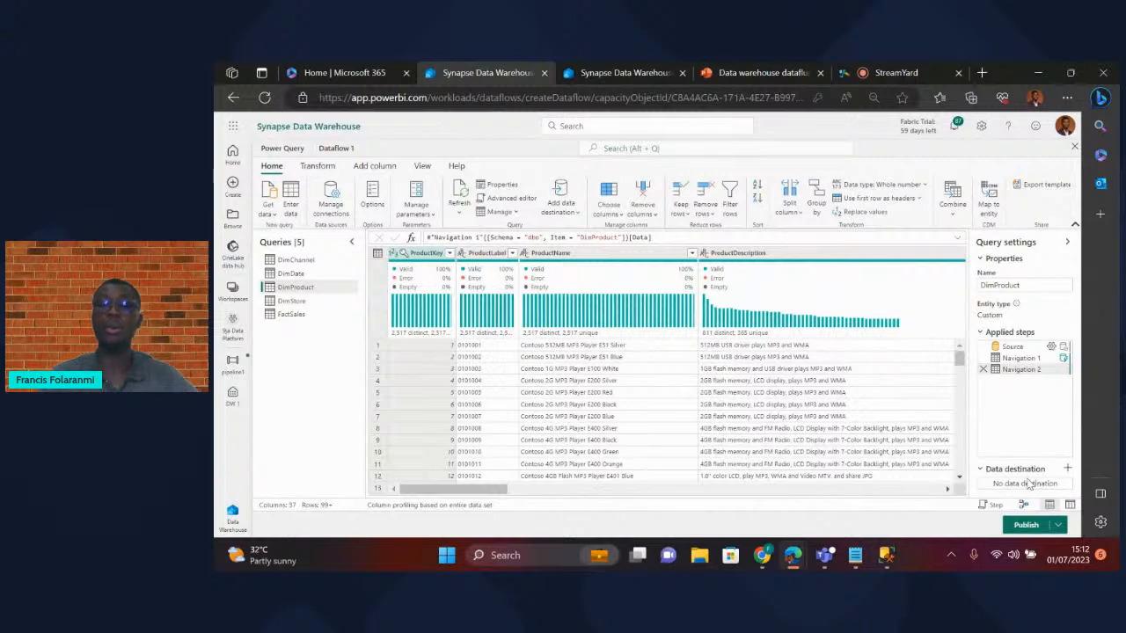
{"action": "left_click", "coordinate": [580, 214]}
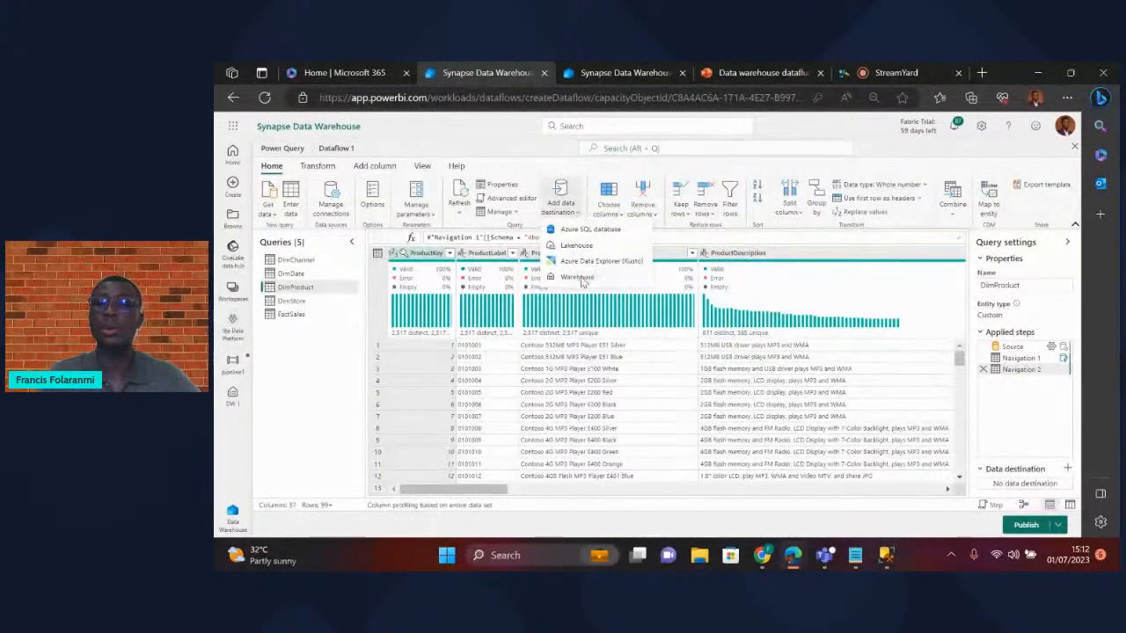
{"action": "left_click", "coordinate": [580, 277]}
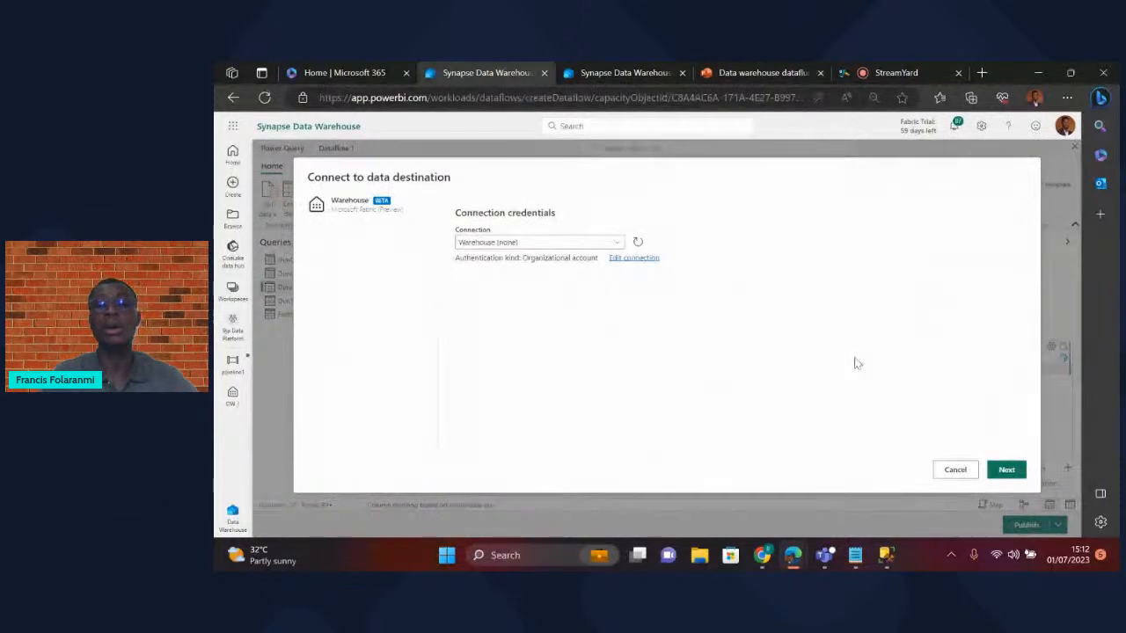
{"action": "left_click", "coordinate": [1008, 470]}
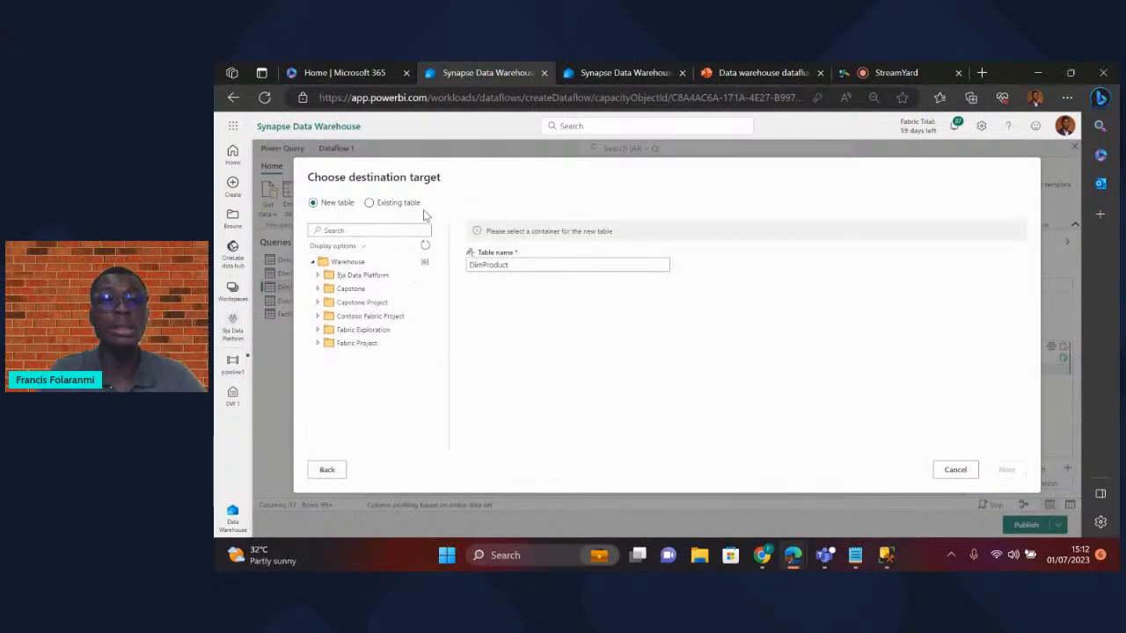
{"action": "left_click", "coordinate": [318, 276]}
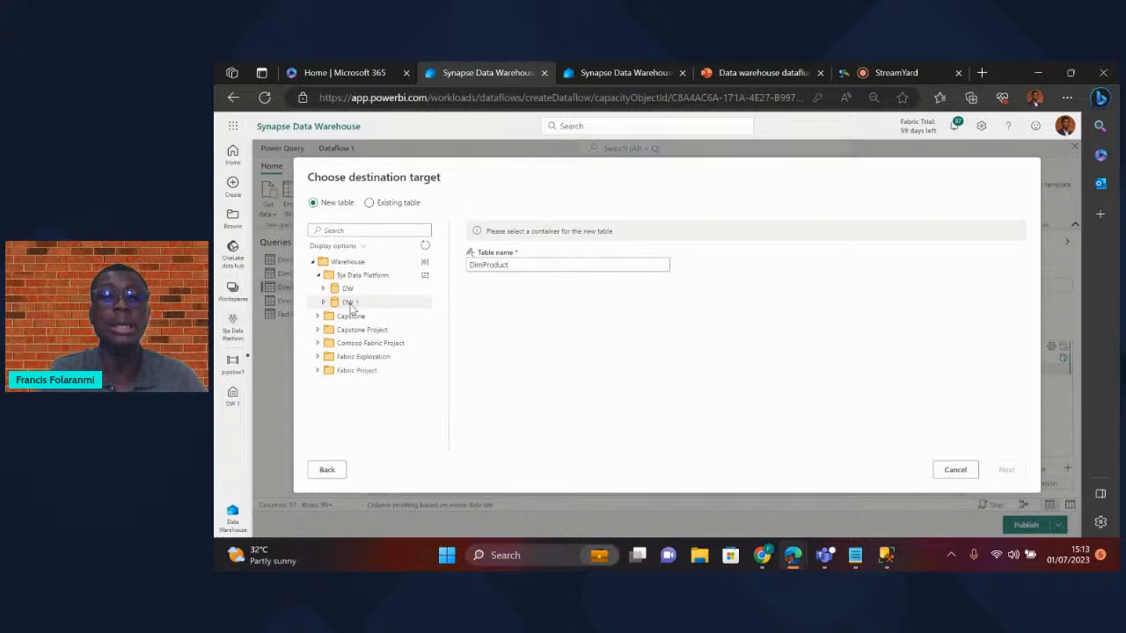
{"action": "left_click", "coordinate": [350, 304]}
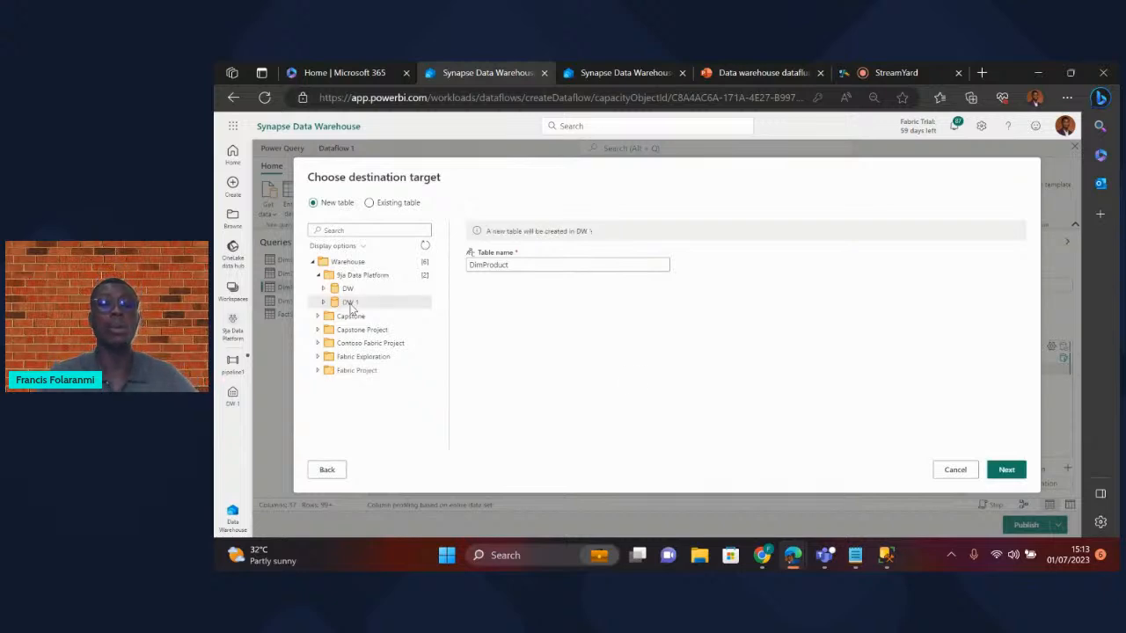
{"action": "left_click", "coordinate": [1010, 473]}
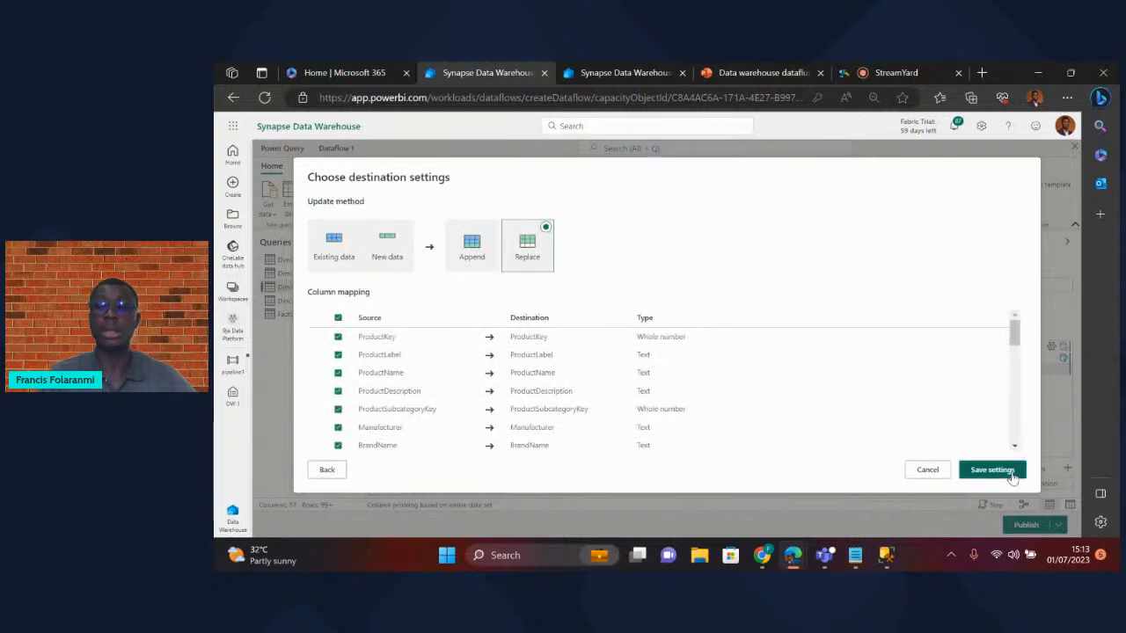
{"action": "left_click", "coordinate": [994, 470]}
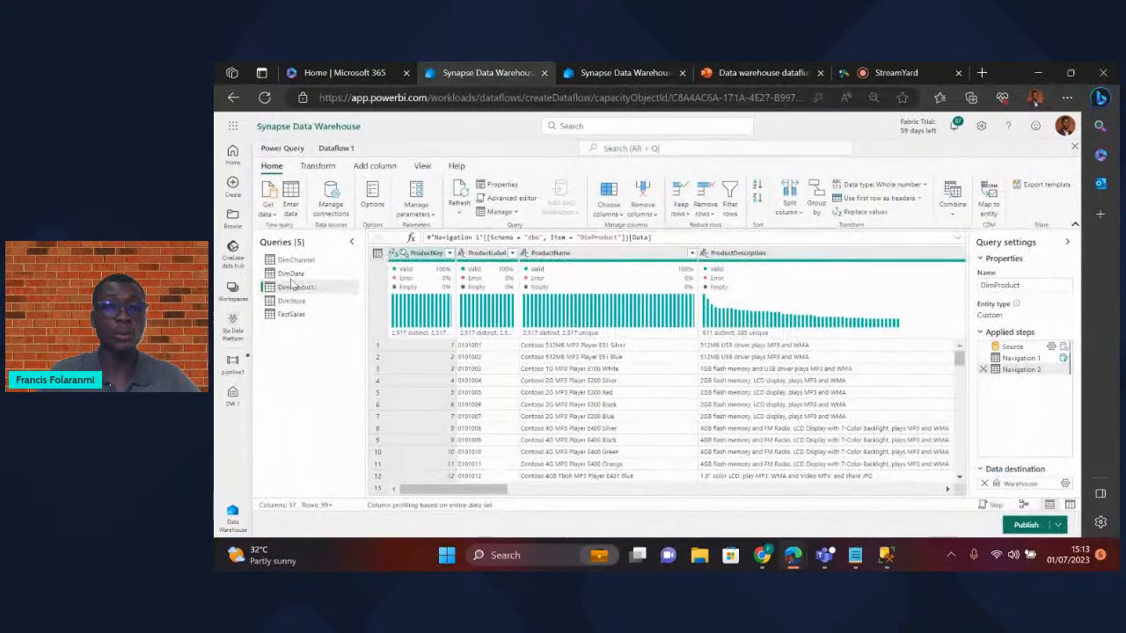
- Give the DimStore query a Warehouse destination: a new DimStore table in DW 1 of 9ja Data Platform, using the Replace update method
{"action": "left_click", "coordinate": [298, 302]}
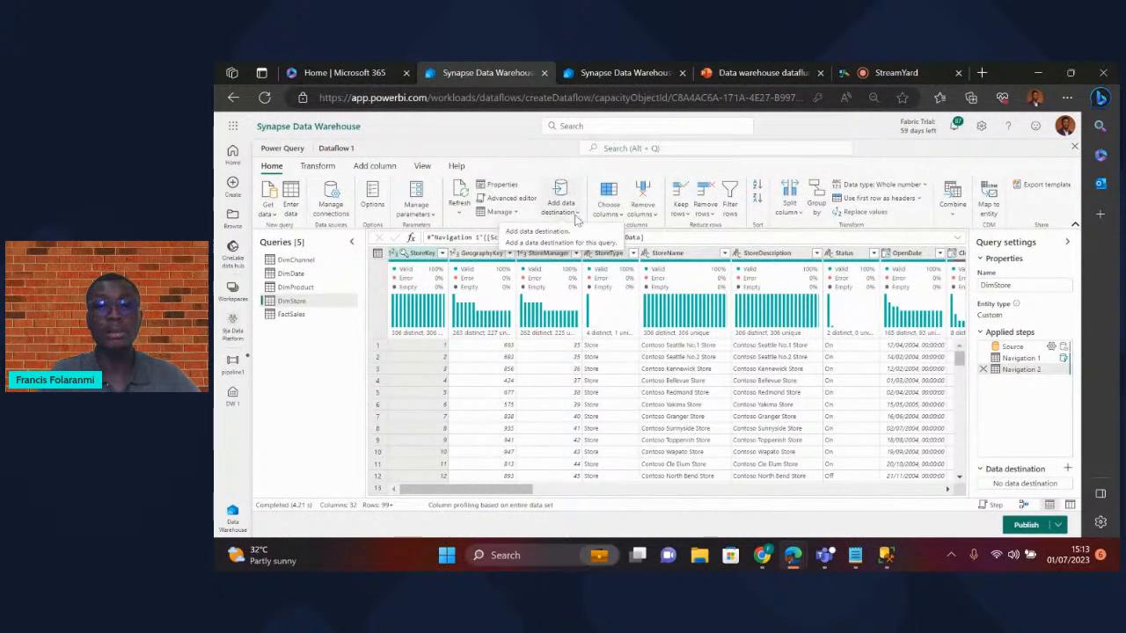
{"action": "left_click", "coordinate": [575, 217]}
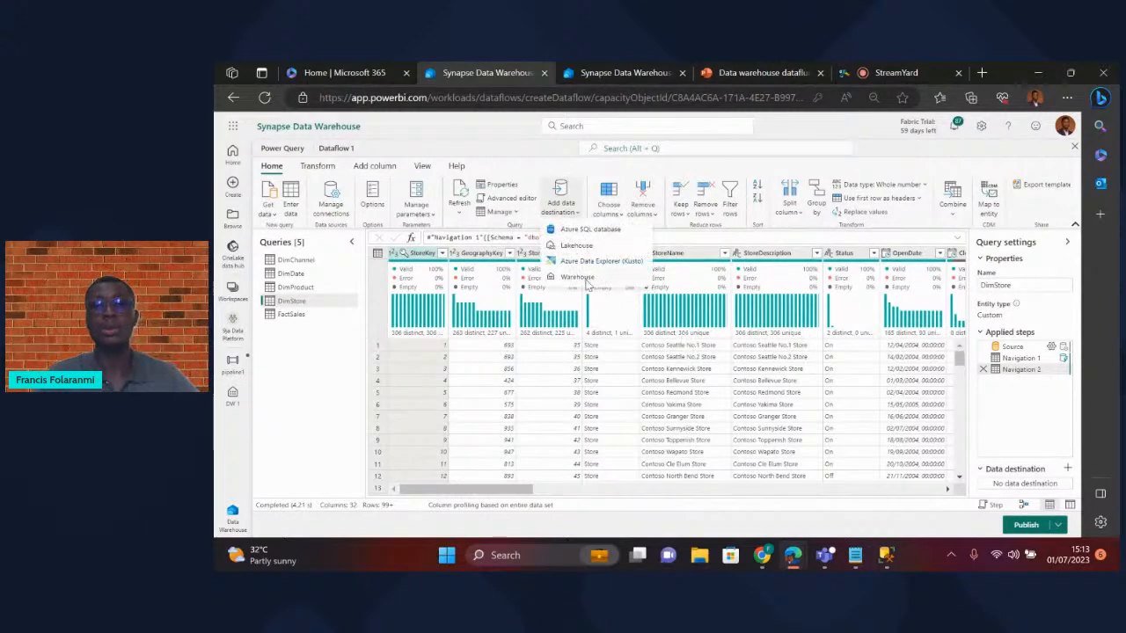
{"action": "left_click", "coordinate": [578, 278]}
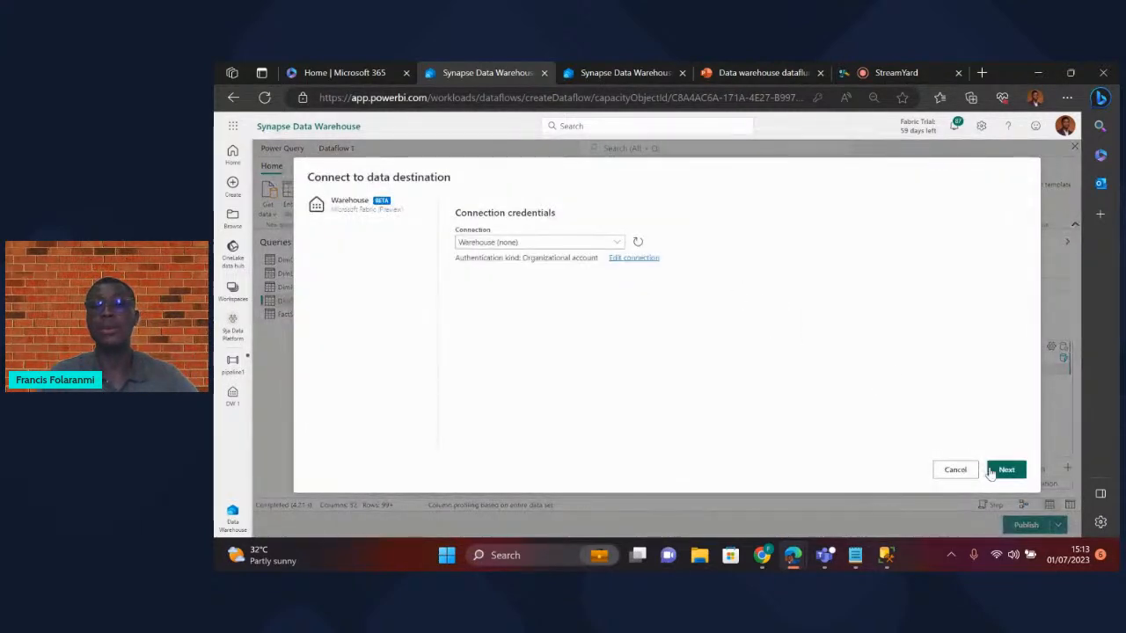
{"action": "left_click", "coordinate": [1006, 470]}
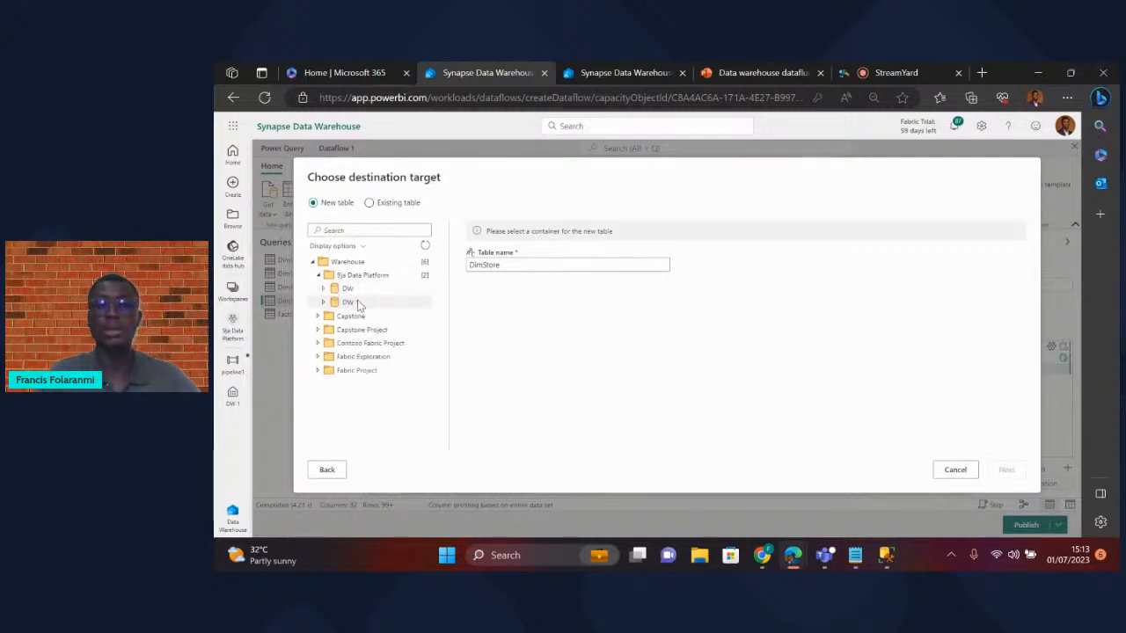
{"action": "left_click", "coordinate": [357, 305]}
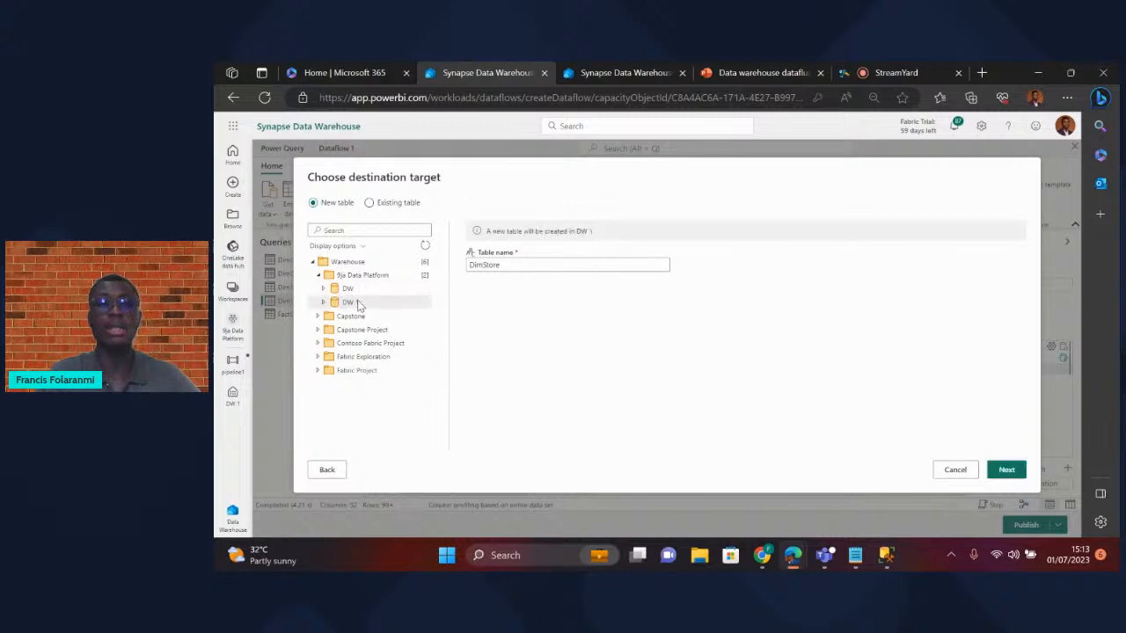
{"action": "left_click", "coordinate": [1010, 470]}
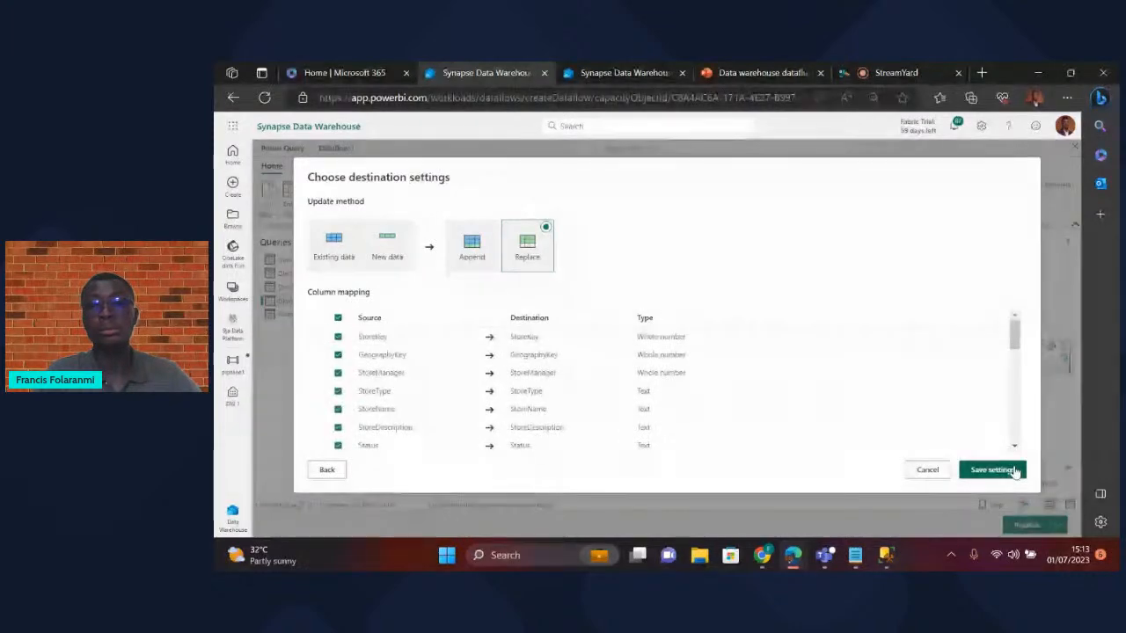
{"action": "left_click", "coordinate": [993, 471]}
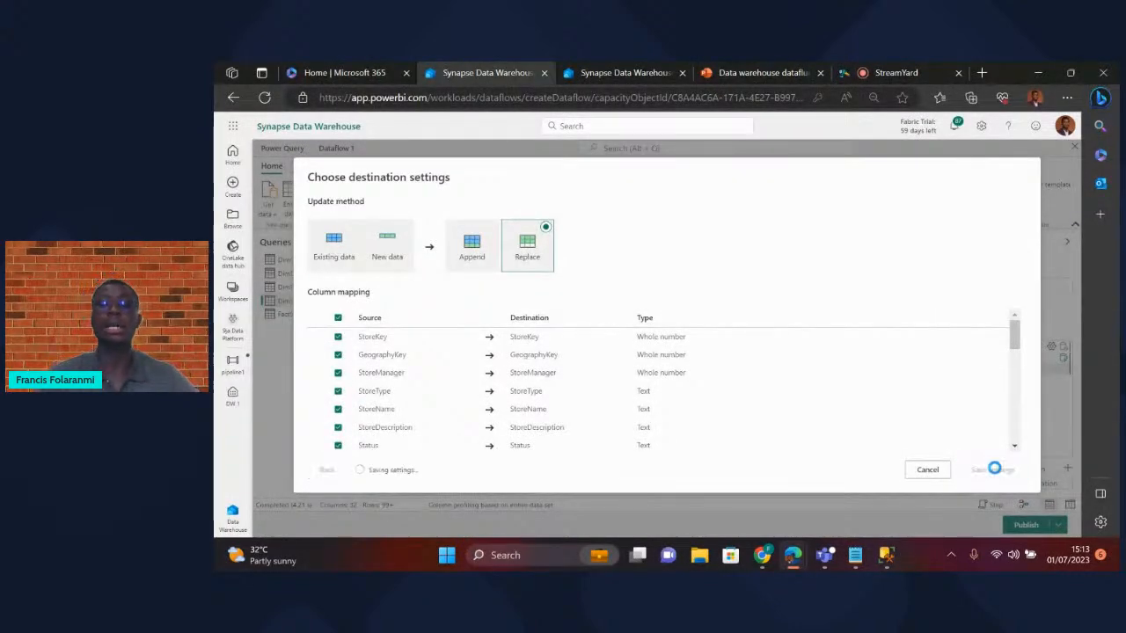
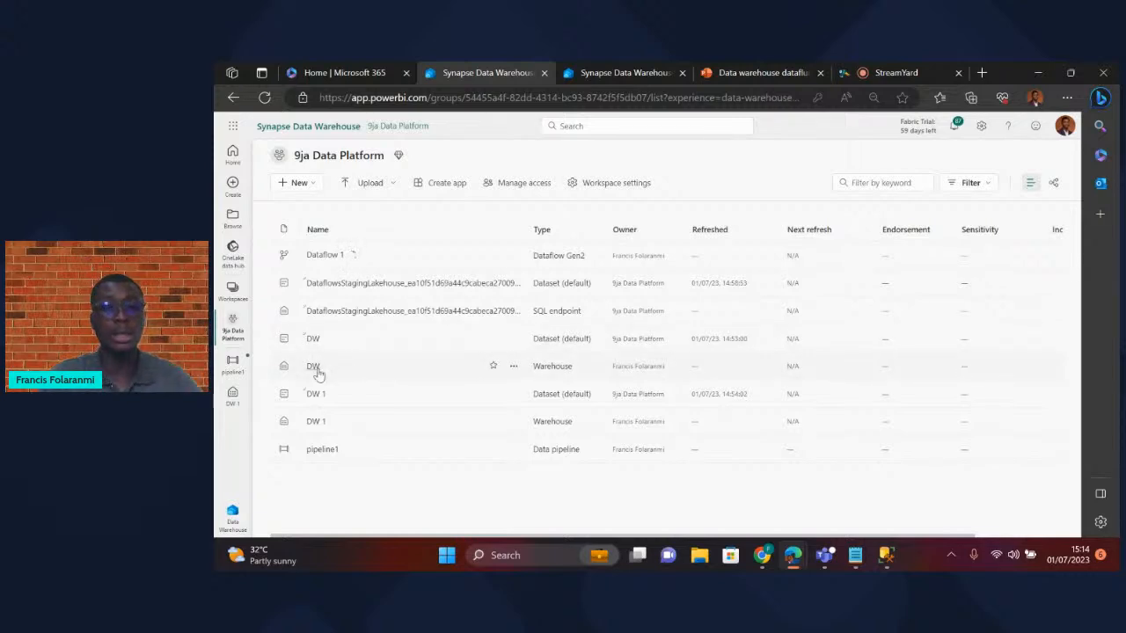
- Filter the 9ja Data Platform items by the Warehouse type to view only warehouses, and clear the filter again
{"action": "left_click", "coordinate": [987, 185]}
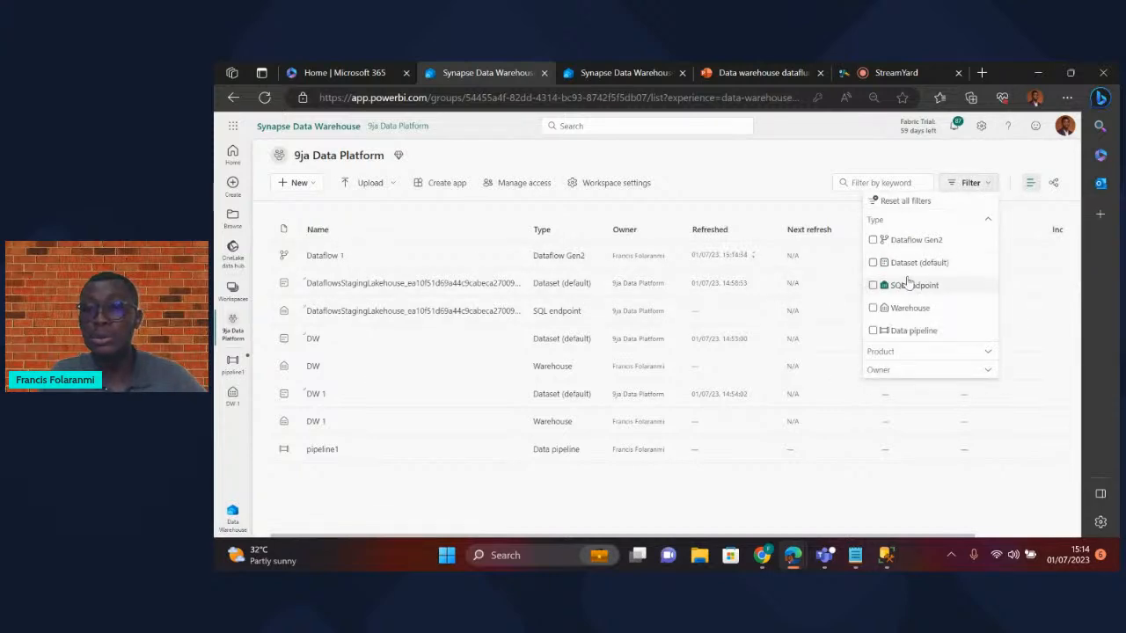
{"action": "left_click", "coordinate": [872, 307]}
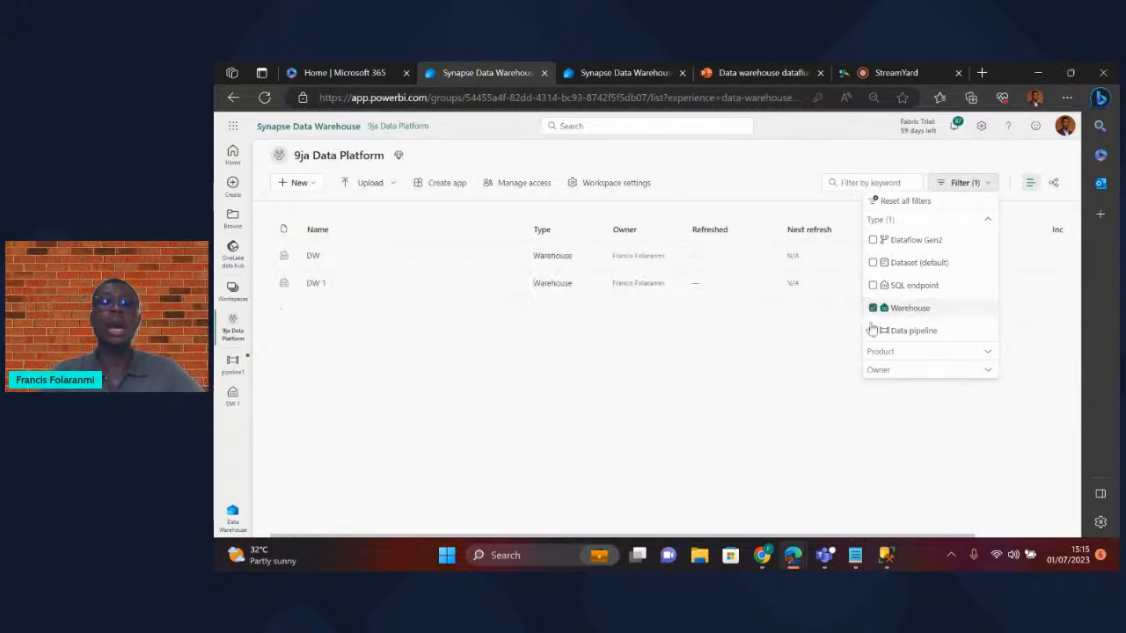
{"action": "left_click", "coordinate": [450, 378]}
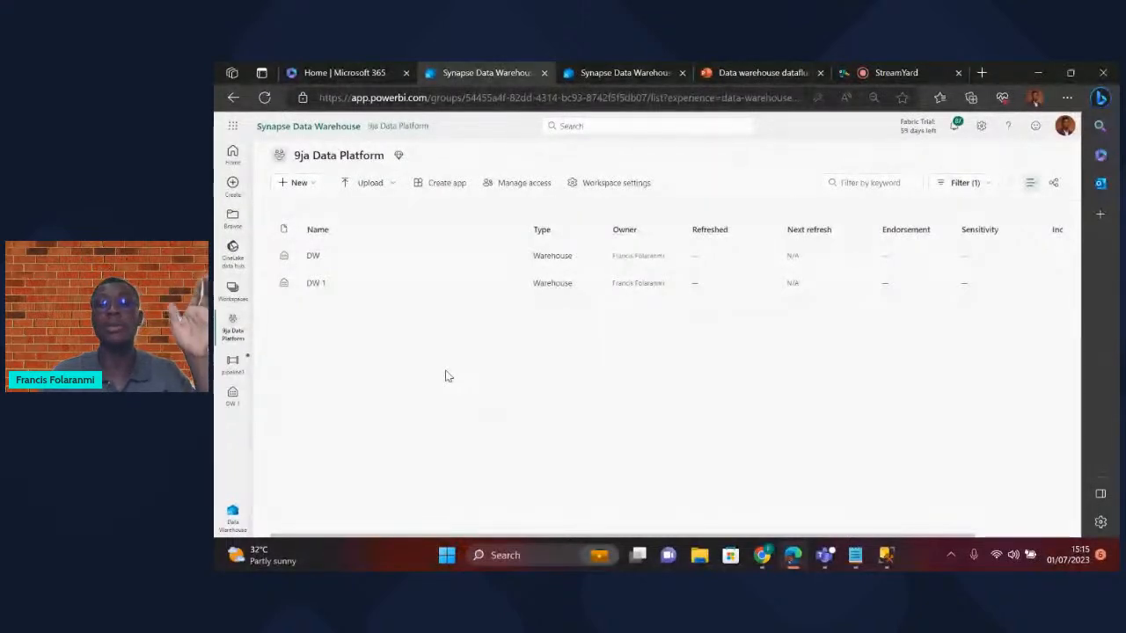
{"action": "left_click", "coordinate": [984, 183]}
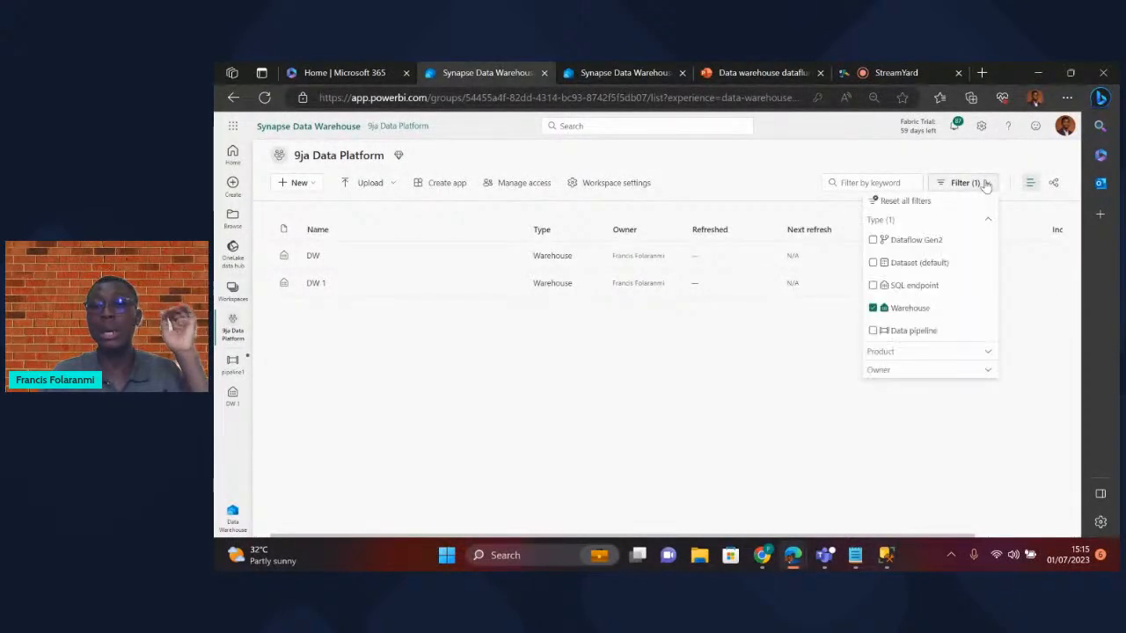
{"action": "left_click", "coordinate": [874, 310]}
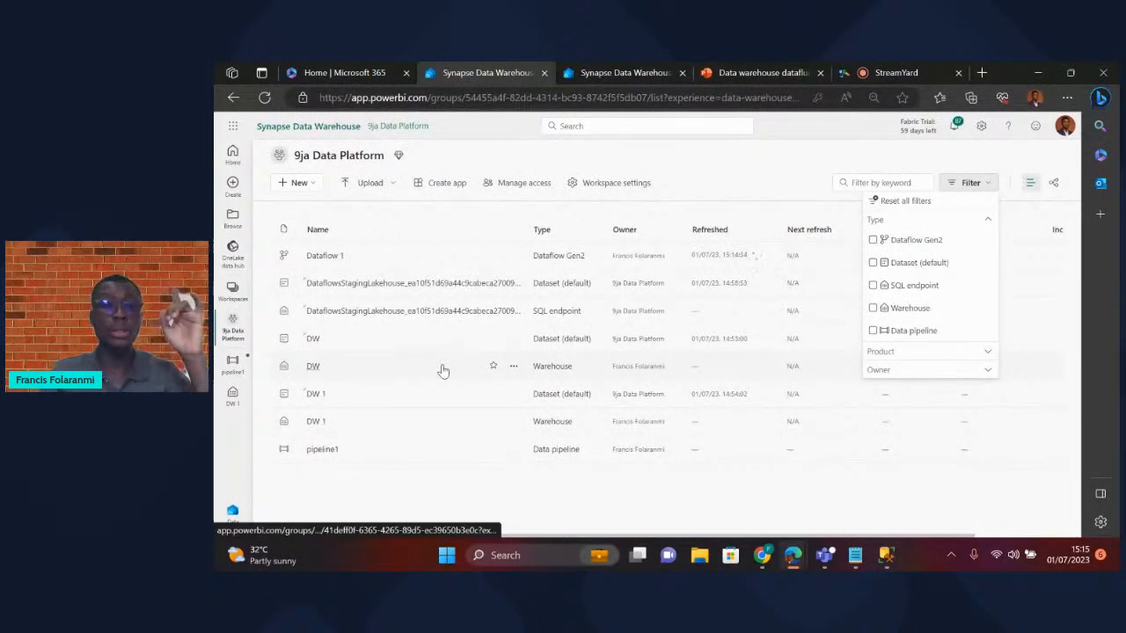
{"action": "left_click", "coordinate": [399, 499]}
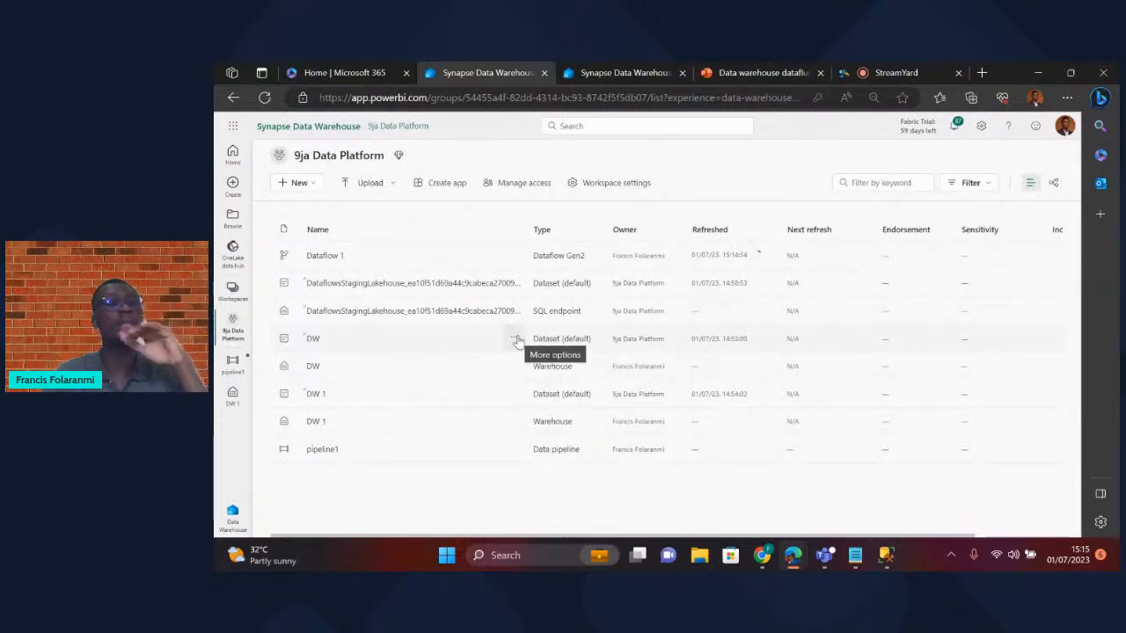
- Review the further actions offered for the DW default dataset
{"action": "left_click", "coordinate": [516, 338]}
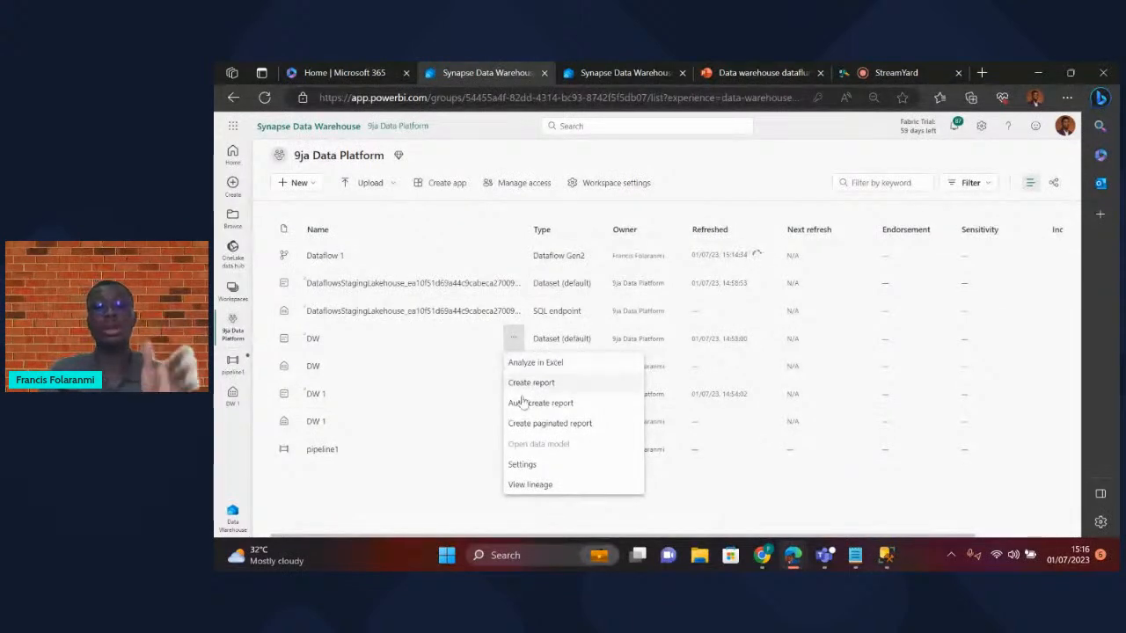
{"action": "left_click", "coordinate": [424, 507]}
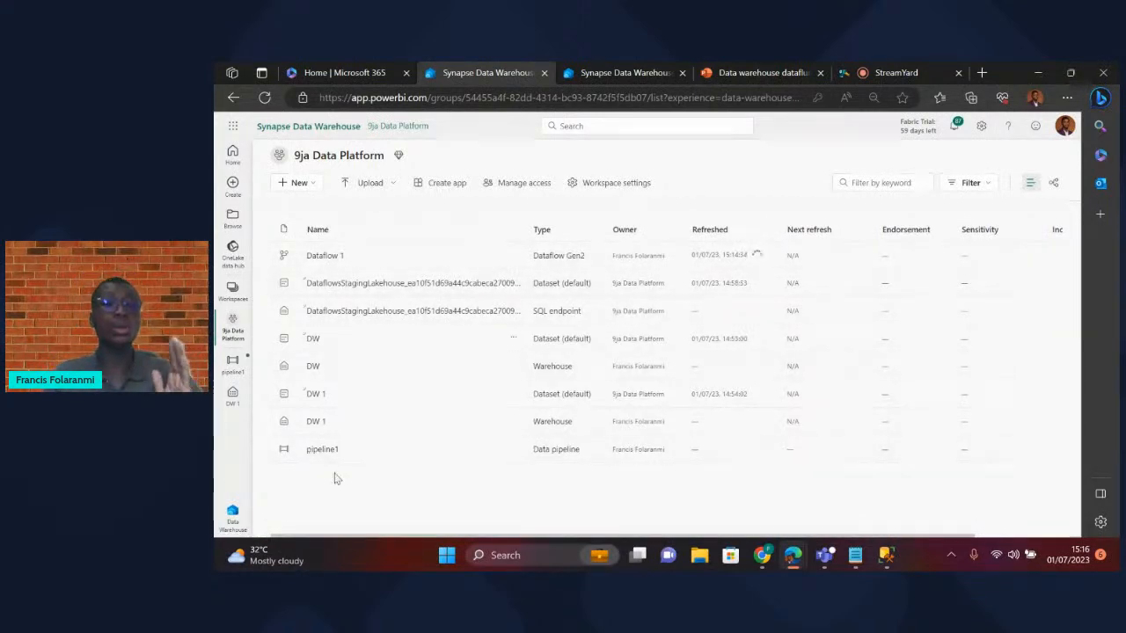
- Open pipeline1 and display the activities that can be added to it
{"action": "left_click", "coordinate": [232, 362]}
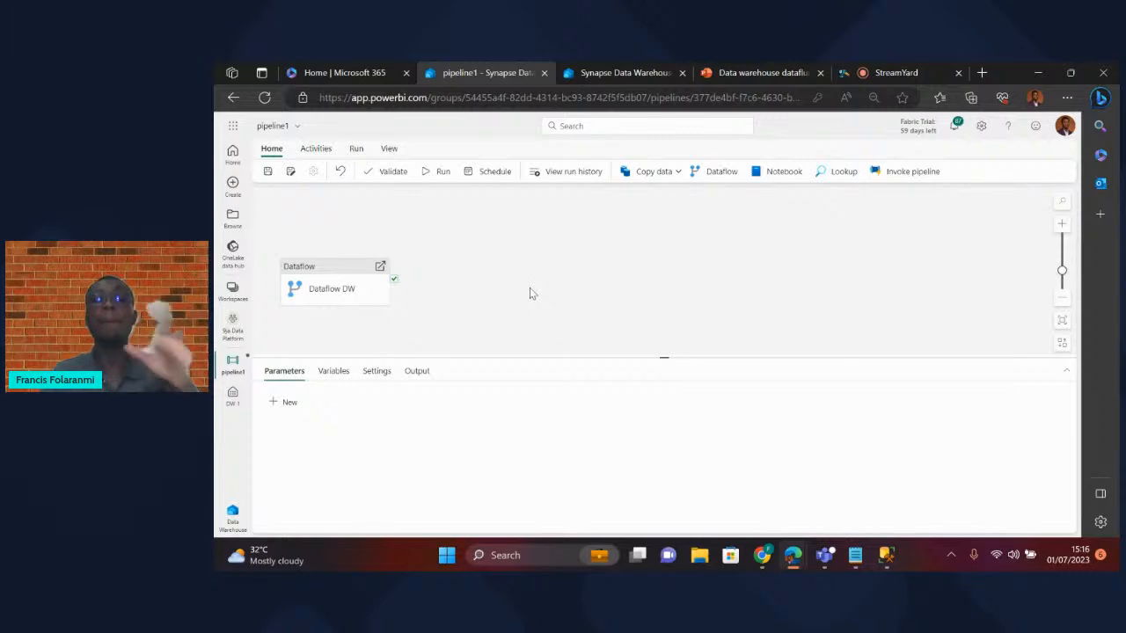
{"action": "left_click", "coordinate": [316, 150]}
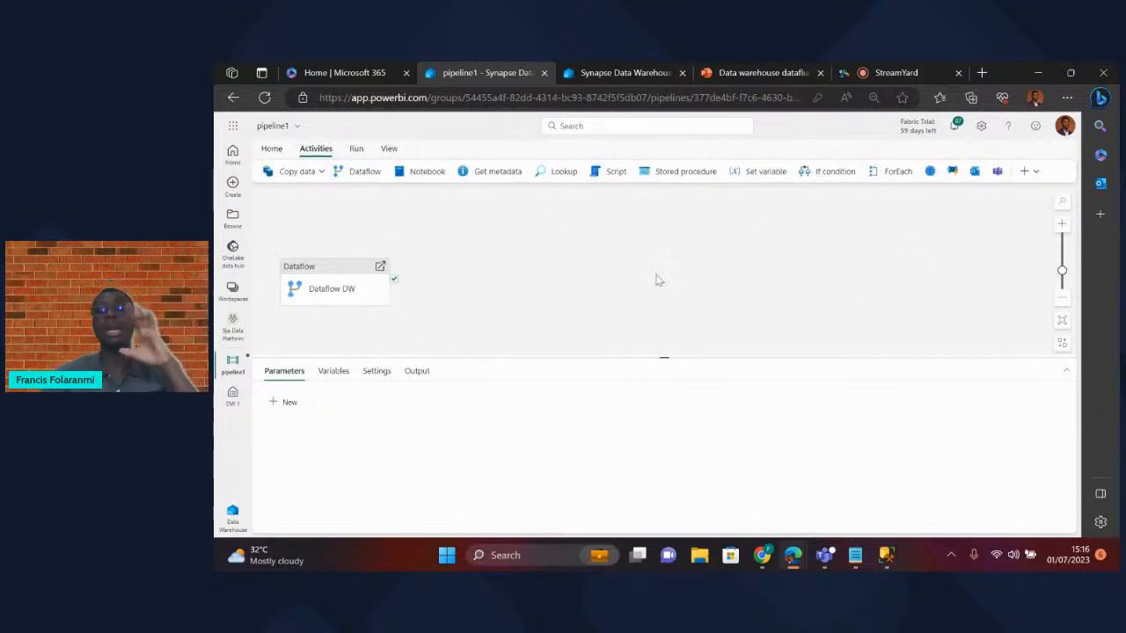
- Add an Office 365 Outlook activity to pipeline1 and place it beside Dataflow DW with space between them
{"action": "left_click", "coordinate": [974, 176]}
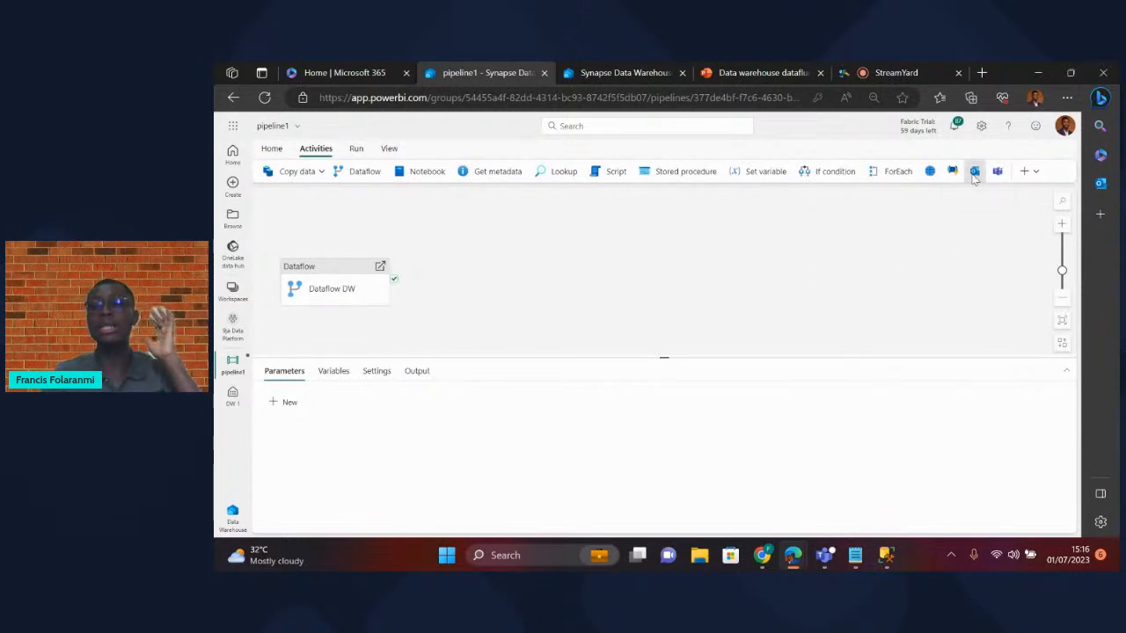
{"action": "left_click", "coordinate": [914, 294]}
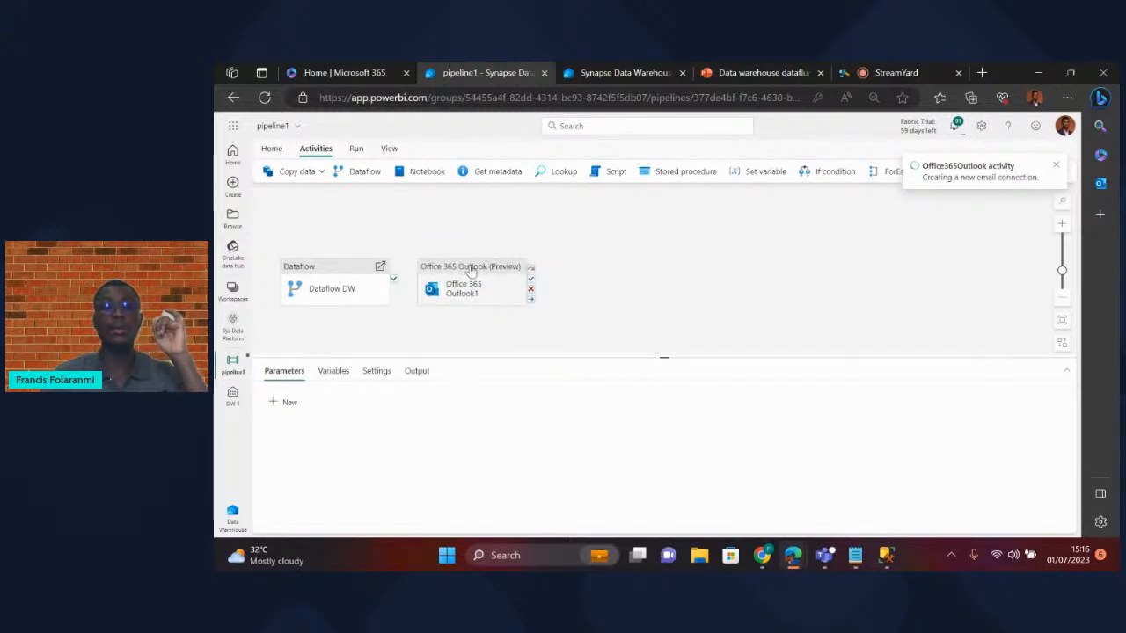
{"action": "left_click_drag", "start_coordinate": [464, 278], "coordinate": [594, 267]}
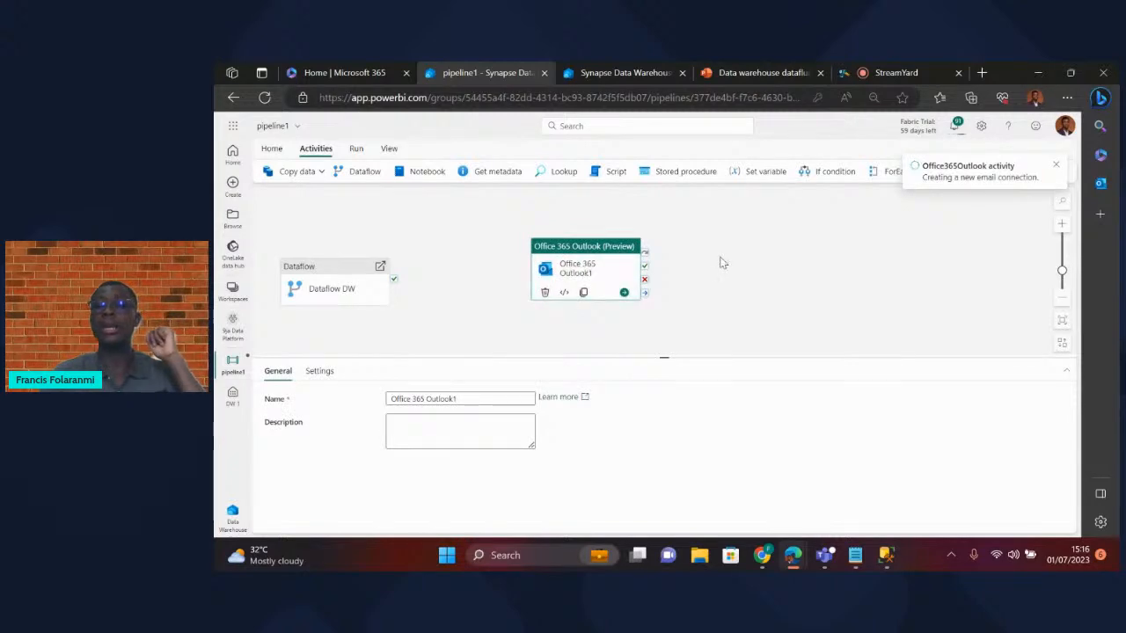
{"action": "left_click", "coordinate": [719, 262]}
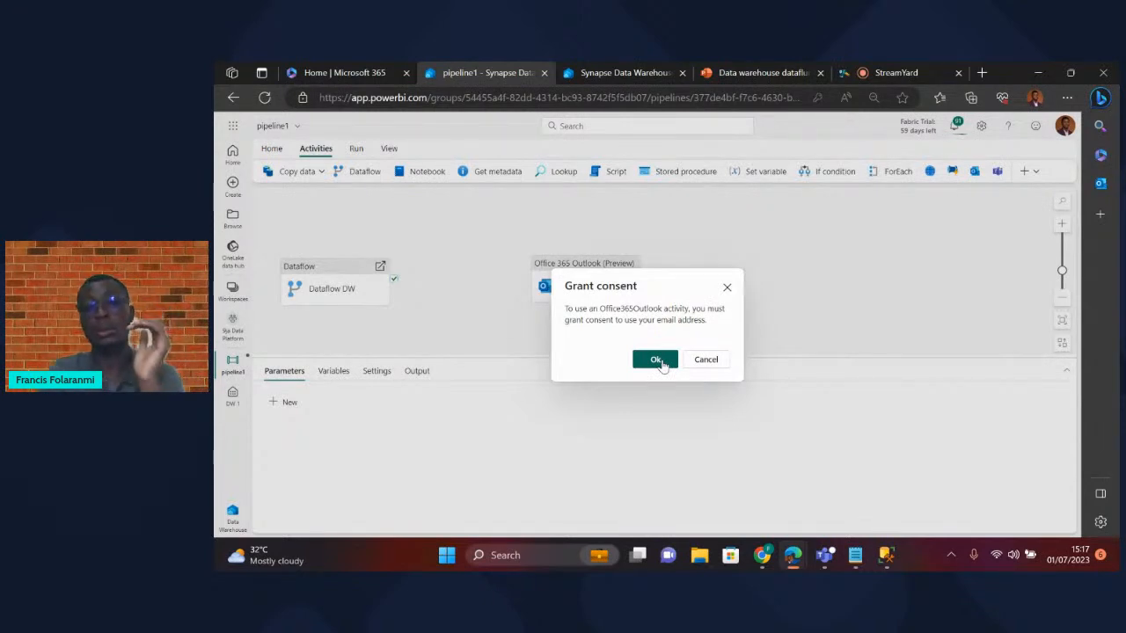
- Grant the Outlook activity consent with the existing work account and allow access to Office 365 Outlook
{"action": "left_click", "coordinate": [656, 361]}
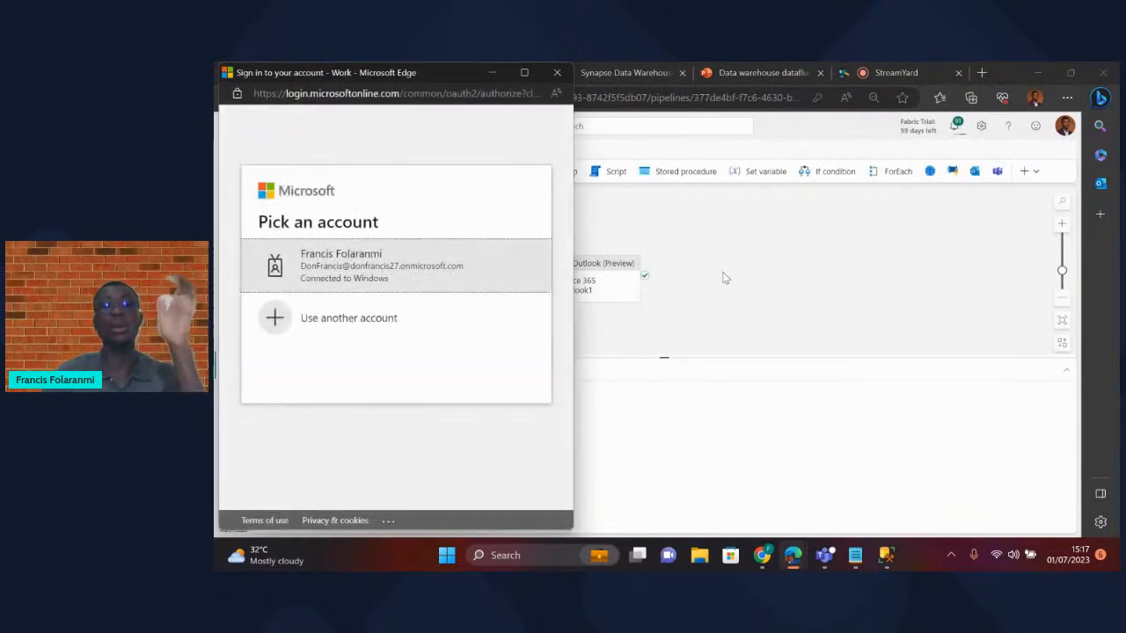
{"action": "left_click", "coordinate": [392, 277]}
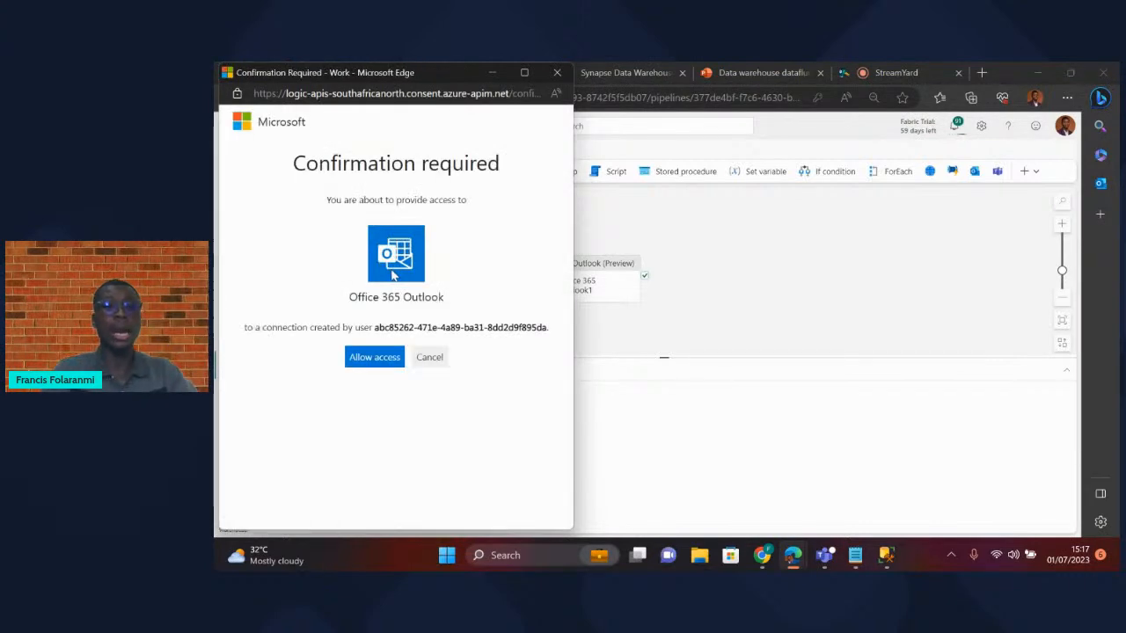
{"action": "left_click", "coordinate": [379, 363]}
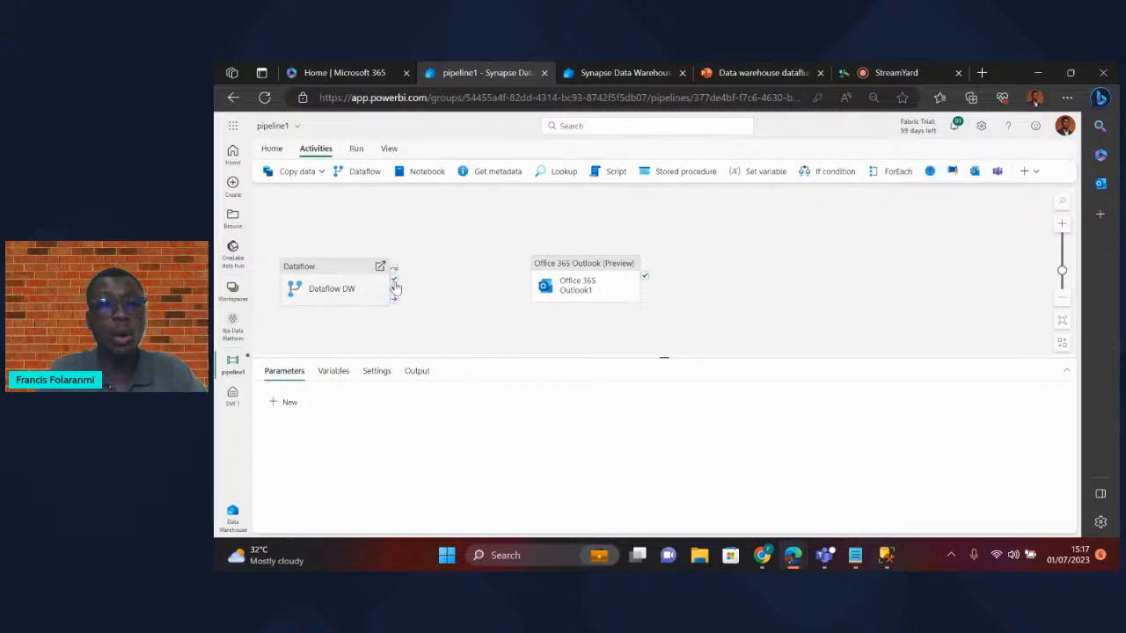
- Link Dataflow DW to the Office 365 Outlook activity with an on-completion dependency, and move Dataflow DW level with it
{"action": "left_click", "coordinate": [394, 286]}
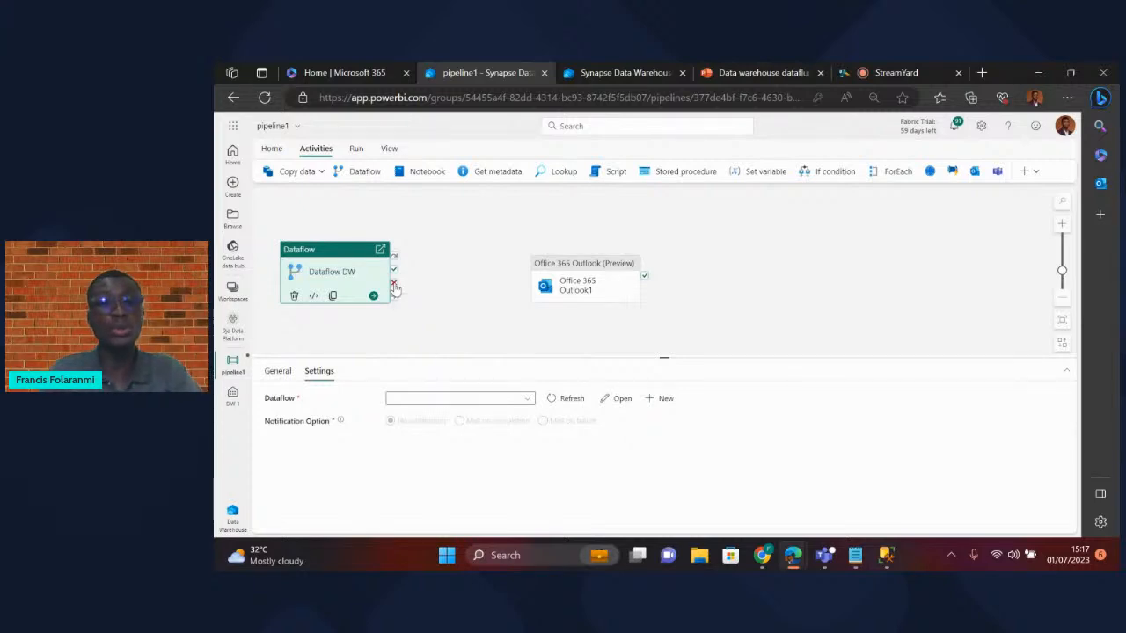
{"action": "left_click_drag", "start_coordinate": [395, 288], "coordinate": [528, 284]}
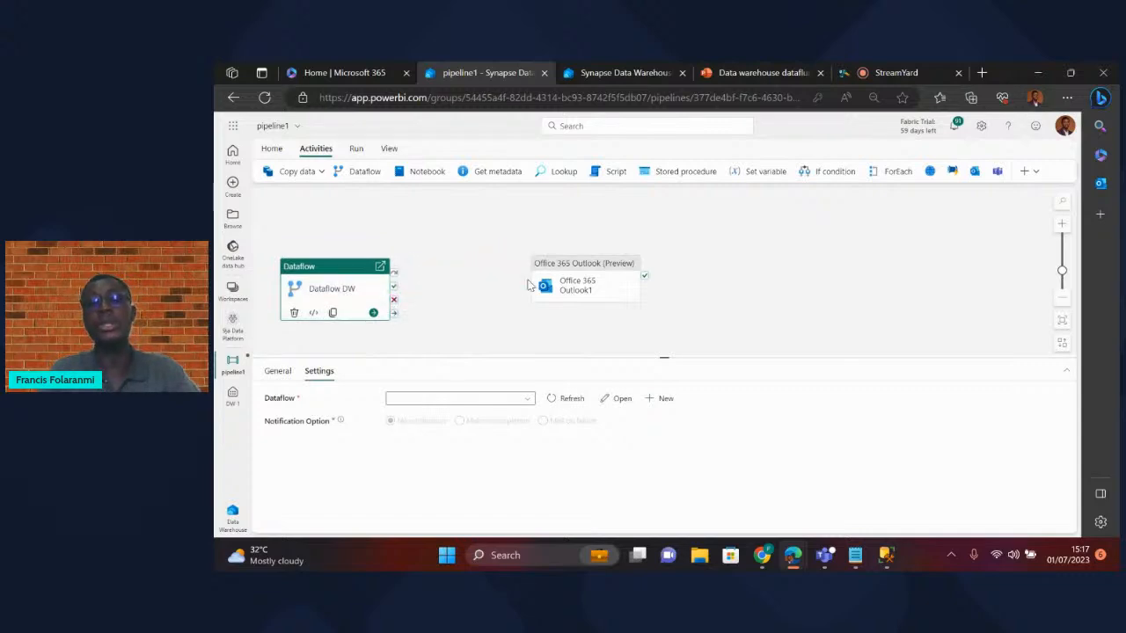
{"action": "left_click_drag", "start_coordinate": [394, 313], "coordinate": [555, 260]}
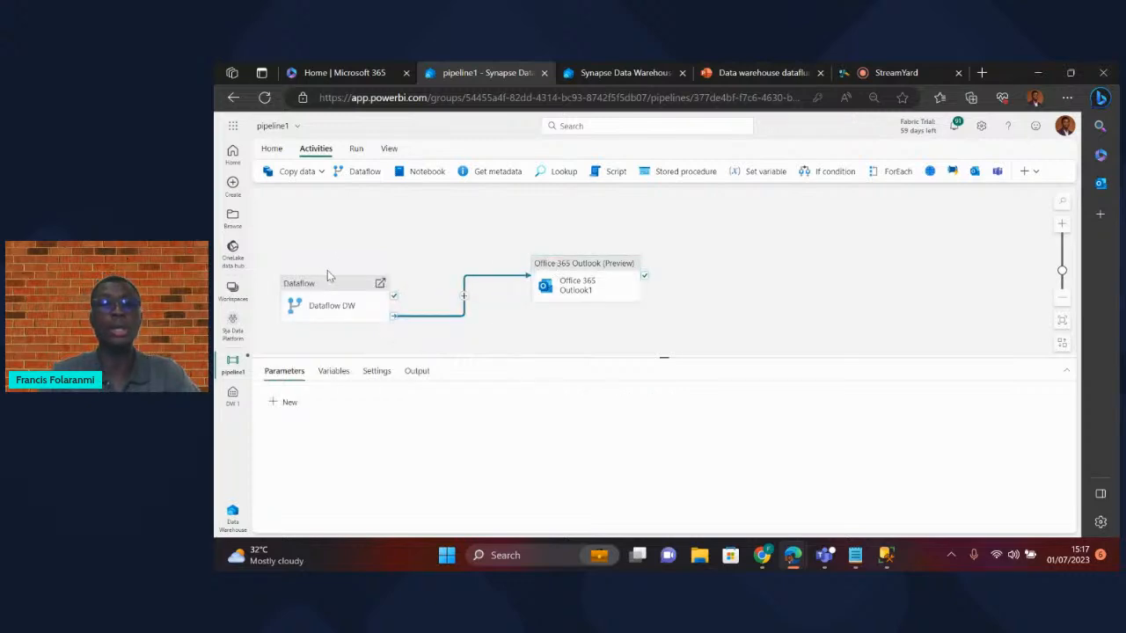
{"action": "left_click_drag", "start_coordinate": [312, 287], "coordinate": [350, 236]}
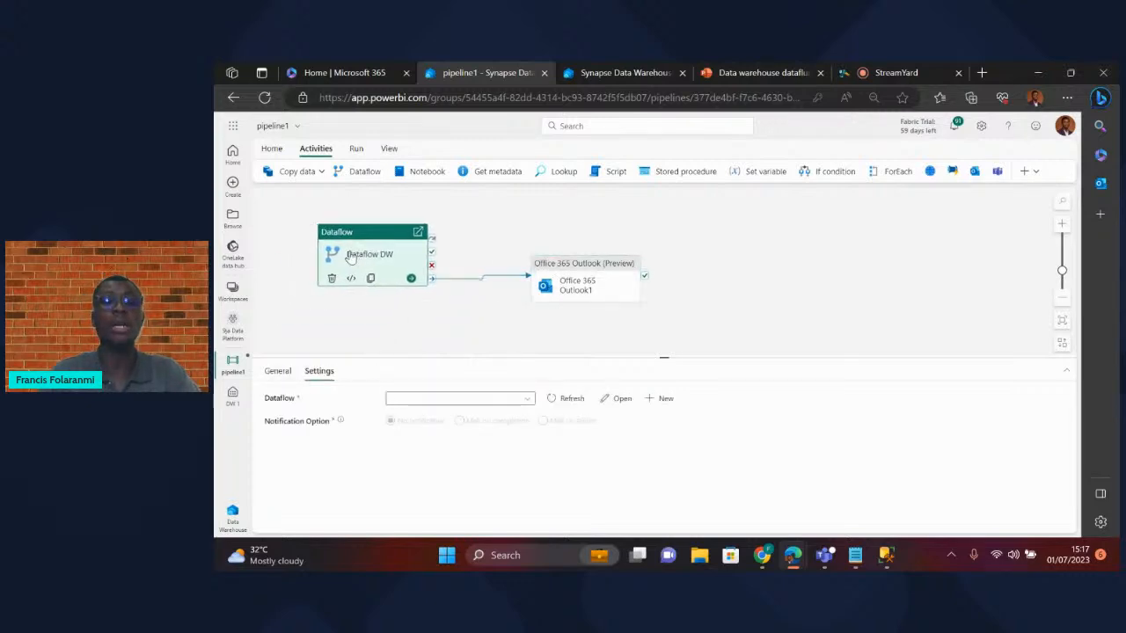
- Examine the Office 365 Outlook activity's name and its recipient, subject and body settings
{"action": "left_click", "coordinate": [568, 266]}
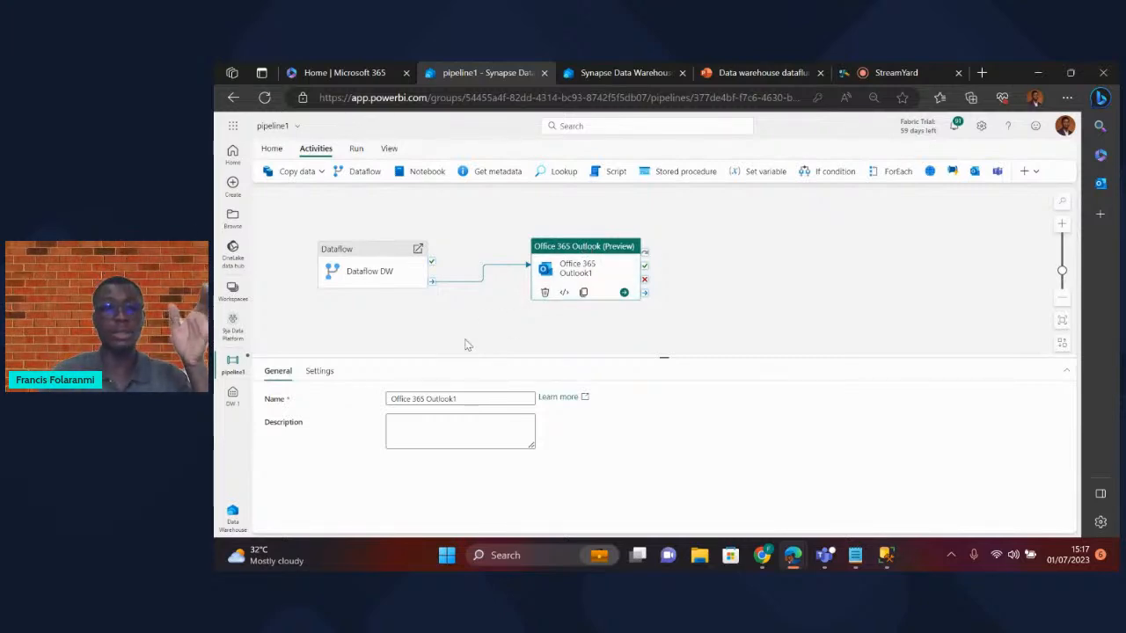
{"action": "left_click", "coordinate": [471, 399]}
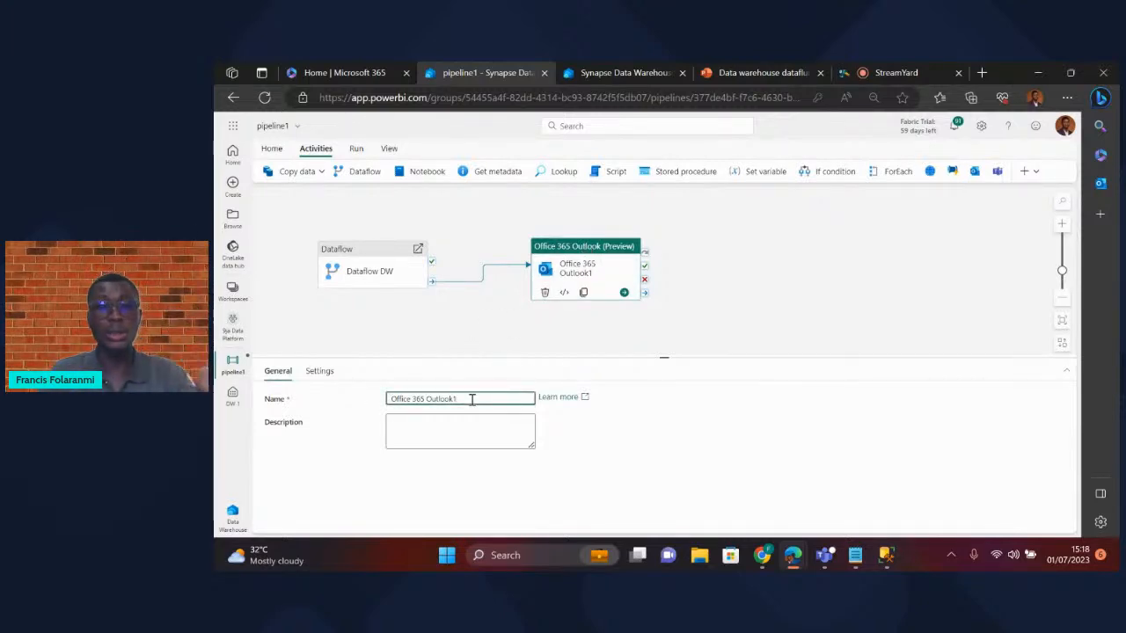
{"action": "left_click", "coordinate": [321, 371]}
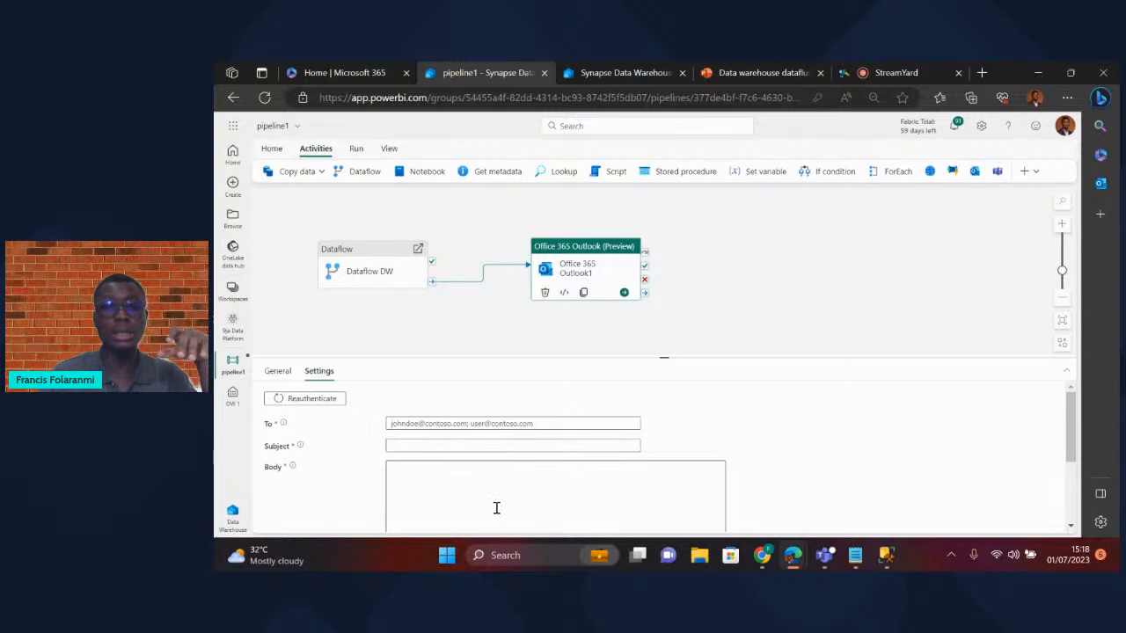
{"action": "scroll", "coordinate": [495, 507], "scroll_direction": "down", "scroll_amount": 3}
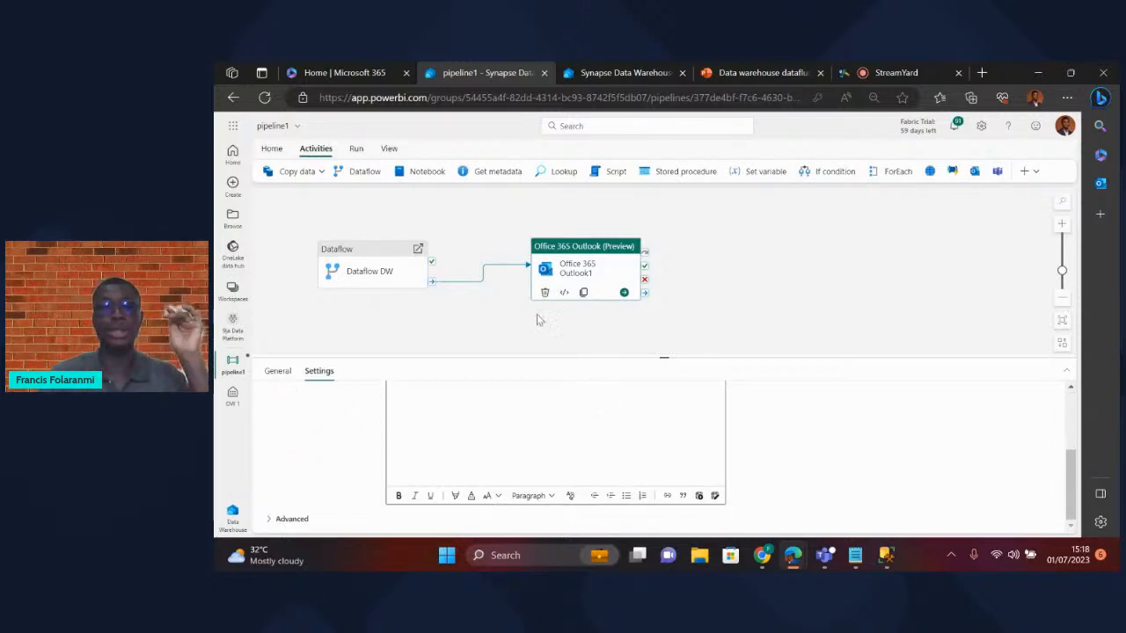
{"action": "left_click", "coordinate": [356, 250]}
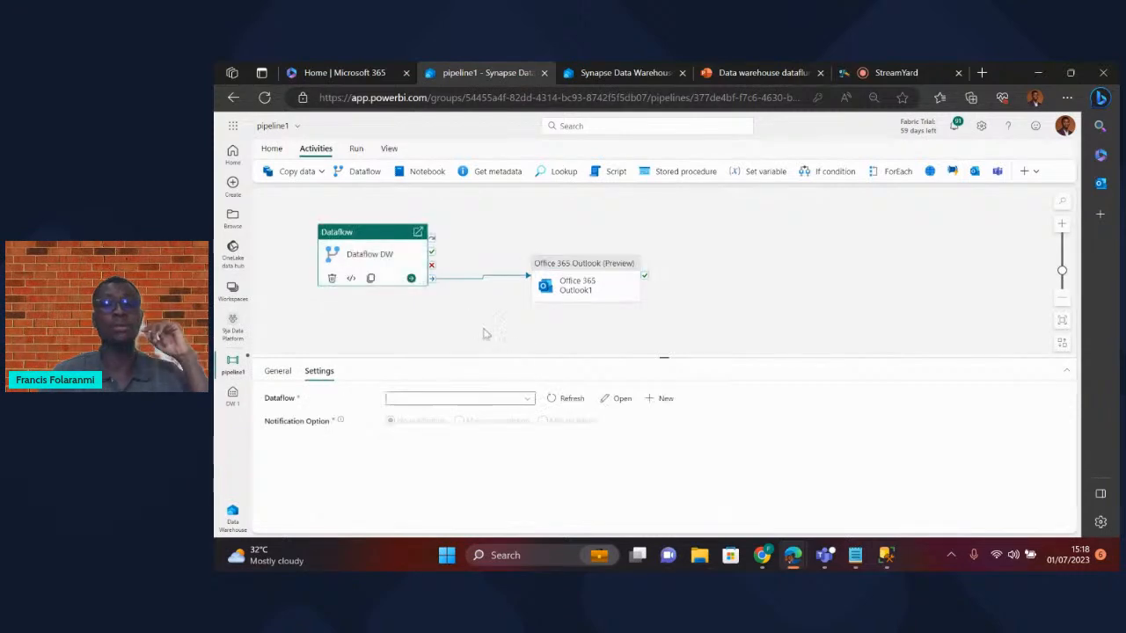
- Delete the Office 365 Outlook activity from pipeline1
{"action": "left_click", "coordinate": [591, 261]}
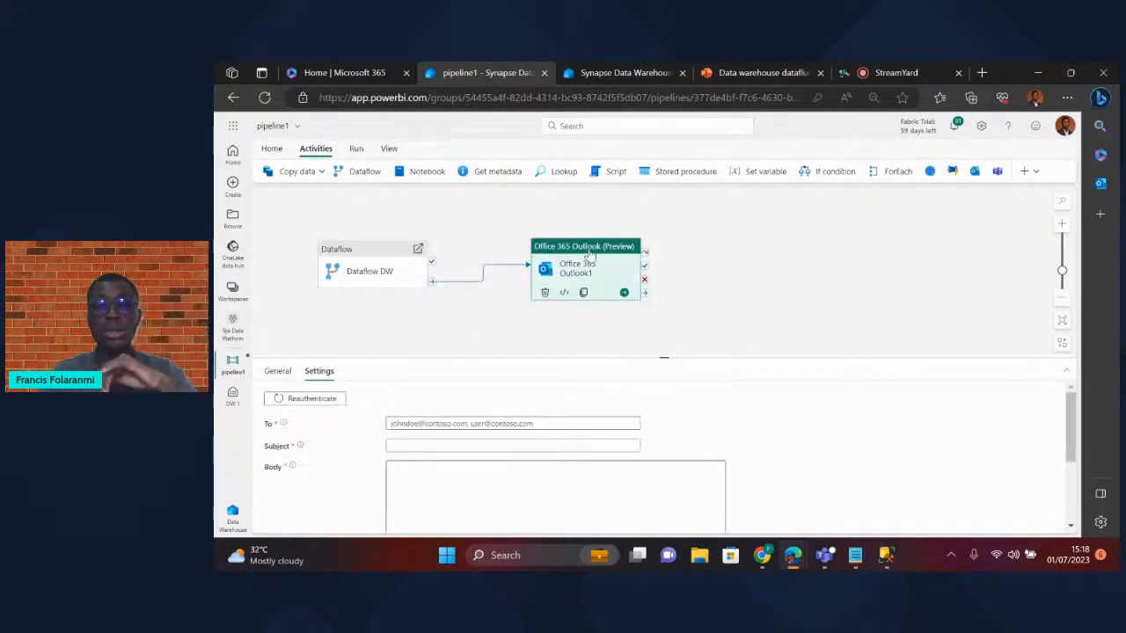
{"action": "right_click", "coordinate": [588, 249]}
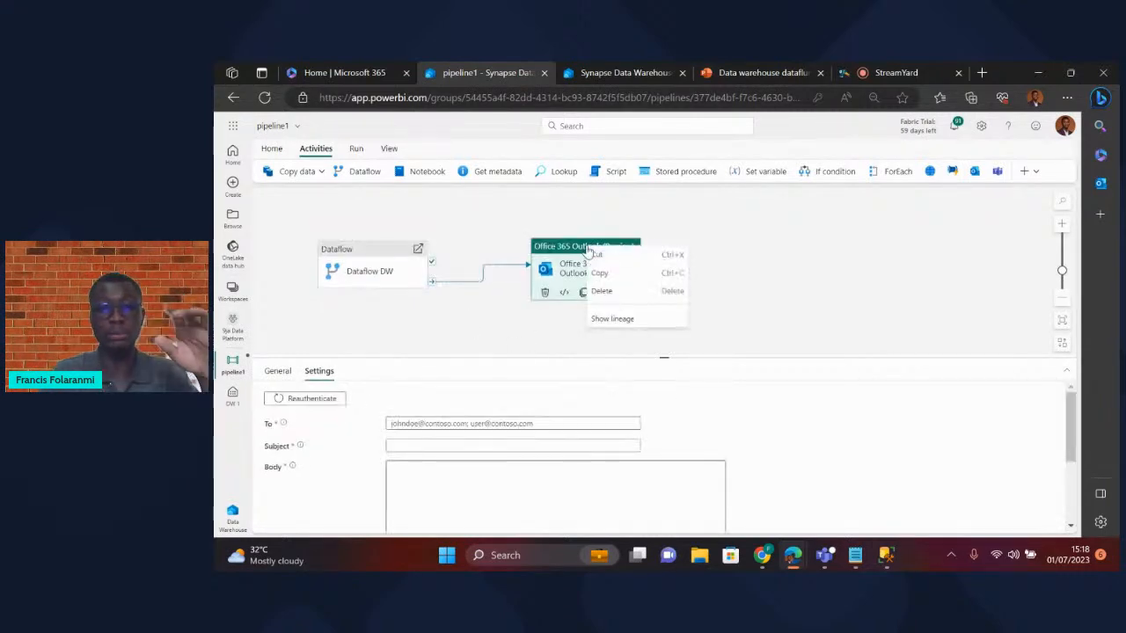
{"action": "left_click", "coordinate": [615, 295]}
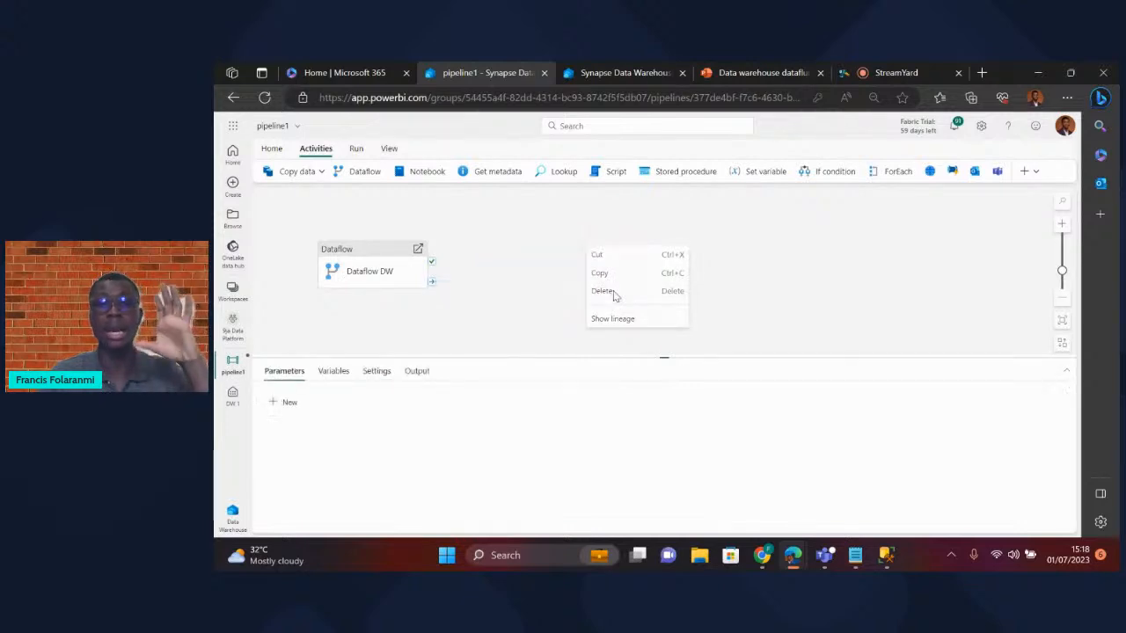
- Check the Dataflow DW activity's settings for selectable dataflows and refresh the list
{"action": "left_click", "coordinate": [377, 250]}
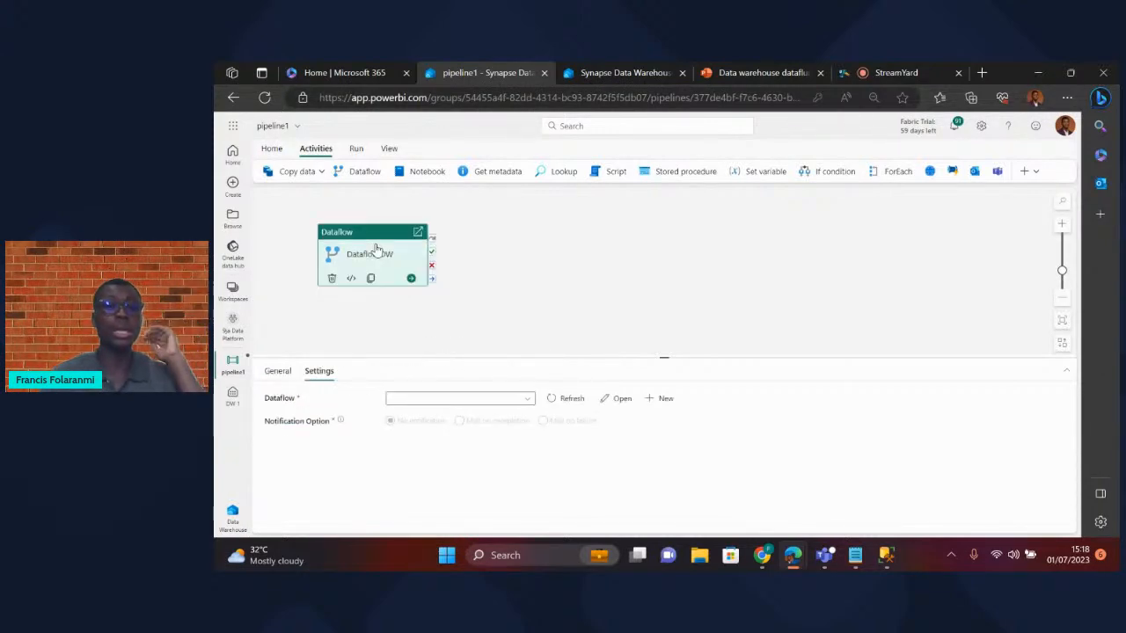
{"action": "left_click", "coordinate": [274, 377]}
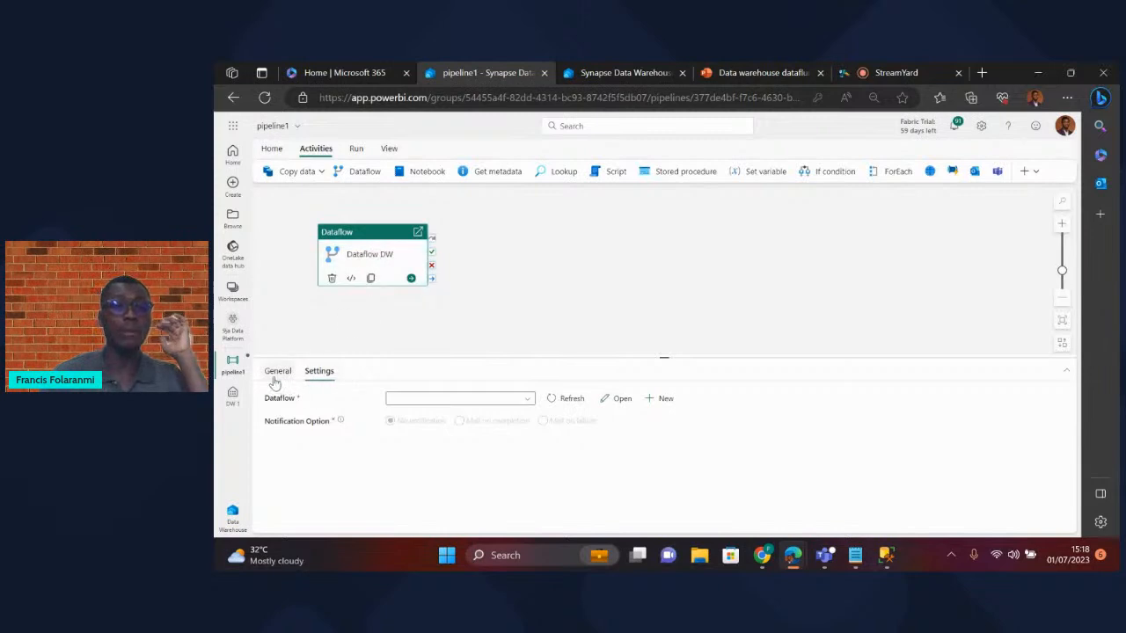
{"action": "left_click", "coordinate": [317, 376]}
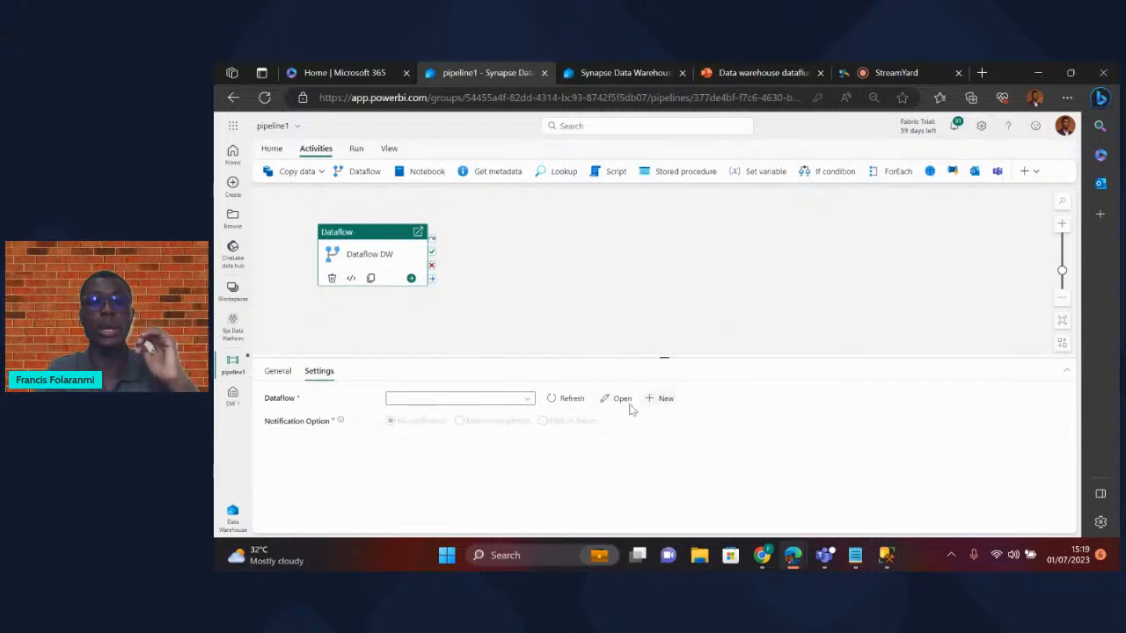
{"action": "left_click", "coordinate": [524, 403]}
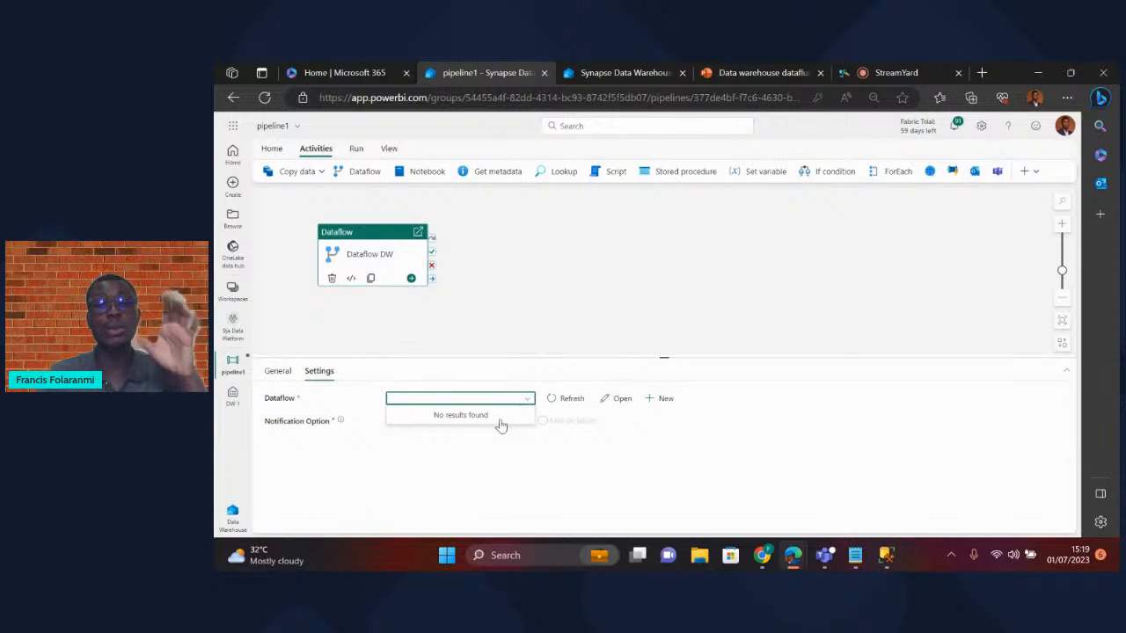
{"action": "left_click", "coordinate": [572, 402]}
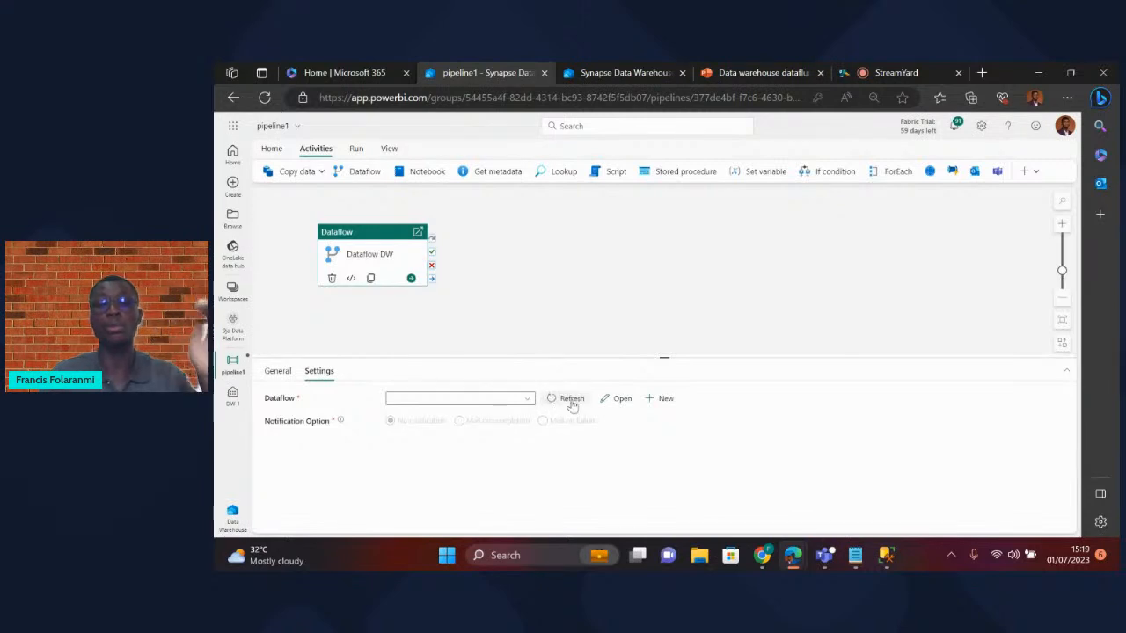
- Assign Dataflow 1 as the dataflow of the Dataflow DW activity in pipeline1
{"action": "left_click", "coordinate": [527, 402]}
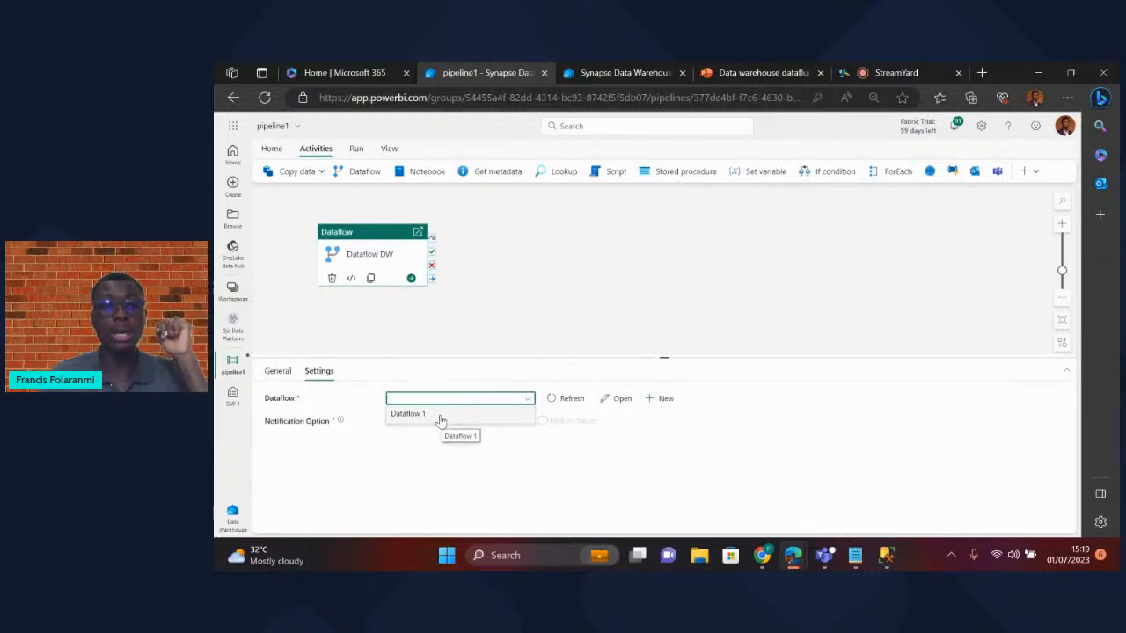
{"action": "left_click", "coordinate": [440, 413]}
{"action": "left_click", "coordinate": [506, 329]}
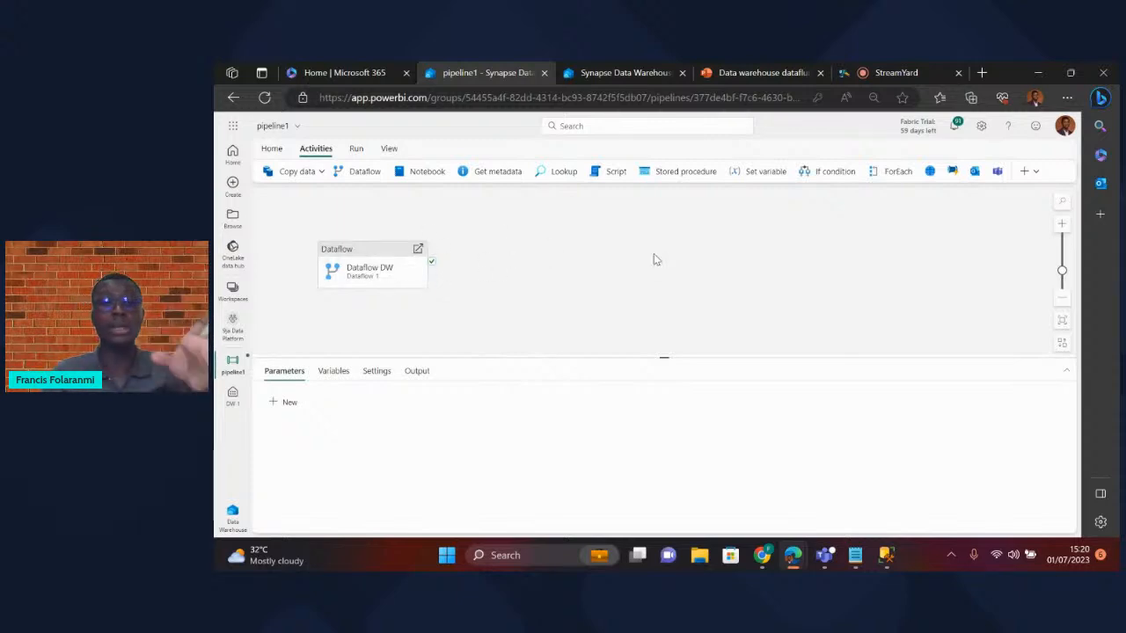
- Validate pipeline1
{"action": "left_click", "coordinate": [393, 151]}
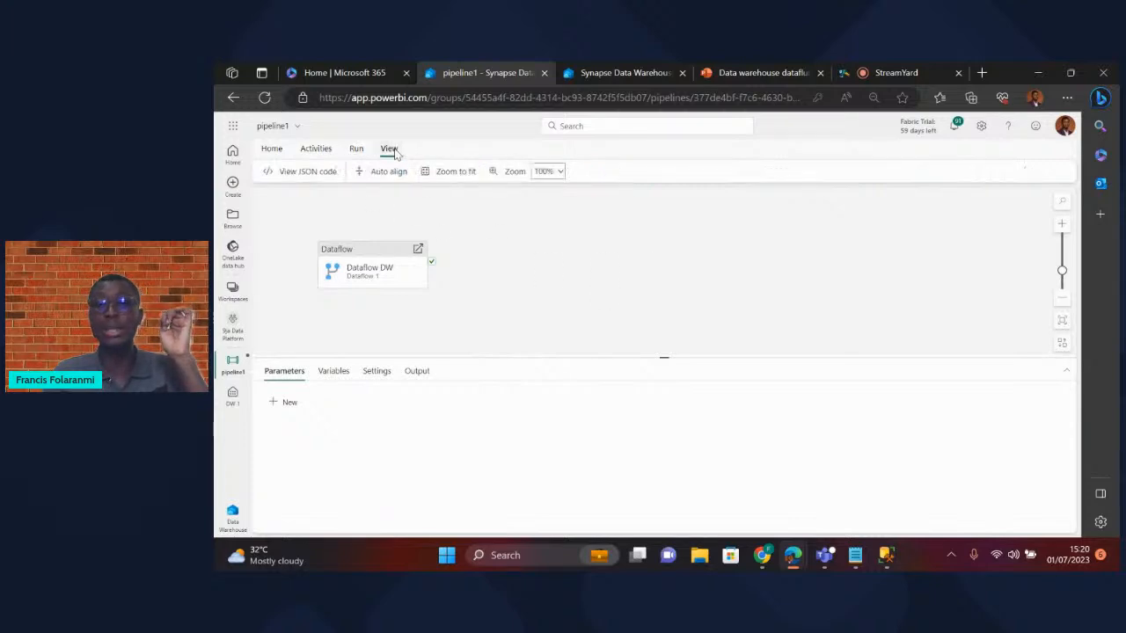
{"action": "left_click", "coordinate": [270, 150]}
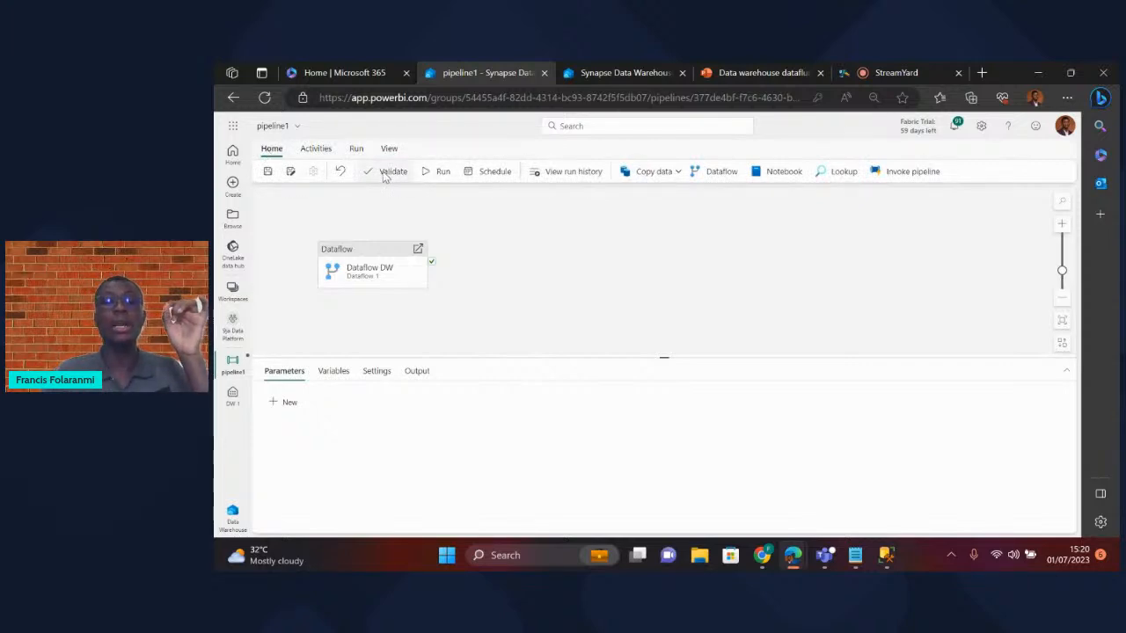
{"action": "left_click", "coordinate": [387, 172]}
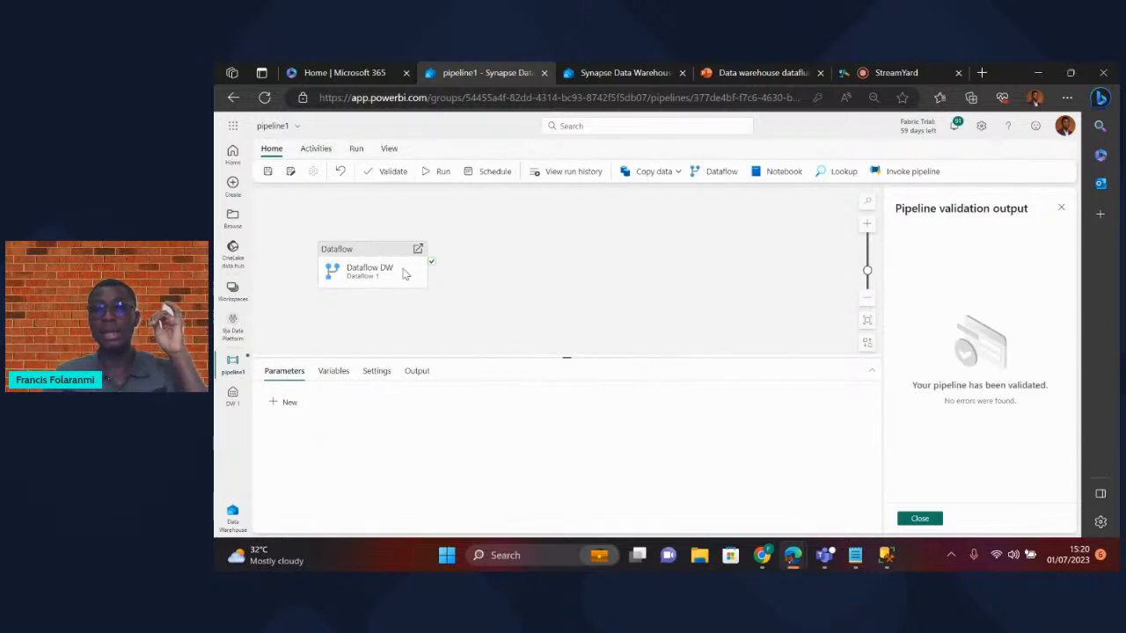
- Review the Dataflow DW activity's settings, keeping Dataflow 1 as its selected dataflow
{"action": "left_click", "coordinate": [348, 255]}
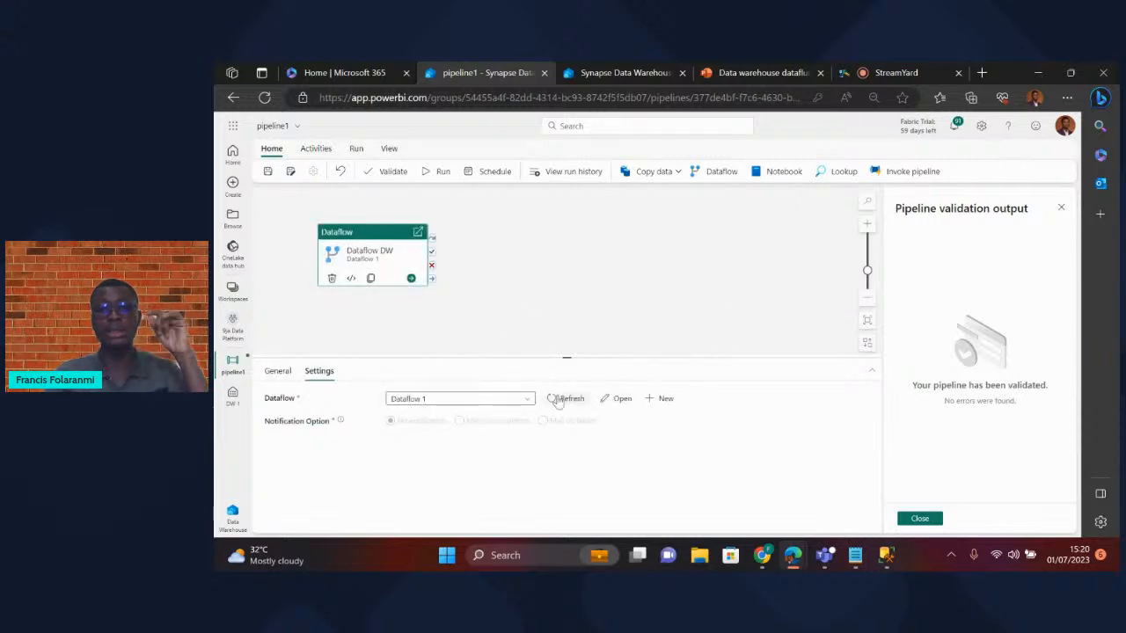
{"action": "left_click", "coordinate": [521, 401]}
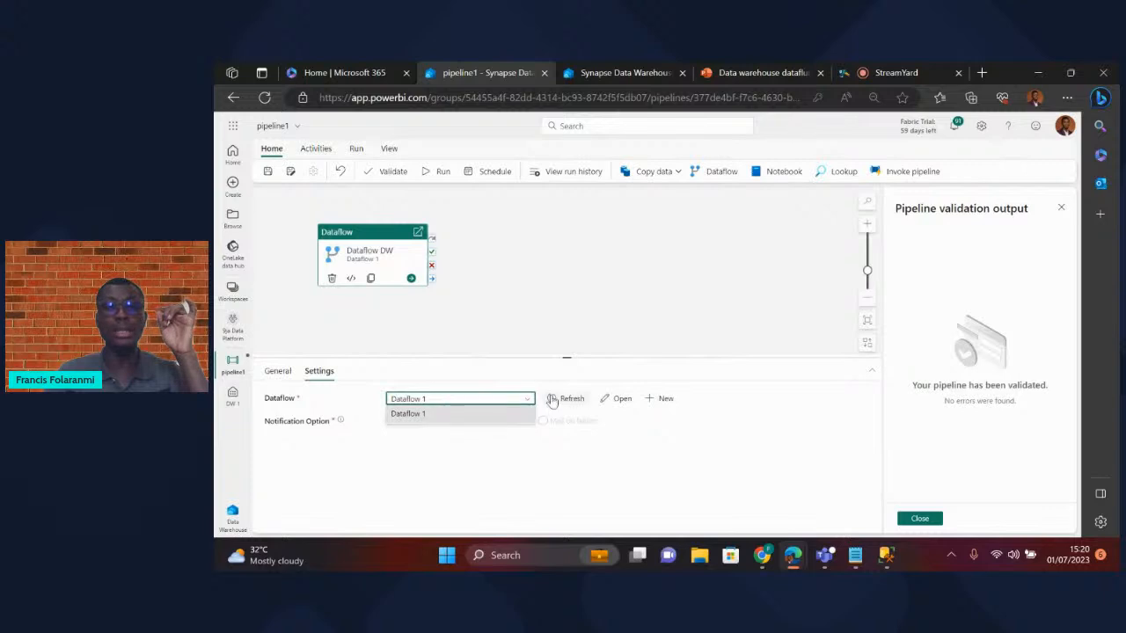
{"action": "left_click", "coordinate": [467, 417]}
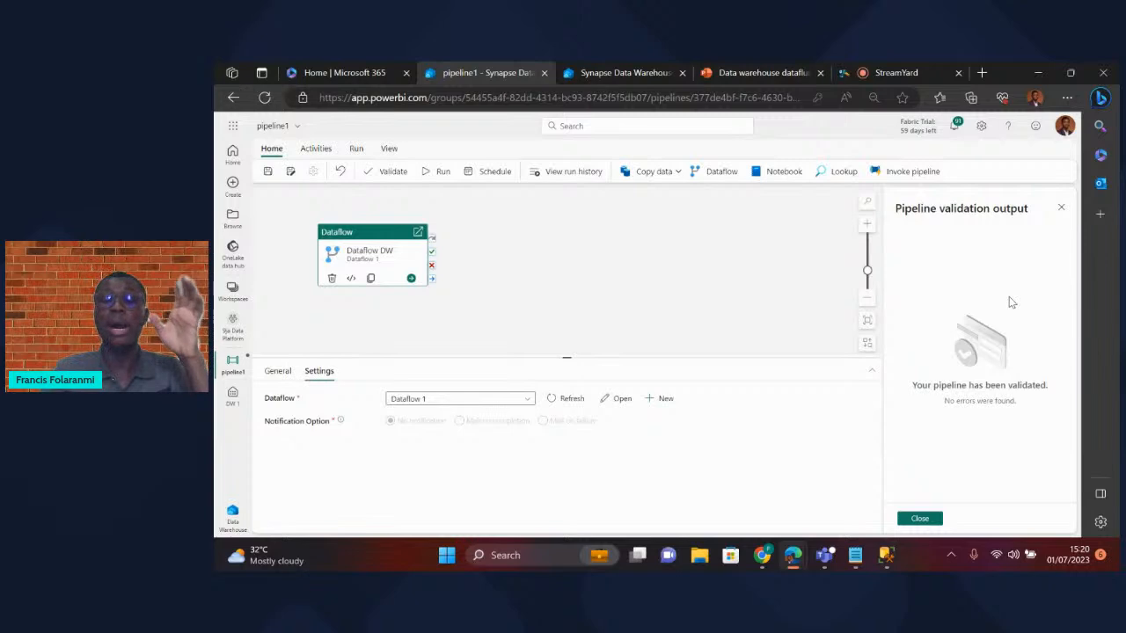
{"action": "left_click", "coordinate": [450, 266]}
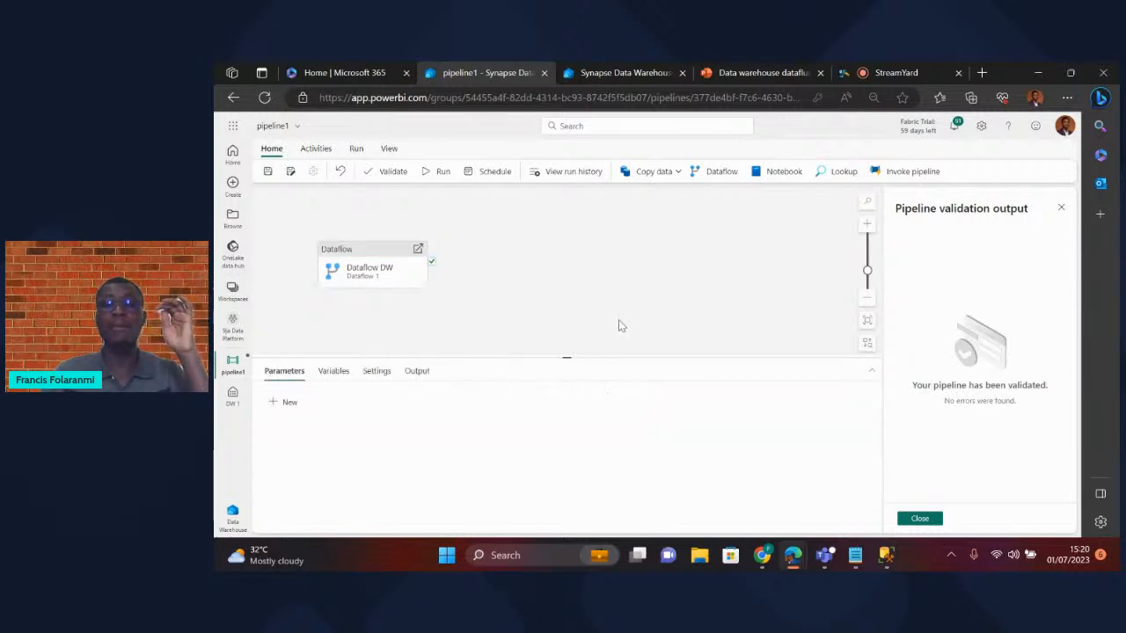
{"action": "left_click", "coordinate": [361, 252]}
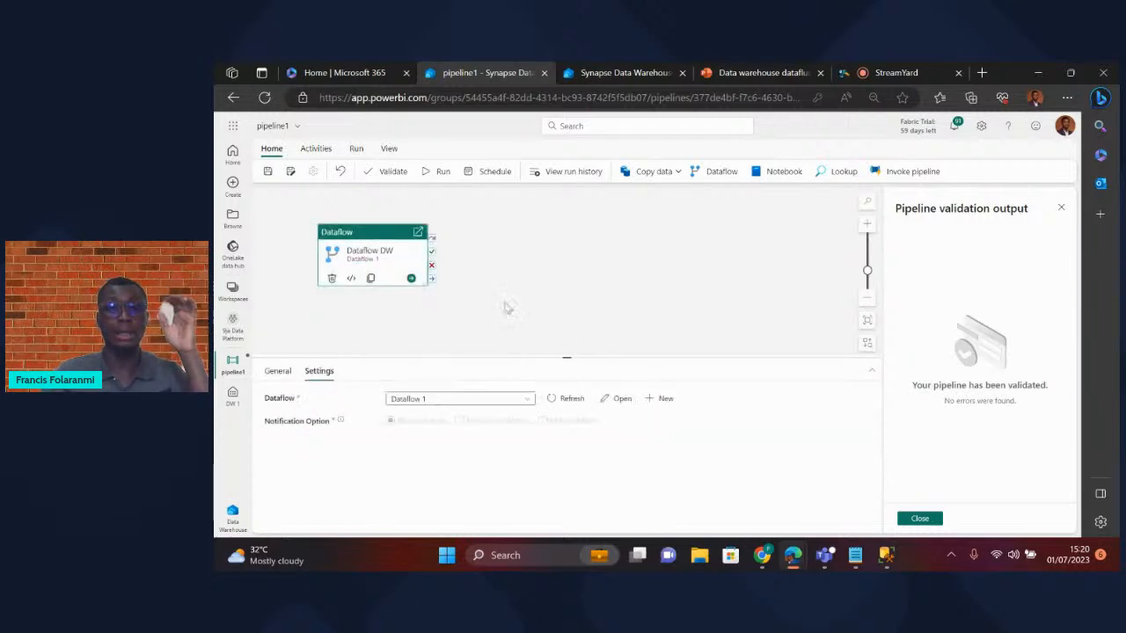
{"action": "left_click", "coordinate": [591, 259]}
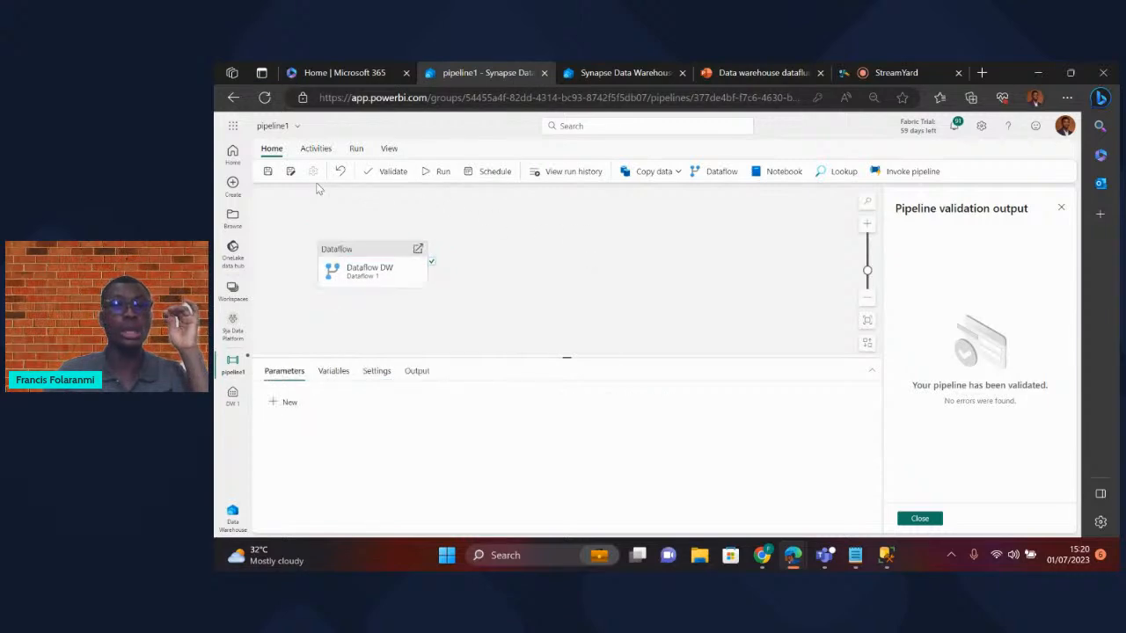
- Save and run pipeline1 with the Dataflow DW activity
{"action": "left_click", "coordinate": [369, 254]}
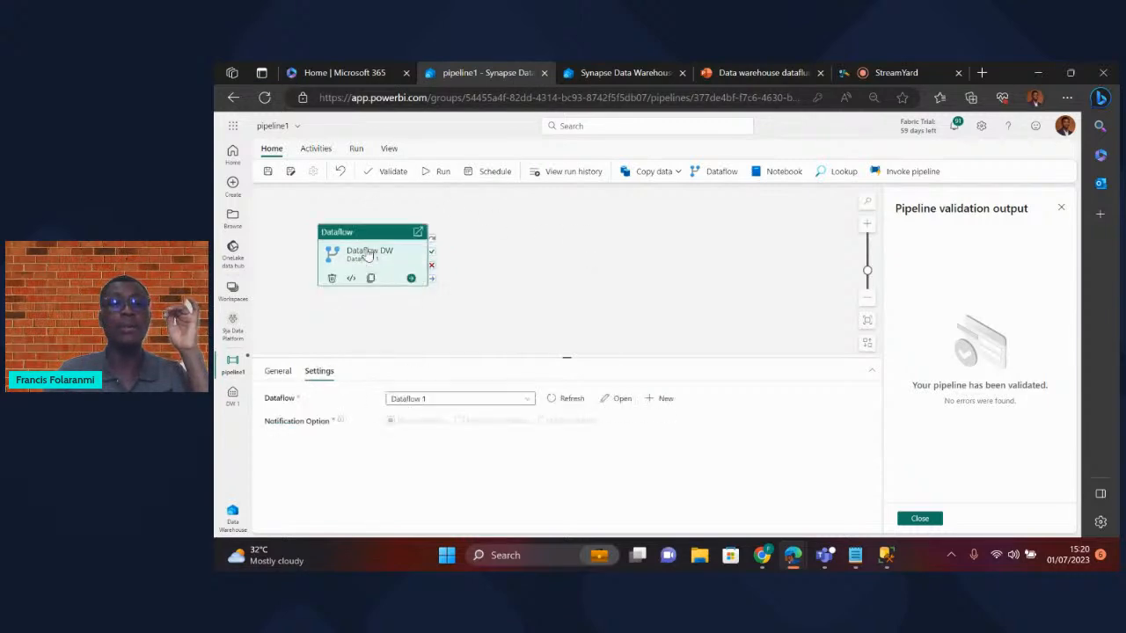
{"action": "left_click", "coordinate": [435, 172]}
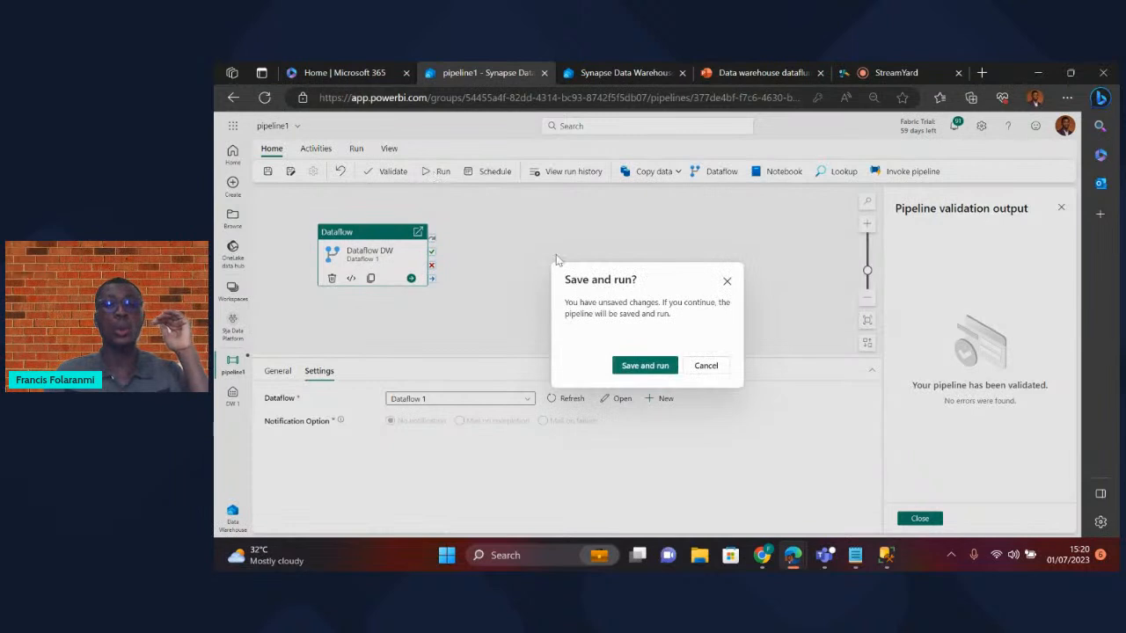
{"action": "left_click", "coordinate": [644, 365]}
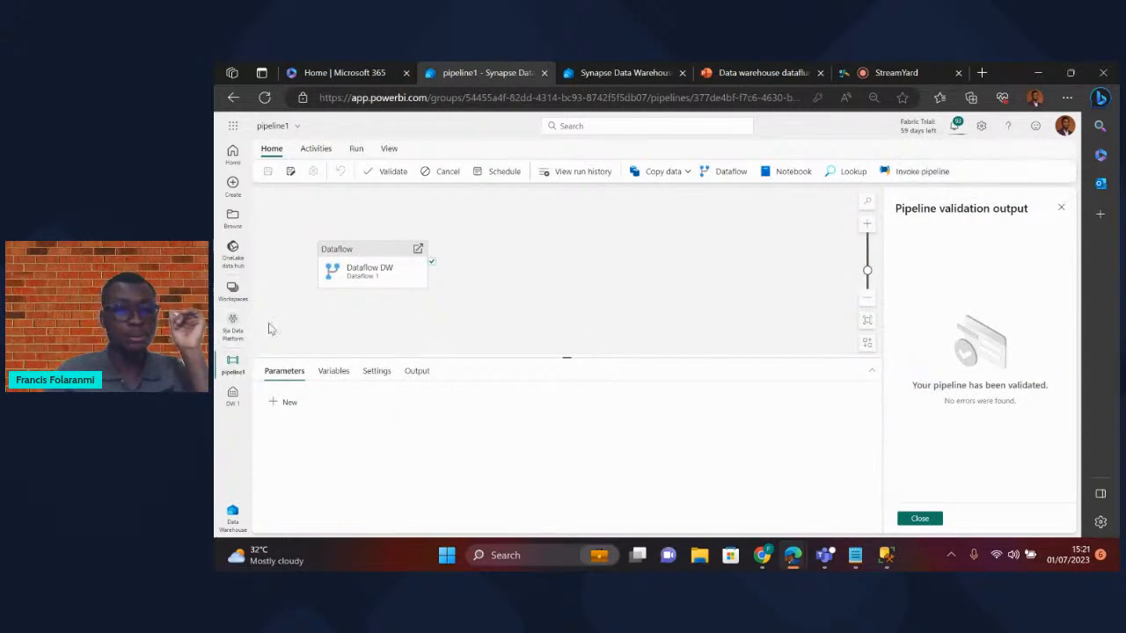
- Open the DW 1 warehouse, inspect its dbo schema and the available options, and refresh the warehouse tree
{"action": "left_click", "coordinate": [233, 403]}
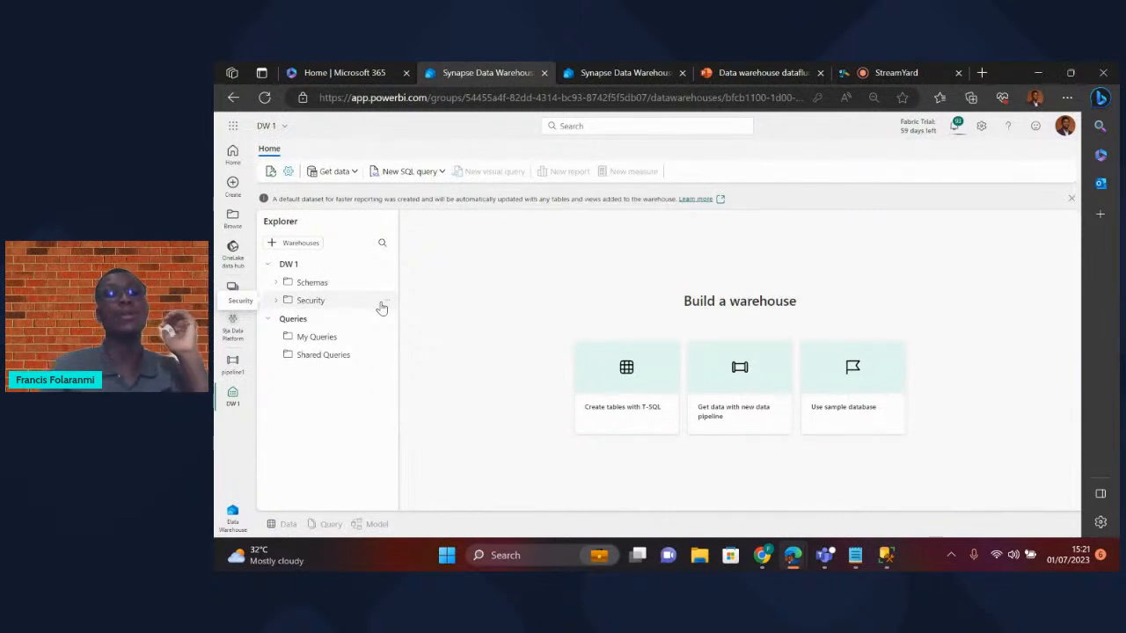
{"action": "left_click", "coordinate": [354, 173]}
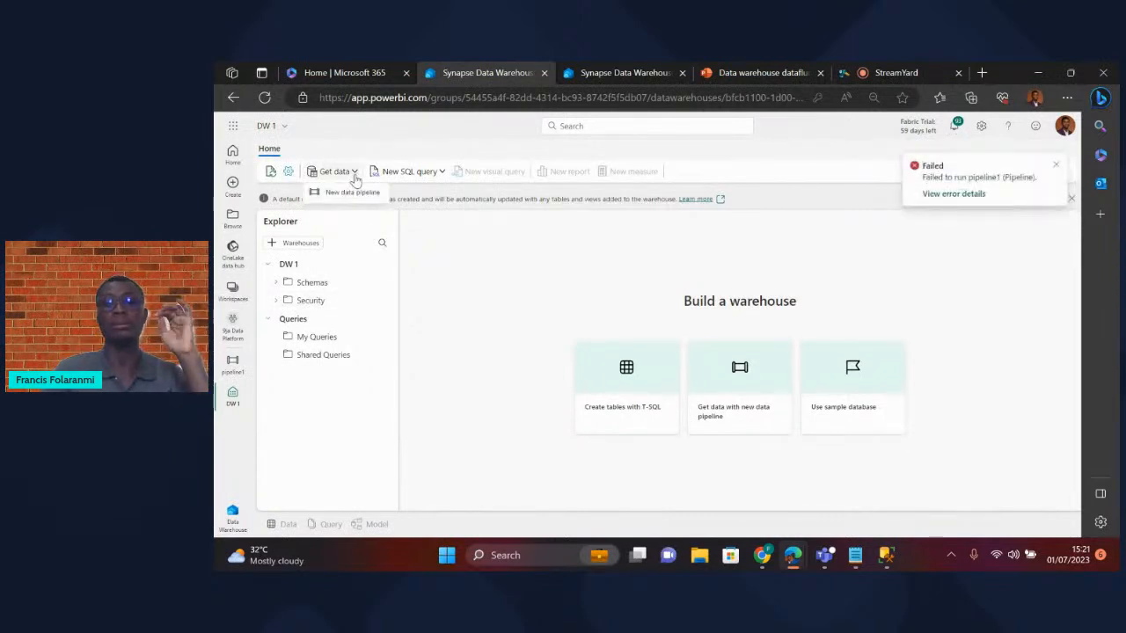
{"action": "left_click", "coordinate": [275, 284]}
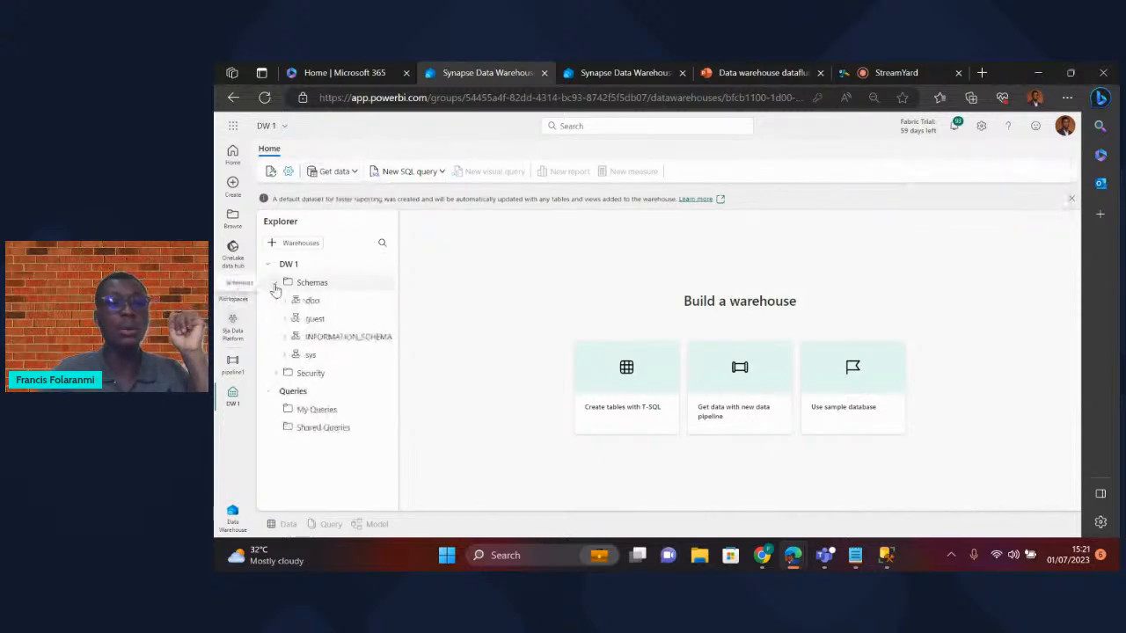
{"action": "left_click", "coordinate": [286, 300]}
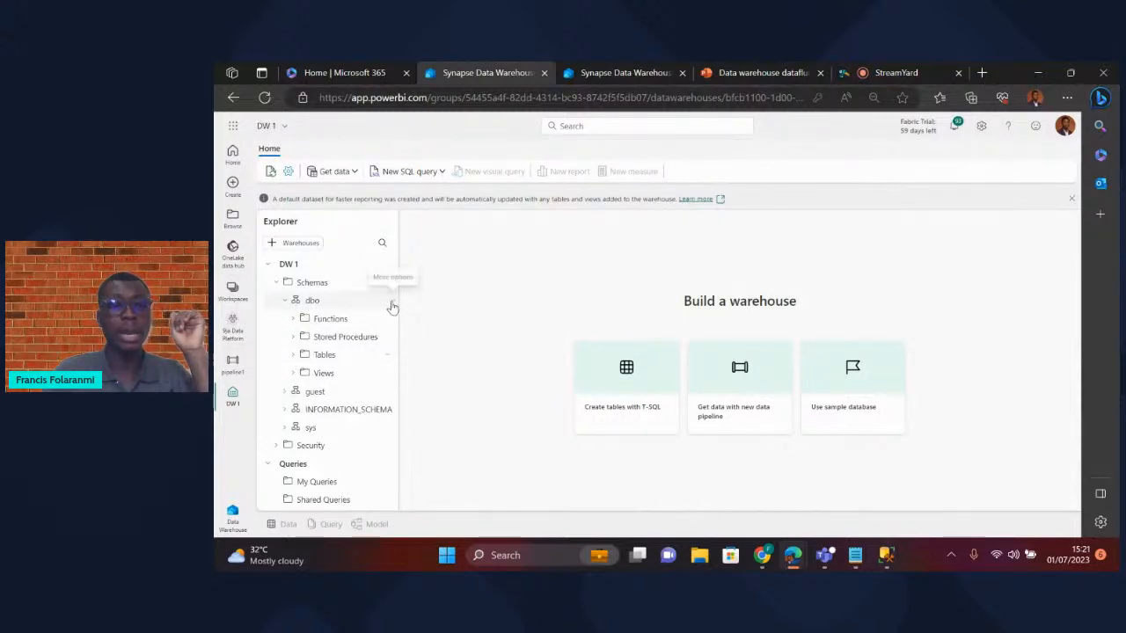
{"action": "left_click", "coordinate": [388, 302]}
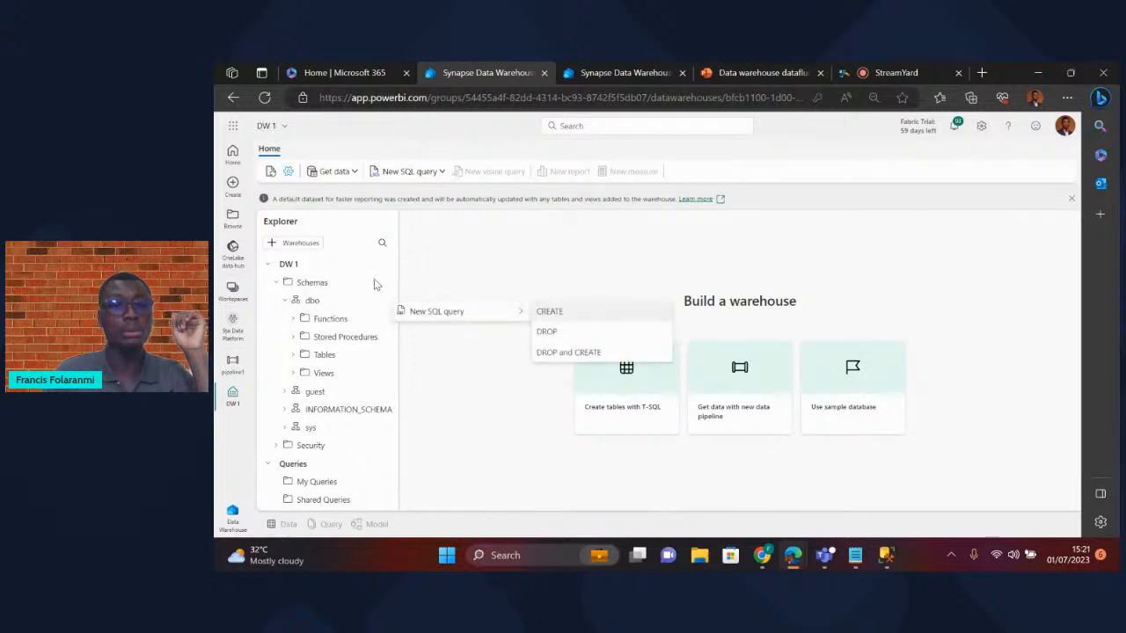
{"action": "left_click", "coordinate": [388, 298]}
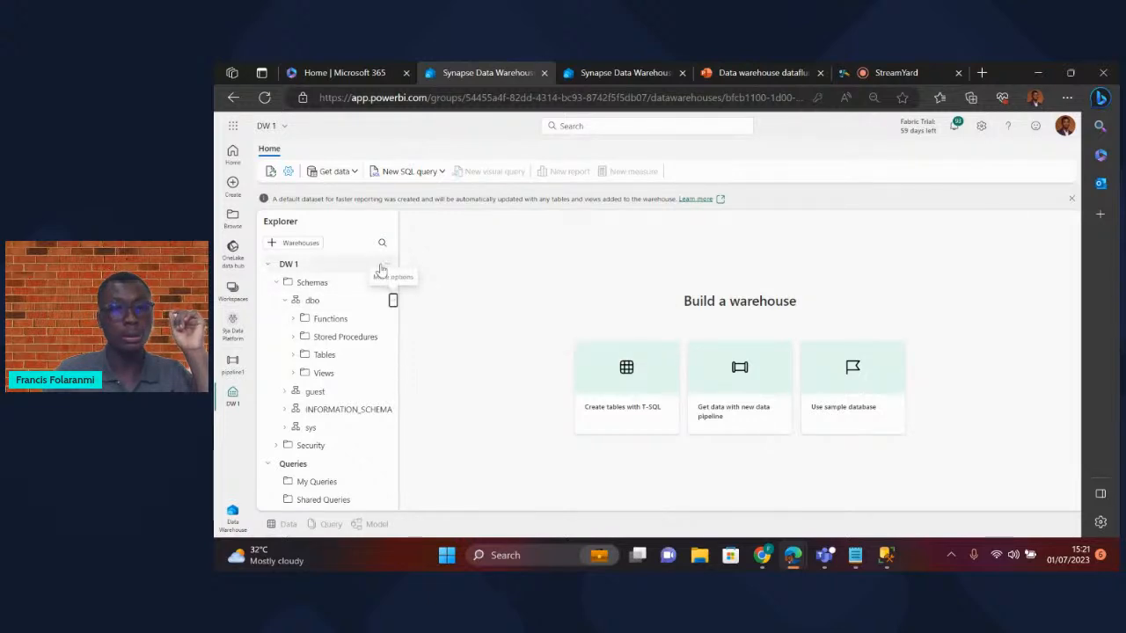
{"action": "left_click", "coordinate": [390, 264]}
{"action": "left_click", "coordinate": [413, 275]}
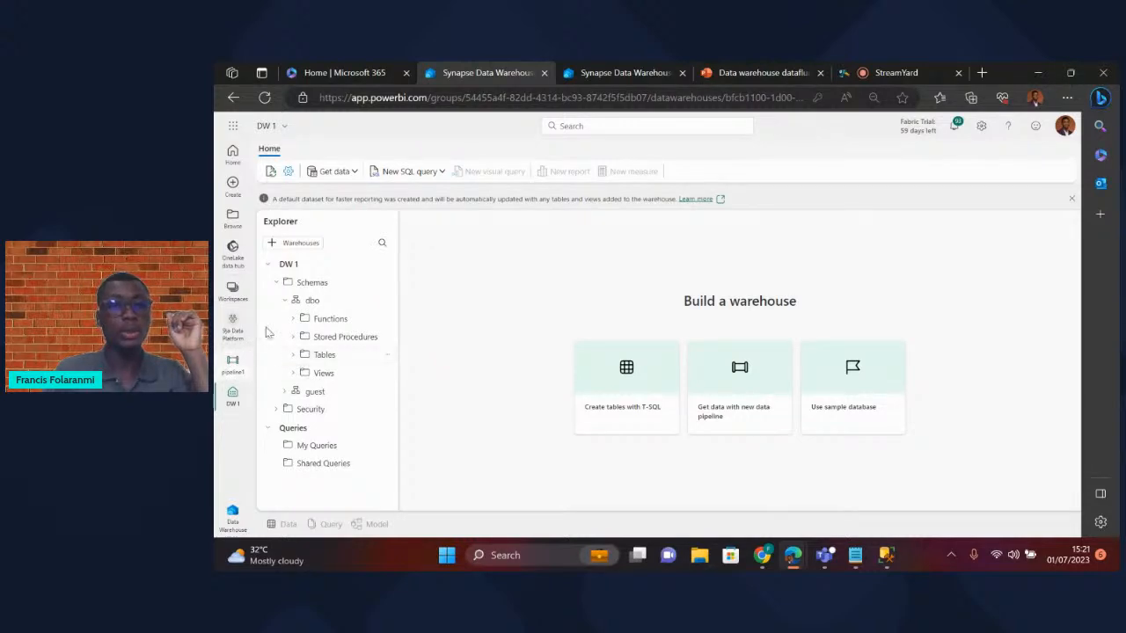
- Check the 9ja Data Platform workspace items in both browser tabs, discarding the DW warehouse's unsaved queries
{"action": "left_click", "coordinate": [233, 333]}
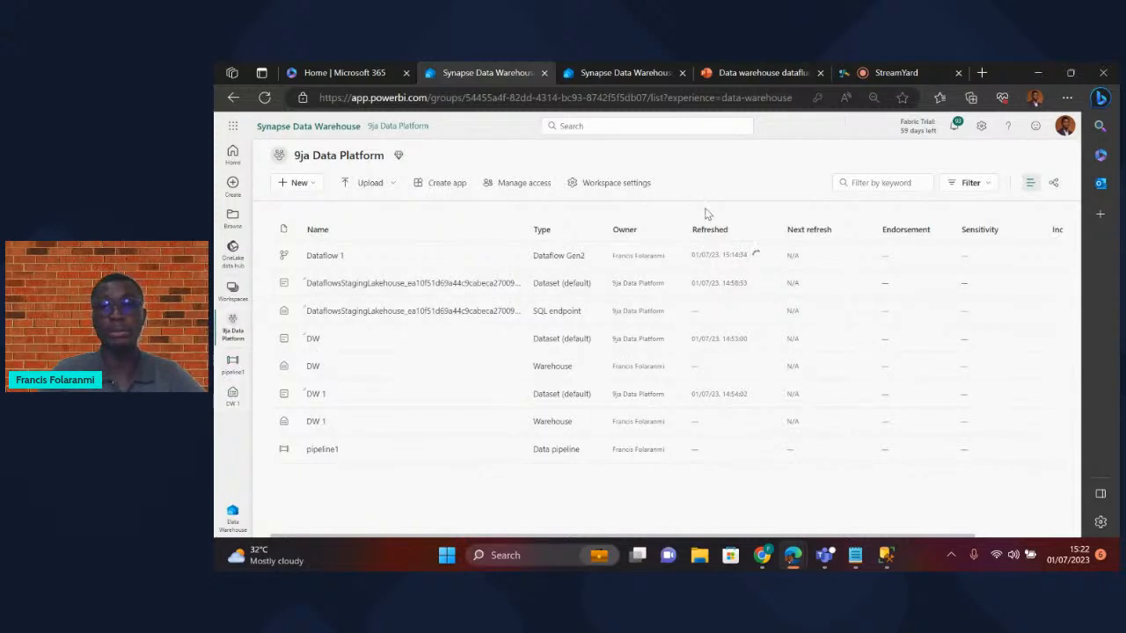
{"action": "left_click", "coordinate": [618, 67]}
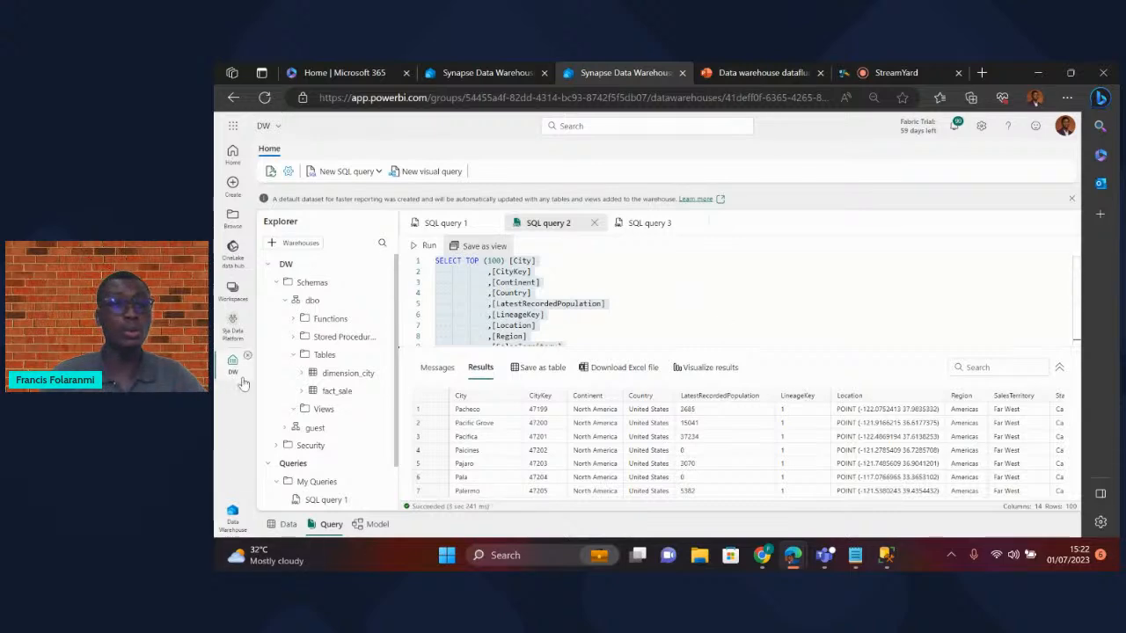
{"action": "left_click", "coordinate": [230, 325]}
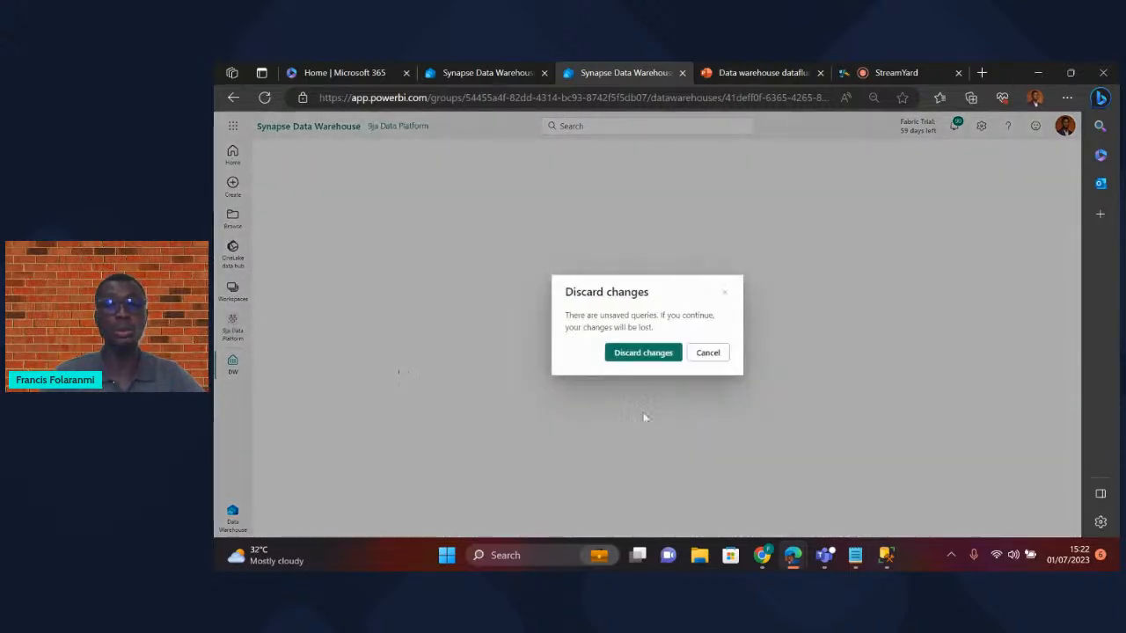
{"action": "left_click", "coordinate": [661, 354]}
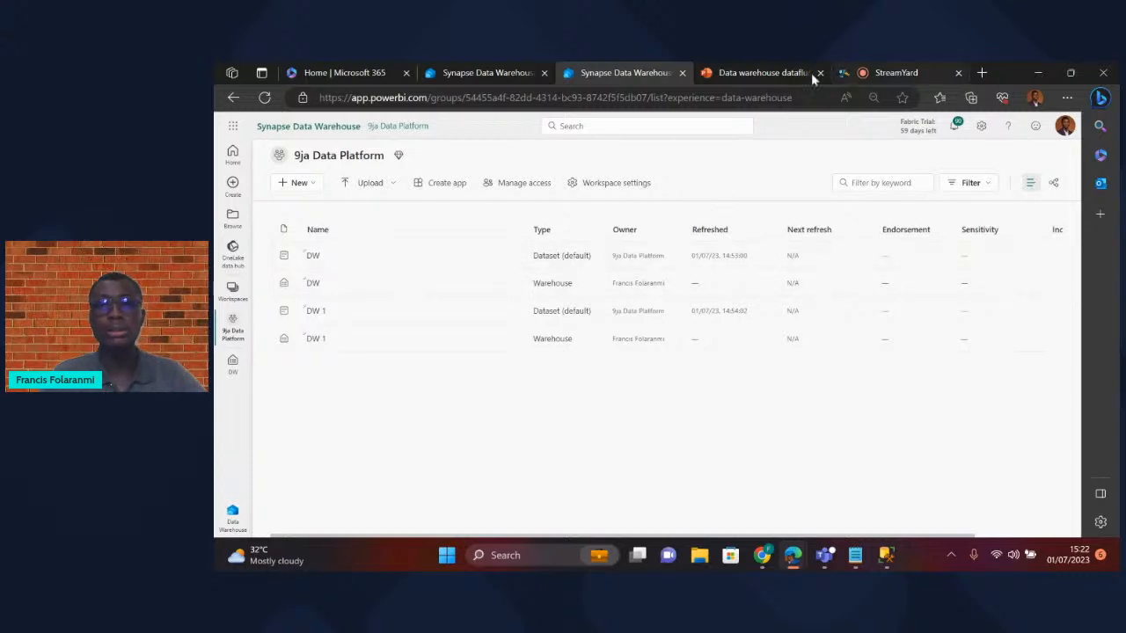
{"action": "left_click", "coordinate": [484, 71]}
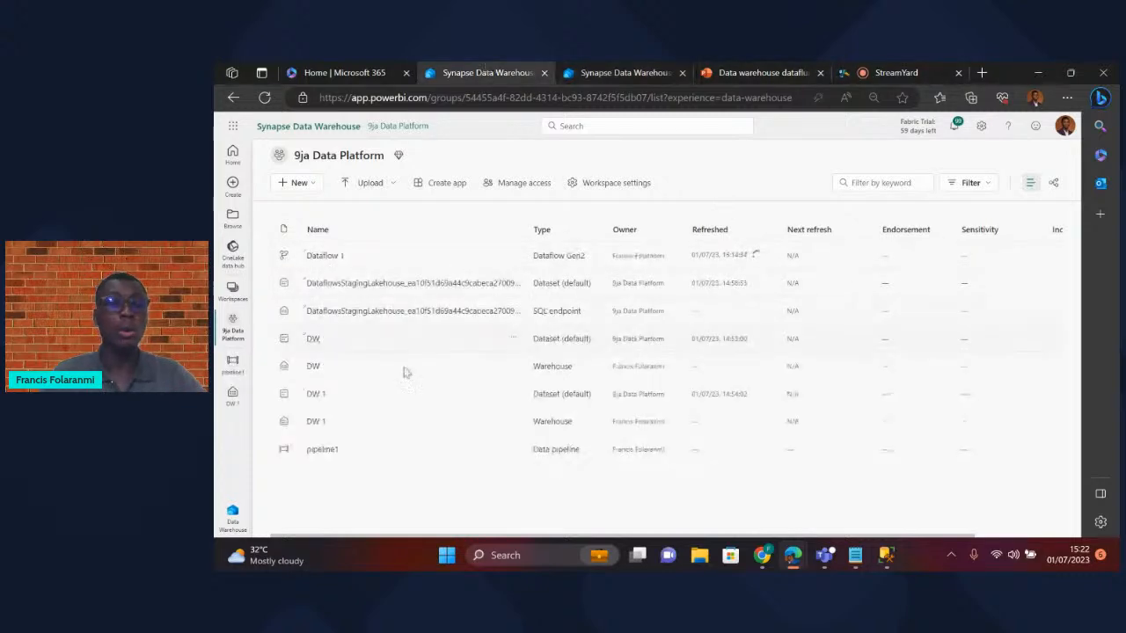
- Create a new lakehouse named LH in the 9ja Data Platform workspace
{"action": "left_click", "coordinate": [314, 185]}
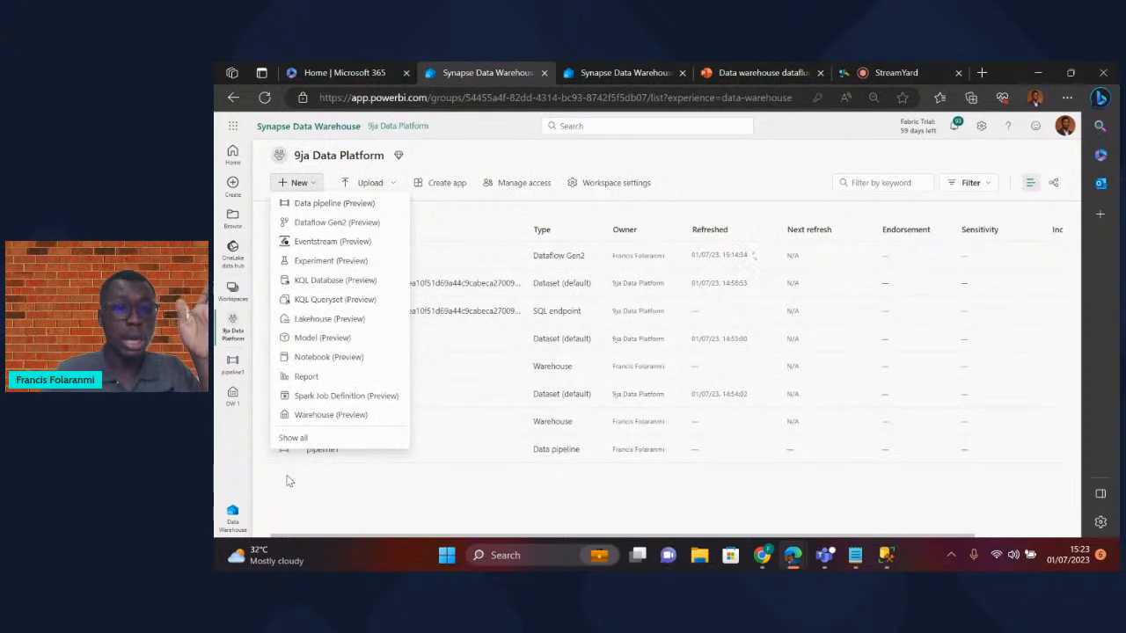
{"action": "left_click", "coordinate": [322, 486]}
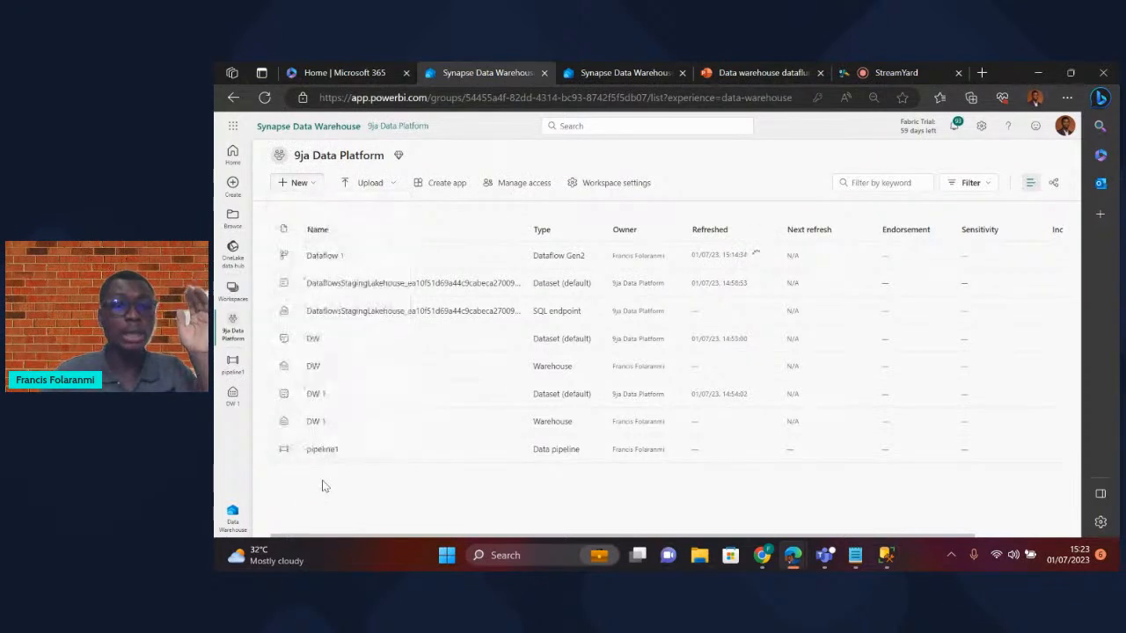
{"action": "left_click", "coordinate": [311, 188]}
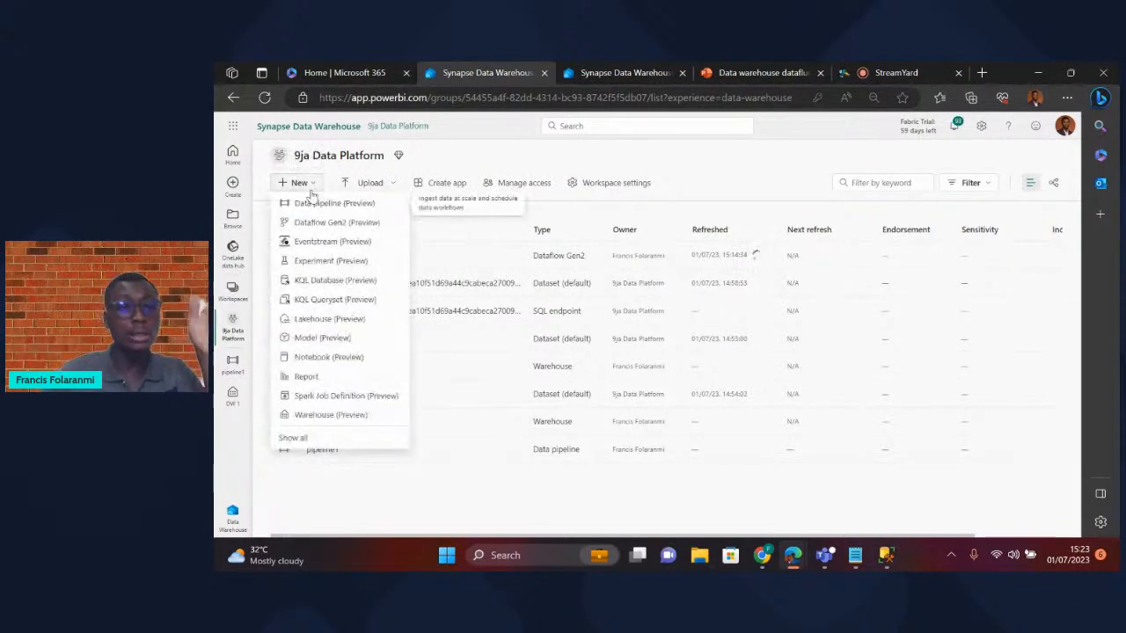
{"action": "left_click", "coordinate": [323, 320]}
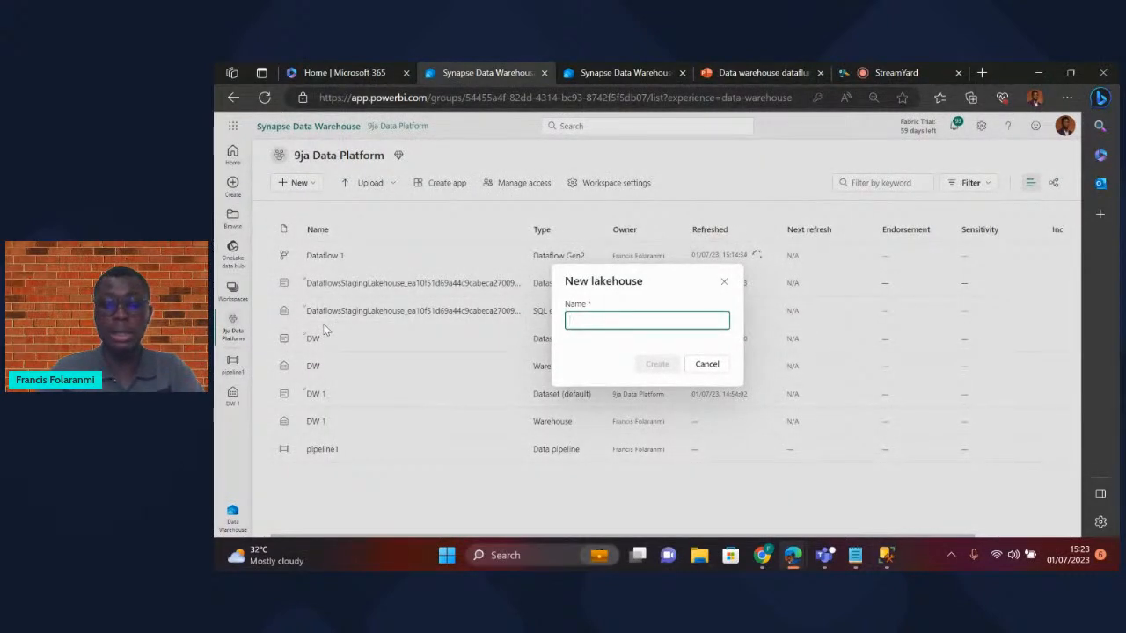
{"action": "type", "text": "LH"}
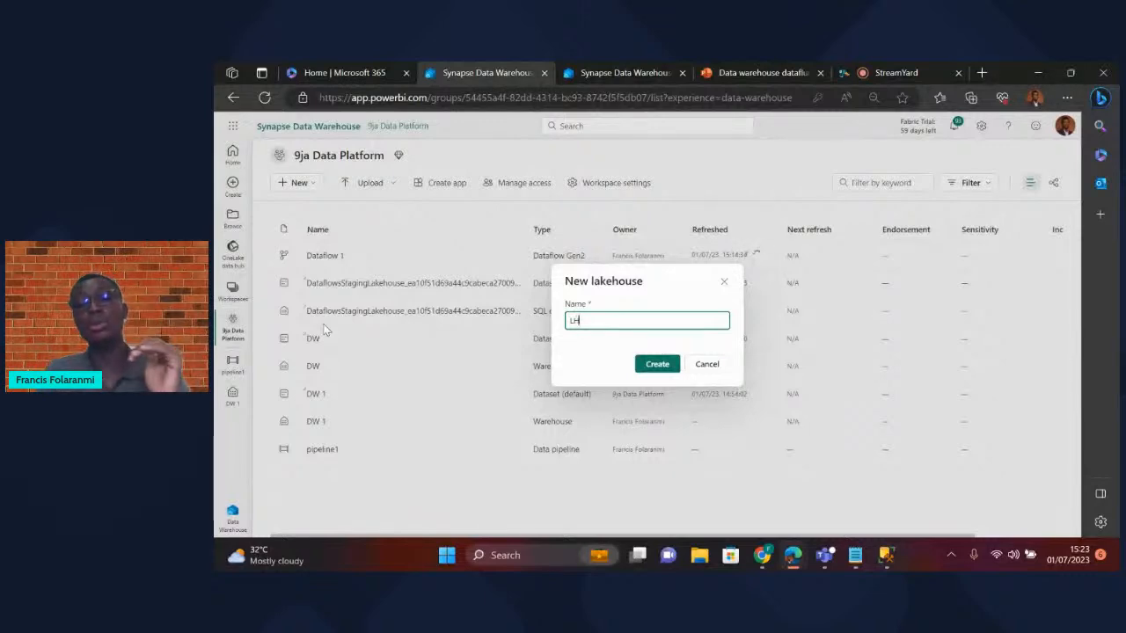
{"action": "left_click", "coordinate": [666, 364]}
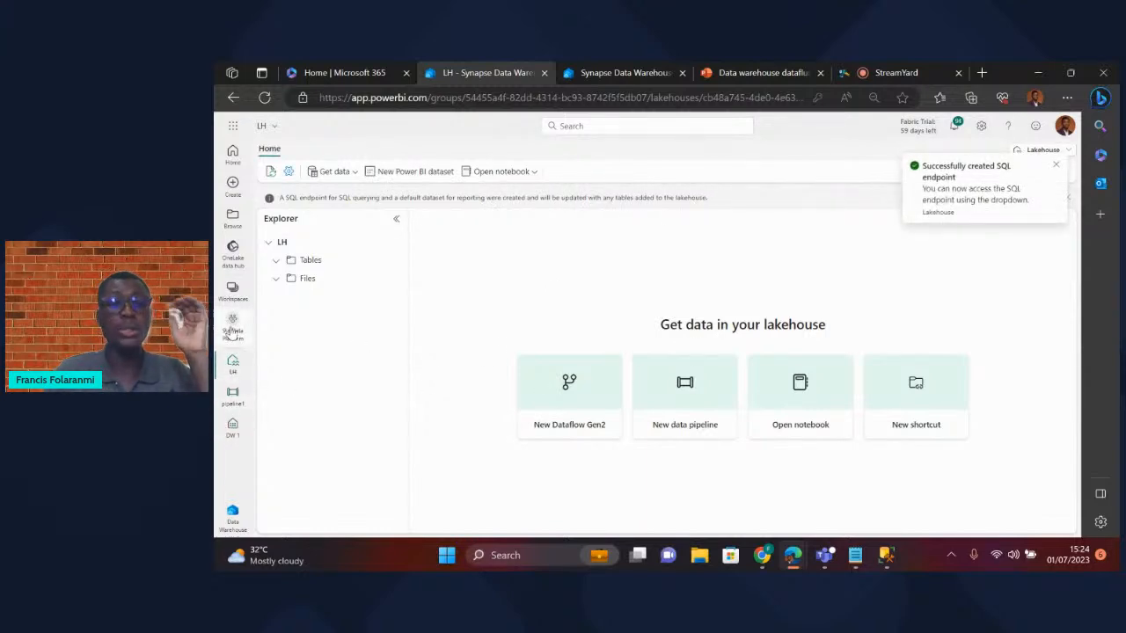
- Return to the 9ja Data Platform workspace and compare its item list across both browser tabs
{"action": "left_click", "coordinate": [232, 327]}
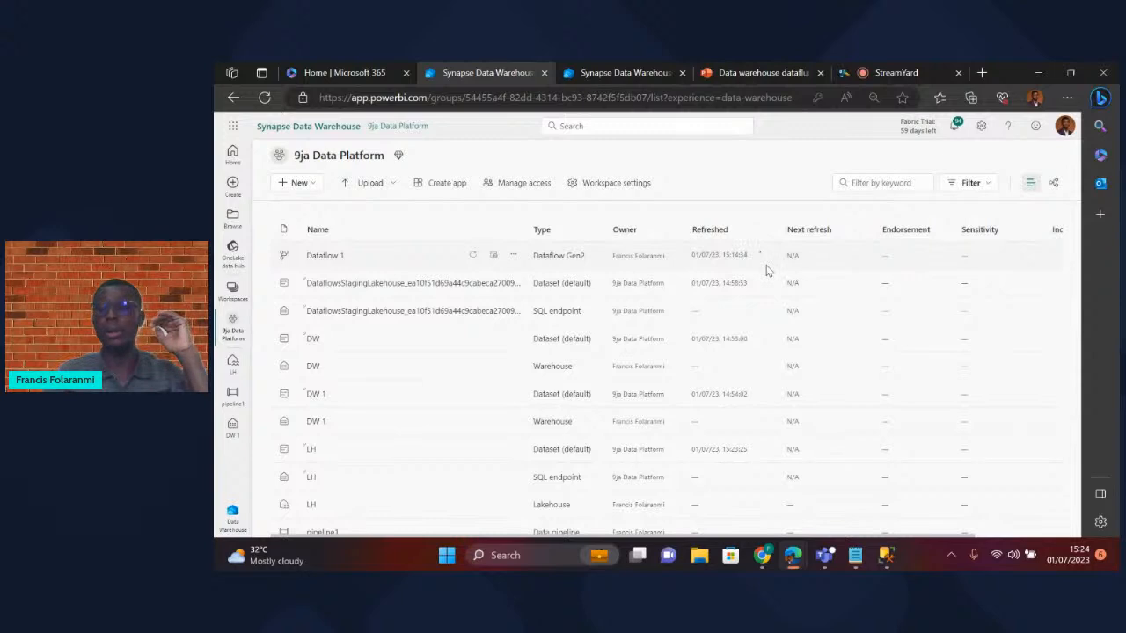
{"action": "left_click", "coordinate": [623, 73]}
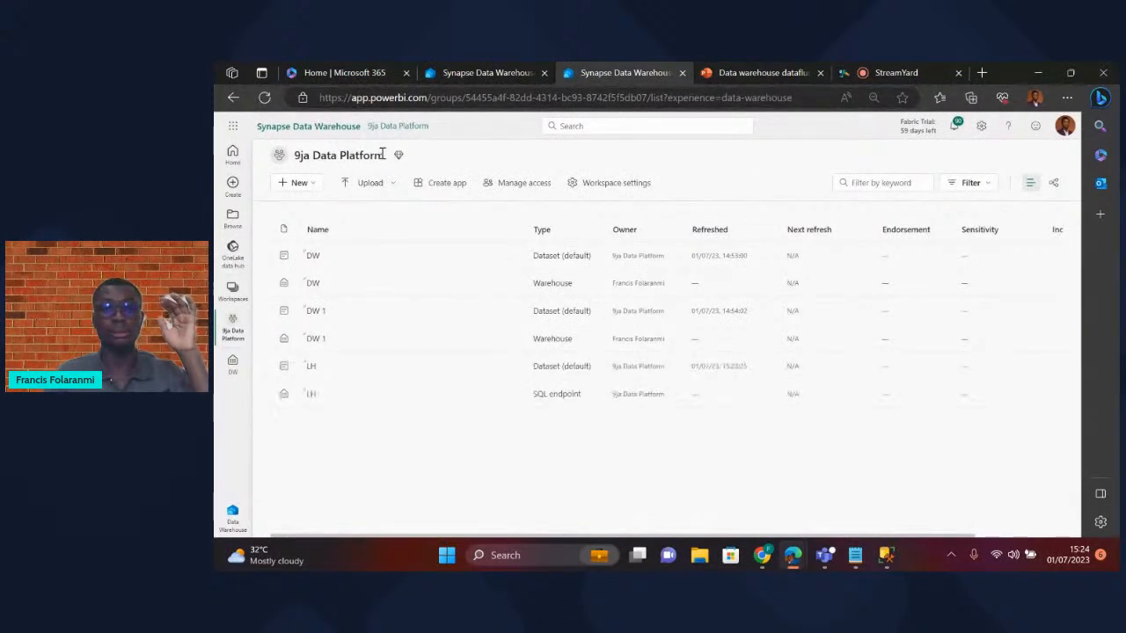
{"action": "left_click", "coordinate": [486, 71]}
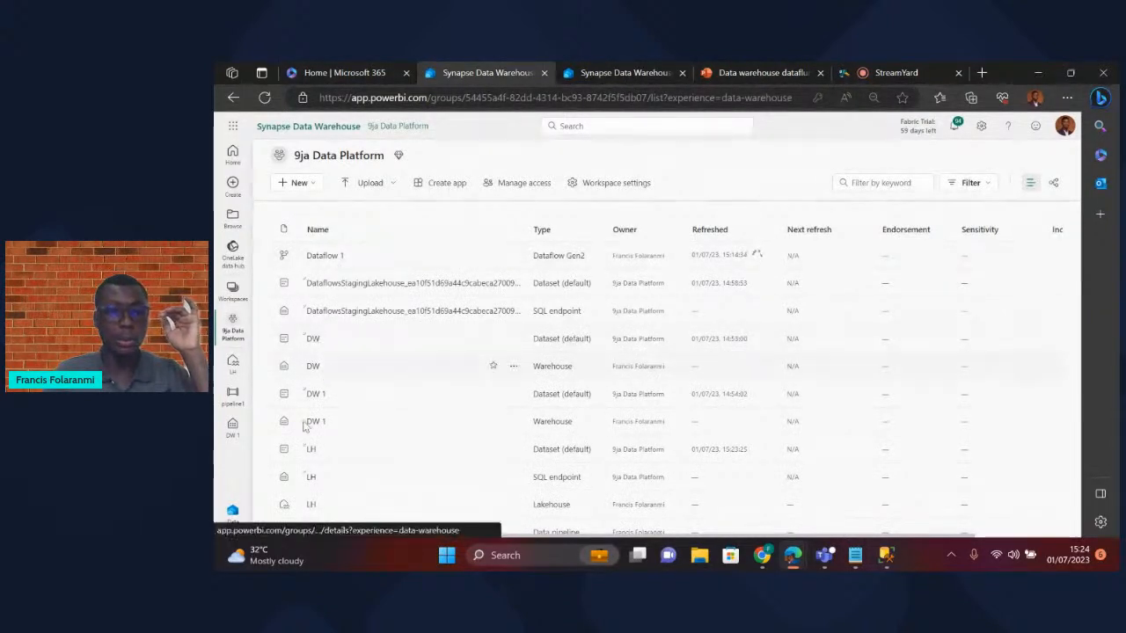
- Open the LH lakehouse from the workspace list and check the options available for its Files folder
{"action": "scroll", "coordinate": [367, 489], "scroll_direction": "down", "scroll_amount": 1}
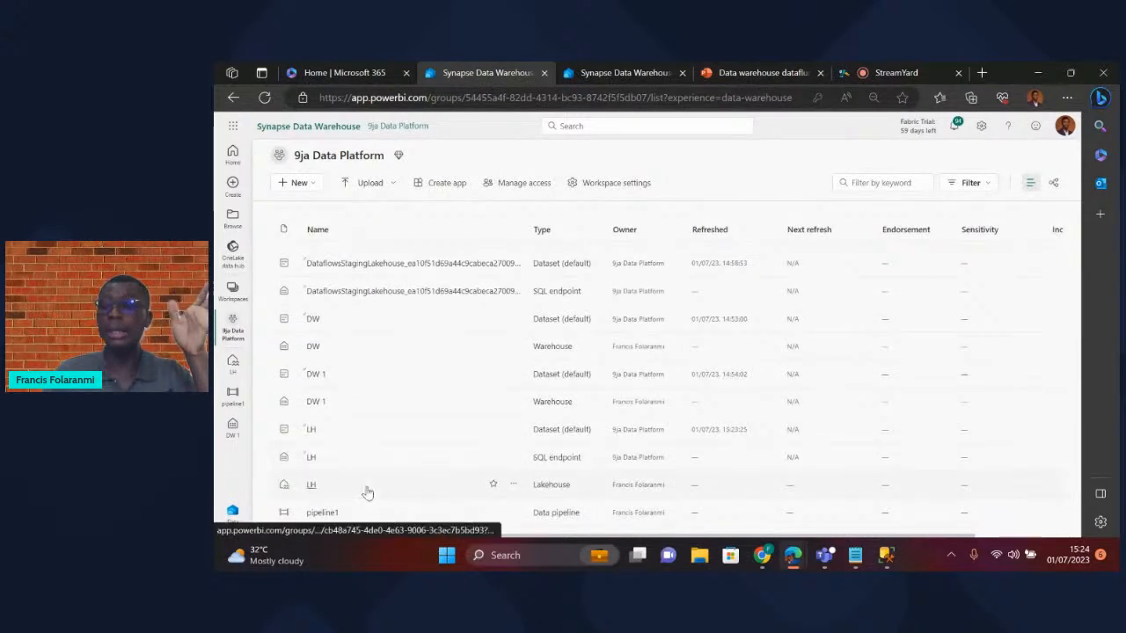
{"action": "left_click", "coordinate": [313, 462]}
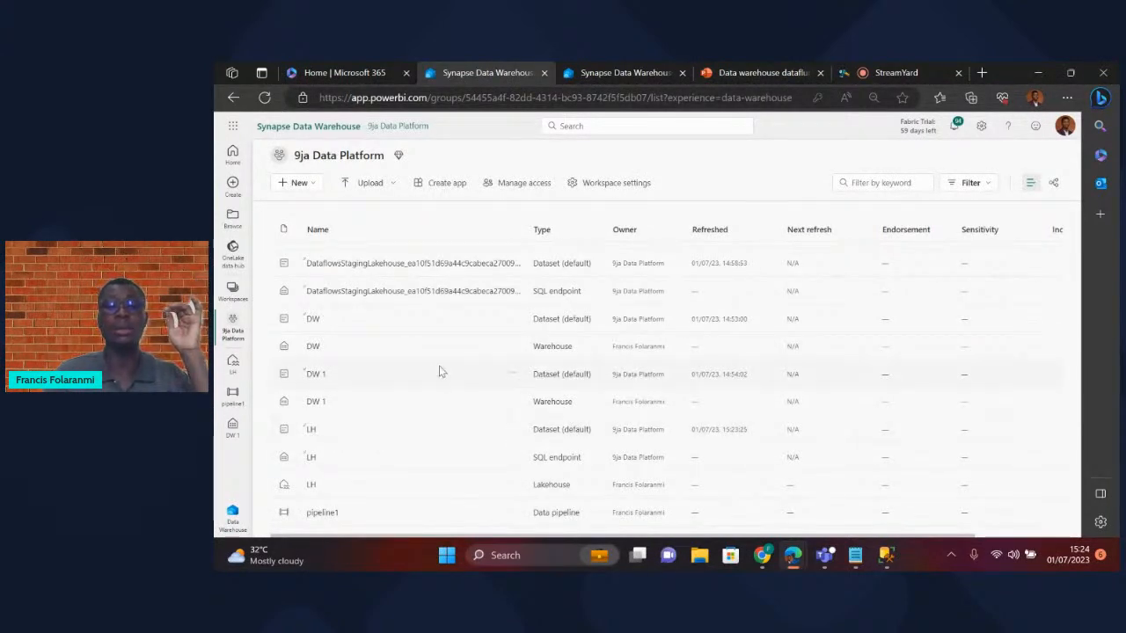
{"action": "scroll", "coordinate": [409, 495], "scroll_direction": "down", "scroll_amount": 1}
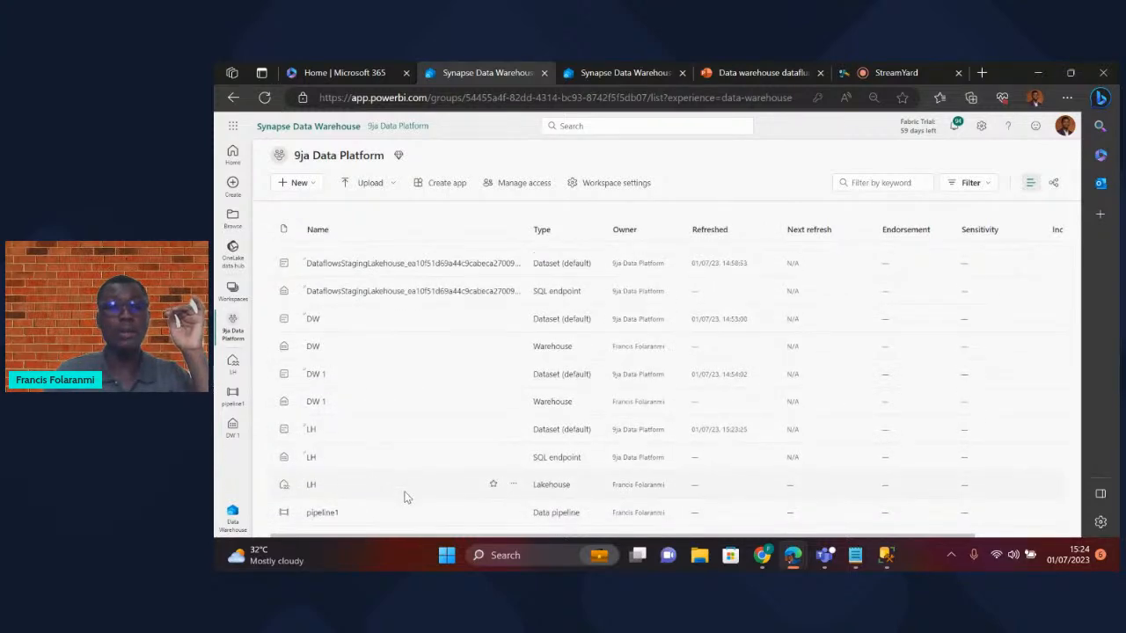
{"action": "left_click", "coordinate": [313, 485]}
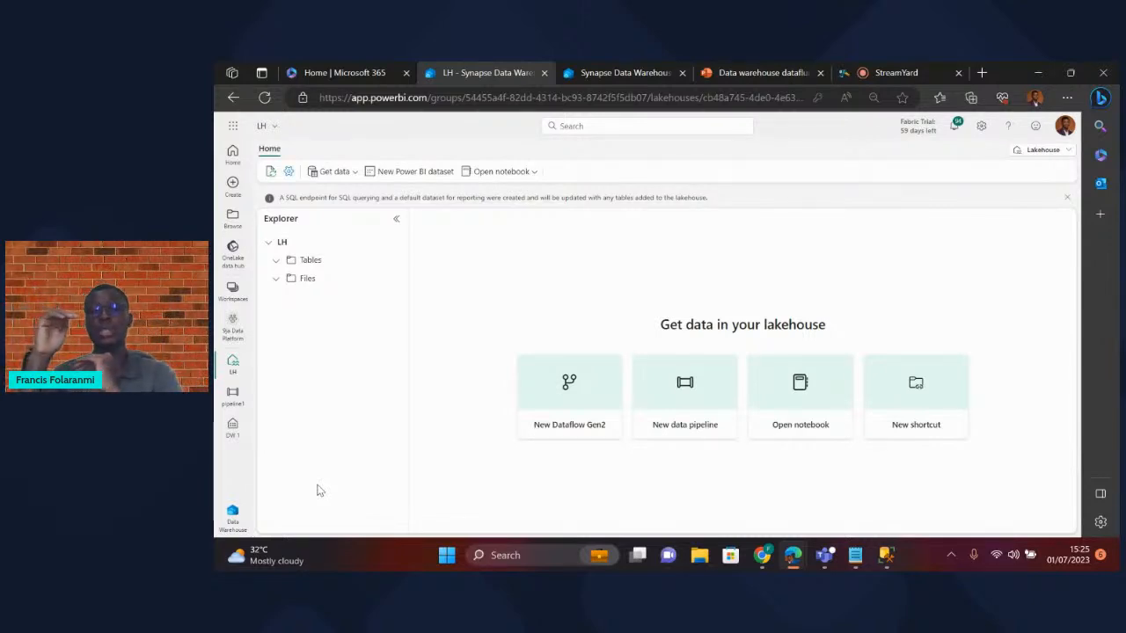
{"action": "left_click", "coordinate": [395, 279]}
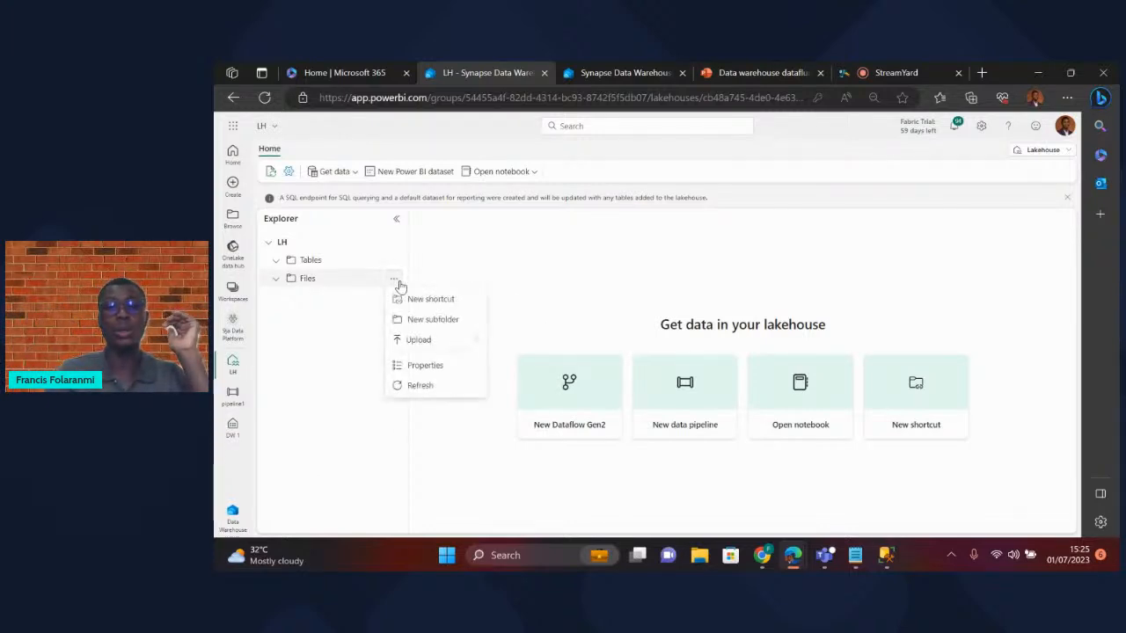
{"action": "left_click", "coordinate": [546, 281]}
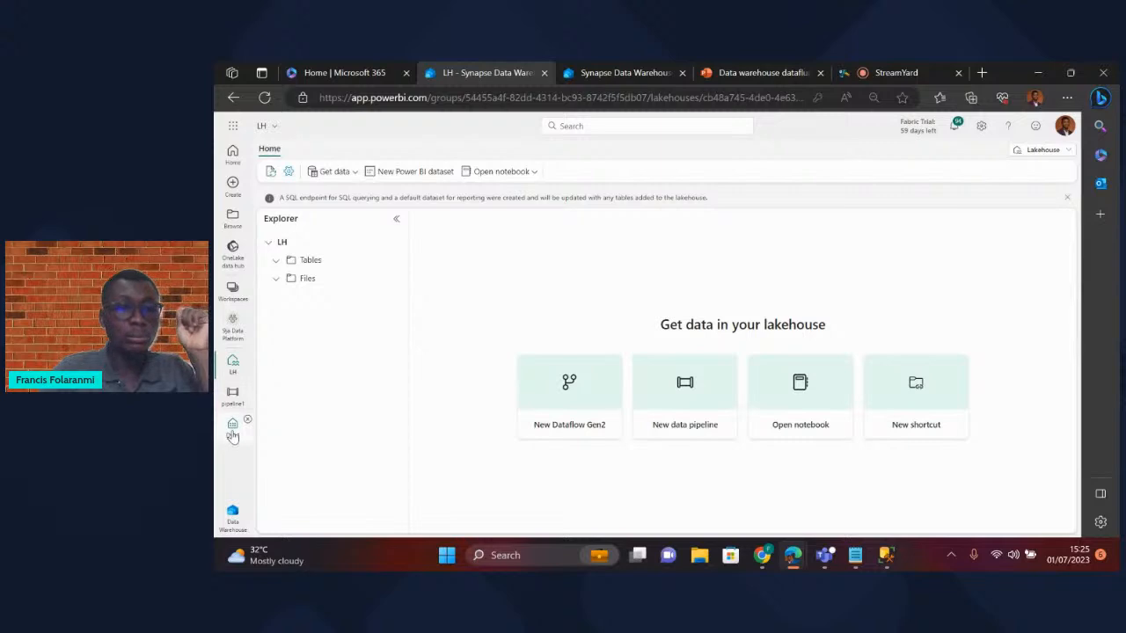
- Open Dataflow 1 from the 9ja Data Platform workspace and review its DimDate and DimProduct queries
{"action": "left_click", "coordinate": [233, 333]}
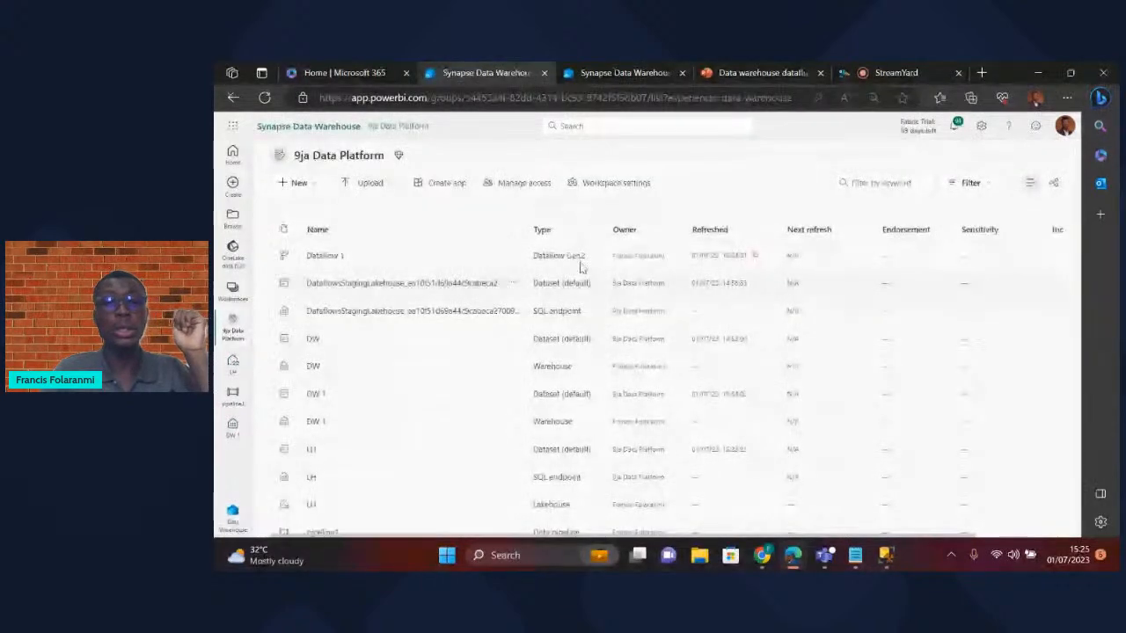
{"action": "mouse_move", "coordinate": [487, 261]}
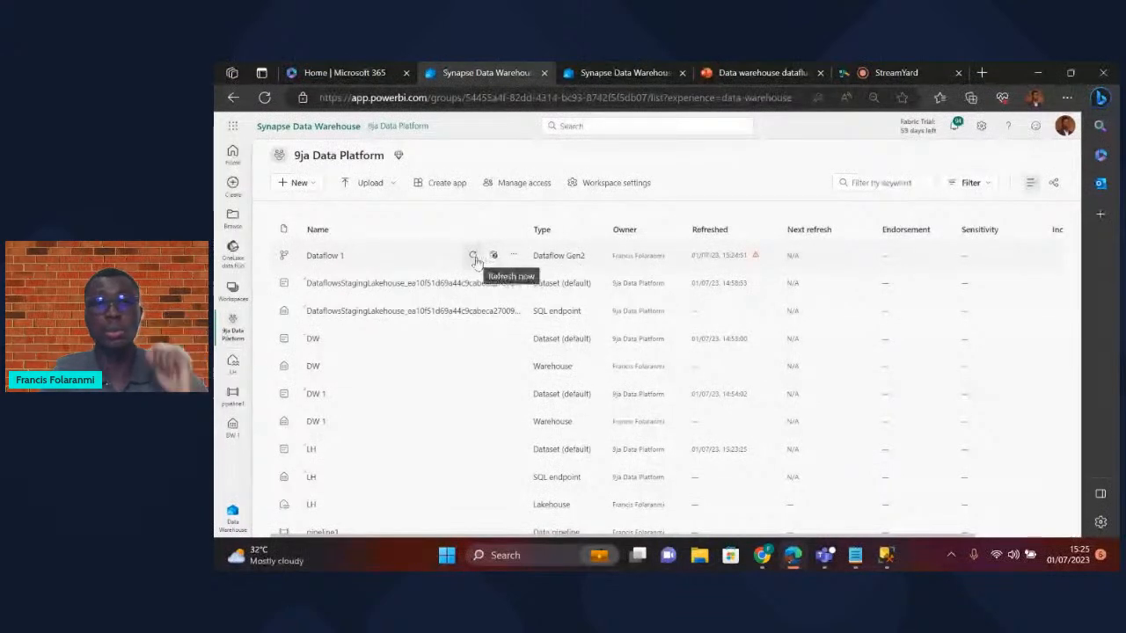
{"action": "left_click", "coordinate": [327, 257]}
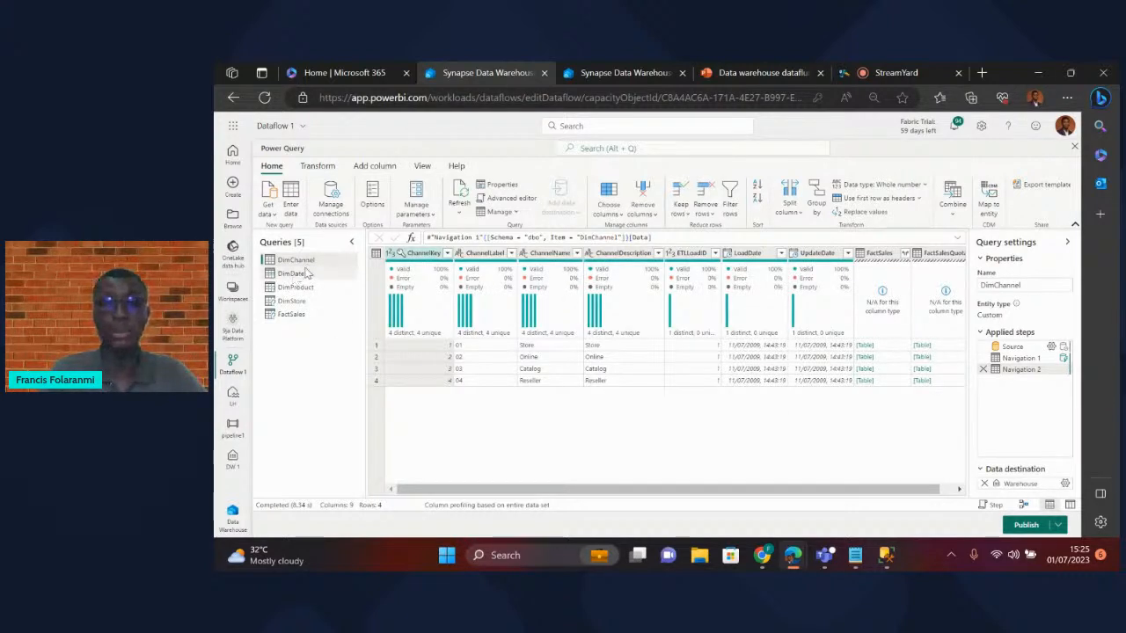
{"action": "left_click", "coordinate": [299, 275]}
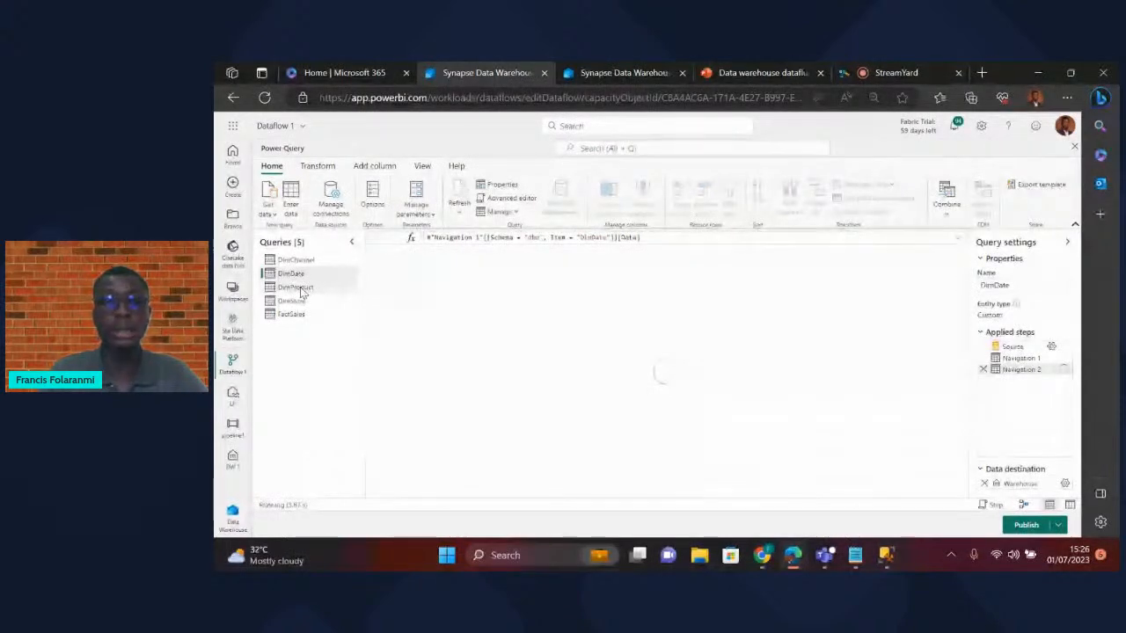
{"action": "left_click", "coordinate": [299, 288]}
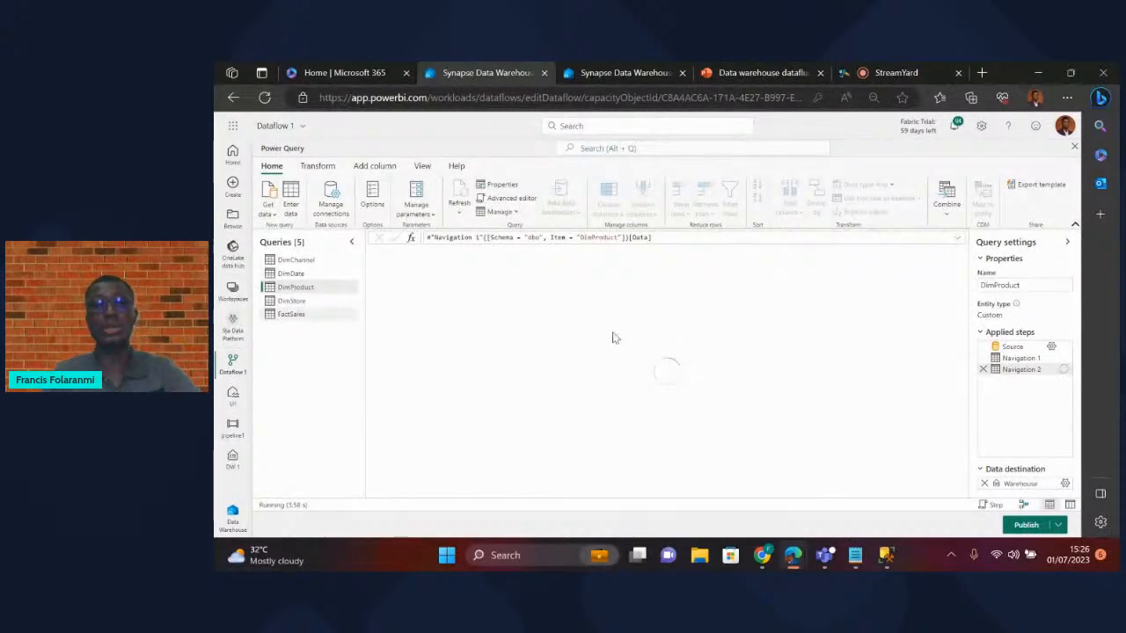
- Edit the FactSales query's source SQL statement so that it selects the TOP (100) rows
{"action": "left_click", "coordinate": [354, 316]}
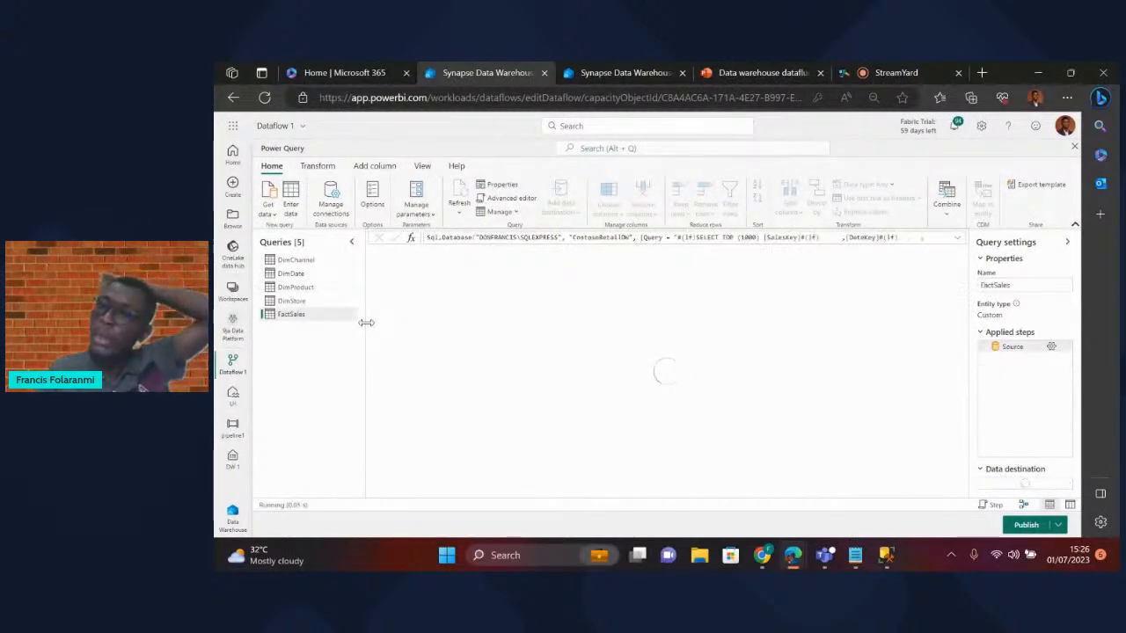
{"action": "left_click", "coordinate": [1051, 347]}
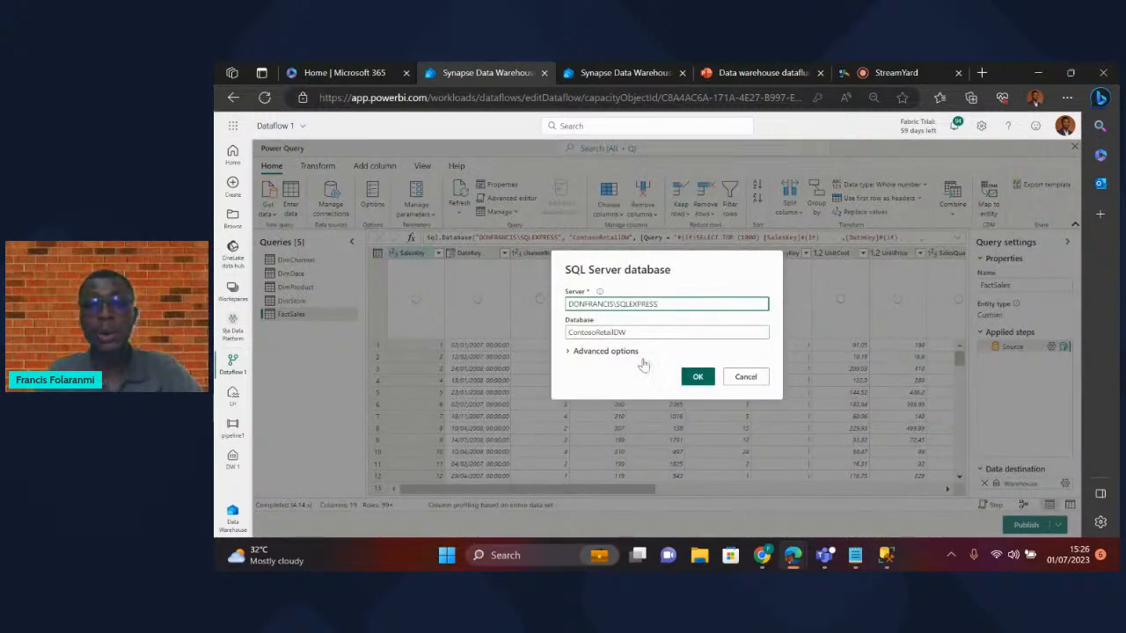
{"action": "left_click", "coordinate": [605, 351]}
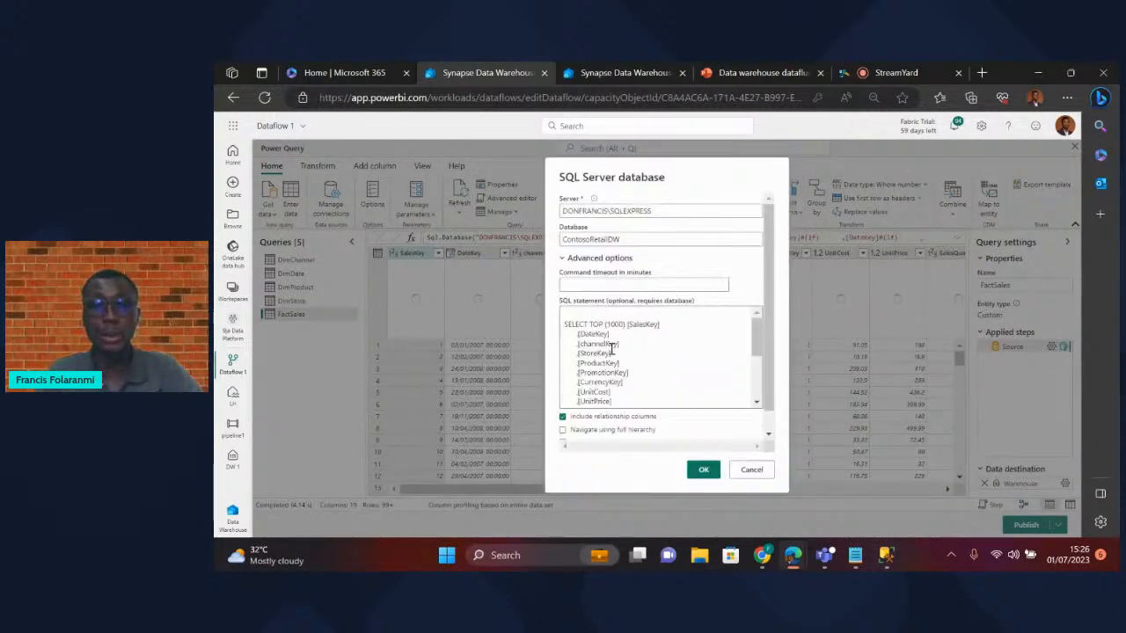
{"action": "left_click", "coordinate": [622, 325]}
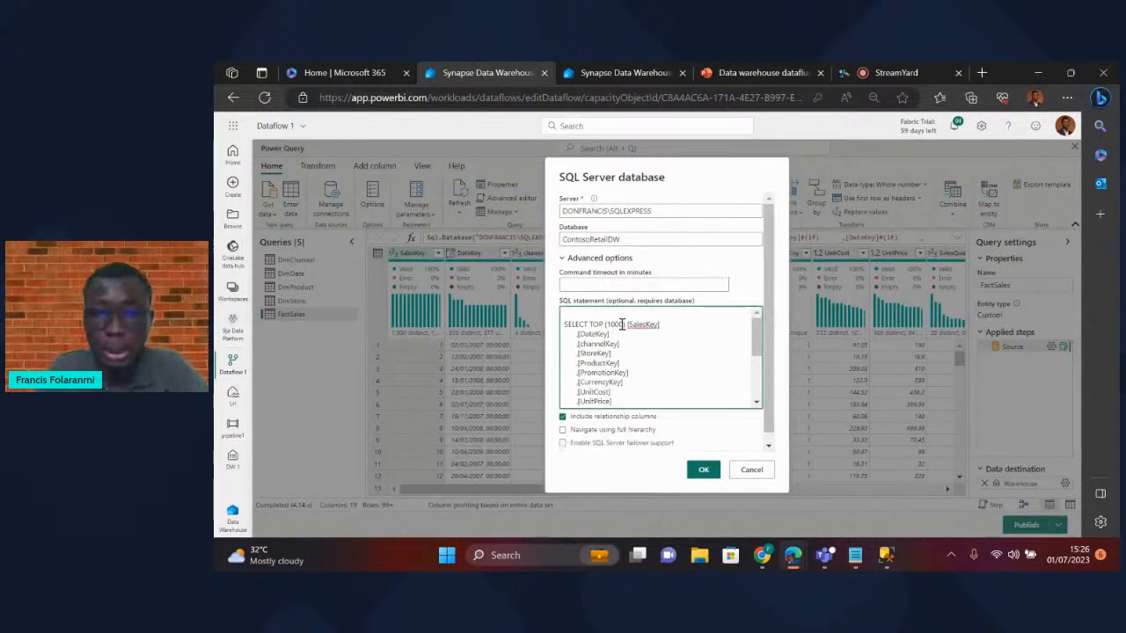
{"action": "key", "text": "BackSpace"}
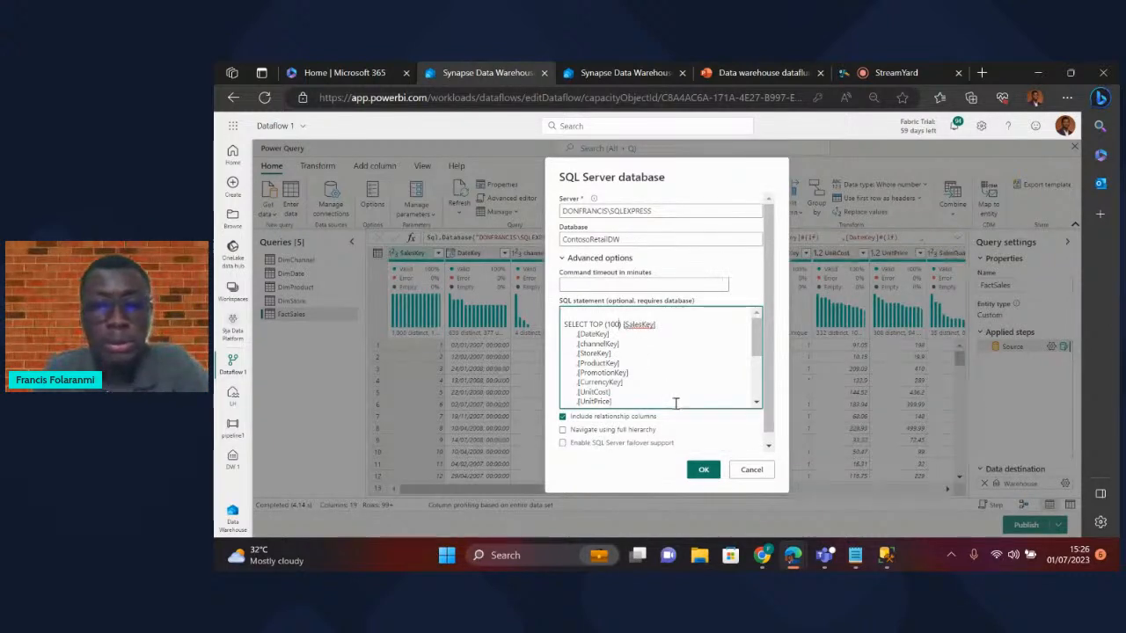
{"action": "left_click", "coordinate": [703, 470]}
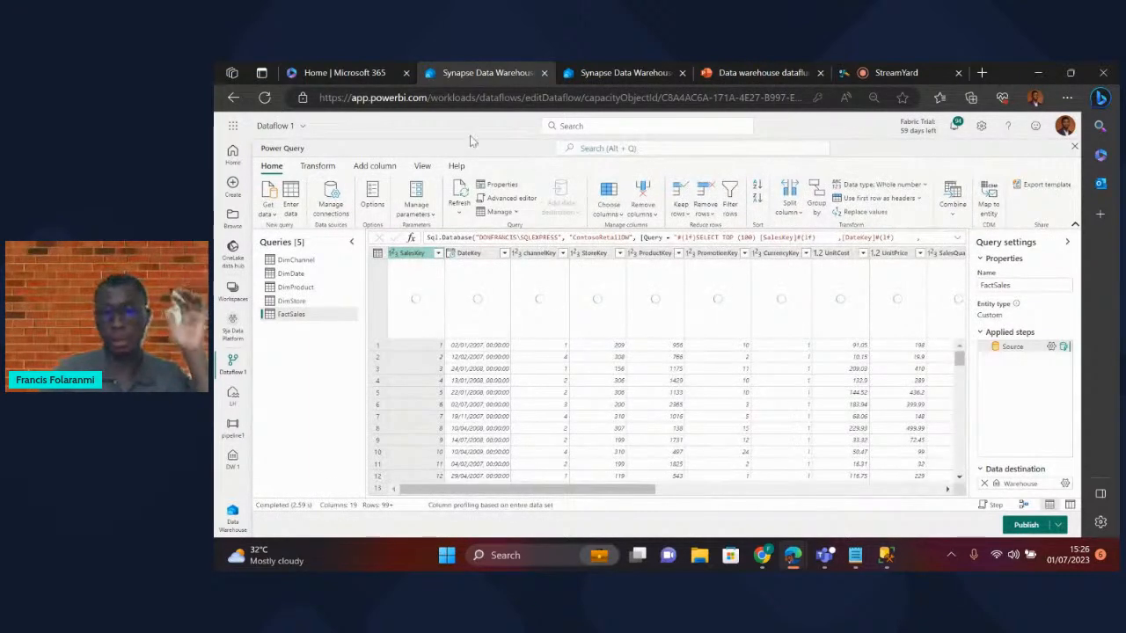
- Publish Dataflow 1 and refresh it from the workspace list
{"action": "left_click", "coordinate": [1017, 525]}
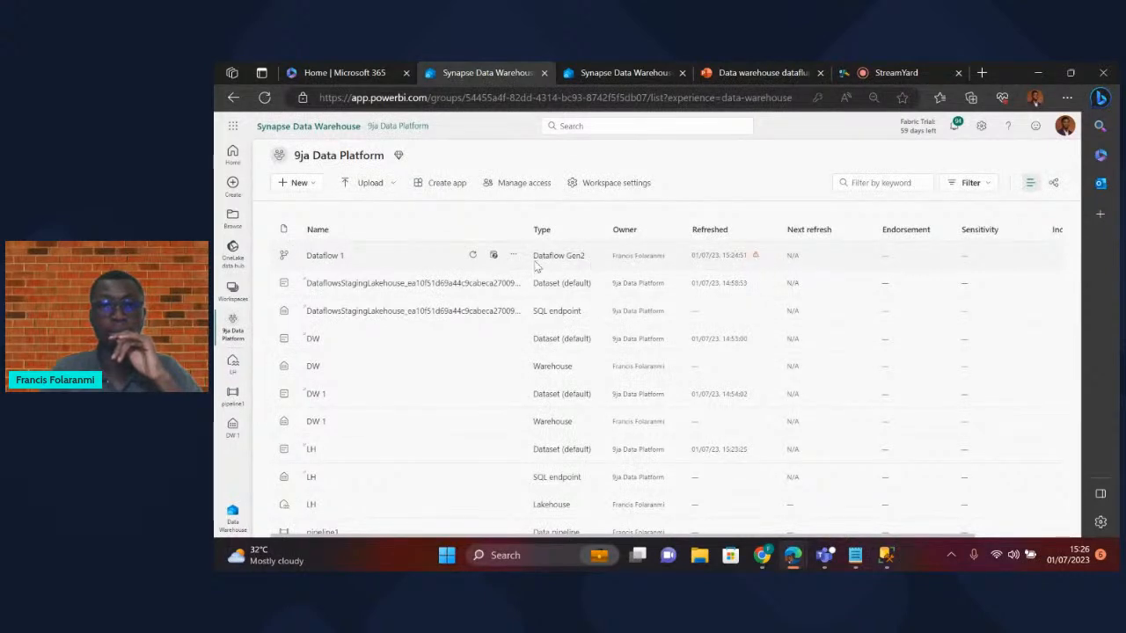
{"action": "left_click", "coordinate": [473, 255]}
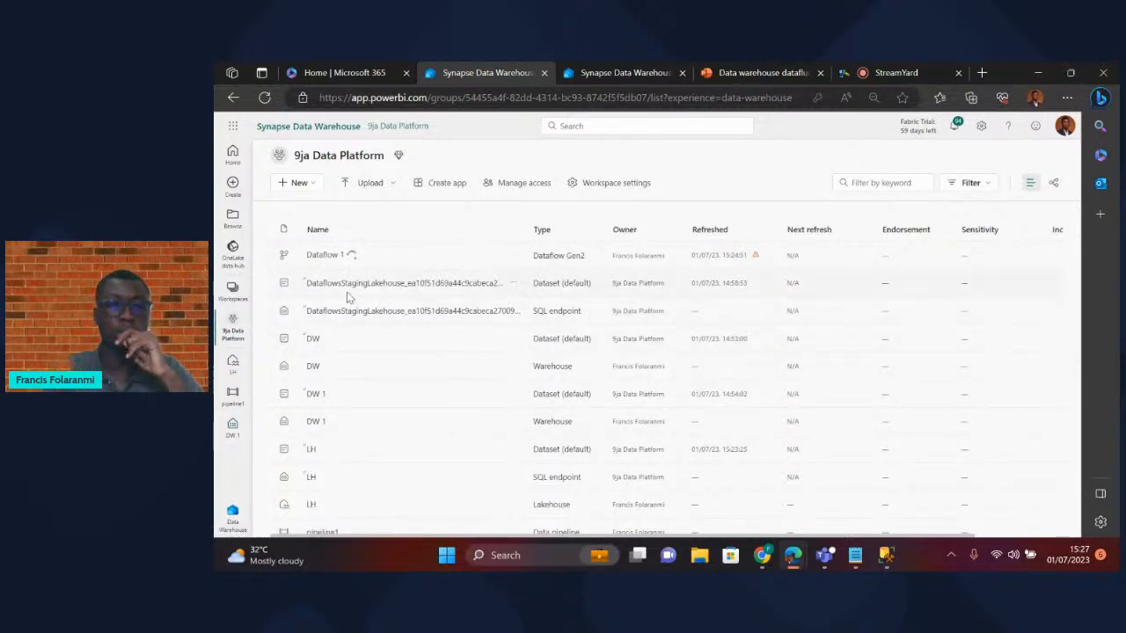
- Compare the data-loading options of the LH lakehouse and the DW 1 warehouse, and check the workspace item list
{"action": "left_click", "coordinate": [233, 364]}
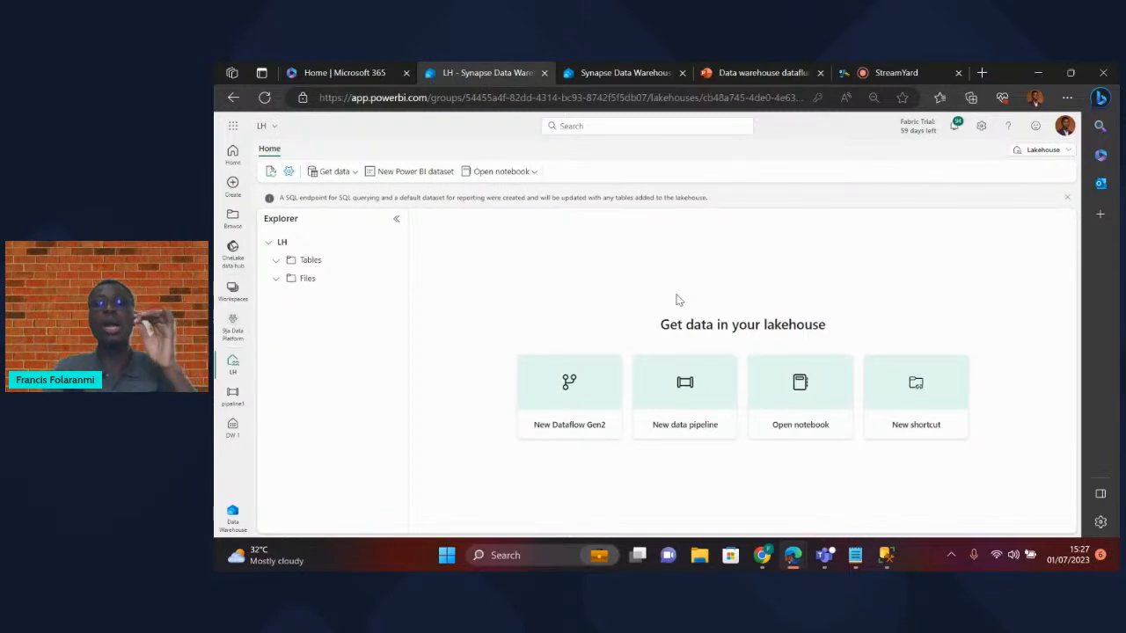
{"action": "left_click", "coordinate": [234, 427]}
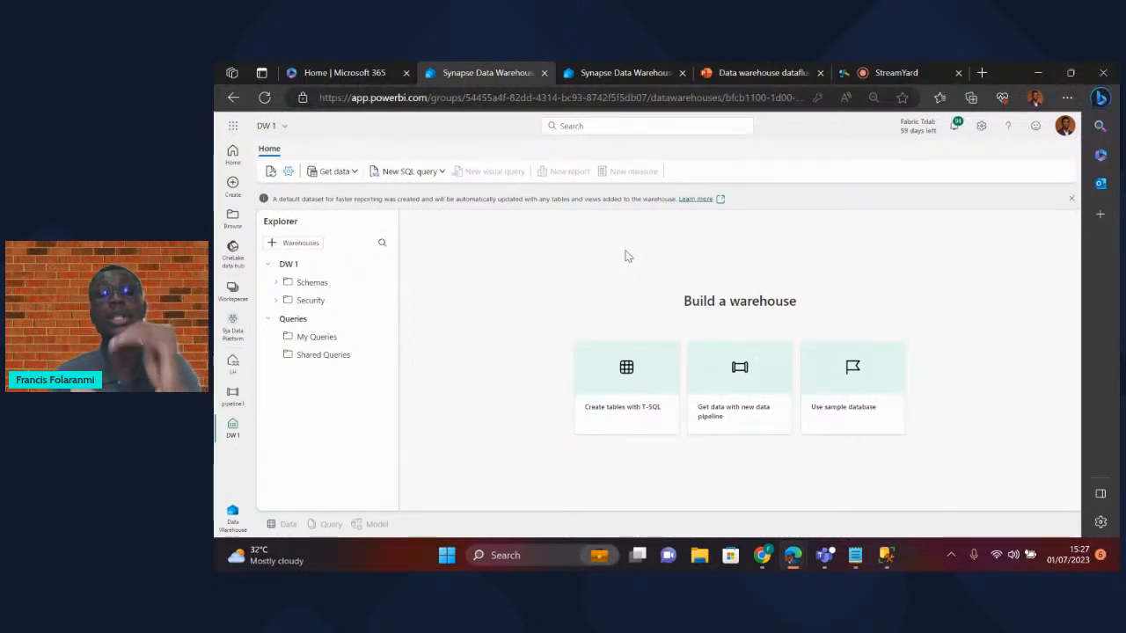
{"action": "left_click", "coordinate": [231, 366]}
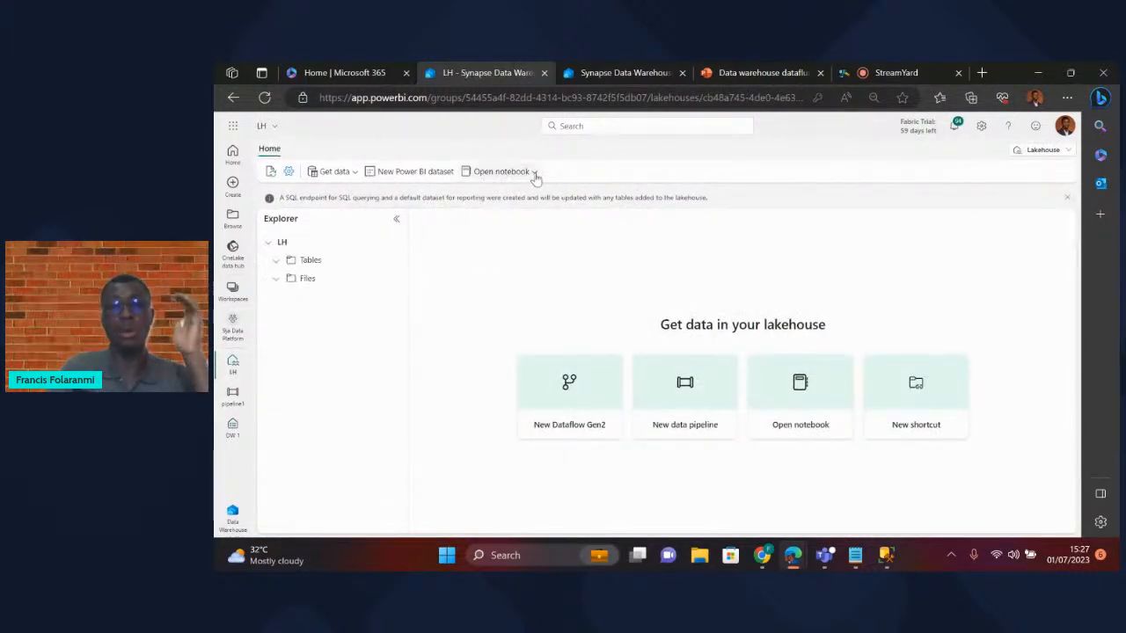
{"action": "left_click", "coordinate": [232, 427]}
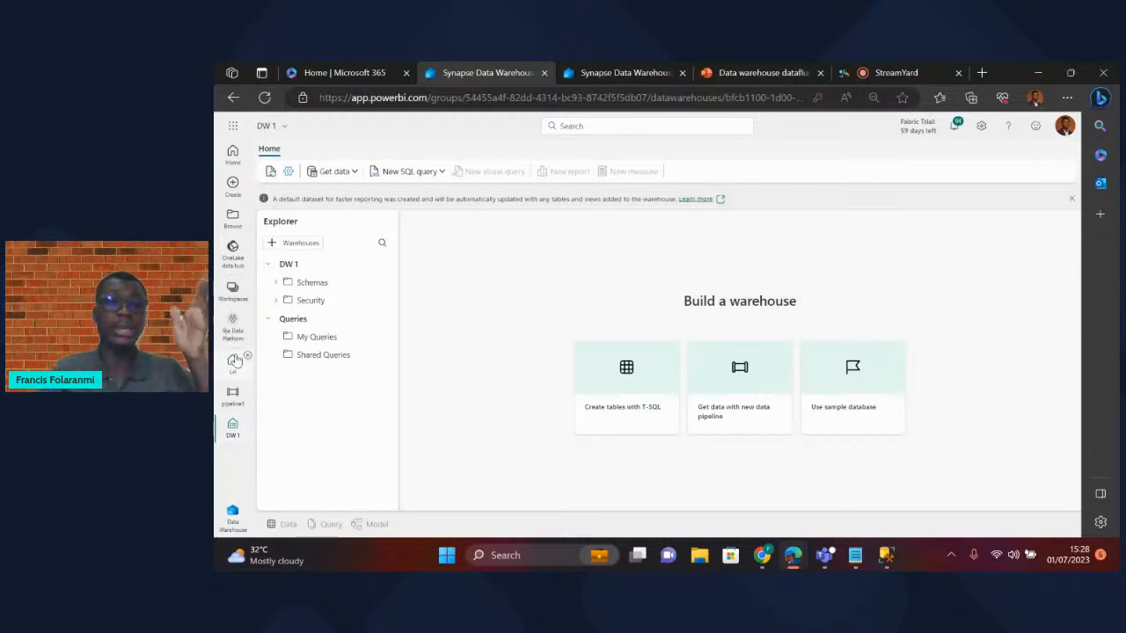
{"action": "left_click", "coordinate": [231, 370]}
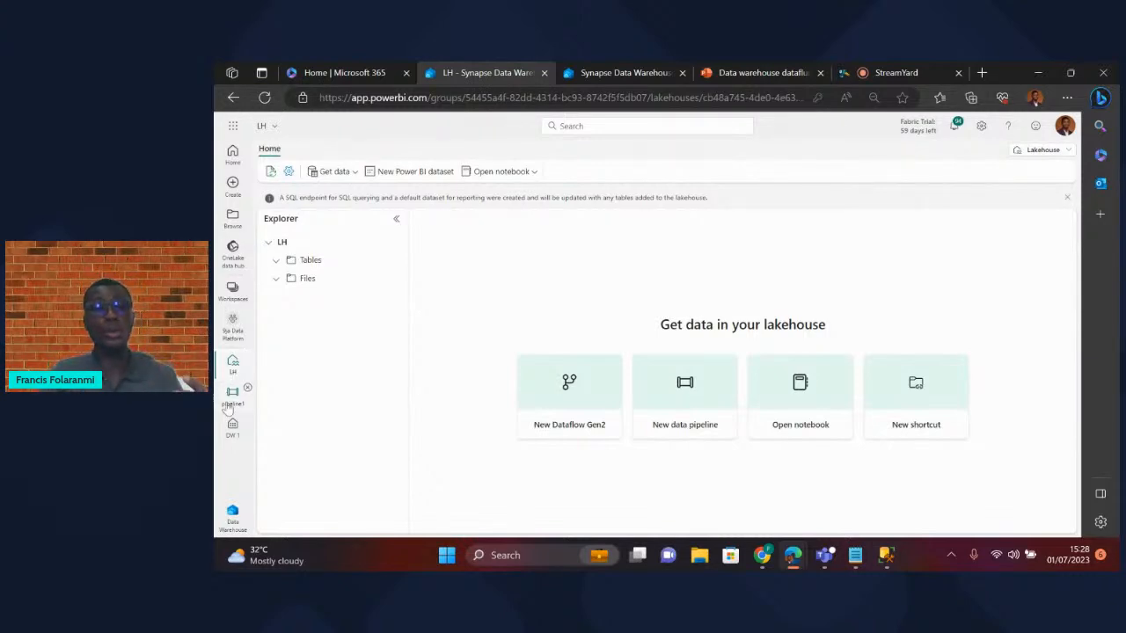
{"action": "left_click", "coordinate": [233, 331]}
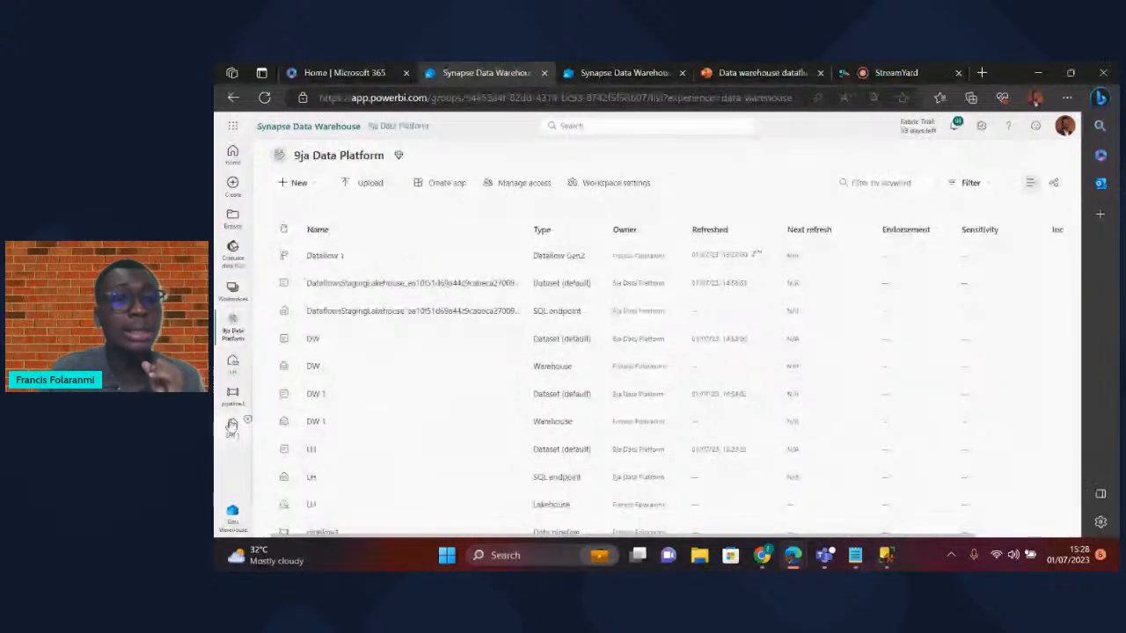
- Start a new Microsoft OneLake shortcut in the LH lakehouse with the DW 1 warehouse as its data source
{"action": "left_click", "coordinate": [234, 363]}
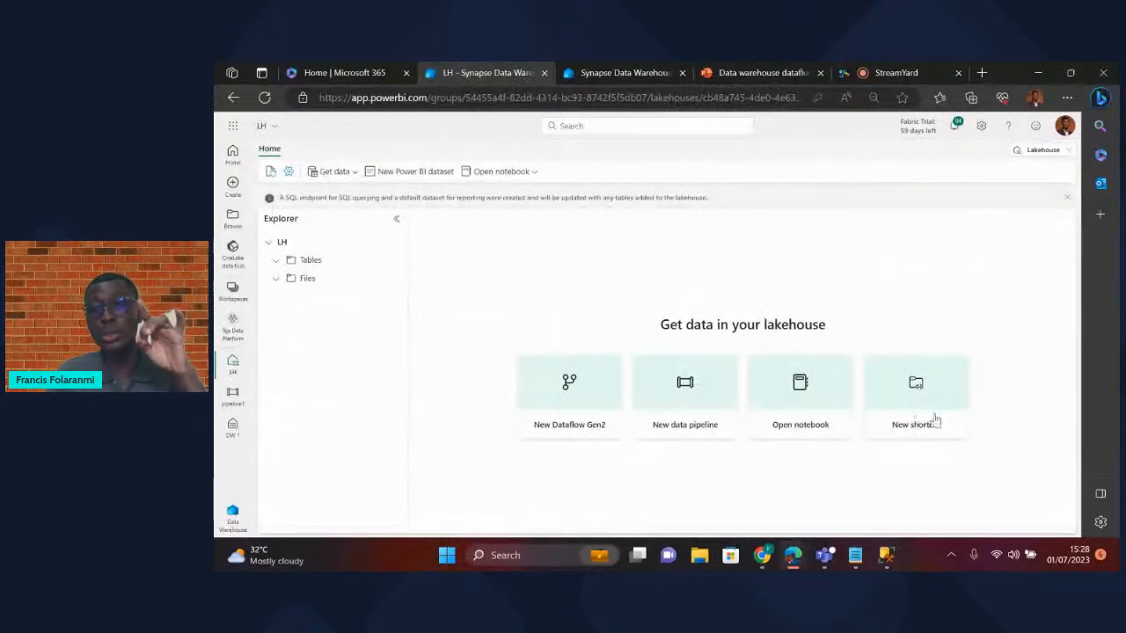
{"action": "left_click", "coordinate": [351, 174]}
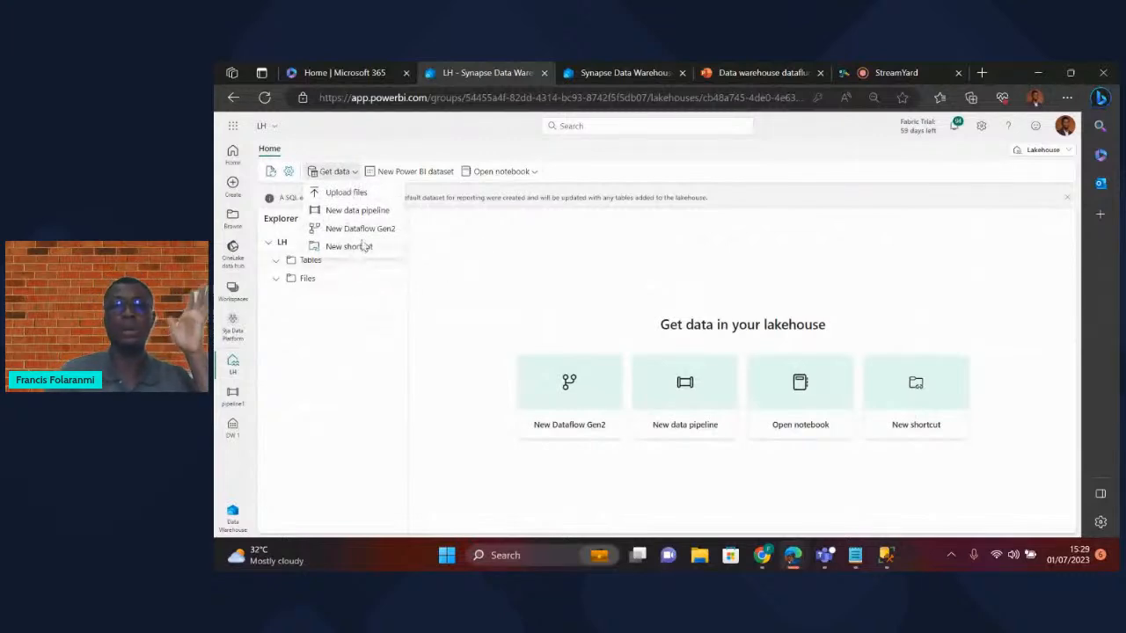
{"action": "left_click", "coordinate": [920, 393]}
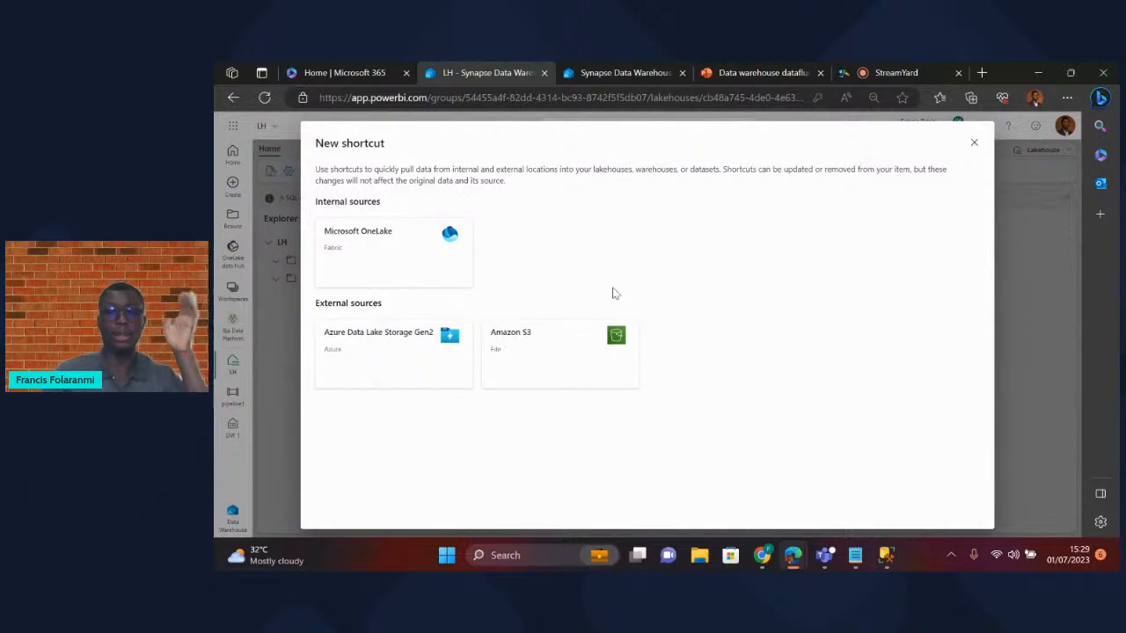
{"action": "left_click", "coordinate": [409, 267]}
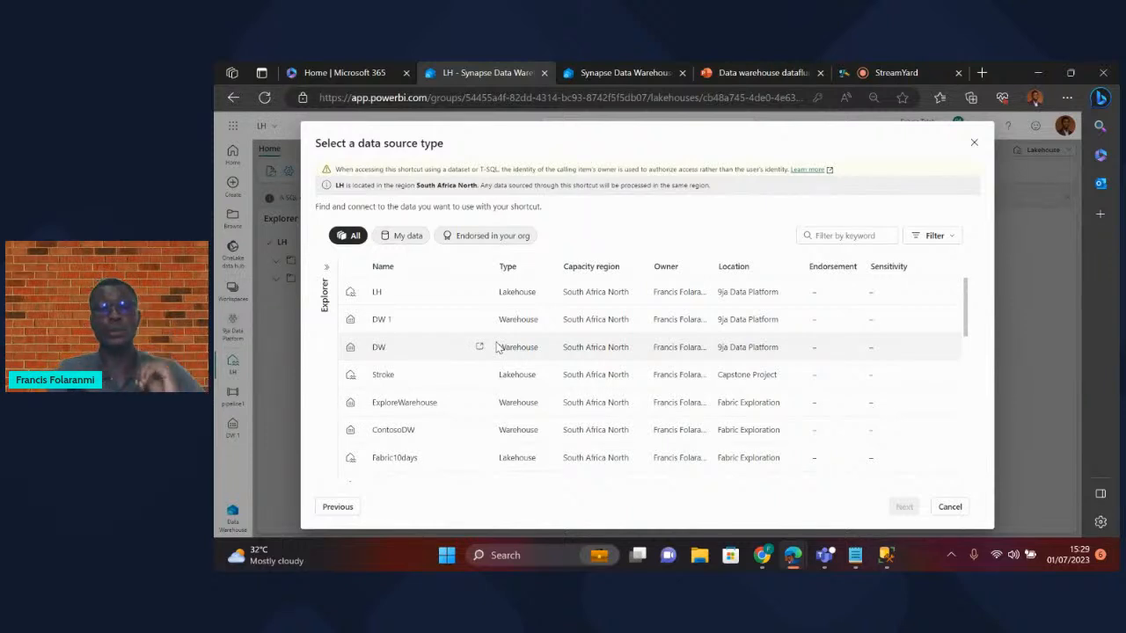
{"action": "left_click", "coordinate": [376, 327]}
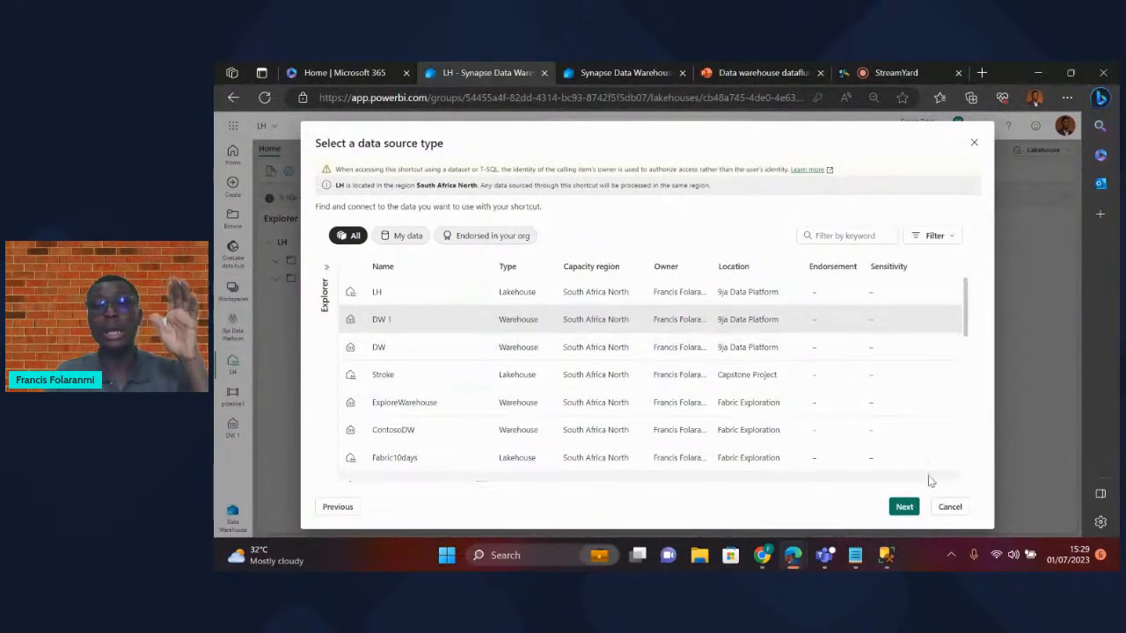
{"action": "left_click", "coordinate": [902, 505]}
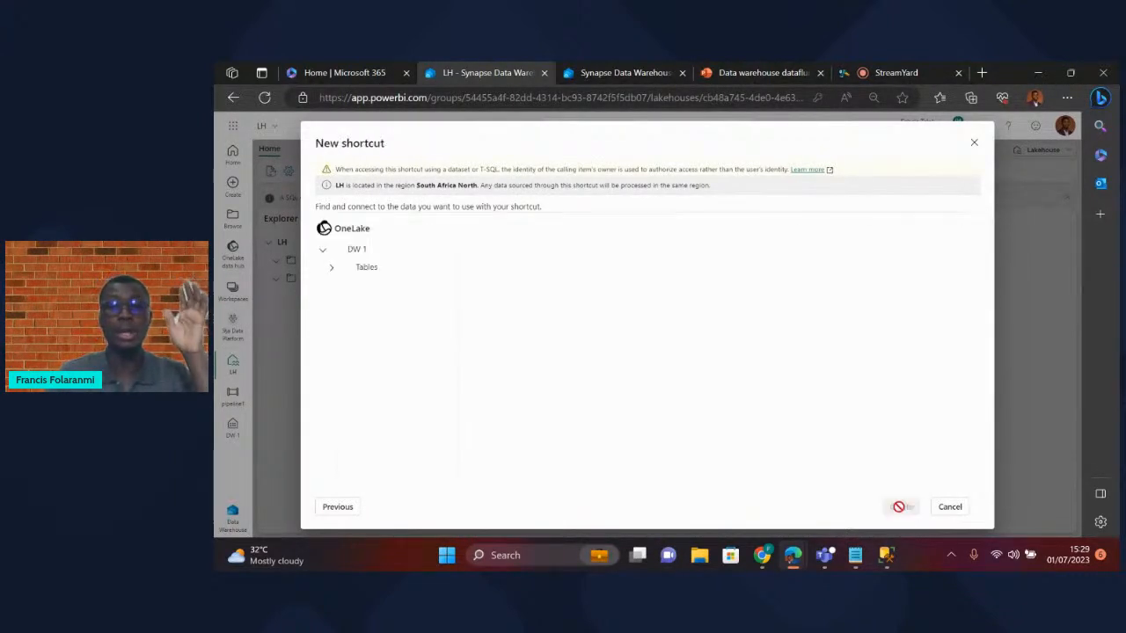
- Select the DimDate table in DW 1's dbo schema and create the shortcut to it
{"action": "left_click", "coordinate": [331, 269]}
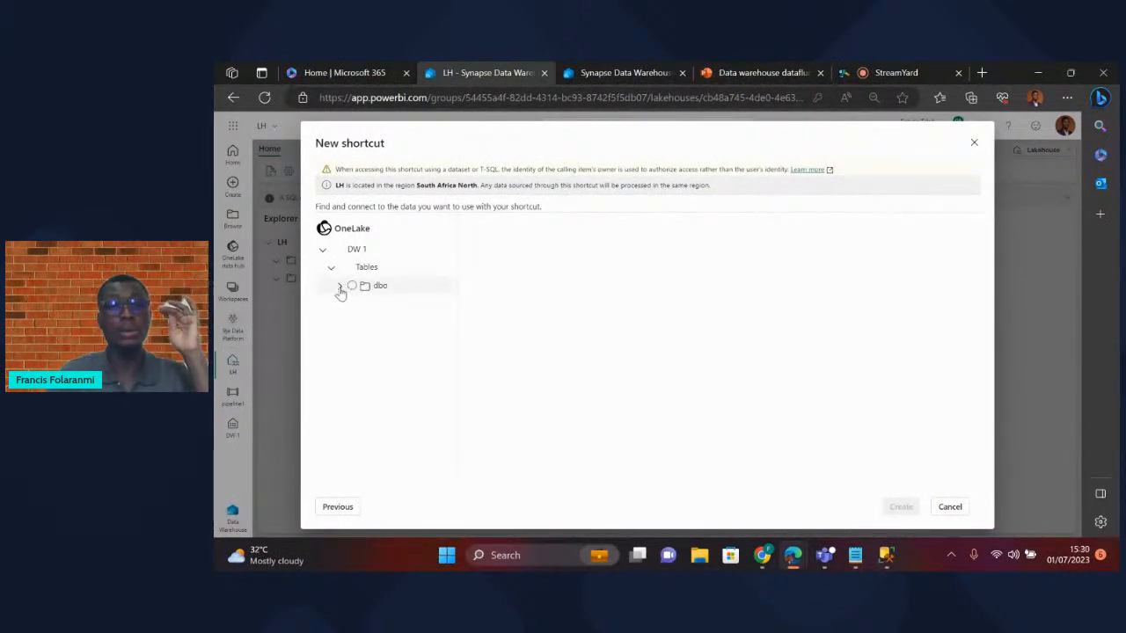
{"action": "left_click", "coordinate": [339, 286]}
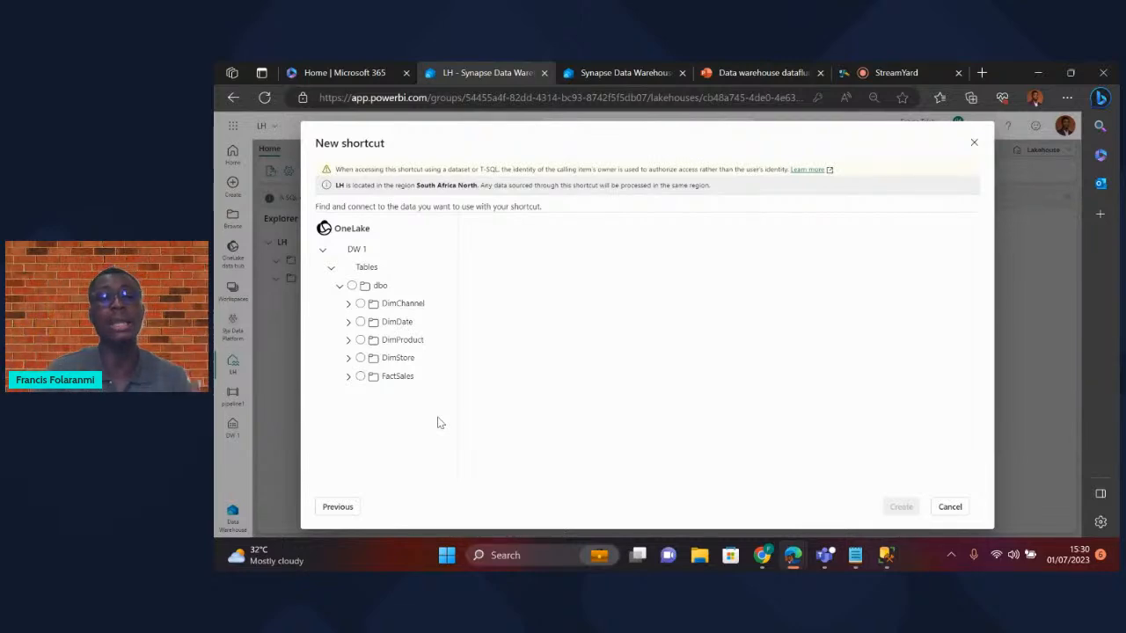
{"action": "left_click", "coordinate": [361, 321]}
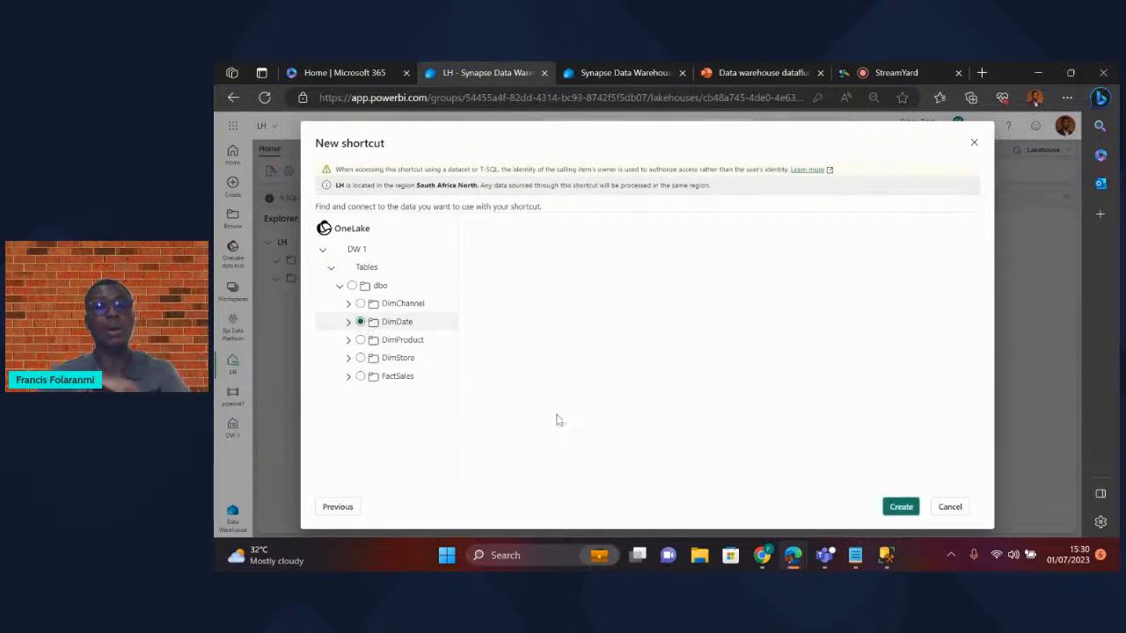
{"action": "left_click", "coordinate": [893, 507]}
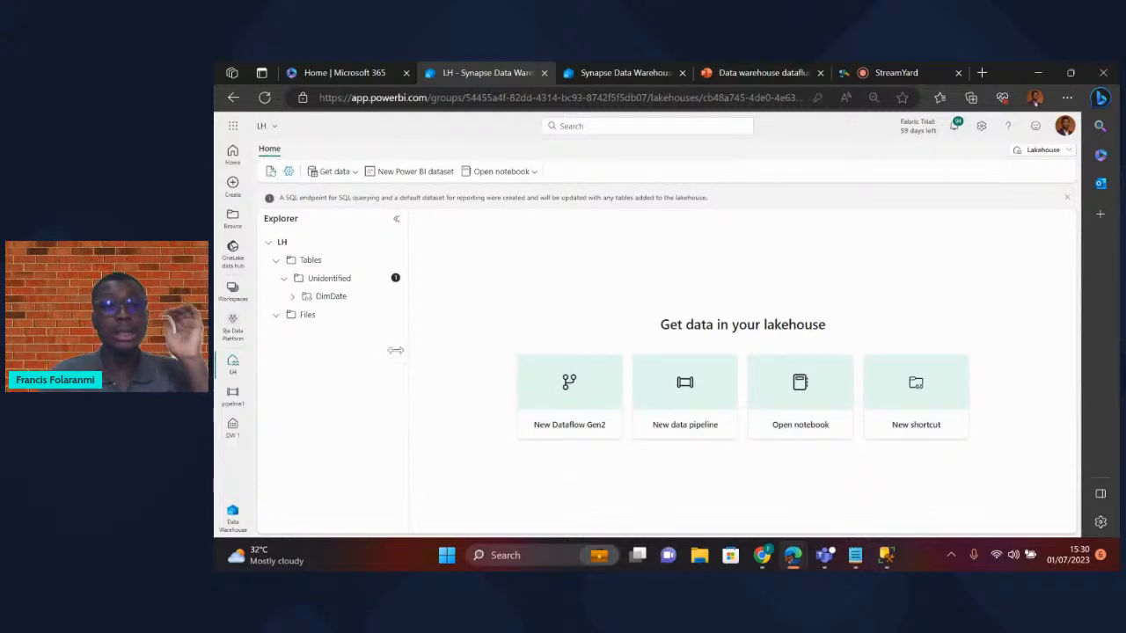
- Refresh the Tables folder of the LH lakehouse to update the listing of the DimDate shortcut
{"action": "left_click", "coordinate": [393, 261]}
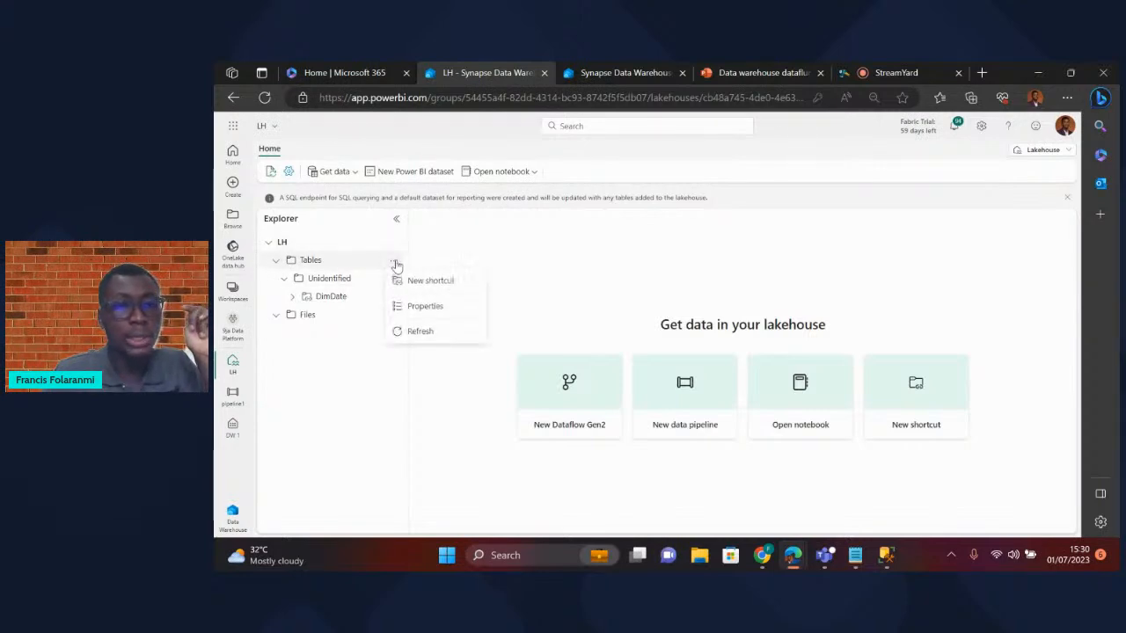
{"action": "left_click", "coordinate": [426, 332]}
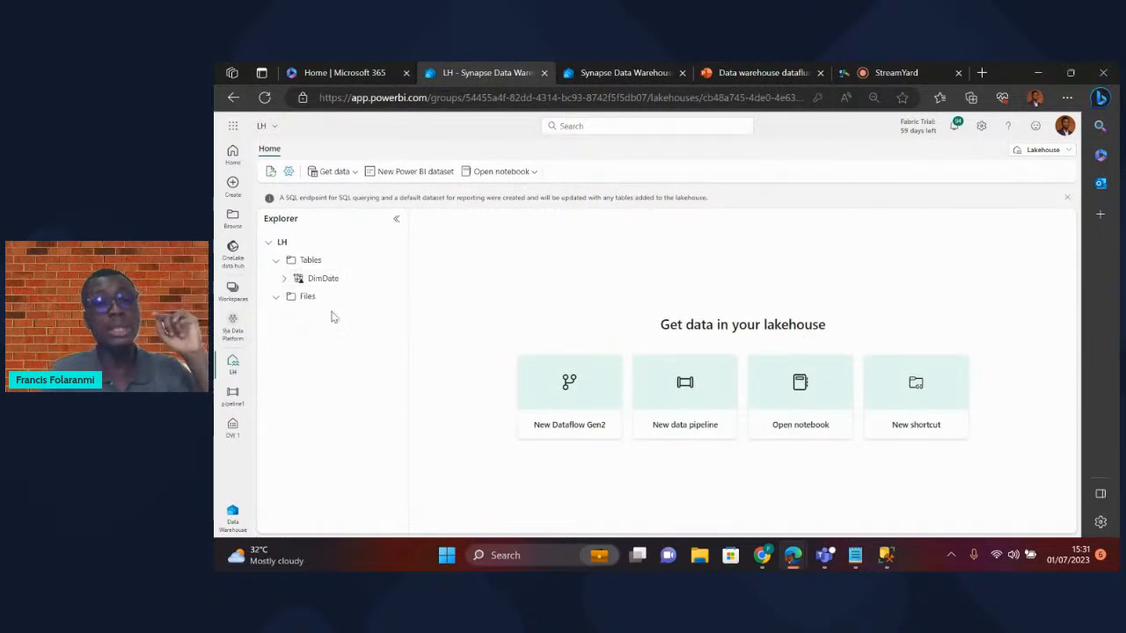
- Open the DW 1 warehouse and create a SQL query selecting the top 100 rows of the DimChannel table
{"action": "left_click", "coordinate": [233, 433]}
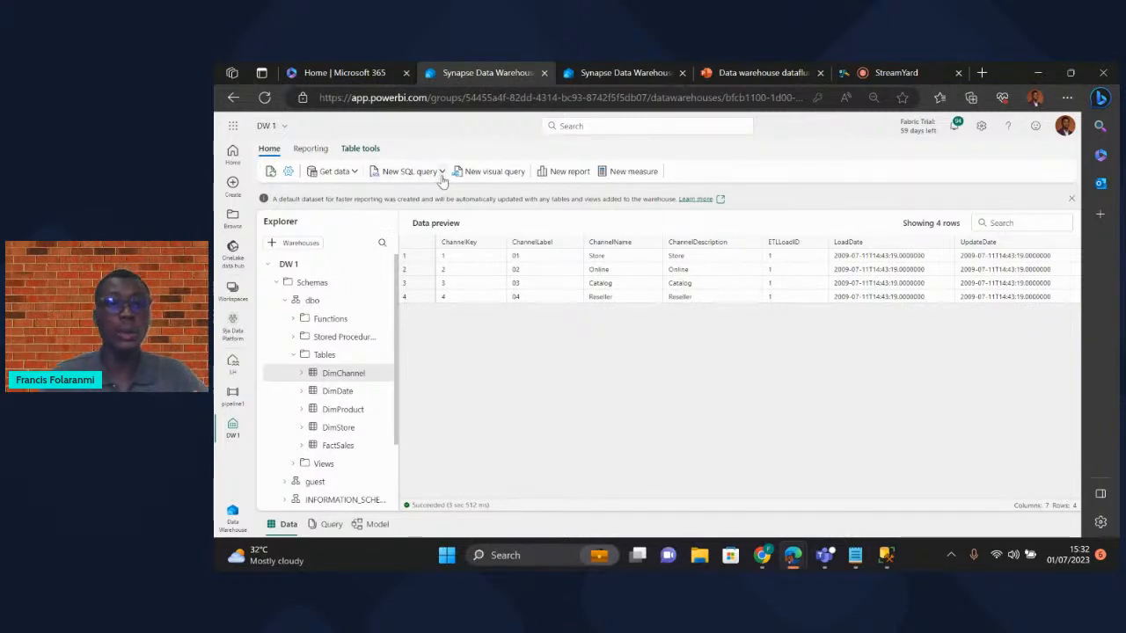
{"action": "left_click", "coordinate": [384, 376]}
{"action": "mouse_move", "coordinate": [450, 380]}
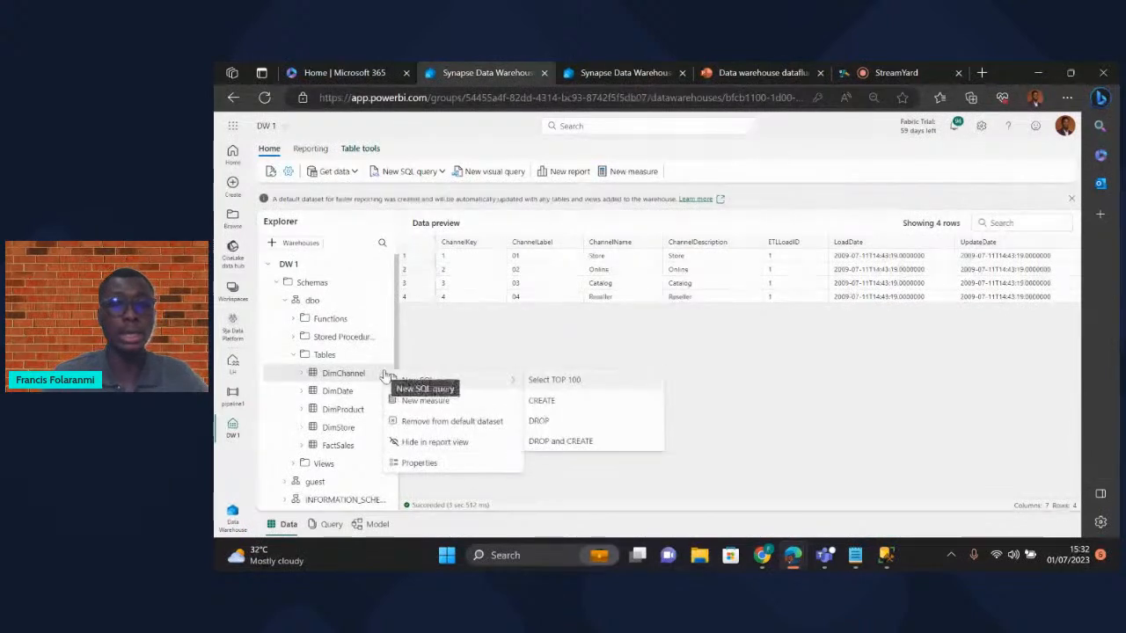
{"action": "left_click", "coordinate": [583, 384]}
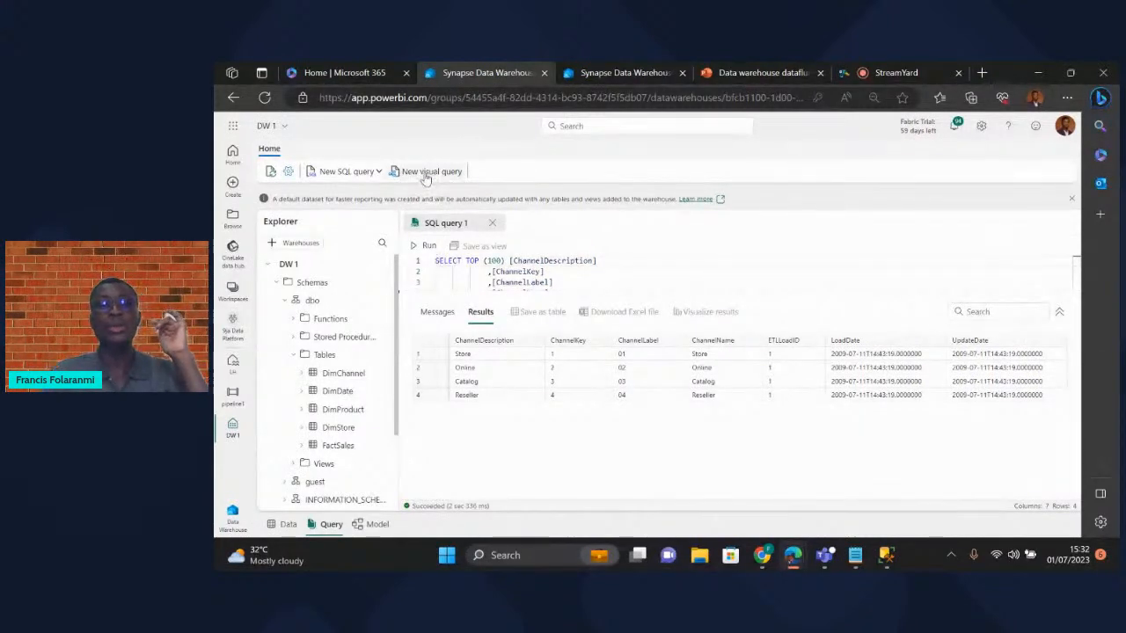
- Create a new visual query in DW 1 and add the DimChannel and FactSales tables to its canvas
{"action": "left_click", "coordinate": [425, 172]}
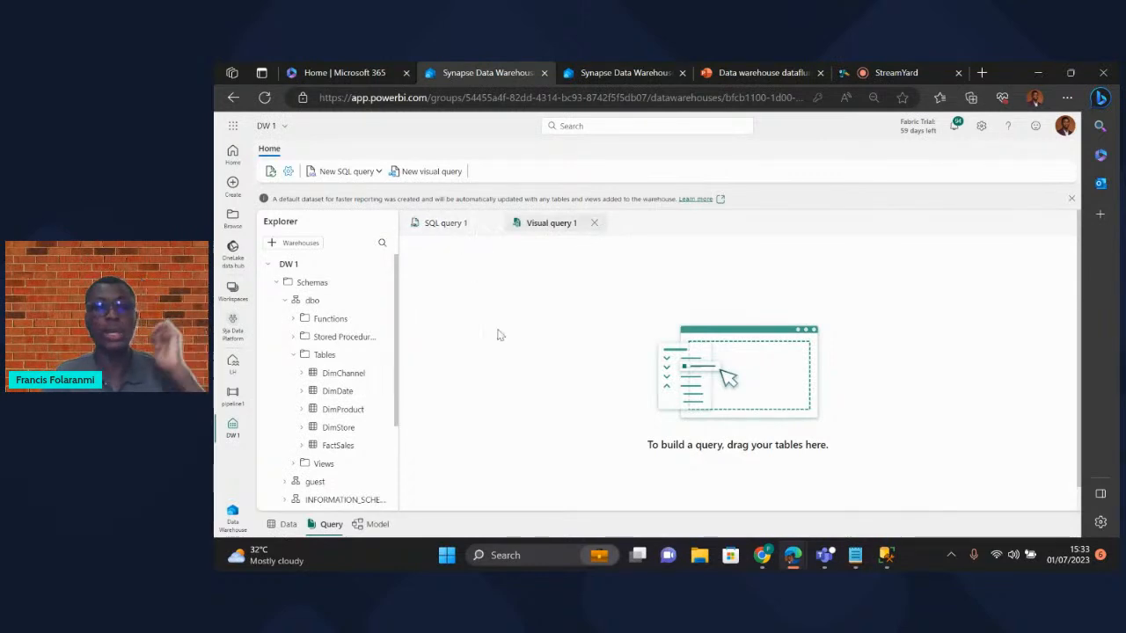
{"action": "right_click", "coordinate": [326, 373]}
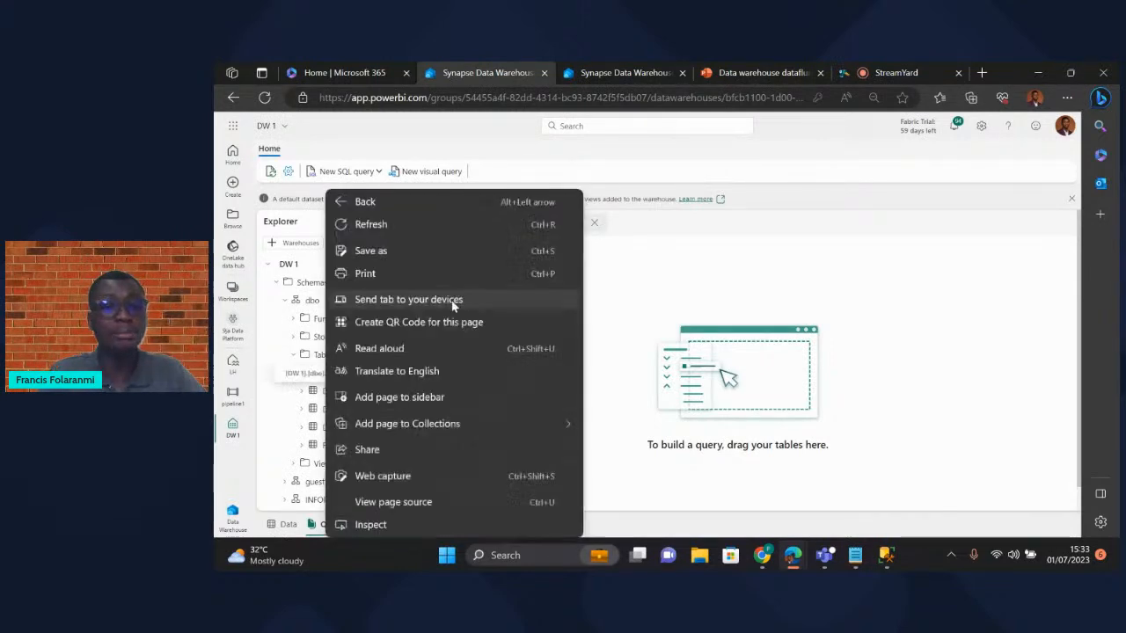
{"action": "key", "text": "Escape"}
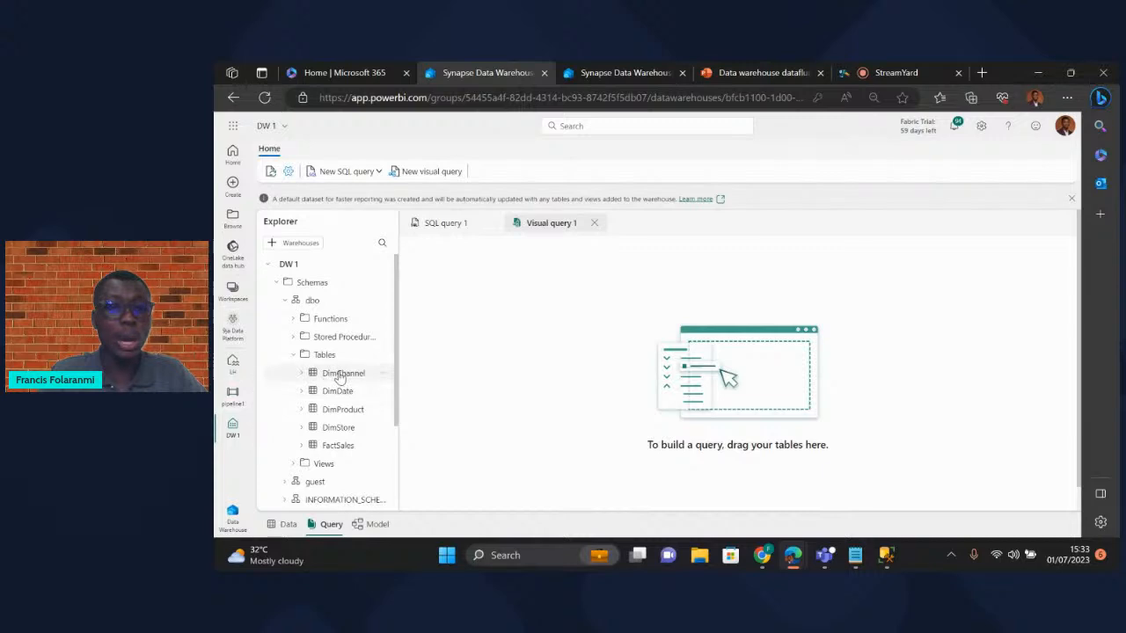
{"action": "left_click_drag", "start_coordinate": [377, 378], "coordinate": [641, 355]}
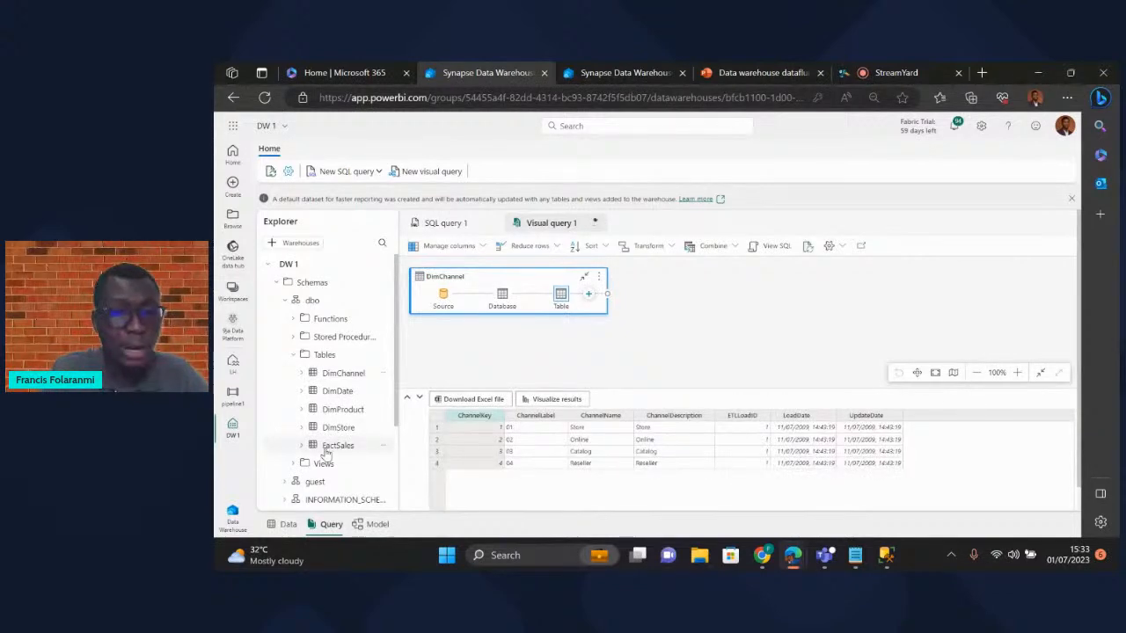
{"action": "left_click_drag", "start_coordinate": [325, 452], "coordinate": [706, 357]}
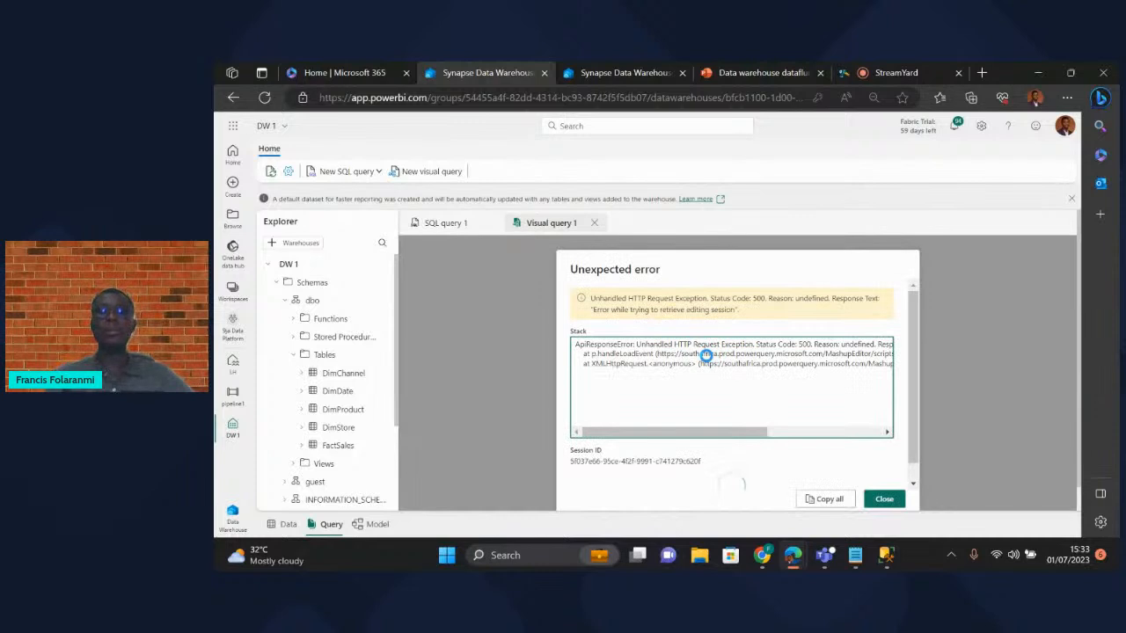
{"action": "left_click", "coordinate": [884, 499]}
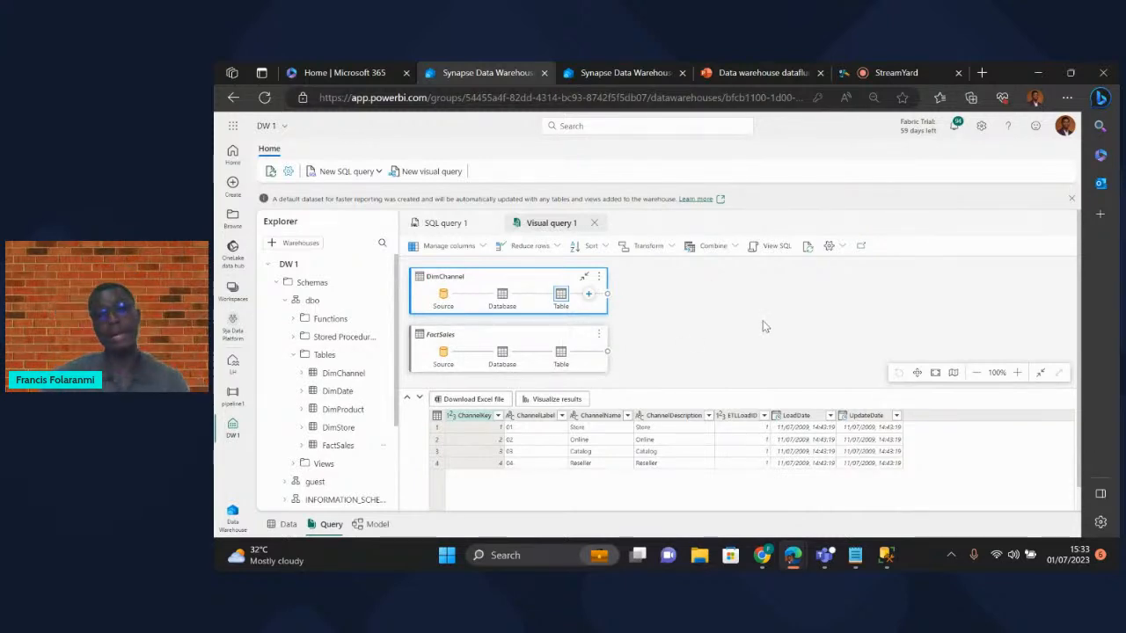
- Choose the columns to keep in FactSales, excluding PromotionKey, CurrencyKey, LoadDate and UpdateDate
{"action": "left_click", "coordinate": [483, 249]}
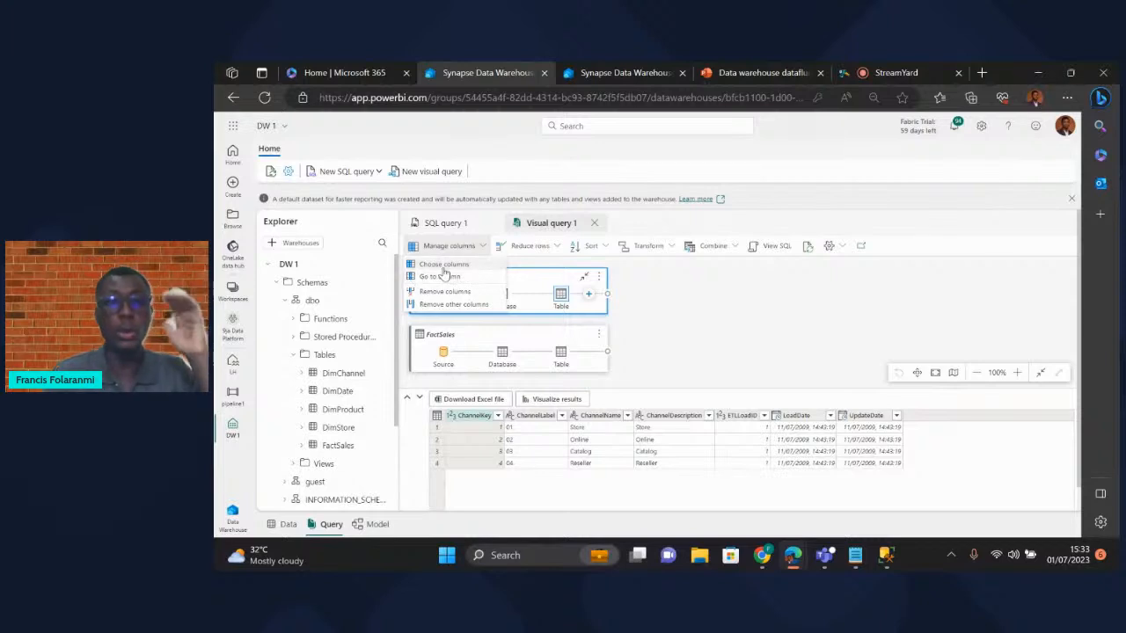
{"action": "left_click", "coordinate": [678, 300]}
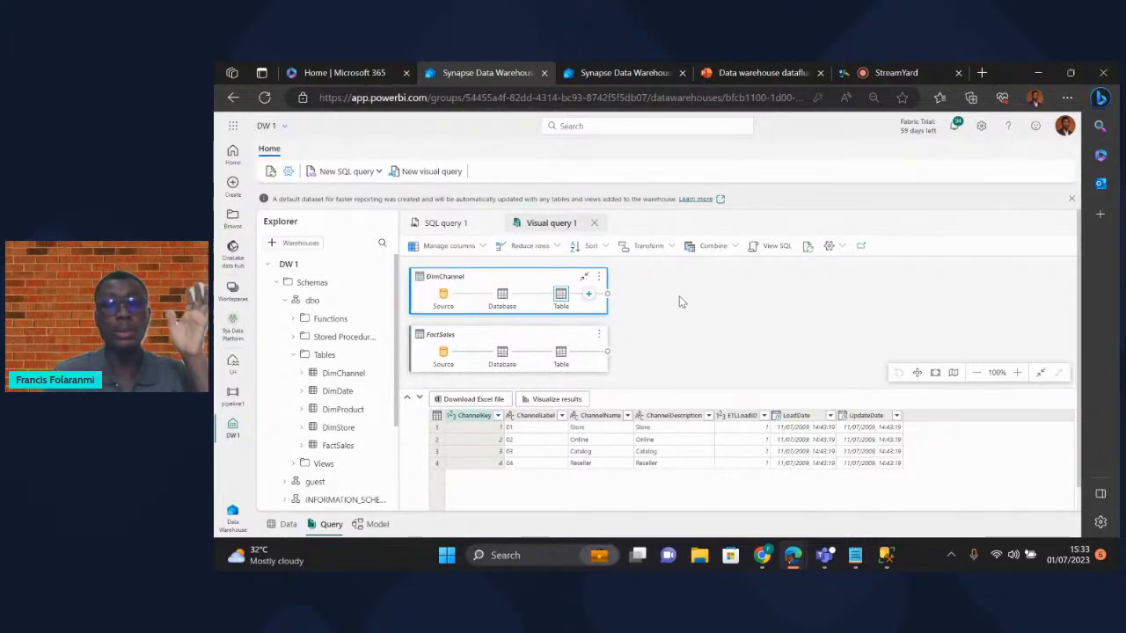
{"action": "left_click", "coordinate": [479, 337]}
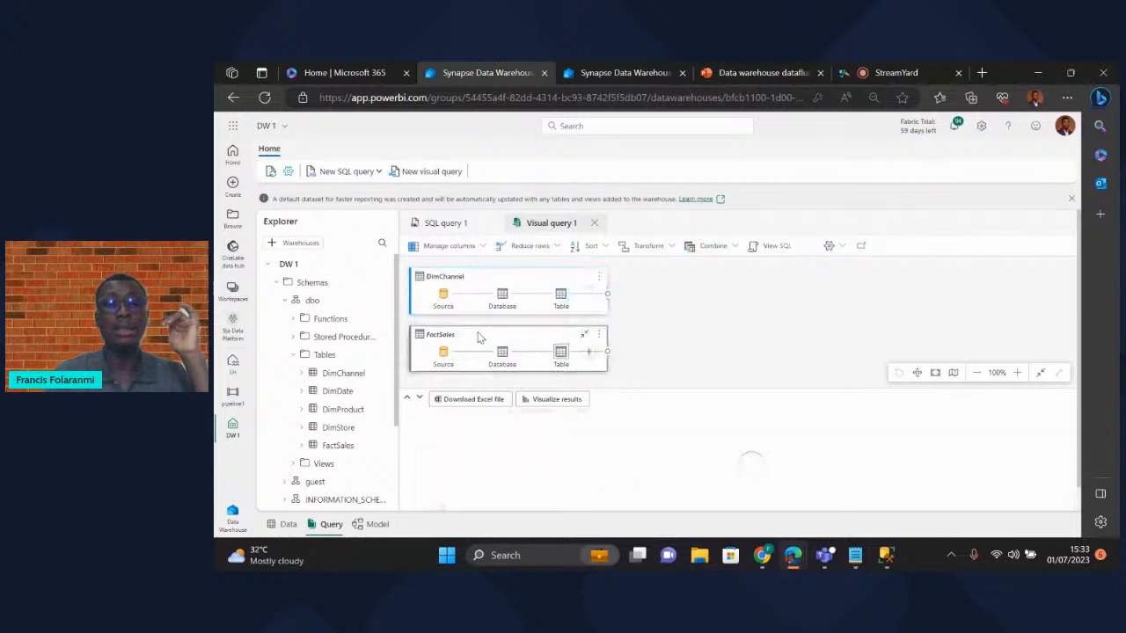
{"action": "left_click", "coordinate": [482, 248]}
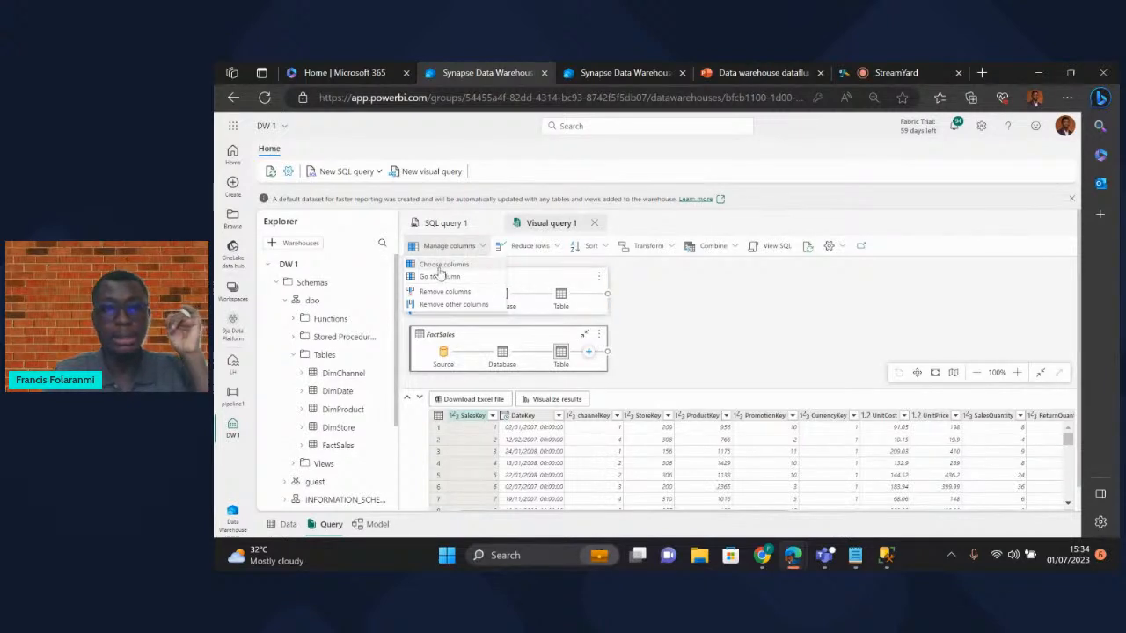
{"action": "left_click", "coordinate": [444, 265]}
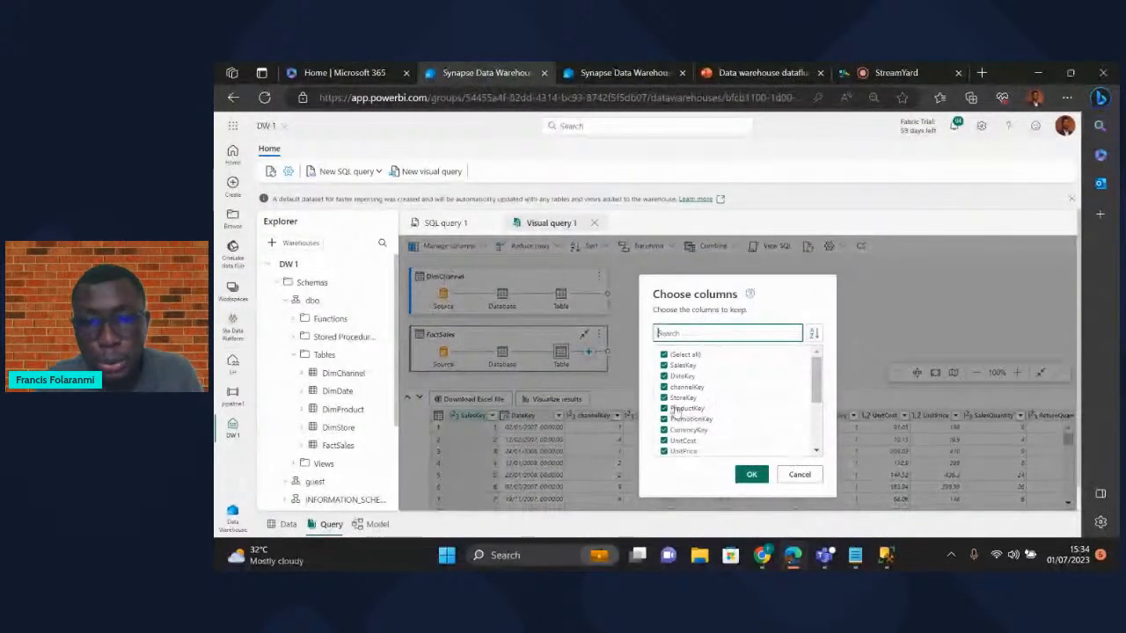
{"action": "scroll", "coordinate": [677, 422], "scroll_direction": "down", "scroll_amount": 4}
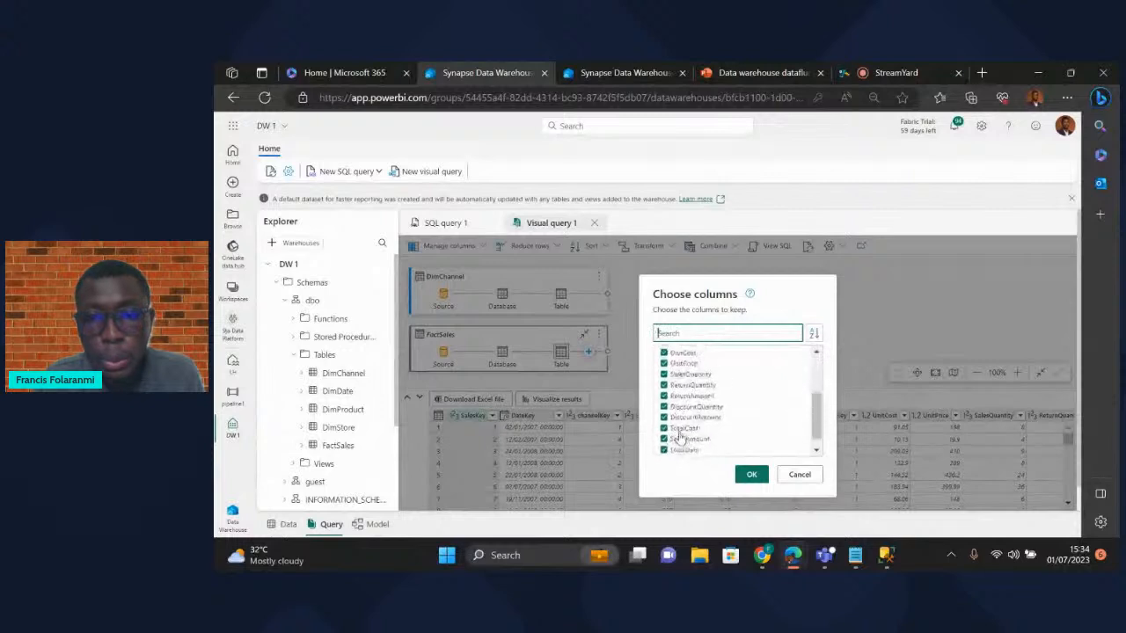
{"action": "scroll", "coordinate": [679, 431], "scroll_direction": "up", "scroll_amount": 4}
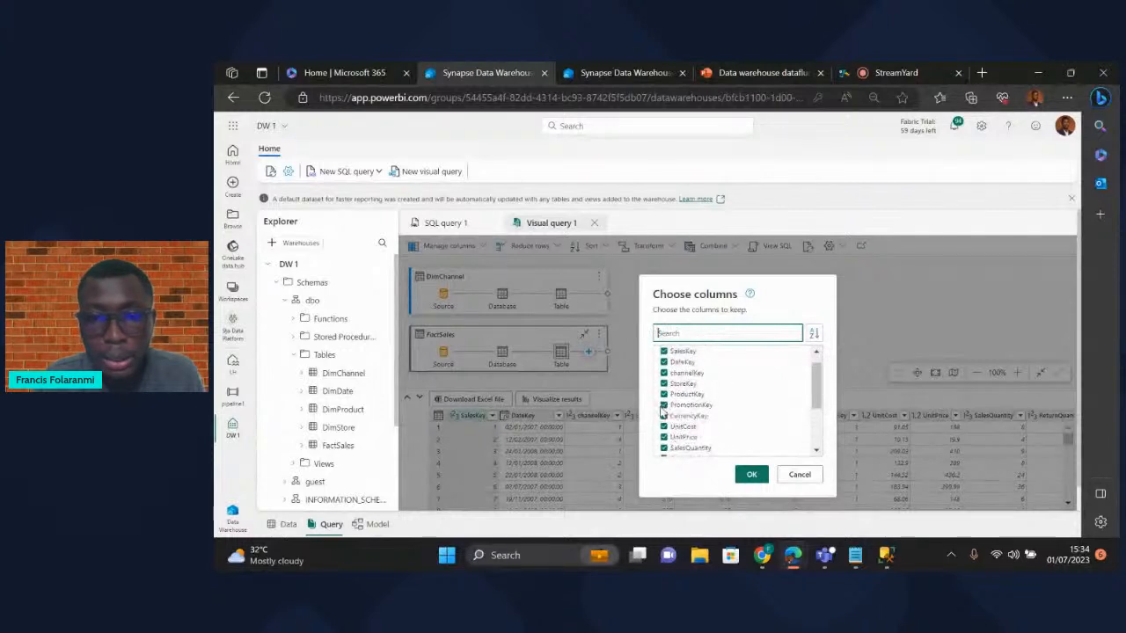
{"action": "left_click", "coordinate": [663, 405]}
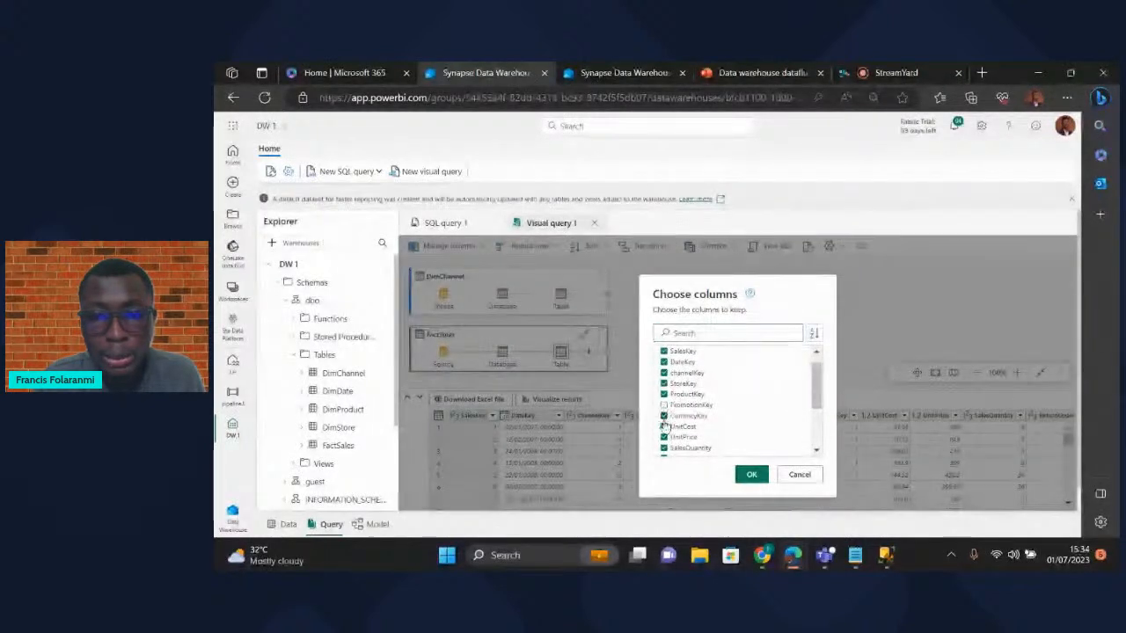
{"action": "left_click", "coordinate": [664, 416]}
{"action": "scroll", "coordinate": [695, 424], "scroll_direction": "down", "scroll_amount": 4}
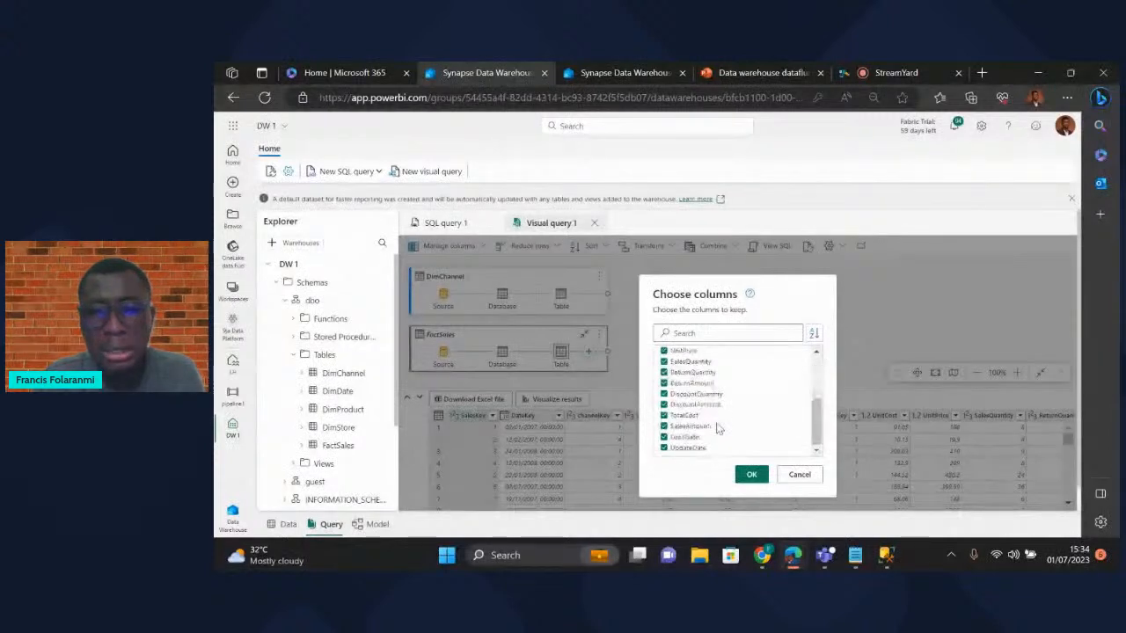
{"action": "left_click", "coordinate": [663, 437]}
{"action": "left_click", "coordinate": [663, 447]}
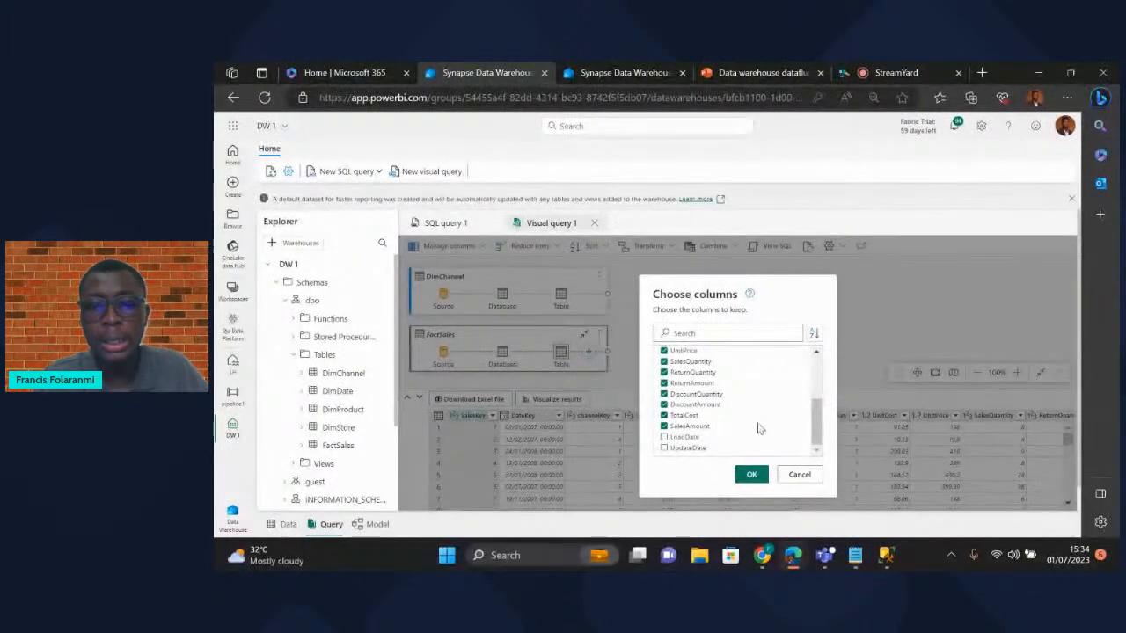
{"action": "left_click", "coordinate": [751, 476]}
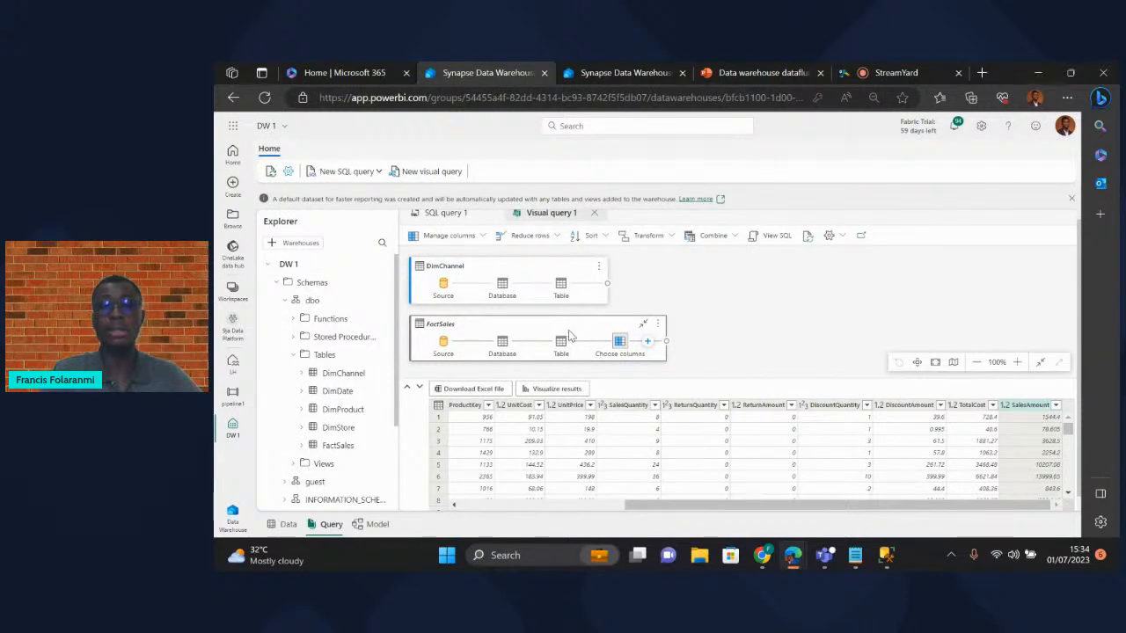
- View the SQL generated by the visual query, open it as an editable SQL script, and return to Visual query 1
{"action": "left_click", "coordinate": [770, 234]}
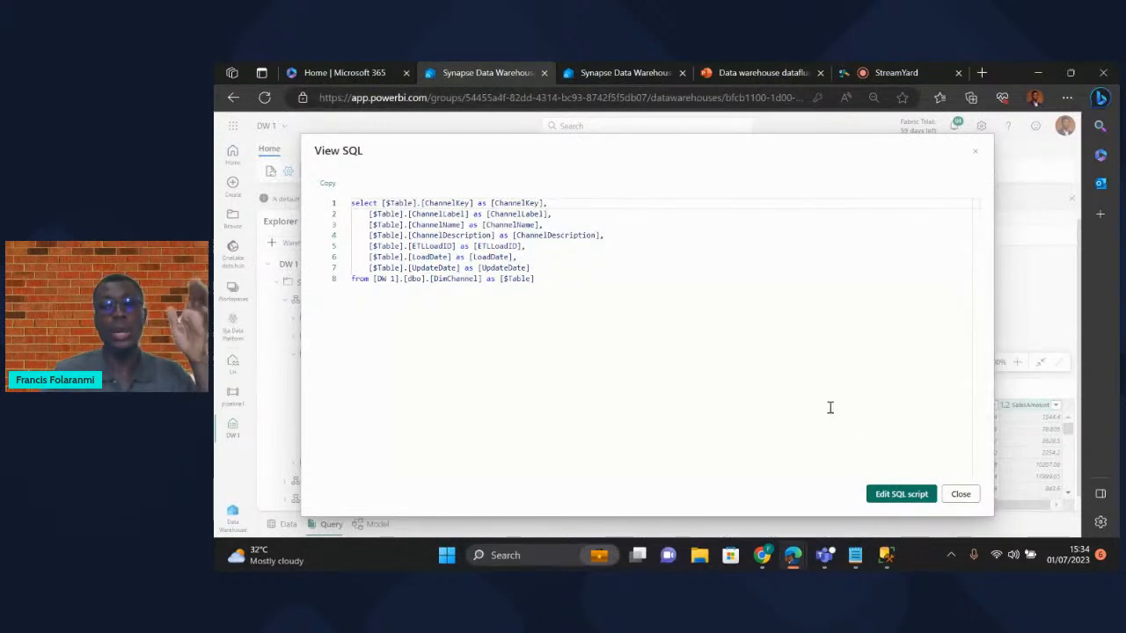
{"action": "left_click", "coordinate": [901, 494]}
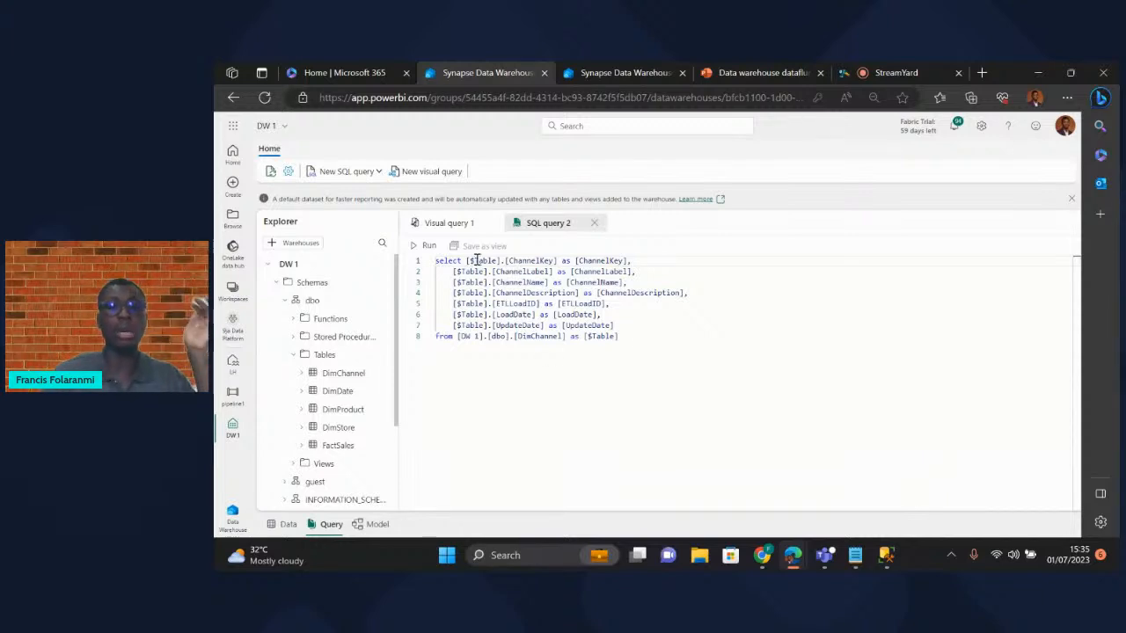
{"action": "left_click", "coordinate": [449, 224]}
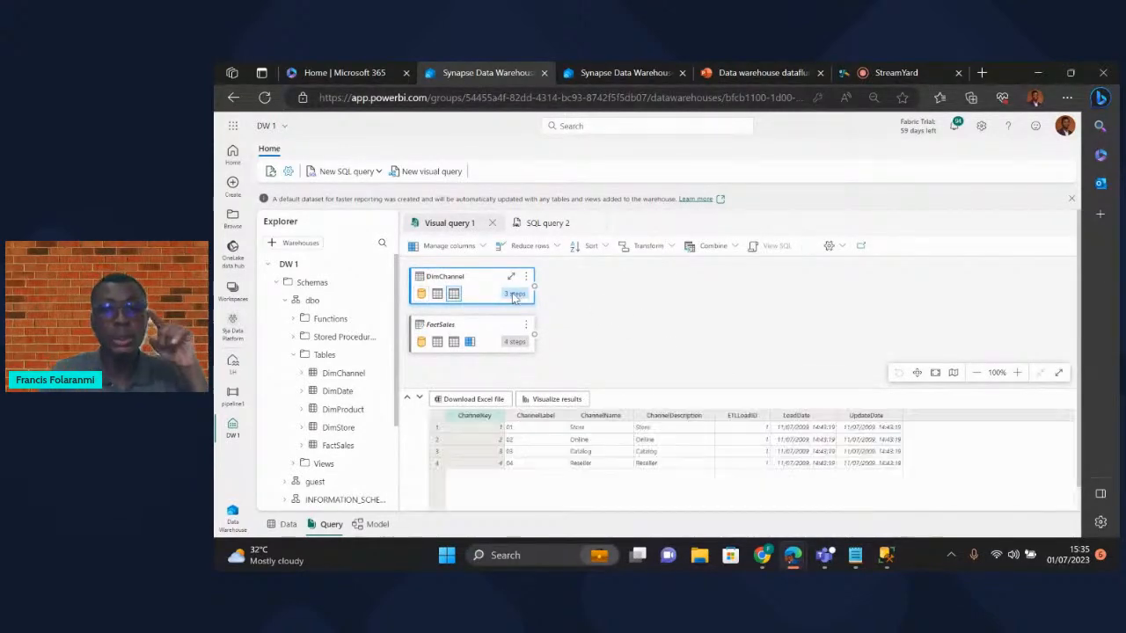
{"action": "mouse_move", "coordinate": [515, 299]}
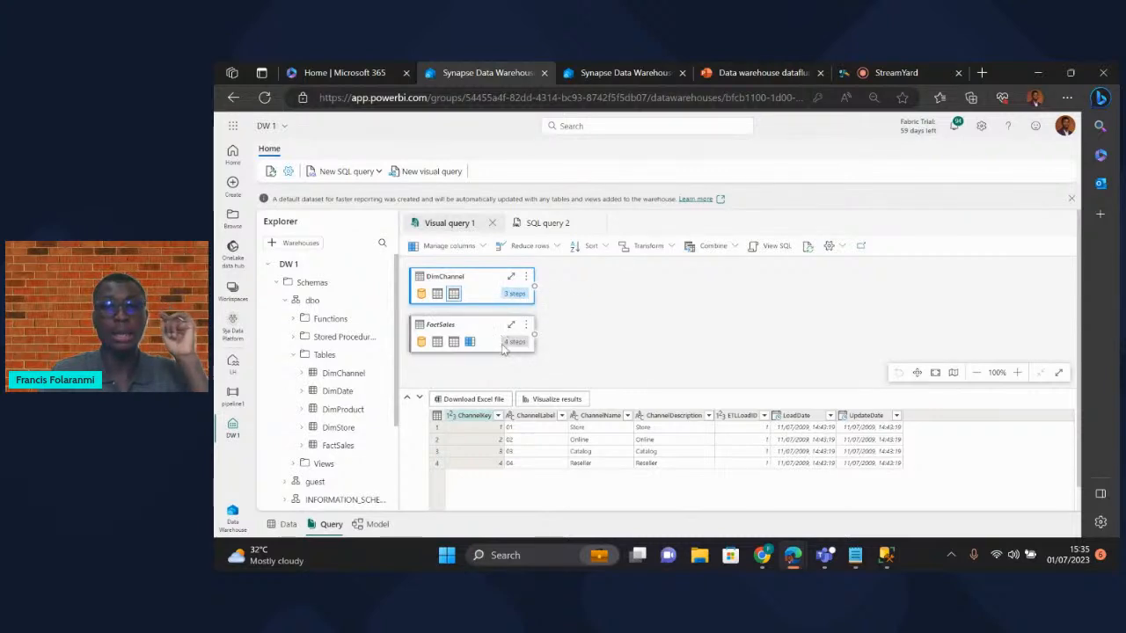
{"action": "mouse_move", "coordinate": [515, 343]}
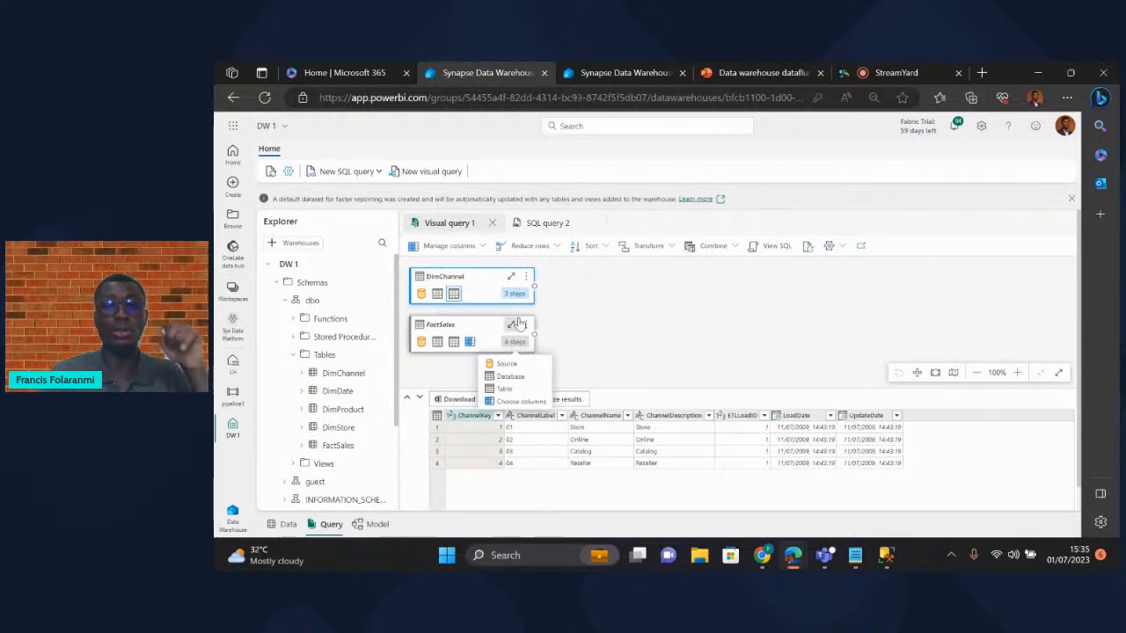
{"action": "left_click", "coordinate": [671, 251]}
{"action": "left_click", "coordinate": [708, 341]}
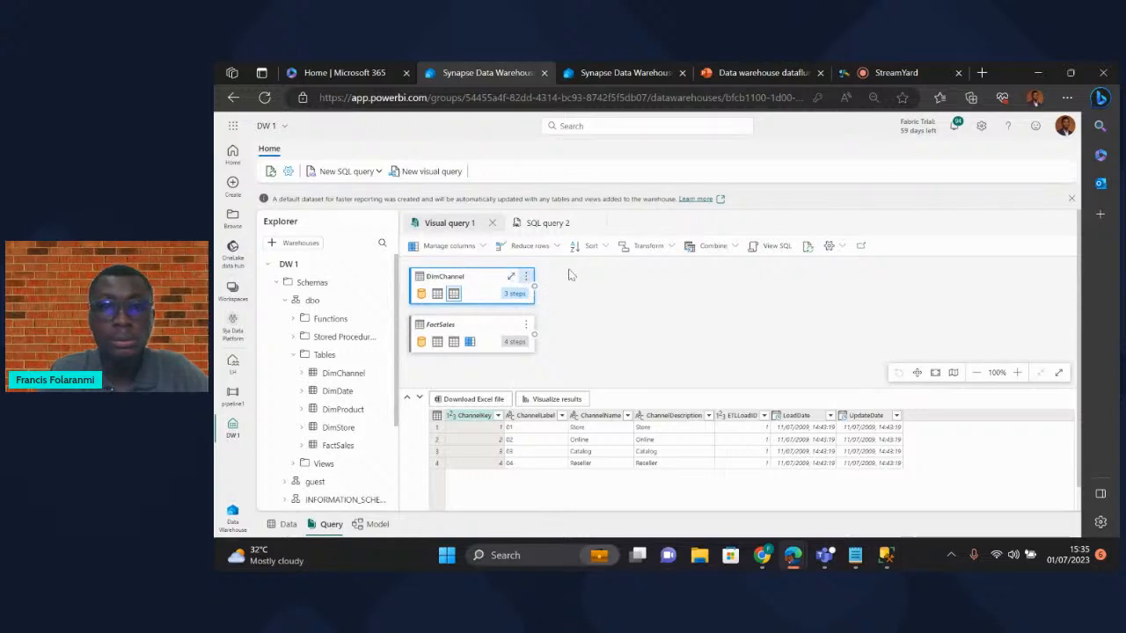
- Merge DimChannel with FactSales as the right table, matching ChannelKey to channelKey, and view the SQL of the visual query
{"action": "left_click", "coordinate": [717, 249]}
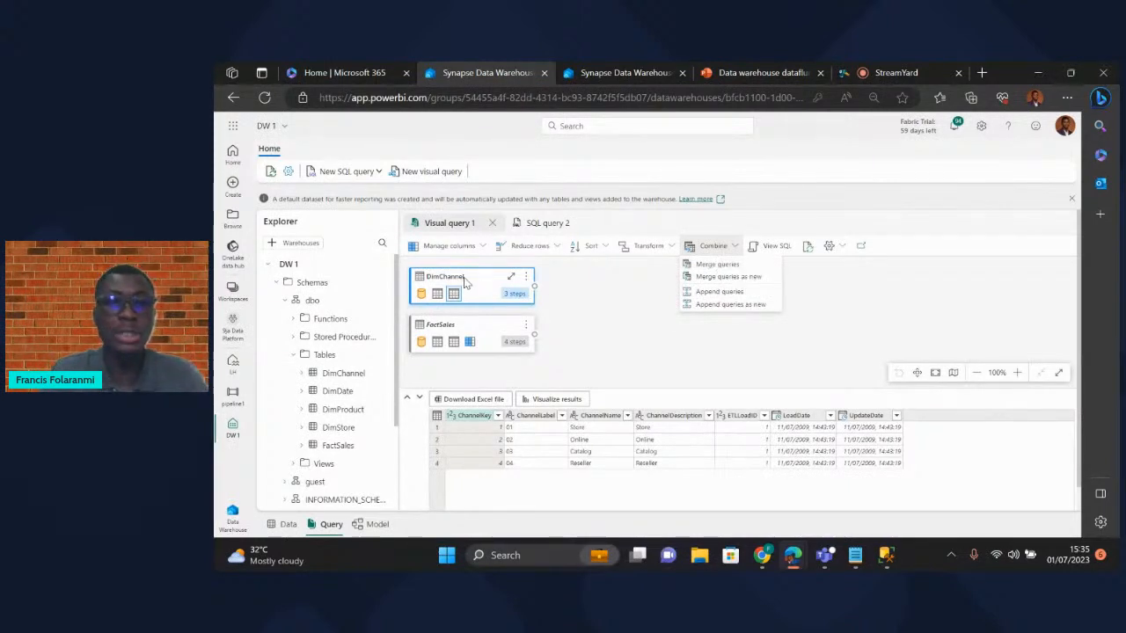
{"action": "left_click", "coordinate": [715, 263]}
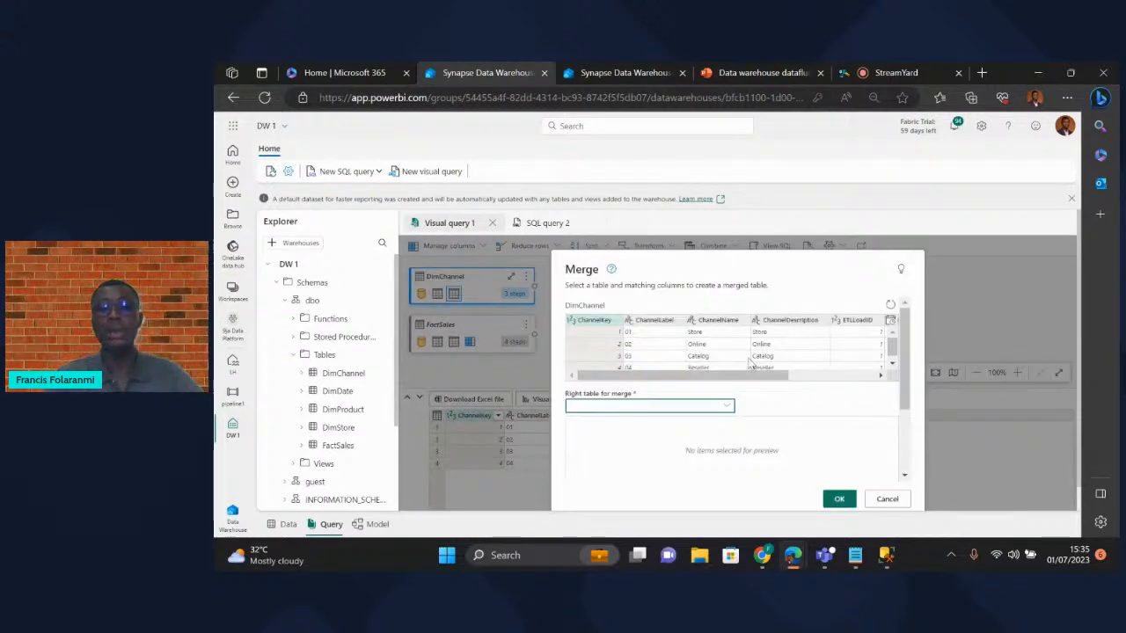
{"action": "left_click_drag", "start_coordinate": [737, 272], "coordinate": [677, 259]}
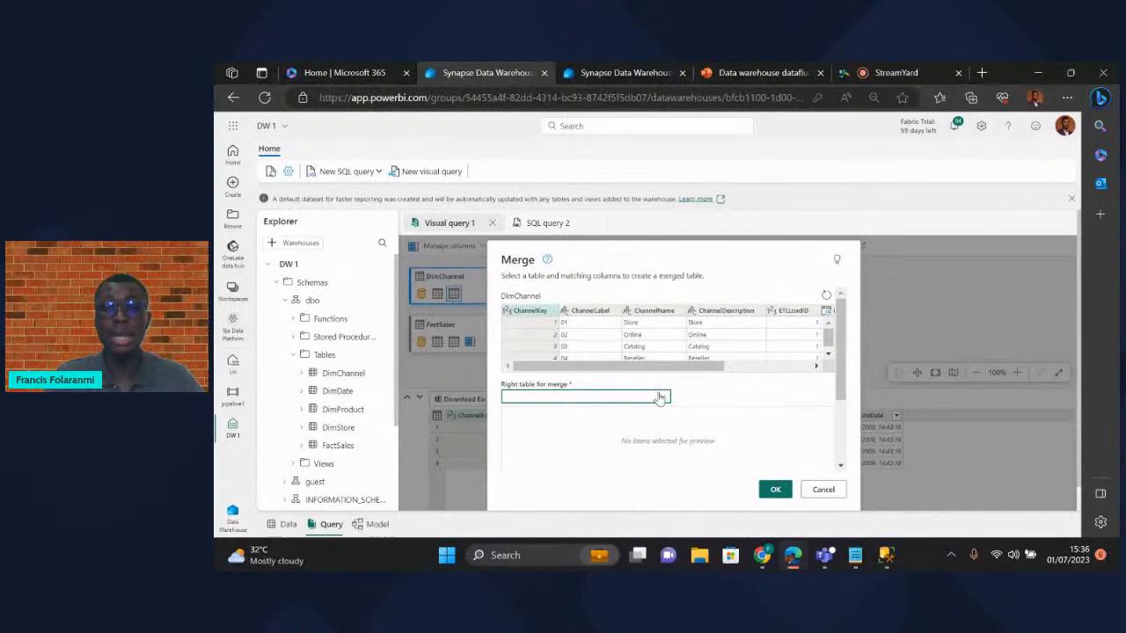
{"action": "left_click", "coordinate": [663, 398]}
{"action": "left_click", "coordinate": [545, 429]}
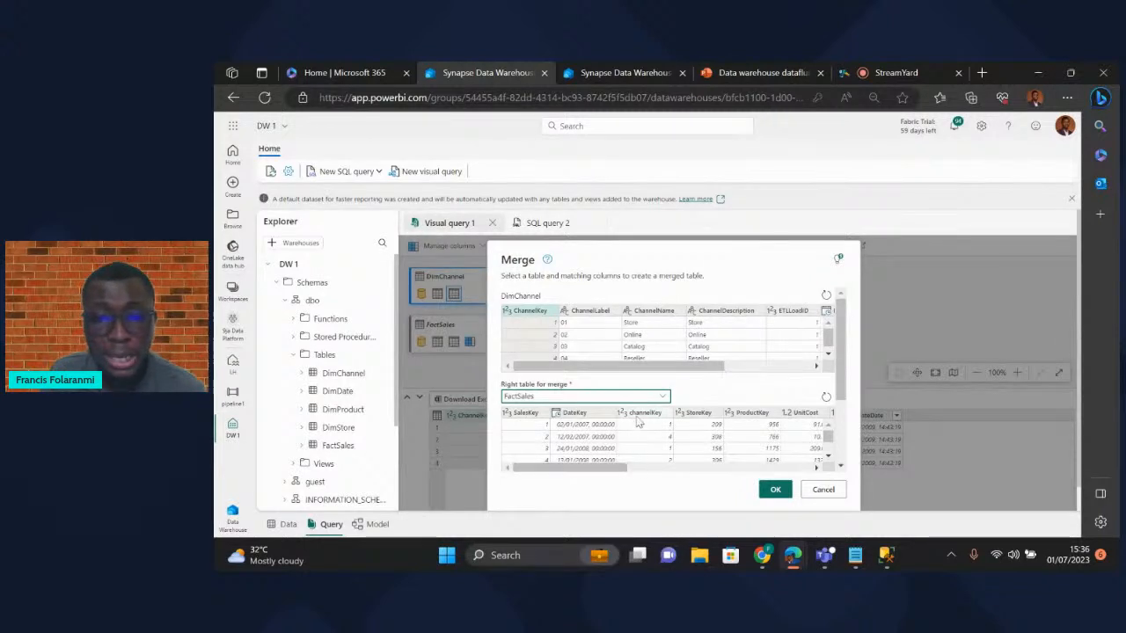
{"action": "left_click", "coordinate": [642, 414]}
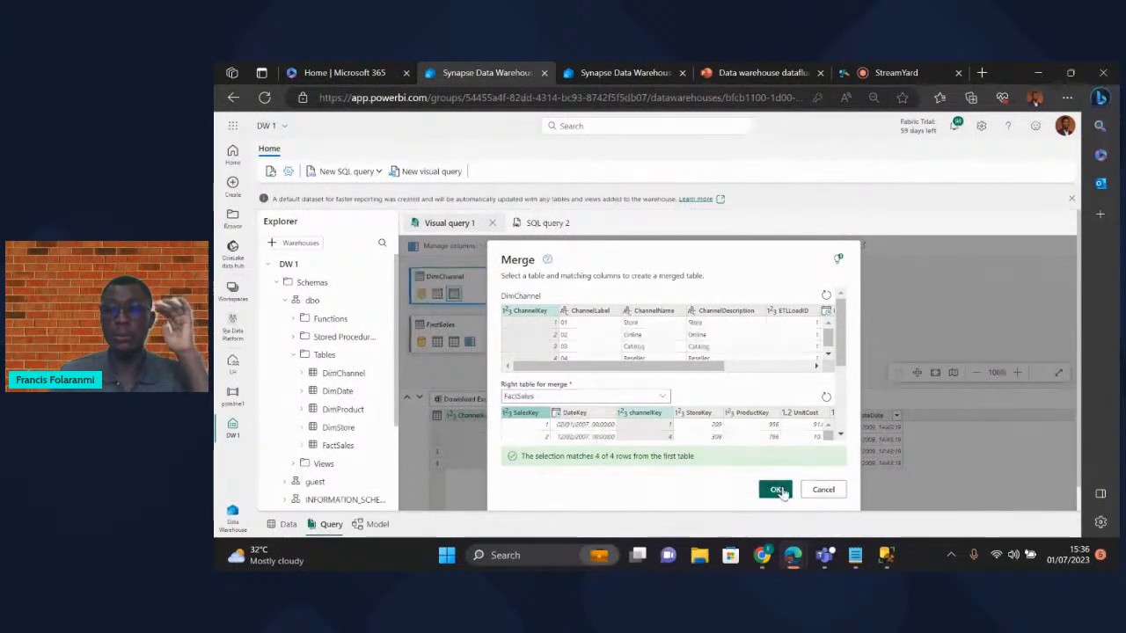
{"action": "left_click", "coordinate": [776, 489]}
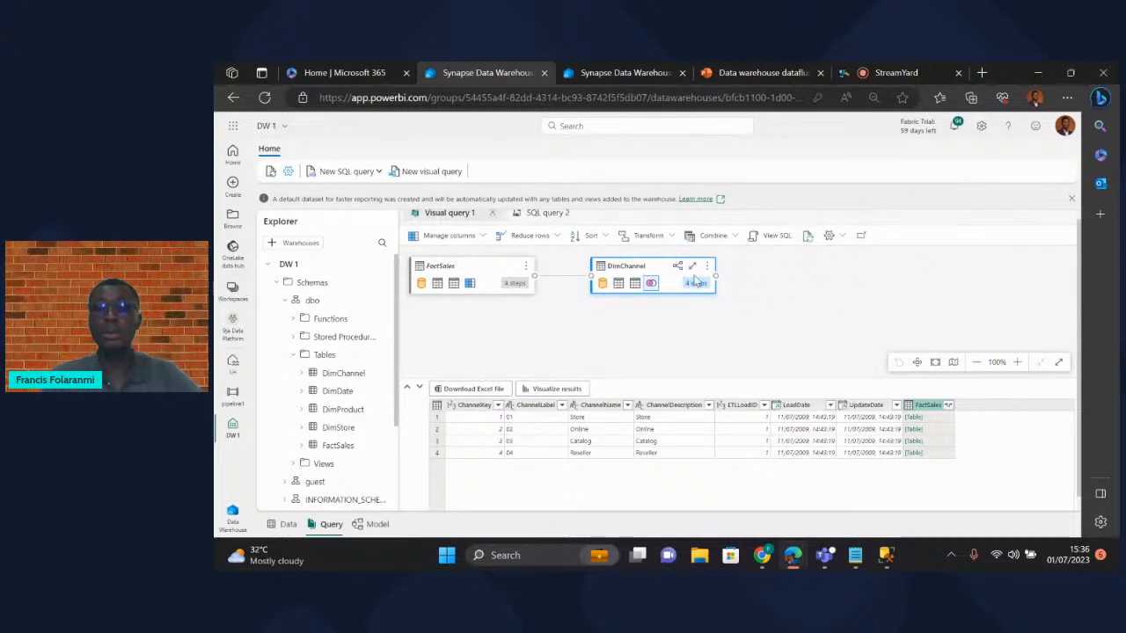
{"action": "left_click", "coordinate": [779, 237]}
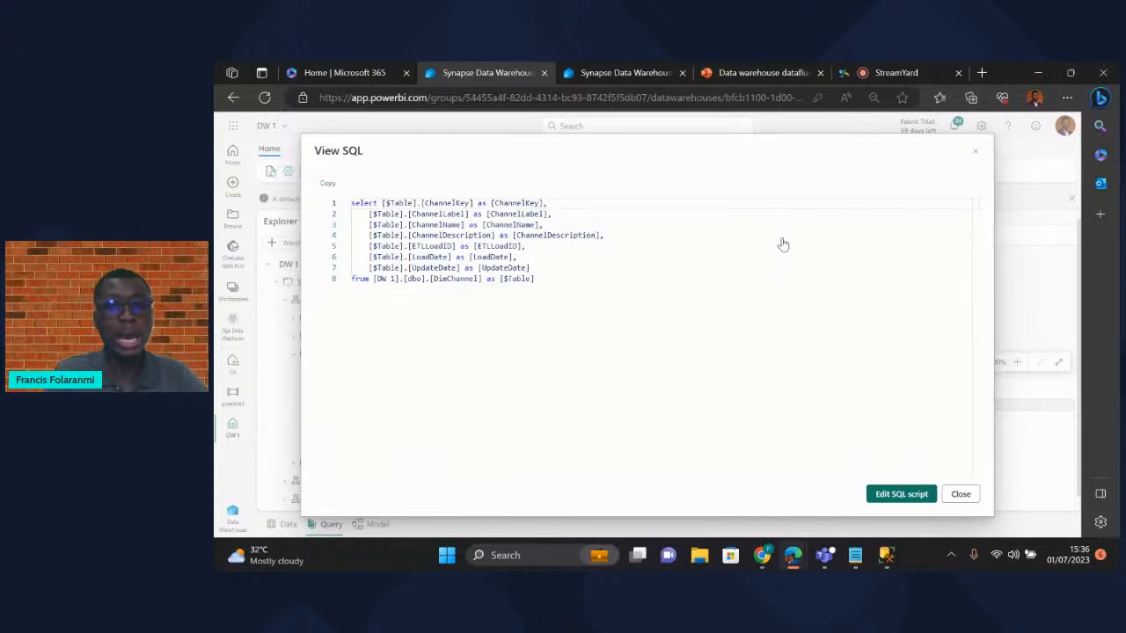
- Expand the DimChannel query to show its individual steps and review its generated SQL again
{"action": "left_click", "coordinate": [975, 156]}
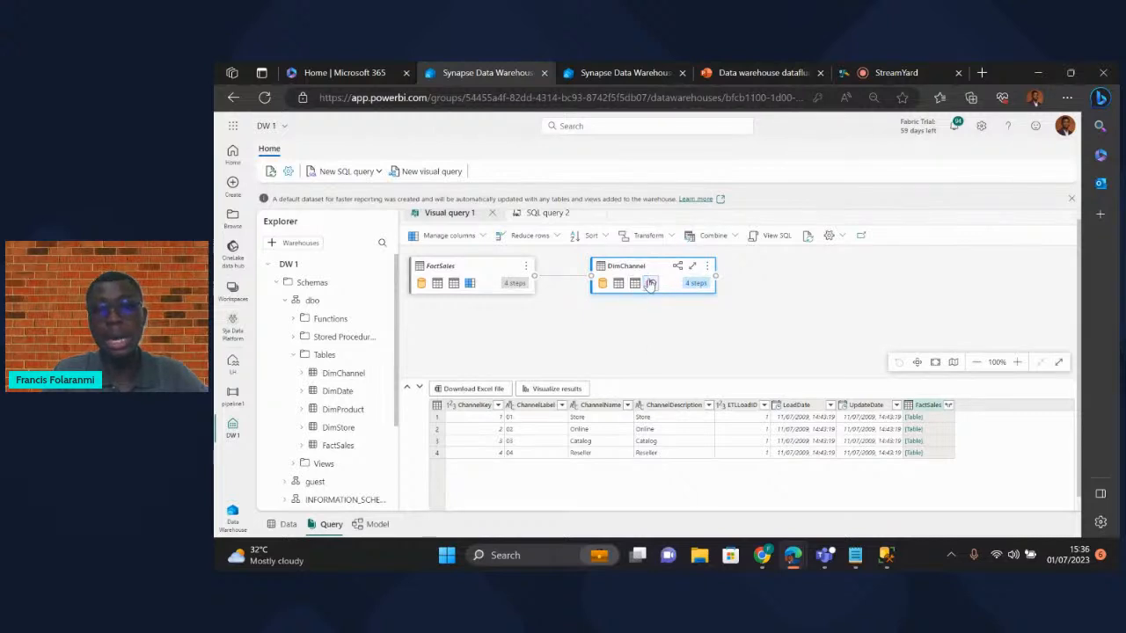
{"action": "left_click", "coordinate": [696, 284]}
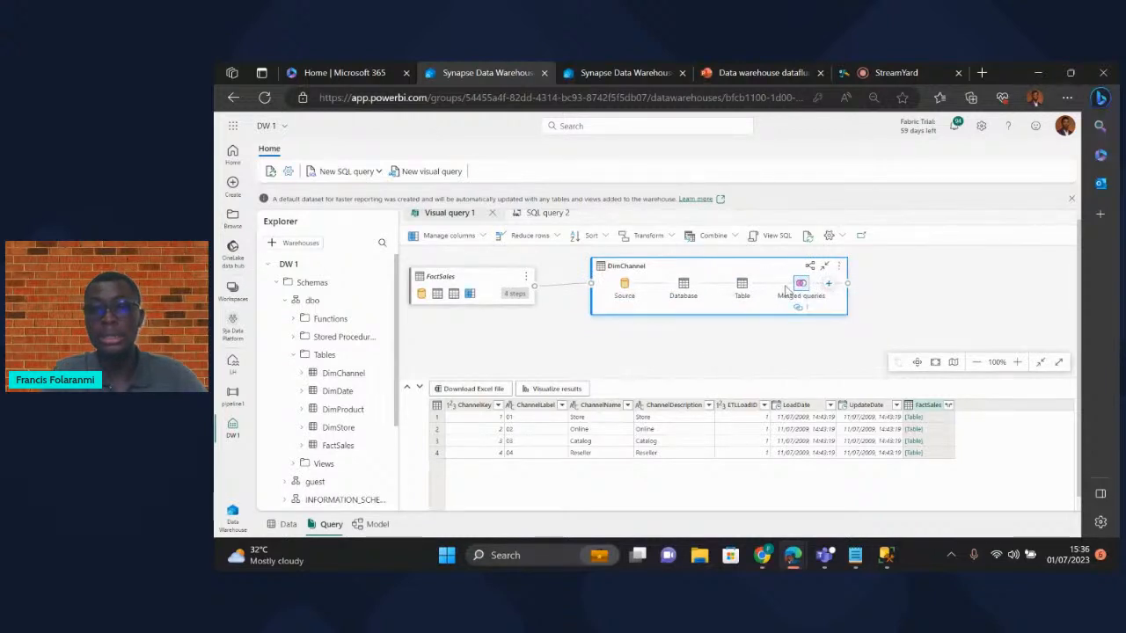
{"action": "left_click", "coordinate": [776, 238]}
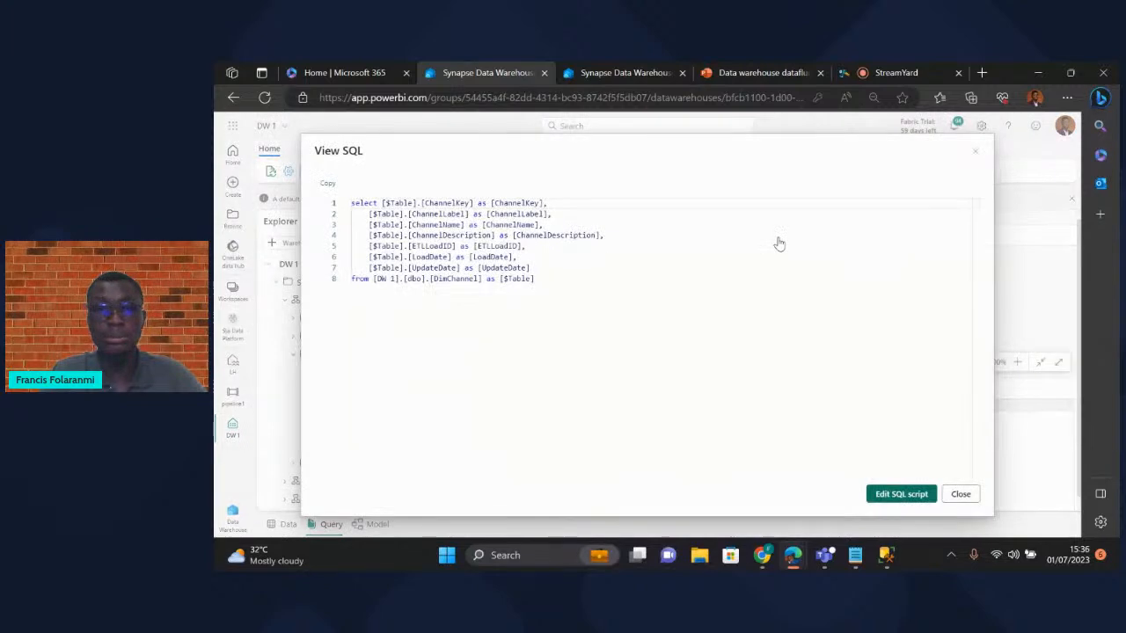
{"action": "left_click", "coordinate": [976, 155]}
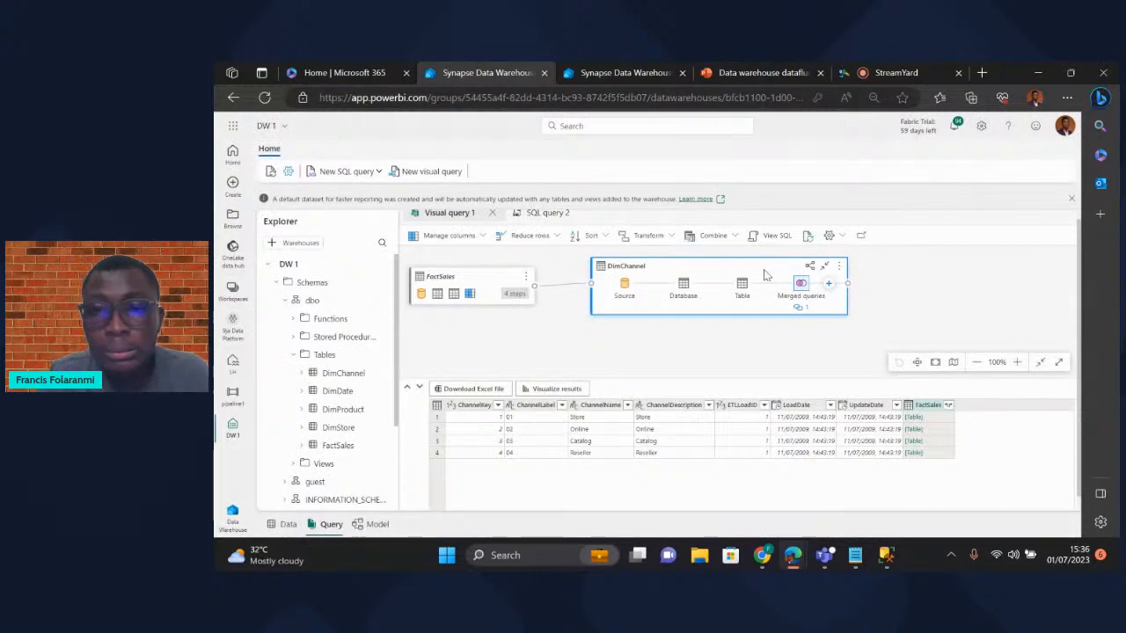
{"action": "right_click", "coordinate": [770, 274]}
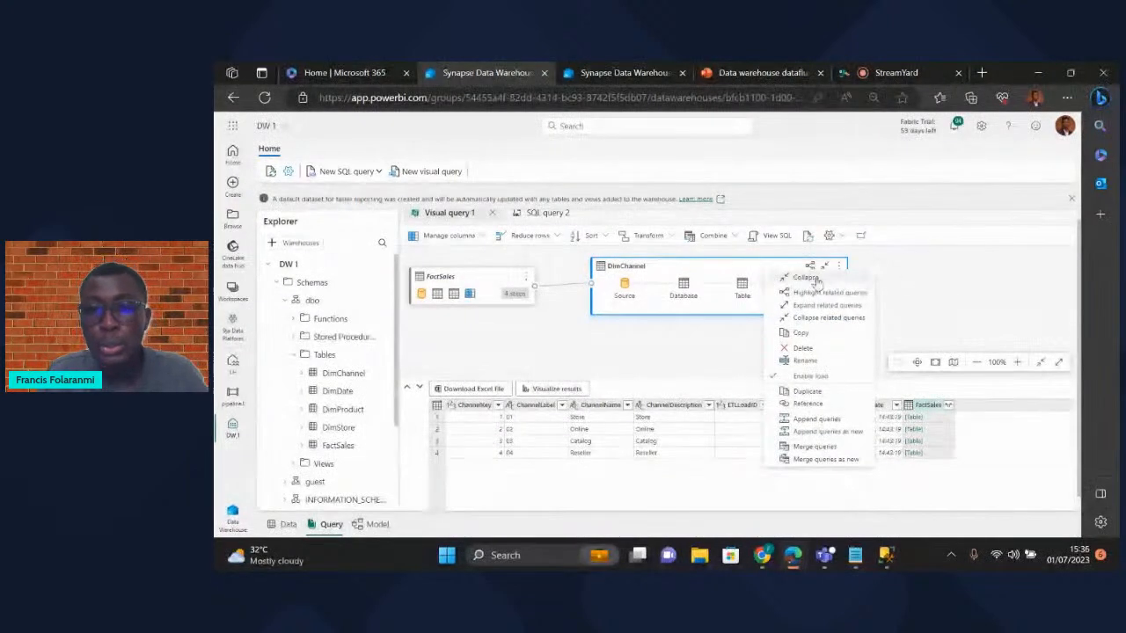
{"action": "left_click", "coordinate": [677, 367]}
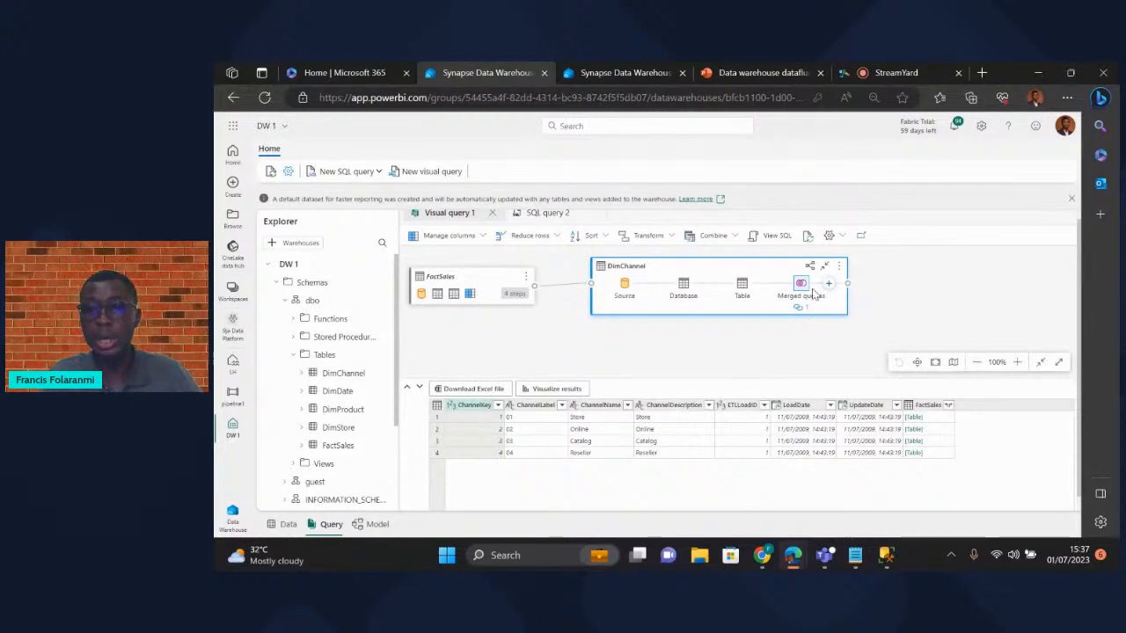
{"action": "mouse_move", "coordinate": [802, 293]}
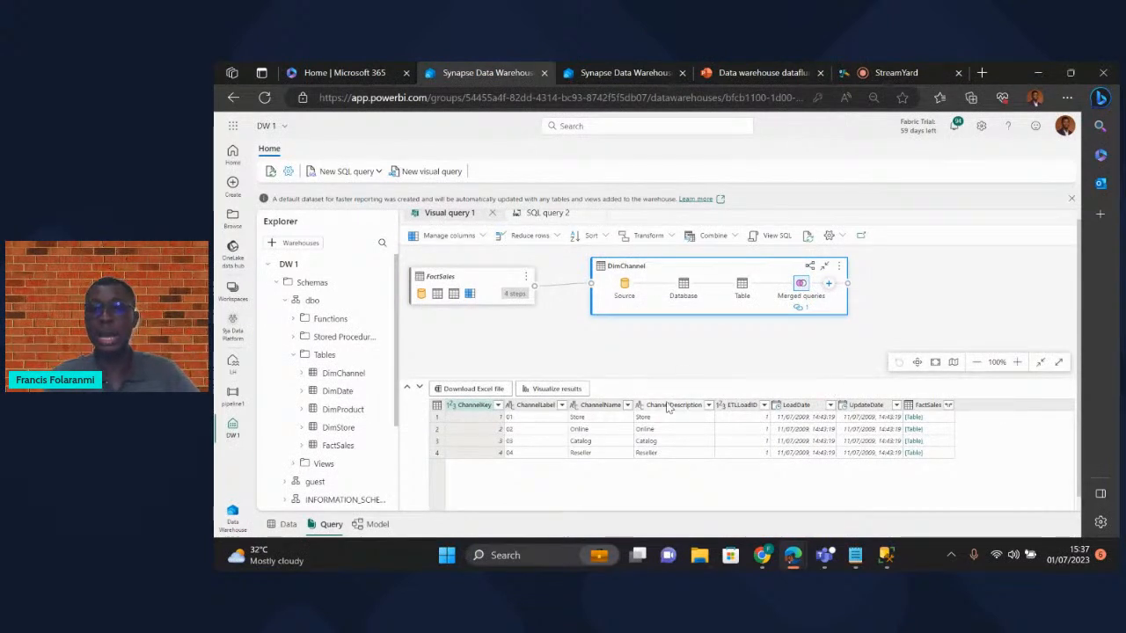
- Expand the merged FactSales column in DimChannel, keeping only SalesAmount
{"action": "left_click", "coordinate": [948, 405]}
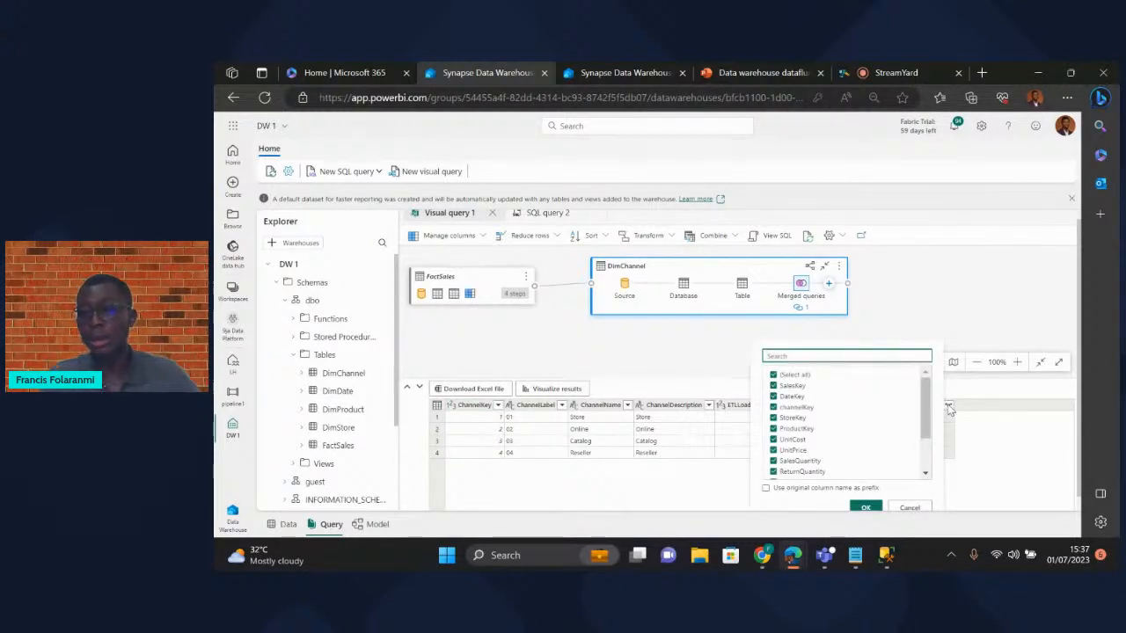
{"action": "left_click", "coordinate": [970, 391]}
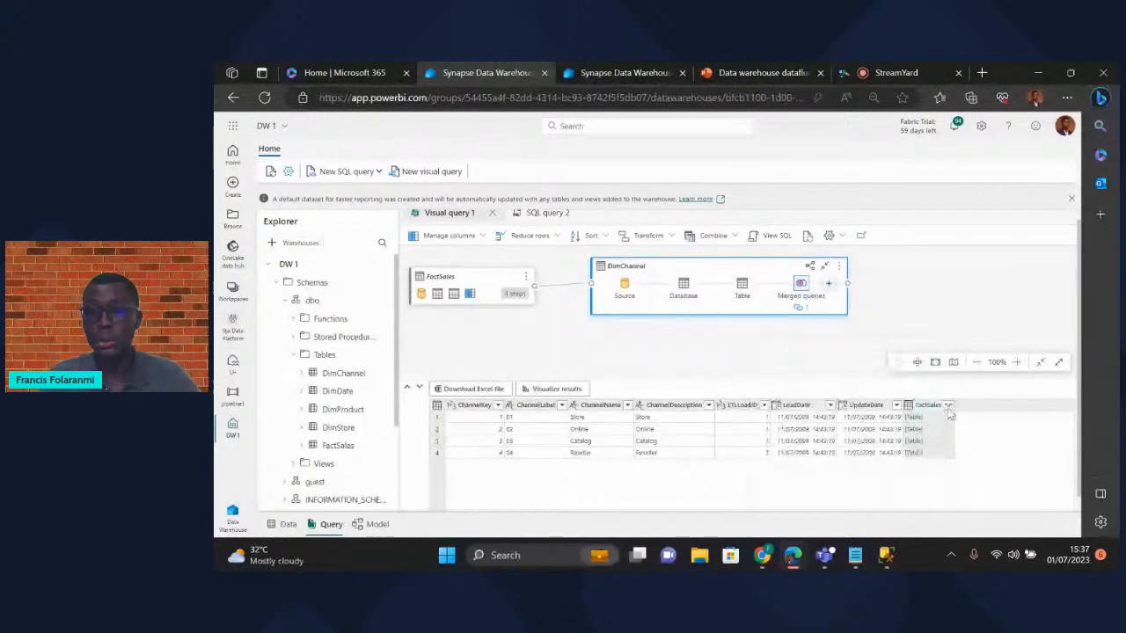
{"action": "left_click", "coordinate": [949, 406]}
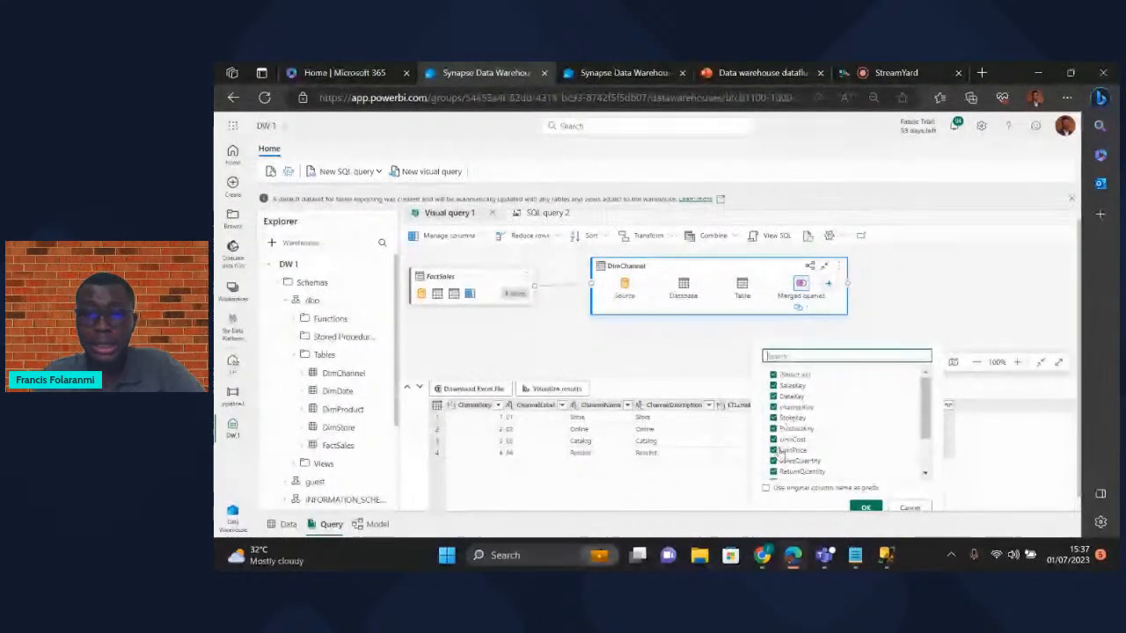
{"action": "left_click", "coordinate": [773, 374]}
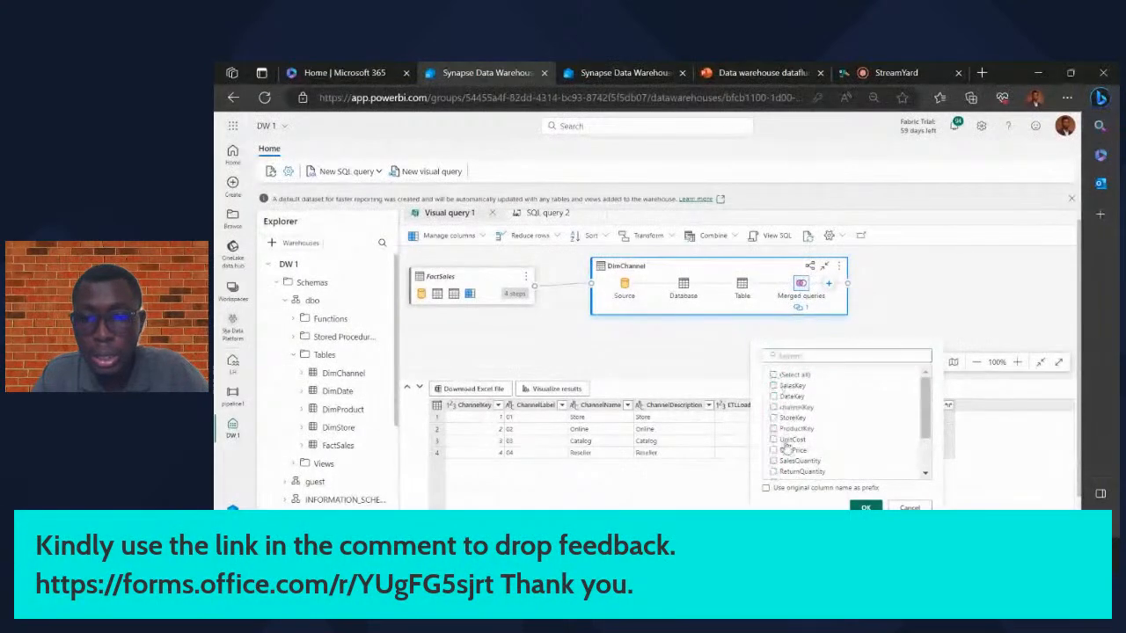
{"action": "scroll", "coordinate": [779, 475], "scroll_direction": "down", "scroll_amount": 2}
{"action": "scroll", "coordinate": [779, 479], "scroll_direction": "down", "scroll_amount": 1}
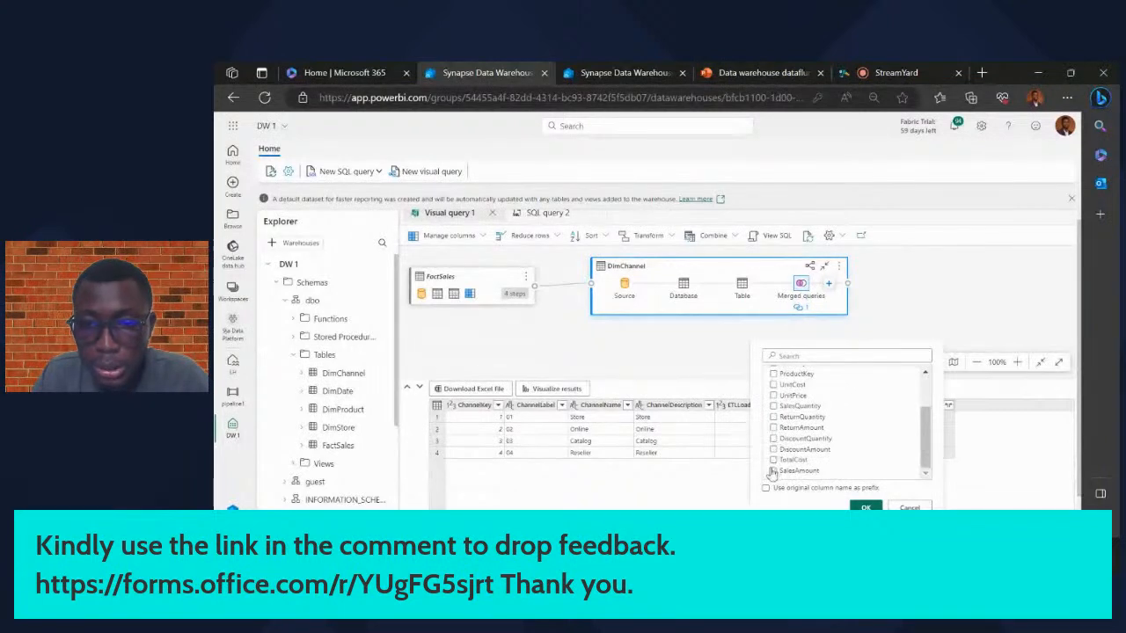
{"action": "left_click", "coordinate": [866, 507]}
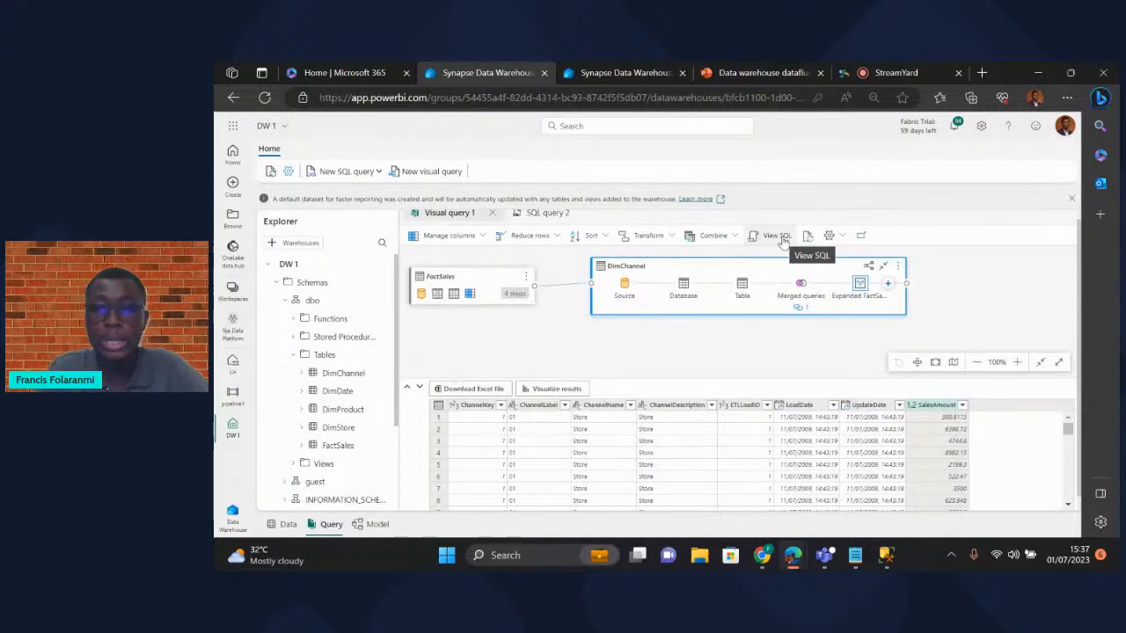
- View the SQL generated for the DimChannel and FactSales join, open it as an editable SQL script, and look through it
{"action": "left_click", "coordinate": [778, 236]}
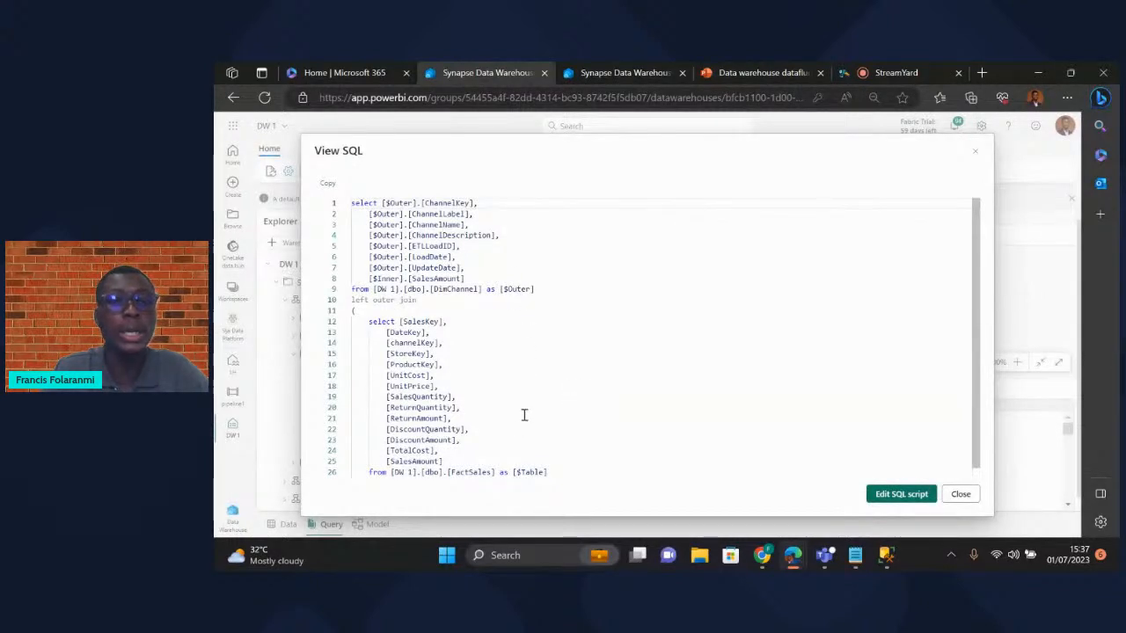
{"action": "scroll", "coordinate": [525, 405], "scroll_direction": "down", "scroll_amount": 1}
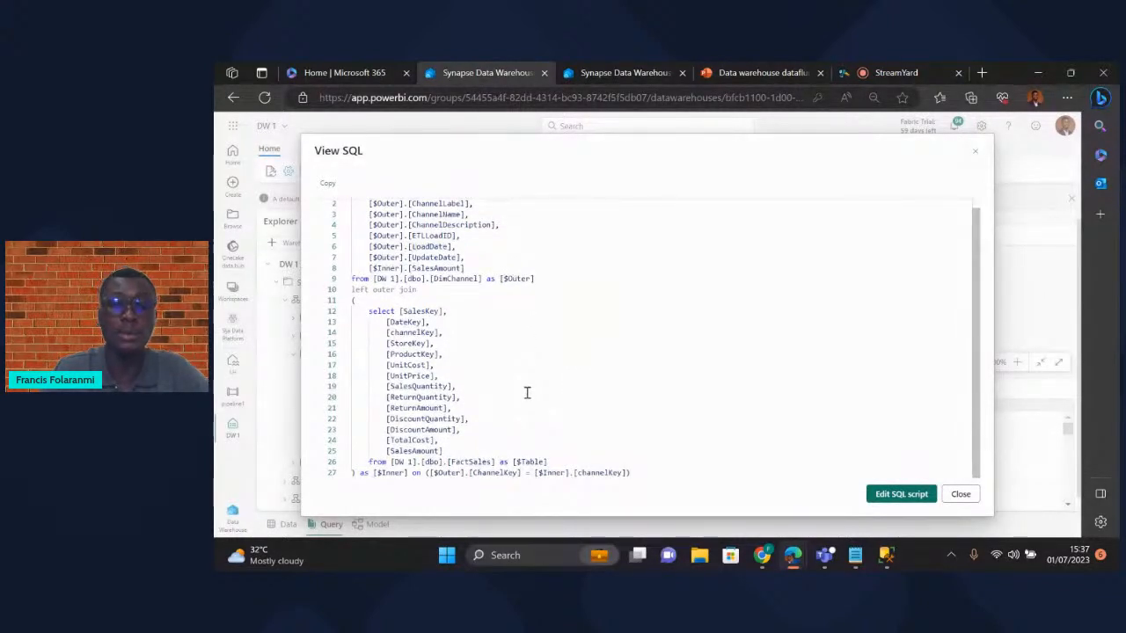
{"action": "scroll", "coordinate": [527, 393], "scroll_direction": "up", "scroll_amount": 1}
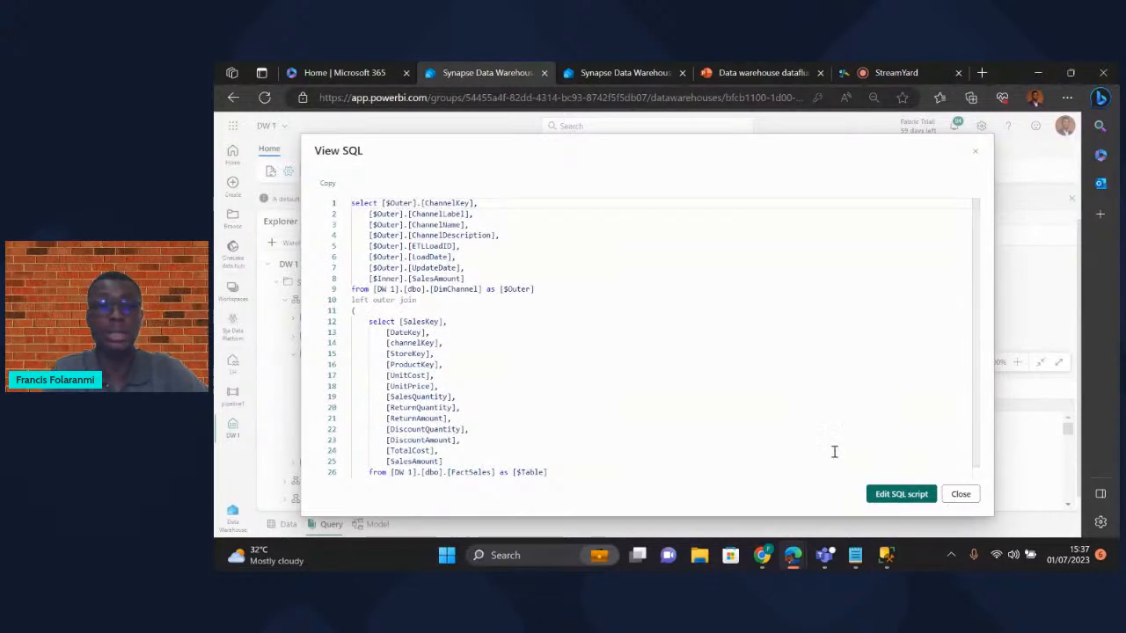
{"action": "left_click", "coordinate": [900, 494]}
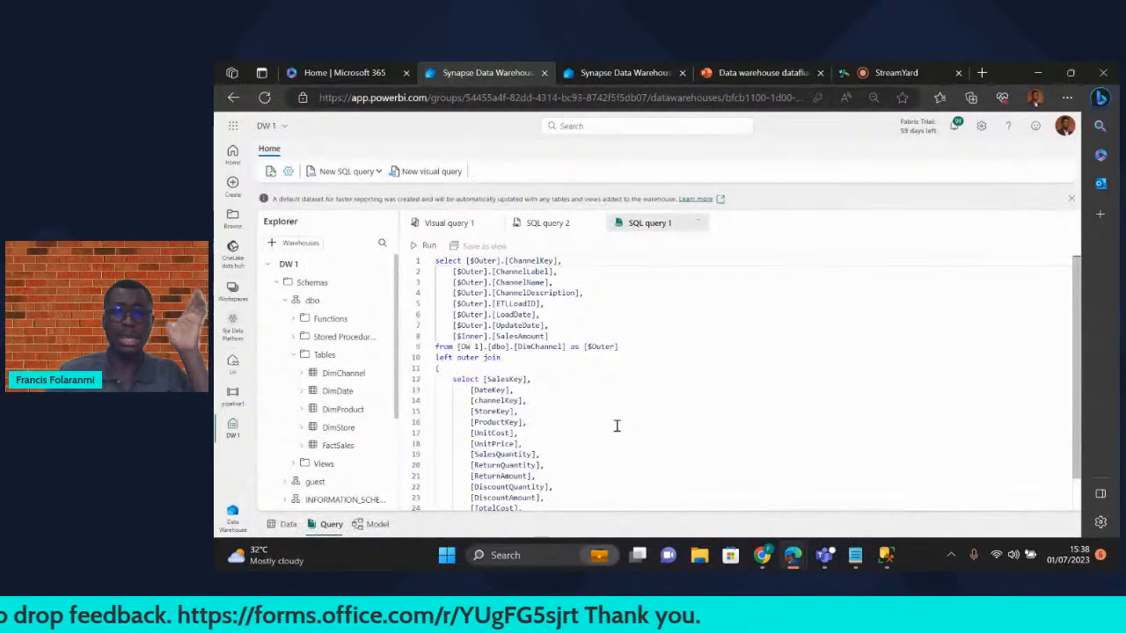
{"action": "scroll", "coordinate": [605, 463], "scroll_direction": "down", "scroll_amount": 2}
{"action": "scroll", "coordinate": [605, 464], "scroll_direction": "up", "scroll_amount": 2}
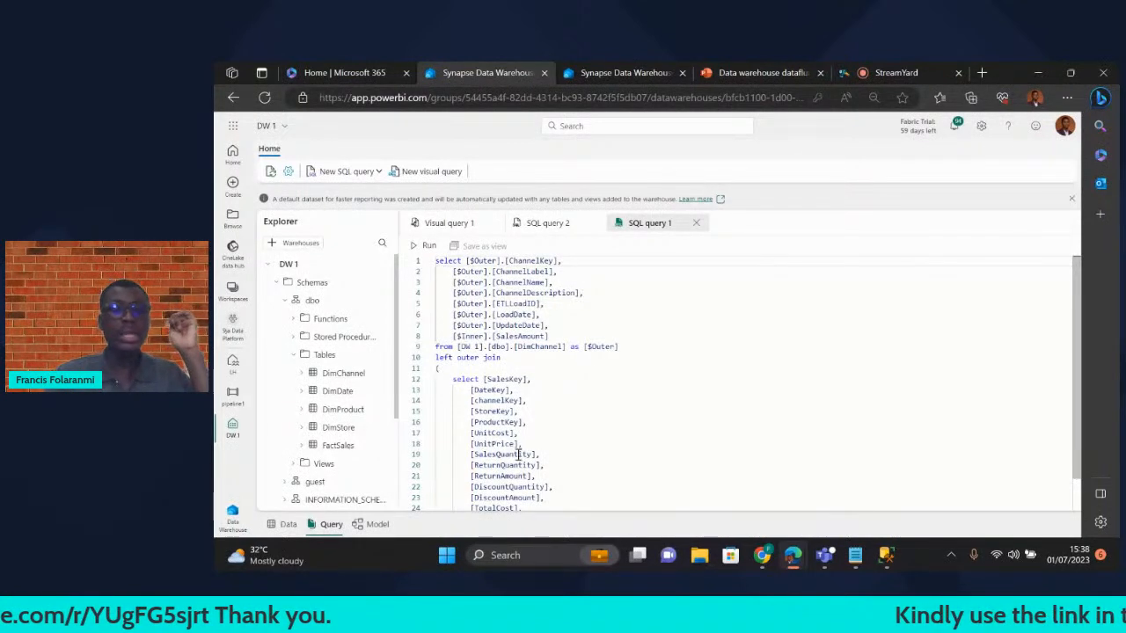
- Switch to the warehouse's model view and collapse its Properties pane
{"action": "left_click", "coordinate": [285, 525]}
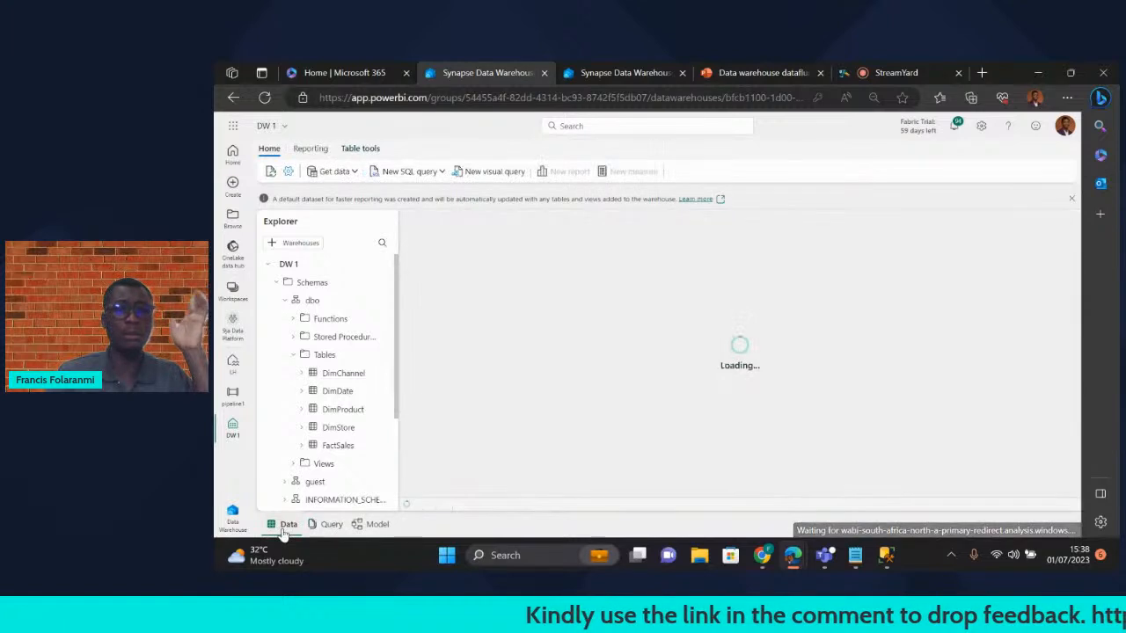
{"action": "left_click", "coordinate": [331, 525]}
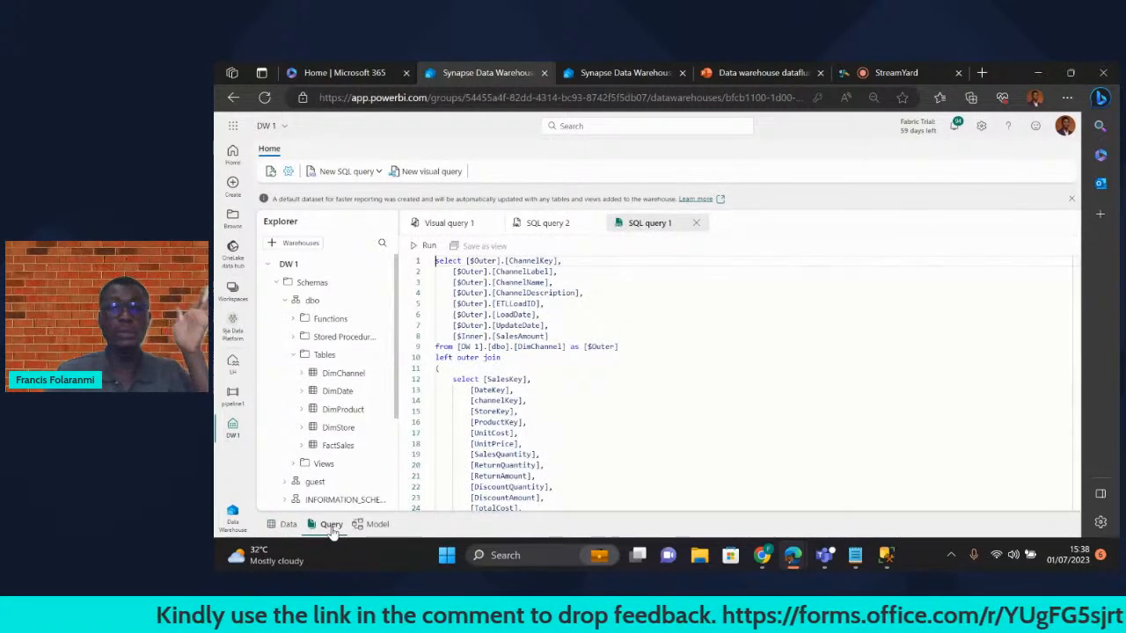
{"action": "left_click", "coordinate": [372, 528]}
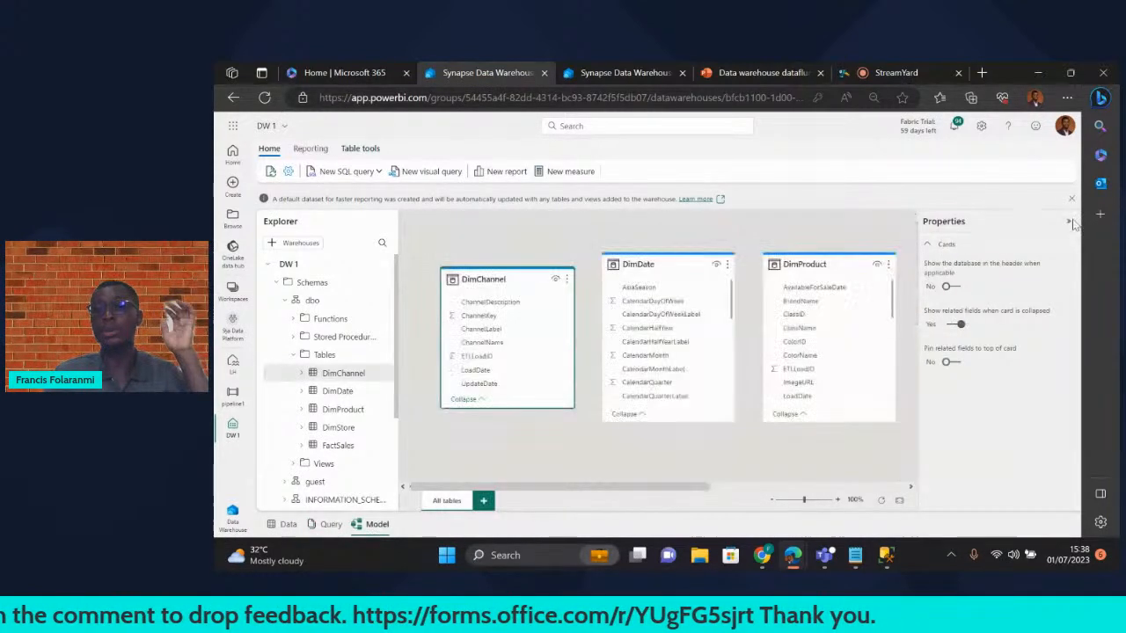
{"action": "left_click", "coordinate": [1068, 225]}
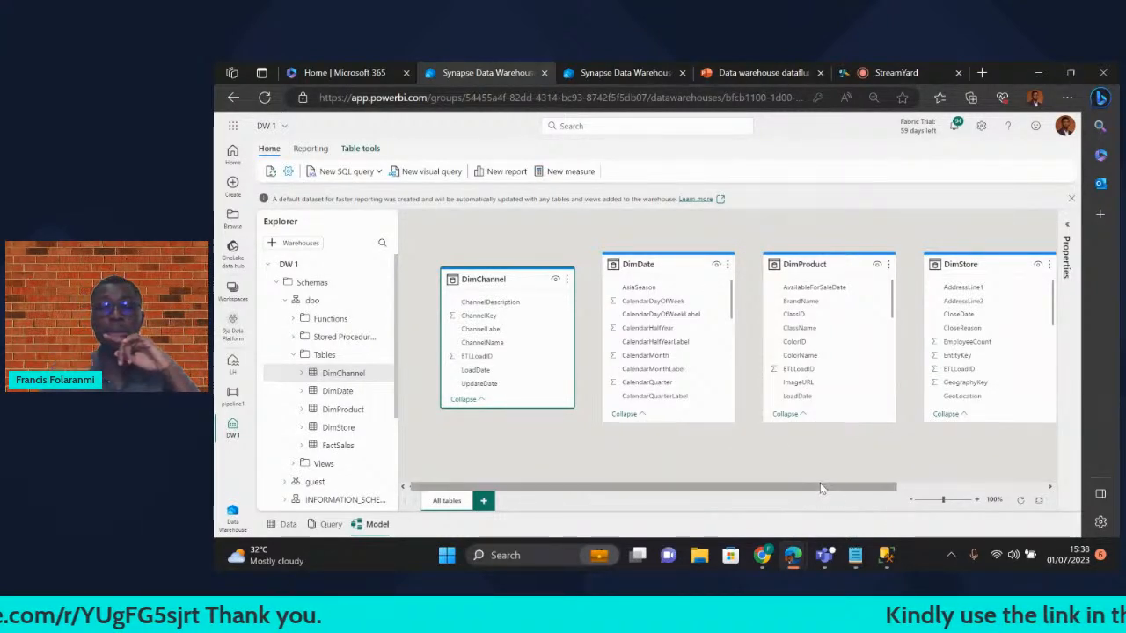
- Rearrange the model layout, placing FactSales below the dimension tables and aligning DimChannel with the other dimension tables
{"action": "left_click_drag", "start_coordinate": [822, 490], "coordinate": [981, 485]}
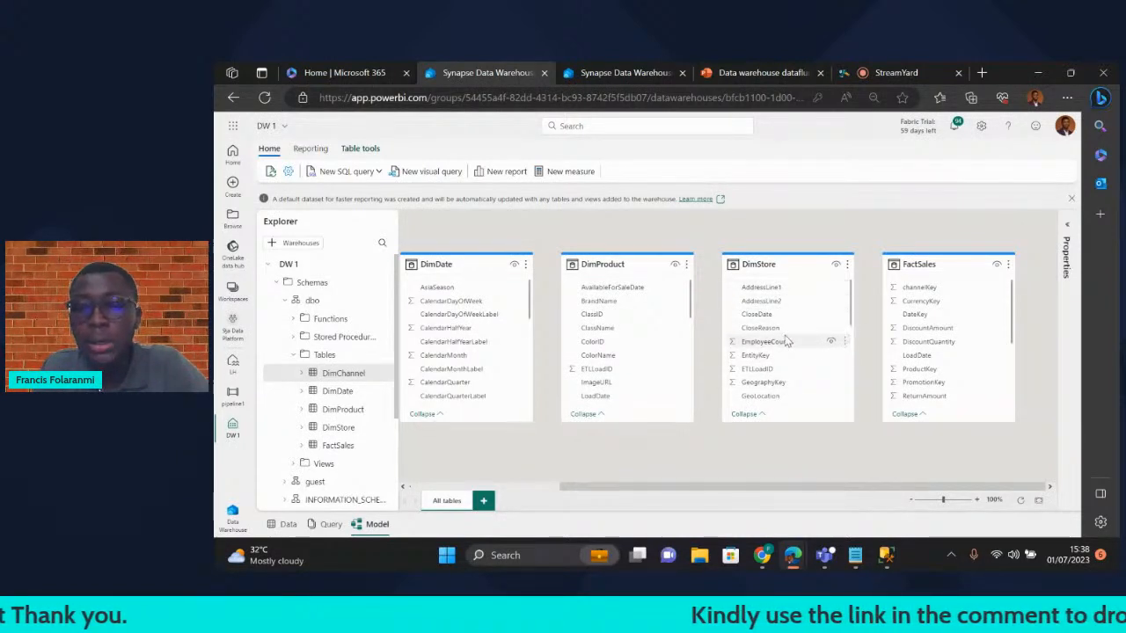
{"action": "scroll", "coordinate": [787, 342], "scroll_direction": "down", "scroll_amount": 3}
{"action": "scroll", "coordinate": [787, 341], "scroll_direction": "down", "scroll_amount": 3}
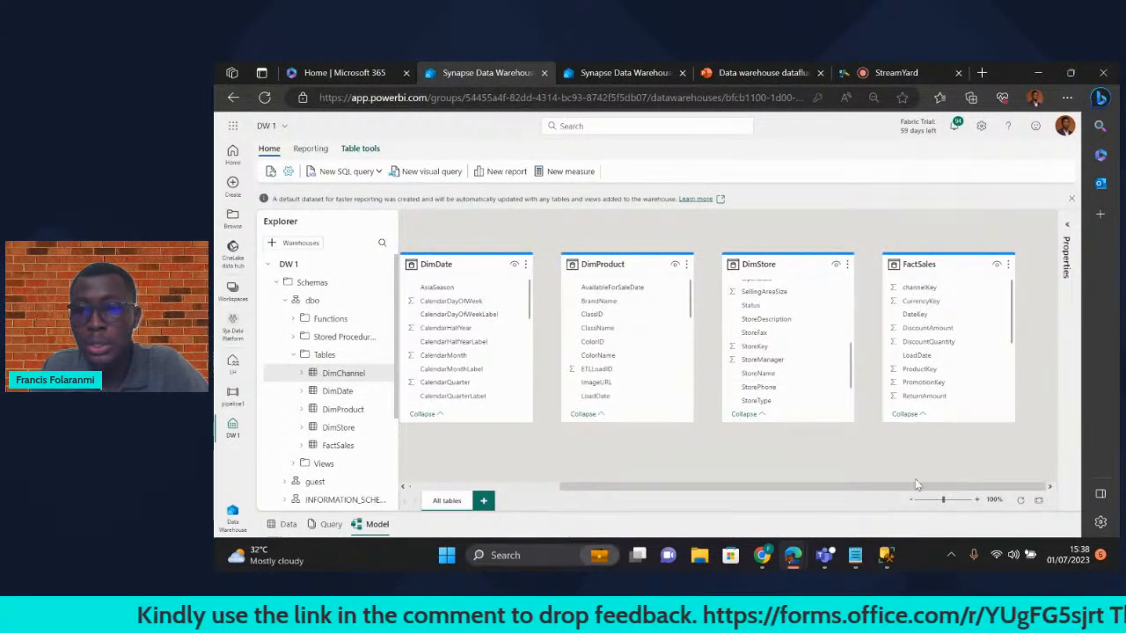
{"action": "left_click", "coordinate": [911, 501]}
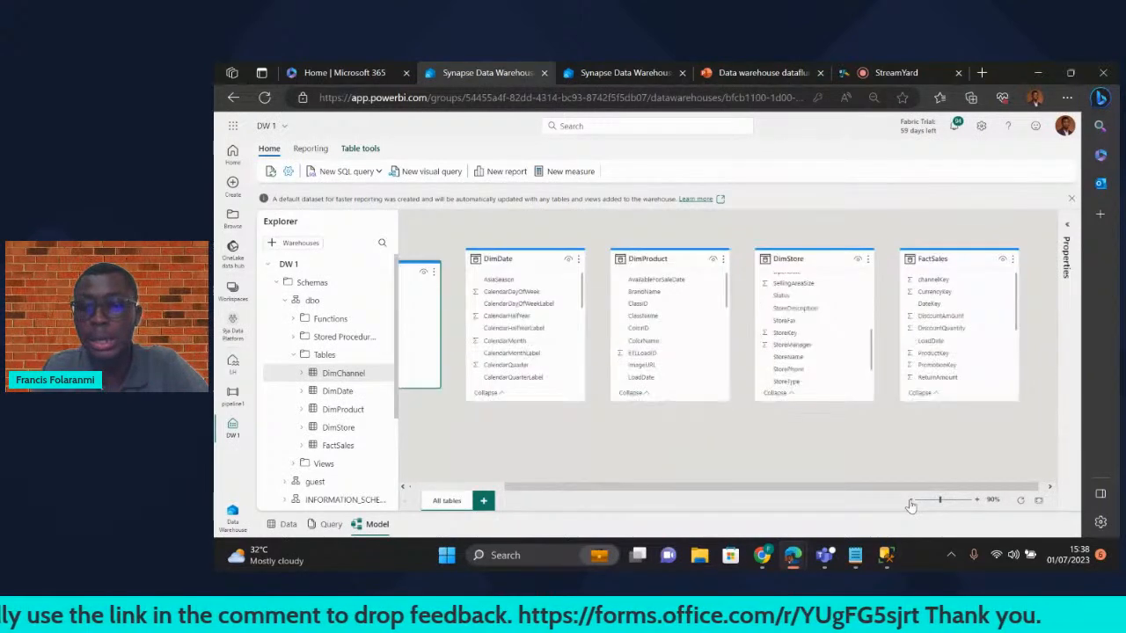
{"action": "left_click", "coordinate": [911, 501]}
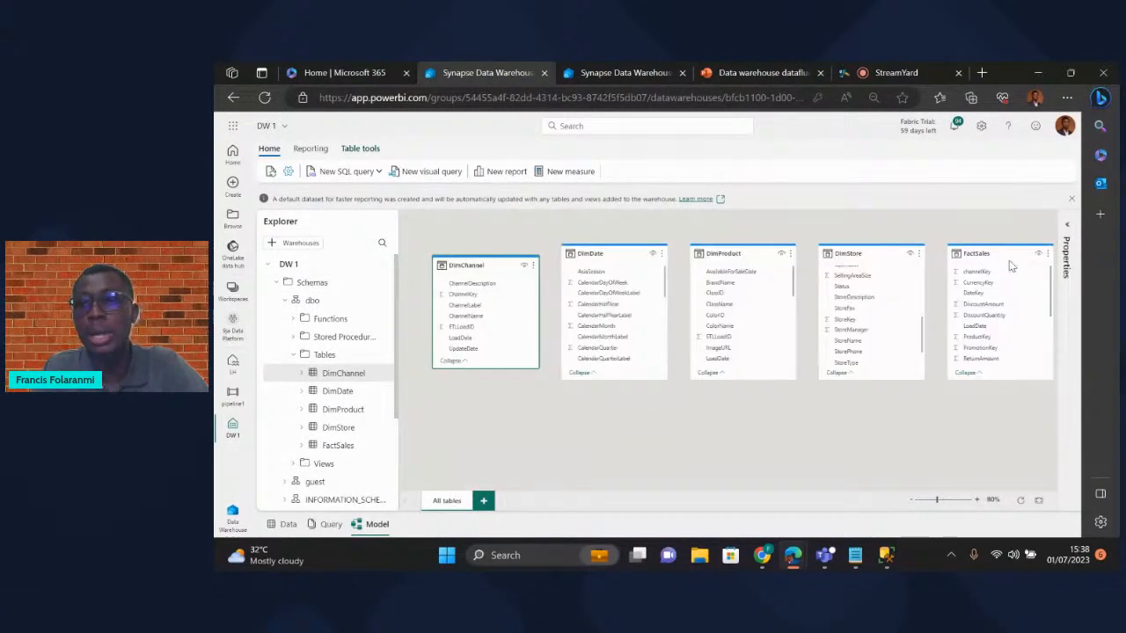
{"action": "left_click_drag", "start_coordinate": [1007, 259], "coordinate": [700, 418]}
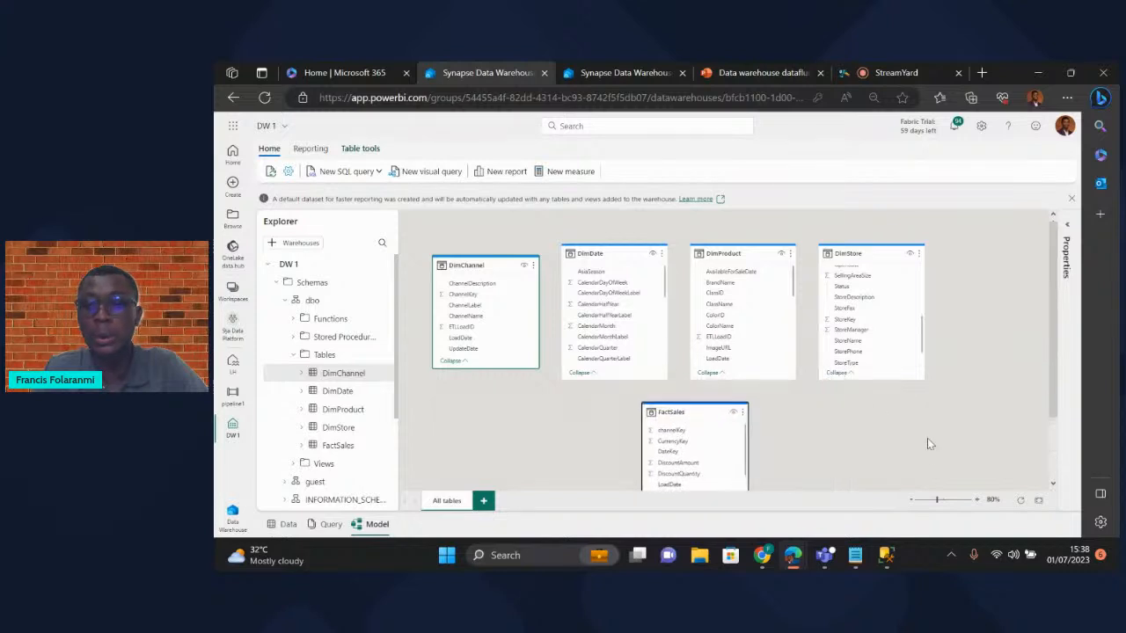
{"action": "left_click", "coordinate": [911, 501]}
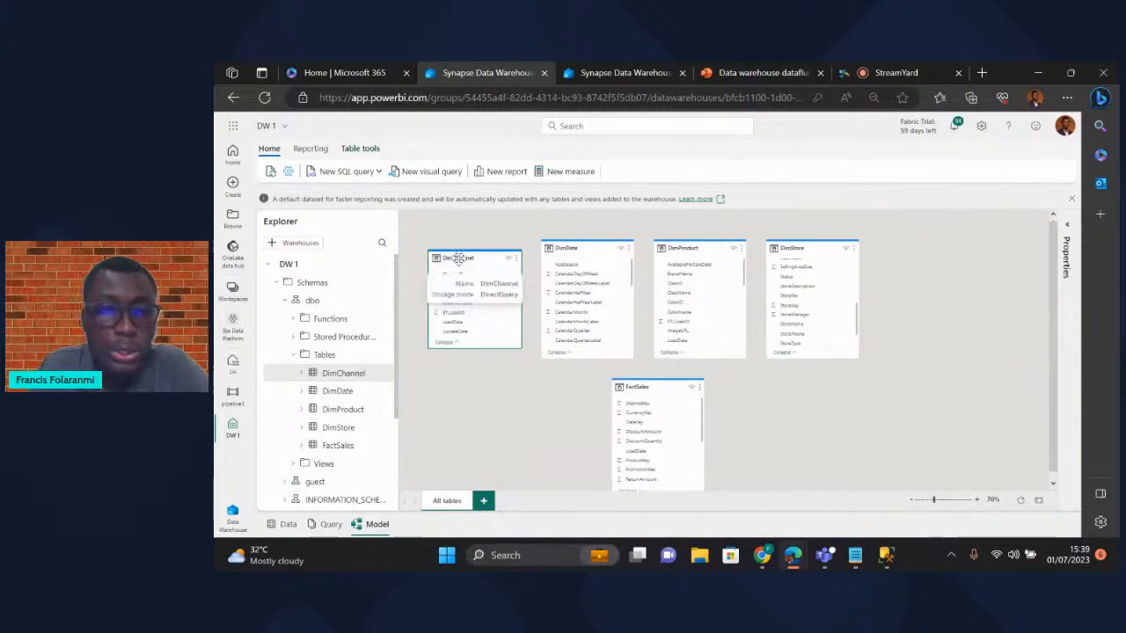
{"action": "left_click_drag", "start_coordinate": [457, 258], "coordinate": [456, 247]}
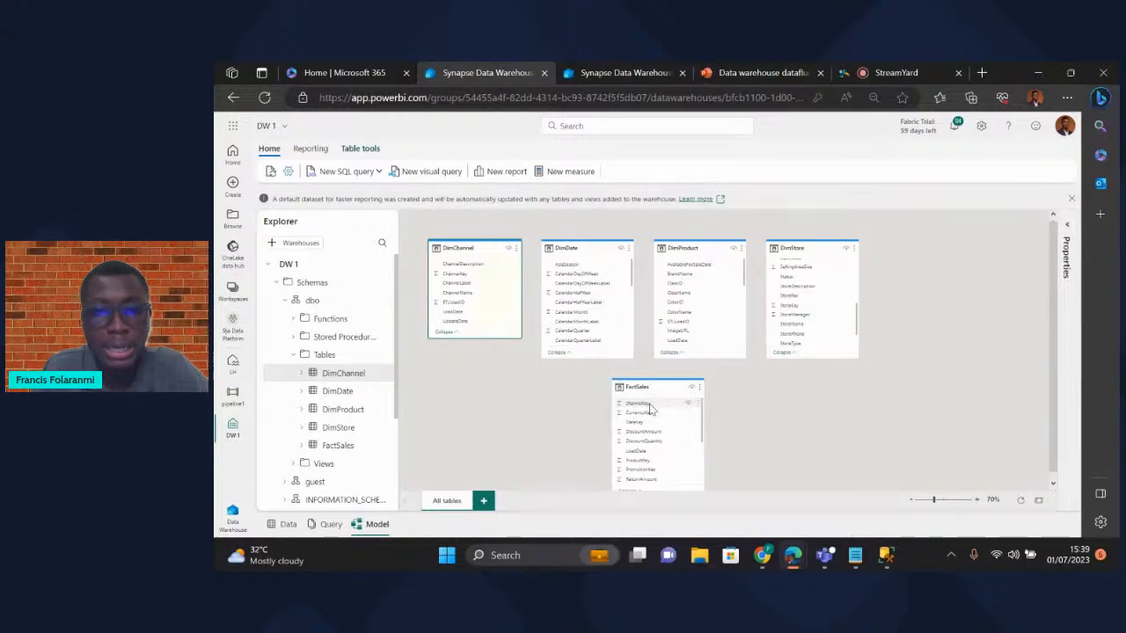
- Create an active many-to-one relationship from FactSales channelKey to DimChannel ChannelKey with single cross-filter direction
{"action": "left_click_drag", "start_coordinate": [651, 409], "coordinate": [481, 279]}
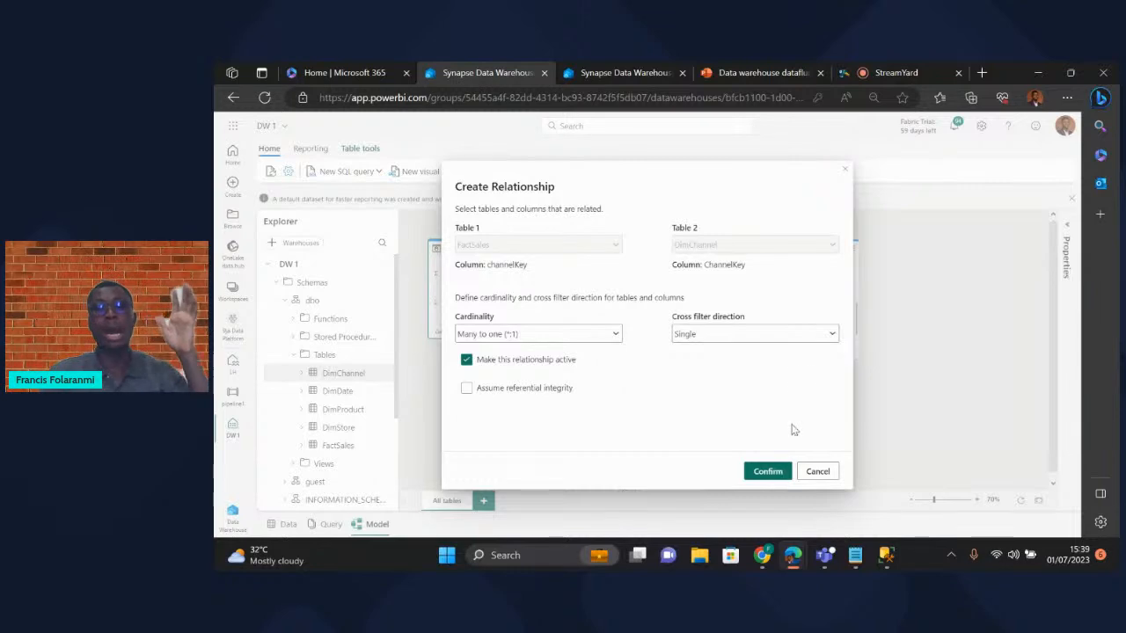
{"action": "left_click", "coordinate": [768, 473]}
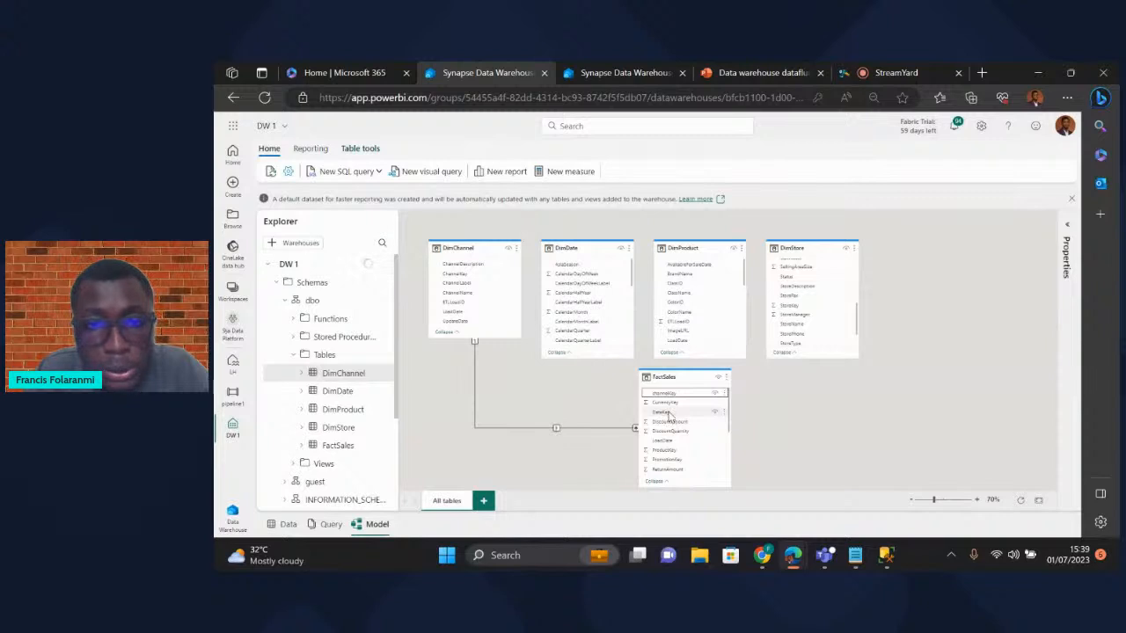
- Create an active many-to-one relationship from FactSales DateKey to DimDate Datekey with single cross-filter direction
{"action": "scroll", "coordinate": [587, 290], "scroll_direction": "down", "scroll_amount": 3}
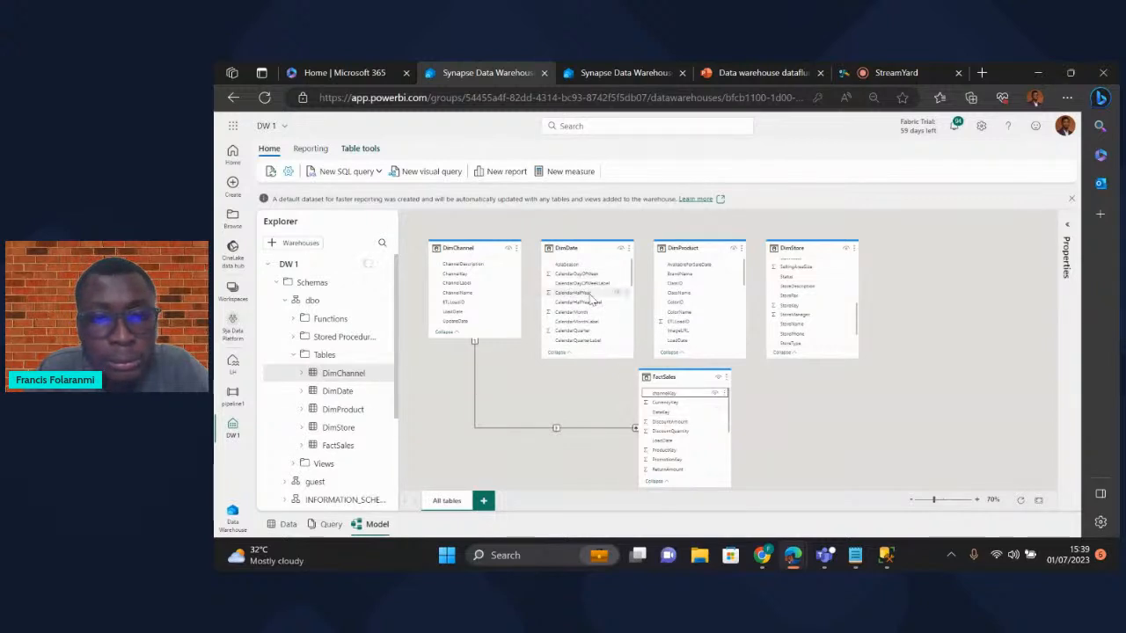
{"action": "scroll", "coordinate": [594, 316], "scroll_direction": "down", "scroll_amount": 2}
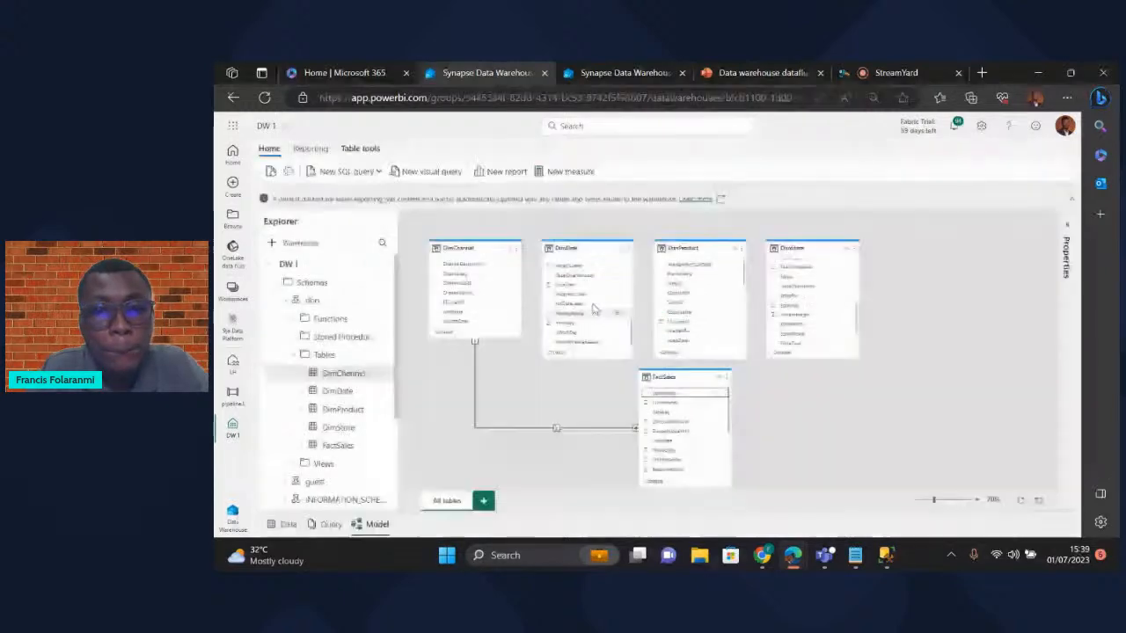
{"action": "scroll", "coordinate": [592, 291], "scroll_direction": "up", "scroll_amount": 3}
{"action": "scroll", "coordinate": [592, 280], "scroll_direction": "up", "scroll_amount": 1}
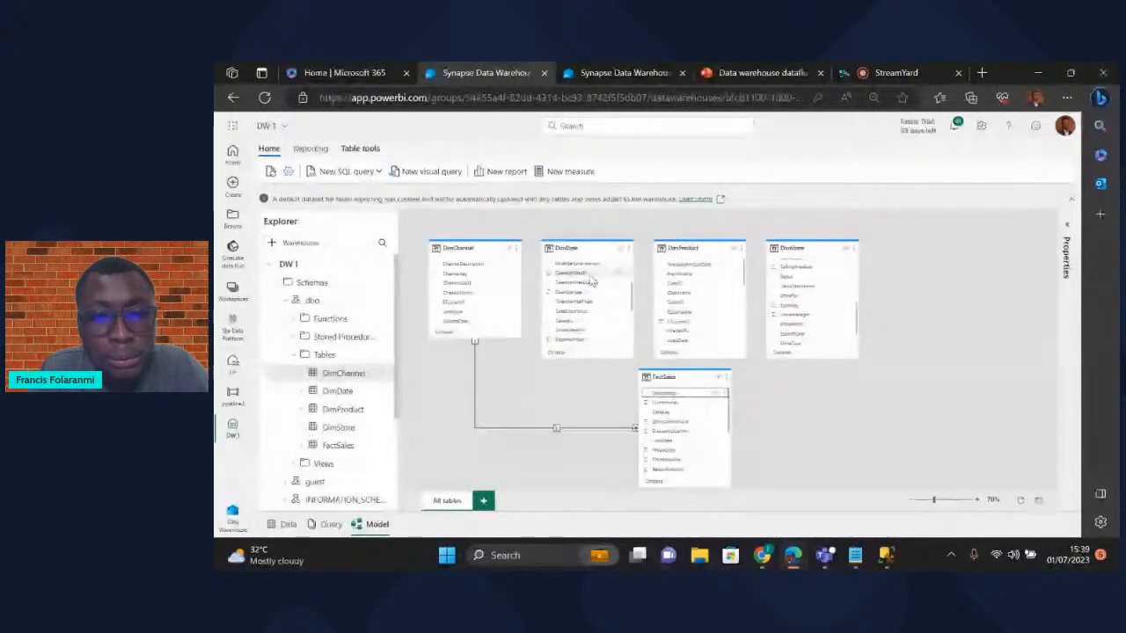
{"action": "scroll", "coordinate": [591, 279], "scroll_direction": "down", "scroll_amount": 3}
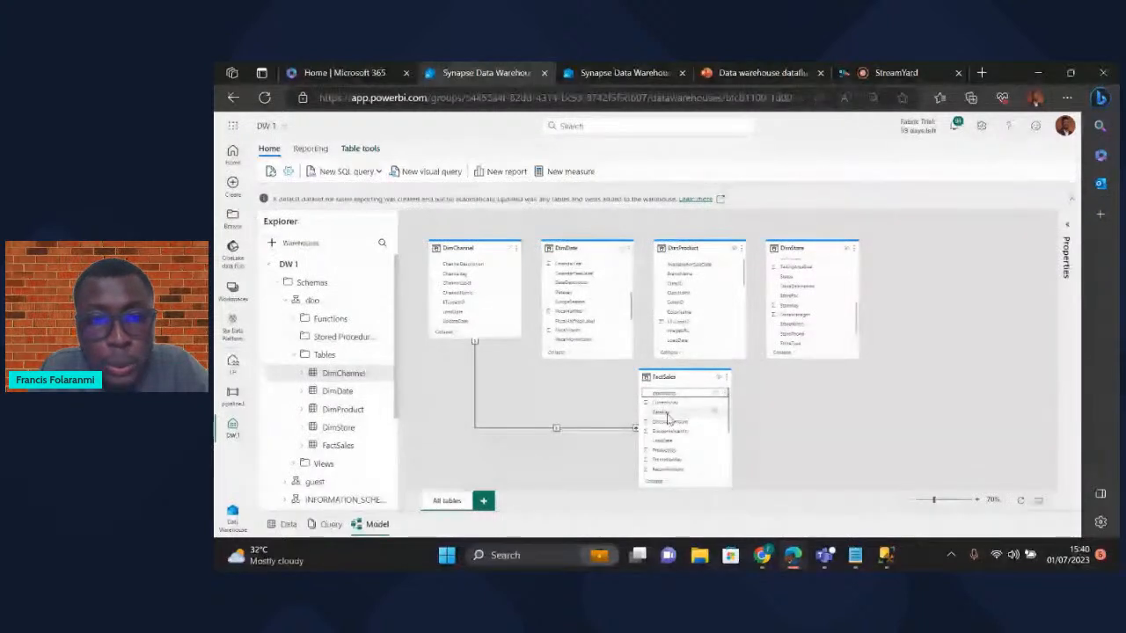
{"action": "left_click_drag", "start_coordinate": [667, 414], "coordinate": [634, 372]}
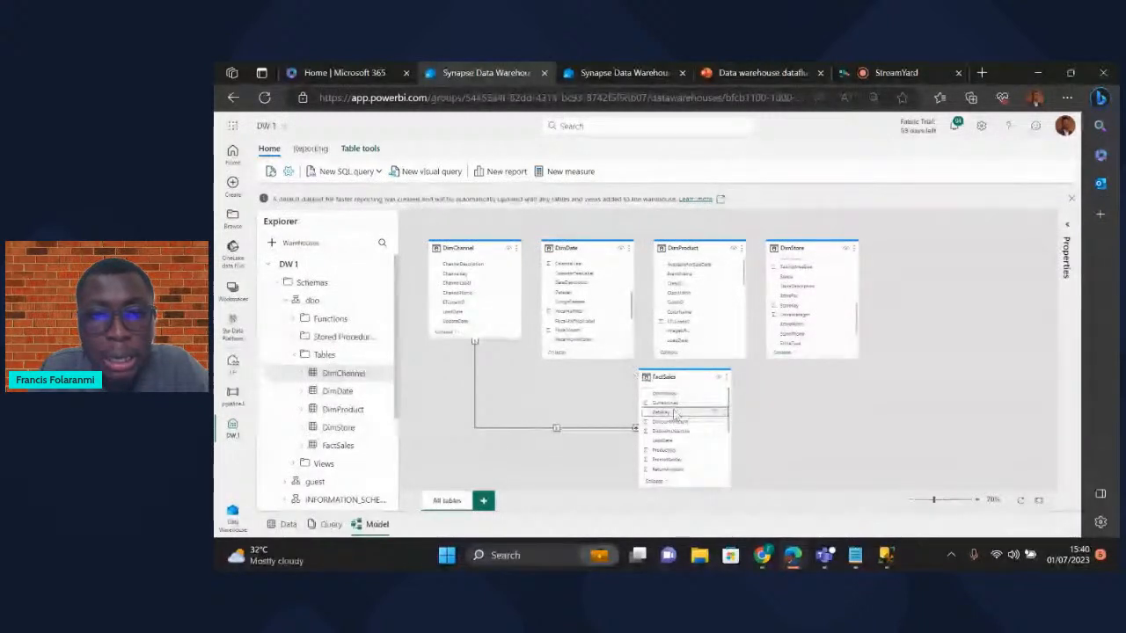
{"action": "left_click_drag", "start_coordinate": [674, 414], "coordinate": [591, 294]}
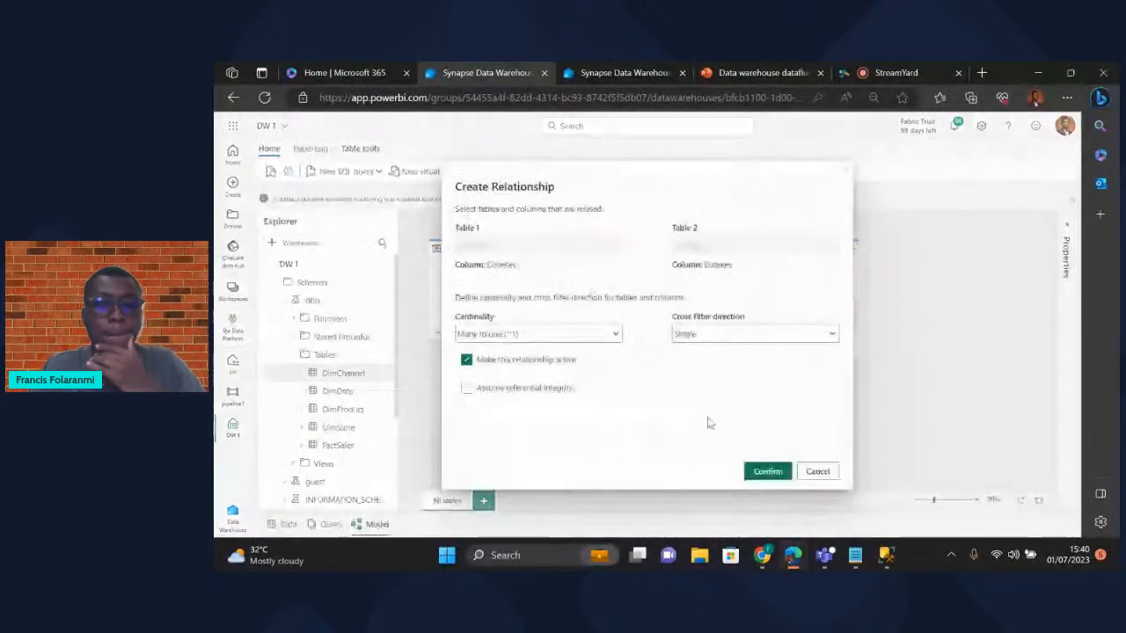
{"action": "left_click", "coordinate": [766, 472]}
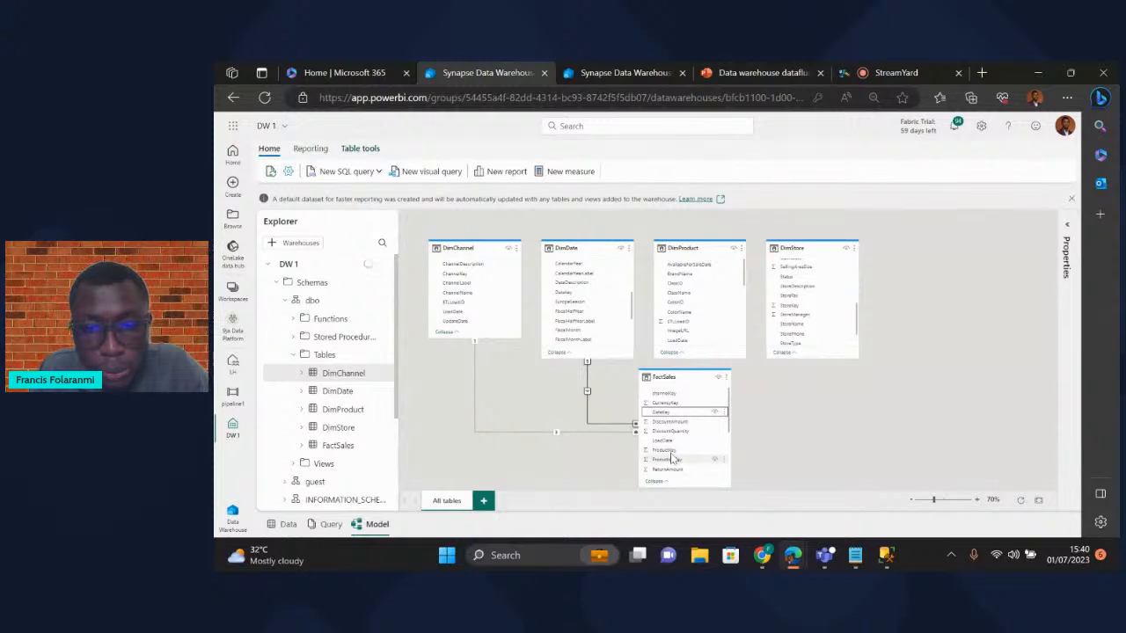
- Create an active many-to-one relationship from FactSales ProductKey to DimProduct ProductKey with single cross-filter direction
{"action": "scroll", "coordinate": [703, 299], "scroll_direction": "down", "scroll_amount": 3}
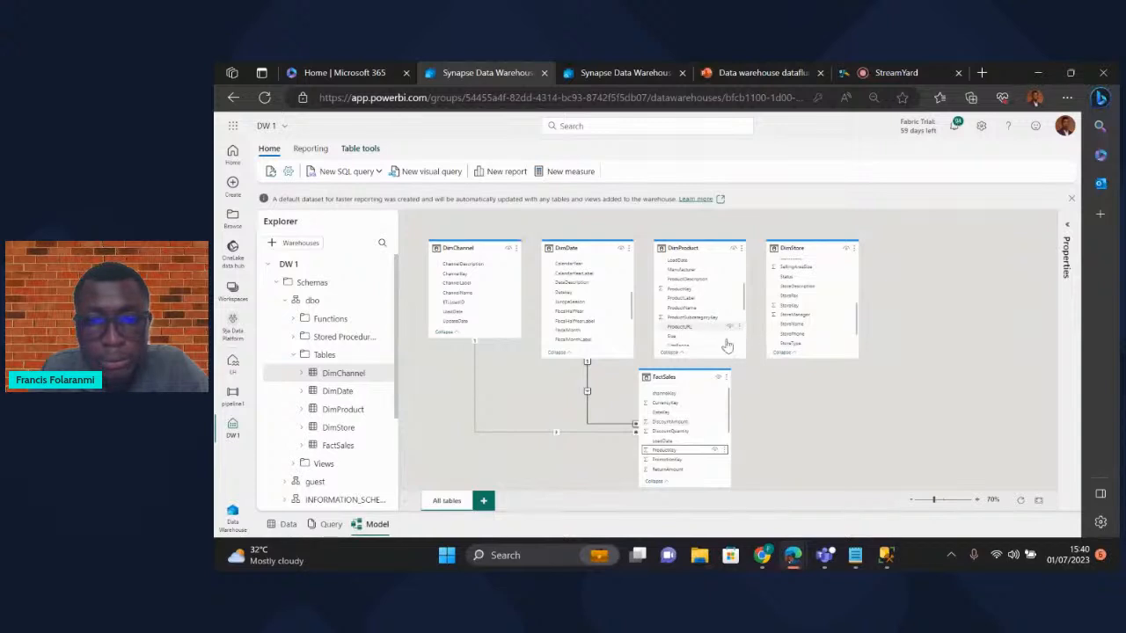
{"action": "left_click_drag", "start_coordinate": [667, 450], "coordinate": [702, 289]}
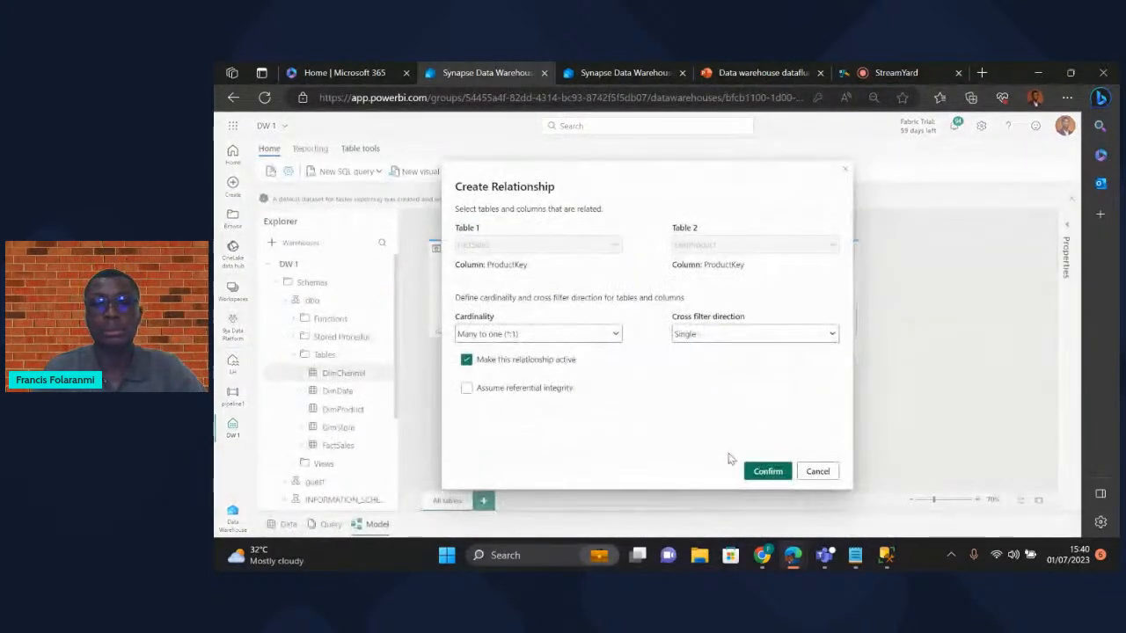
{"action": "left_click", "coordinate": [761, 473]}
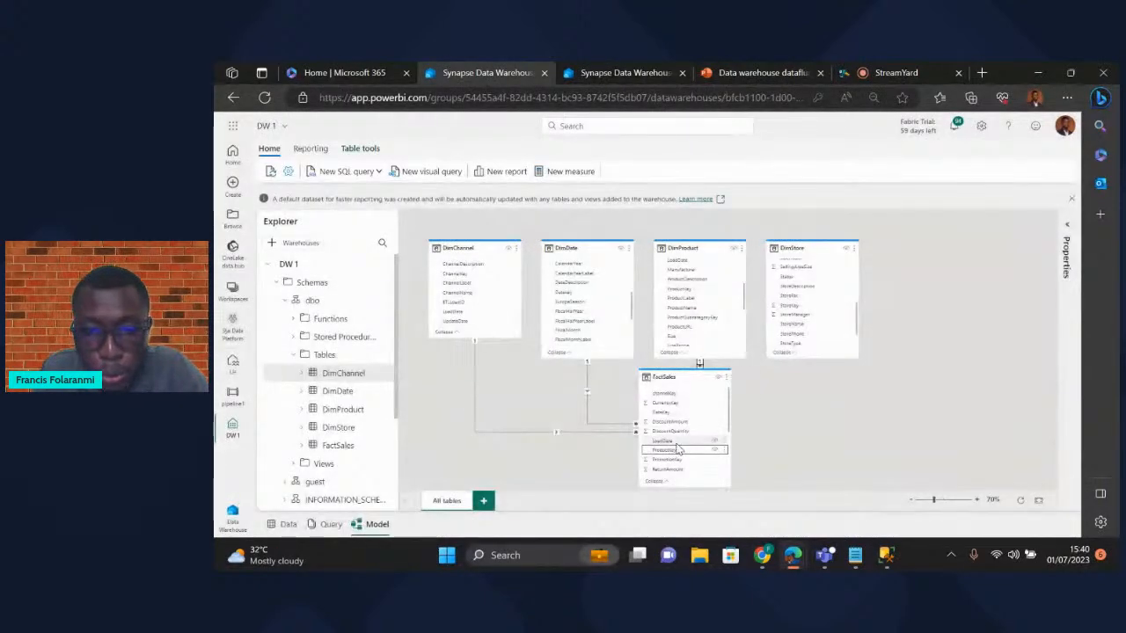
- Create a relationship from FactSales StoreKey to DimStore StoreKey
{"action": "scroll", "coordinate": [678, 430], "scroll_direction": "down", "scroll_amount": 3}
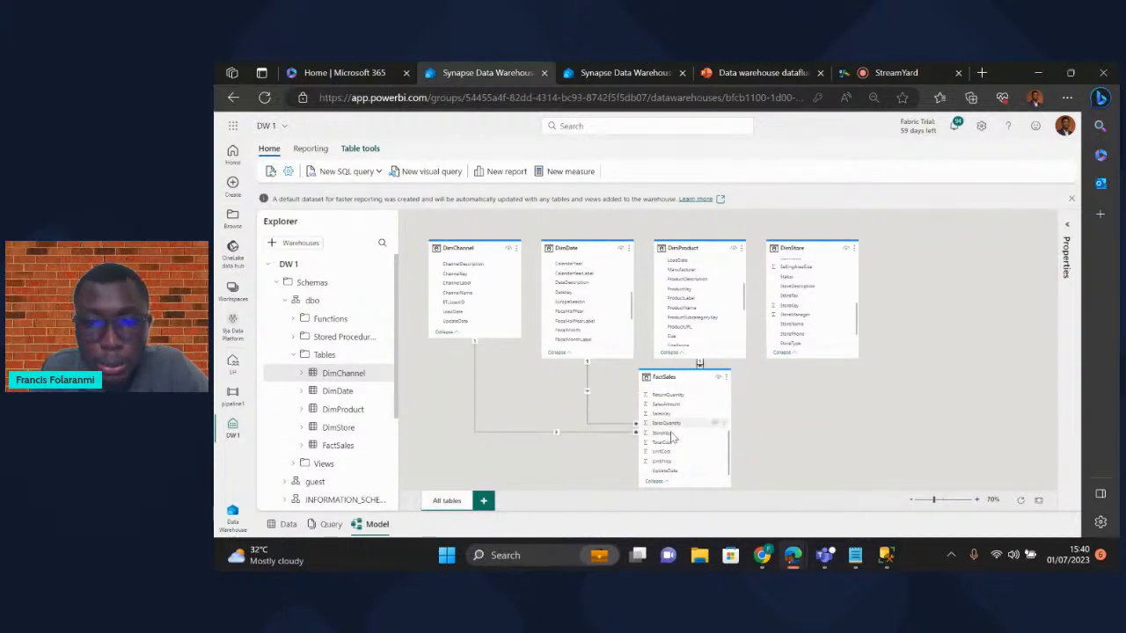
{"action": "left_click_drag", "start_coordinate": [686, 438], "coordinate": [818, 311]}
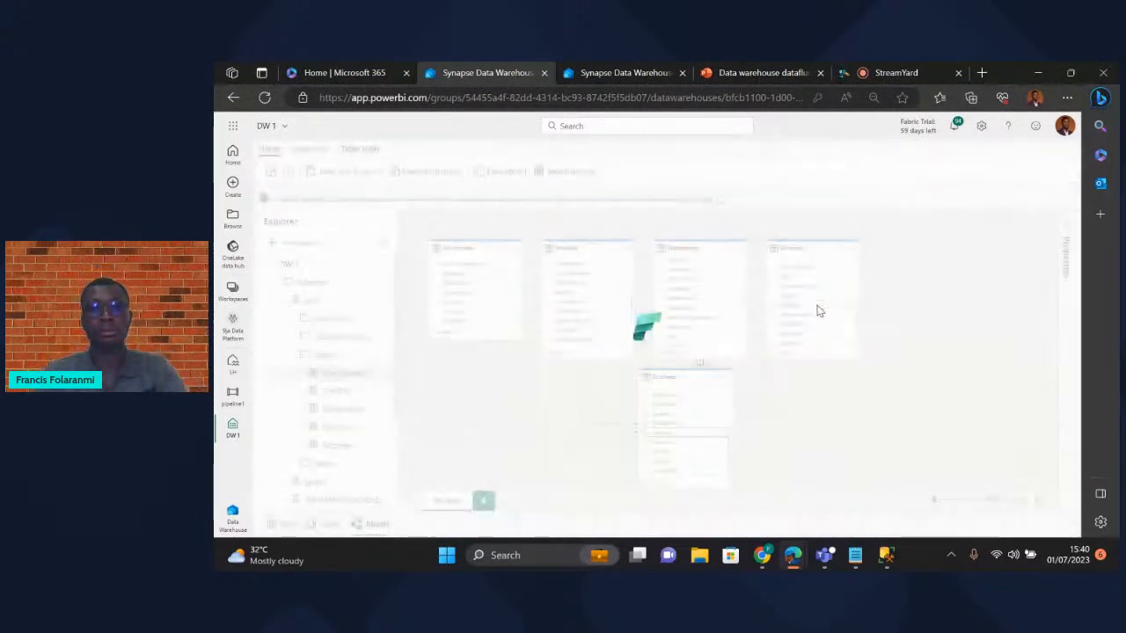
{"action": "left_click", "coordinate": [768, 473]}
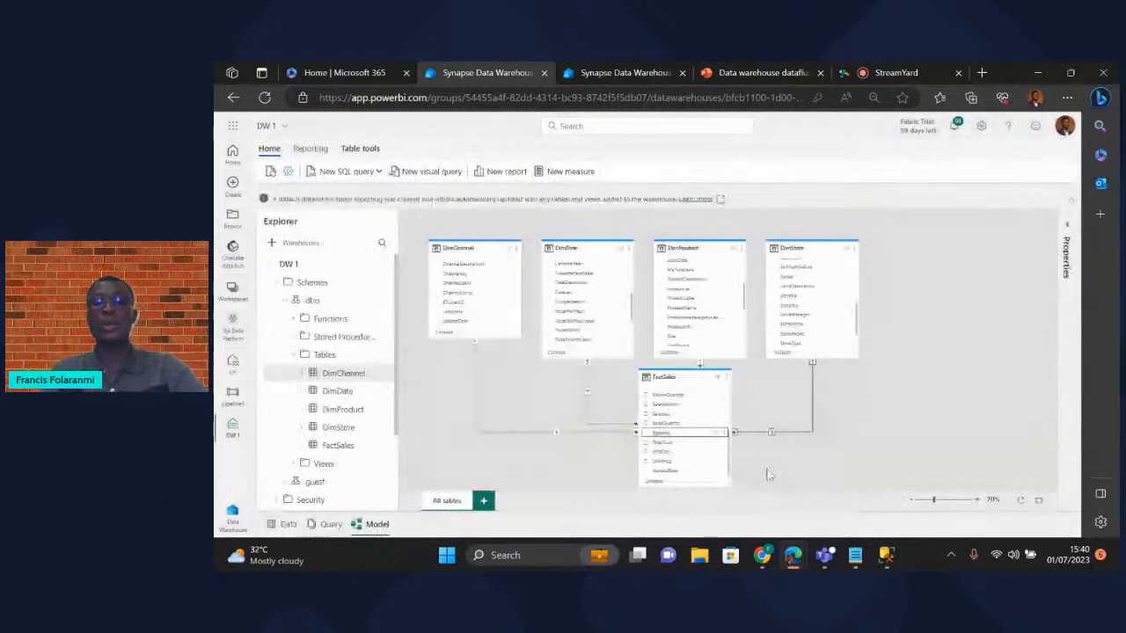
- Arrange the model as a star with FactSales central, DimProduct above, DimDate below, DimChannel on its left and DimStore on its right
{"action": "left_click", "coordinate": [913, 500]}
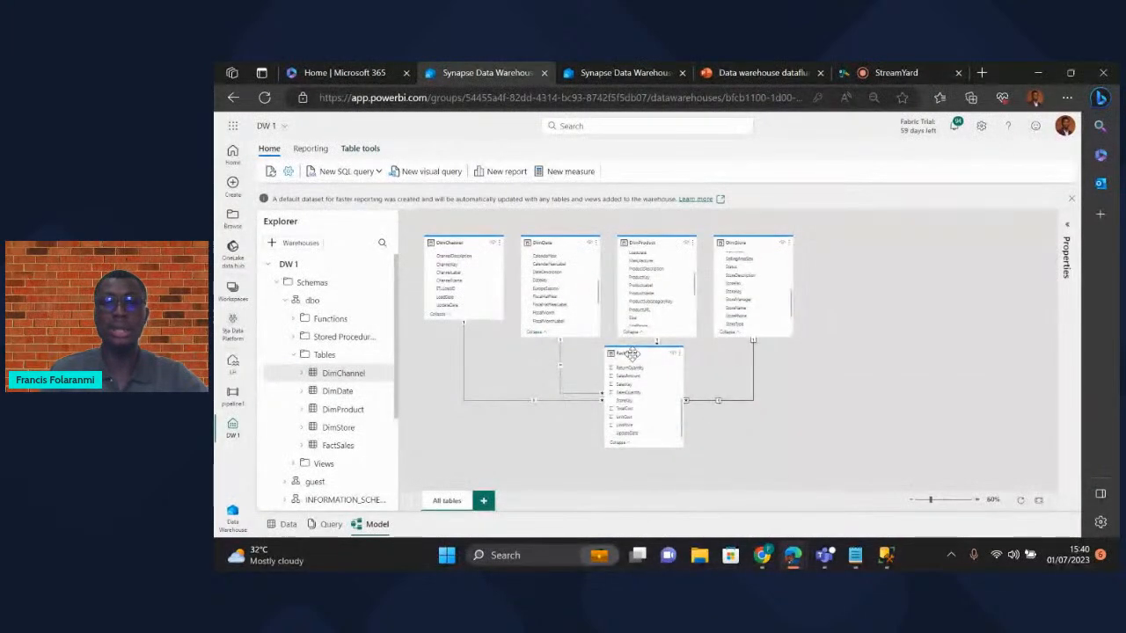
{"action": "left_click_drag", "start_coordinate": [632, 354], "coordinate": [603, 321]}
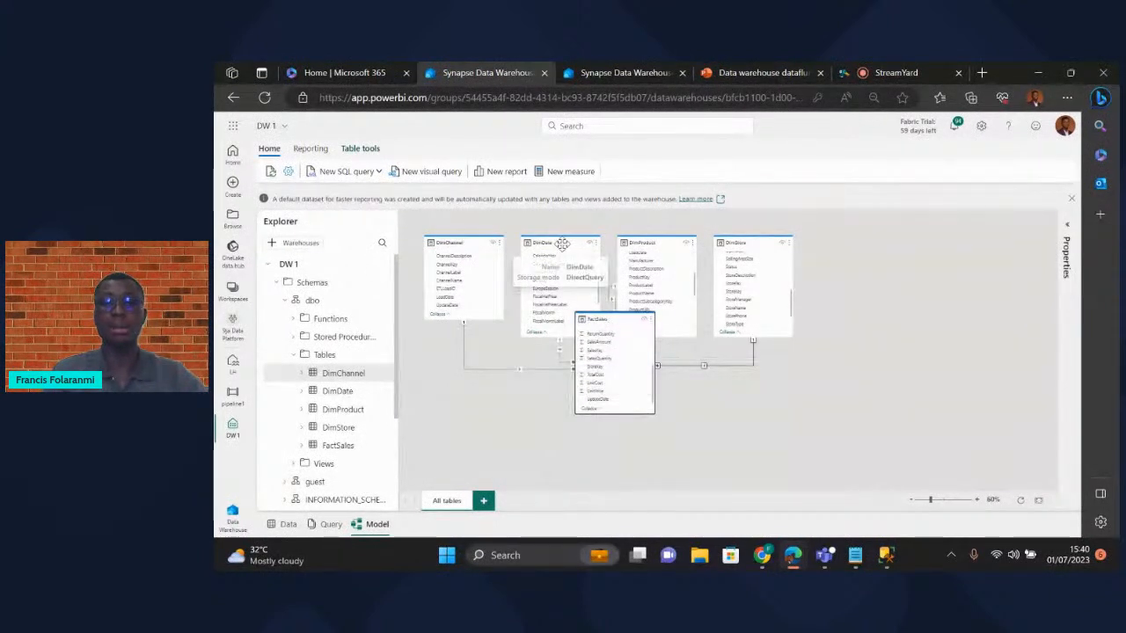
{"action": "left_click_drag", "start_coordinate": [561, 243], "coordinate": [635, 436]}
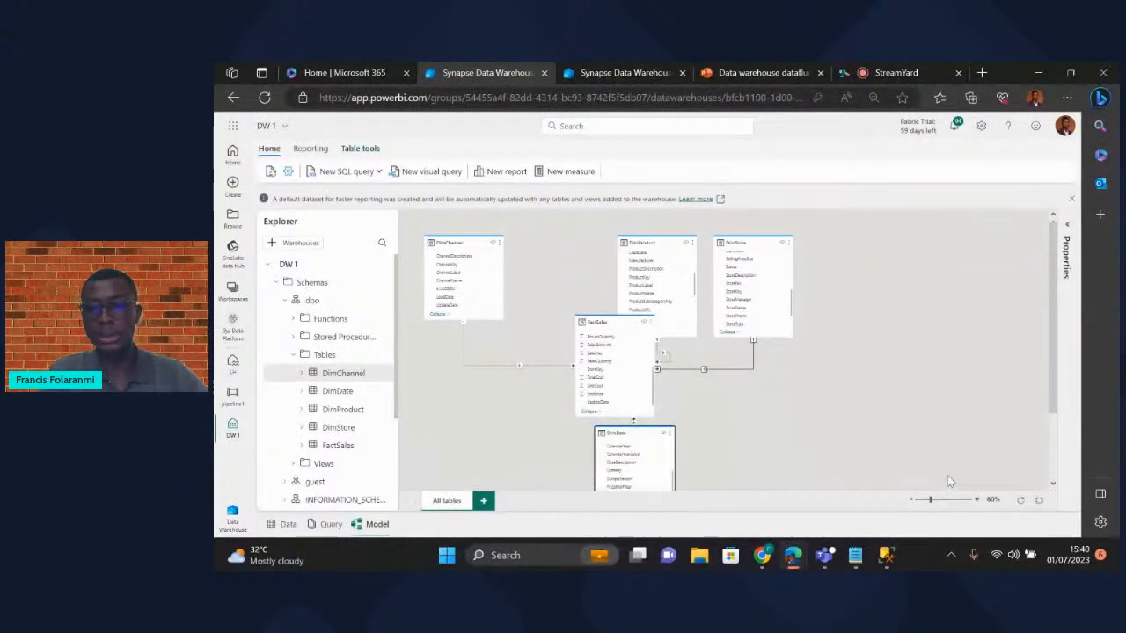
{"action": "left_click", "coordinate": [911, 499]}
{"action": "left_click", "coordinate": [911, 500]}
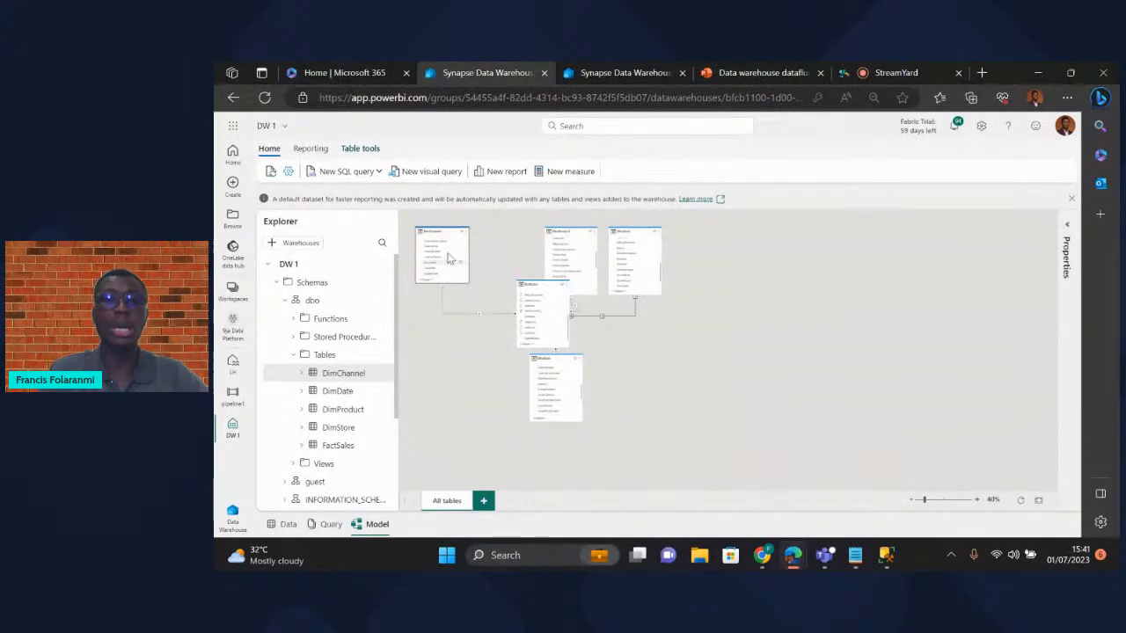
{"action": "left_click_drag", "start_coordinate": [438, 230], "coordinate": [452, 305]}
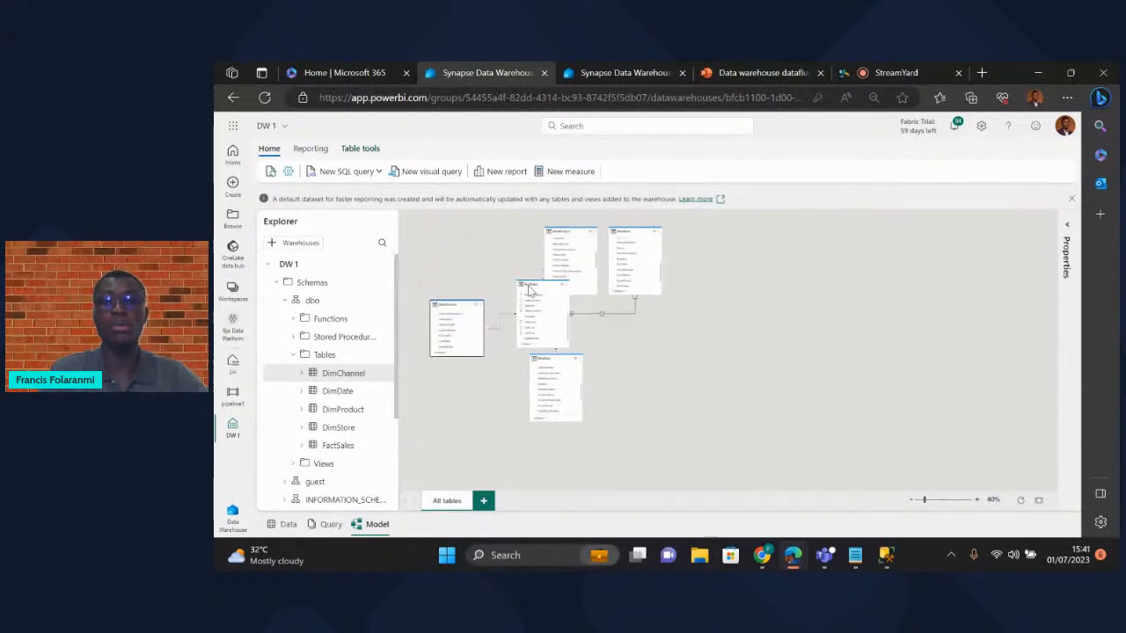
{"action": "left_click_drag", "start_coordinate": [647, 239], "coordinate": [694, 290]}
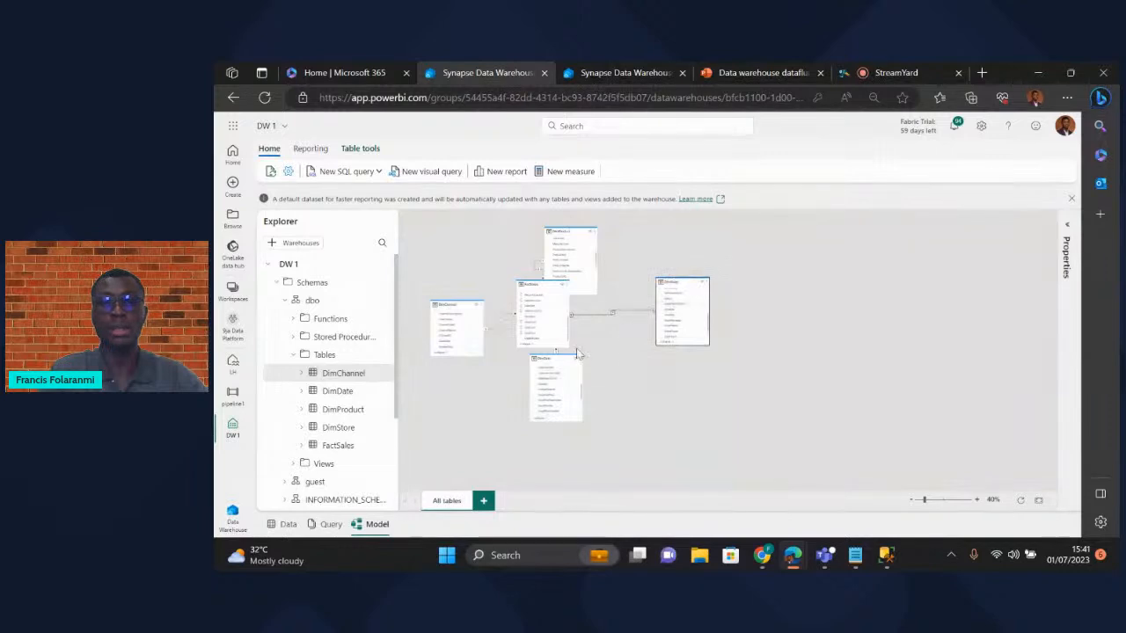
{"action": "left_click_drag", "start_coordinate": [560, 361], "coordinate": [552, 409]}
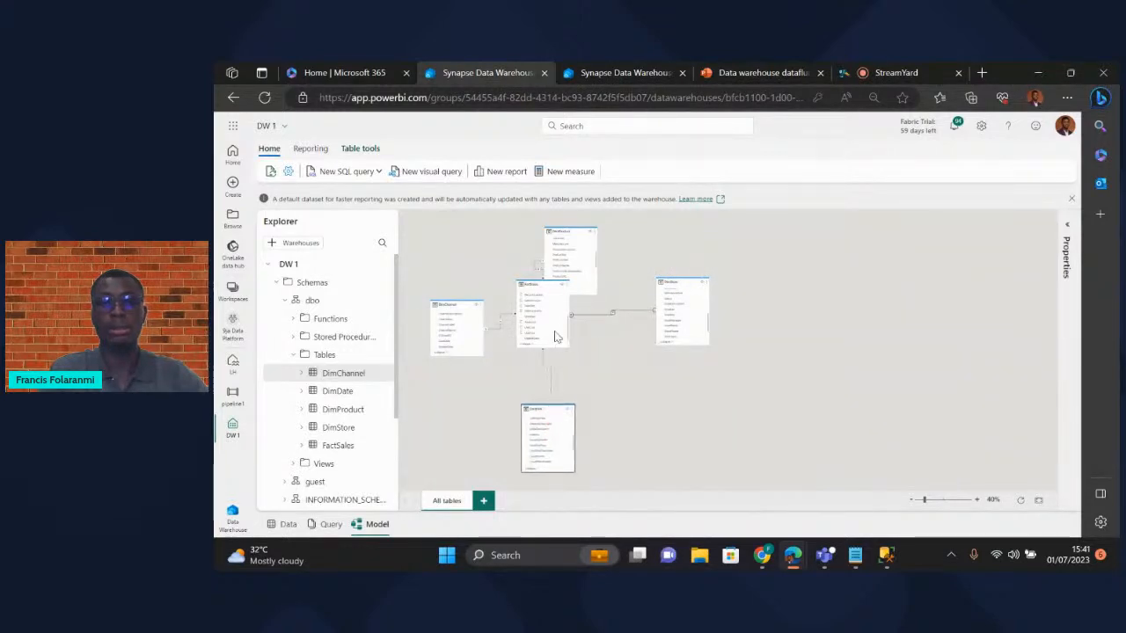
{"action": "left_click_drag", "start_coordinate": [541, 280], "coordinate": [566, 327]}
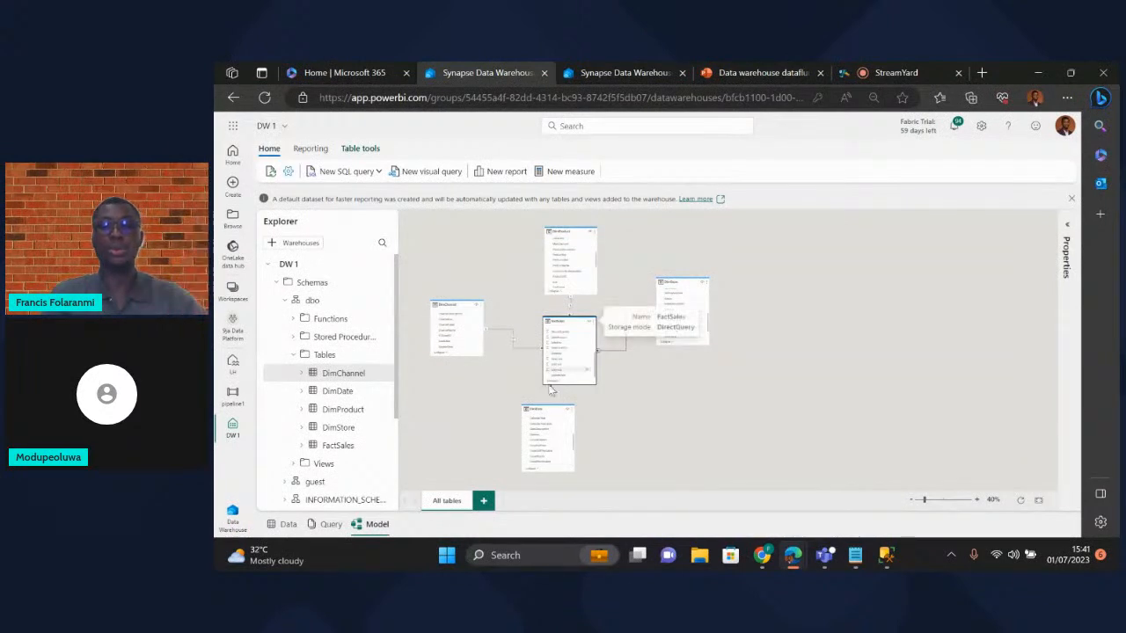
{"action": "left_click_drag", "start_coordinate": [546, 407], "coordinate": [575, 421]}
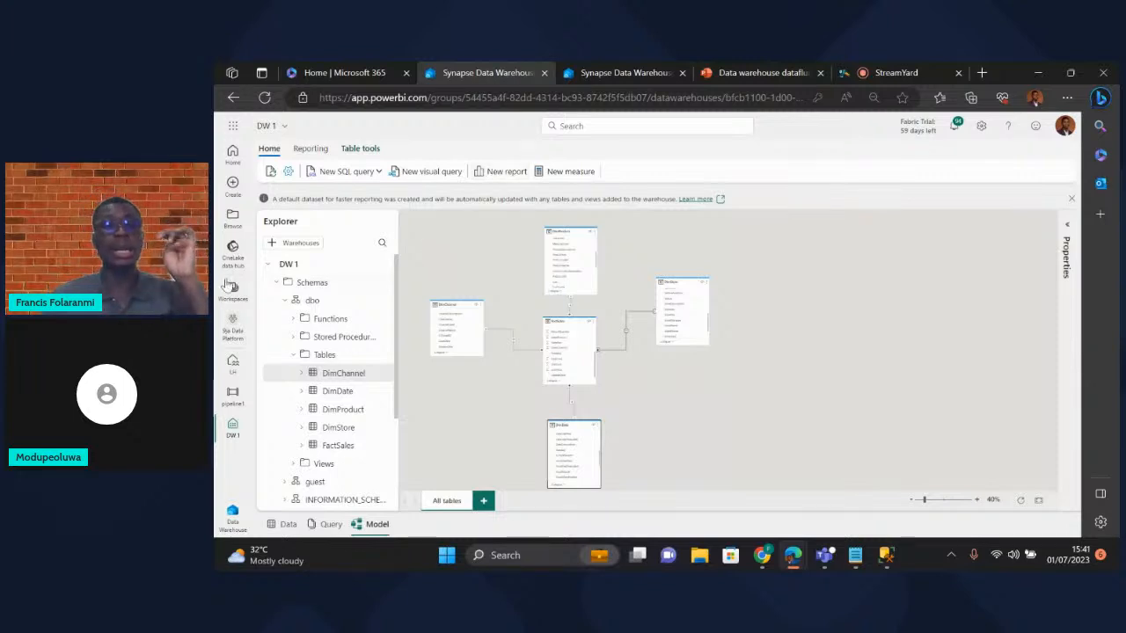
- Collapse the DW 1 tree in the explorer, look at lakehouse LH's contents, and return to warehouse DW 1
{"action": "left_click", "coordinate": [269, 267]}
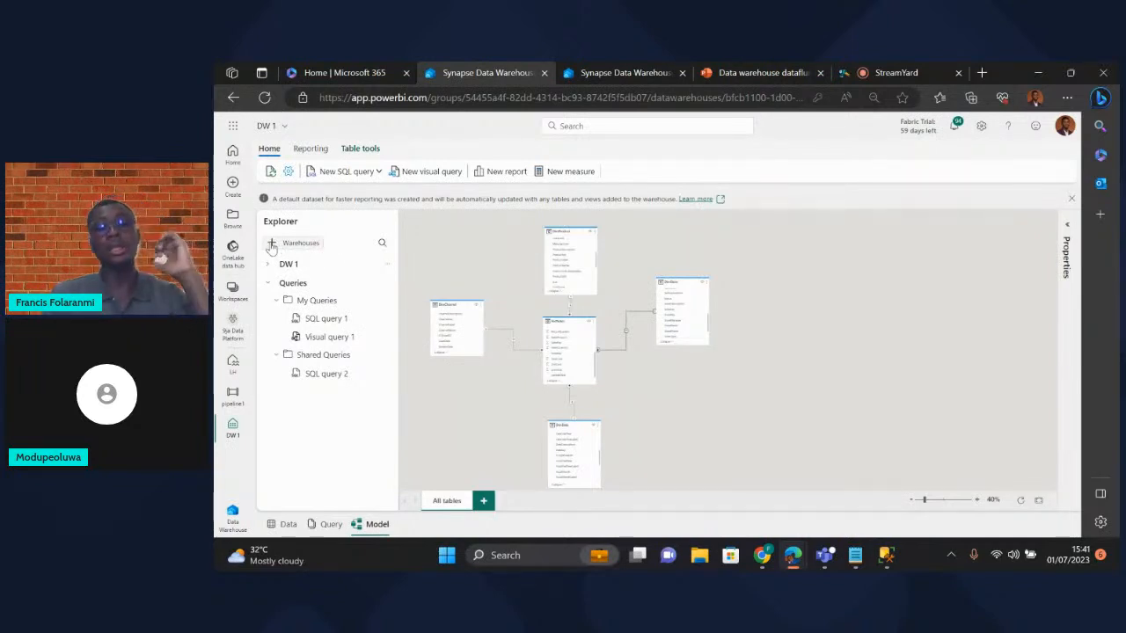
{"action": "left_click", "coordinate": [234, 366]}
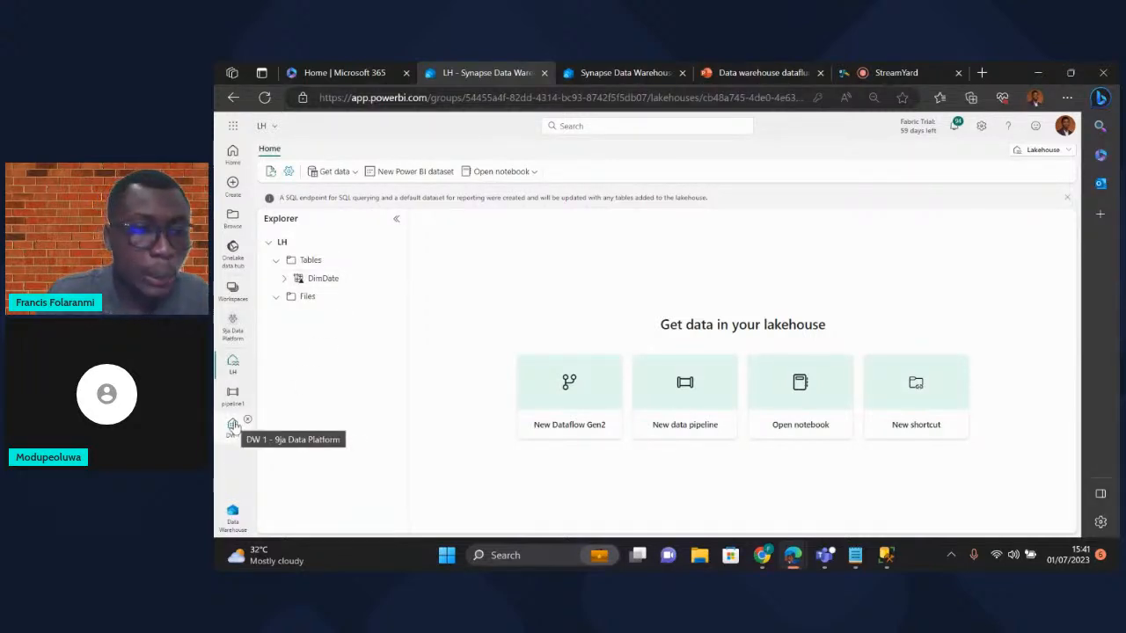
{"action": "left_click", "coordinate": [233, 427]}
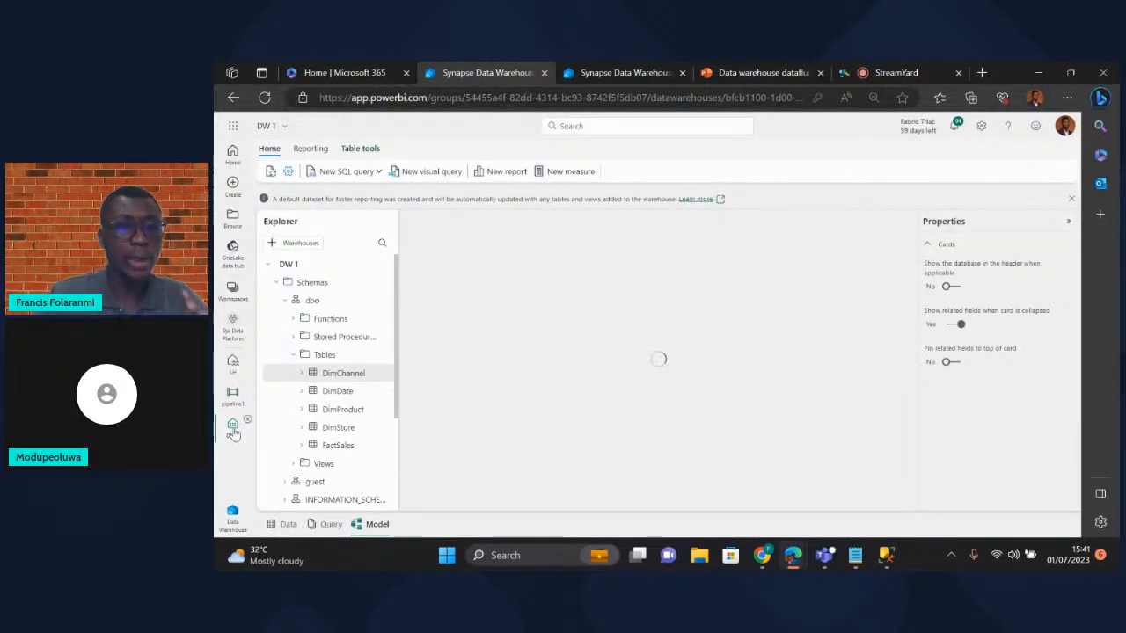
- Go to the 9ja Data Platform workspace and view the details of the DW default dataset and its upstream warehouse
{"action": "left_click", "coordinate": [232, 333]}
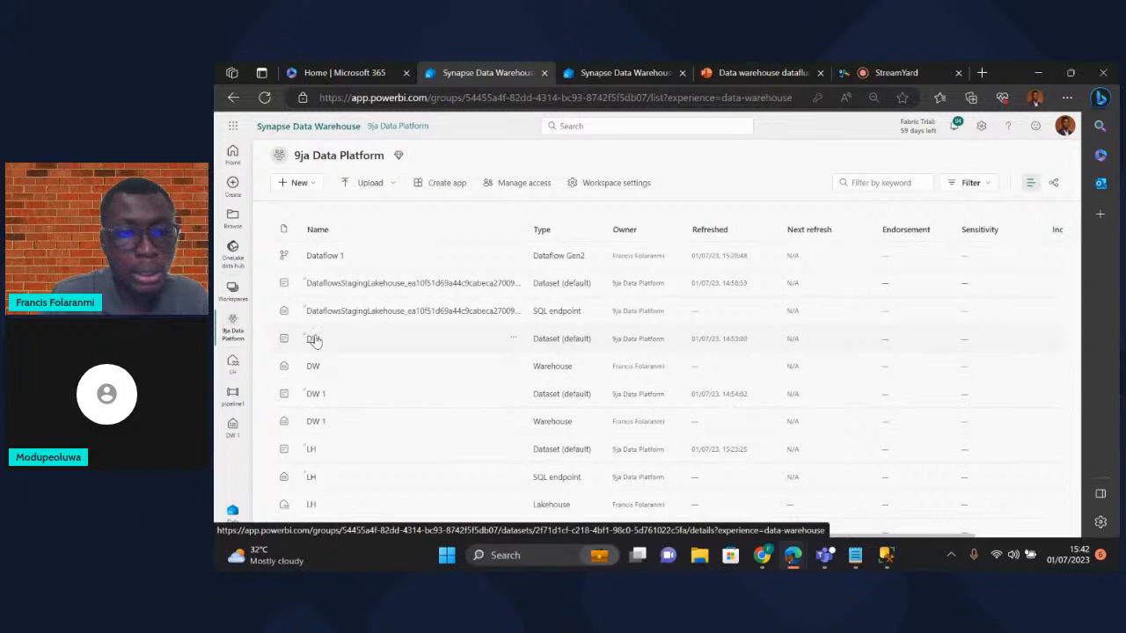
{"action": "left_click", "coordinate": [313, 339]}
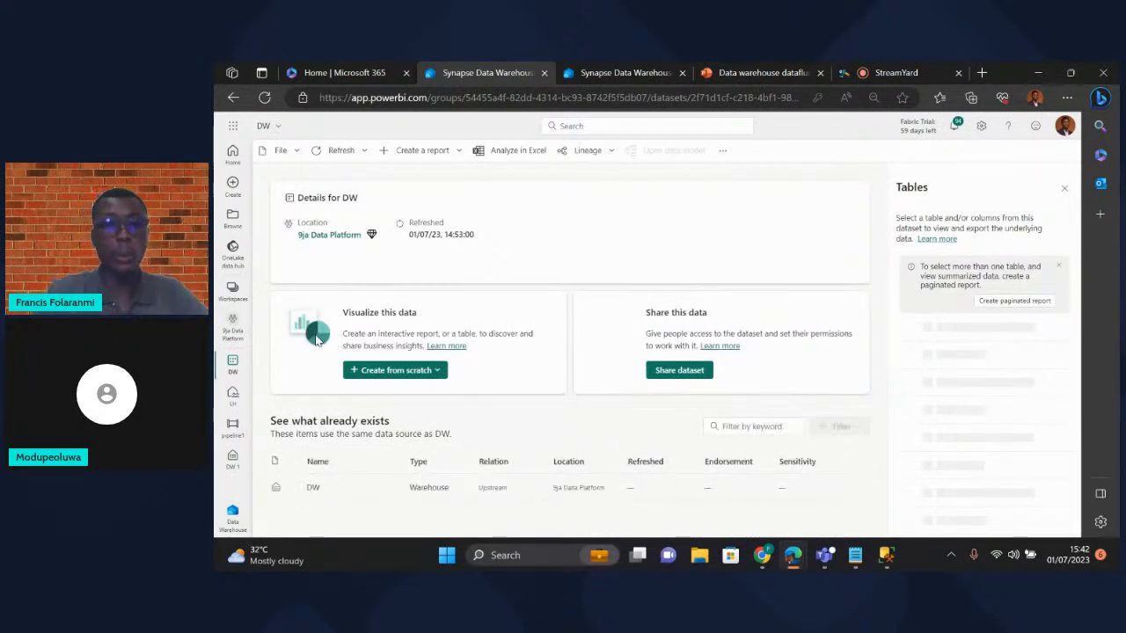
{"action": "left_click", "coordinate": [313, 488]}
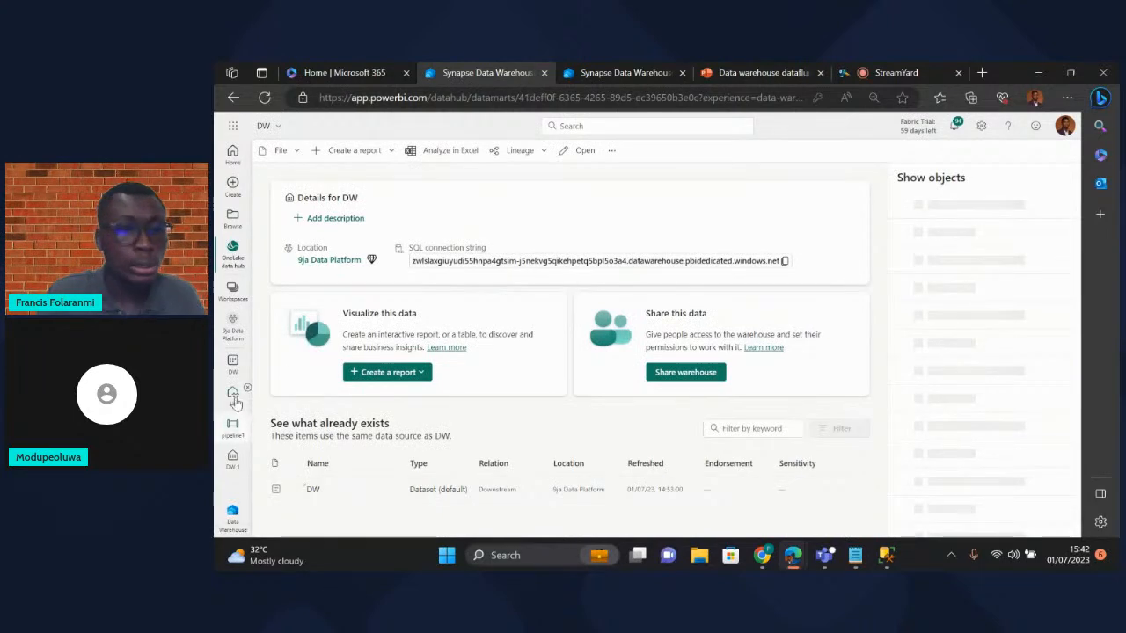
- Open the DW warehouse from the workspace, switch to the DW dataset's details, and close that dataset
{"action": "left_click", "coordinate": [232, 325]}
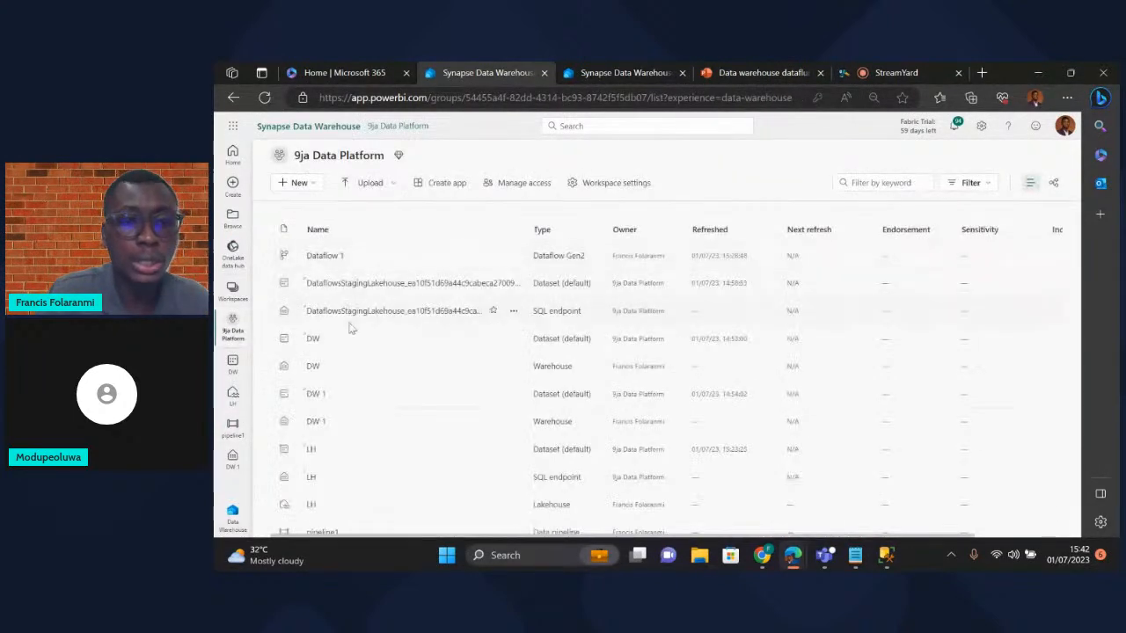
{"action": "left_click", "coordinate": [313, 367]}
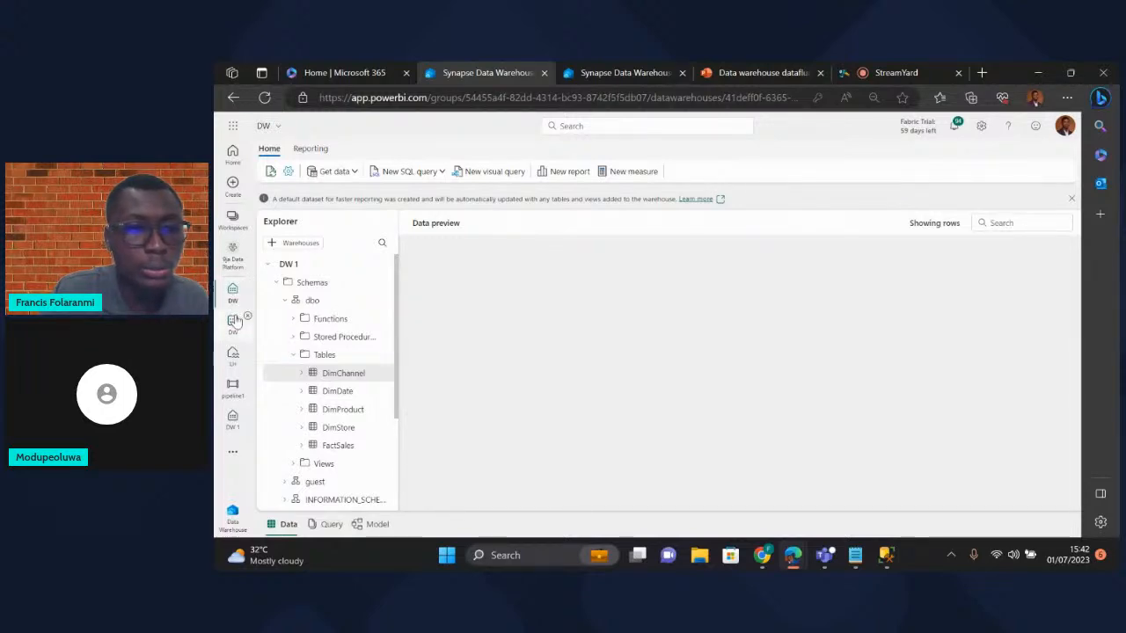
{"action": "left_click", "coordinate": [234, 322]}
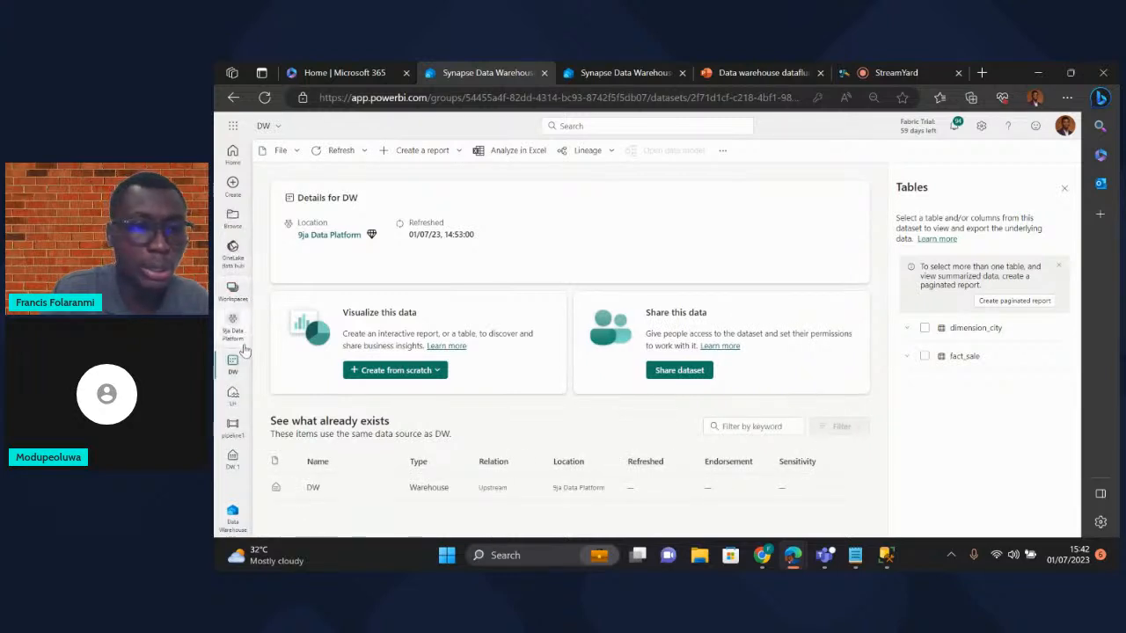
{"action": "left_click", "coordinate": [247, 358]}
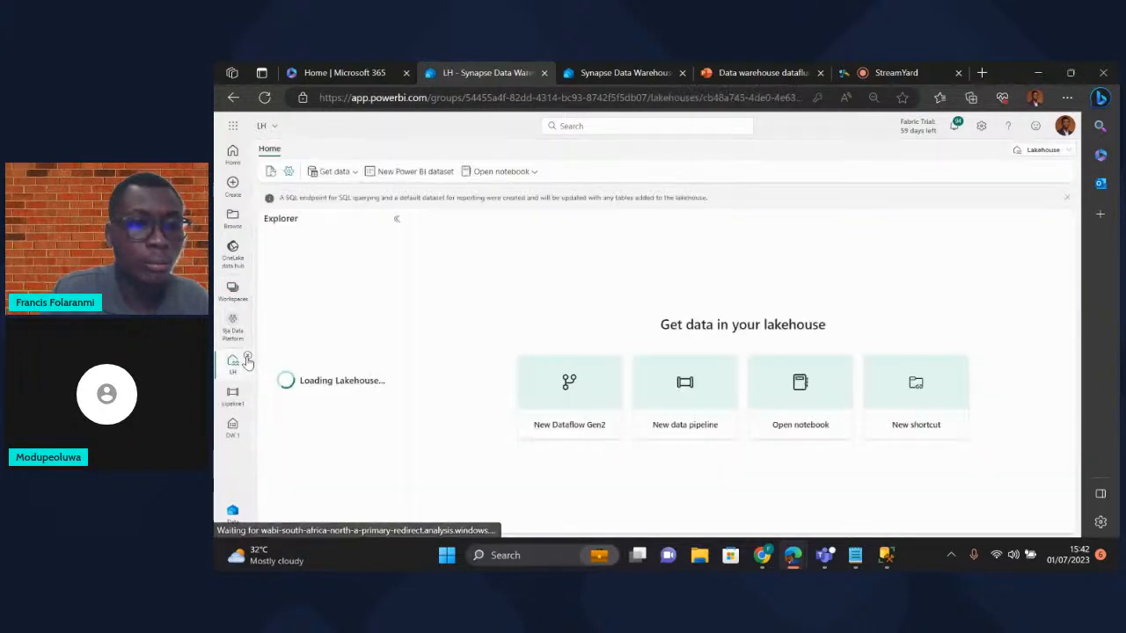
- Reopen the DW warehouse from the 9ja Data Platform workspace and select the DimChannel table
{"action": "left_click", "coordinate": [233, 327]}
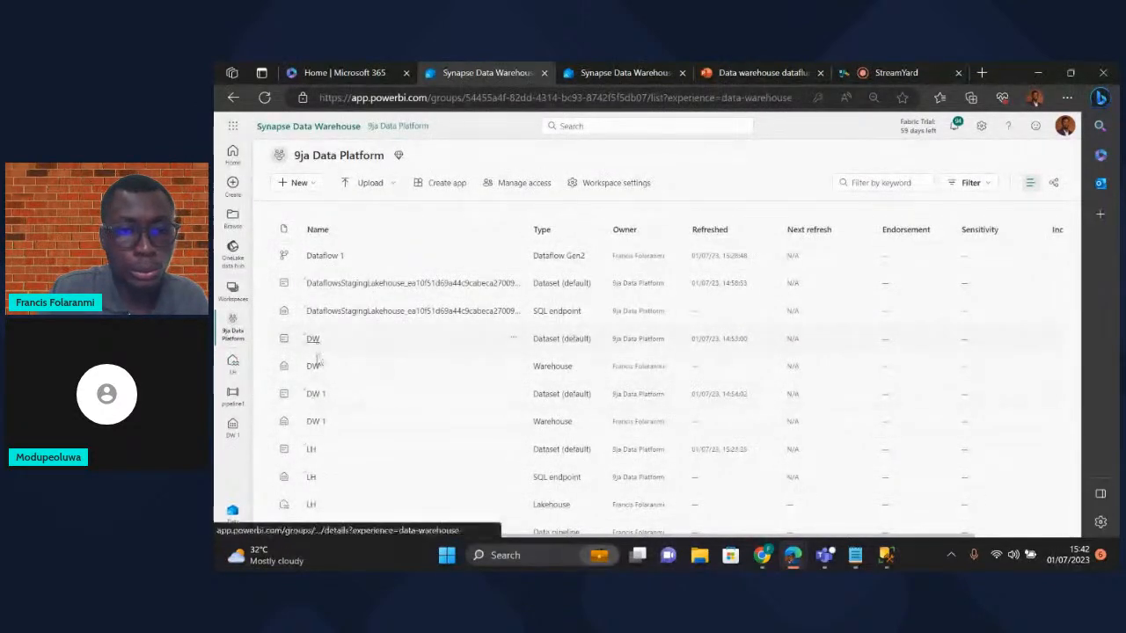
{"action": "left_click", "coordinate": [312, 366]}
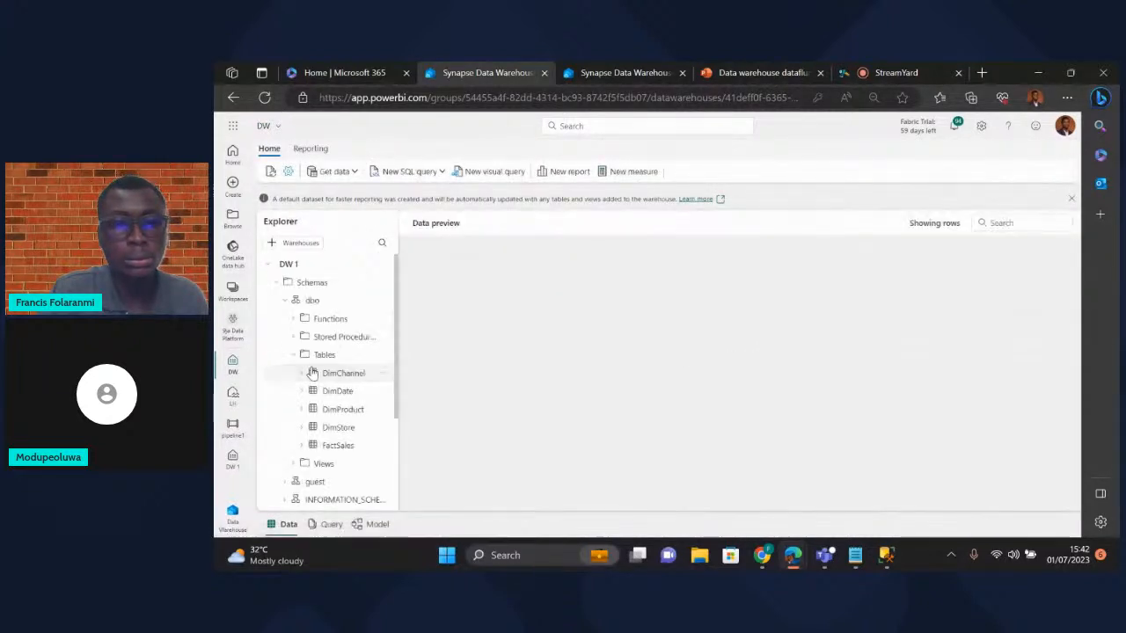
{"action": "left_click", "coordinate": [312, 373]}
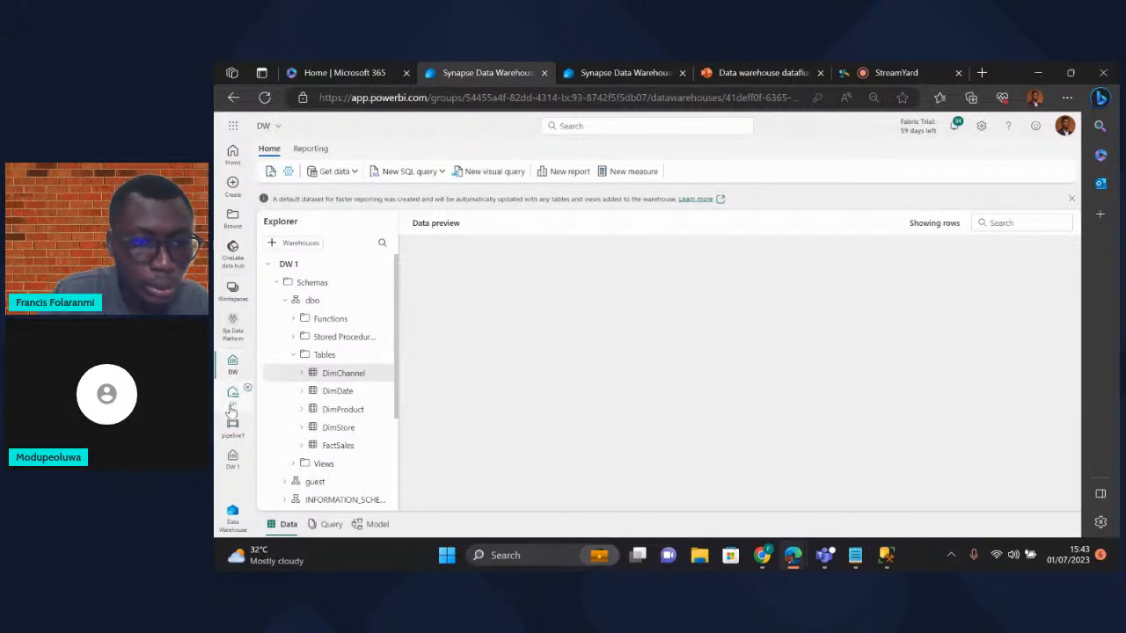
- View the DW 1 default dataset's details from the 9ja Data Platform workspace, close them, and open the DW 1 warehouse instead
{"action": "left_click", "coordinate": [233, 334]}
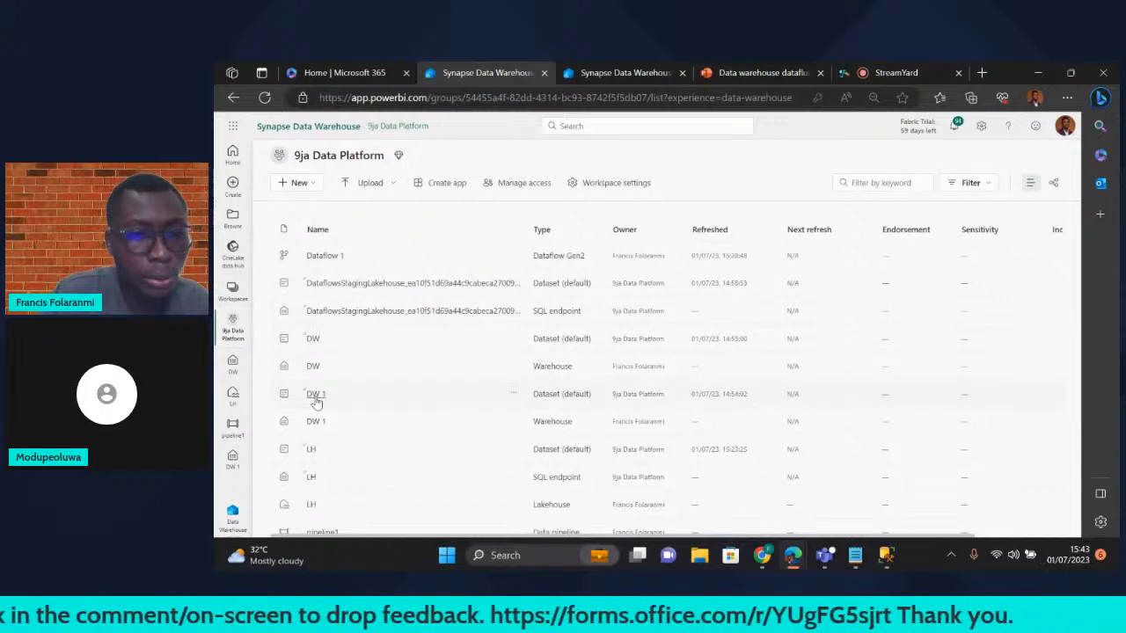
{"action": "left_click", "coordinate": [315, 396]}
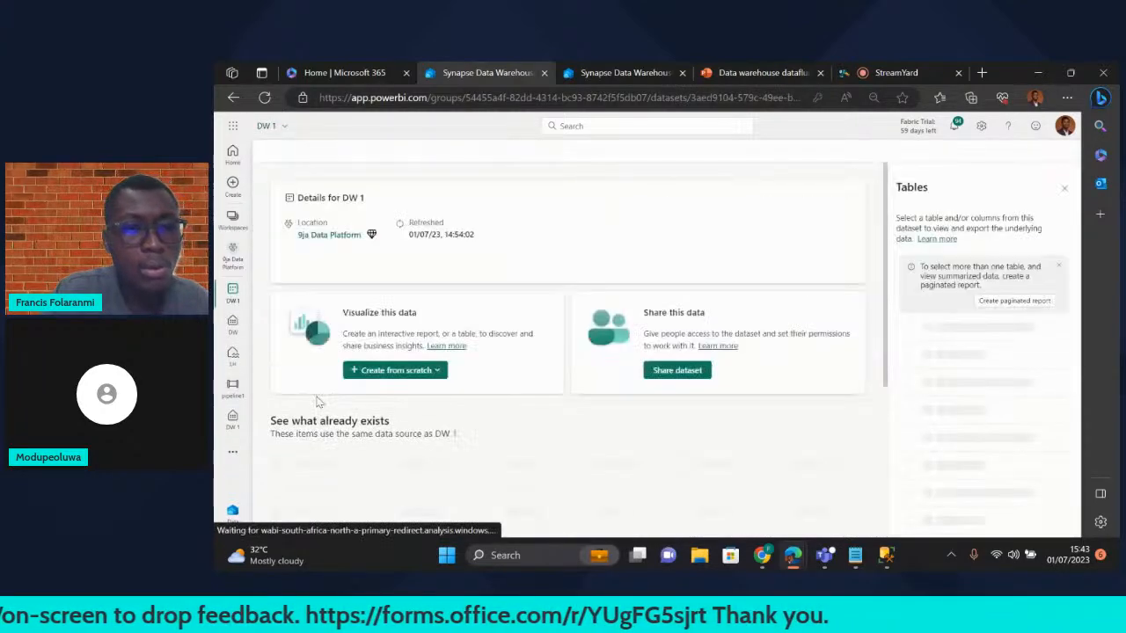
{"action": "left_click", "coordinate": [247, 291]}
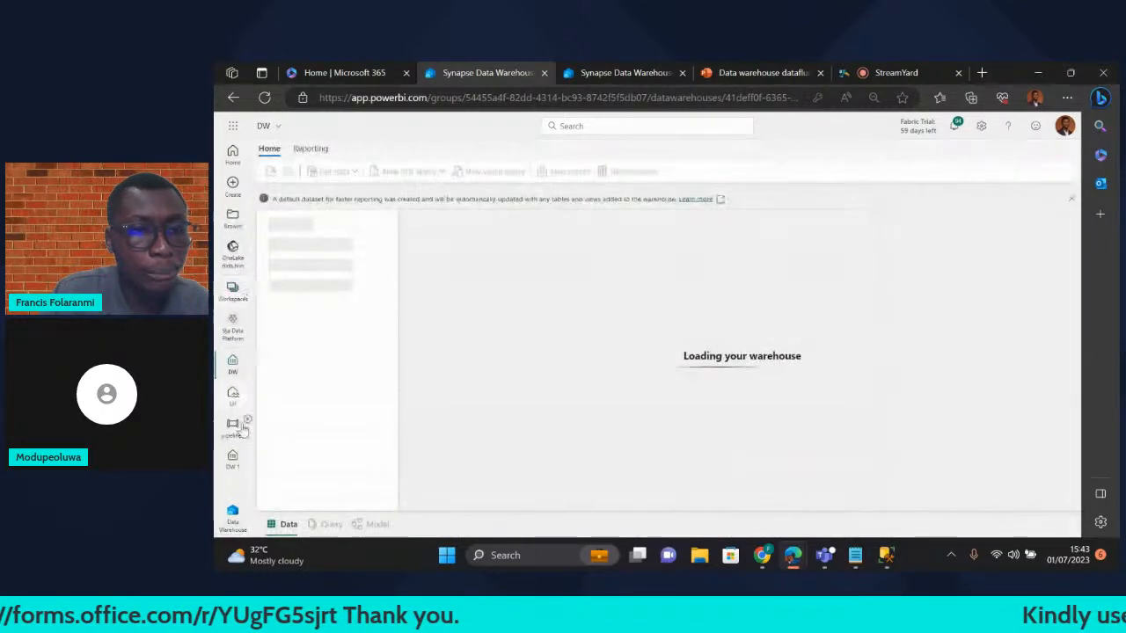
{"action": "left_click", "coordinate": [232, 327]}
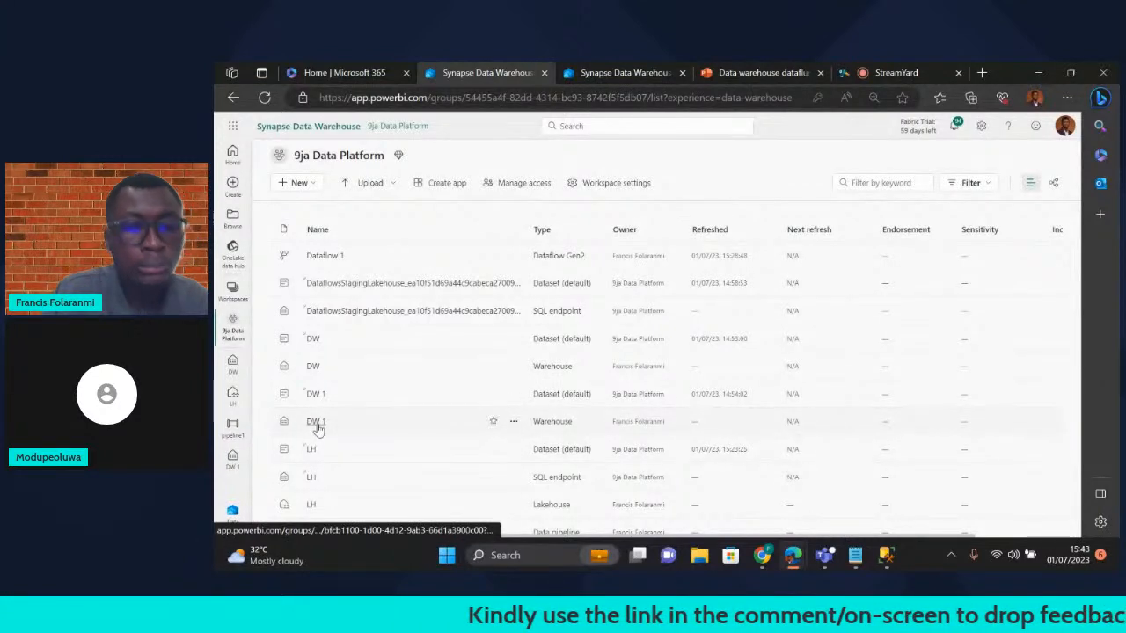
{"action": "left_click", "coordinate": [318, 427]}
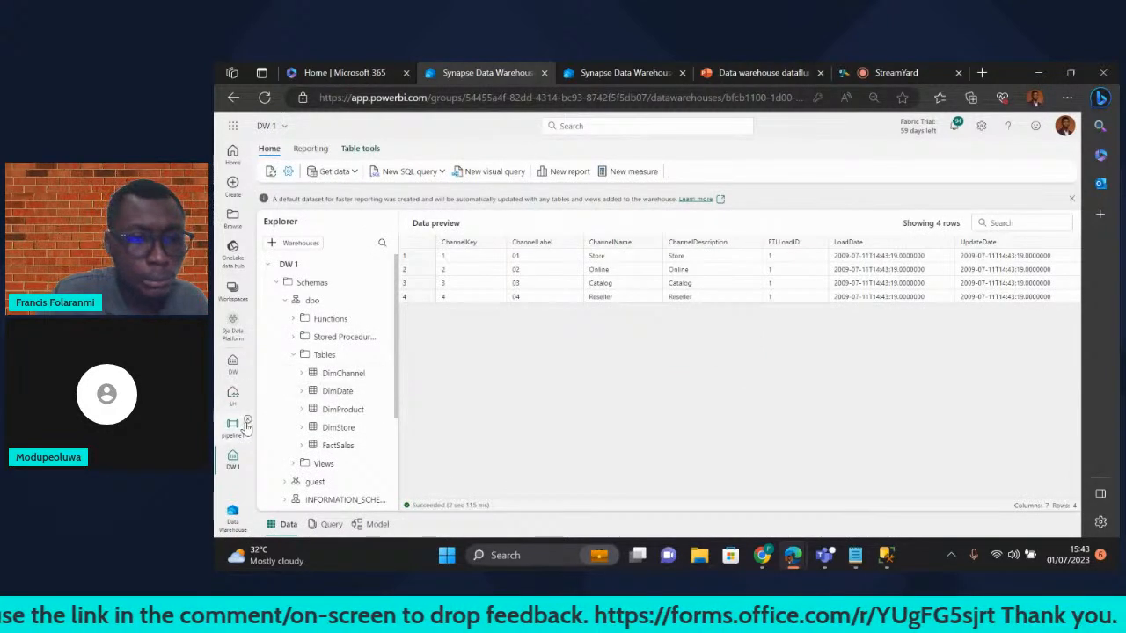
- Reload the DW 1 warehouse page, confirming the reload, and open the DW warehouse from the 9ja Data Platform workspace
{"action": "left_click", "coordinate": [266, 100]}
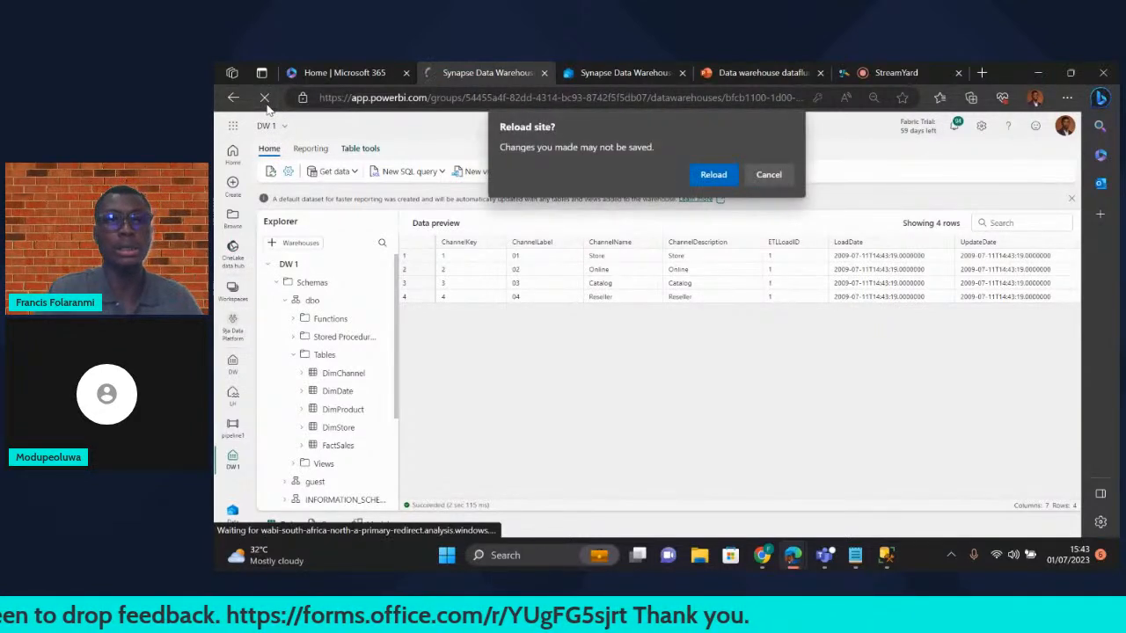
{"action": "left_click", "coordinate": [713, 175]}
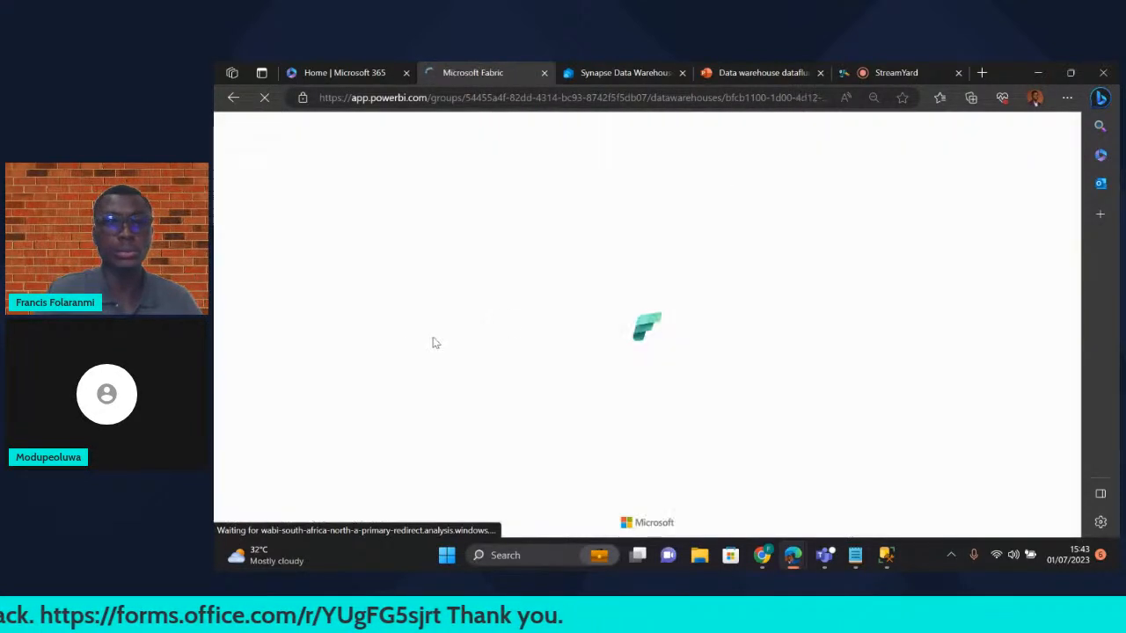
{"action": "left_click", "coordinate": [621, 68]}
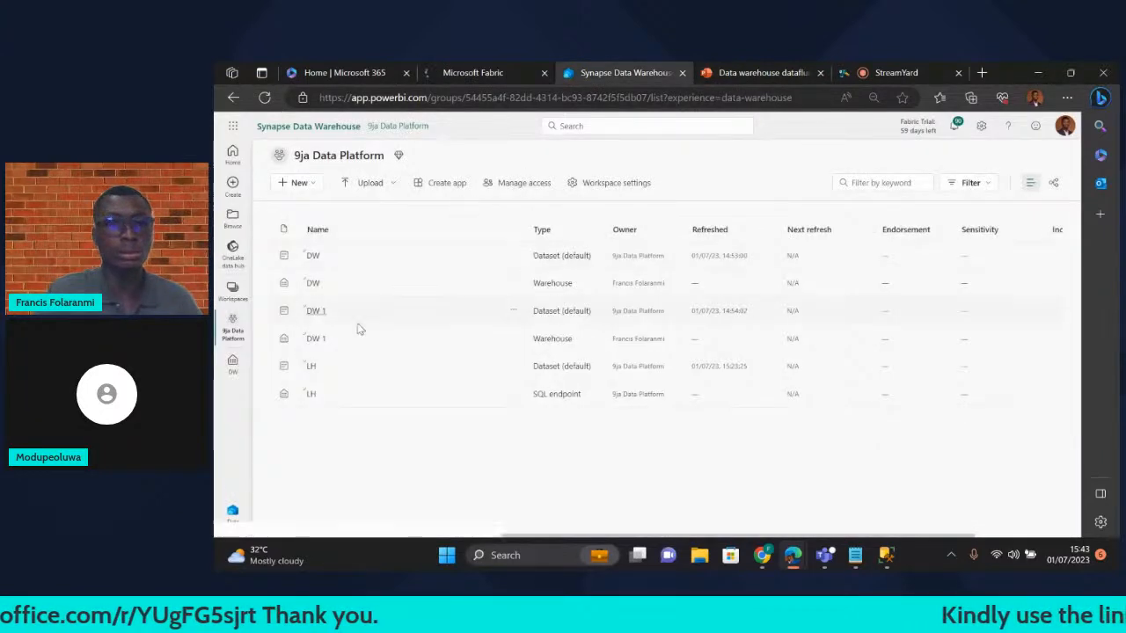
{"action": "left_click", "coordinate": [473, 73]}
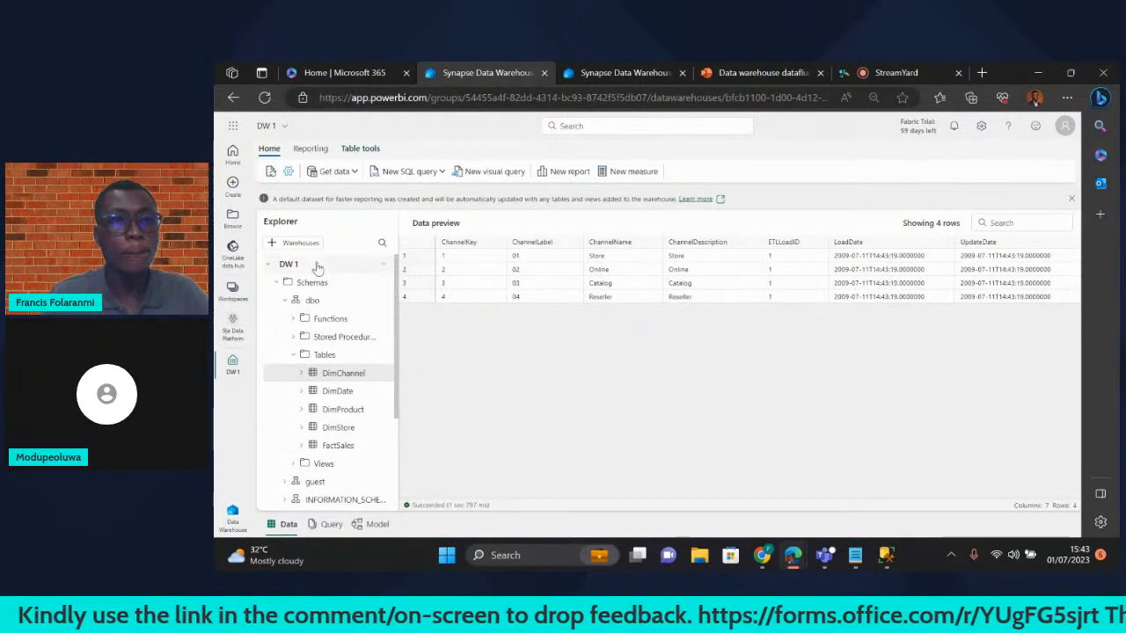
{"action": "left_click", "coordinate": [233, 325]}
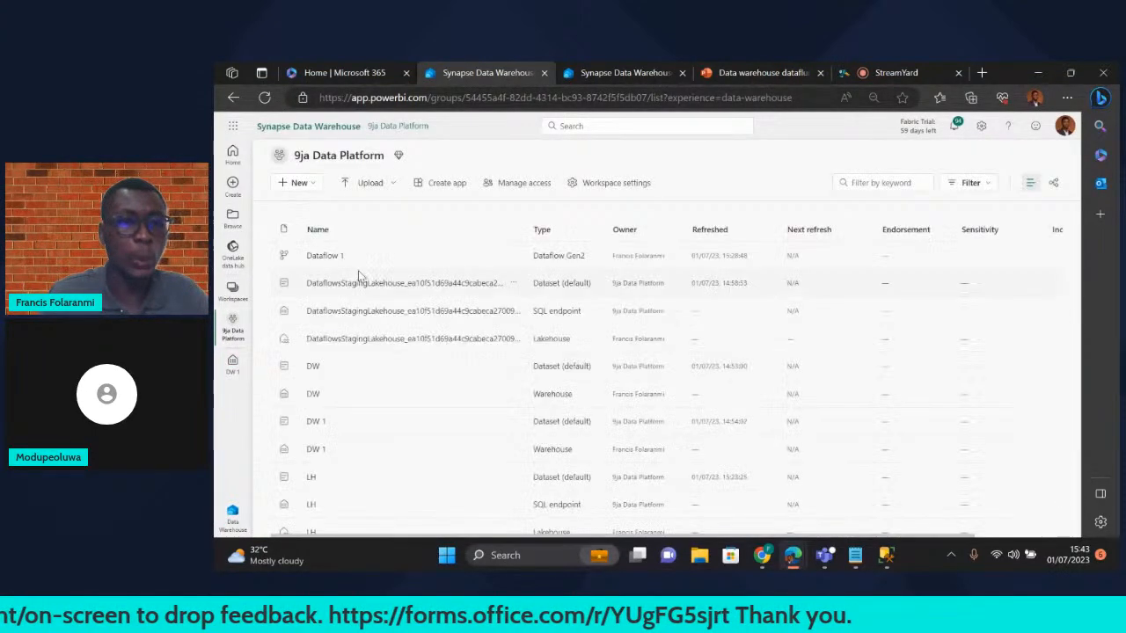
{"action": "left_click", "coordinate": [312, 395]}
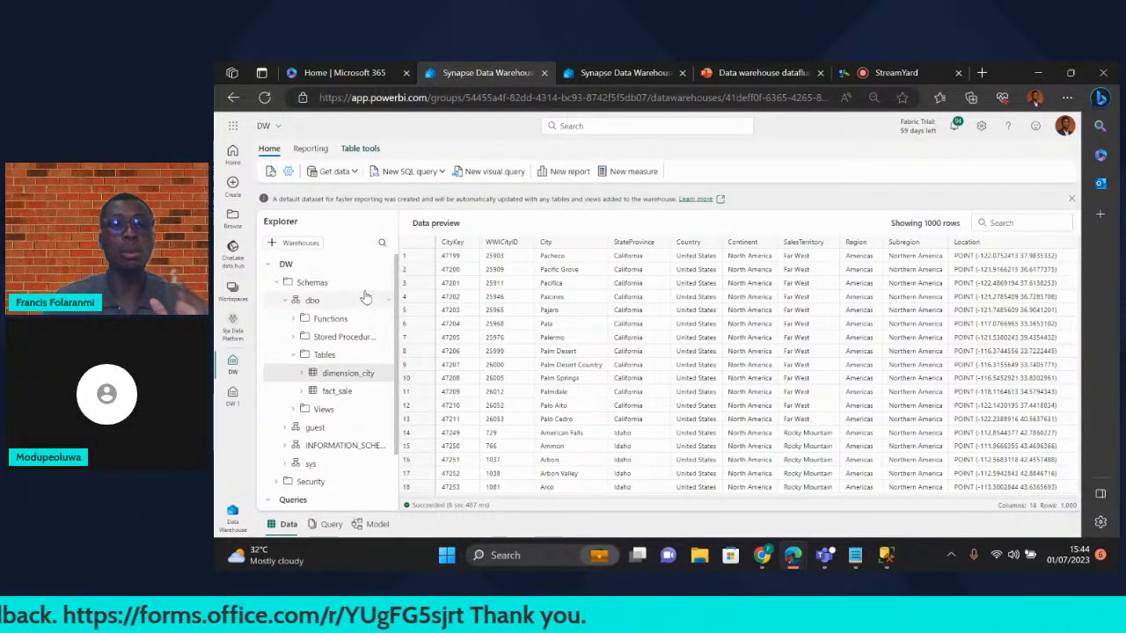
- Open the LH SQL endpoint from the 9ja Data Platform workspace and switch it to the Lakehouse view
{"action": "left_click", "coordinate": [232, 325]}
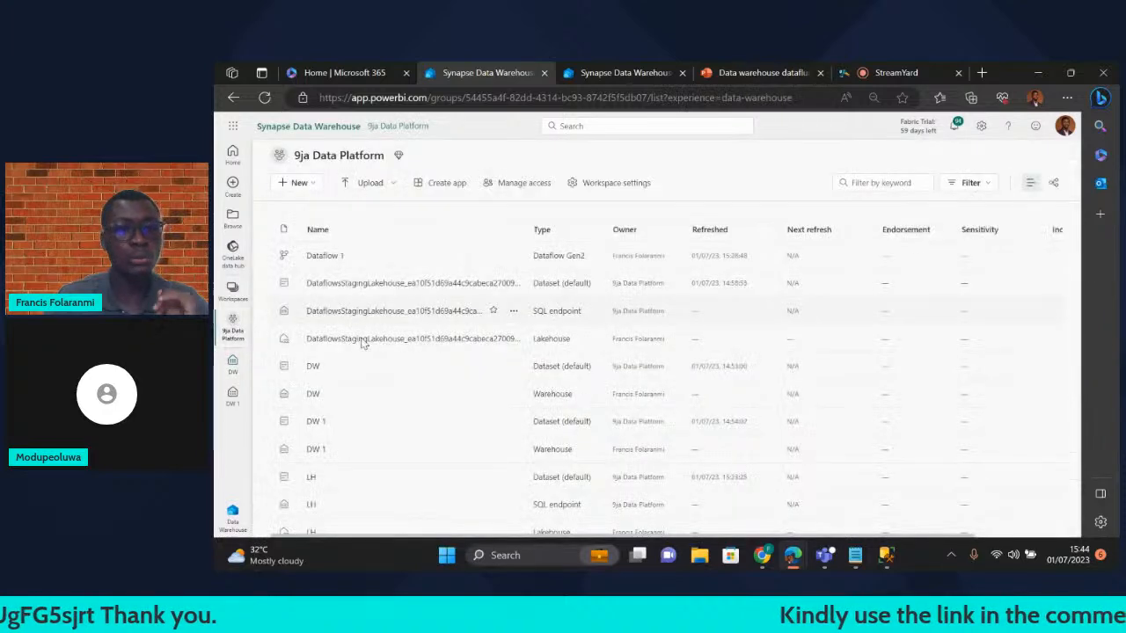
{"action": "left_click", "coordinate": [313, 505]}
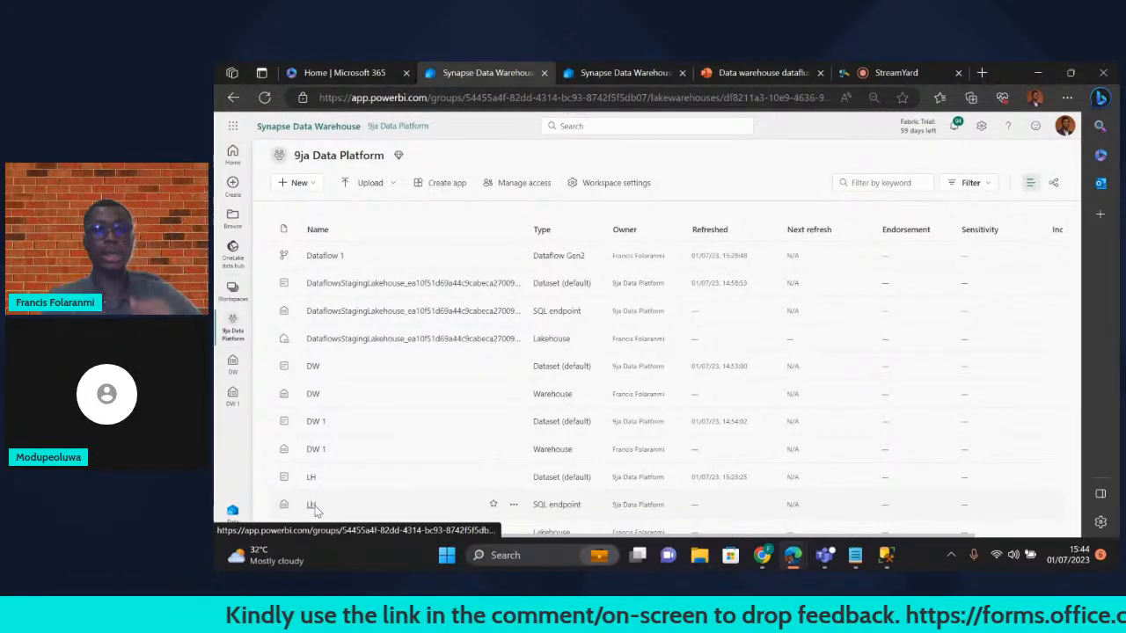
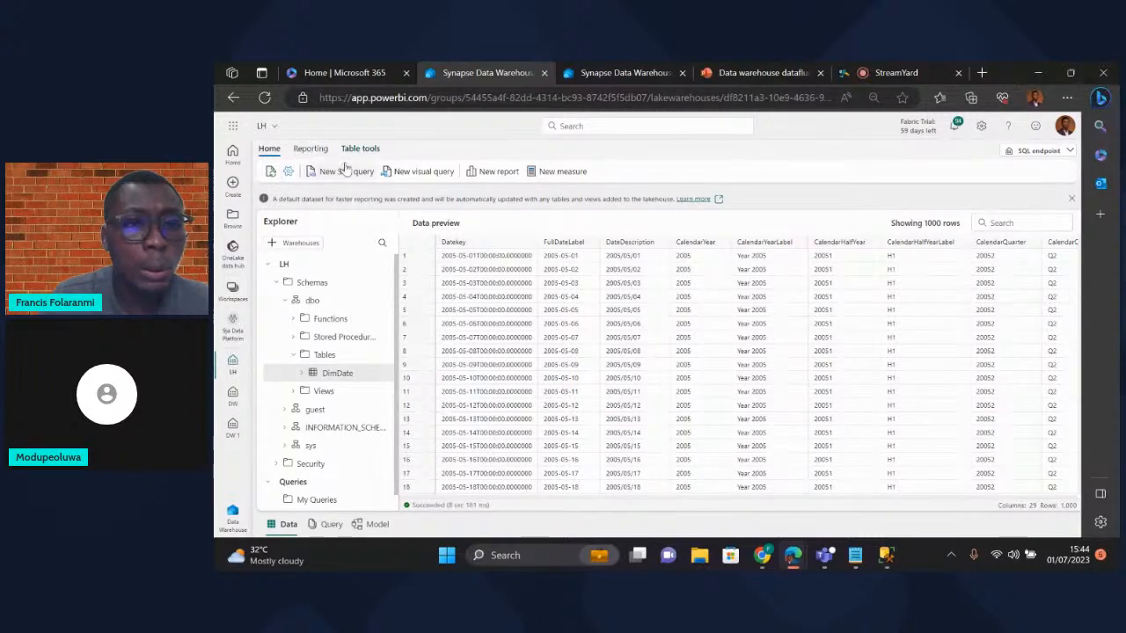
{"action": "left_click", "coordinate": [1028, 156]}
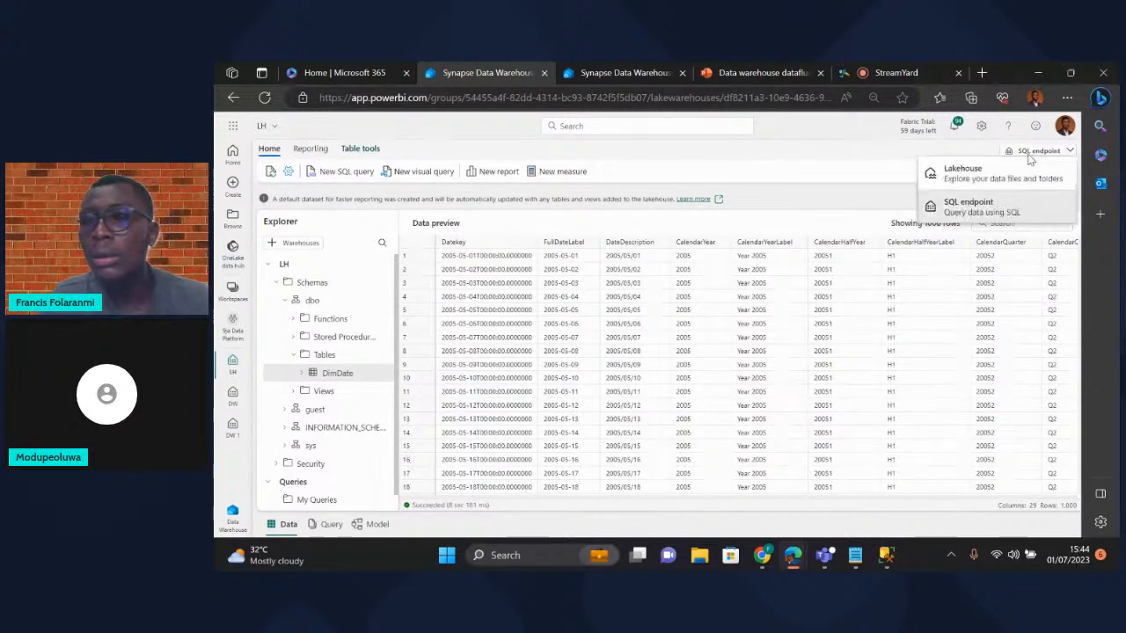
{"action": "left_click", "coordinate": [820, 168]}
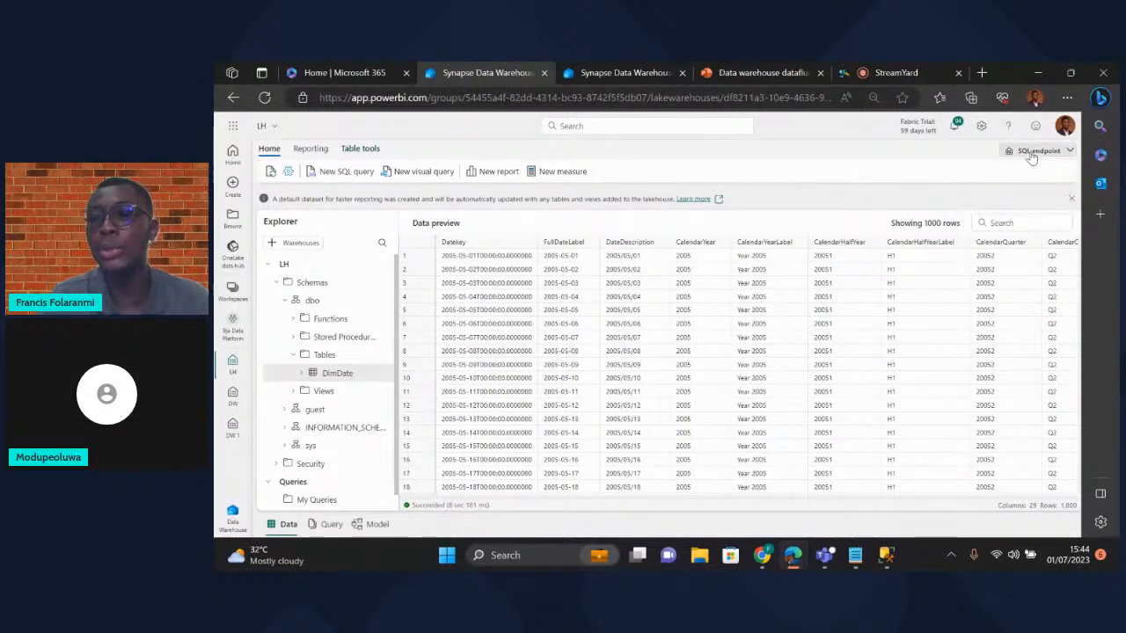
{"action": "left_click", "coordinate": [1034, 156]}
{"action": "left_click", "coordinate": [979, 175]}
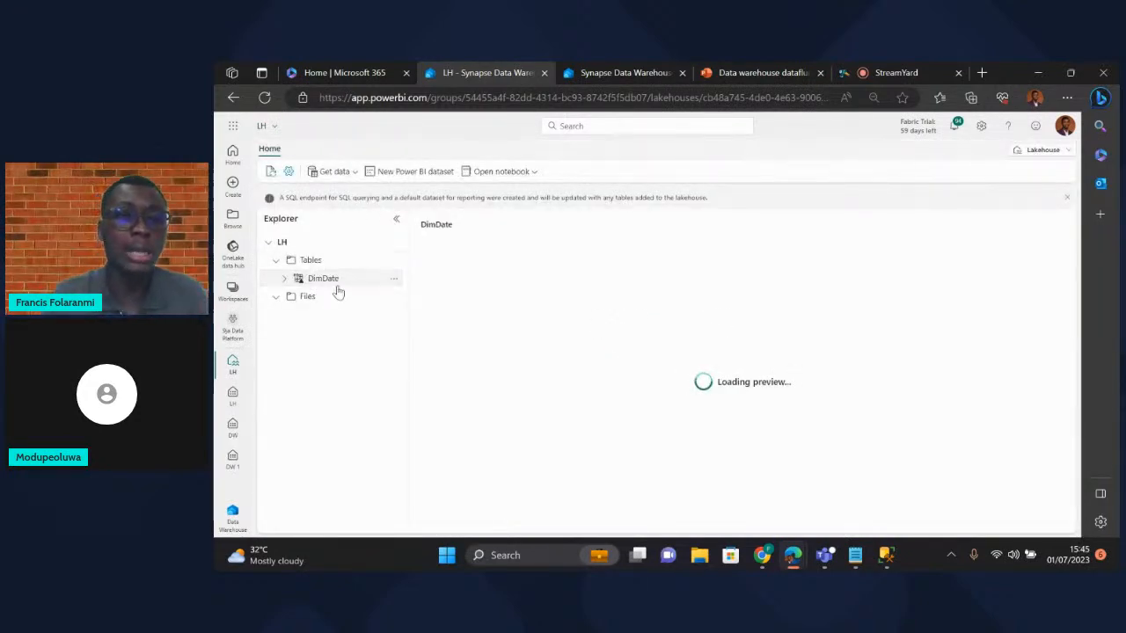
- Start a new shortcut in lakehouse LH from Microsoft OneLake, using the DW warehouse as its data source
{"action": "left_click", "coordinate": [354, 172]}
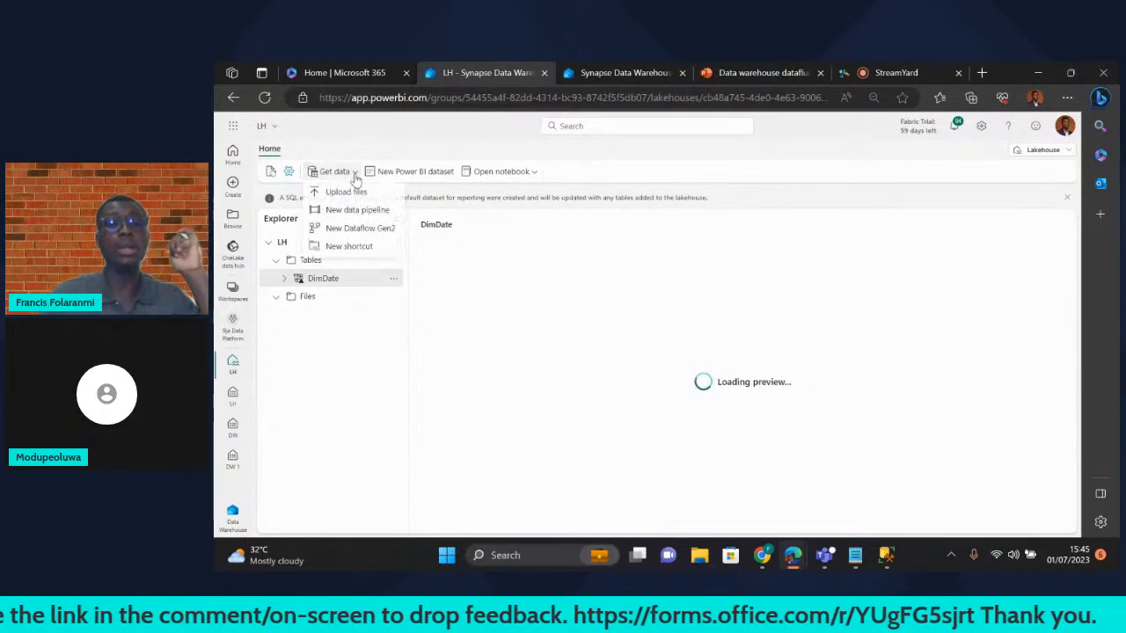
{"action": "left_click", "coordinate": [348, 247]}
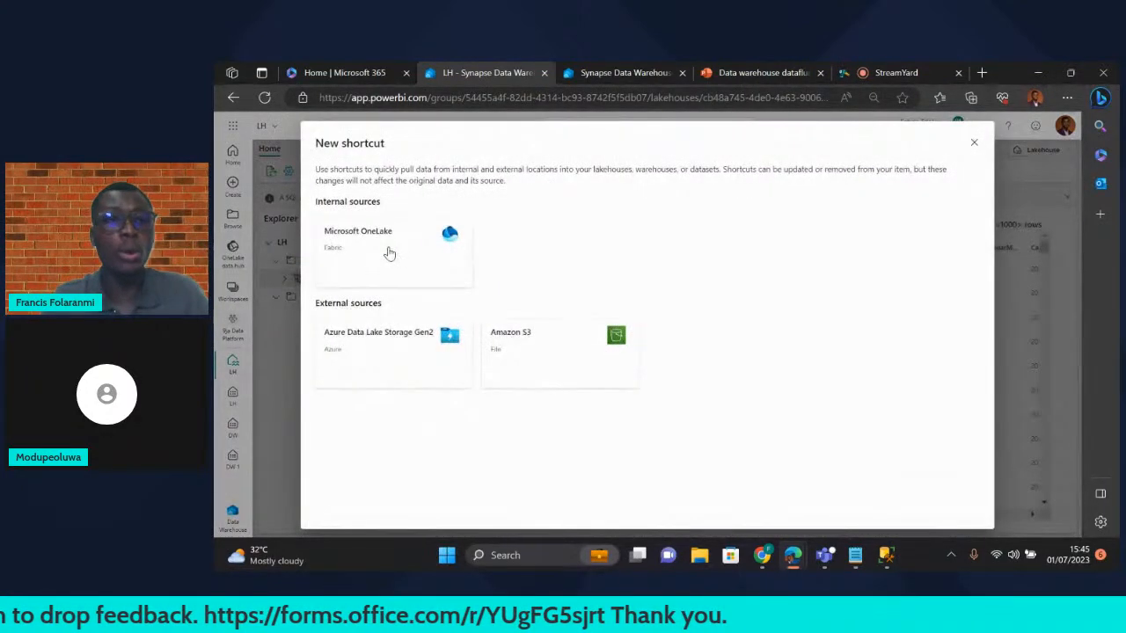
{"action": "left_click", "coordinate": [388, 253]}
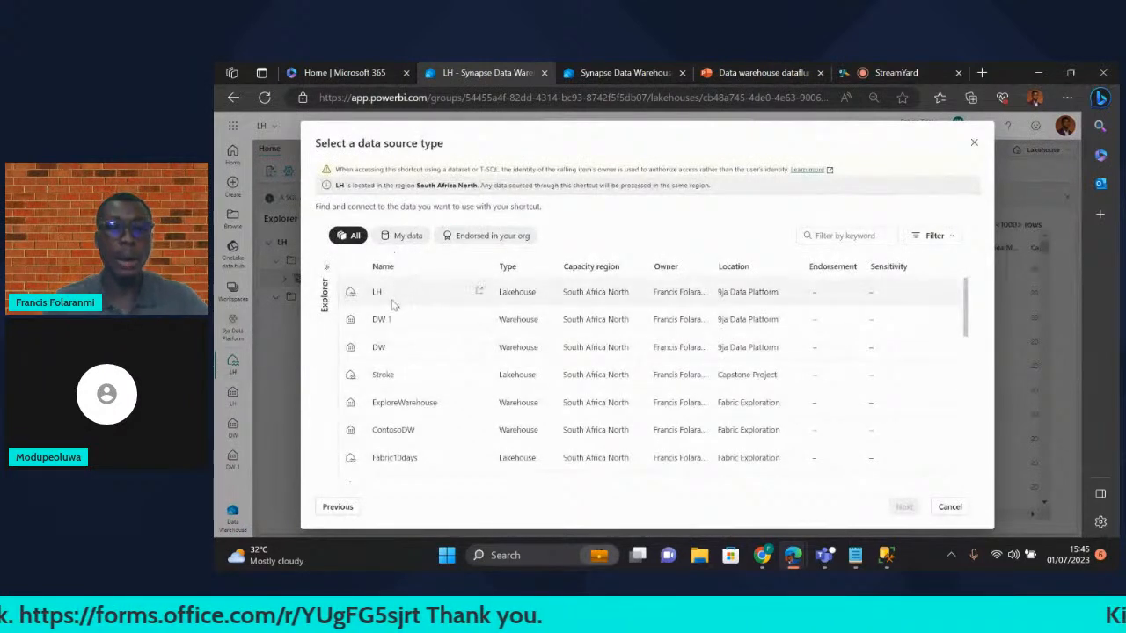
{"action": "left_click", "coordinate": [382, 349]}
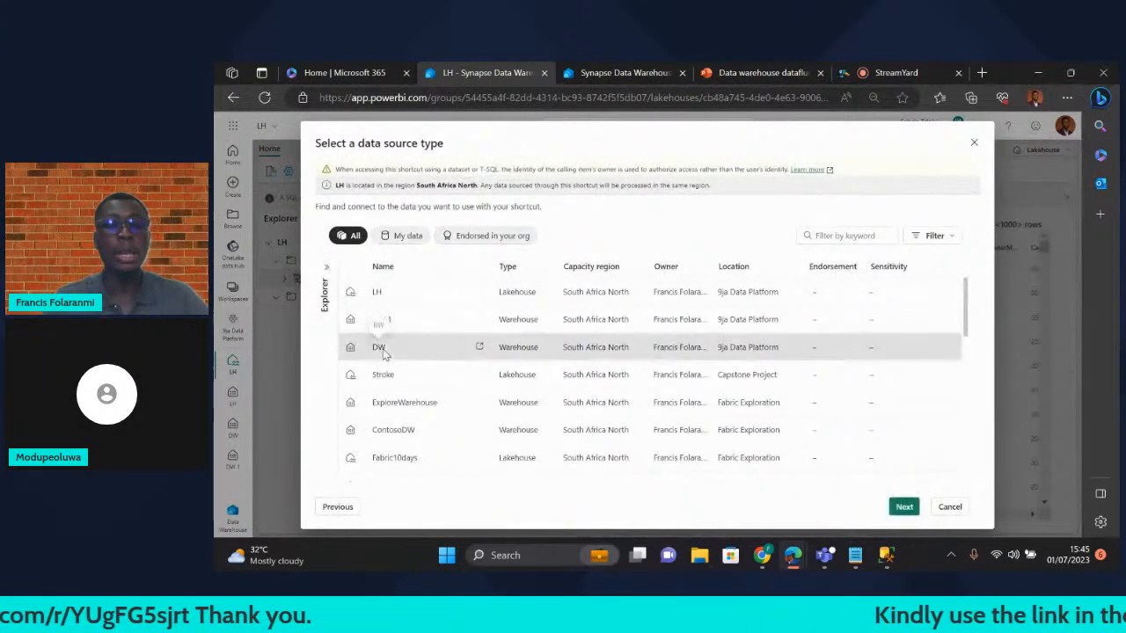
{"action": "left_click", "coordinate": [905, 508]}
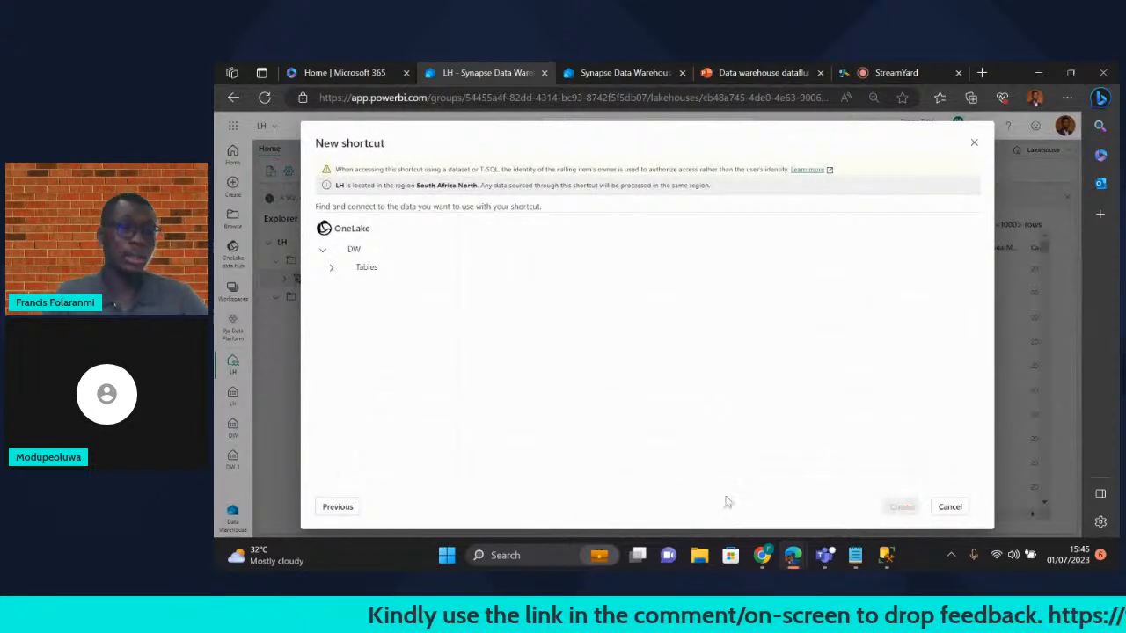
- Choose the fact_sale table under DW's dbo schema and create the shortcut in lakehouse LH
{"action": "left_click", "coordinate": [332, 268]}
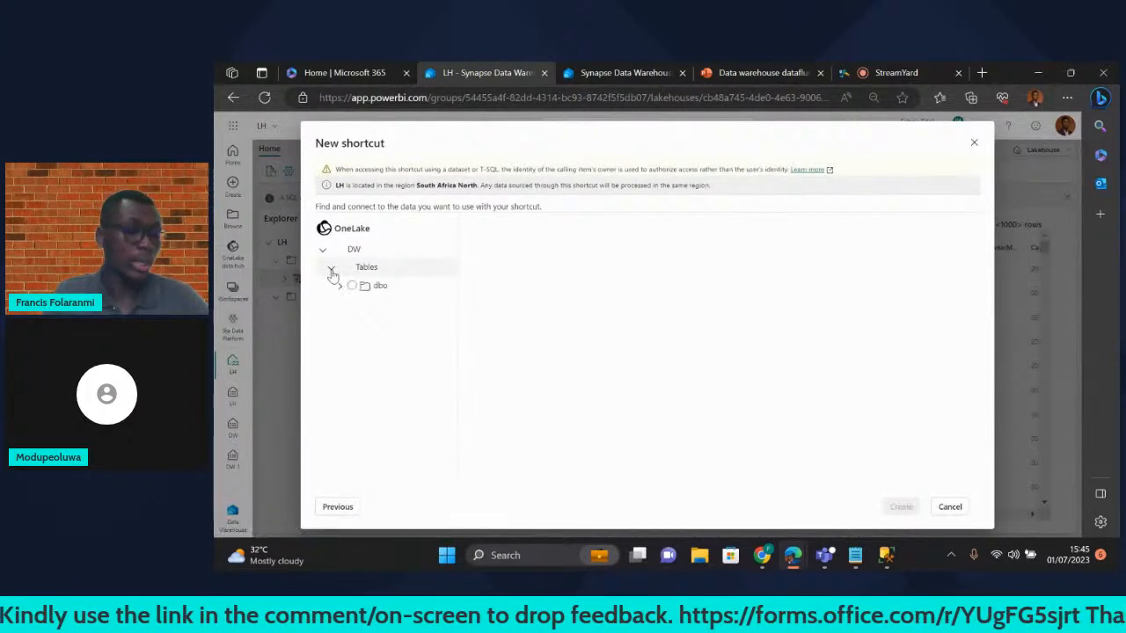
{"action": "left_click", "coordinate": [353, 287]}
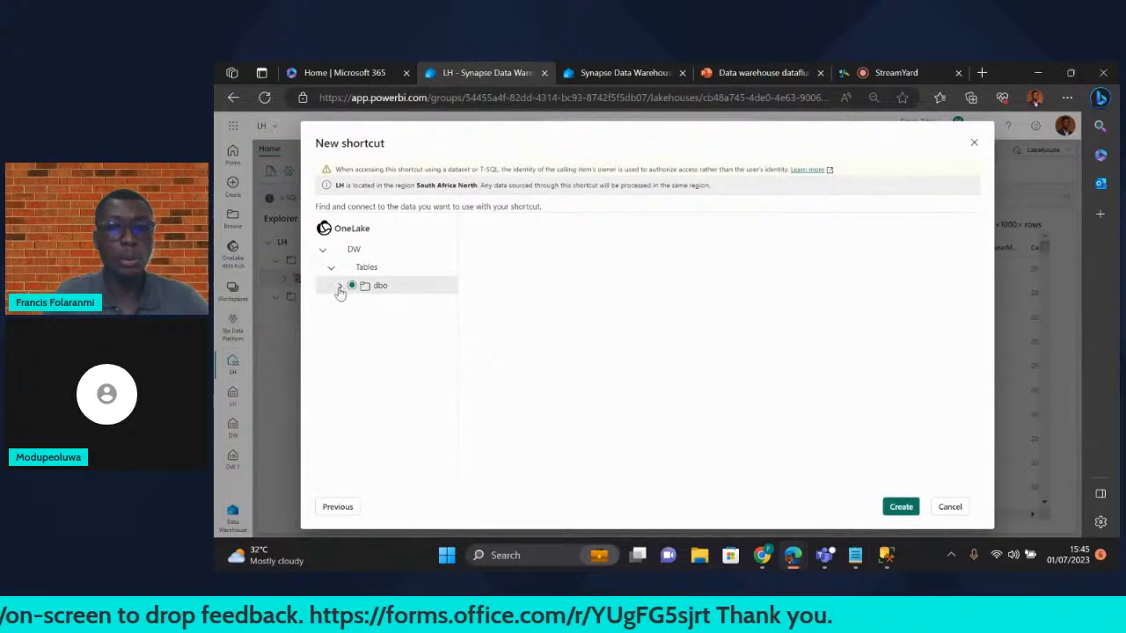
{"action": "left_click", "coordinate": [338, 289]}
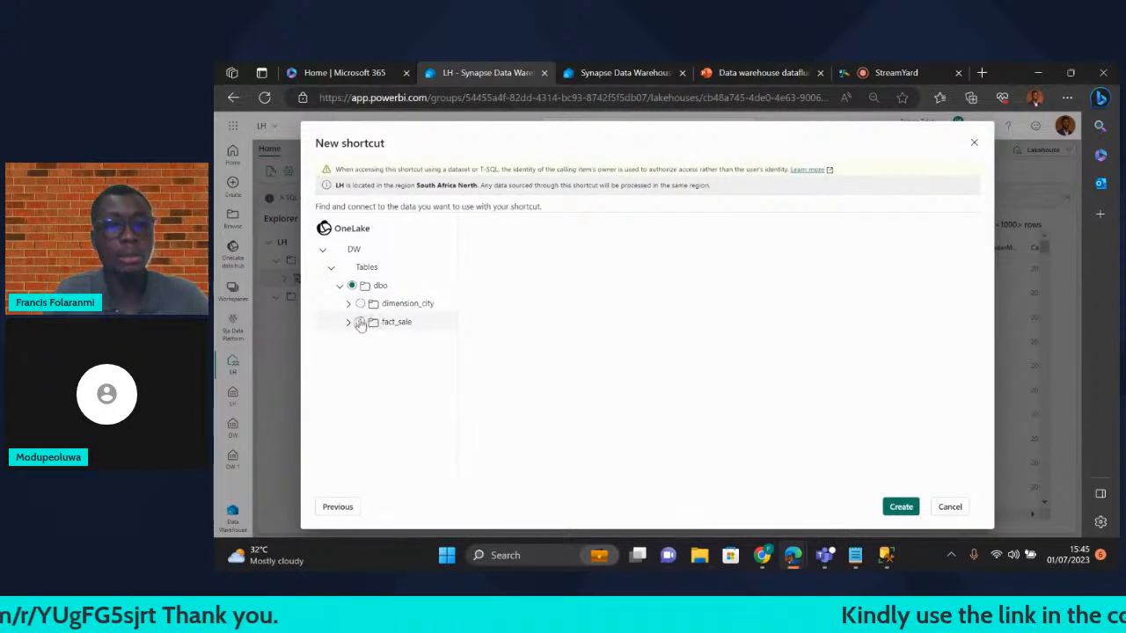
{"action": "left_click", "coordinate": [359, 323]}
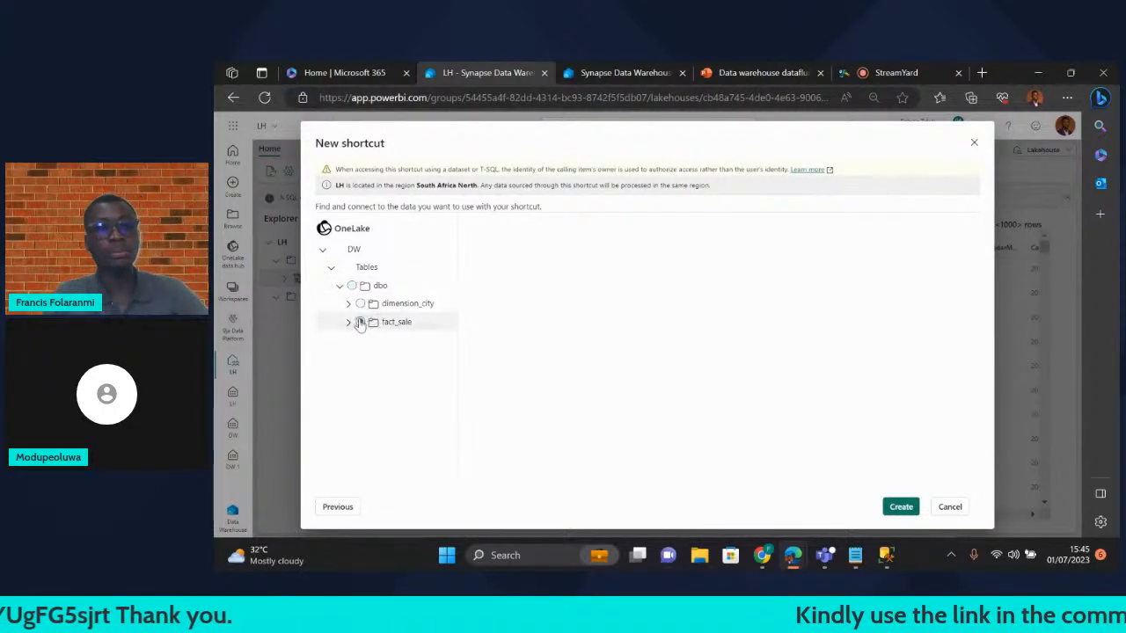
{"action": "left_click", "coordinate": [901, 508]}
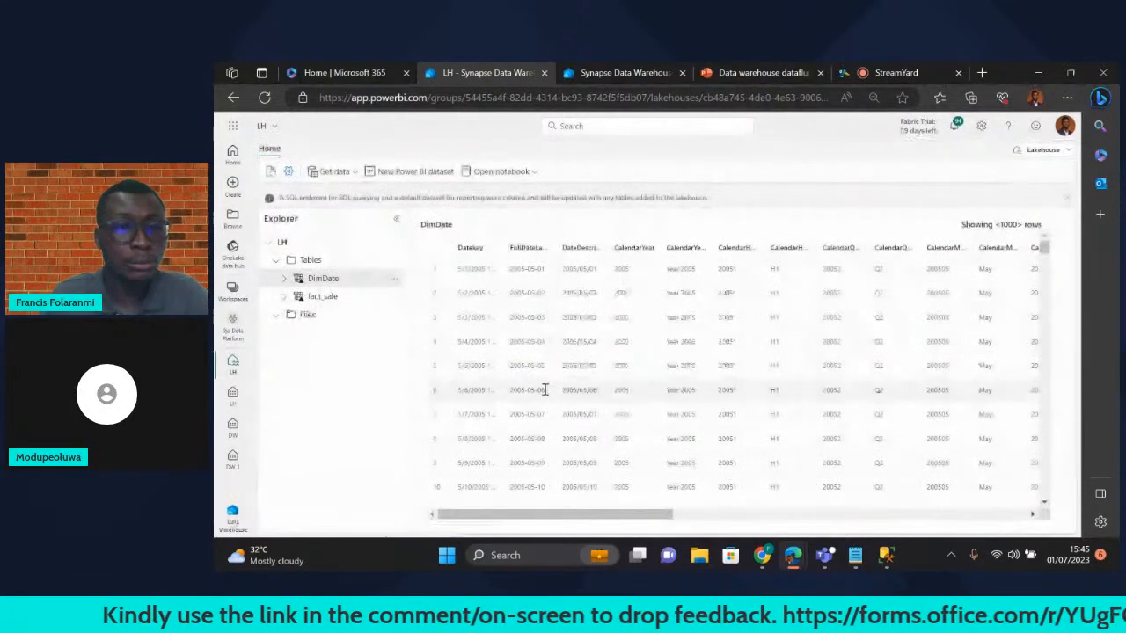
- Close the open DW 1 item, look at the tables in the DW warehouse, and return to lakehouse LH
{"action": "left_click", "coordinate": [334, 284]}
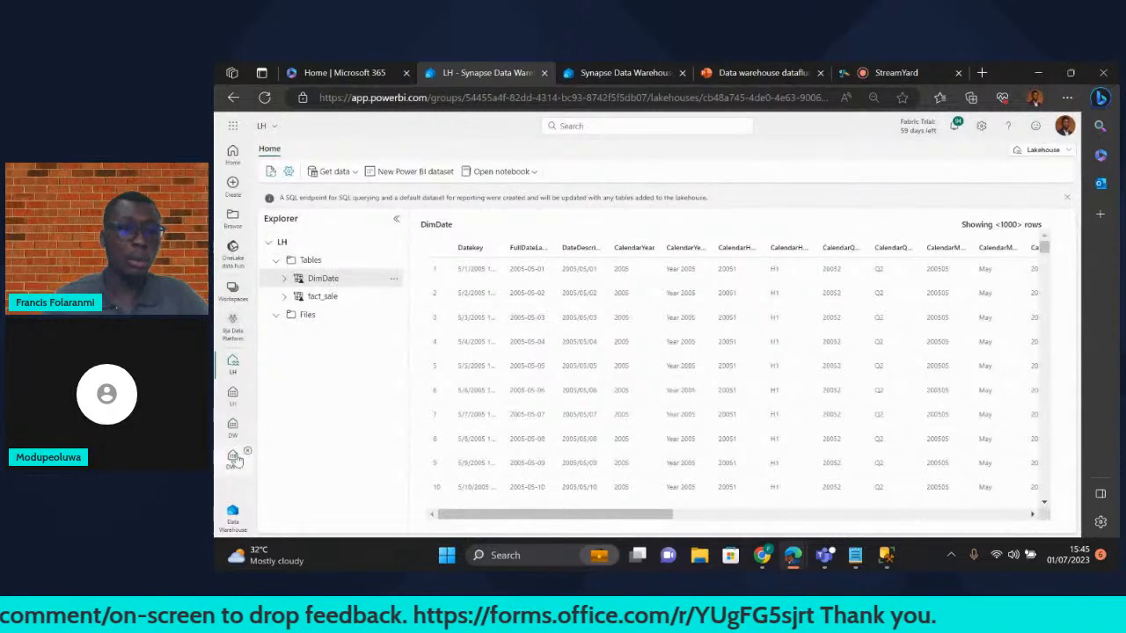
{"action": "left_click", "coordinate": [249, 454]}
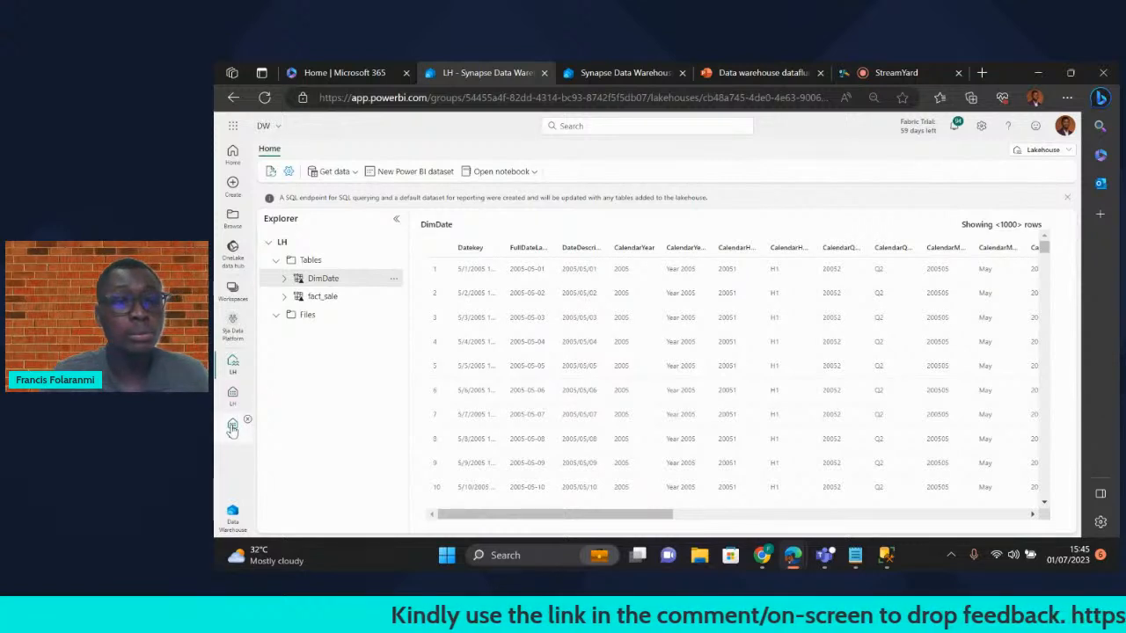
{"action": "left_click", "coordinate": [232, 427]}
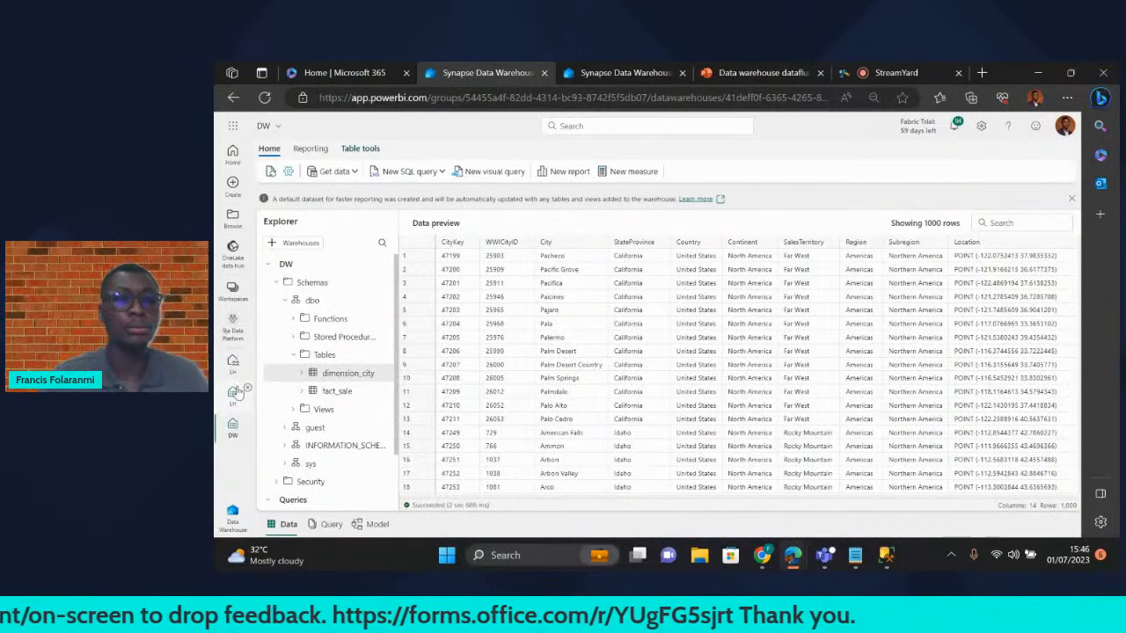
{"action": "left_click", "coordinate": [234, 392]}
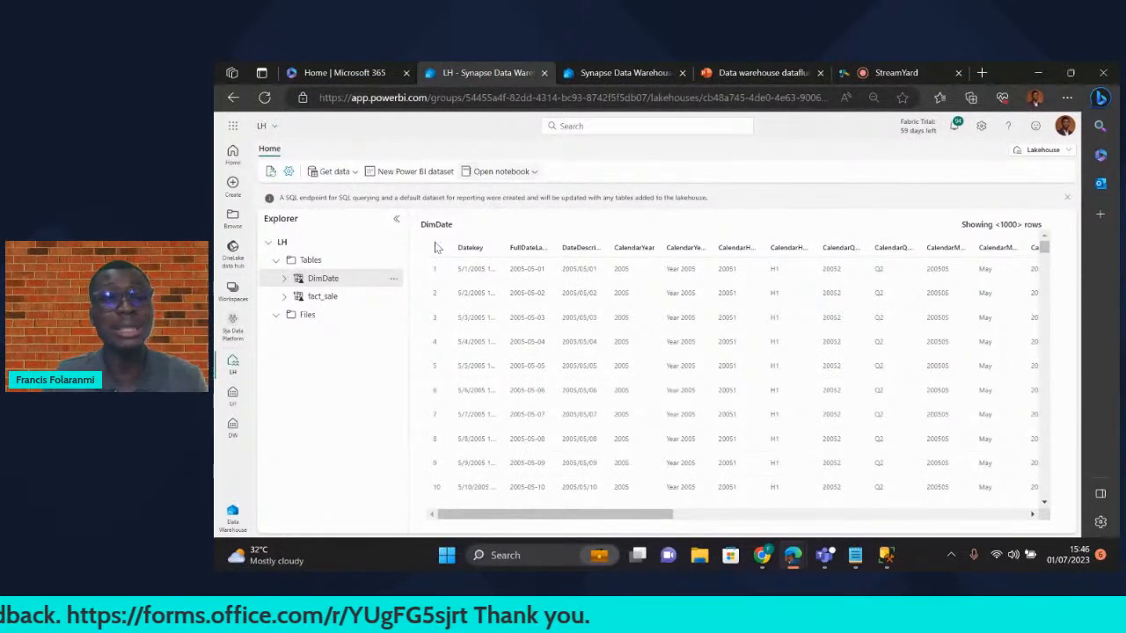
- Create a new notebook from lakehouse LH and show the notebook's available languages
{"action": "left_click", "coordinate": [391, 278]}
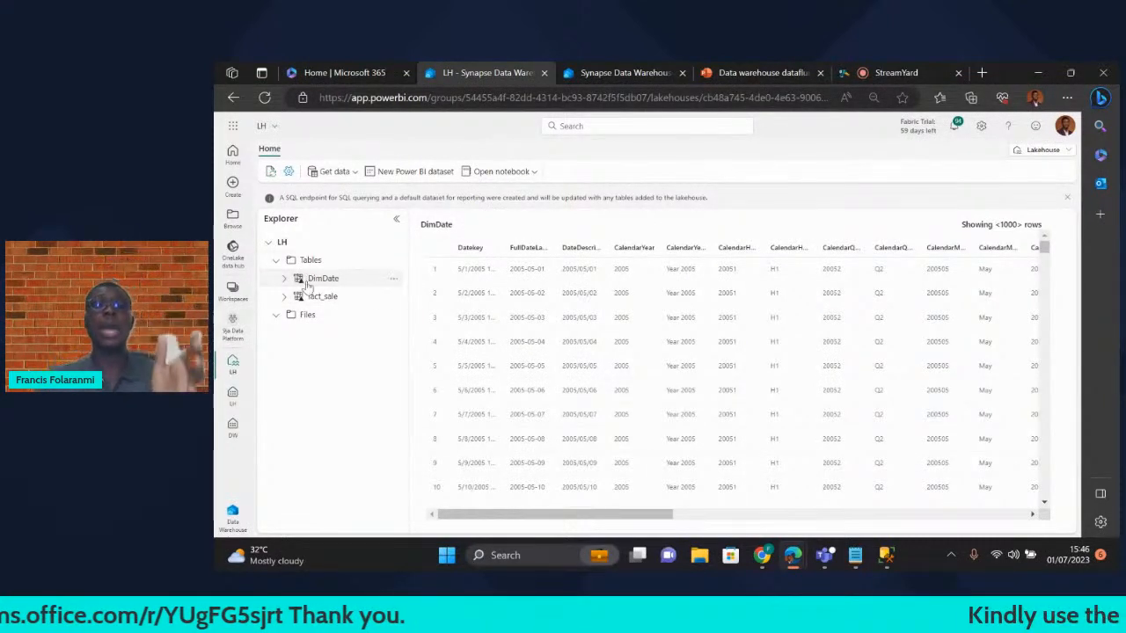
{"action": "left_click", "coordinate": [530, 172]}
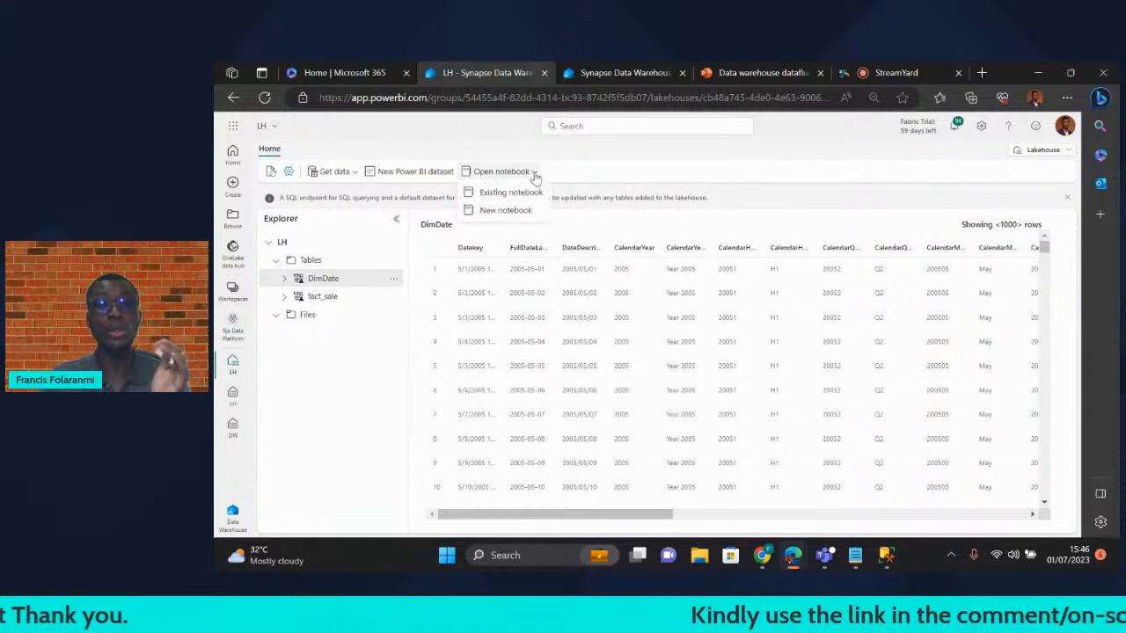
{"action": "left_click", "coordinate": [499, 211]}
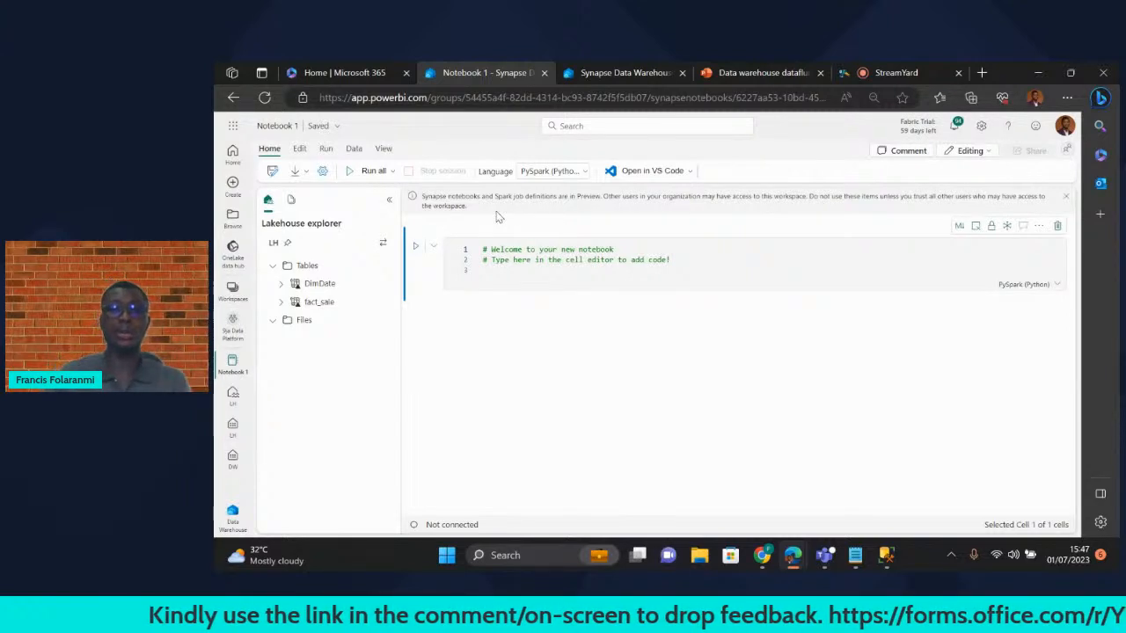
{"action": "left_click", "coordinate": [585, 172]}
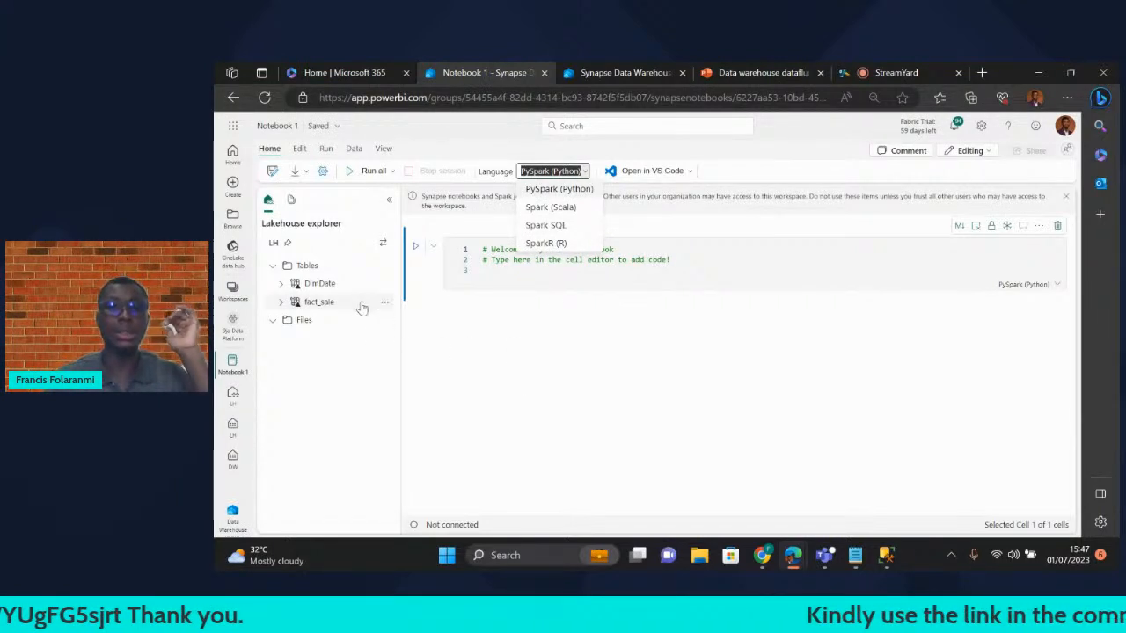
- Load the lakehouse's fact_sale table with Spark into a new notebook cell and run that cell
{"action": "left_click", "coordinate": [459, 337]}
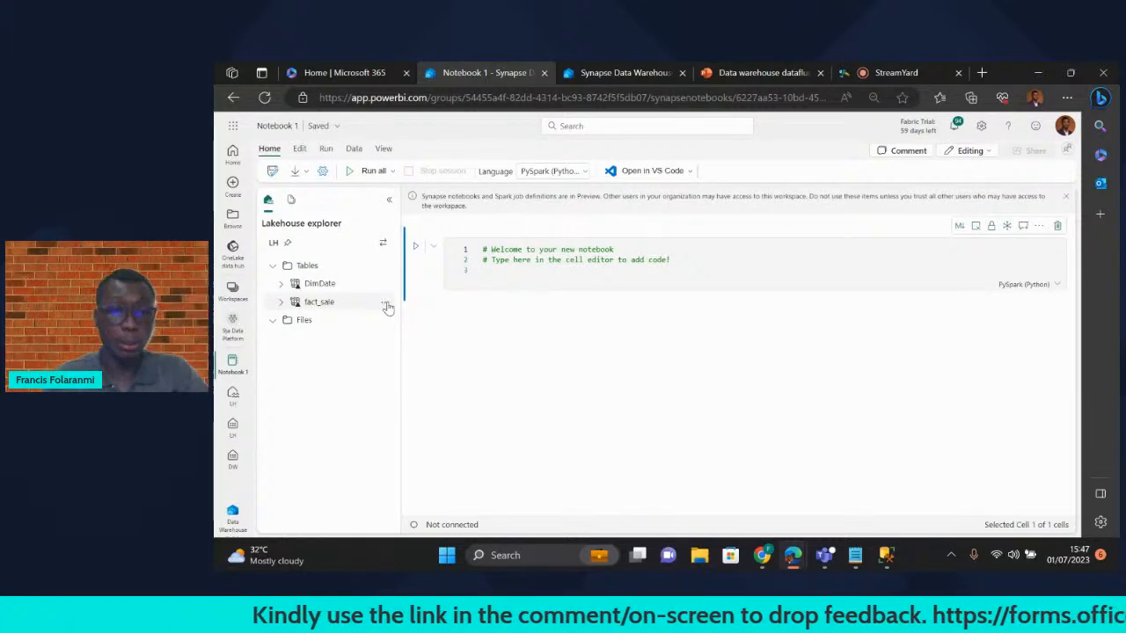
{"action": "left_click", "coordinate": [385, 304]}
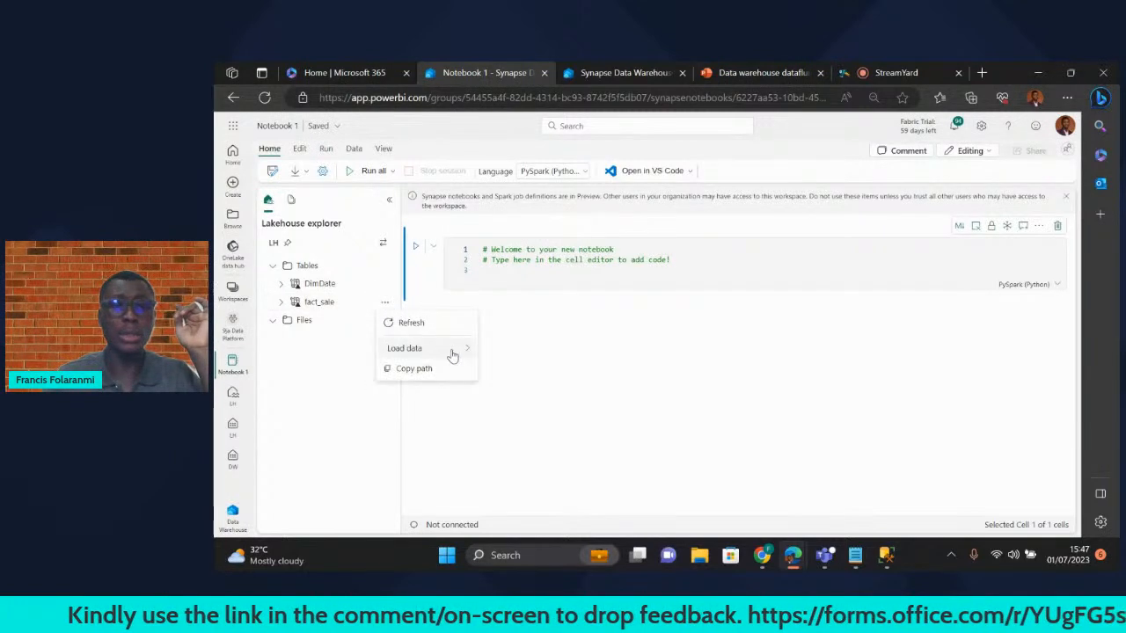
{"action": "left_click", "coordinate": [498, 350]}
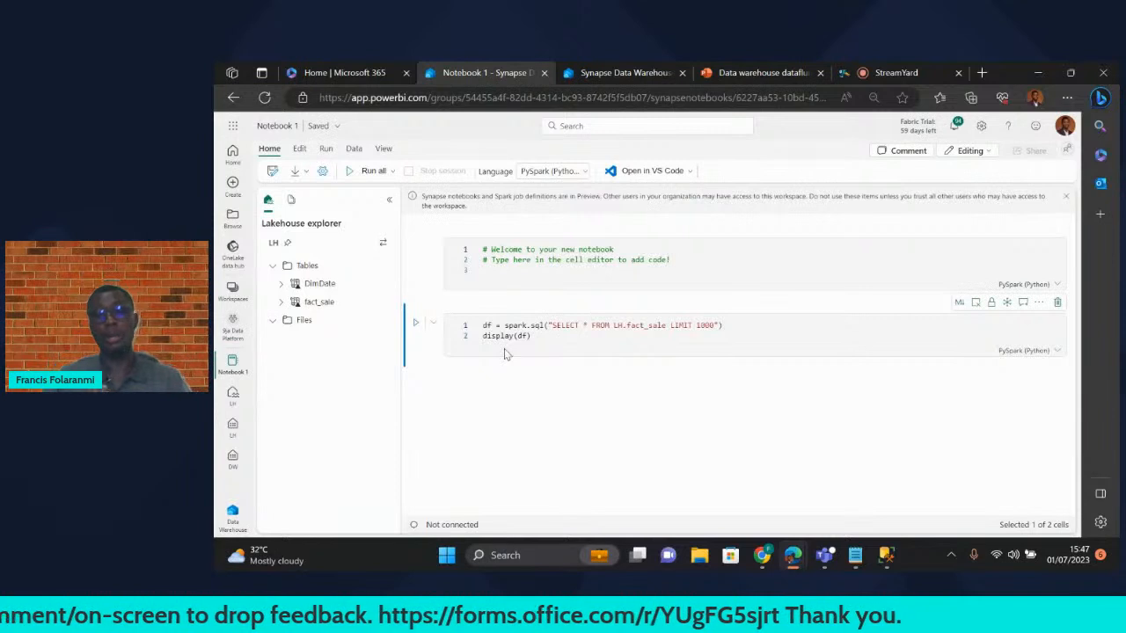
{"action": "left_click", "coordinate": [579, 335]}
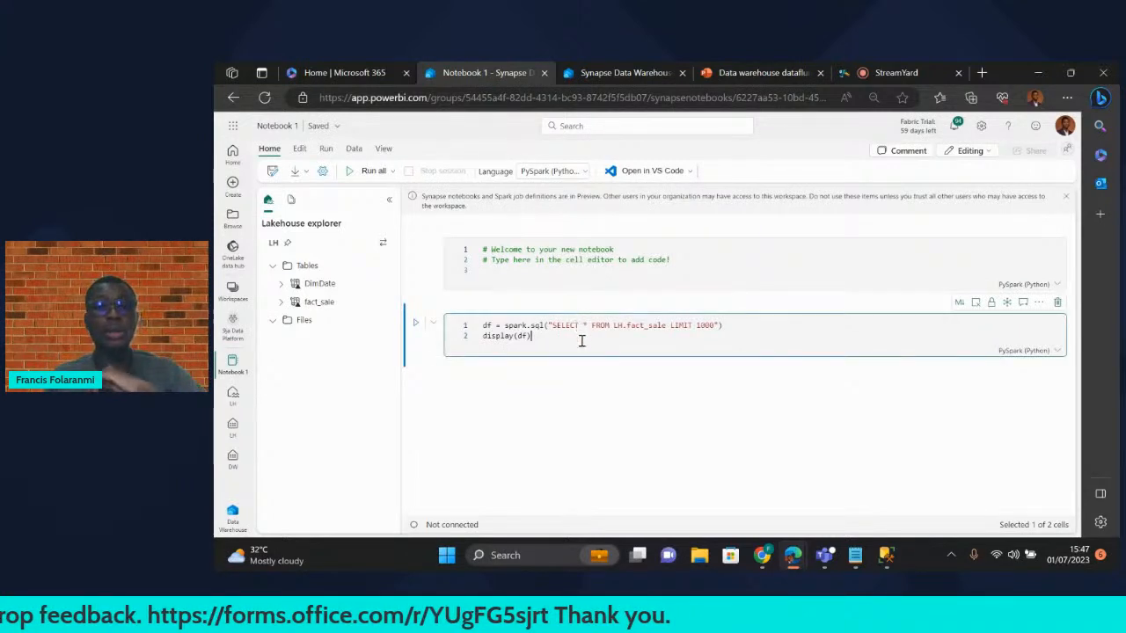
{"action": "left_click", "coordinate": [419, 325]}
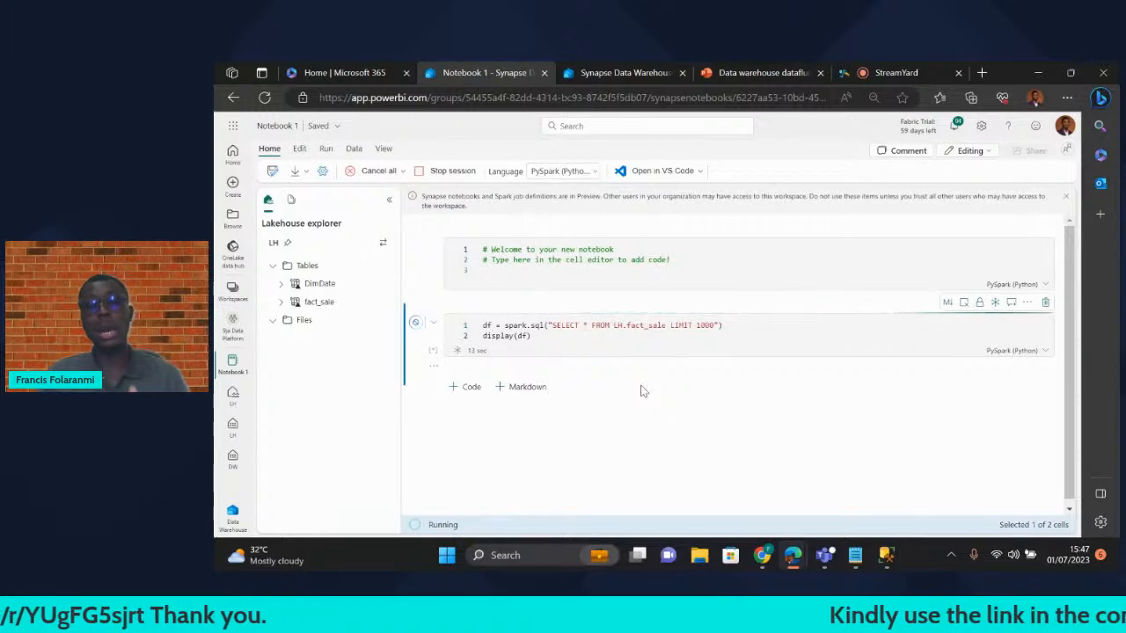
- Switch to the SQL Queries file in Notepad, copy the lines df = data.toPandas() and display(df), and return to the notebook
{"action": "left_click", "coordinate": [857, 556]}
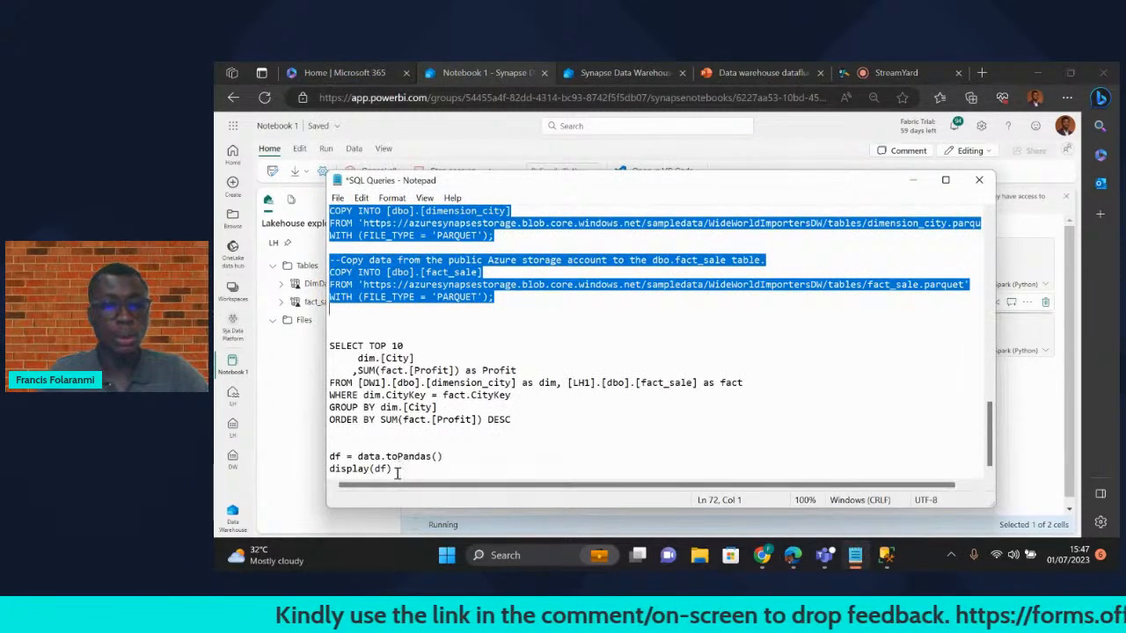
{"action": "left_click_drag", "start_coordinate": [393, 469], "coordinate": [326, 457]}
{"action": "key", "text": "ctrl+c"}
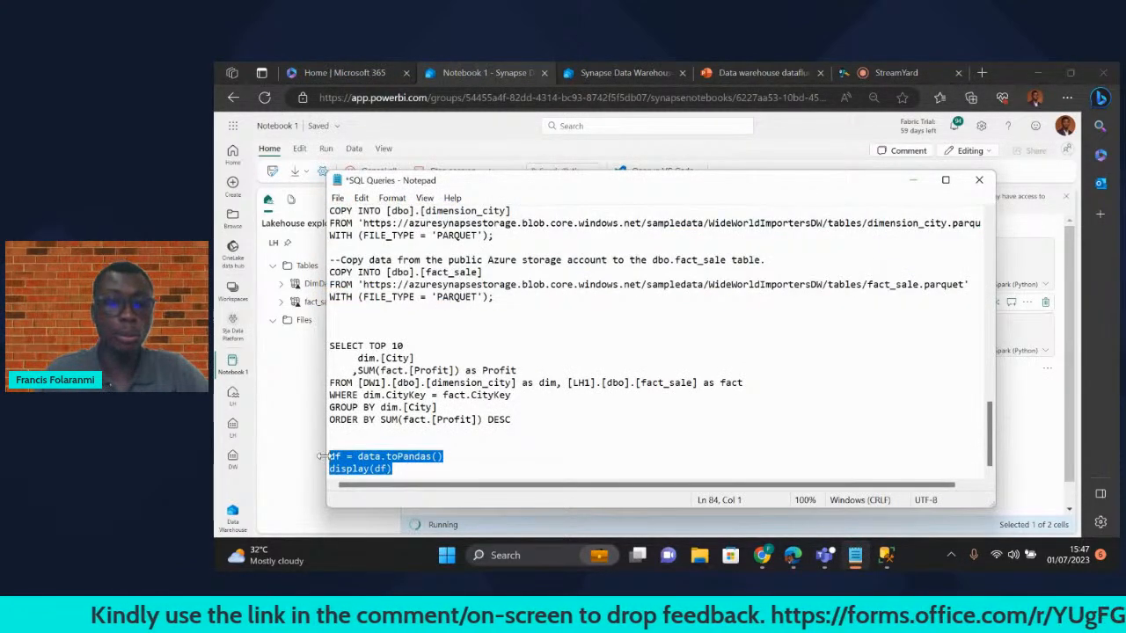
{"action": "left_click", "coordinate": [802, 140]}
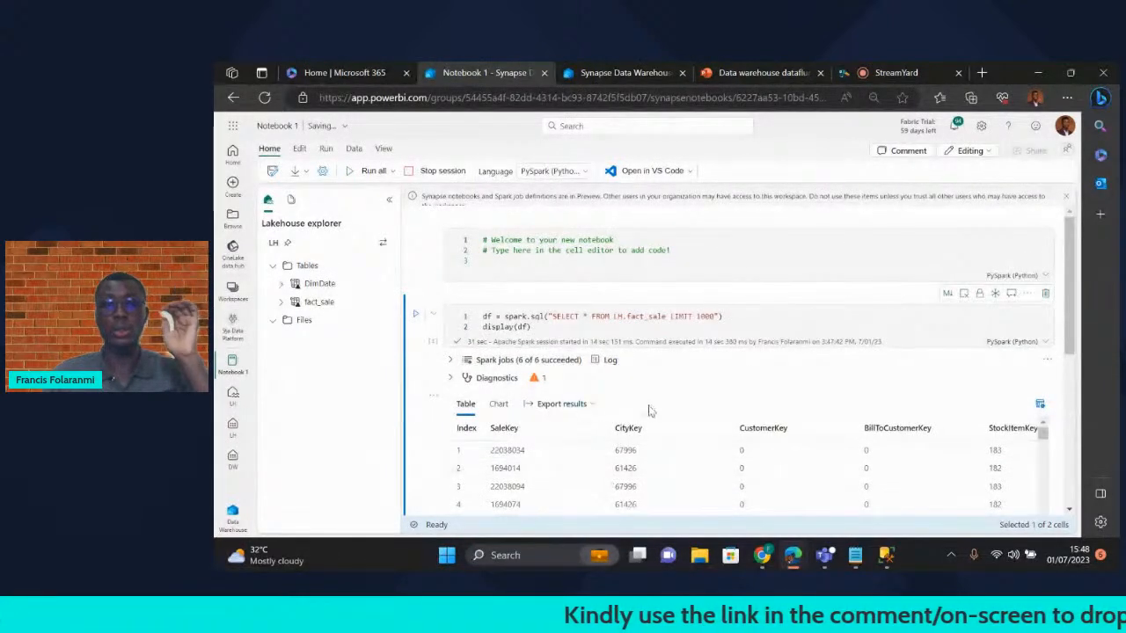
- Add a code cell below the fact_sale results, paste the copied toPandas and display lines into it, and run it
{"action": "scroll", "coordinate": [650, 410], "scroll_direction": "down", "scroll_amount": 1}
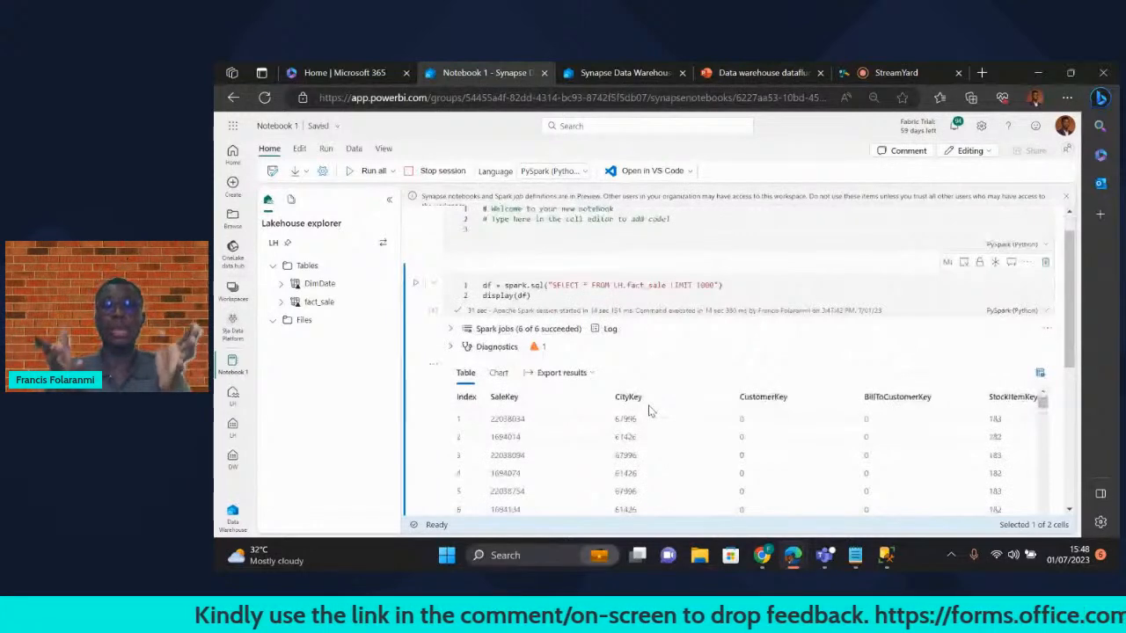
{"action": "scroll", "coordinate": [650, 411], "scroll_direction": "up", "scroll_amount": 1}
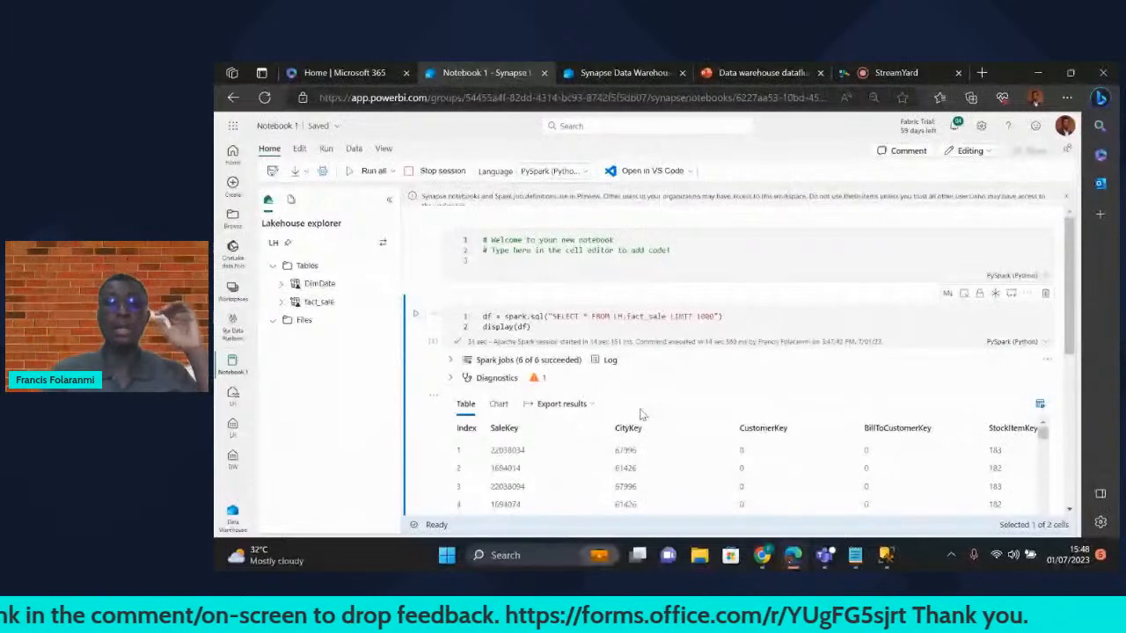
{"action": "scroll", "coordinate": [431, 467], "scroll_direction": "down", "scroll_amount": 3}
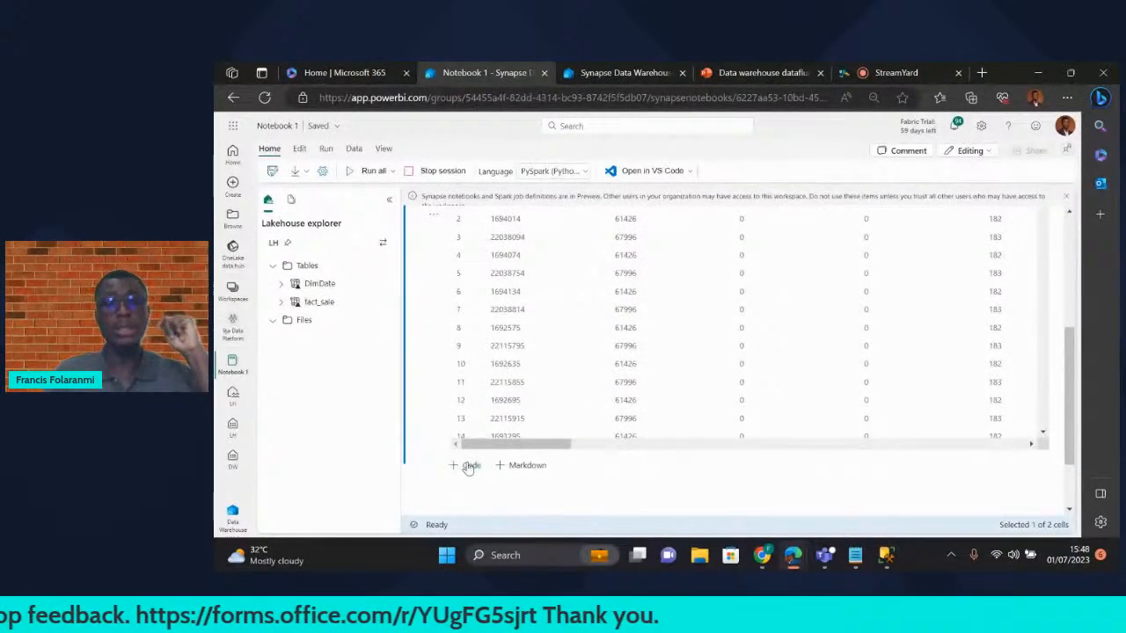
{"action": "left_click", "coordinate": [469, 465]}
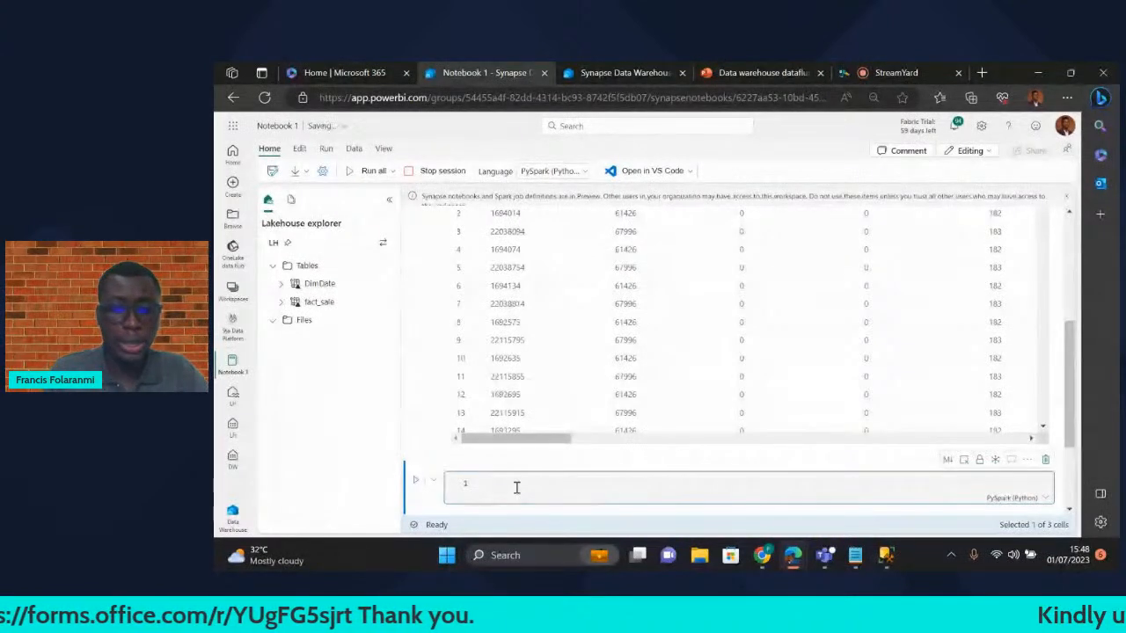
{"action": "key", "text": "ctrl+v"}
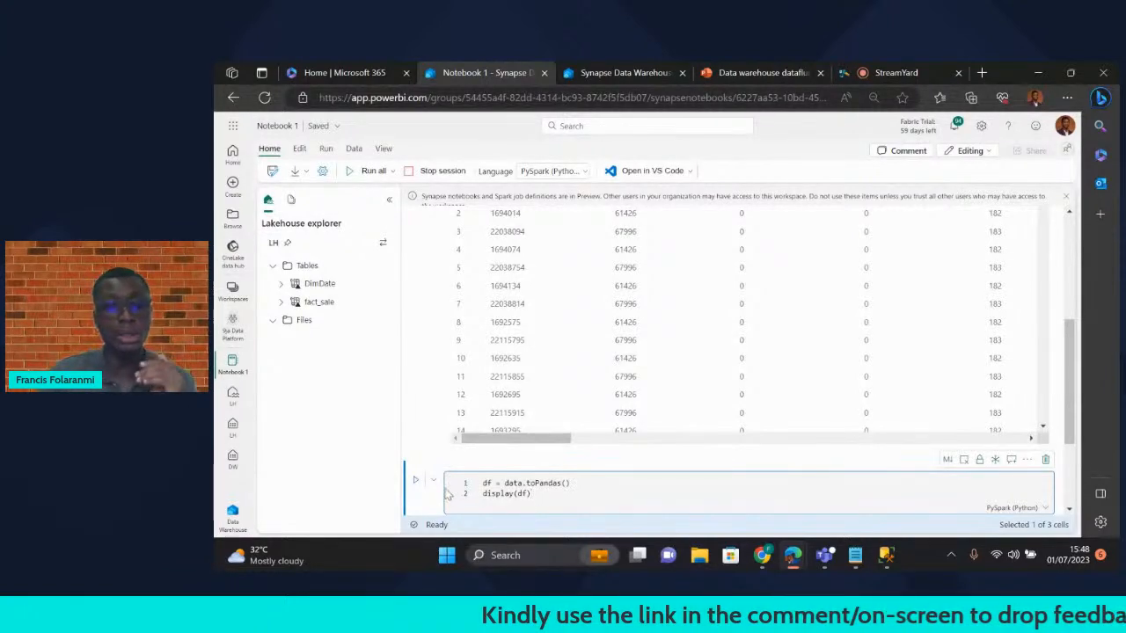
{"action": "left_click", "coordinate": [417, 483]}
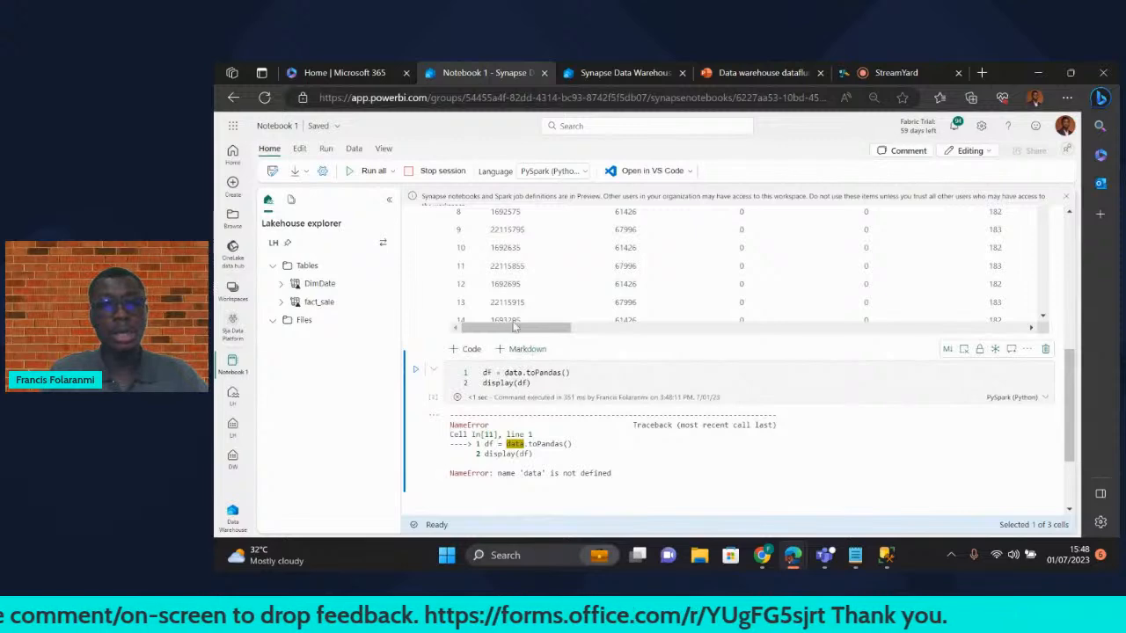
- Correct the pandas cell to data = df.toPandas() and display(data), and run it again
{"action": "scroll", "coordinate": [526, 317], "scroll_direction": "up", "scroll_amount": 5}
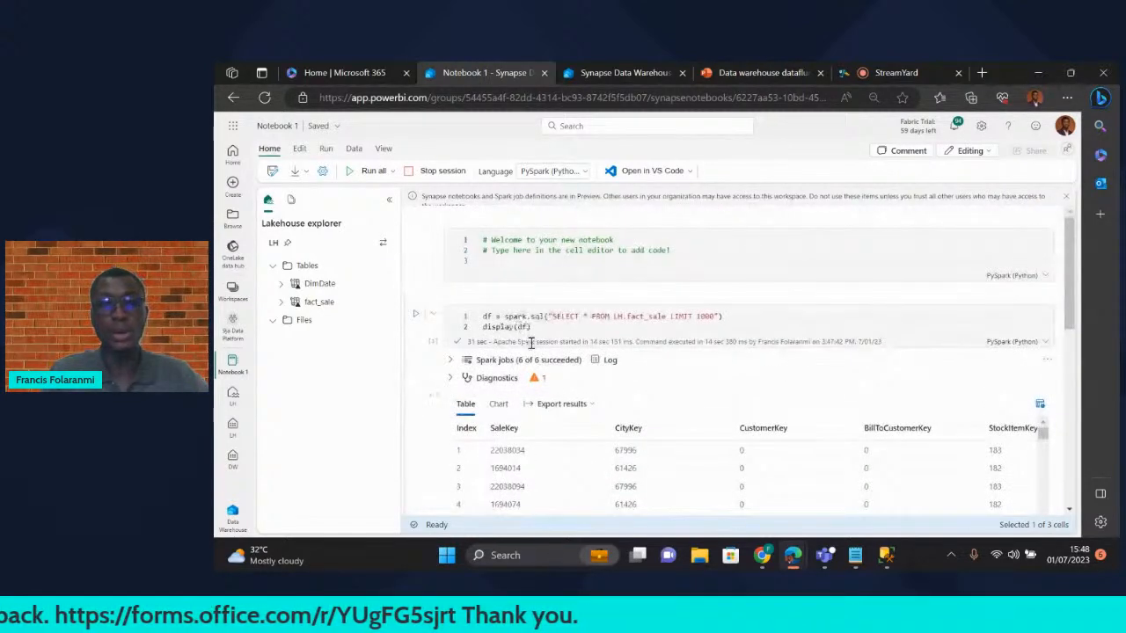
{"action": "scroll", "coordinate": [530, 342], "scroll_direction": "down", "scroll_amount": 5}
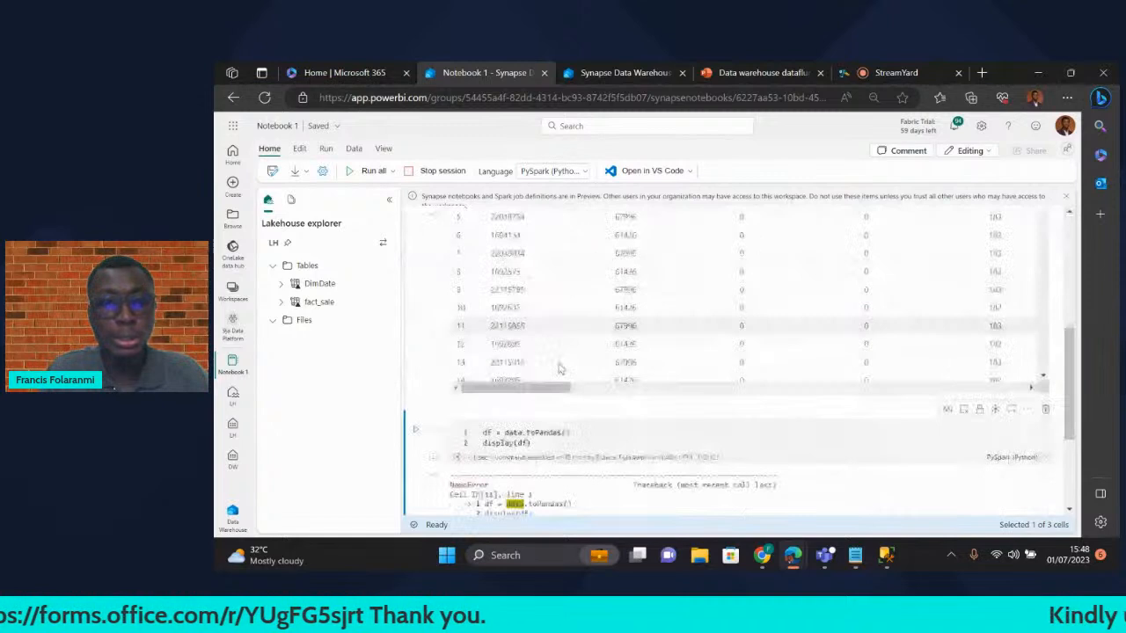
{"action": "left_click", "coordinate": [520, 425]}
{"action": "double_click", "coordinate": [515, 411]}
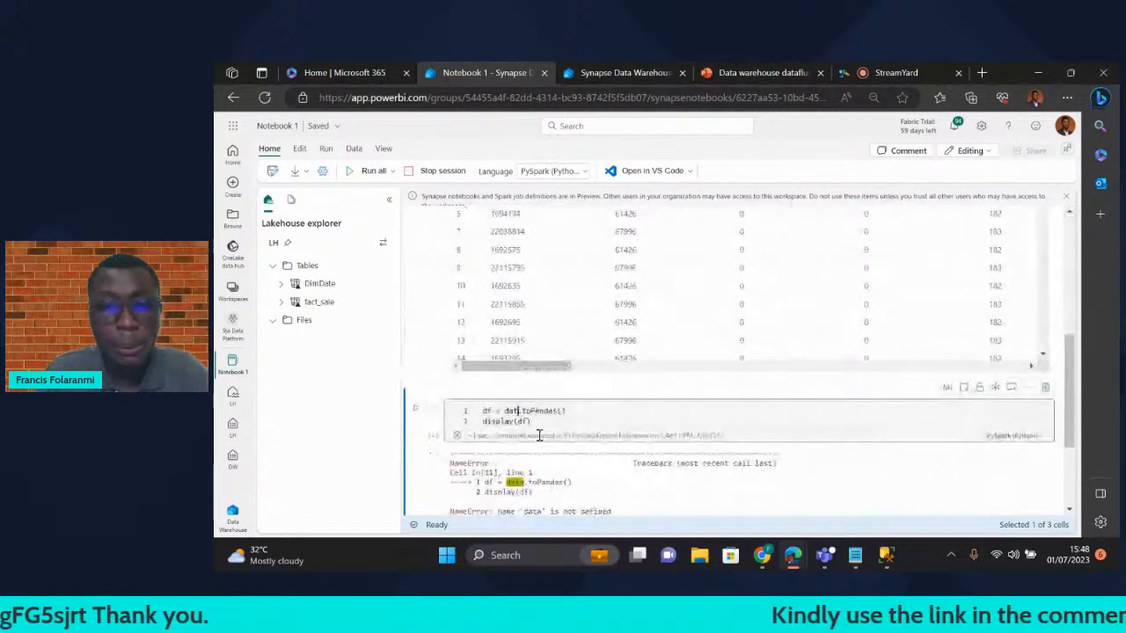
{"action": "type", "text": "df"}
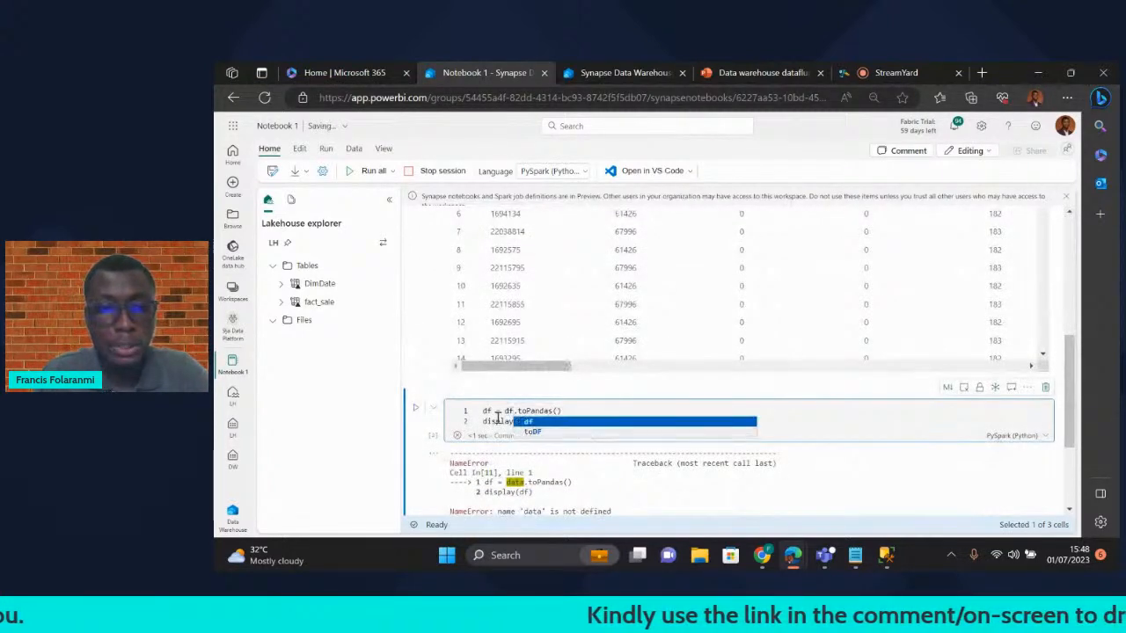
{"action": "left_click", "coordinate": [492, 411]}
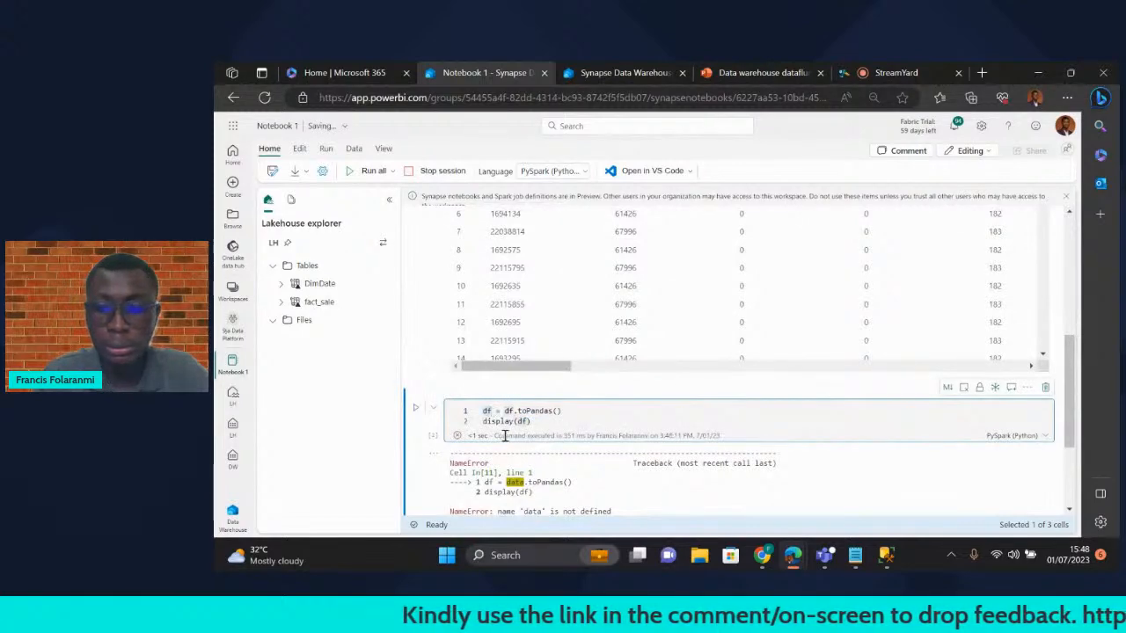
{"action": "key", "text": "BackSpace"}
{"action": "key", "text": "BackSpace"}
{"action": "type", "text": "data"}
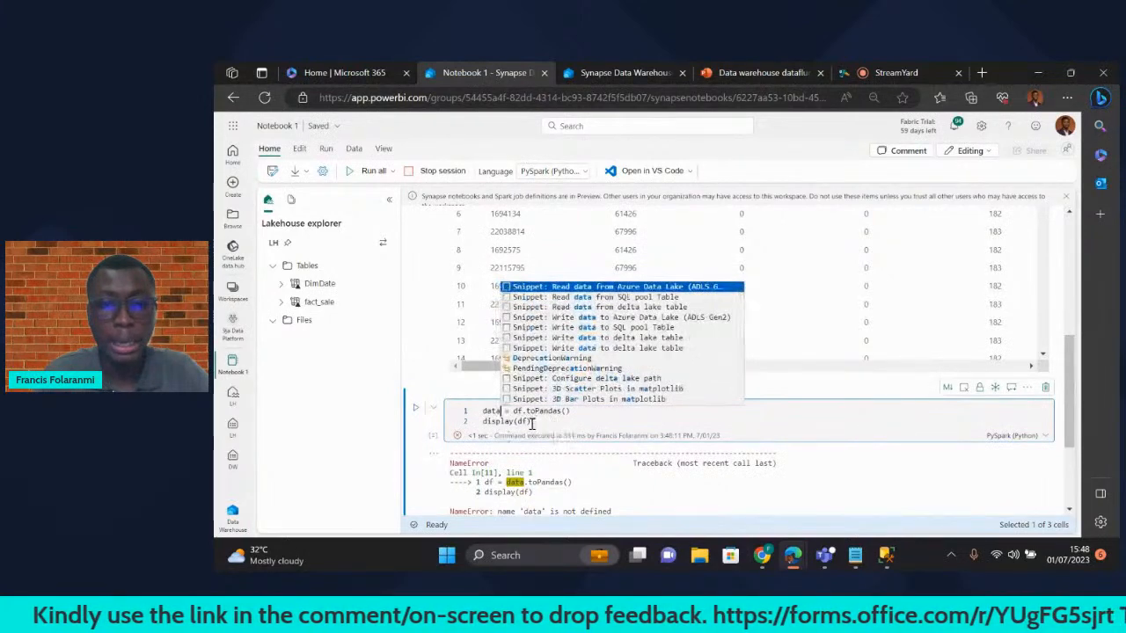
{"action": "left_click", "coordinate": [528, 423]}
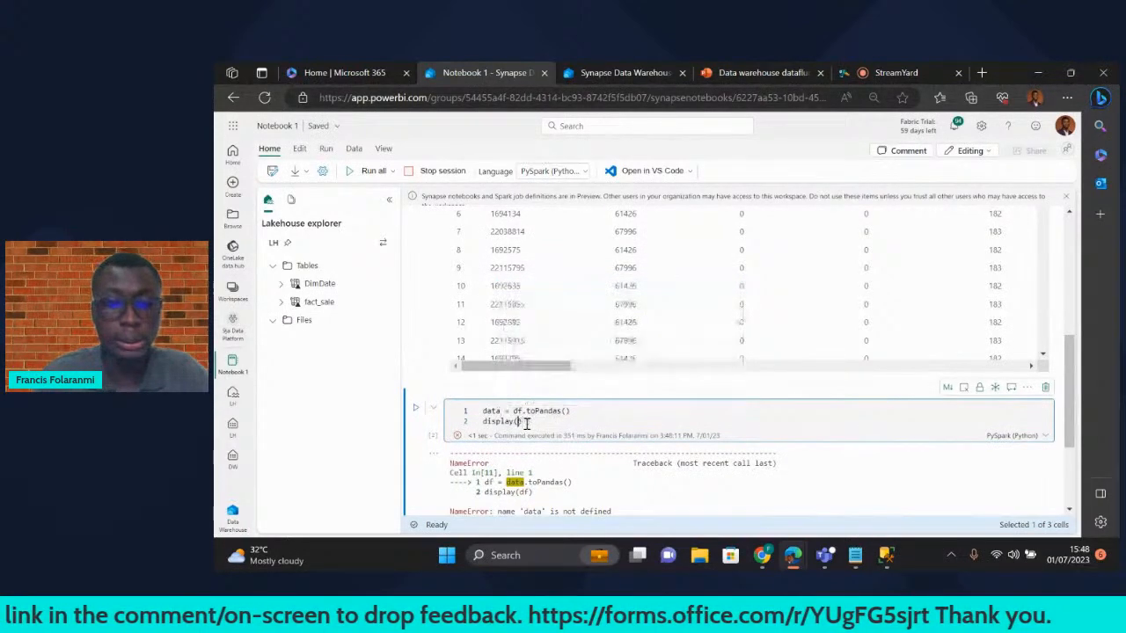
{"action": "left_click", "coordinate": [416, 408]}
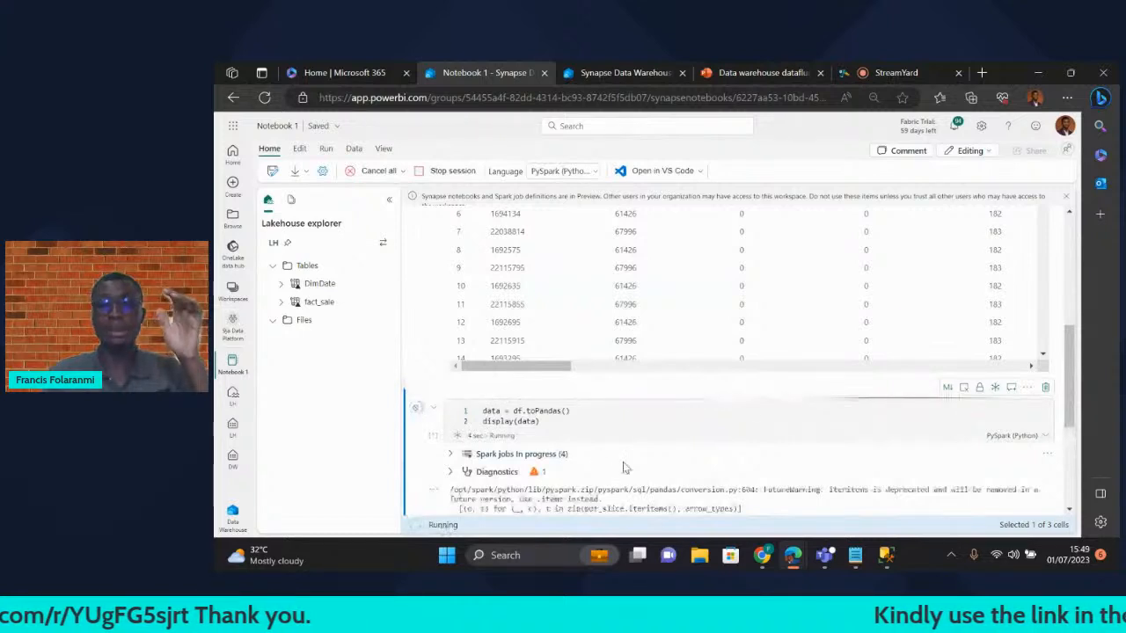
- View the pandas output as a chart, check the image formats available for saving it, and return to the table view
{"action": "scroll", "coordinate": [624, 466], "scroll_direction": "down", "scroll_amount": 2}
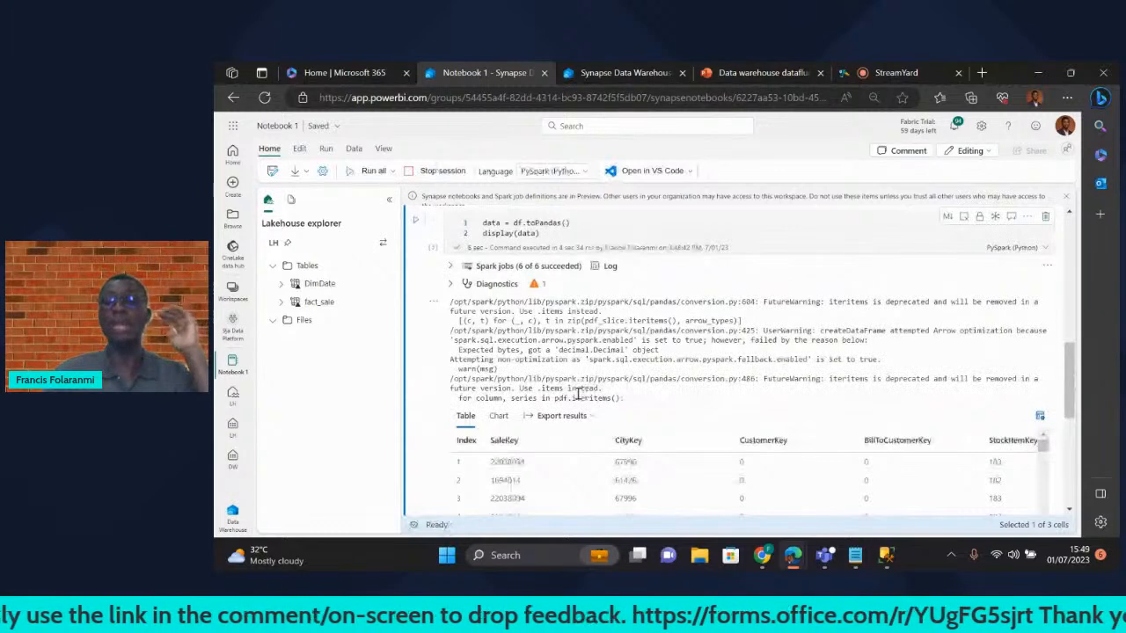
{"action": "scroll", "coordinate": [578, 393], "scroll_direction": "down", "scroll_amount": 2}
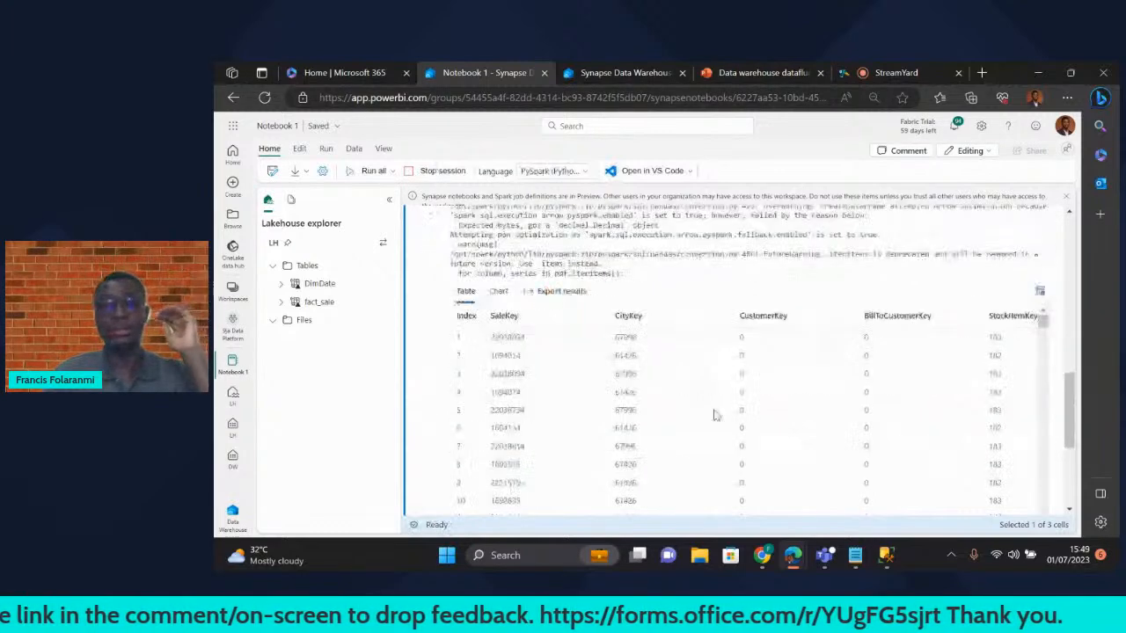
{"action": "left_click", "coordinate": [498, 295]}
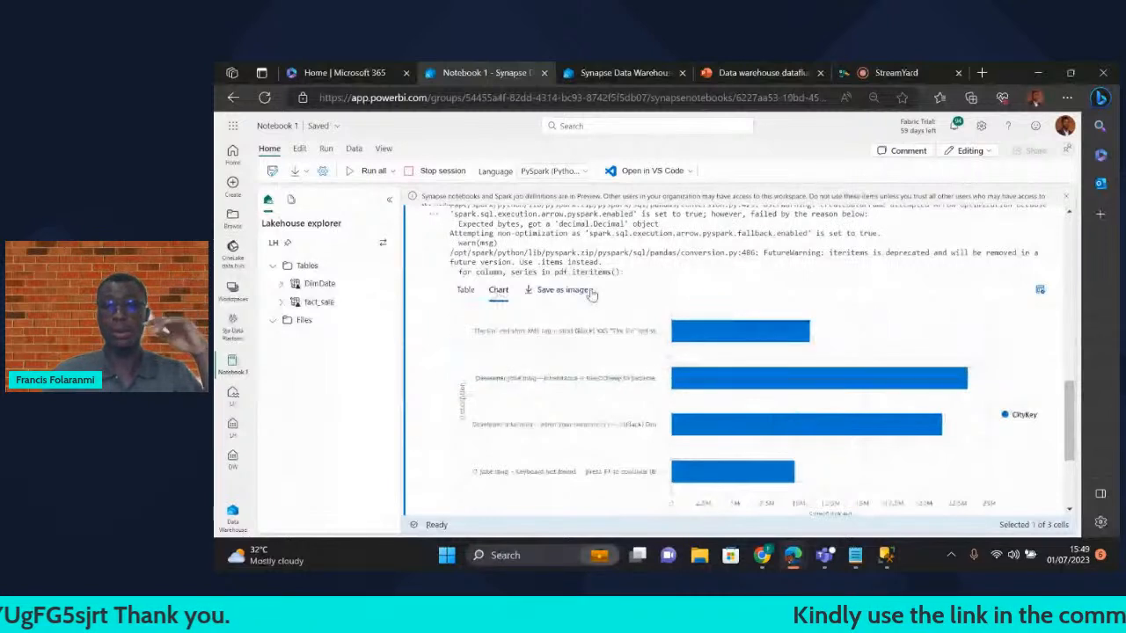
{"action": "left_click", "coordinate": [562, 289]}
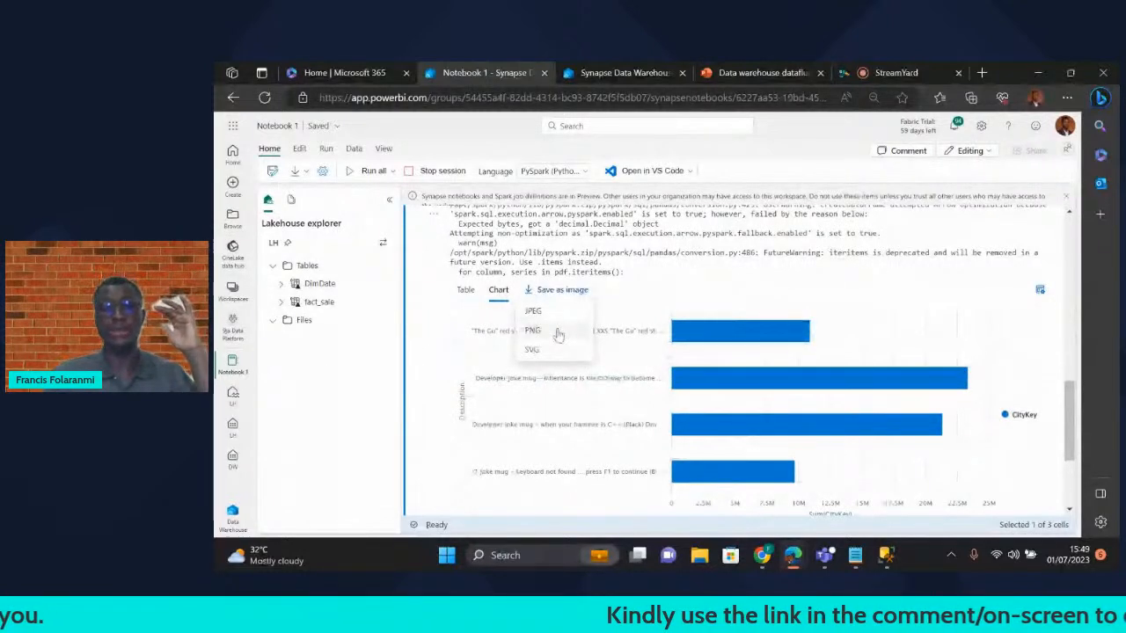
{"action": "left_click", "coordinate": [426, 352]}
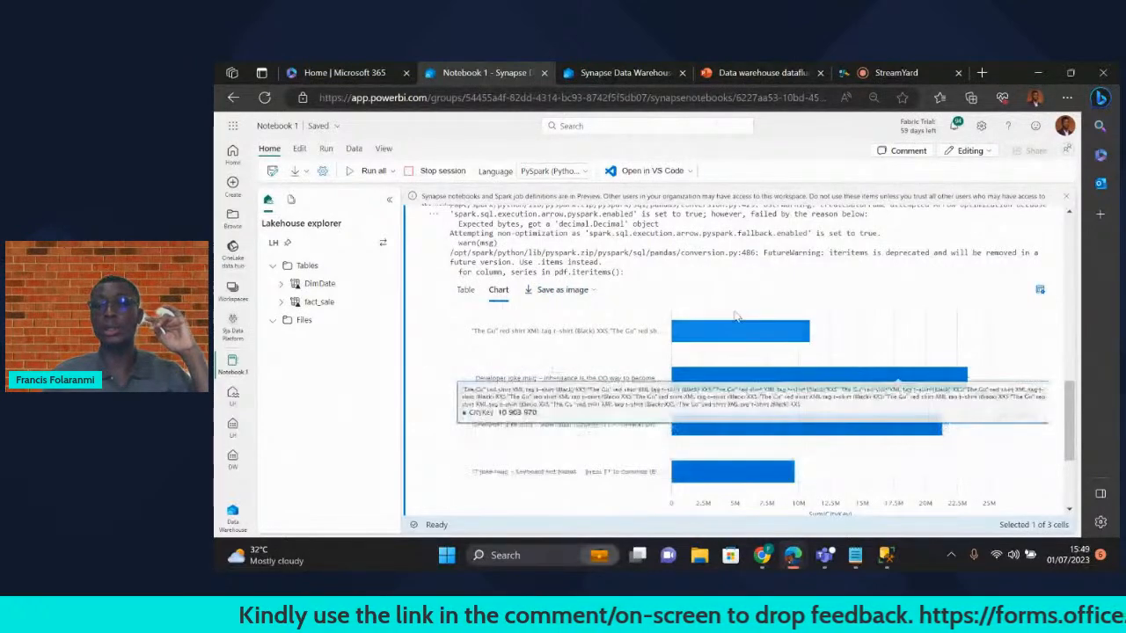
{"action": "left_click", "coordinate": [471, 295]}
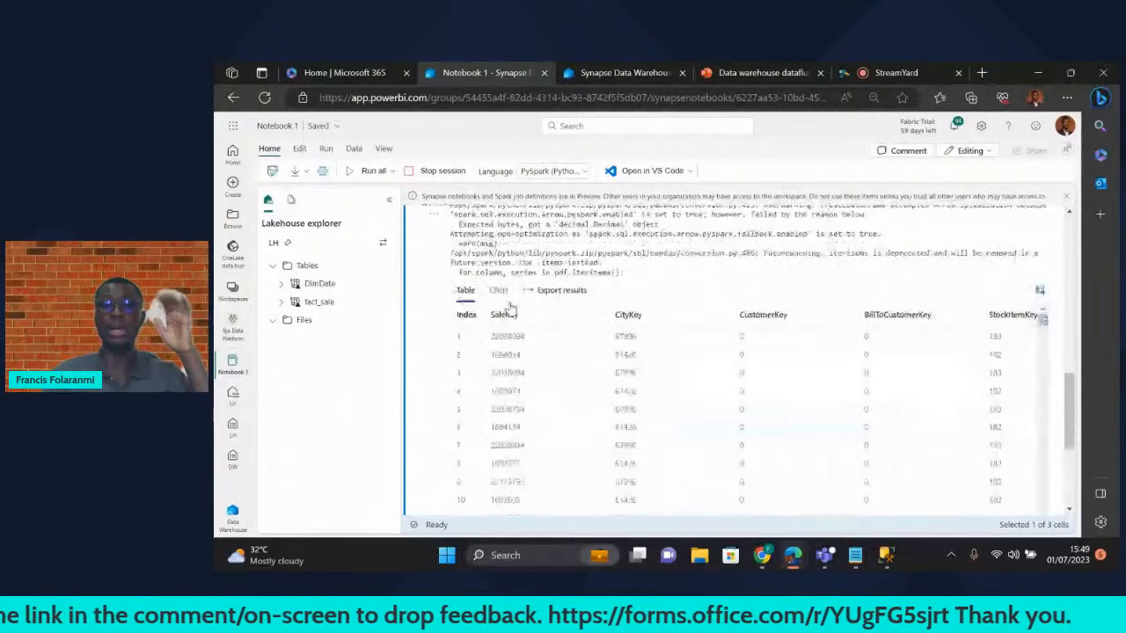
- Add an empty code cell below the pandas output at the end of the notebook
{"action": "scroll", "coordinate": [426, 275], "scroll_direction": "up", "scroll_amount": 1}
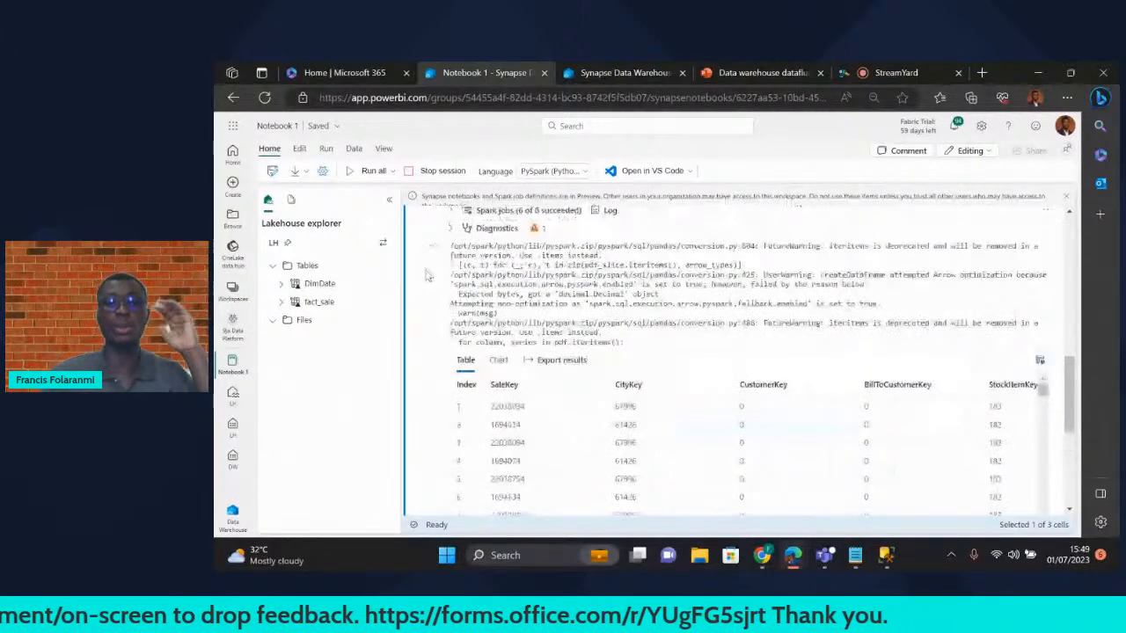
{"action": "scroll", "coordinate": [425, 275], "scroll_direction": "up", "scroll_amount": 2}
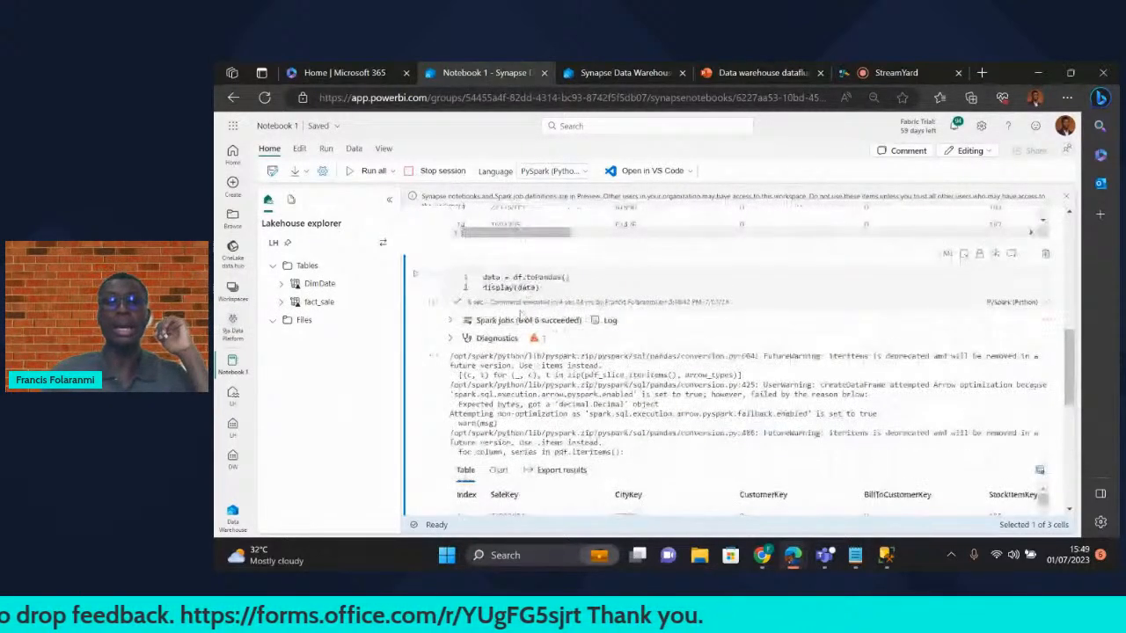
{"action": "scroll", "coordinate": [554, 326], "scroll_direction": "down", "scroll_amount": 6}
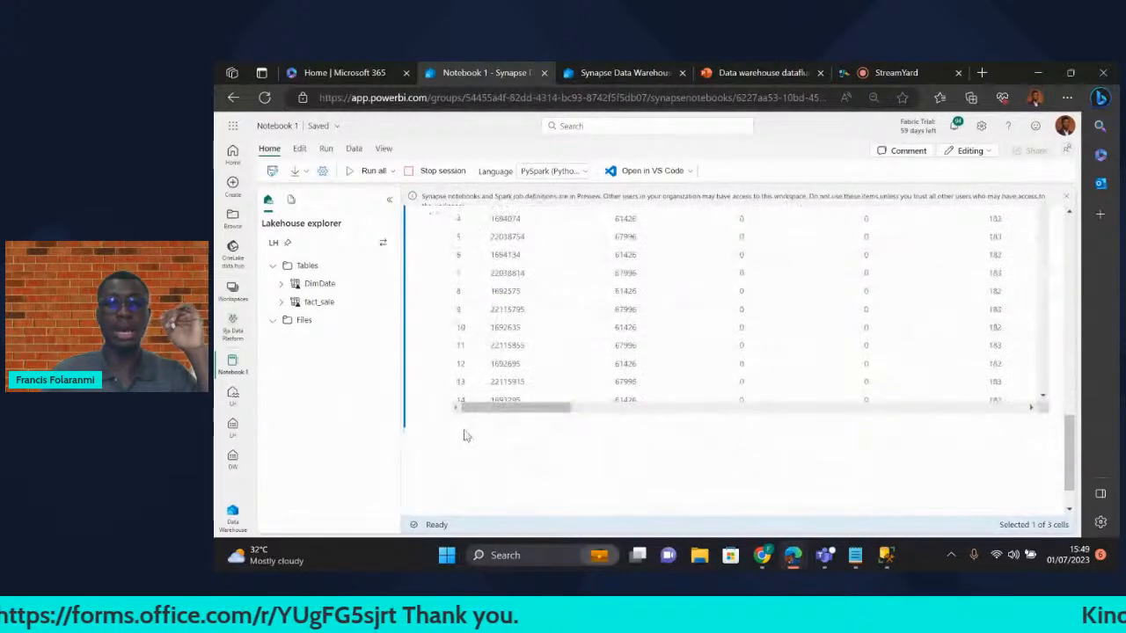
{"action": "left_click", "coordinate": [466, 430]}
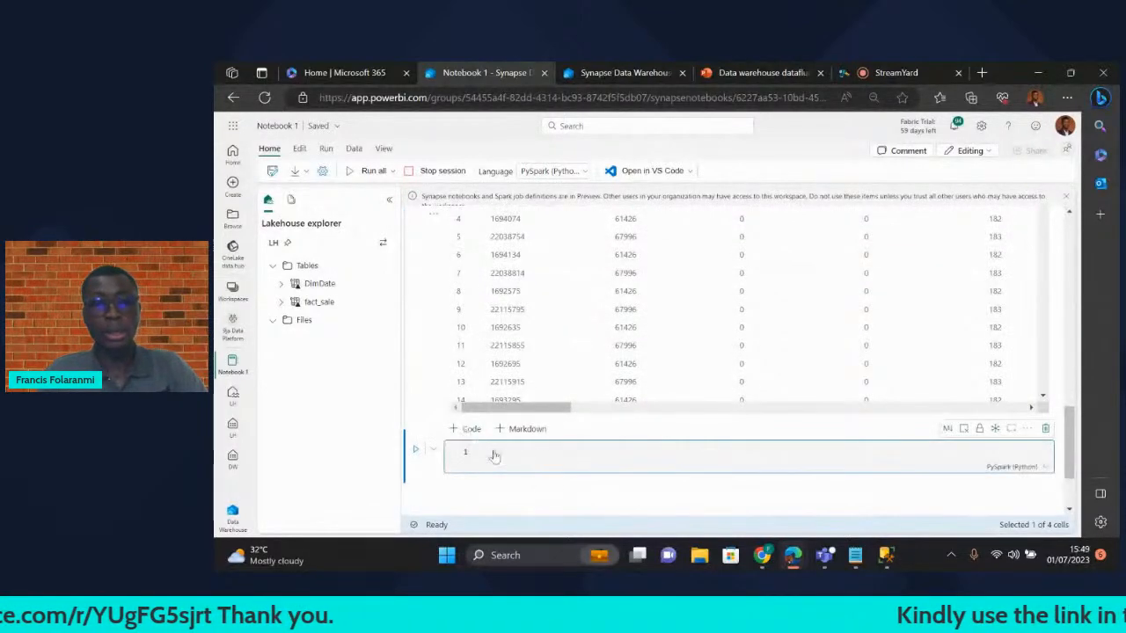
{"action": "scroll", "coordinate": [420, 299], "scroll_direction": "up", "scroll_amount": 4}
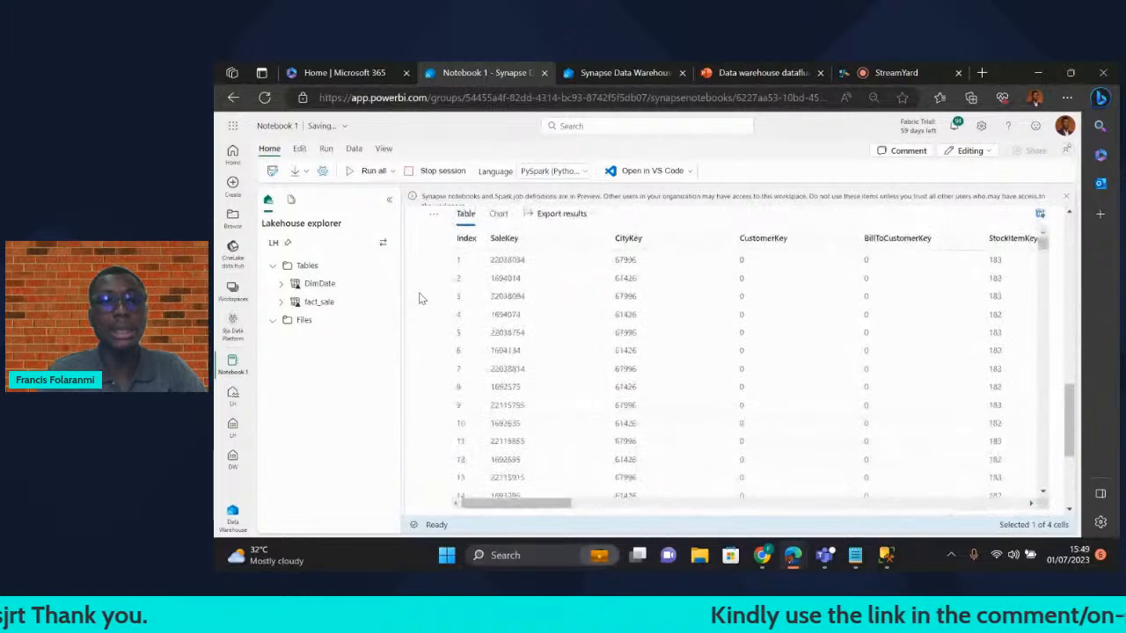
{"action": "scroll", "coordinate": [420, 299], "scroll_direction": "up", "scroll_amount": 3}
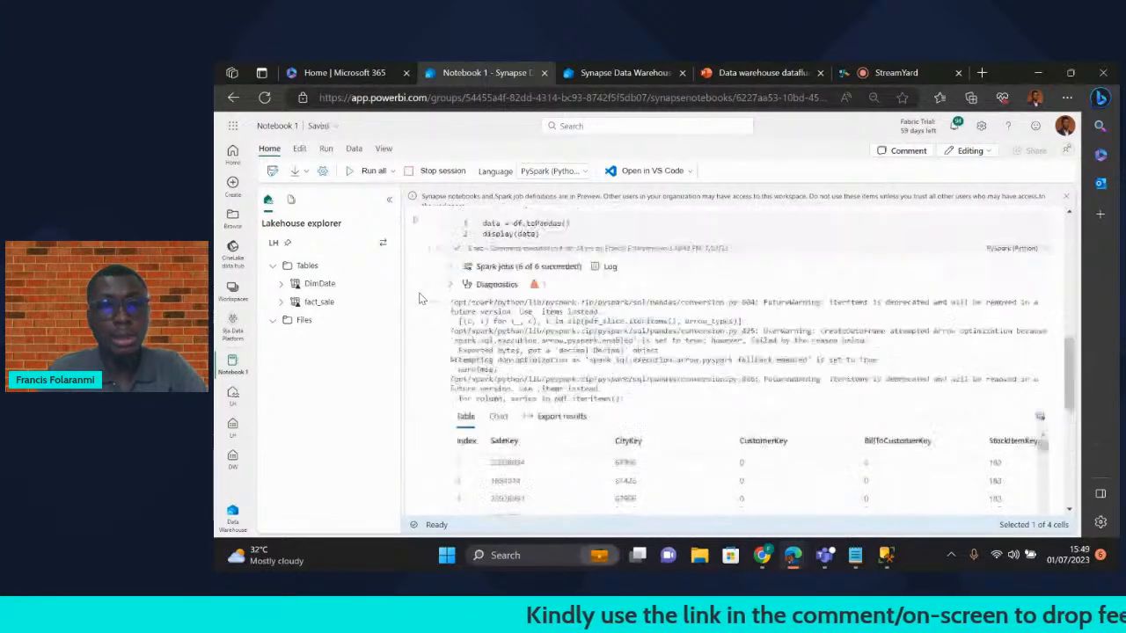
{"action": "scroll", "coordinate": [549, 384], "scroll_direction": "down", "scroll_amount": 5}
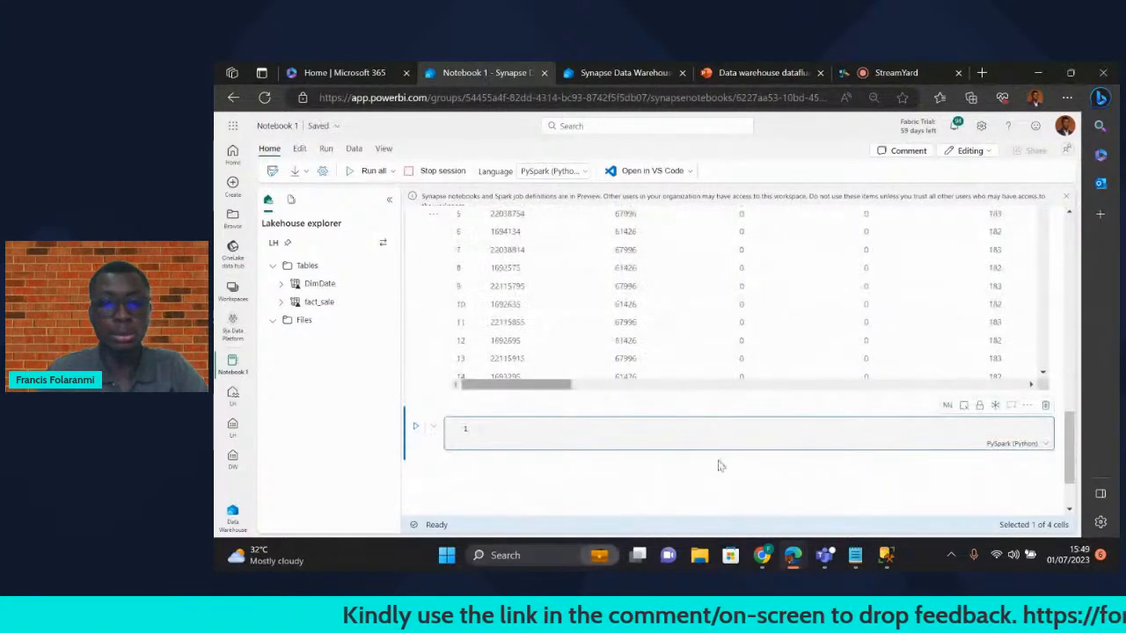
- Enter data.describe() in the empty code cell, run it, and look through the summary statistics
{"action": "type", "text": "data"}
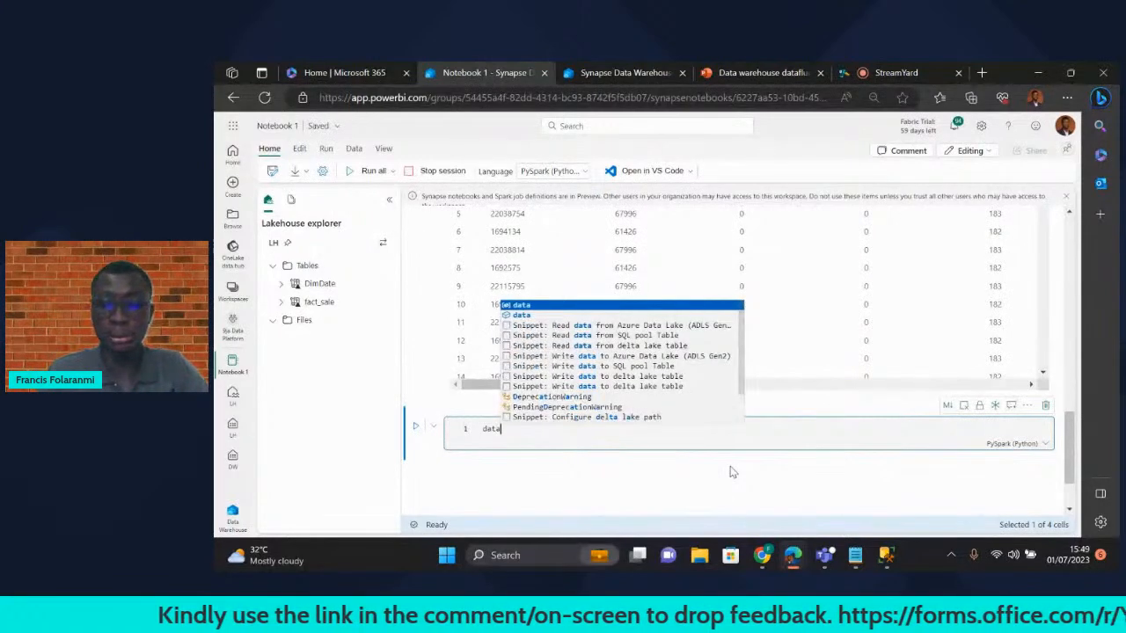
{"action": "type", "text": ".describ"}
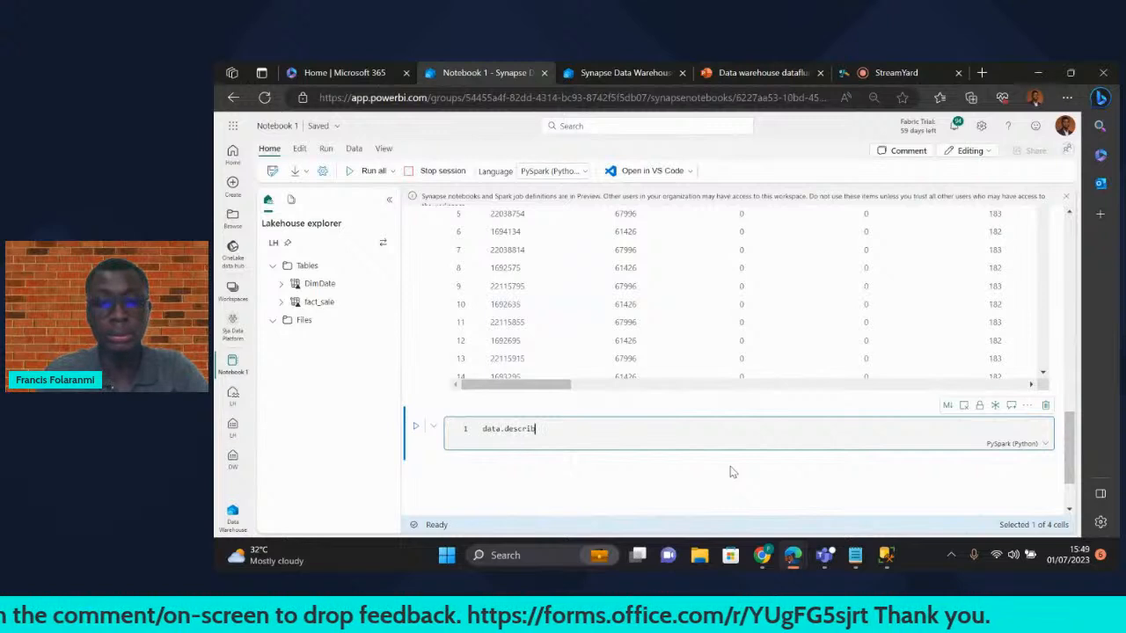
{"action": "type", "text": "e("}
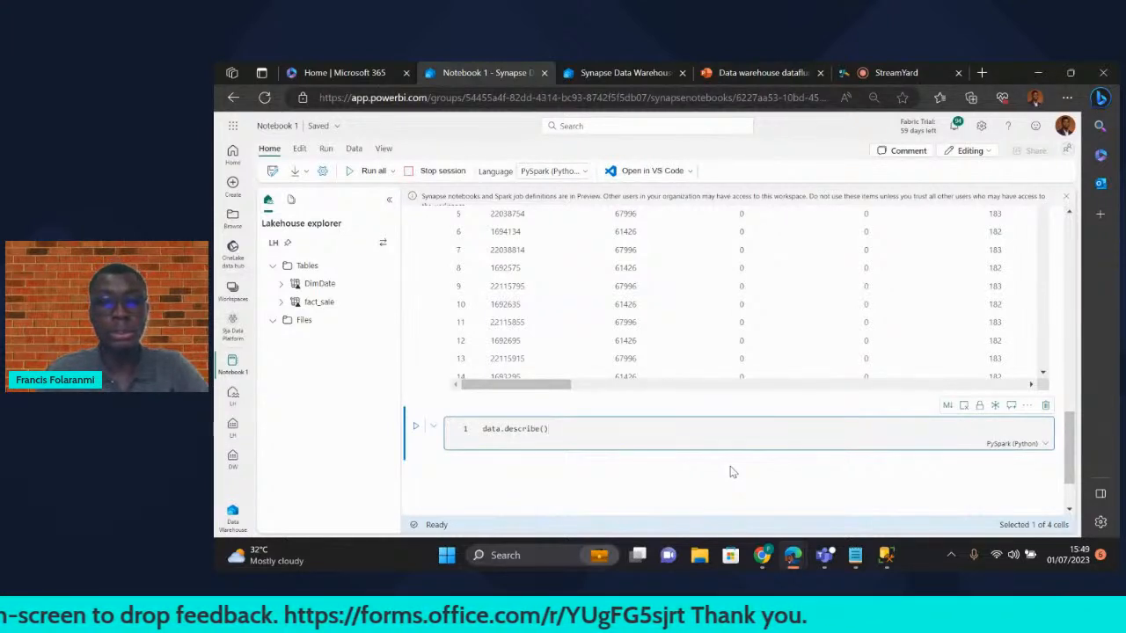
{"action": "left_click", "coordinate": [415, 426]}
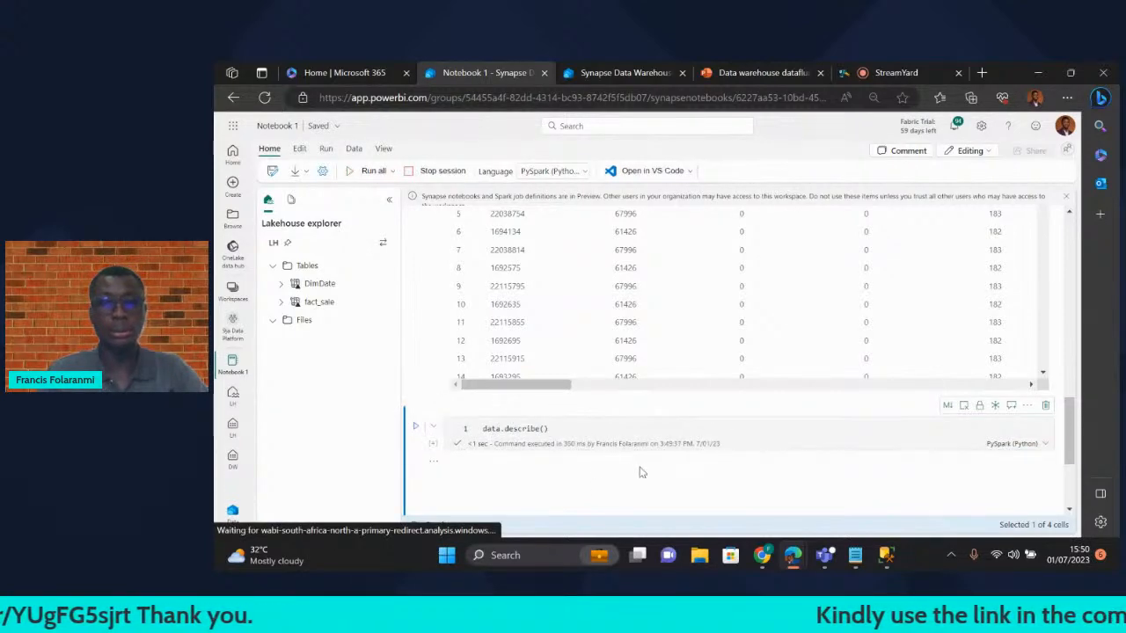
{"action": "scroll", "coordinate": [641, 471], "scroll_direction": "down", "scroll_amount": 2}
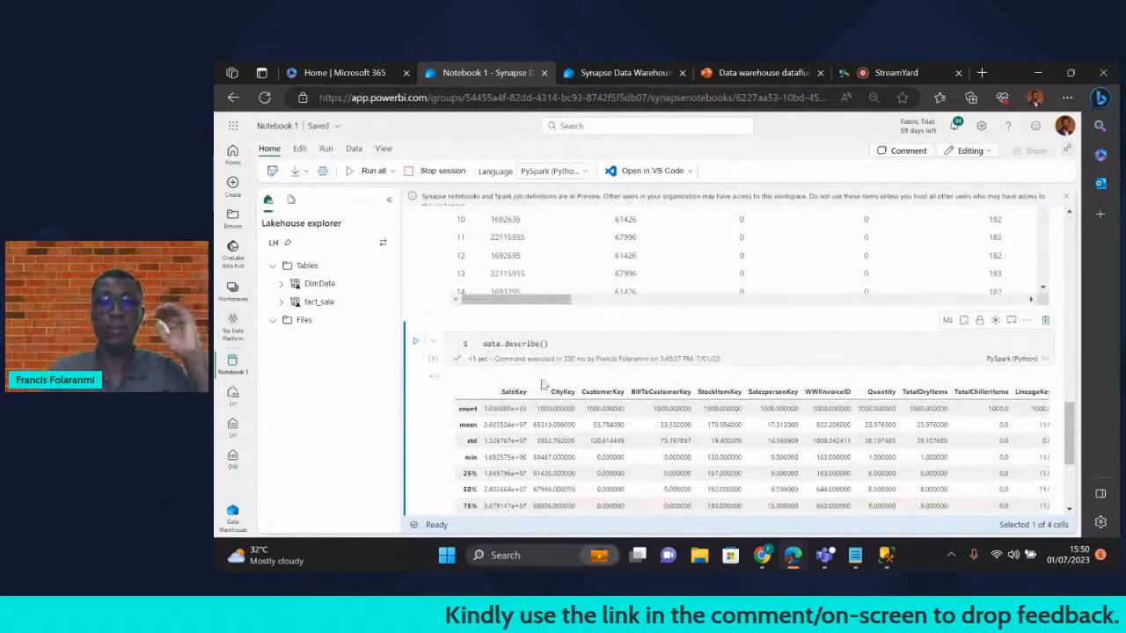
{"action": "scroll", "coordinate": [544, 385], "scroll_direction": "down", "scroll_amount": 3}
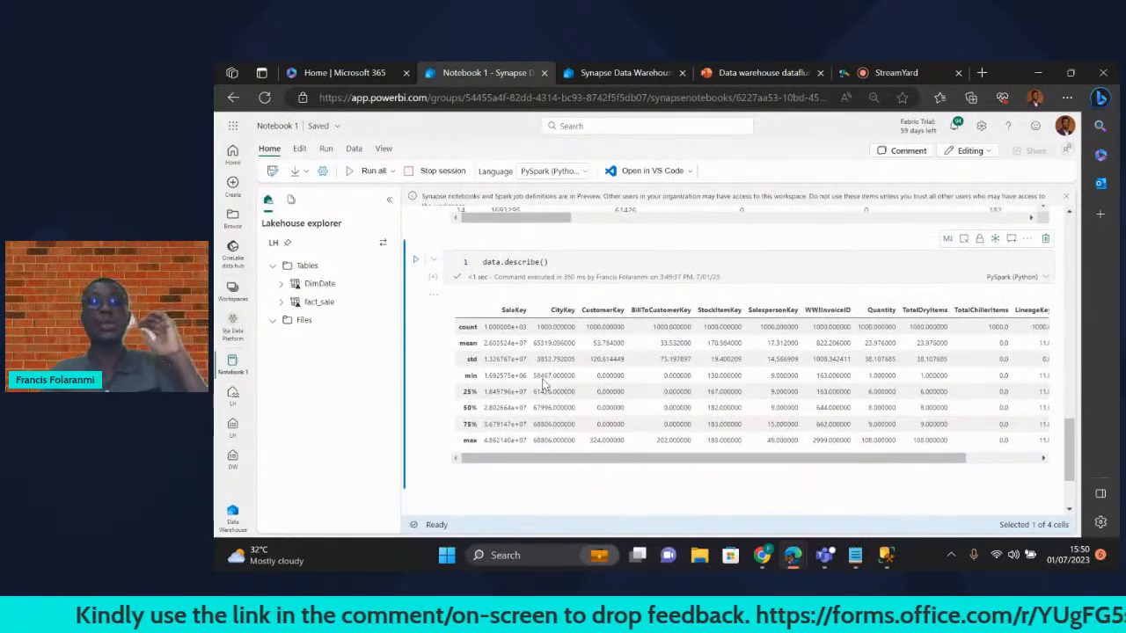
{"action": "scroll", "coordinate": [543, 384], "scroll_direction": "down", "scroll_amount": 1}
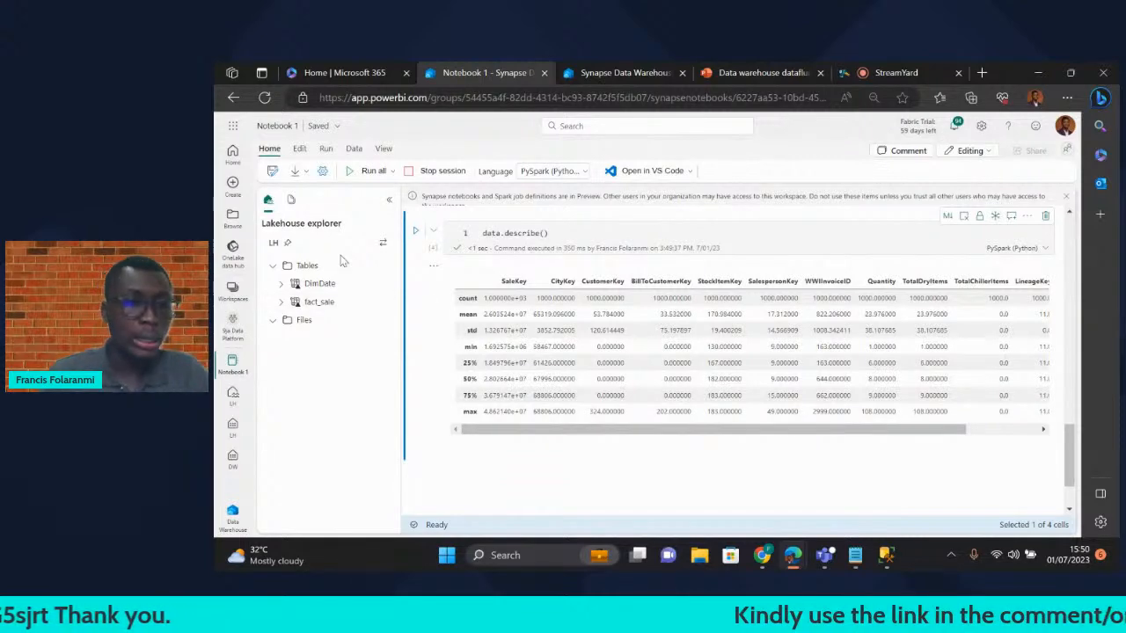
- Open warehouse DW, add the LH SQL endpoint to its explorer for querying, and collapse the DW node
{"action": "left_click", "coordinate": [232, 395]}
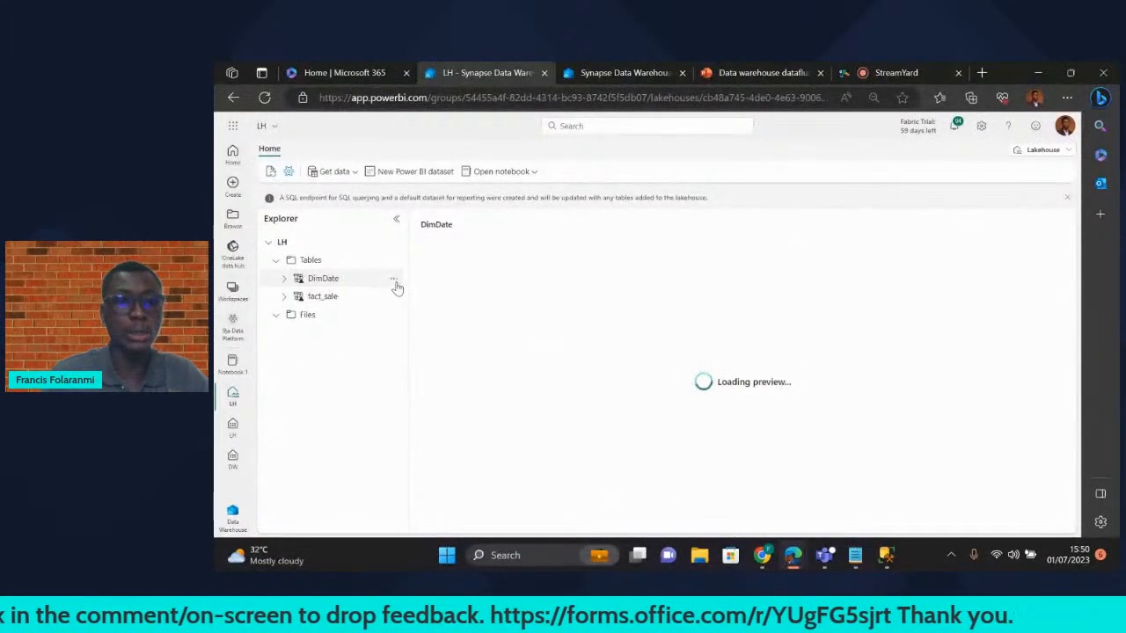
{"action": "left_click", "coordinate": [232, 458]}
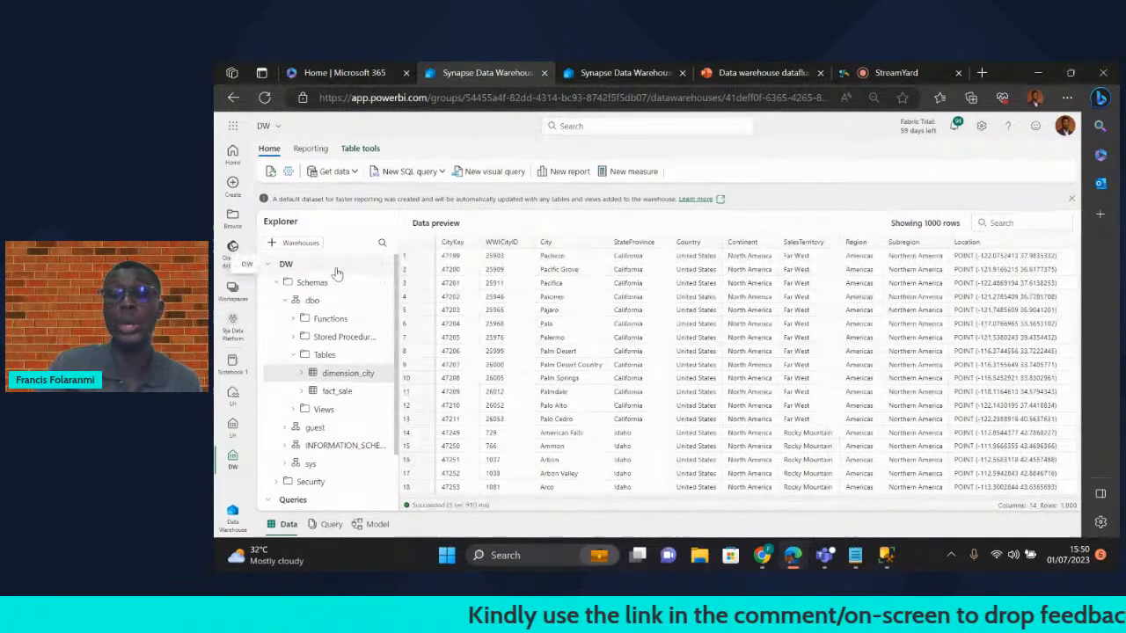
{"action": "left_click", "coordinate": [275, 246]}
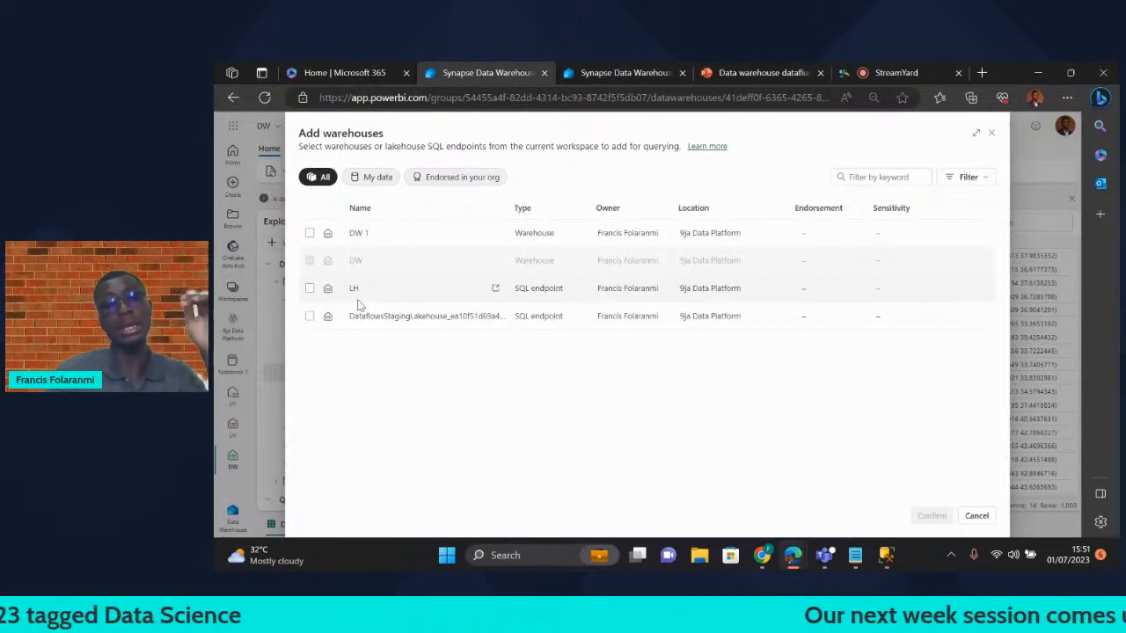
{"action": "left_click", "coordinate": [310, 290]}
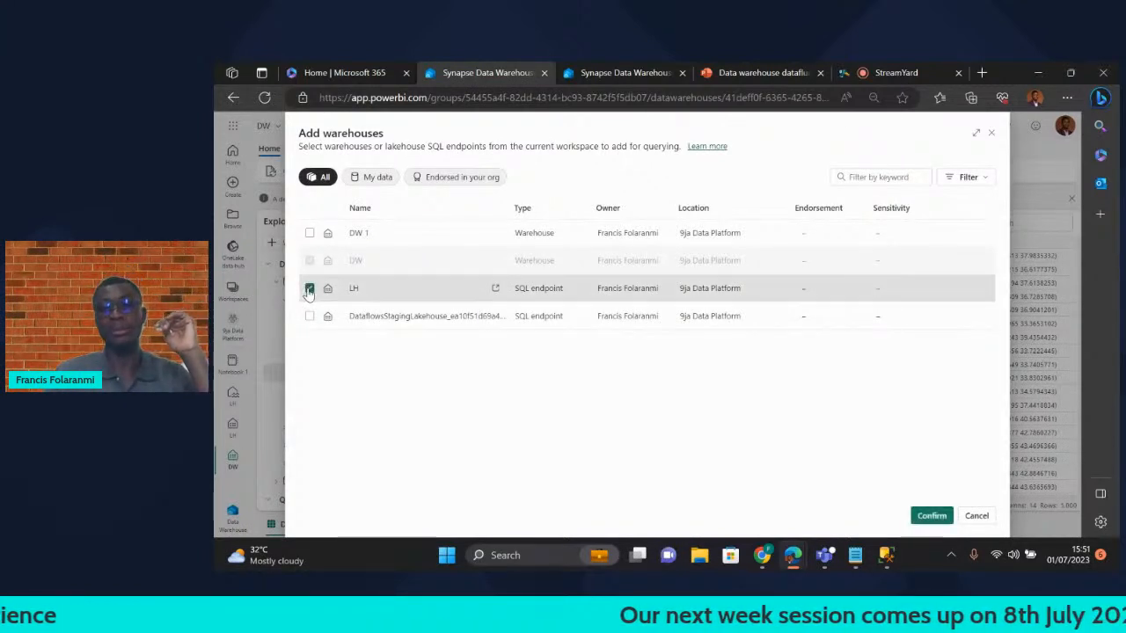
{"action": "left_click", "coordinate": [929, 515]}
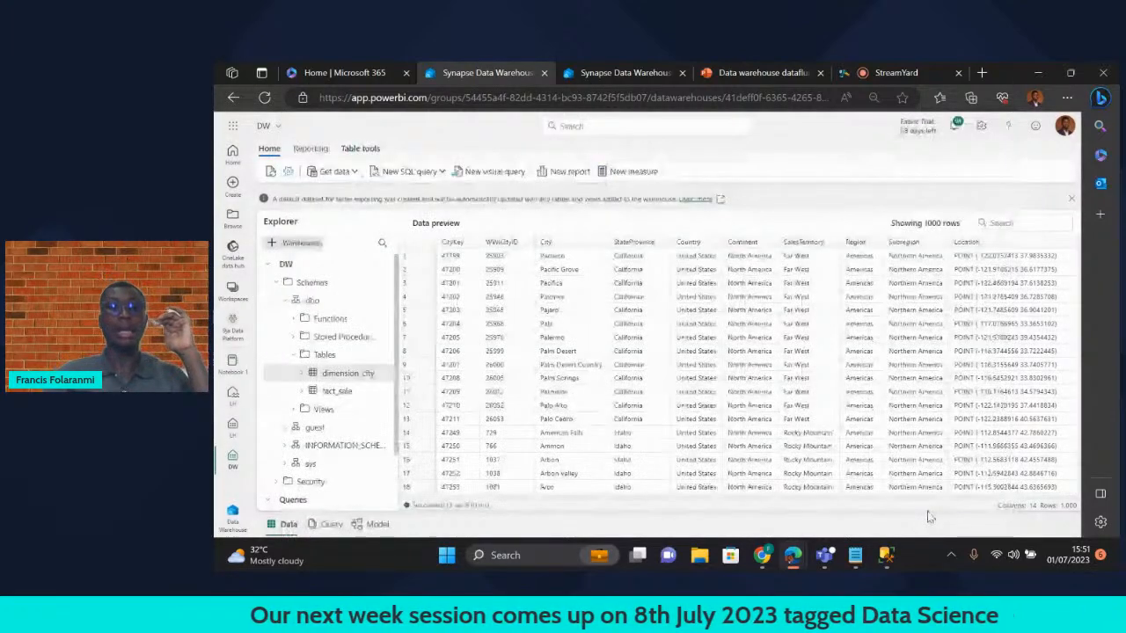
{"action": "left_click", "coordinate": [269, 265]}
{"action": "left_click", "coordinate": [358, 268]}
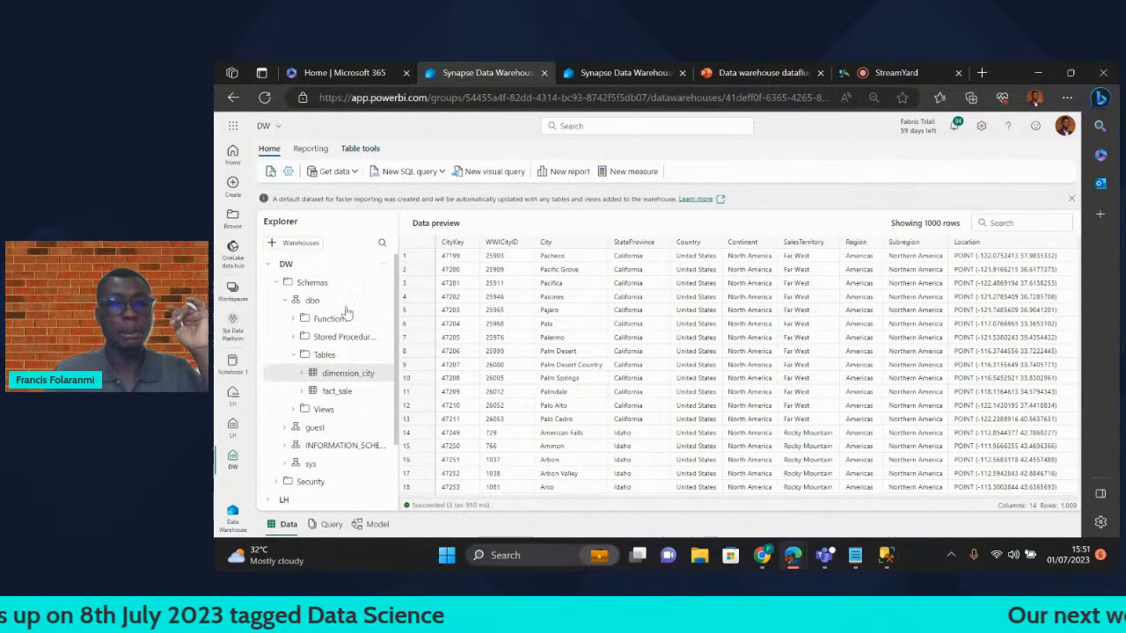
{"action": "left_click", "coordinate": [271, 266]}
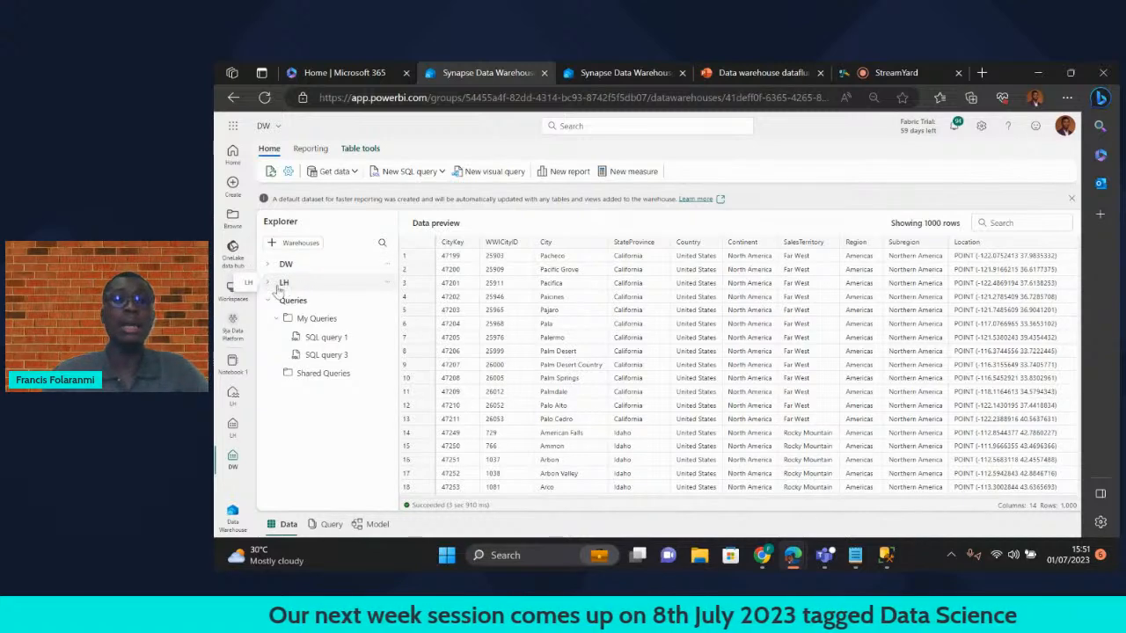
- Add warehouse DW 1 to the DW explorer as well and collapse the DW node
{"action": "left_click", "coordinate": [275, 244]}
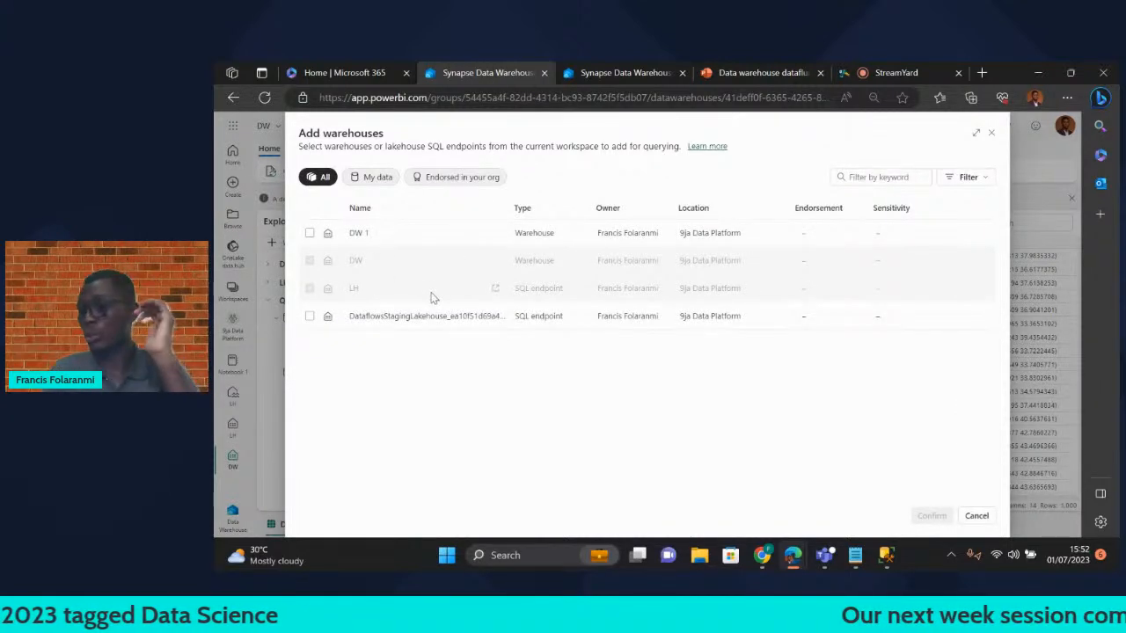
{"action": "left_click", "coordinate": [309, 234]}
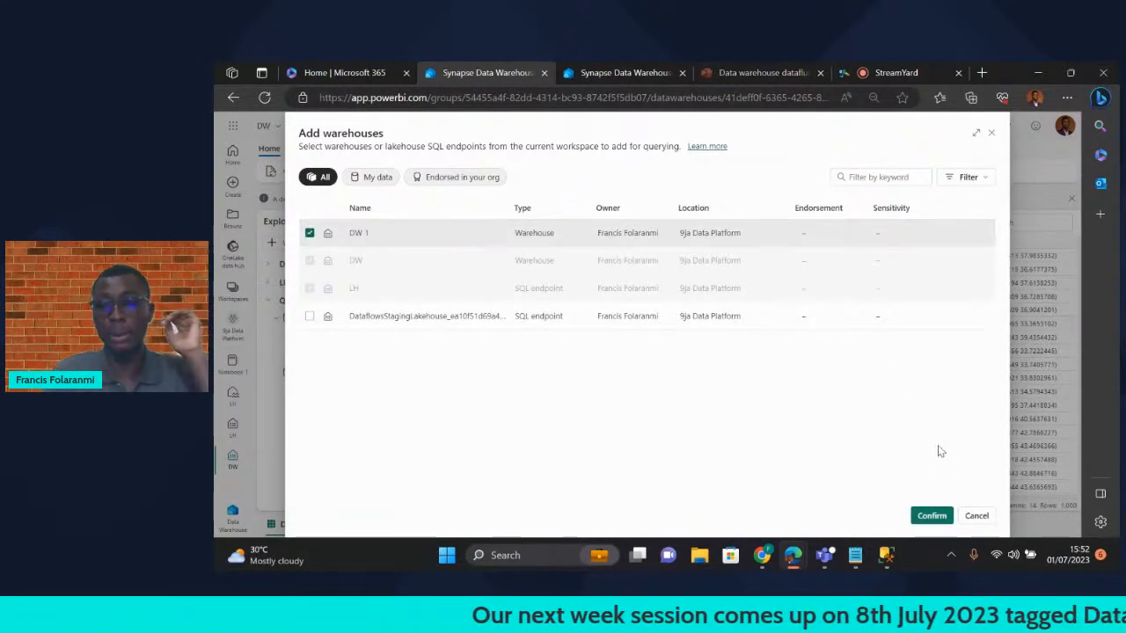
{"action": "left_click", "coordinate": [931, 516]}
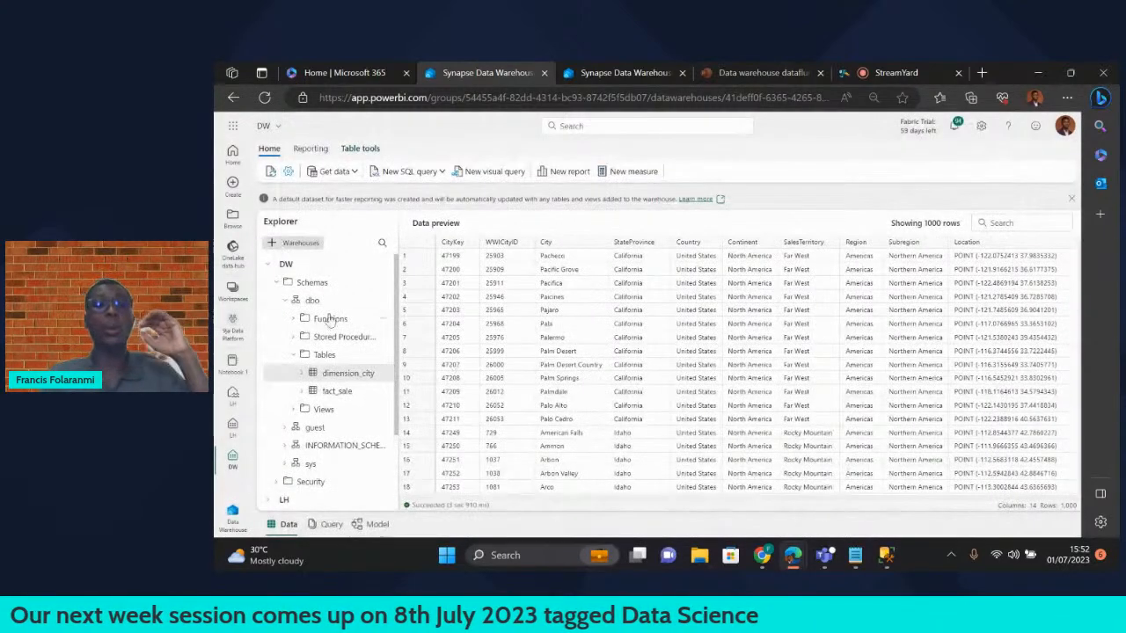
{"action": "left_click", "coordinate": [268, 266]}
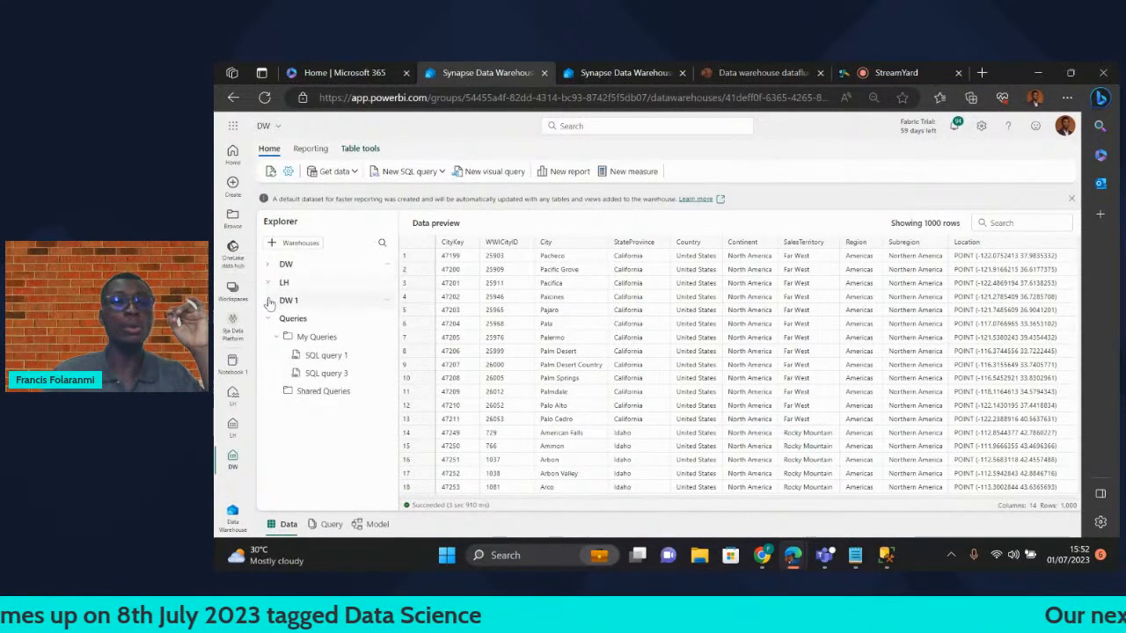
- Expand DW 1 and the dbo tables of LH in the explorer, and compare them with the tables of DW
{"action": "left_click", "coordinate": [268, 302]}
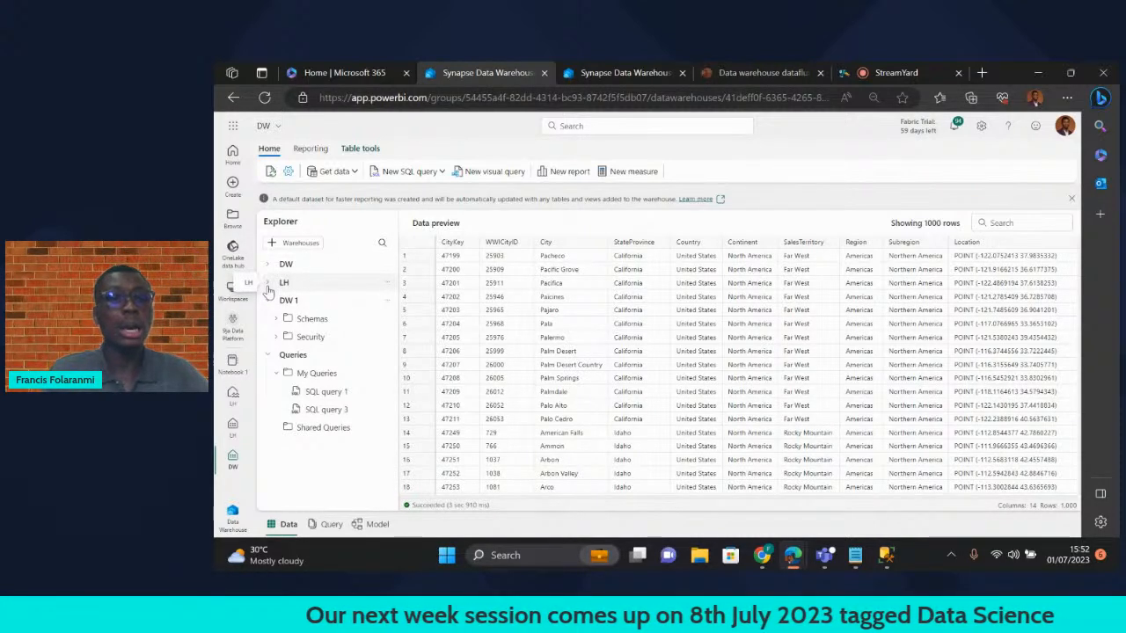
{"action": "left_click", "coordinate": [267, 283]}
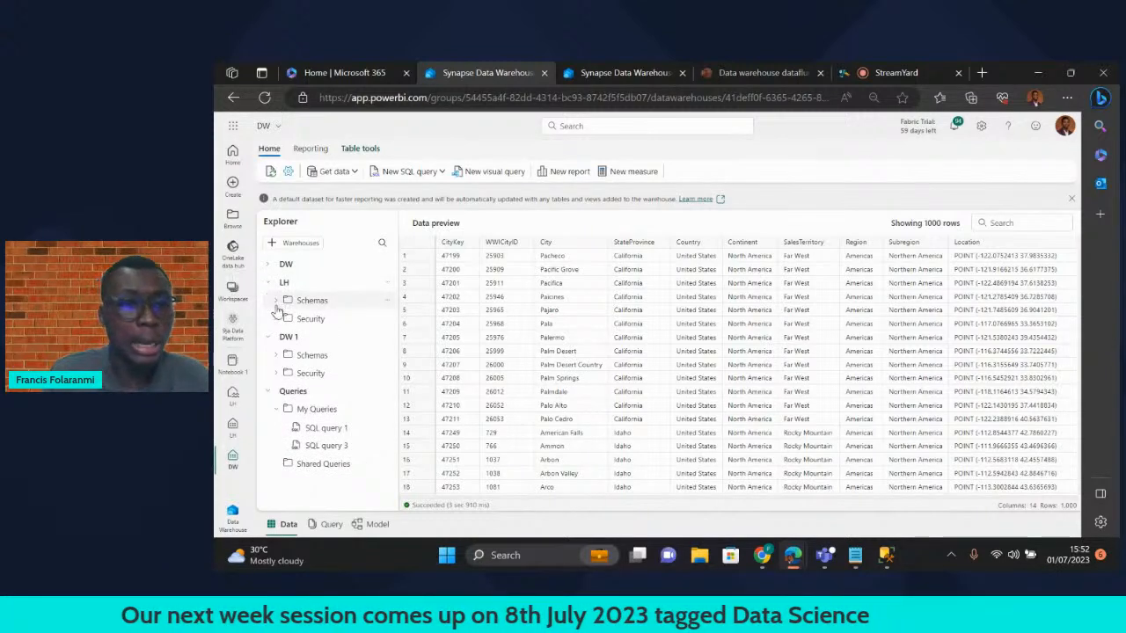
{"action": "left_click", "coordinate": [277, 301]}
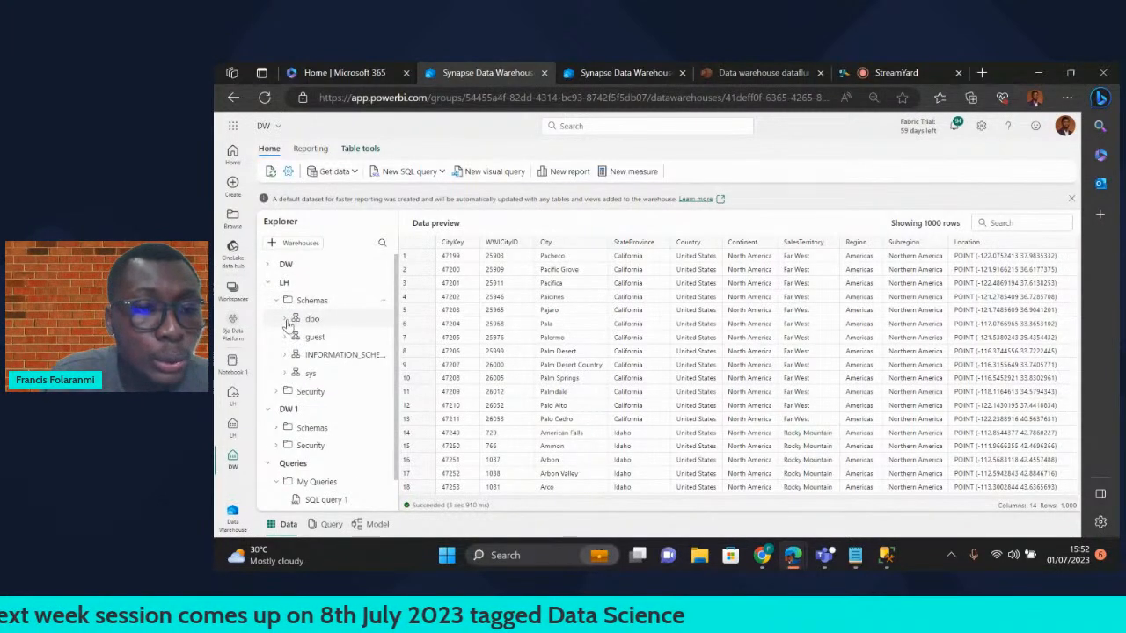
{"action": "left_click", "coordinate": [285, 319]}
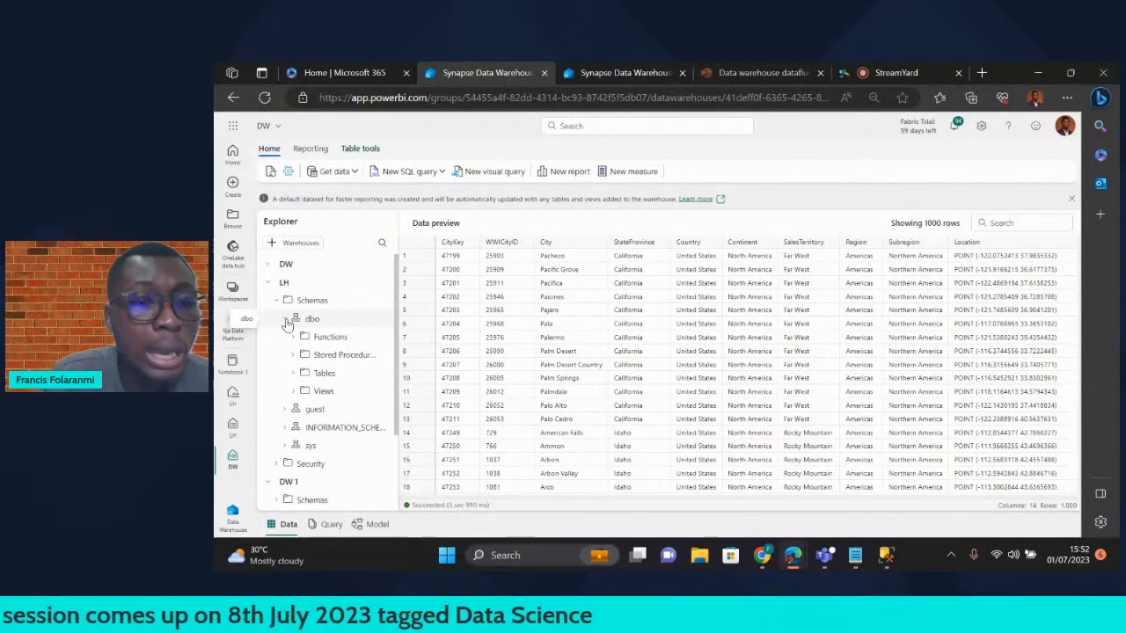
{"action": "left_click", "coordinate": [294, 373]}
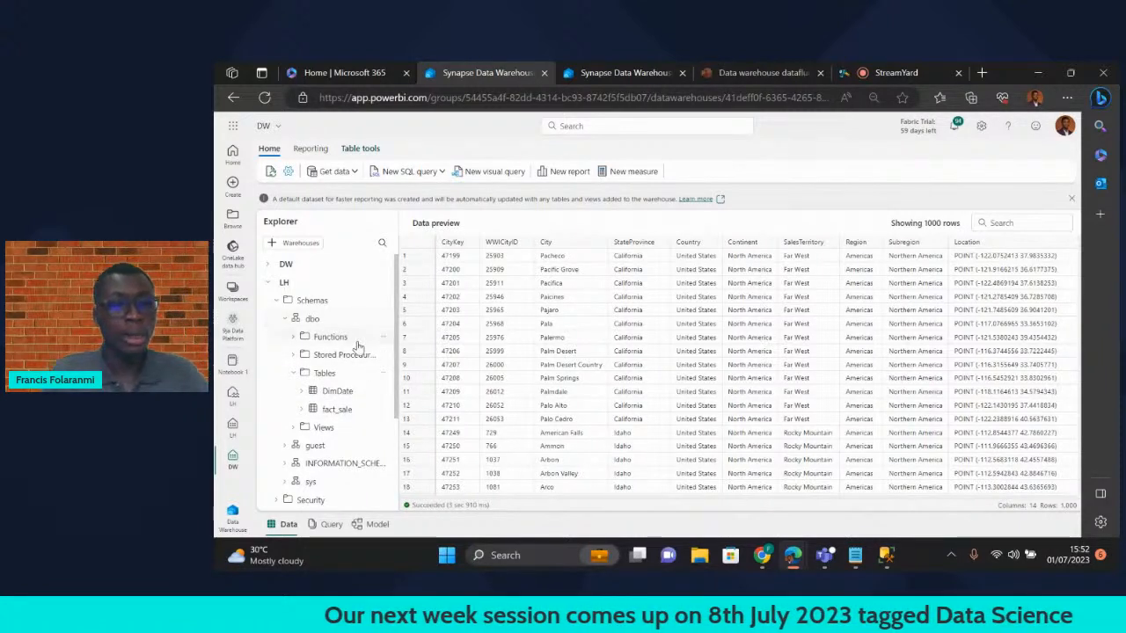
{"action": "left_click", "coordinate": [269, 267]}
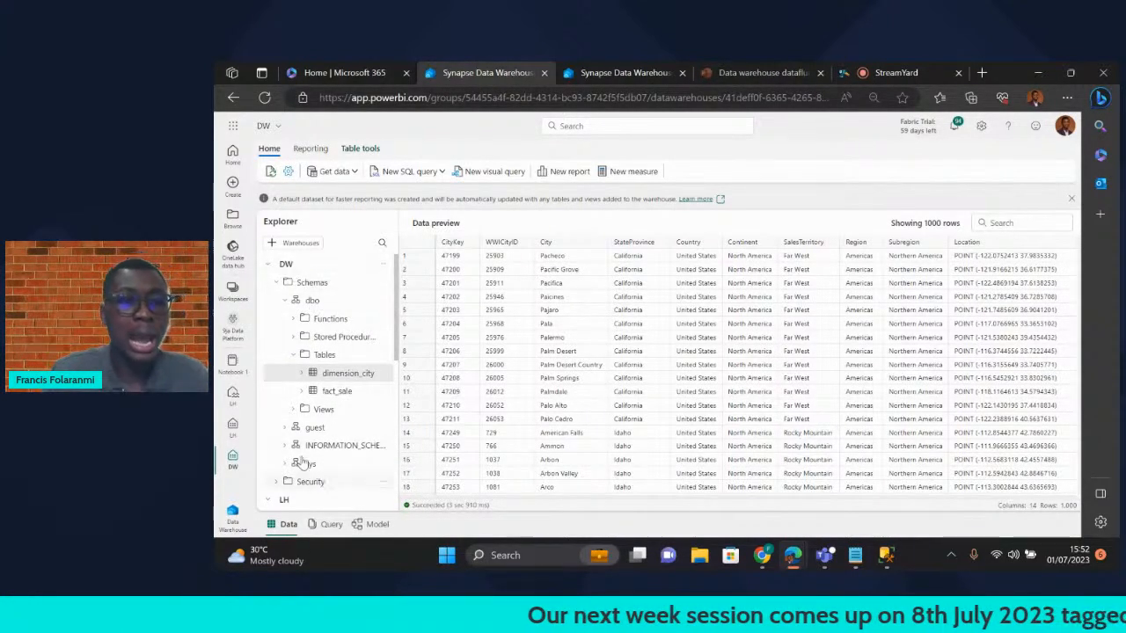
{"action": "left_click", "coordinate": [268, 265]}
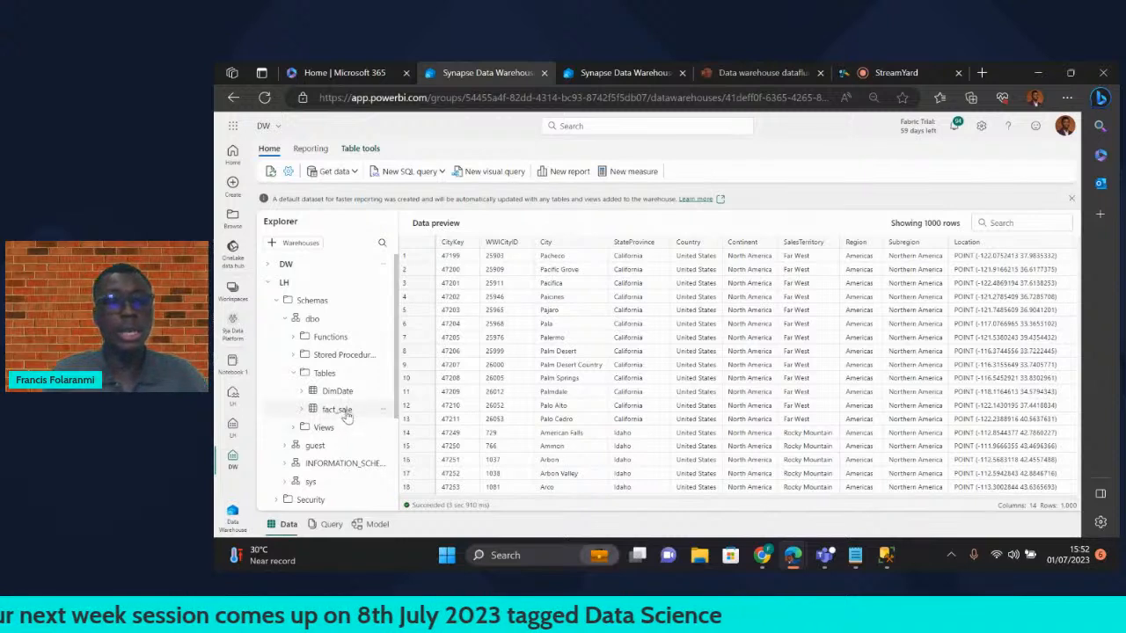
{"action": "left_click", "coordinate": [268, 265]}
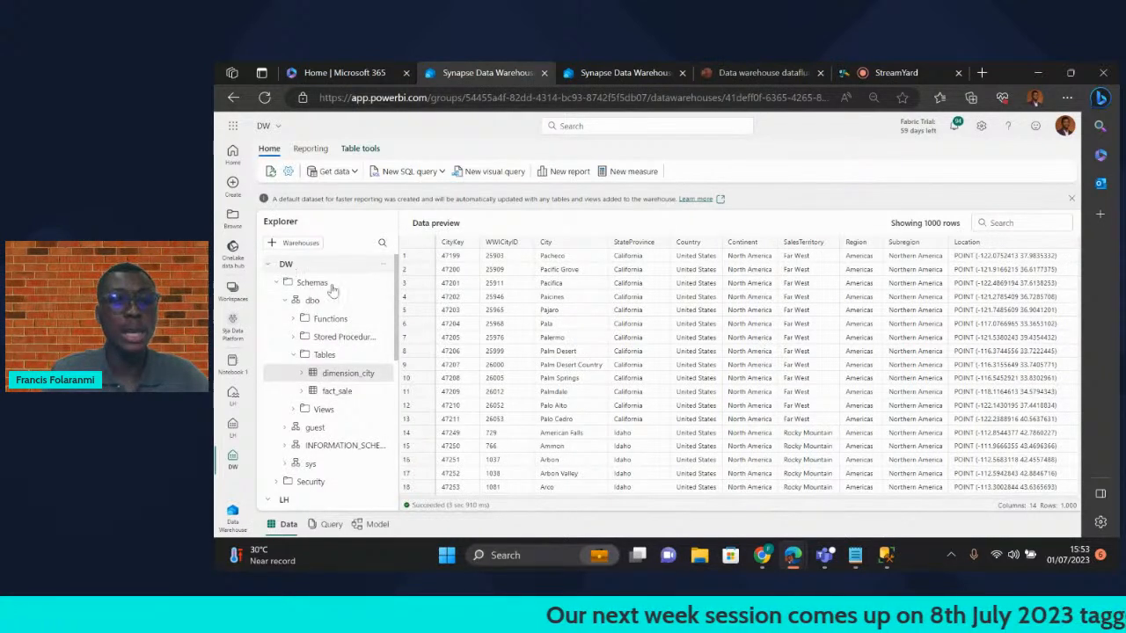
- Copy the SELECT TOP 10 city profit query from the SQL Queries file in Notepad and paste it into DW's empty SQL query 2
{"action": "left_click", "coordinate": [330, 524]}
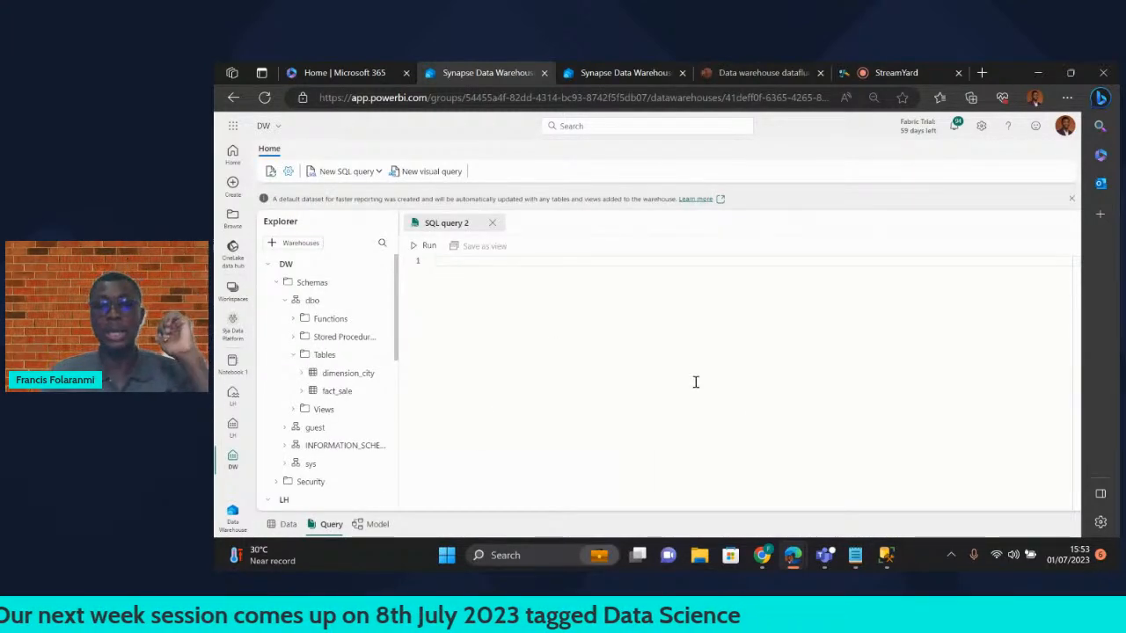
{"action": "left_click", "coordinate": [855, 555]}
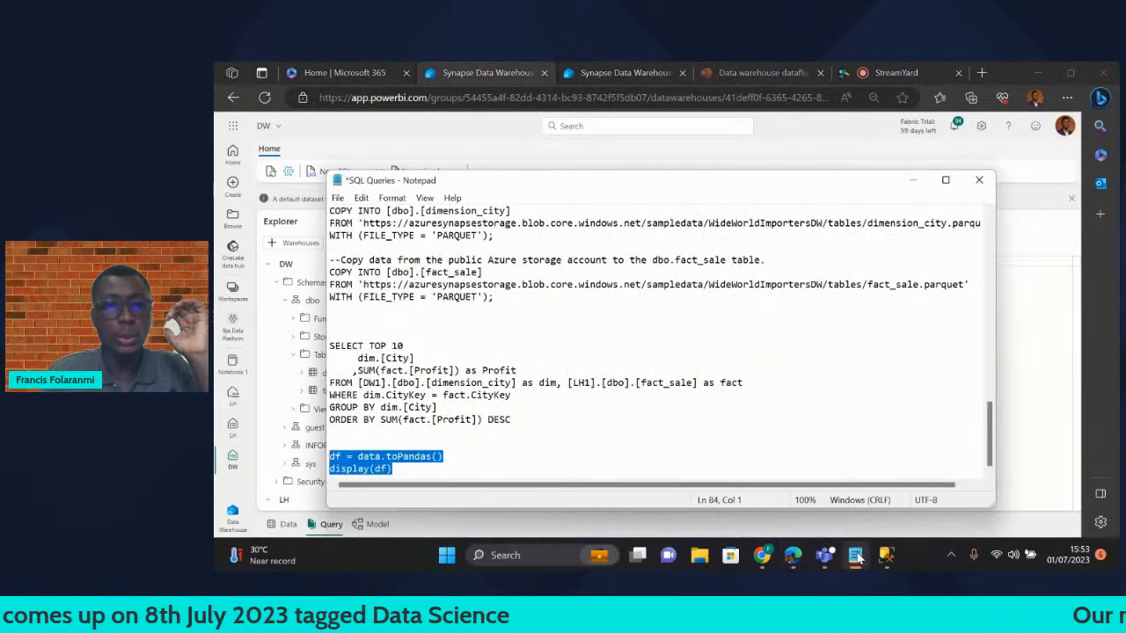
{"action": "left_click", "coordinate": [526, 425]}
{"action": "left_click_drag", "start_coordinate": [526, 425], "coordinate": [332, 343]}
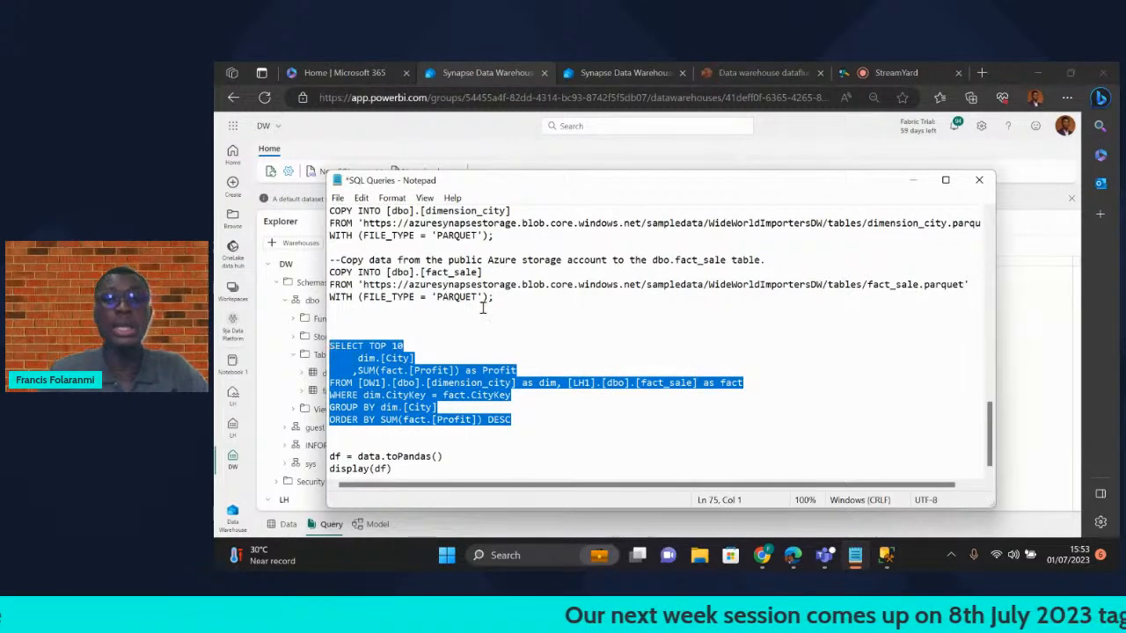
{"action": "left_click", "coordinate": [1026, 314]}
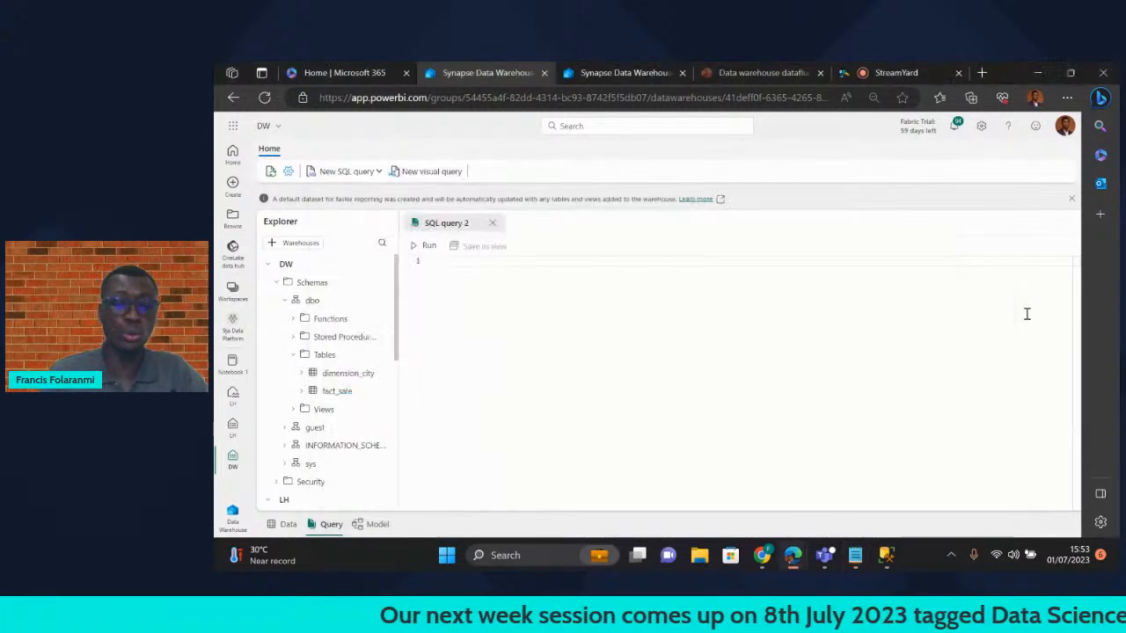
{"action": "type", "text": "SELECT TOP 10     dim.[City]    ,SUM(fact.[Profit]) as Profit FROM [DW1].[dbo].[dimension_city] as dim, [LH1].[dbo].[fact_sale] as fact WHERE dim.CityKey = fact.CityKey GROUP BY dim.[City] ORDER BY SUM(fact.[Profit]) DESC"}
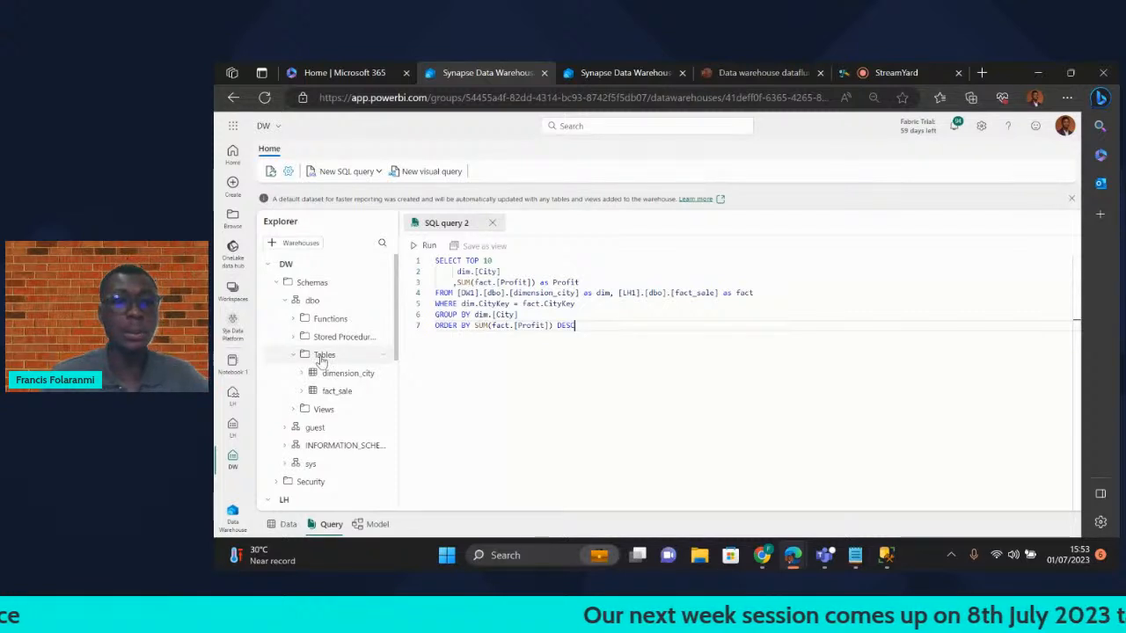
- Correct the database names in the FROM clause of SQL query 2 to DW for dimension_city and LH for fact_sale
{"action": "scroll", "coordinate": [323, 468], "scroll_direction": "down", "scroll_amount": 2}
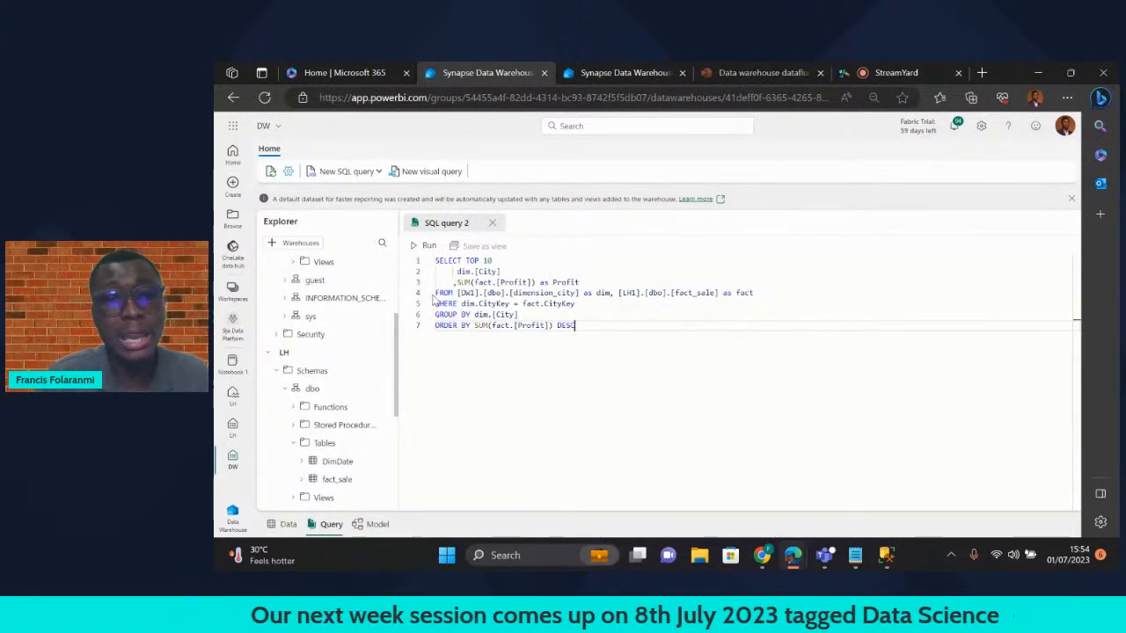
{"action": "left_click_drag", "start_coordinate": [436, 291], "coordinate": [770, 290]}
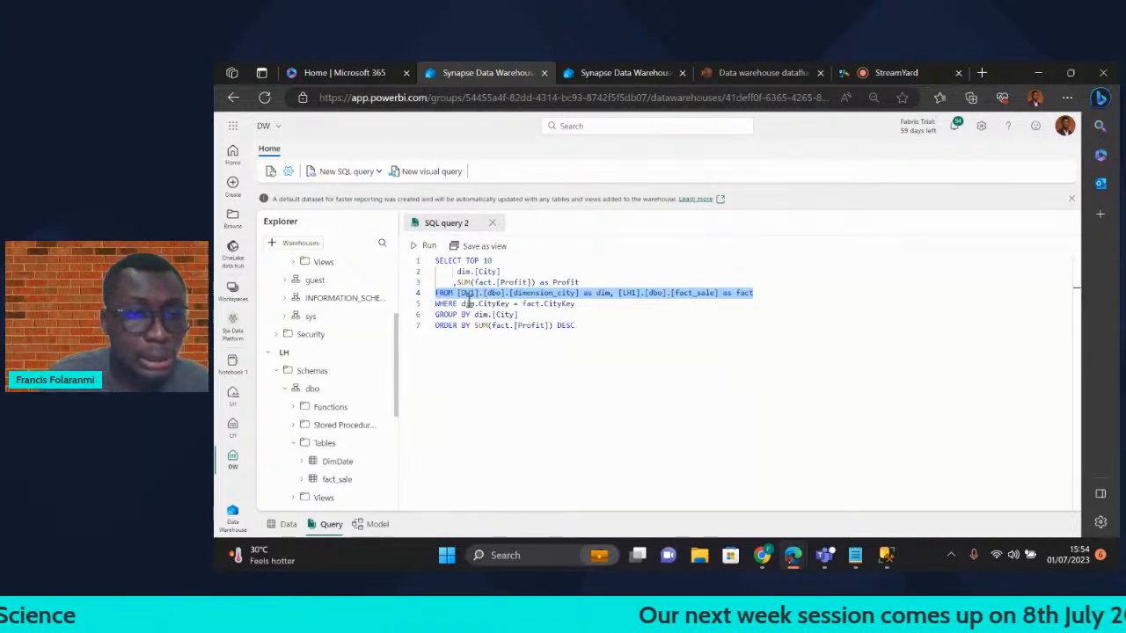
{"action": "scroll", "coordinate": [351, 311], "scroll_direction": "up", "scroll_amount": 1}
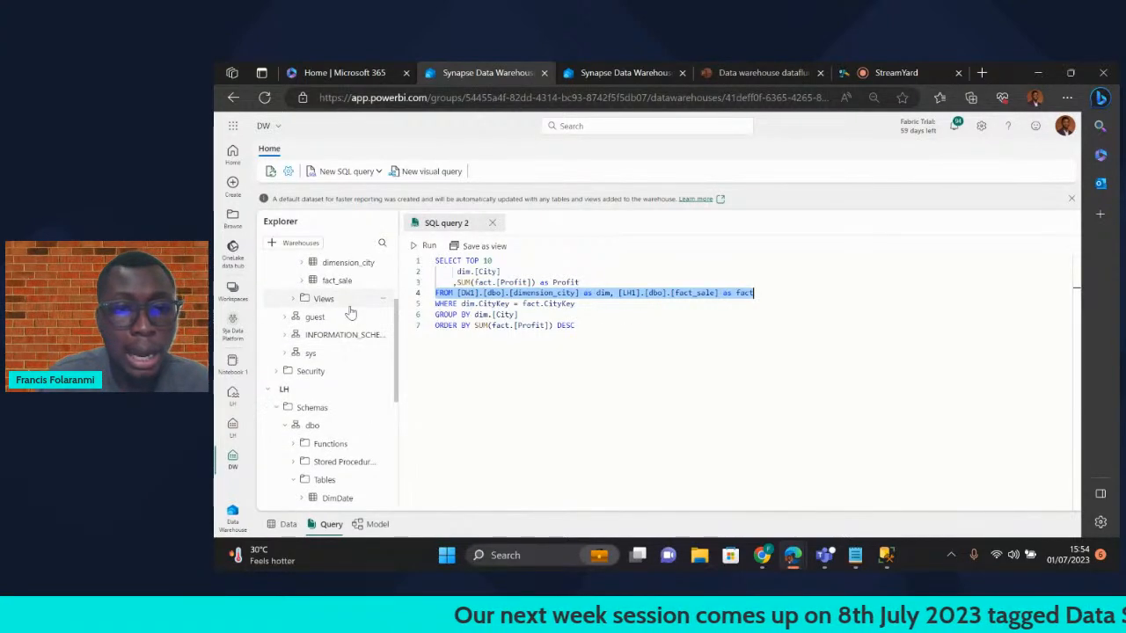
{"action": "left_click", "coordinate": [473, 295]}
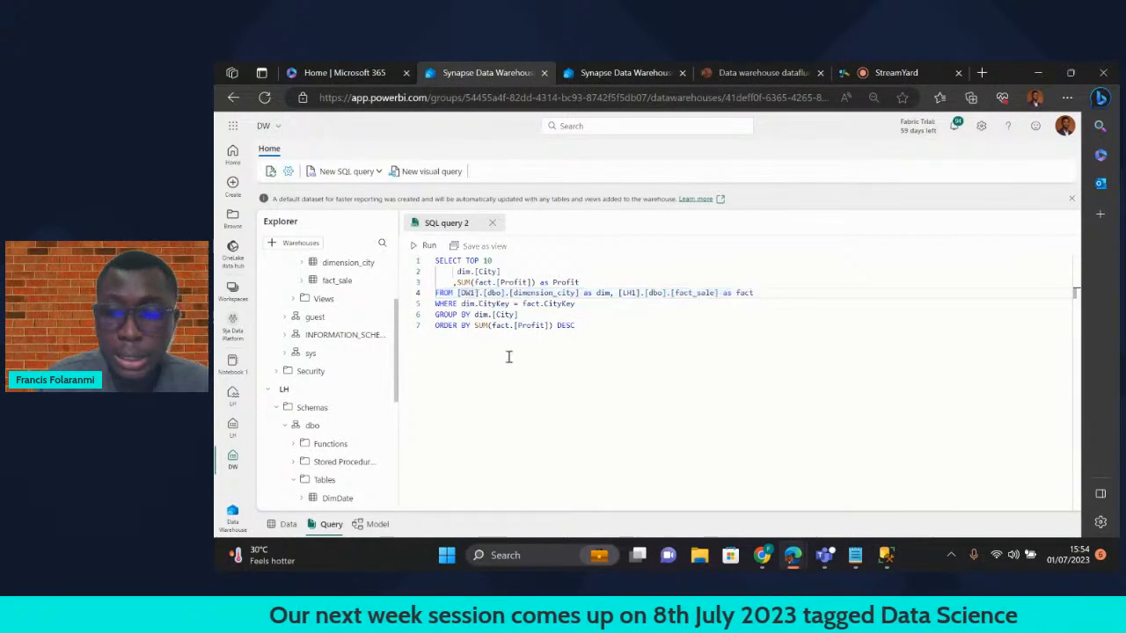
{"action": "key", "text": "BackSpace"}
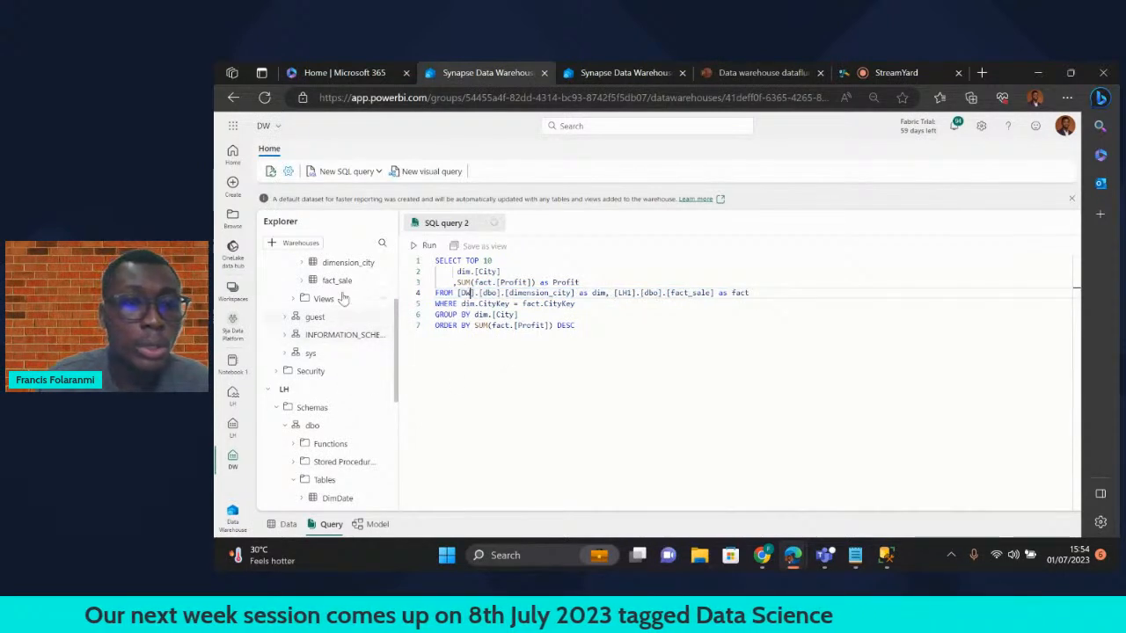
{"action": "scroll", "coordinate": [338, 290], "scroll_direction": "up", "scroll_amount": 3}
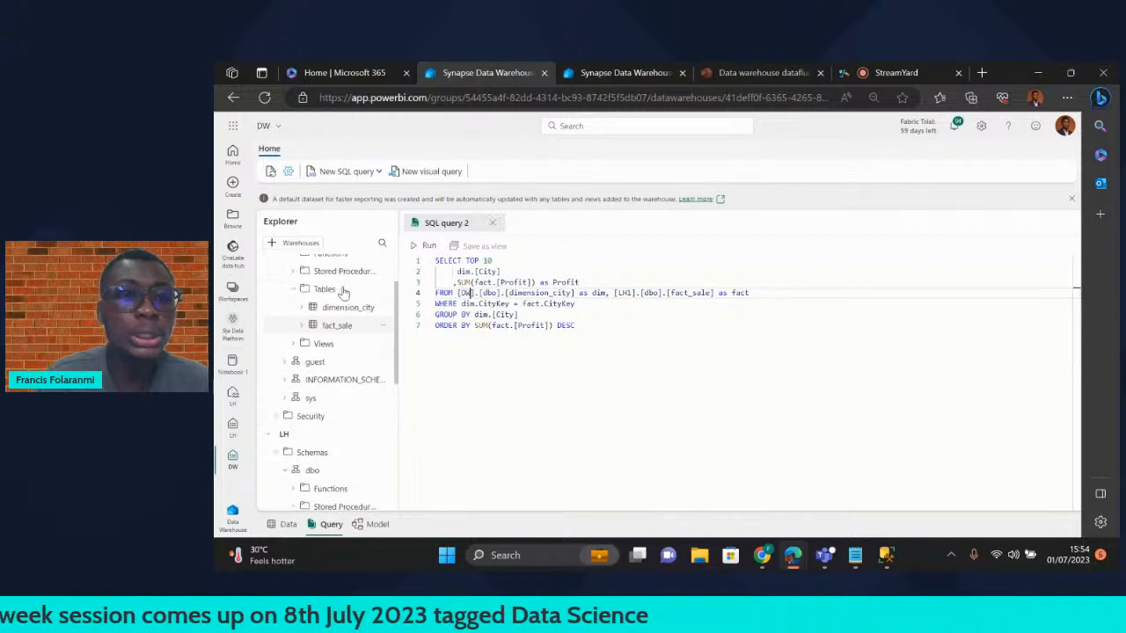
{"action": "scroll", "coordinate": [327, 276], "scroll_direction": "up", "scroll_amount": 1}
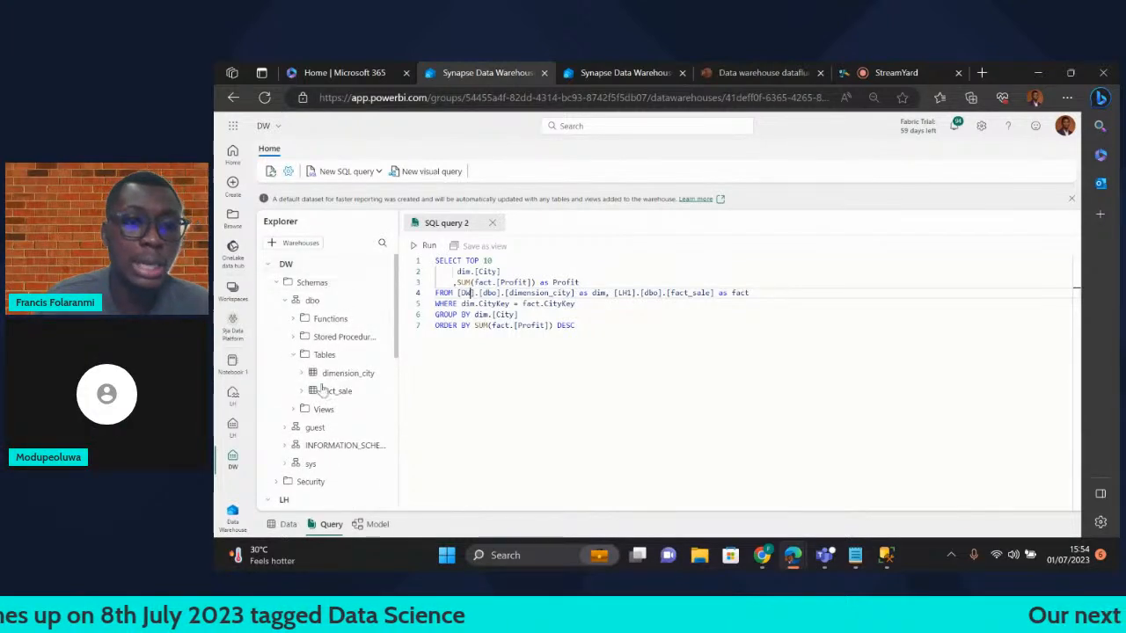
{"action": "left_click", "coordinate": [632, 294]}
{"action": "key", "text": "BackSpace"}
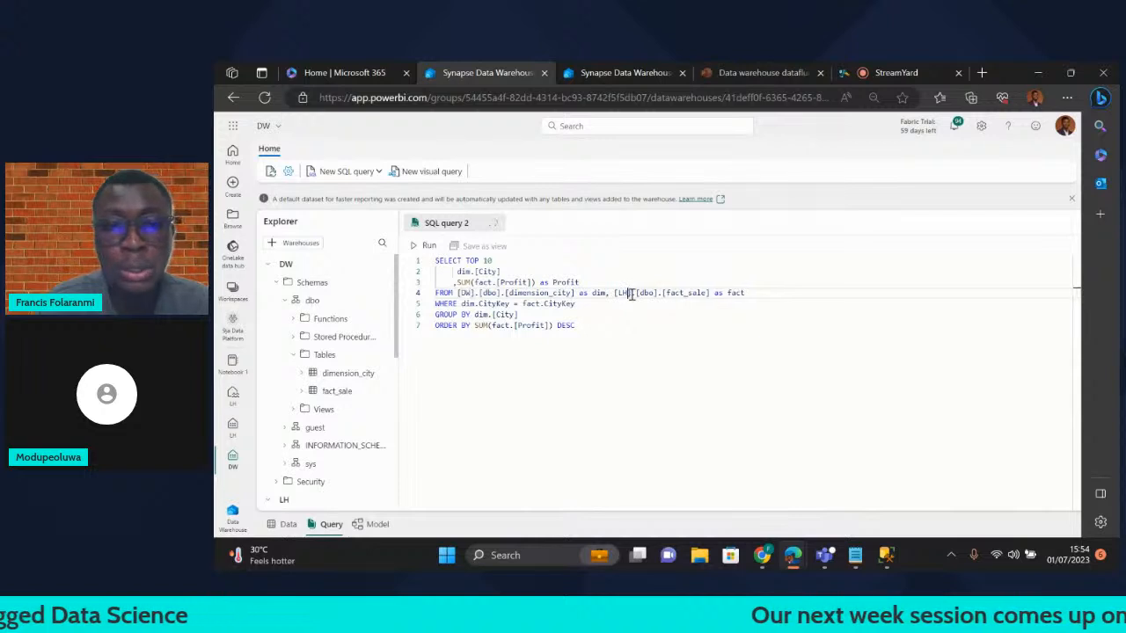
{"action": "left_click", "coordinate": [606, 353]}
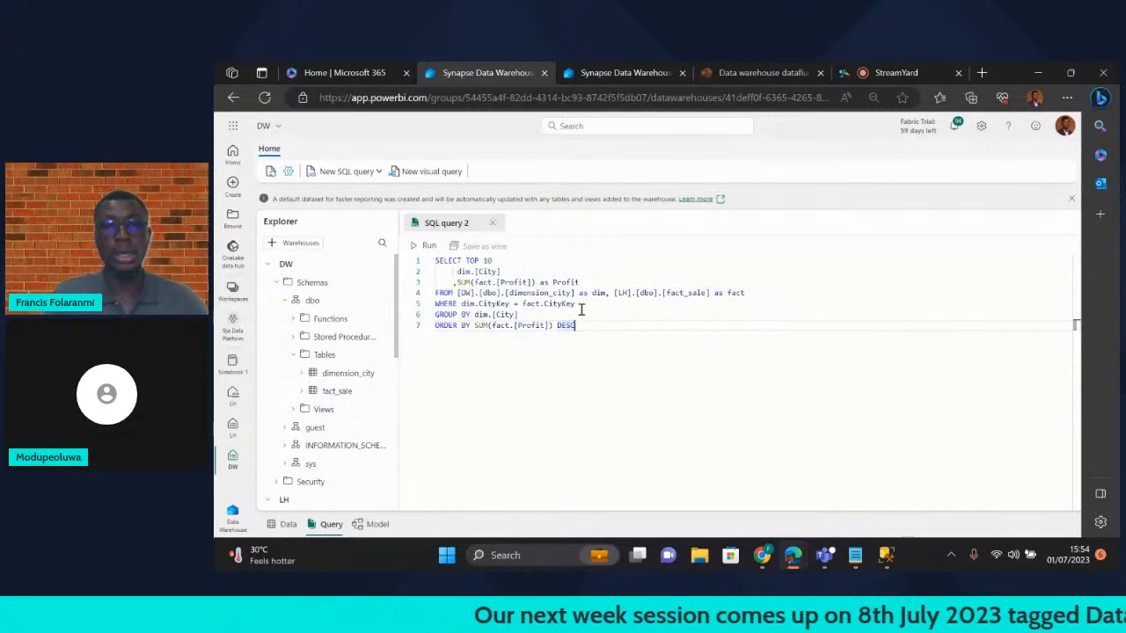
- Run the whole cross-database profit query, and collapse the DW and LH nodes in the explorer
{"action": "left_click", "coordinate": [611, 273]}
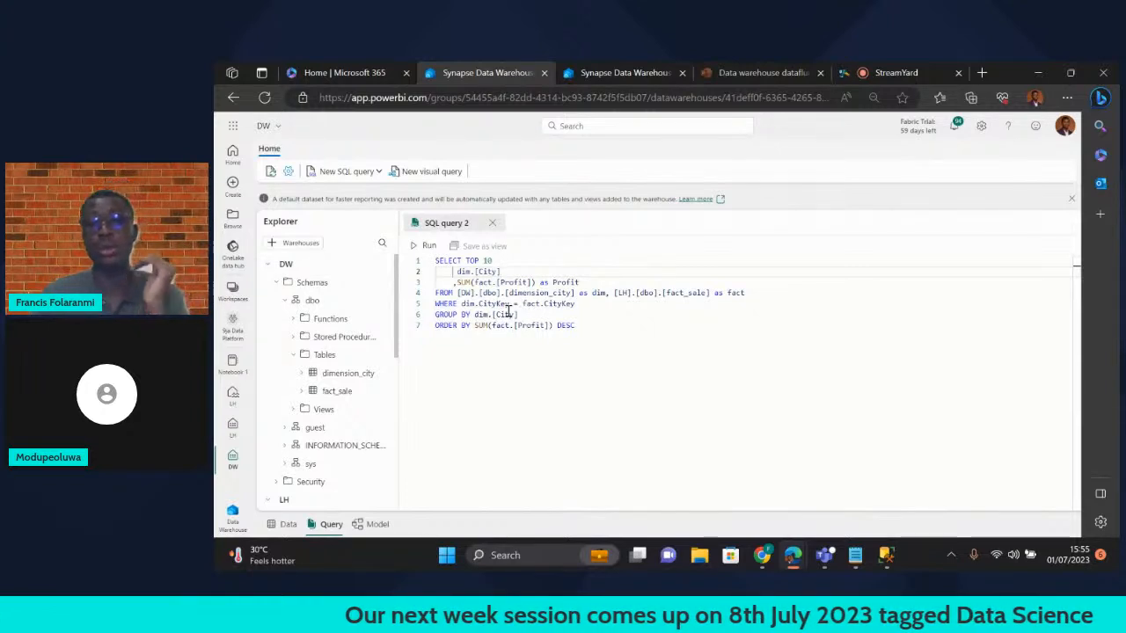
{"action": "left_click", "coordinate": [577, 326]}
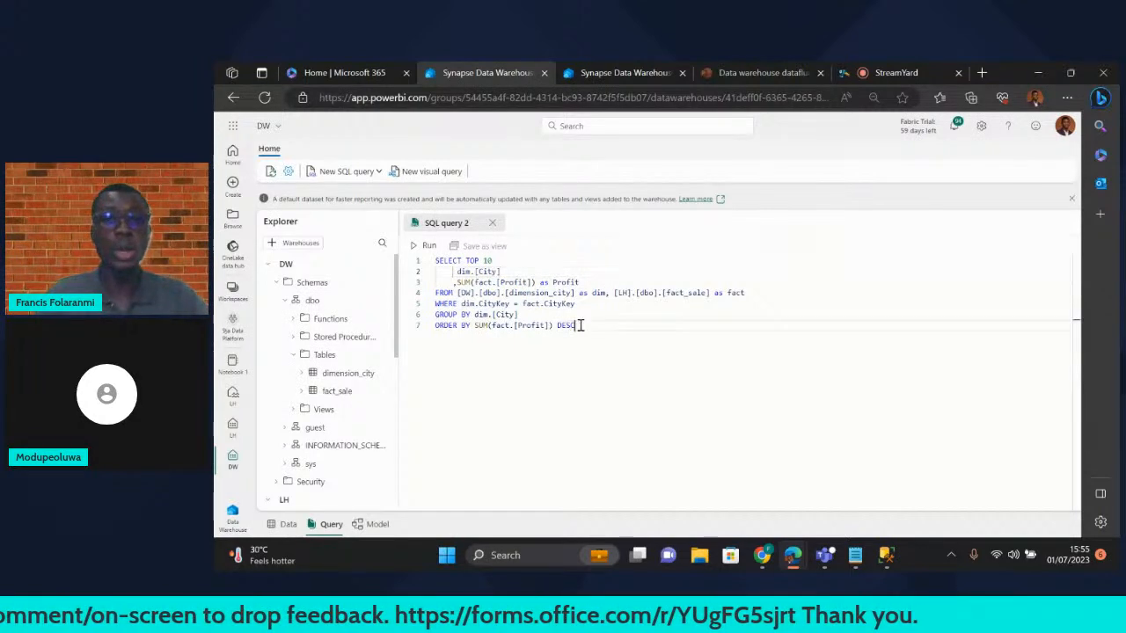
{"action": "key", "text": "ctrl+a"}
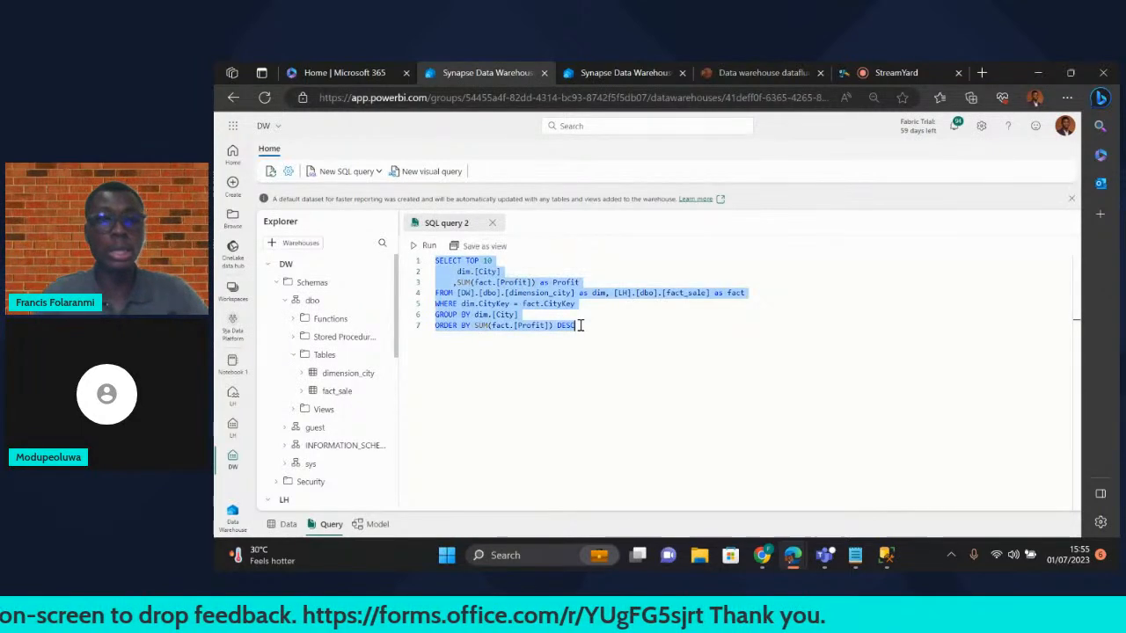
{"action": "left_click", "coordinate": [419, 246]}
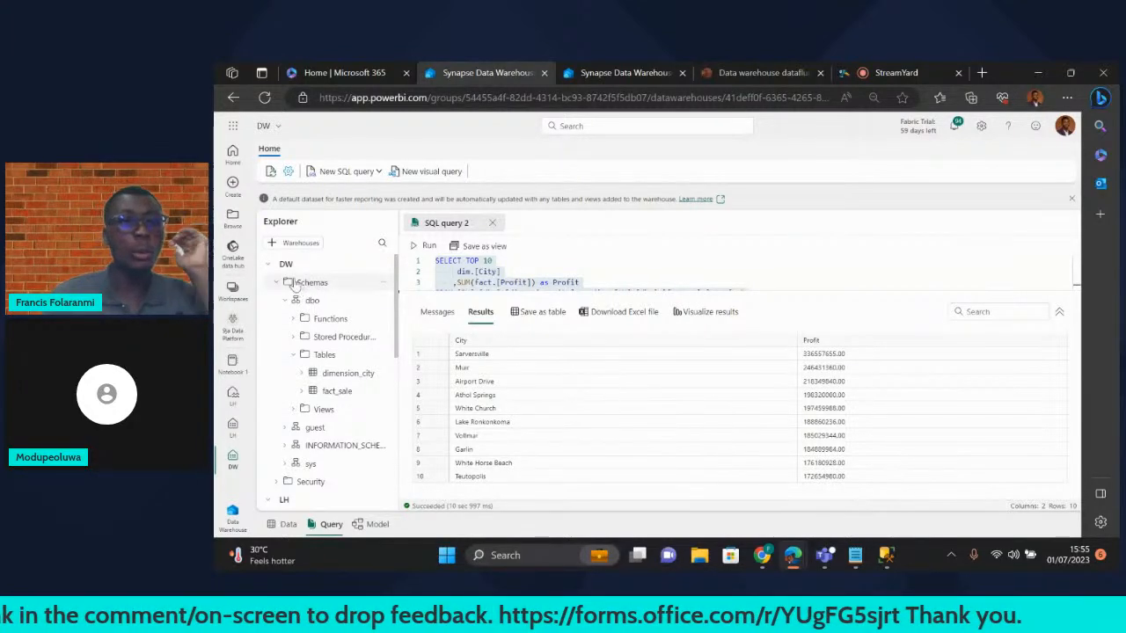
{"action": "left_click", "coordinate": [269, 264]}
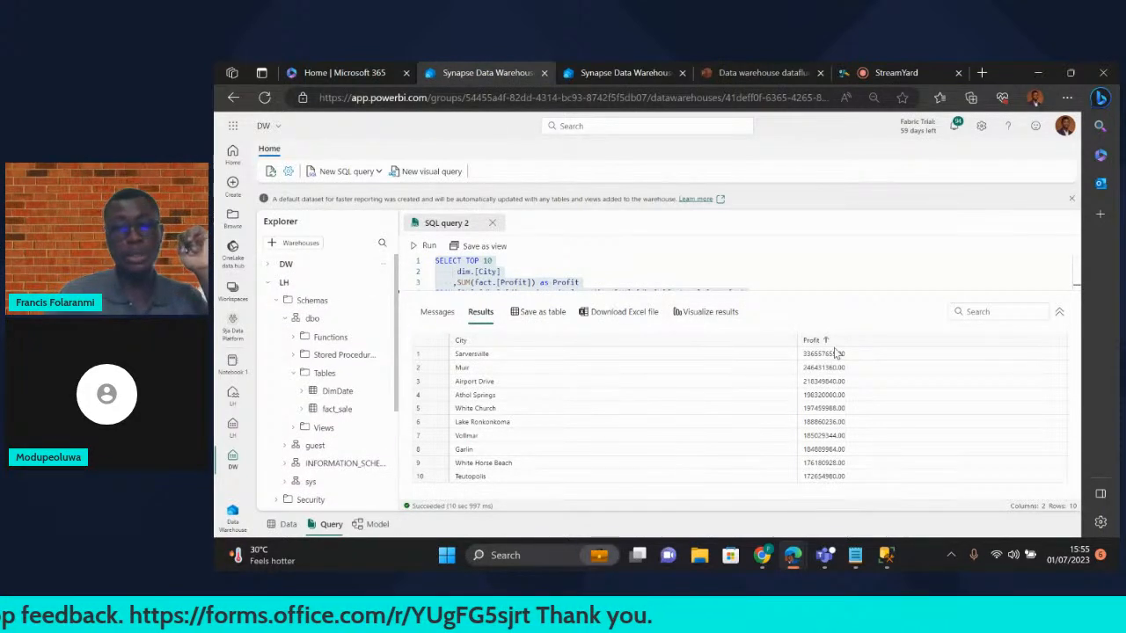
{"action": "left_click", "coordinate": [269, 284]}
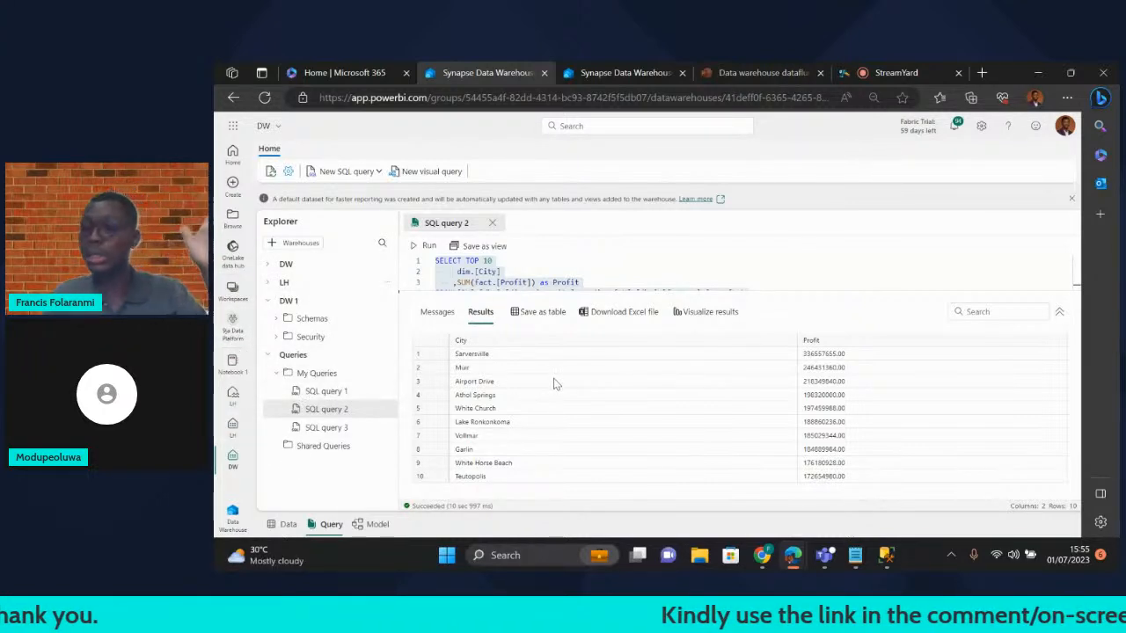
- Open the 9ja Data Platform workspace, look at a new blank report based on the DW 1 dataset, and return to the workspace
{"action": "left_click", "coordinate": [230, 331]}
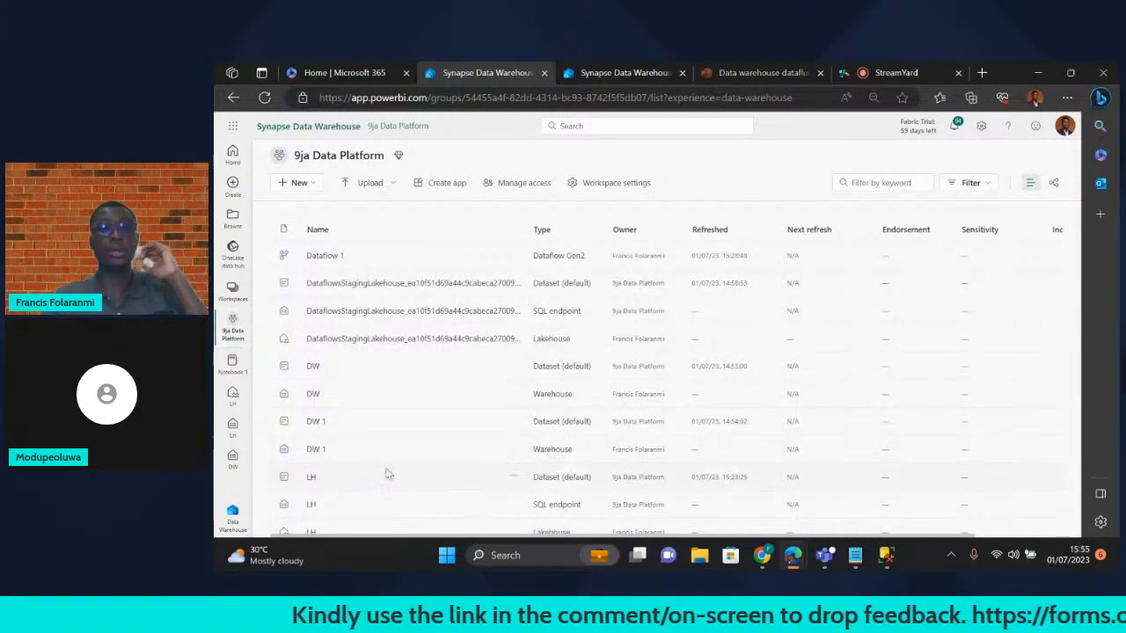
{"action": "scroll", "coordinate": [465, 444], "scroll_direction": "down", "scroll_amount": 2}
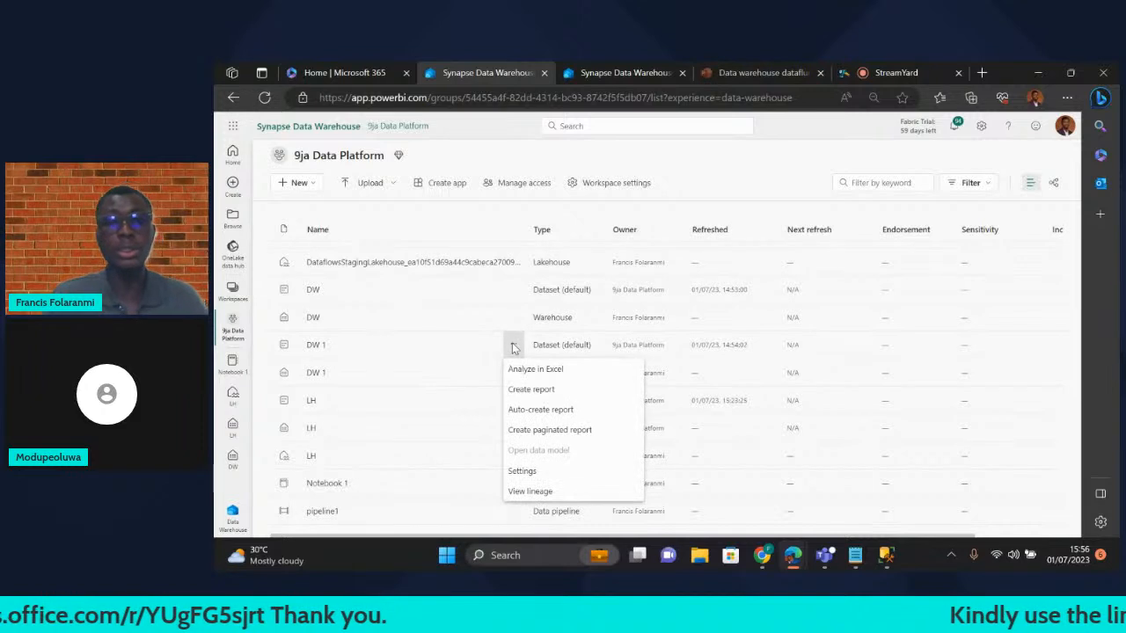
{"action": "left_click", "coordinate": [556, 393]}
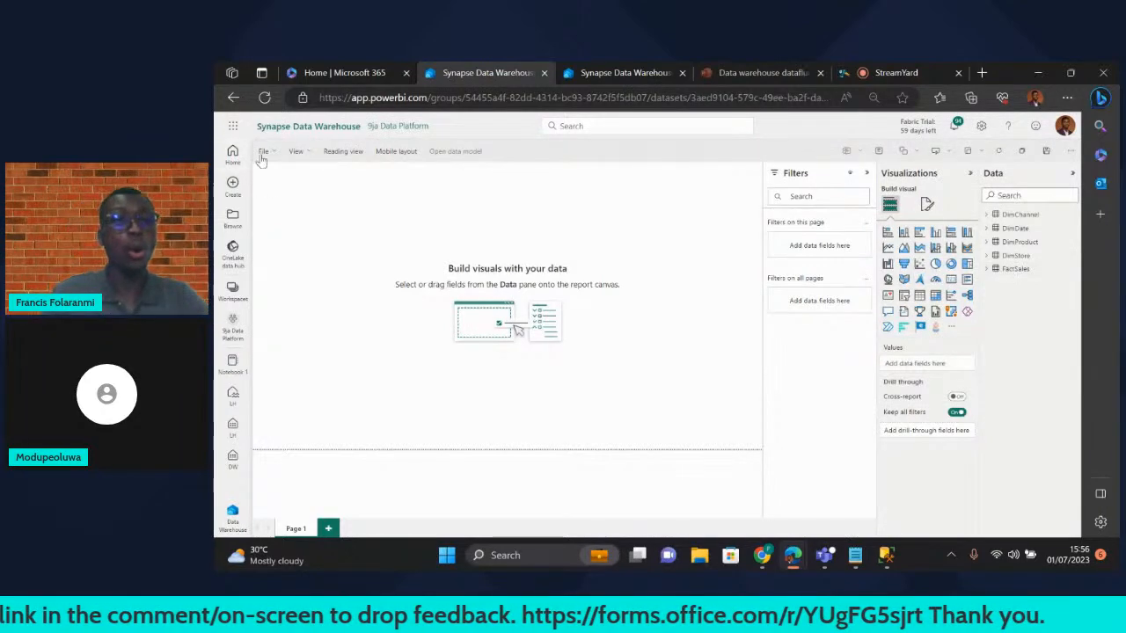
{"action": "left_click", "coordinate": [233, 97]}
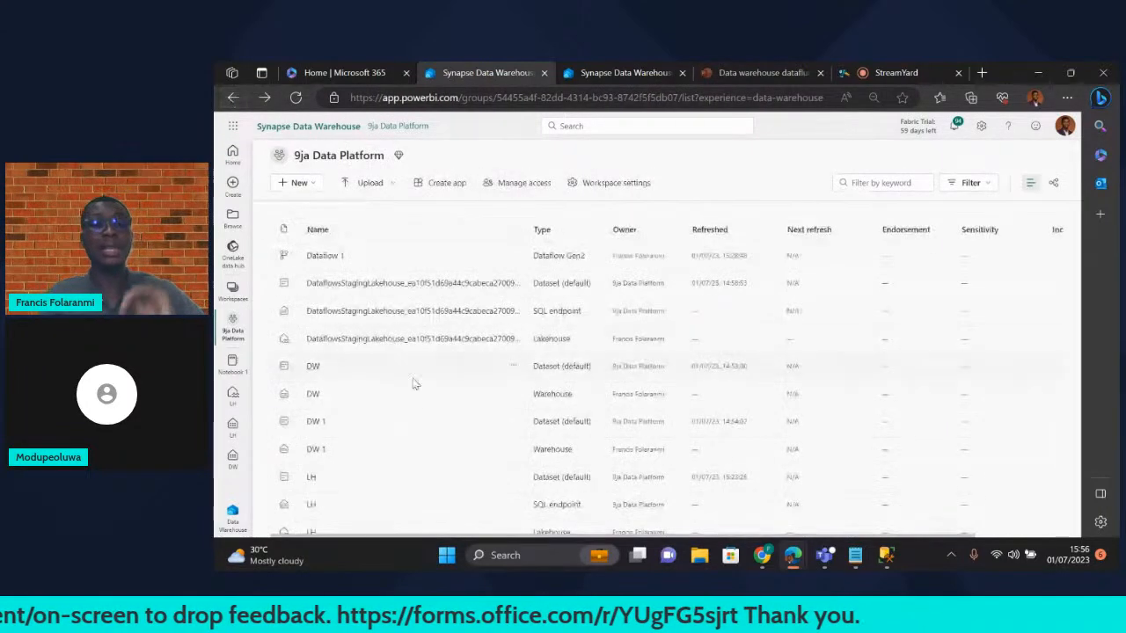
- Auto-create a report from the DW default dataset and save it as 9ja Data Platform in the 9ja Data Platform workspace
{"action": "left_click", "coordinate": [513, 366]}
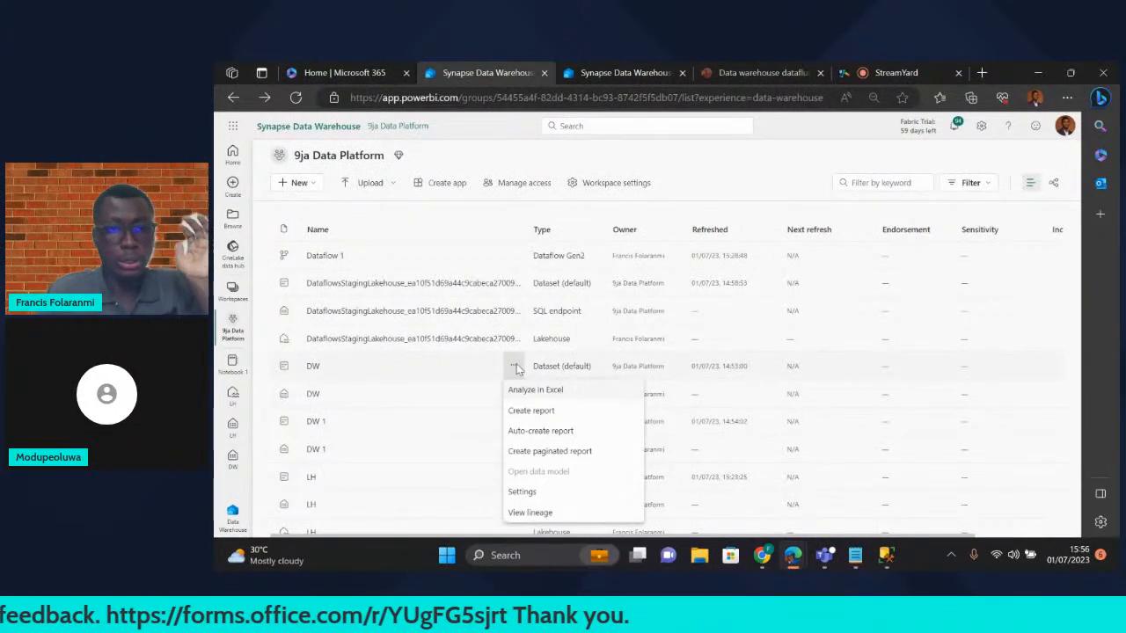
{"action": "left_click", "coordinate": [539, 431]}
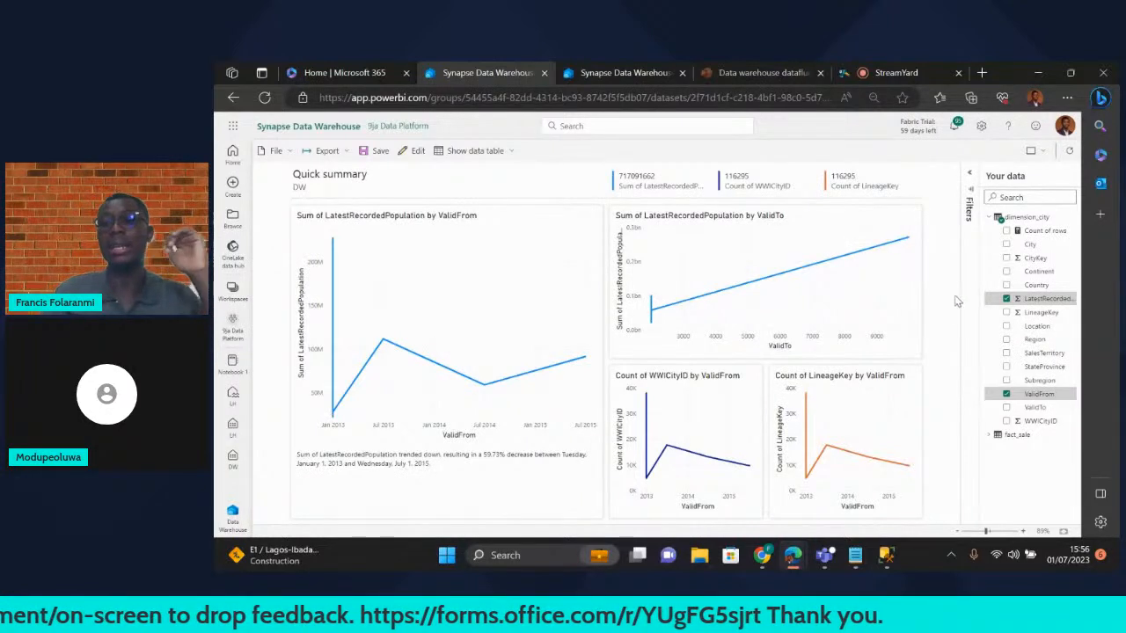
{"action": "left_click", "coordinate": [380, 154]}
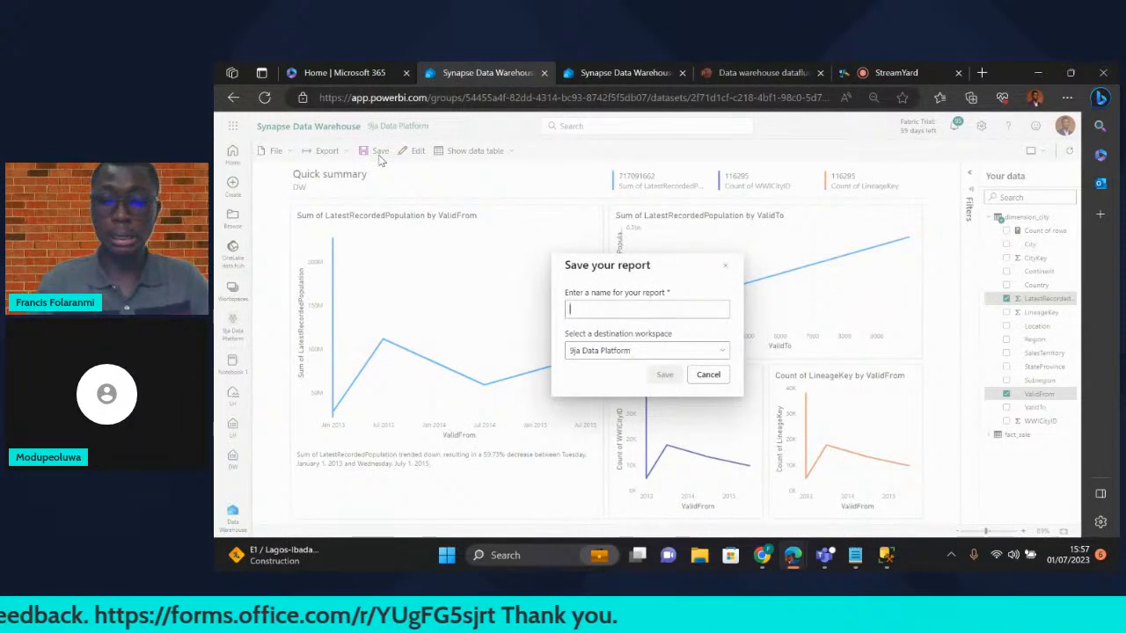
{"action": "type", "text": "9ja"}
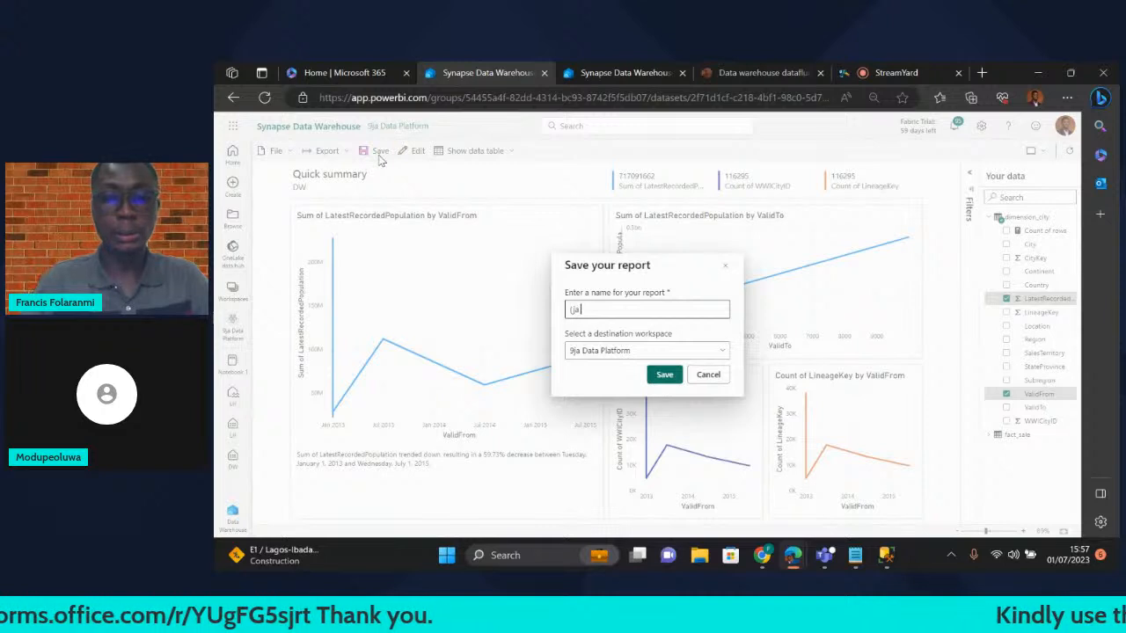
{"action": "key", "text": "BackSpace"}
{"action": "key", "text": "BackSpace"}
{"action": "type", "text": "9"}
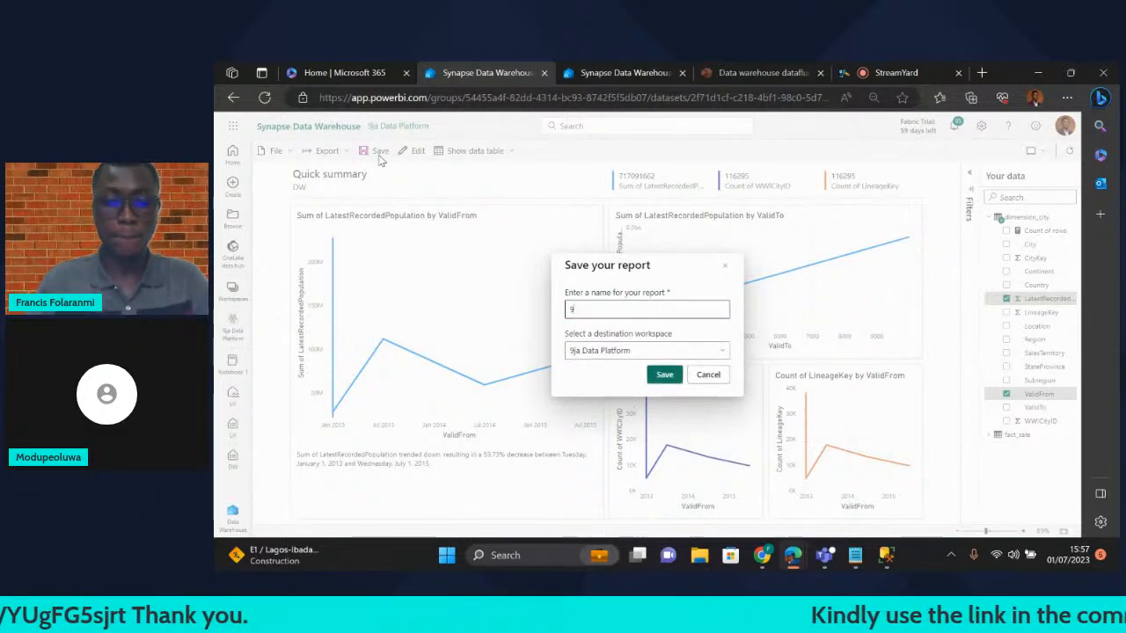
{"action": "type", "text": "ja Da"}
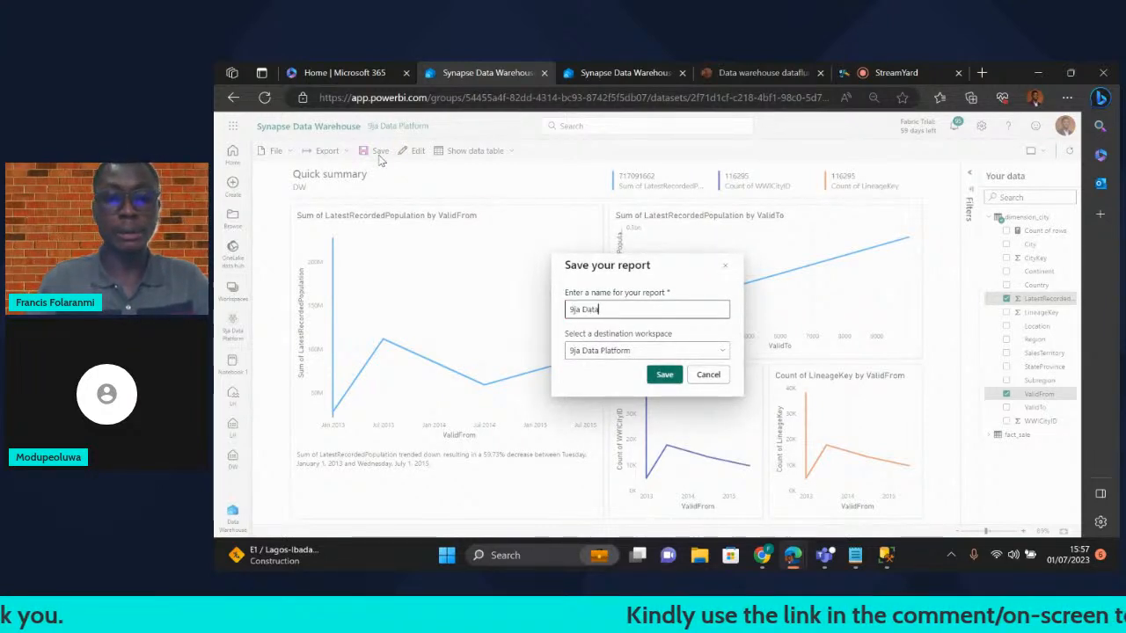
{"action": "type", "text": "ta Pla"}
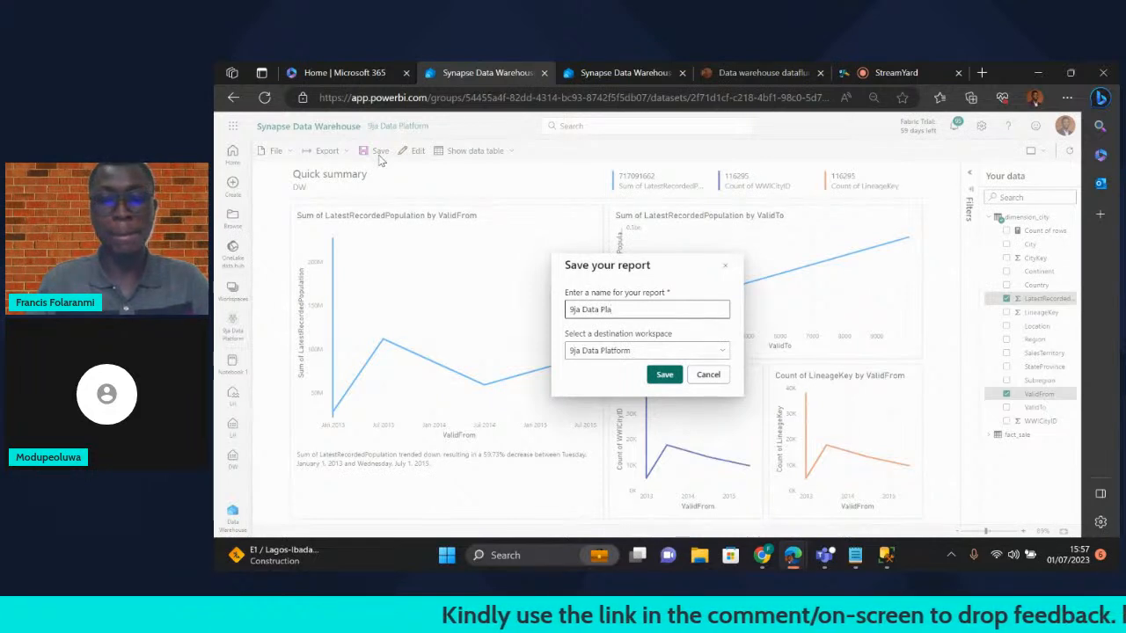
{"action": "type", "text": "tform"}
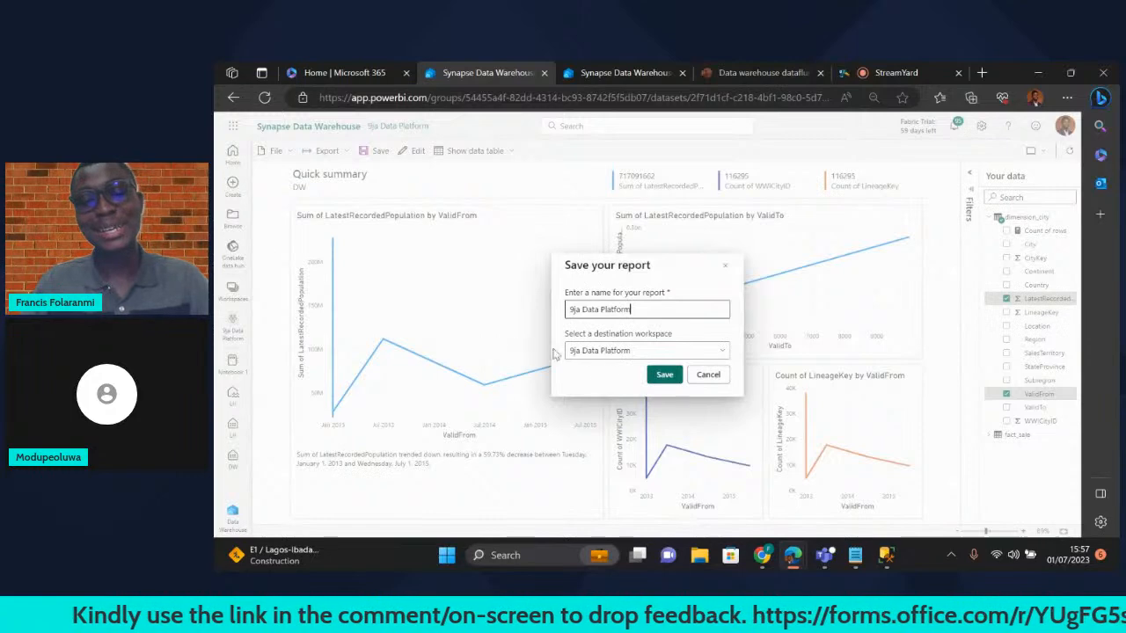
{"action": "left_click", "coordinate": [670, 378]}
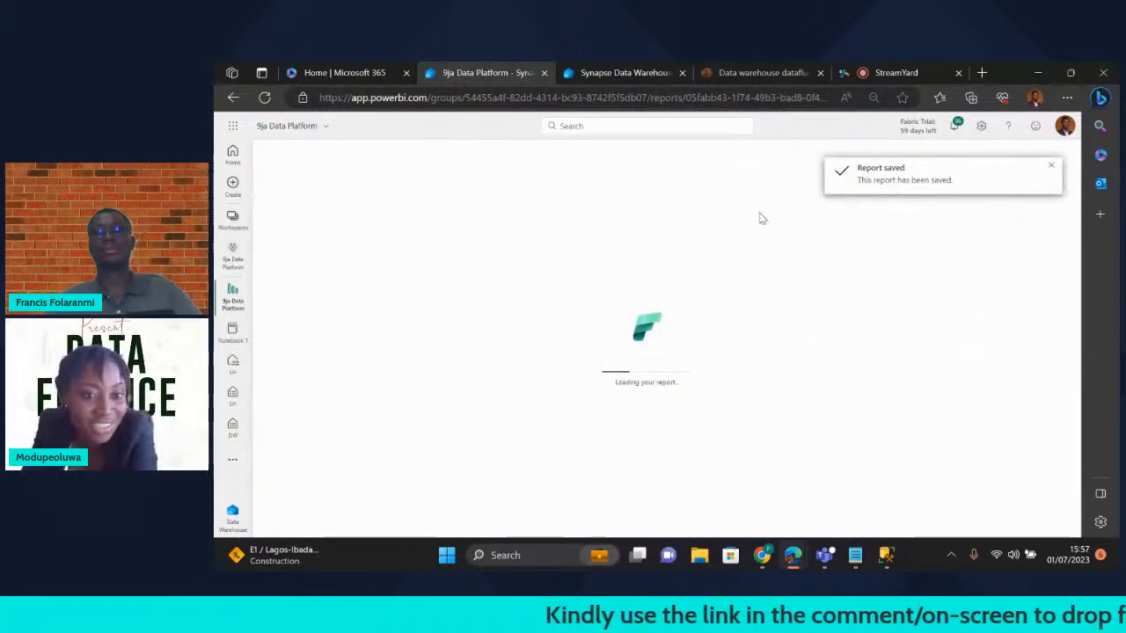
- Switch to the StreamYard studio, turn the camera off and stop sharing the screen
{"action": "left_click", "coordinate": [890, 72]}
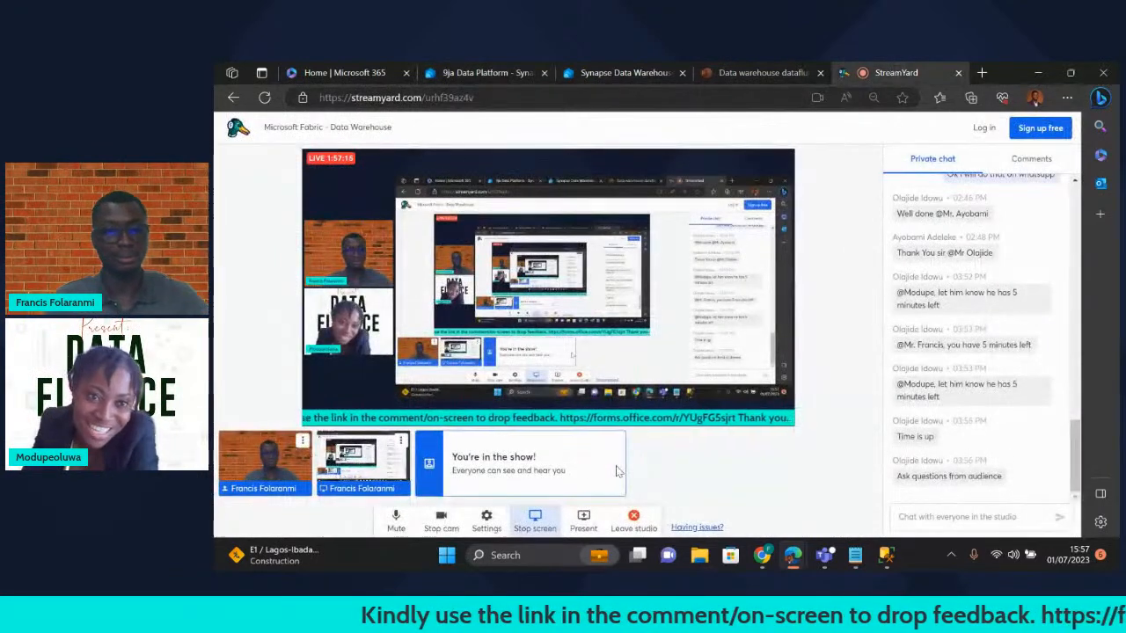
{"action": "left_click", "coordinate": [440, 519]}
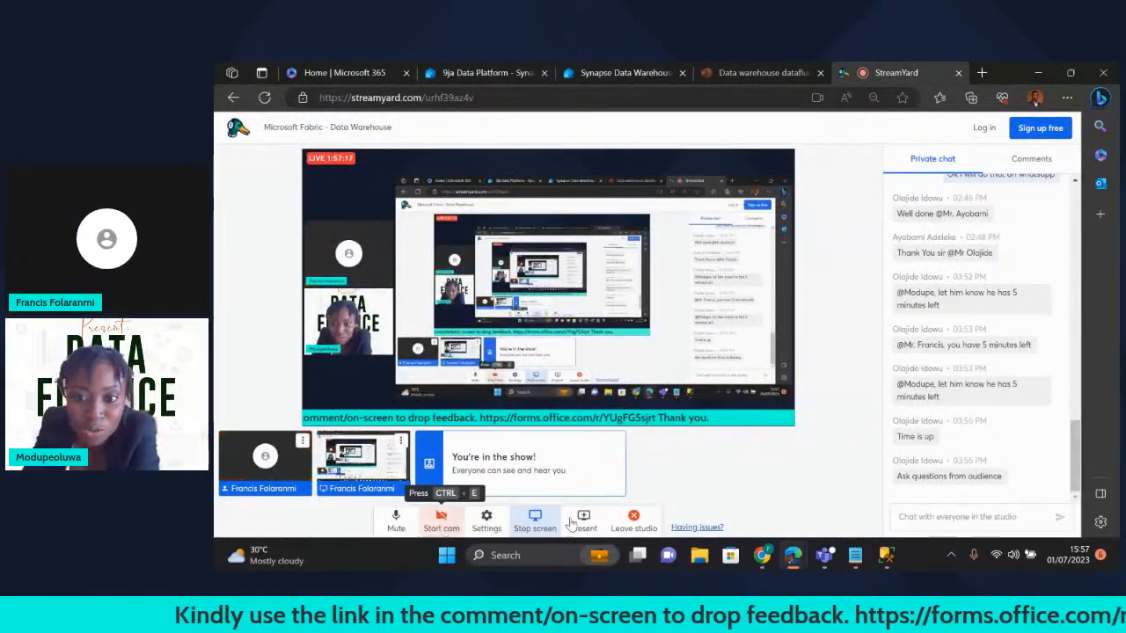
{"action": "left_click", "coordinate": [536, 521]}
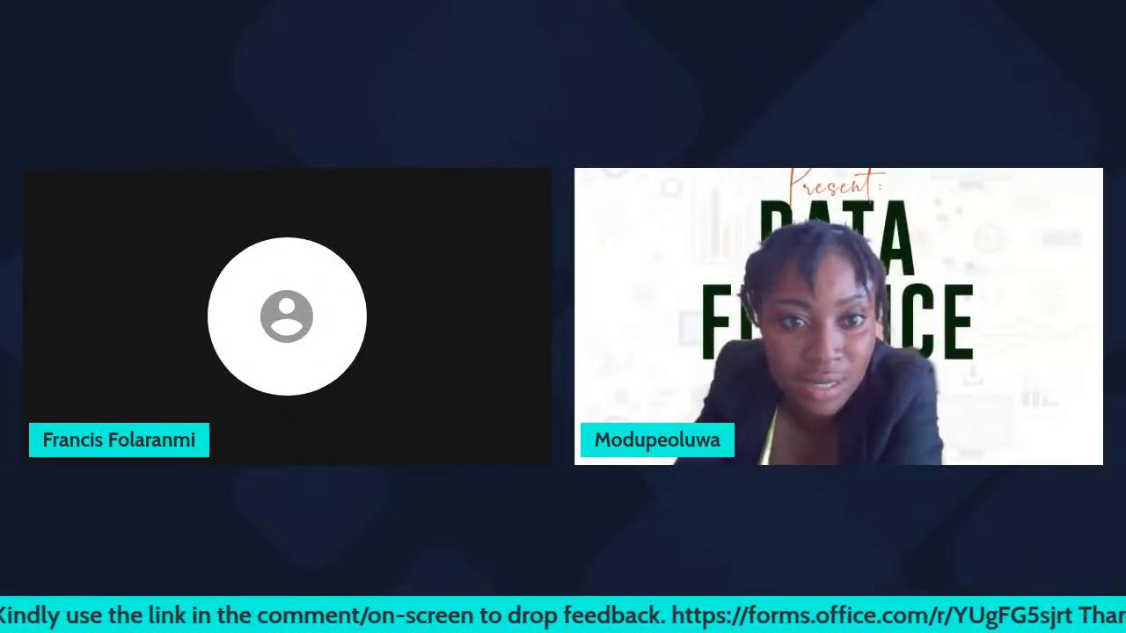